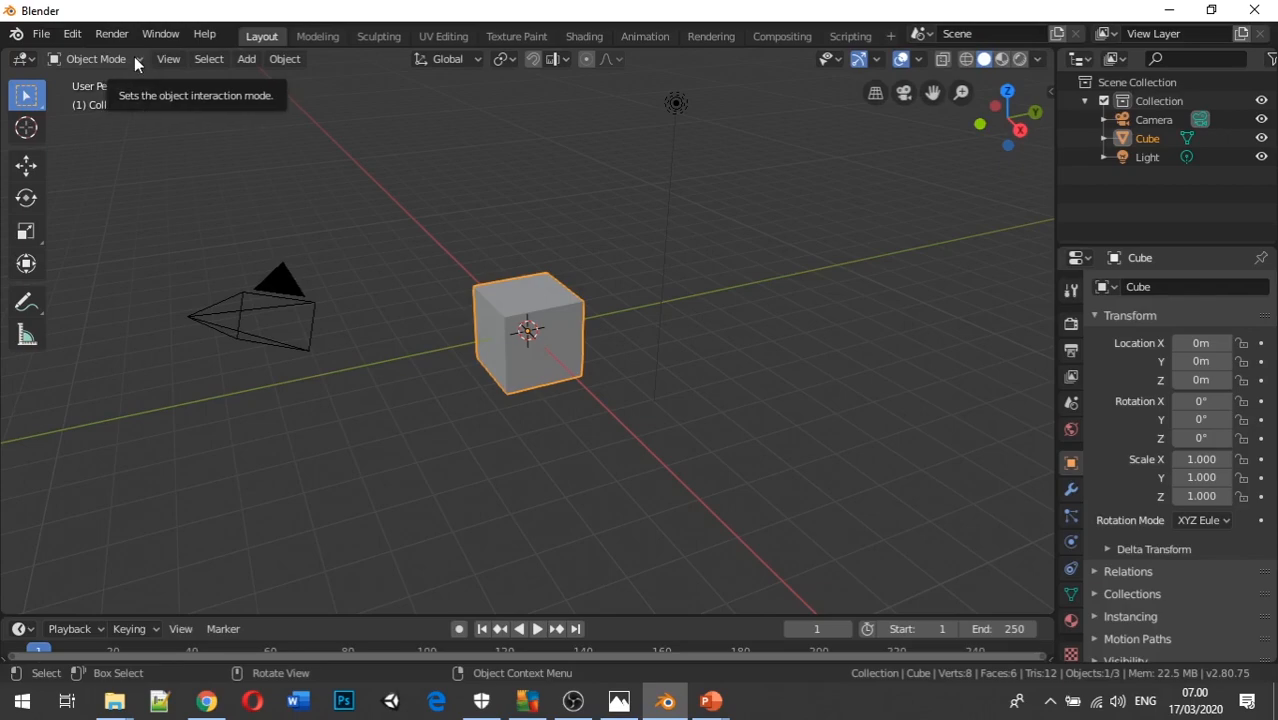
Toggle the cube between Edit Mode and Object Mode several times, finishing in Object Mode
click(131, 60)
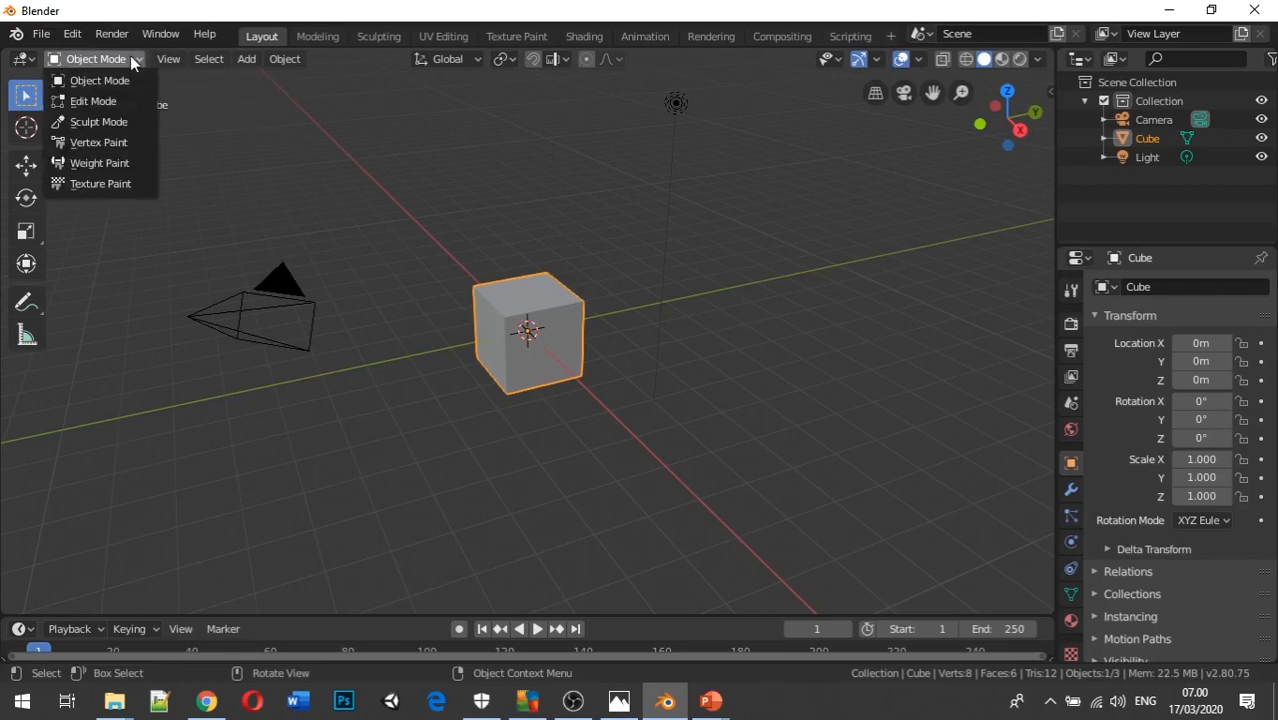
click(115, 100)
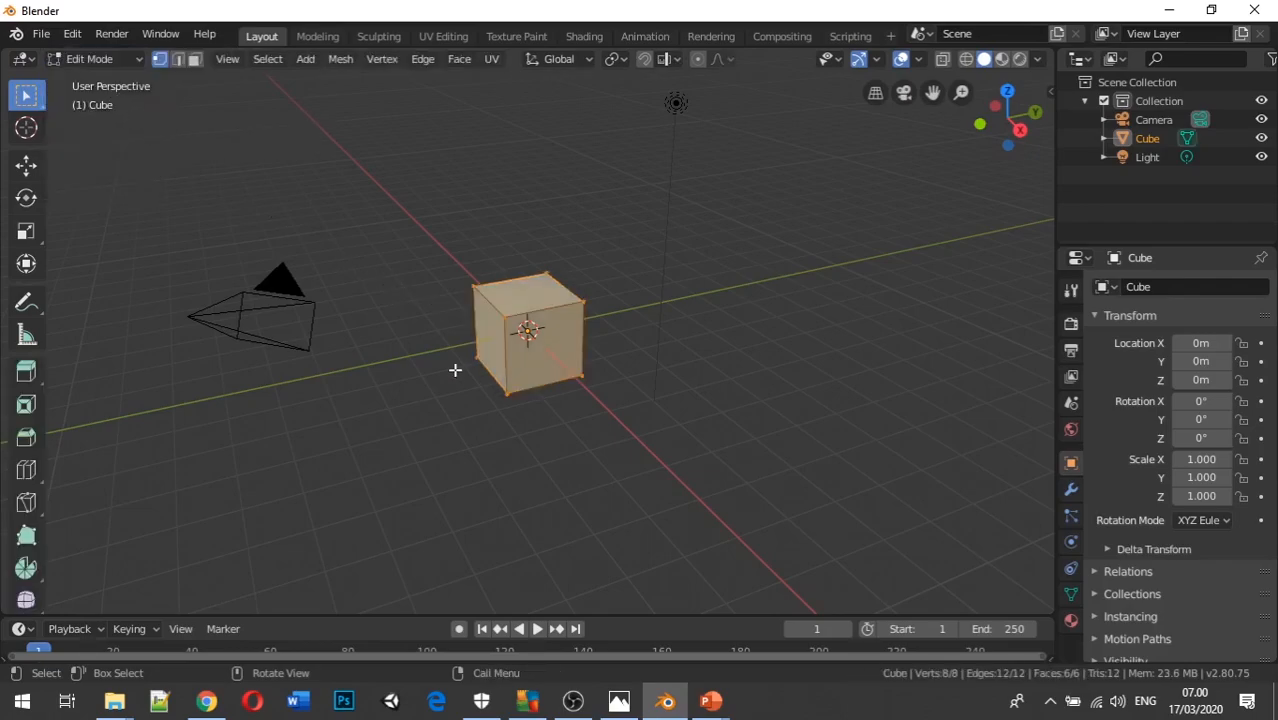
key(Tab)
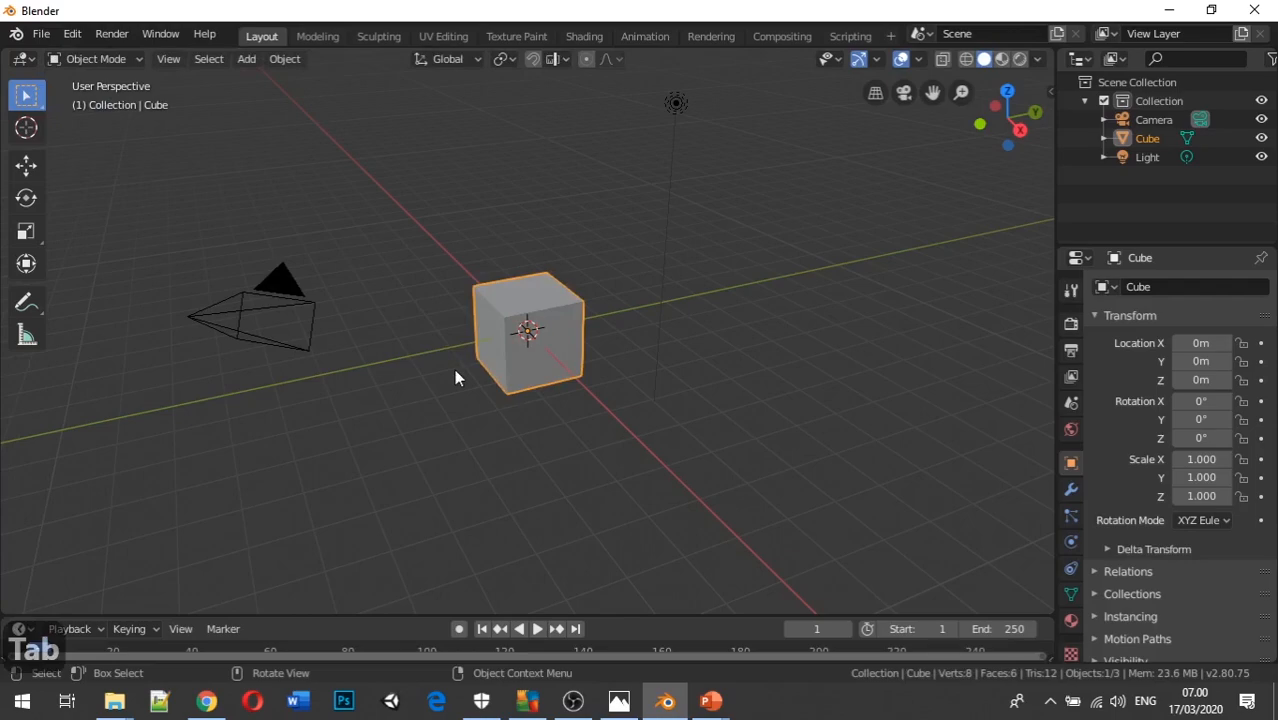
key(Tab)
key(Tab)
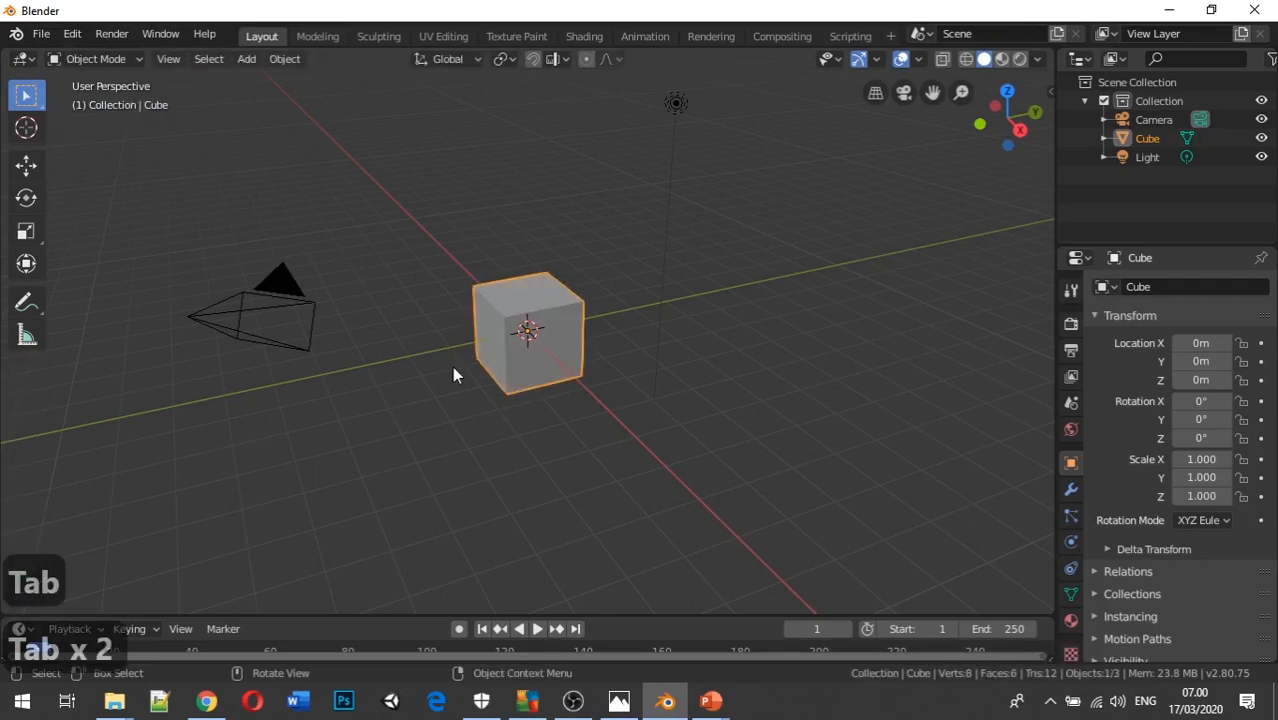
key(Tab)
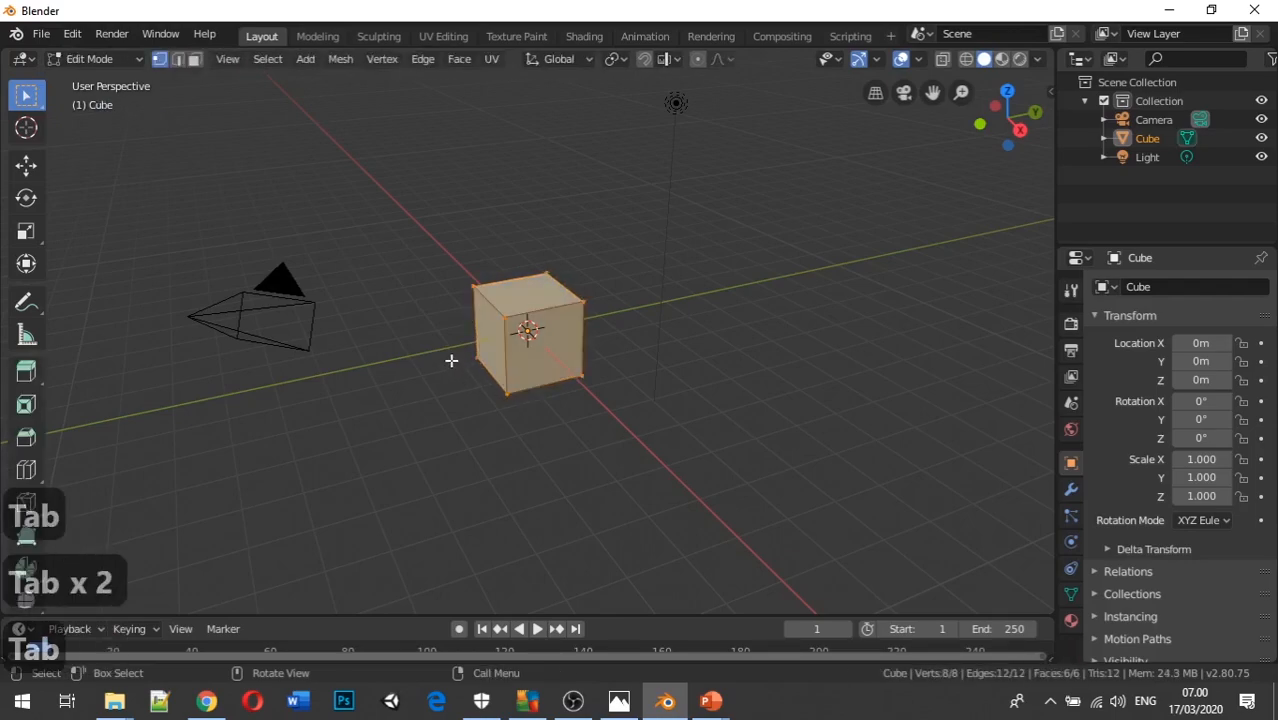
key(Tab)
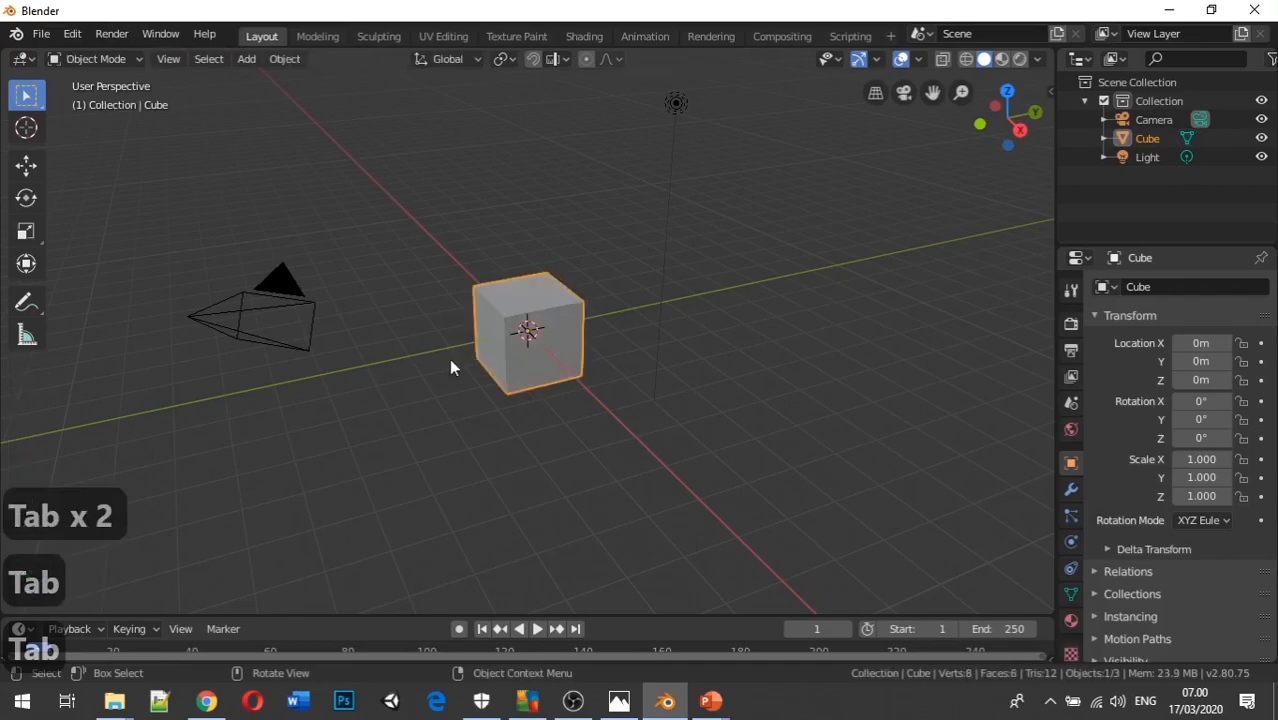
key(Tab)
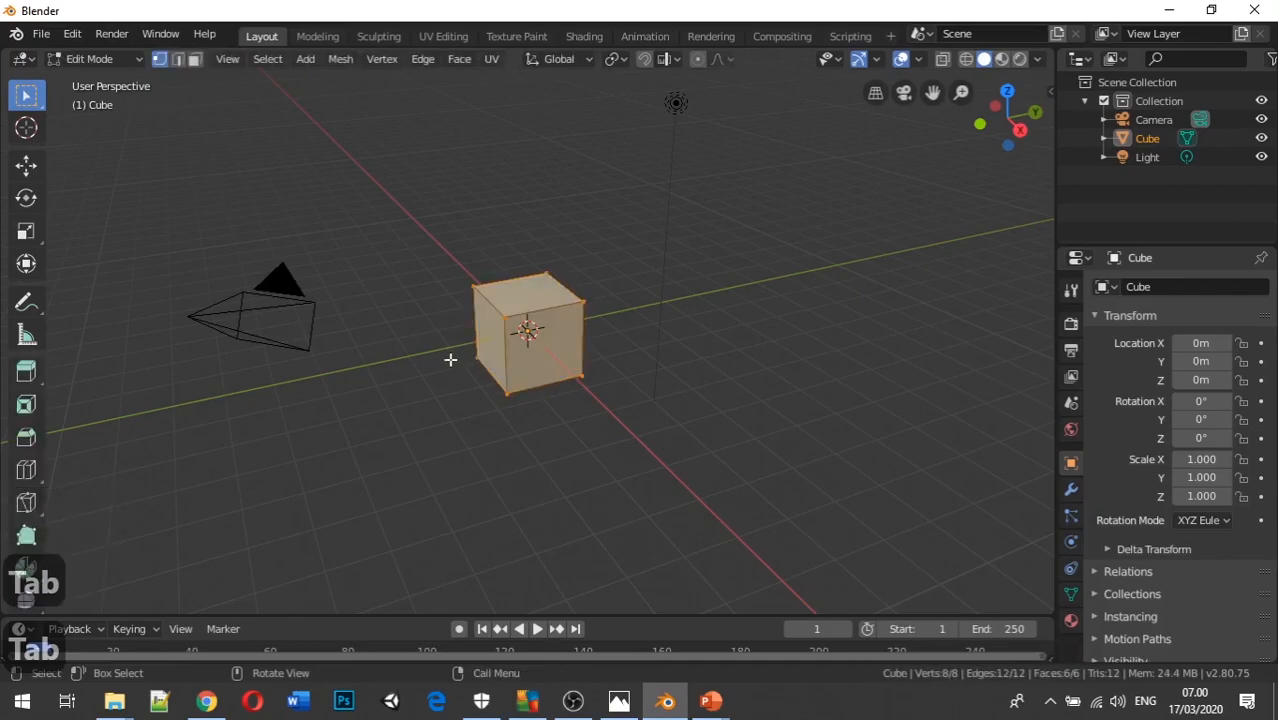
key(Tab)
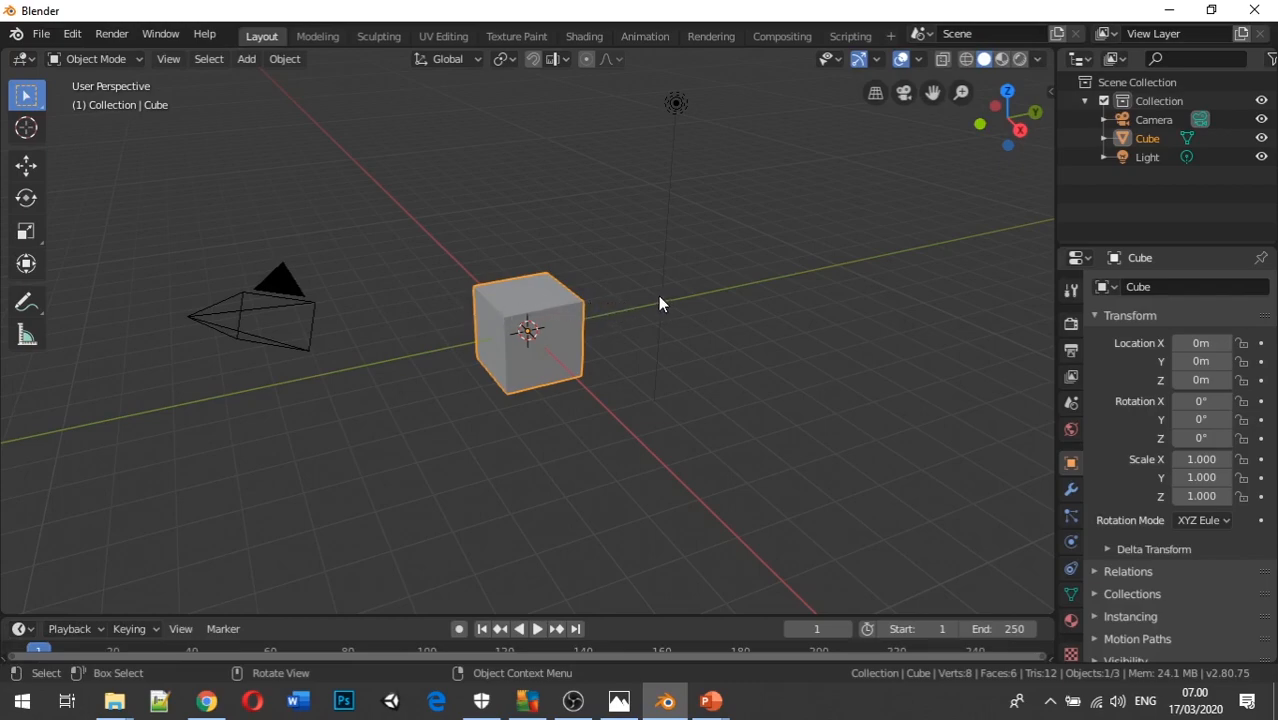
Add a circle mesh and move it beside the cube to about X 1.46, Y 3.88, Z 0.46 m
key(shift+a)
mouse_move(675, 293)
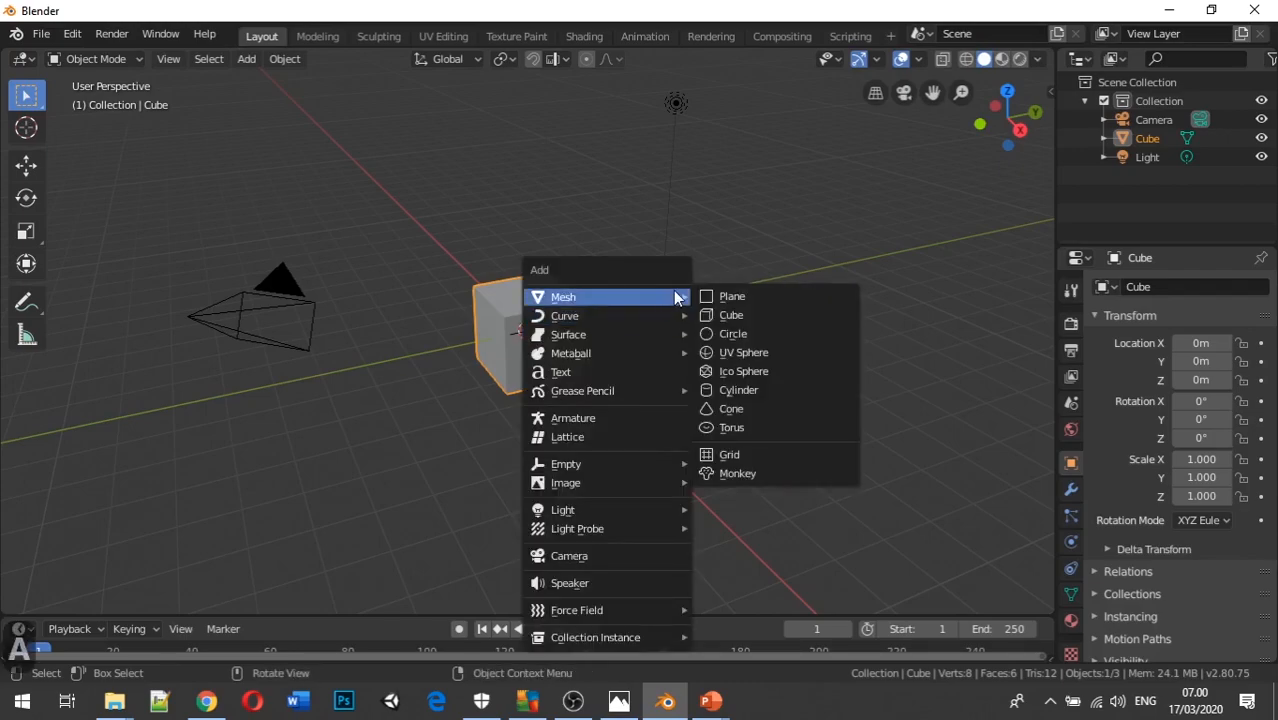
click(725, 334)
key(g)
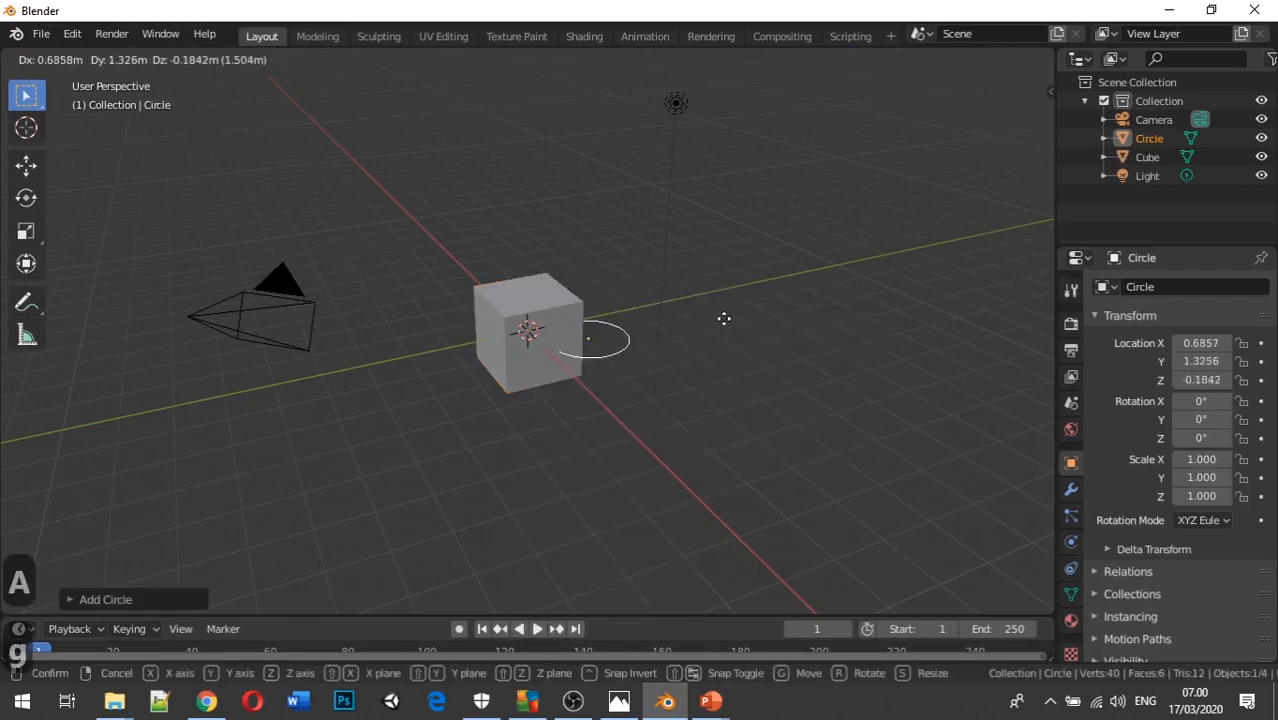
click(784, 296)
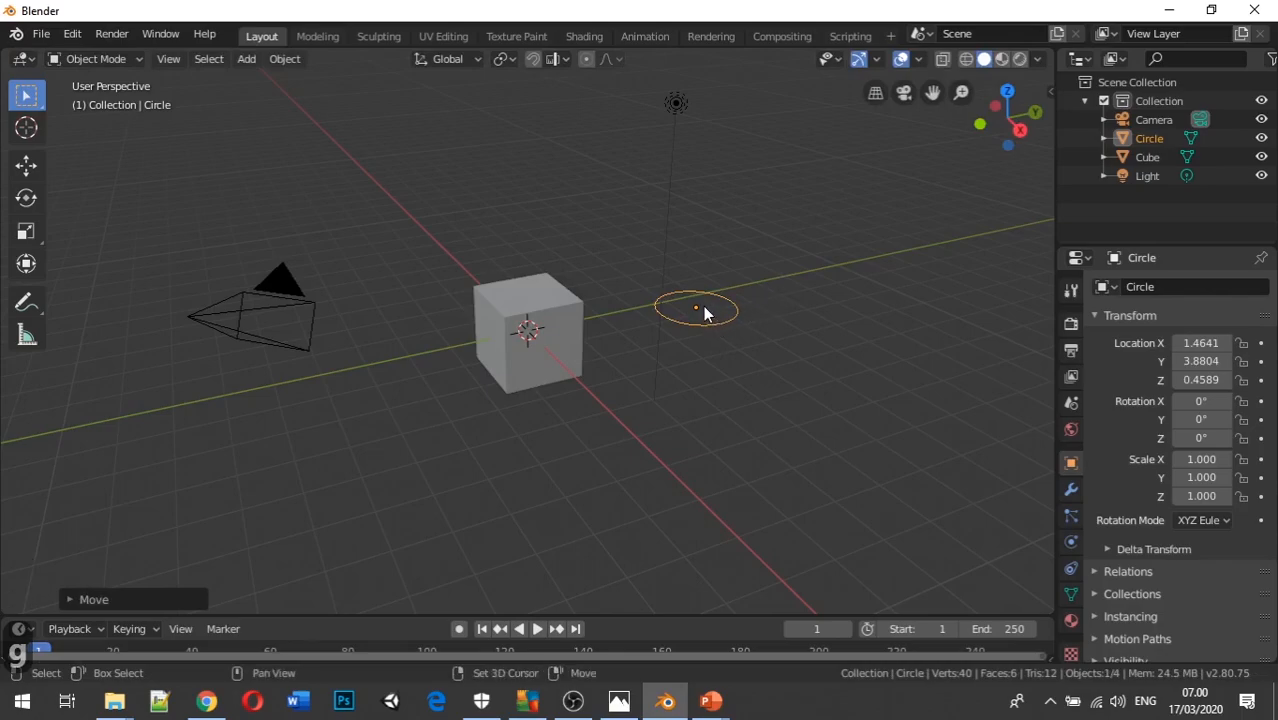
Add a UV sphere and move it below the circle to about X 2.14, Y 3.38, Z -1.18 m
key(shift+a)
mouse_move(701, 306)
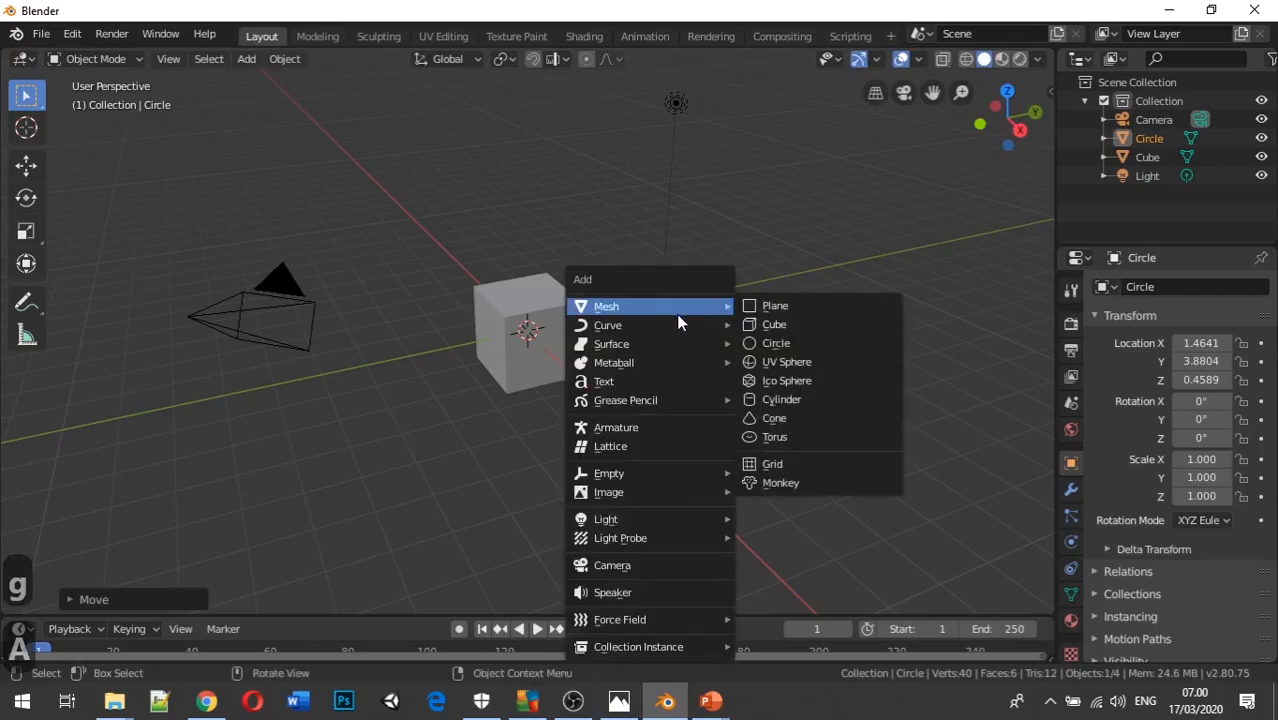
click(780, 361)
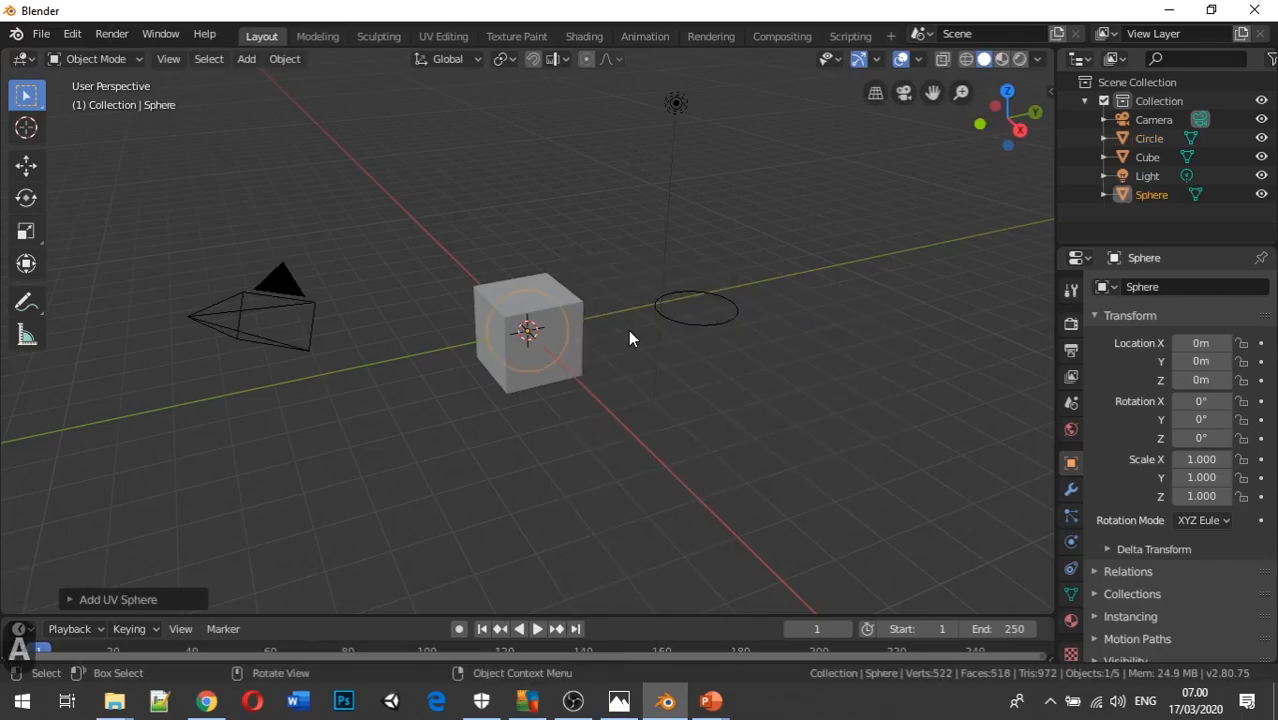
key(g)
click(790, 383)
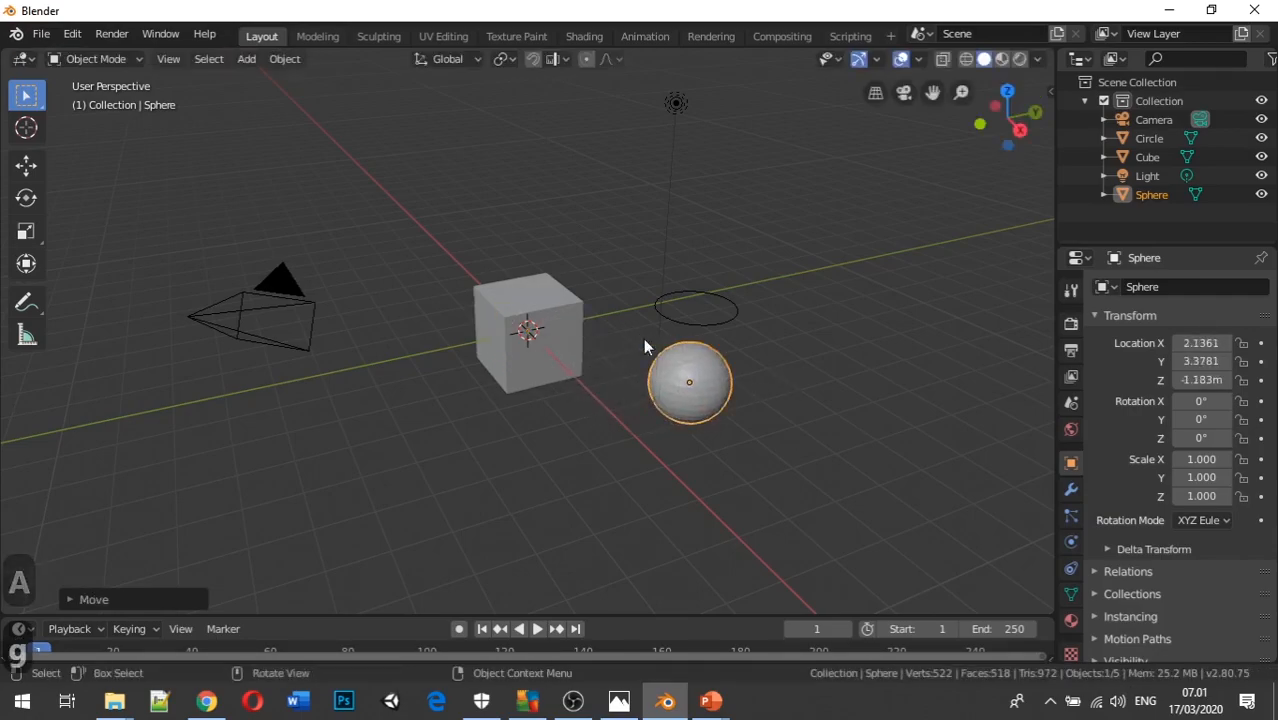
Select the cube and enter Edit Mode on it
click(527, 303)
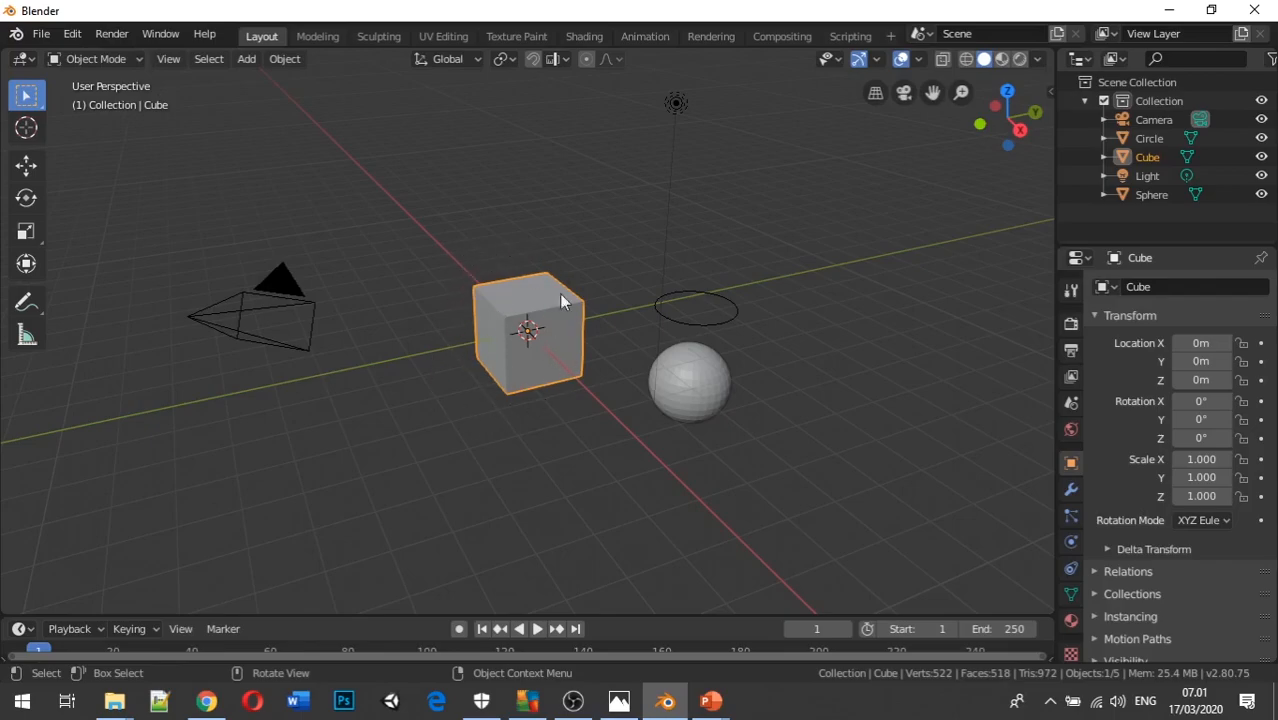
click(137, 58)
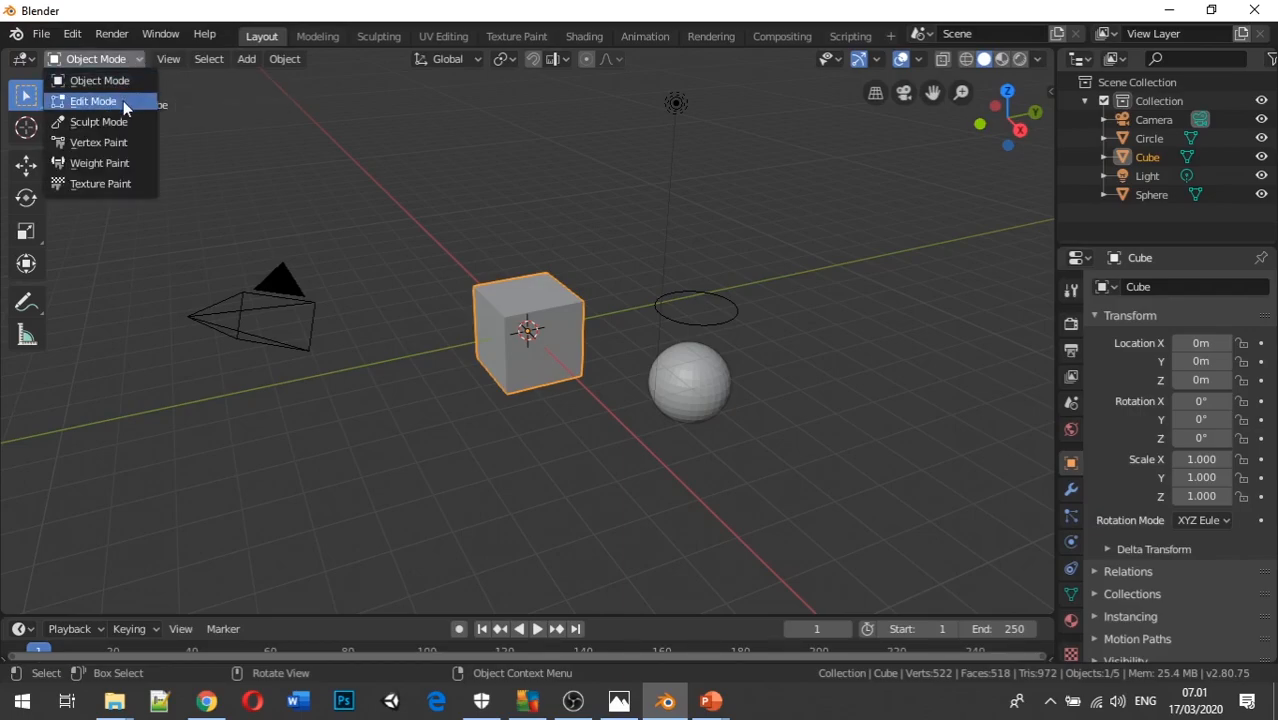
click(130, 102)
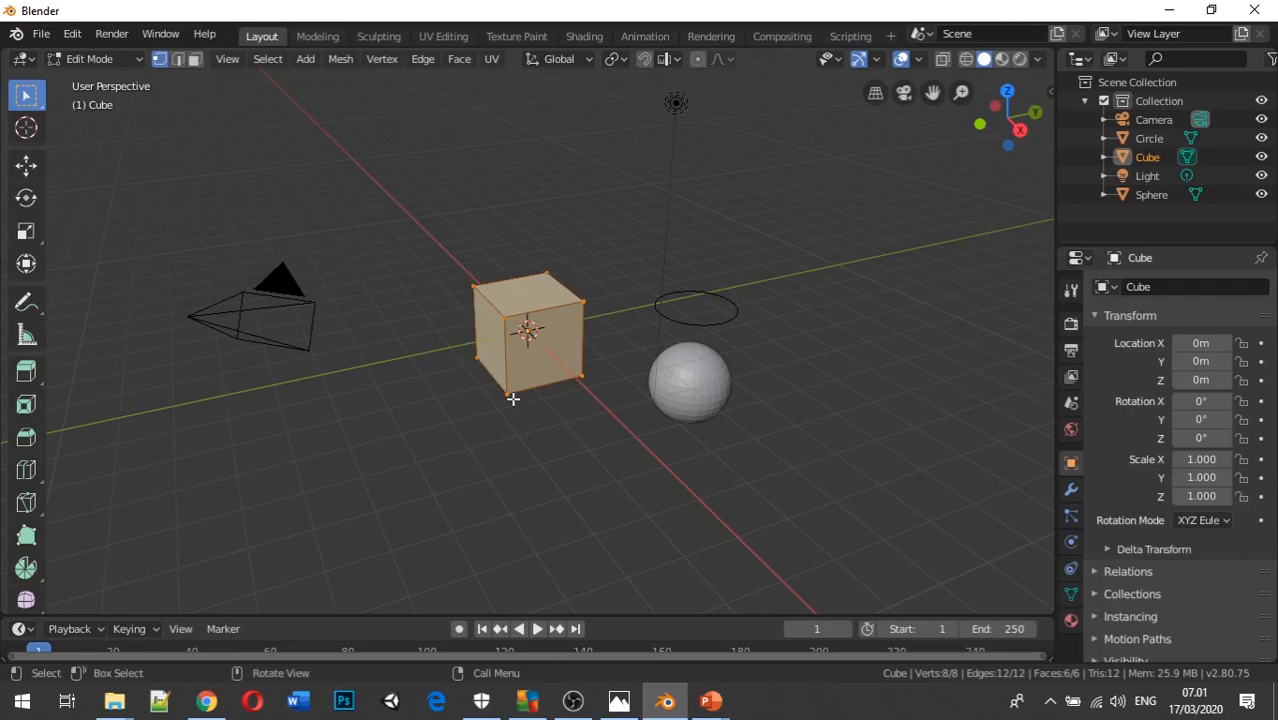
Select a single top corner vertex of the cube, followed by the cube's entire mesh
middle_drag(562, 374, 605, 364)
middle_drag(449, 400, 634, 399)
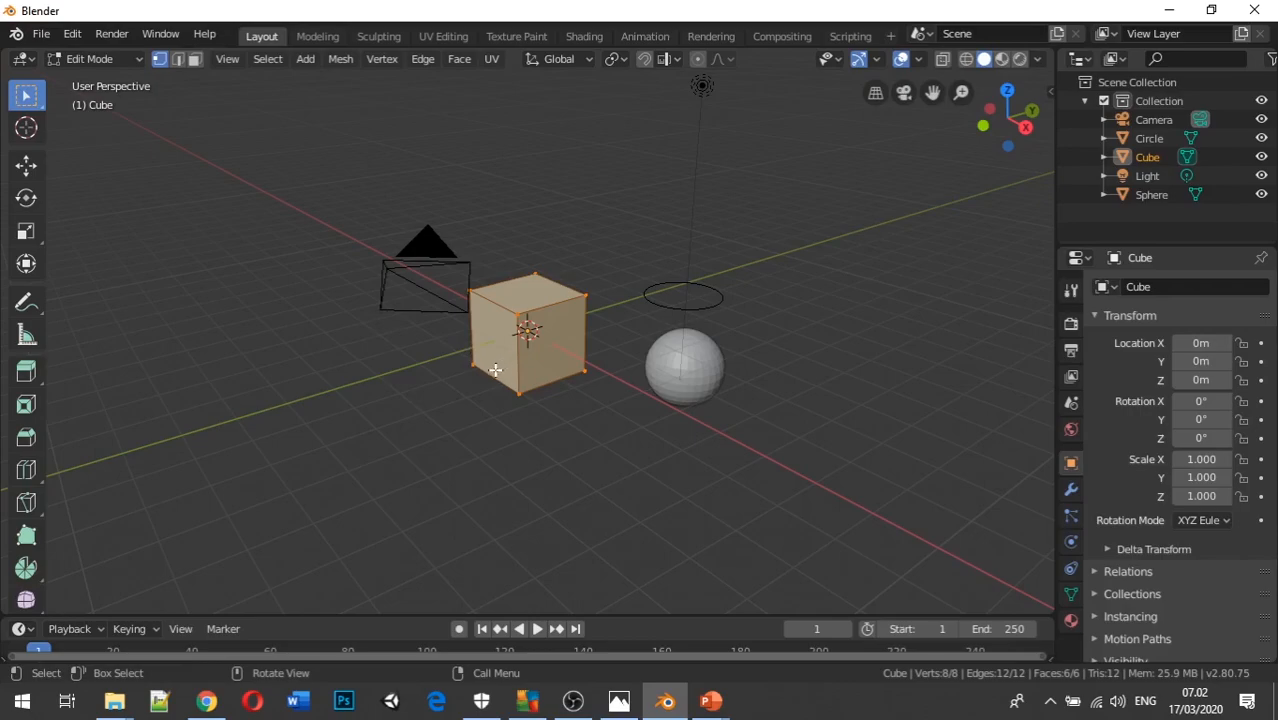
middle_drag(460, 394, 487, 370)
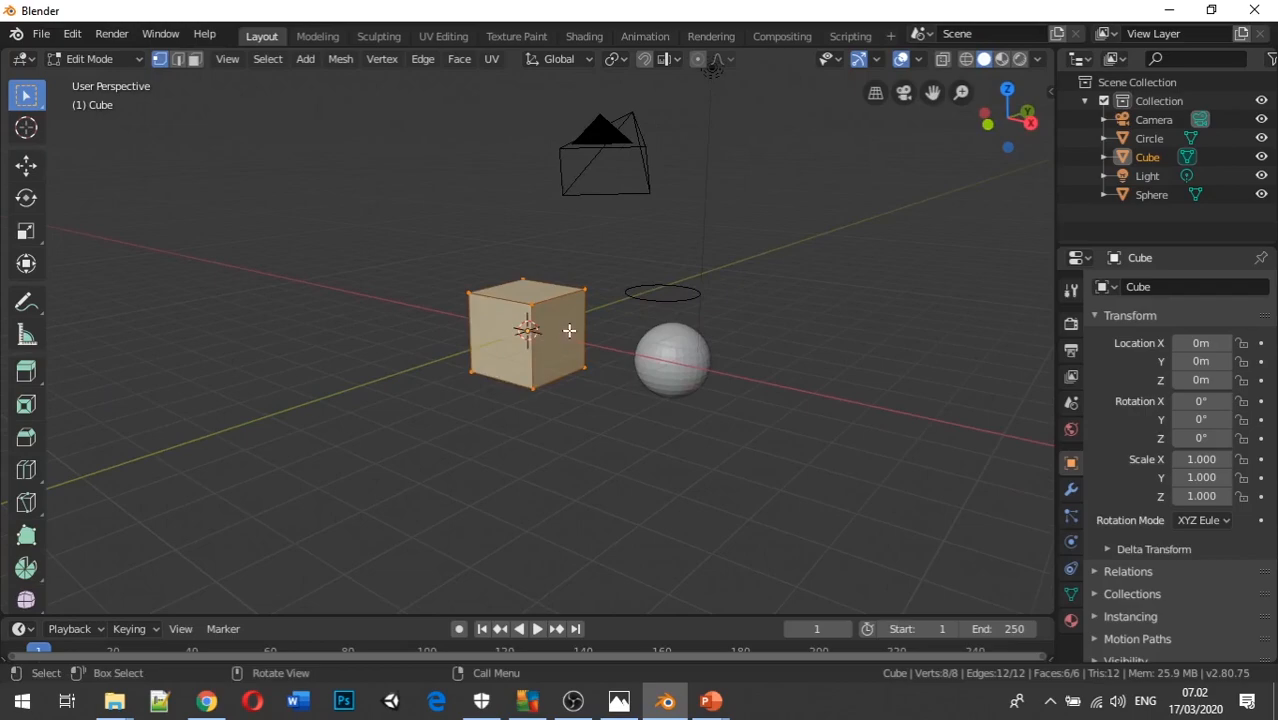
middle_drag(582, 322, 362, 346)
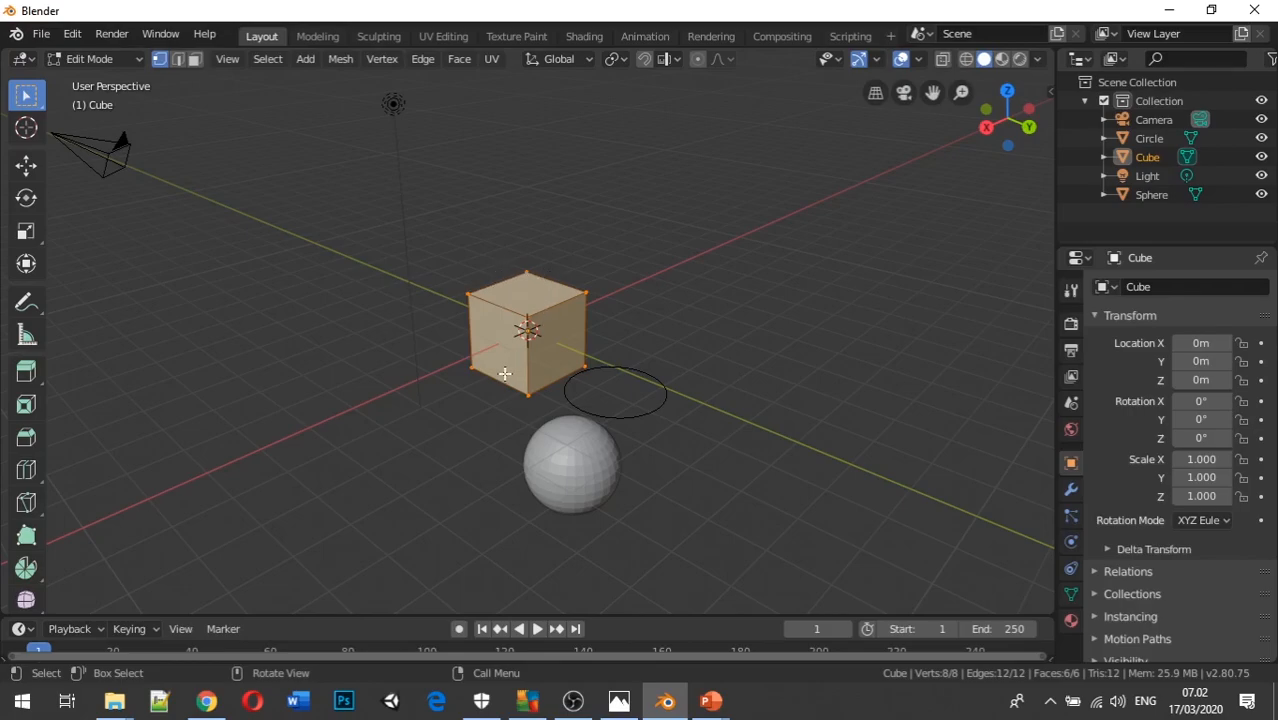
middle_drag(504, 378, 600, 242)
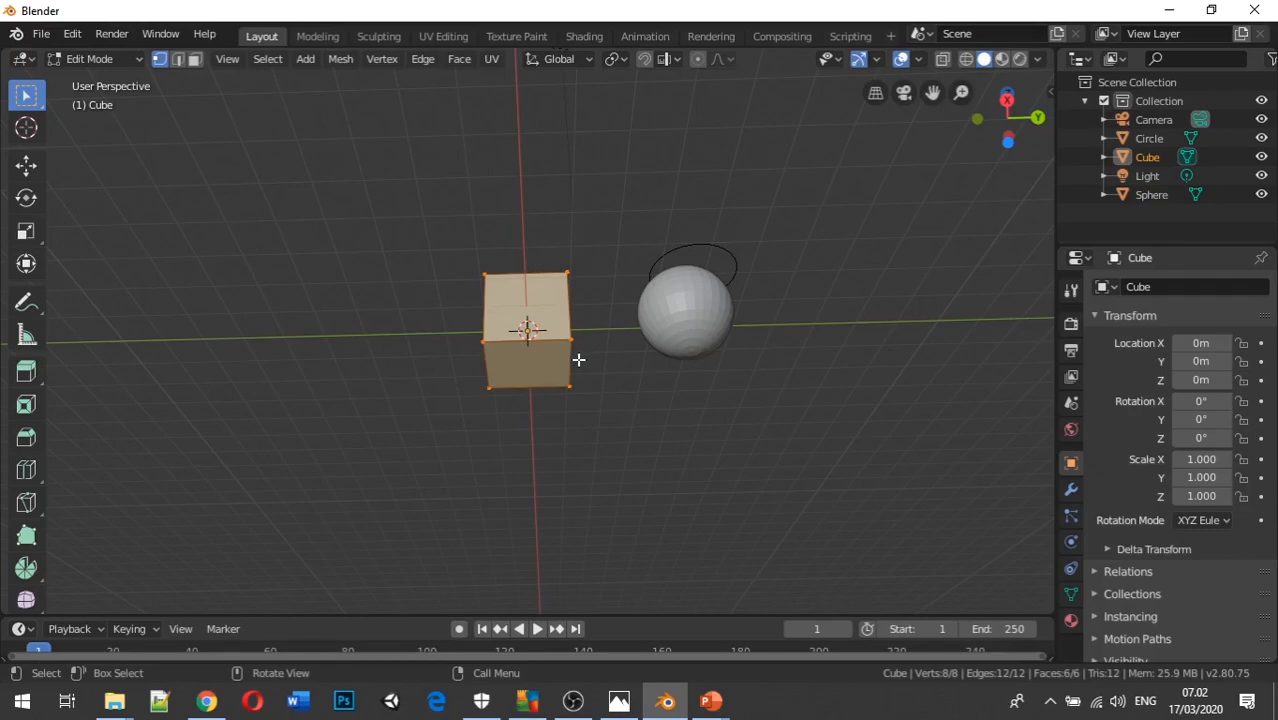
middle_drag(422, 349, 496, 514)
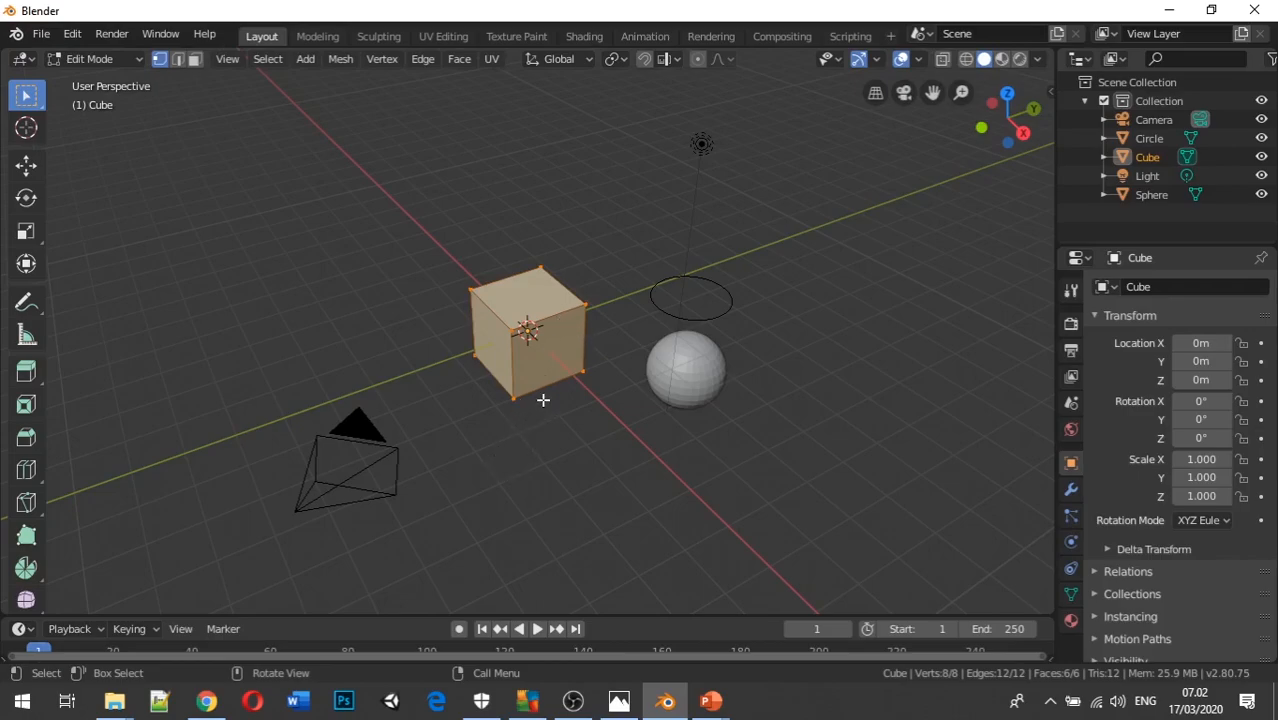
click(513, 300)
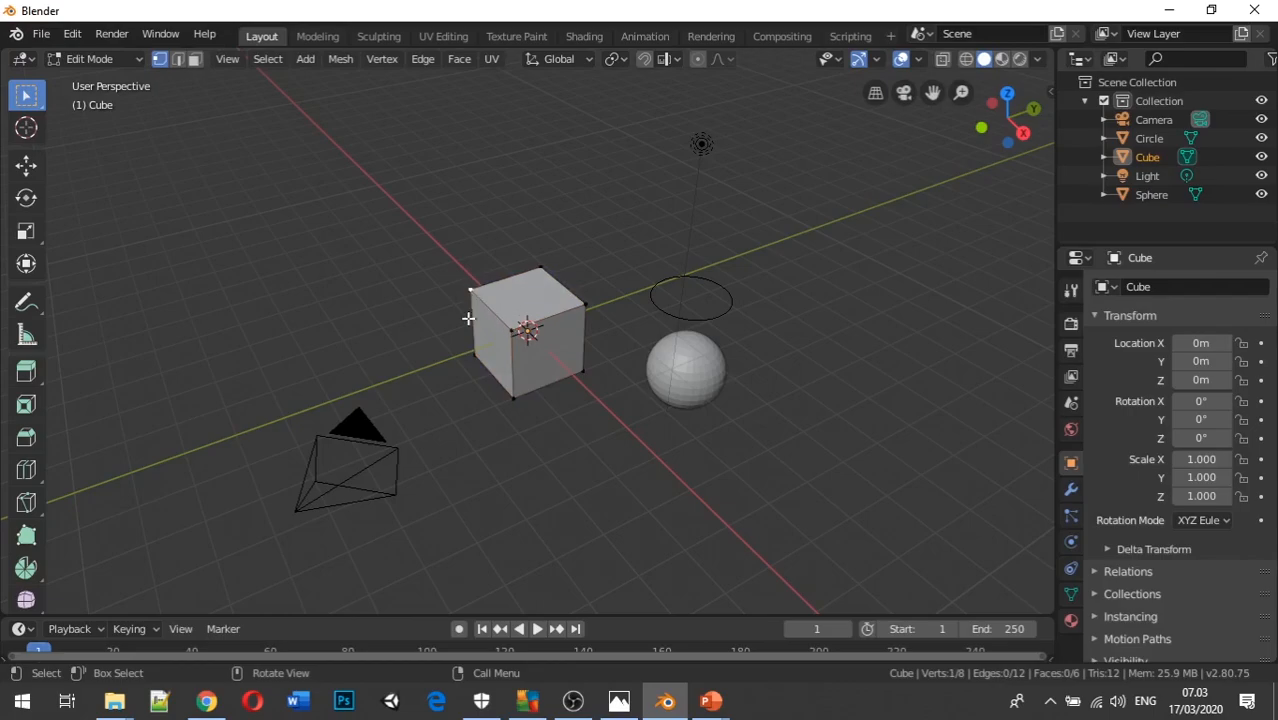
key(a)
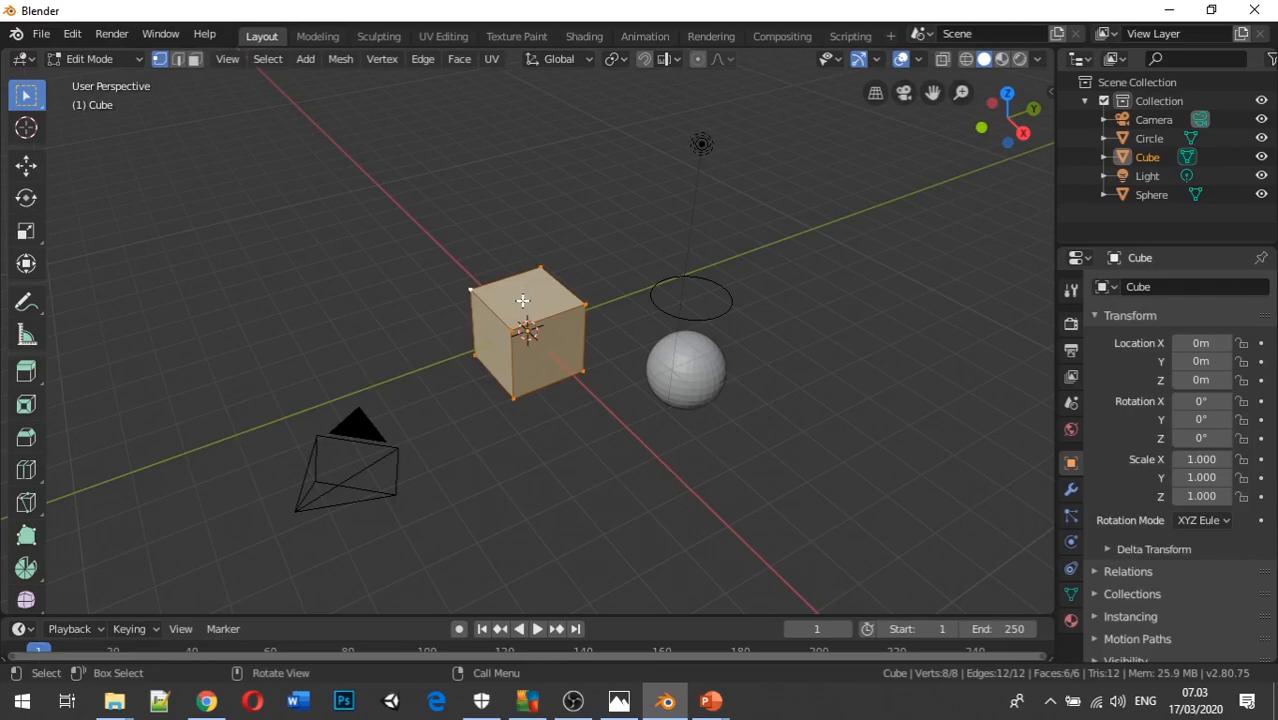
Switch the viewport shading to Rendered
middle_drag(522, 300, 505, 134)
middle_drag(531, 364, 467, 345)
middle_drag(562, 337, 377, 360)
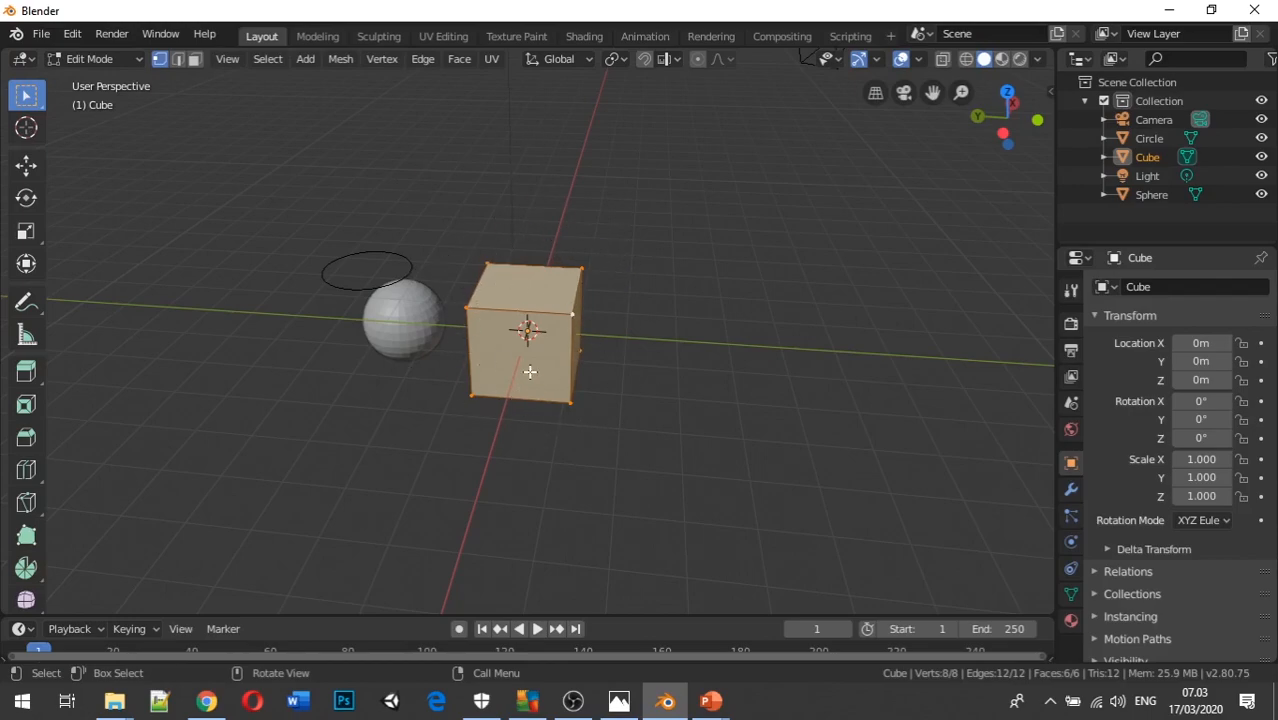
middle_drag(628, 357, 759, 338)
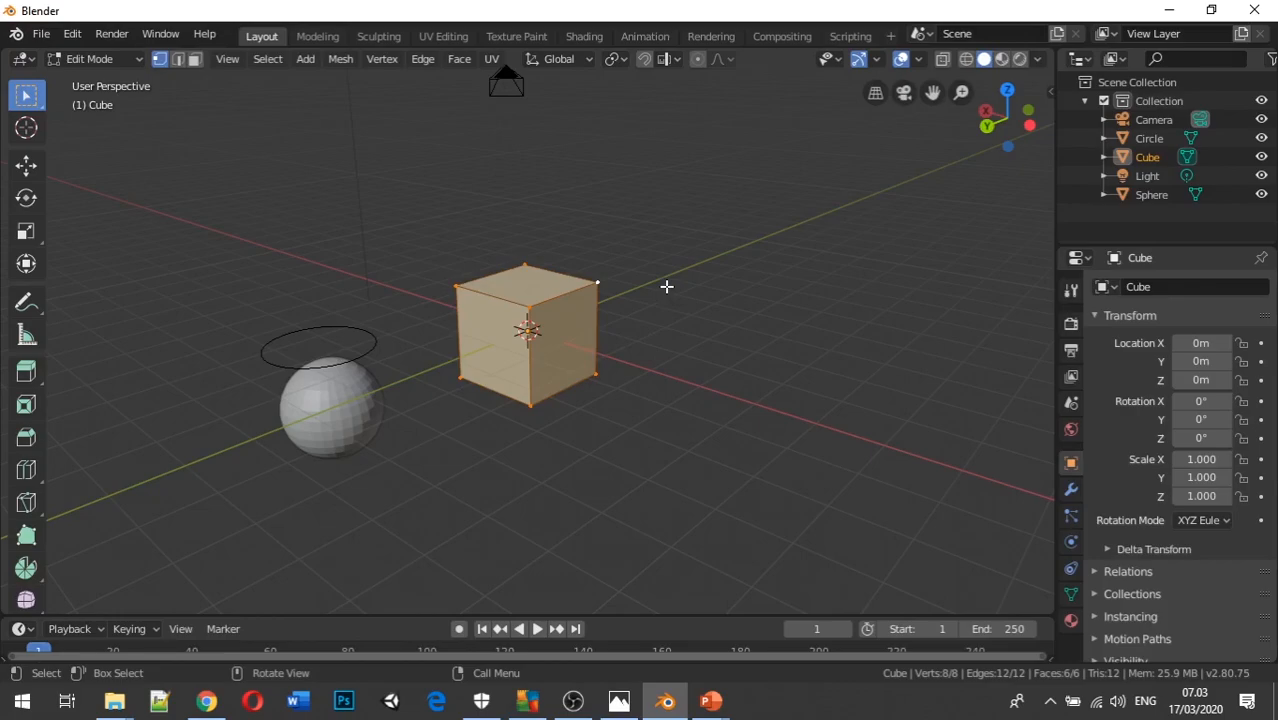
key(z)
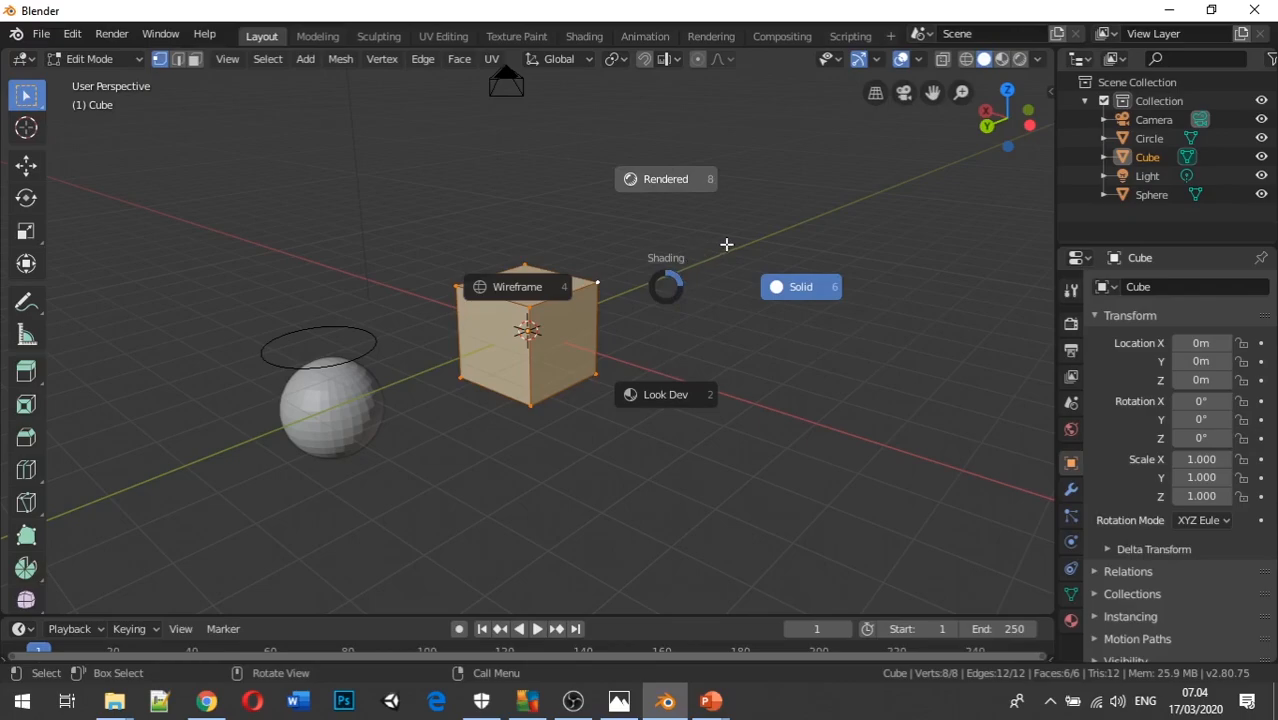
key(8)
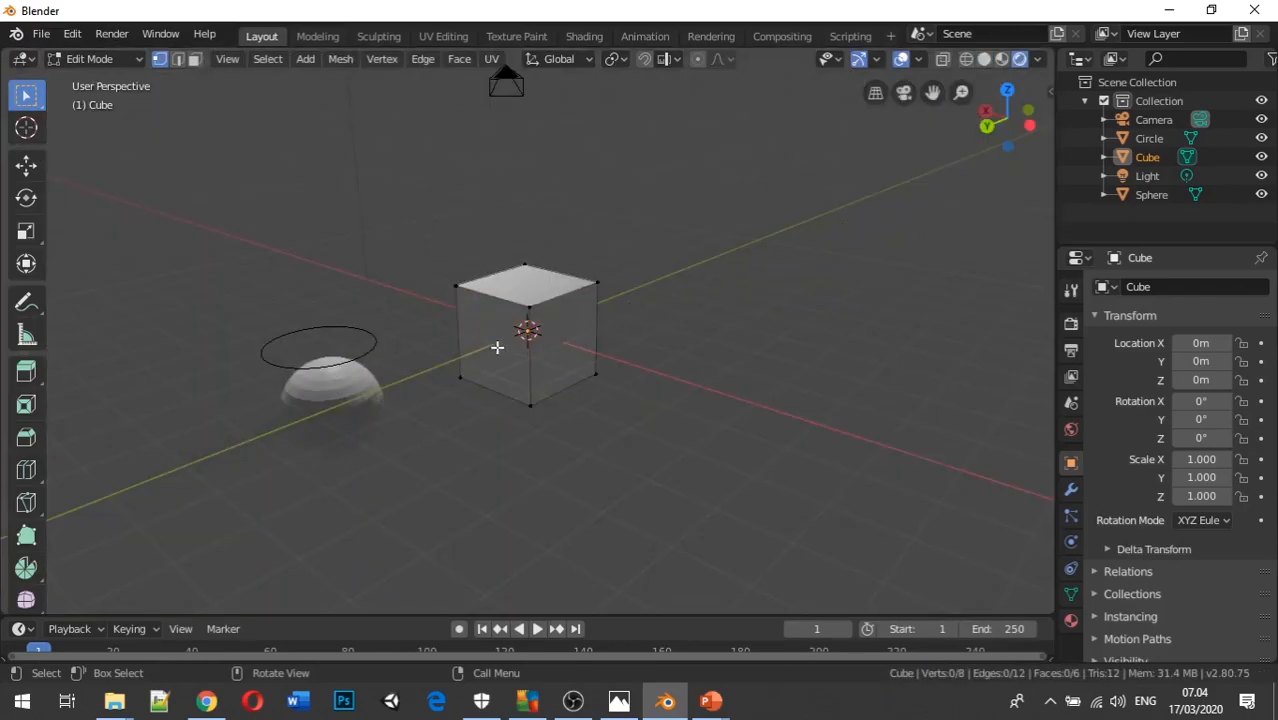
Return the viewport shading to Solid, and switch it to Rendered again to view the scene from above
key(z)
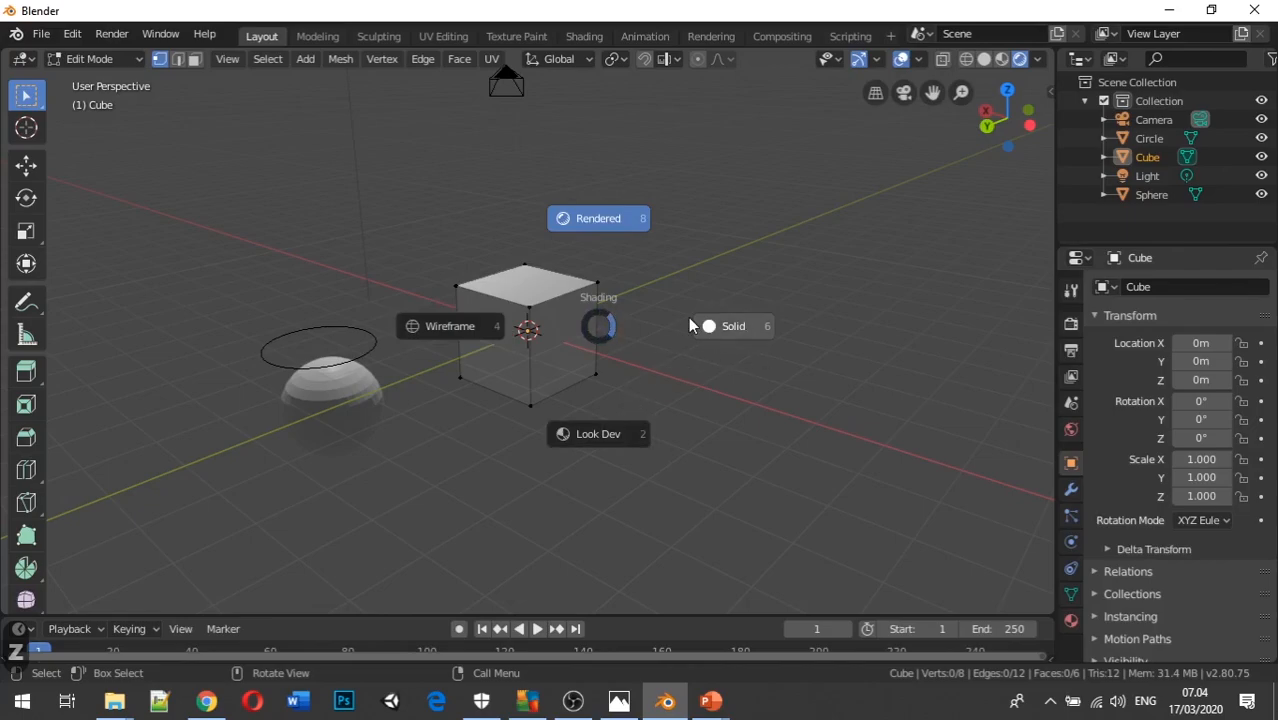
click(745, 326)
mouse_move(764, 354)
middle_down()
mouse_move(696, 374)
mouse_move(733, 337)
mouse_move(782, 350)
middle_up()
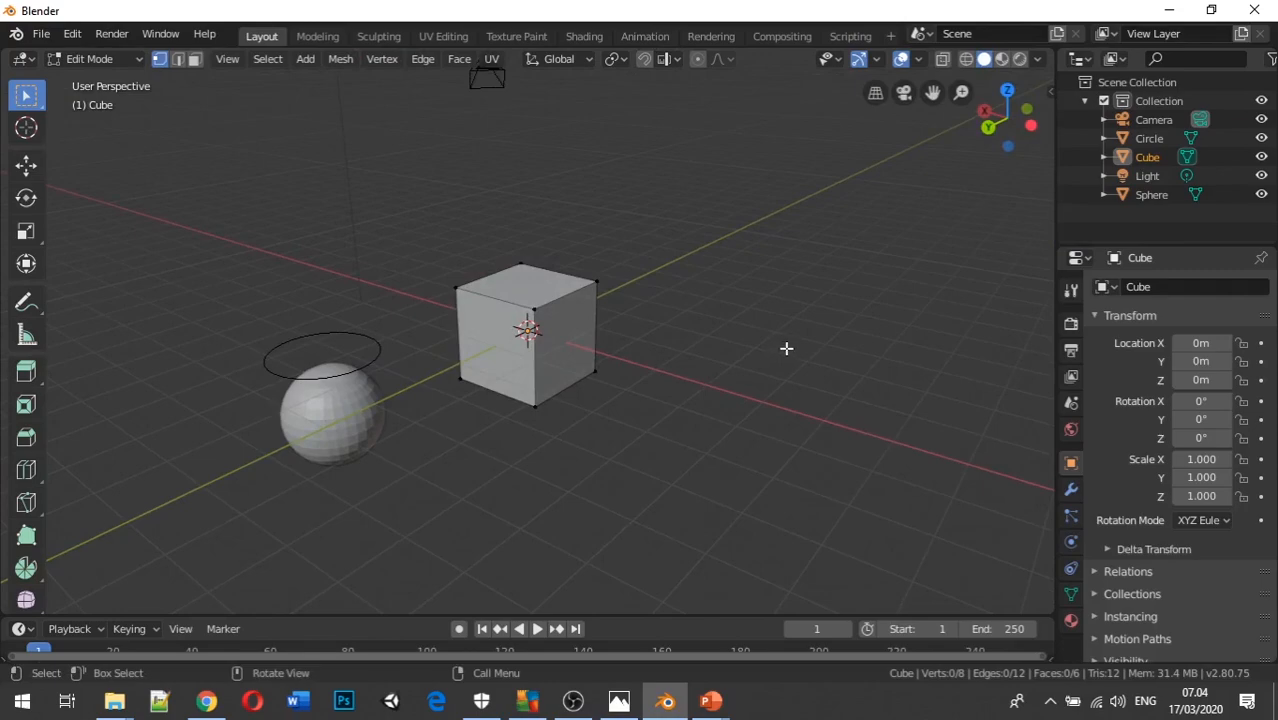
key(z)
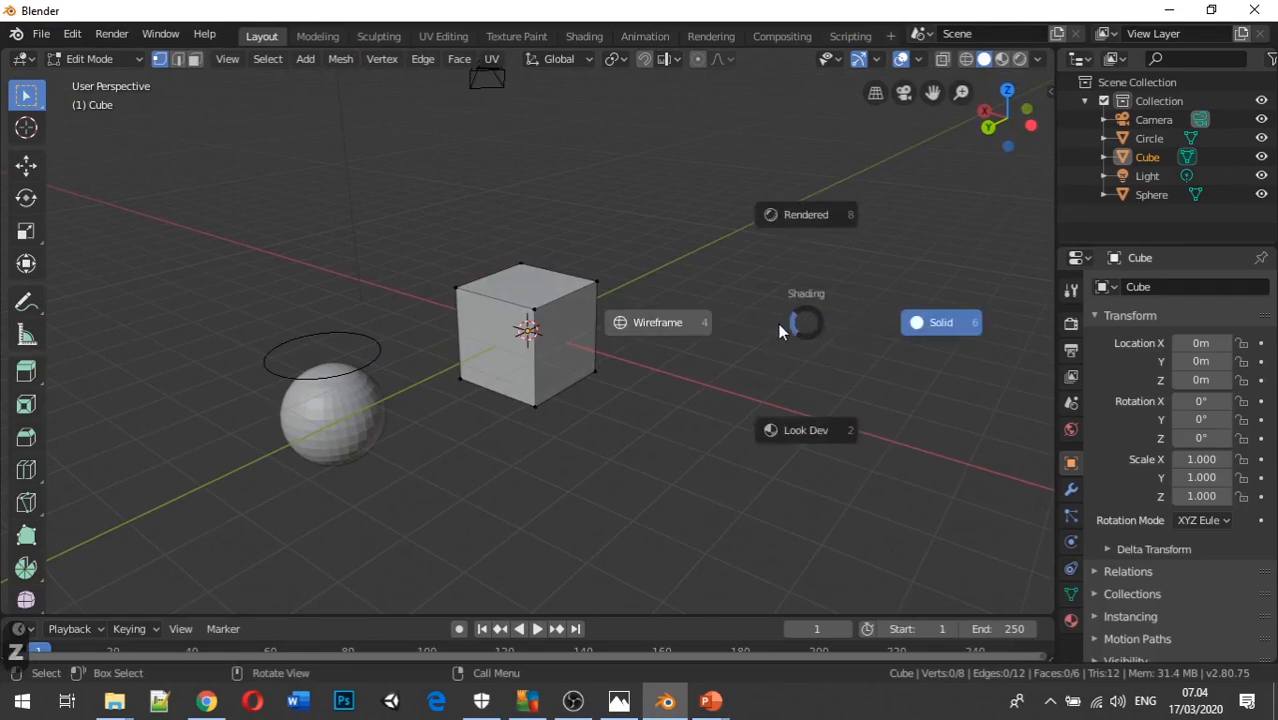
click(821, 223)
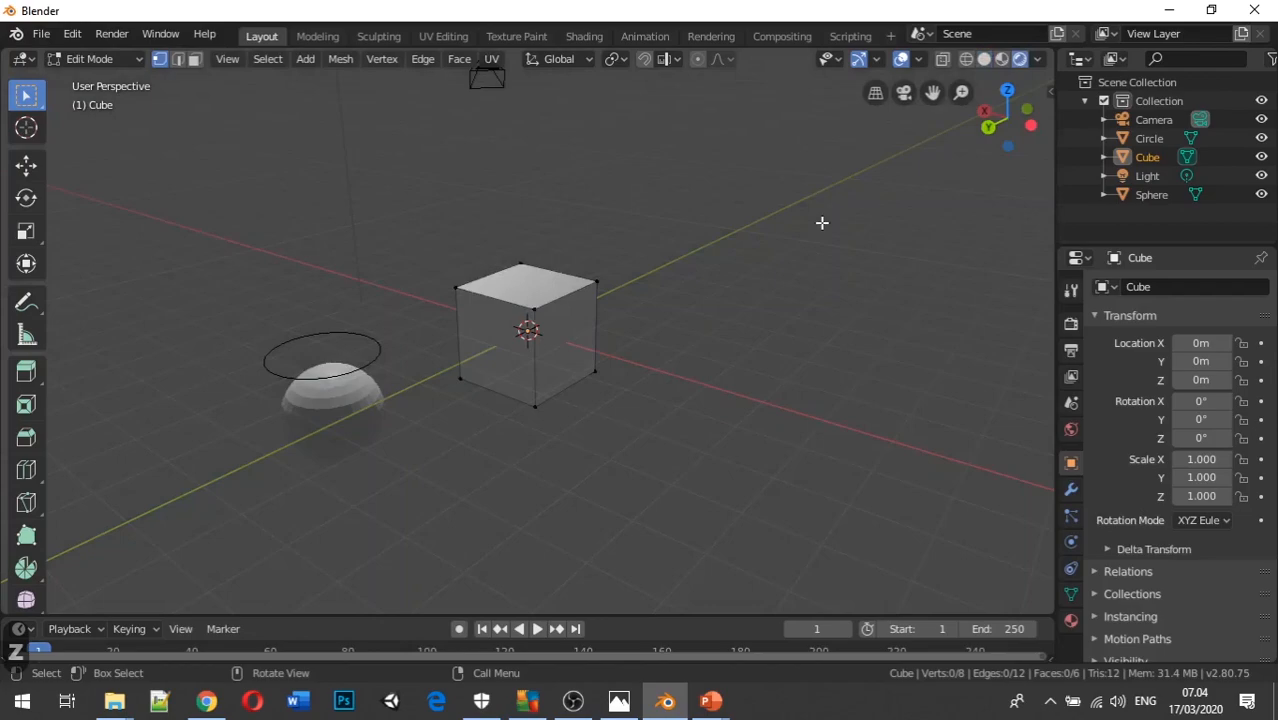
mouse_move(676, 317)
middle_down()
mouse_move(819, 274)
mouse_move(776, 394)
middle_up()
Switch the viewport shading to Wireframe and select the cube's hidden rear bottom vertex
key(z)
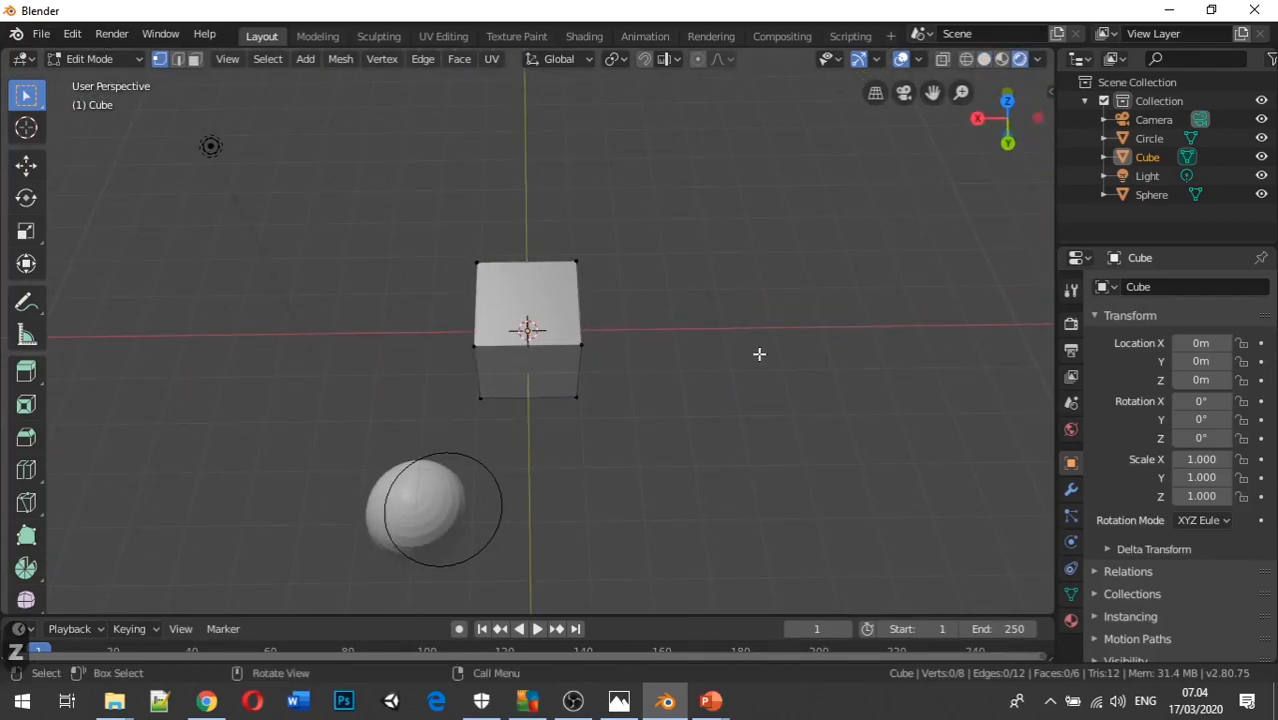
key(z)
click(676, 350)
middle_drag(665, 368, 549, 328)
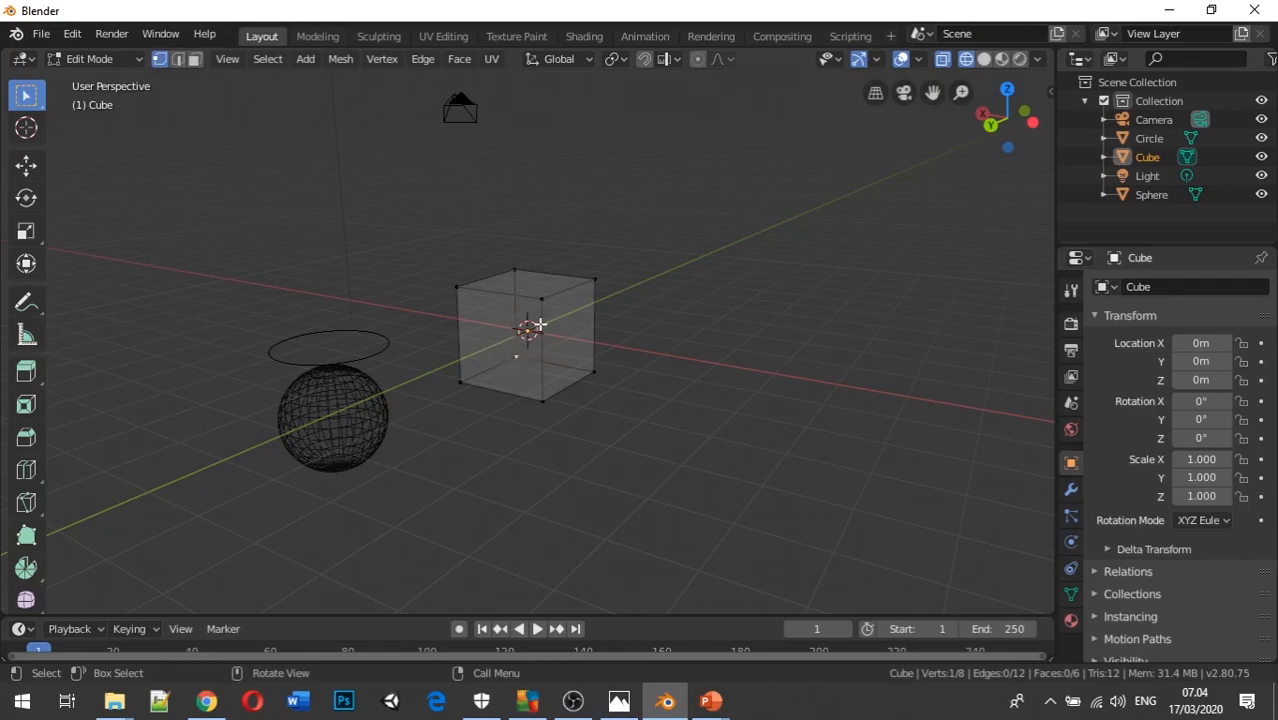
scroll(533, 362, up, 7)
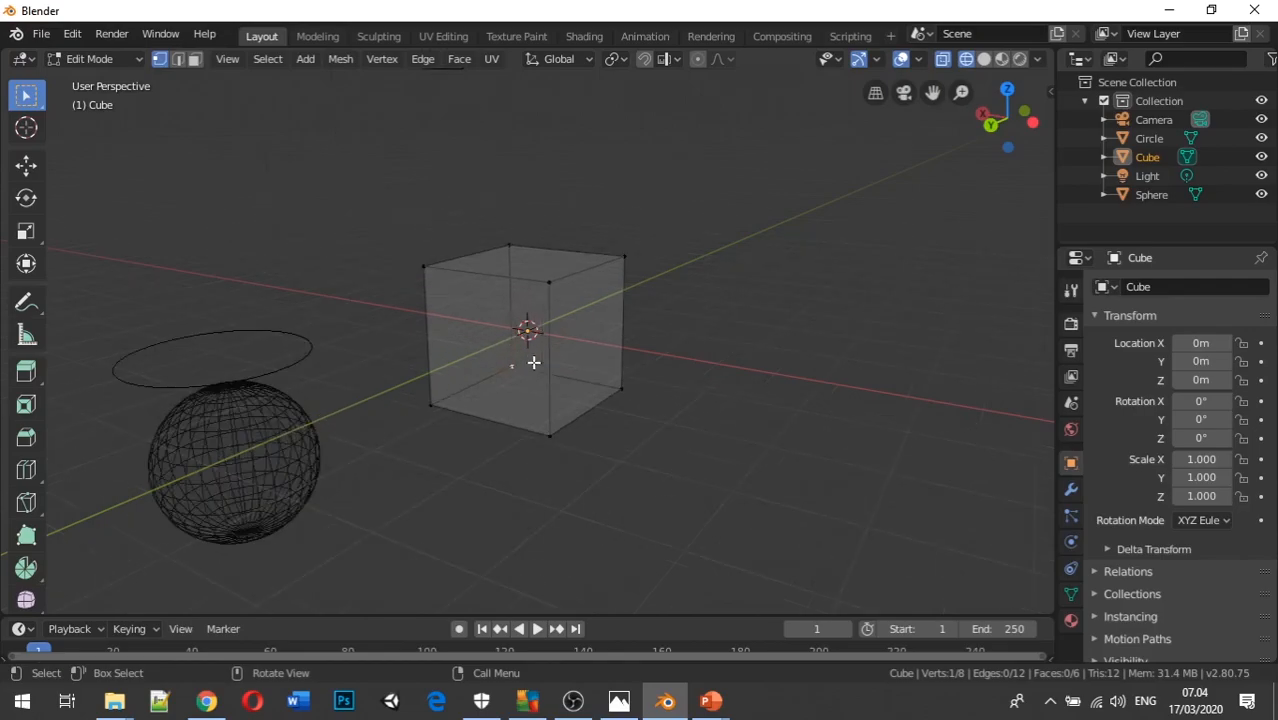
Select three corner vertices of the cube's front face together: the two upper corners and the lower corner on the right
scroll(533, 362, down, 2)
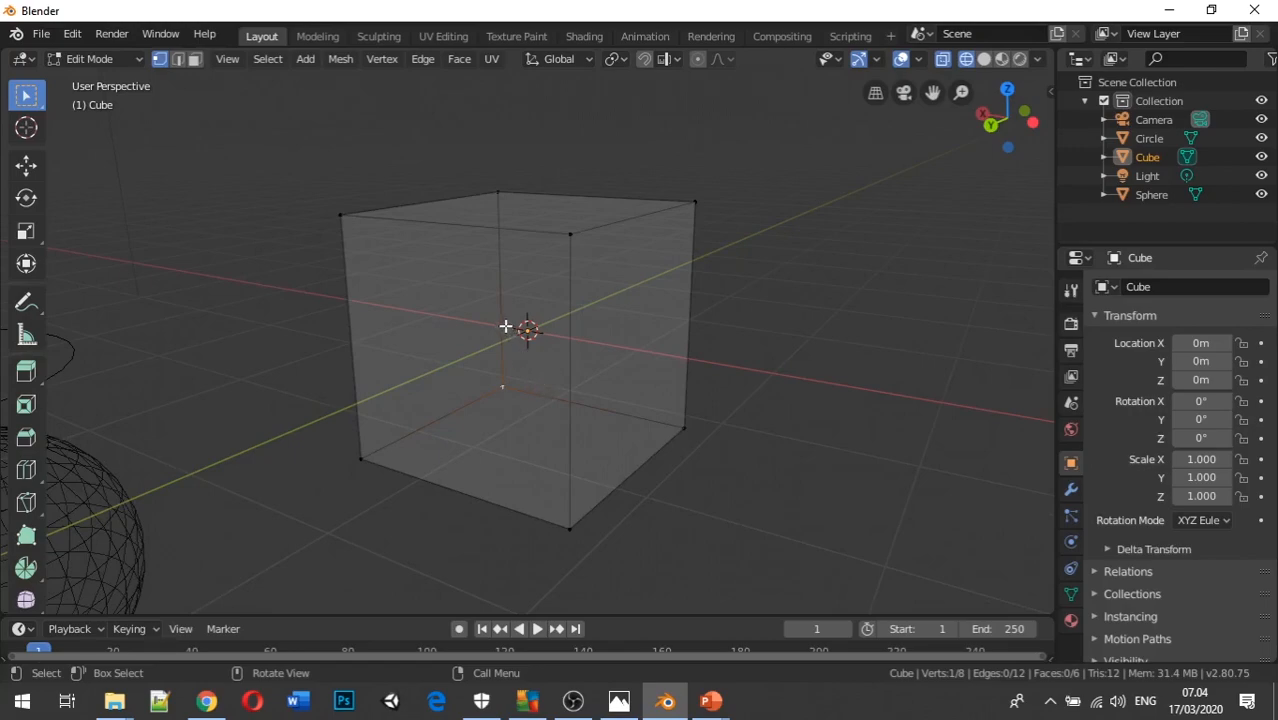
scroll(491, 285, up, 1)
scroll(491, 285, down, 2)
middle_drag(492, 284, 489, 356)
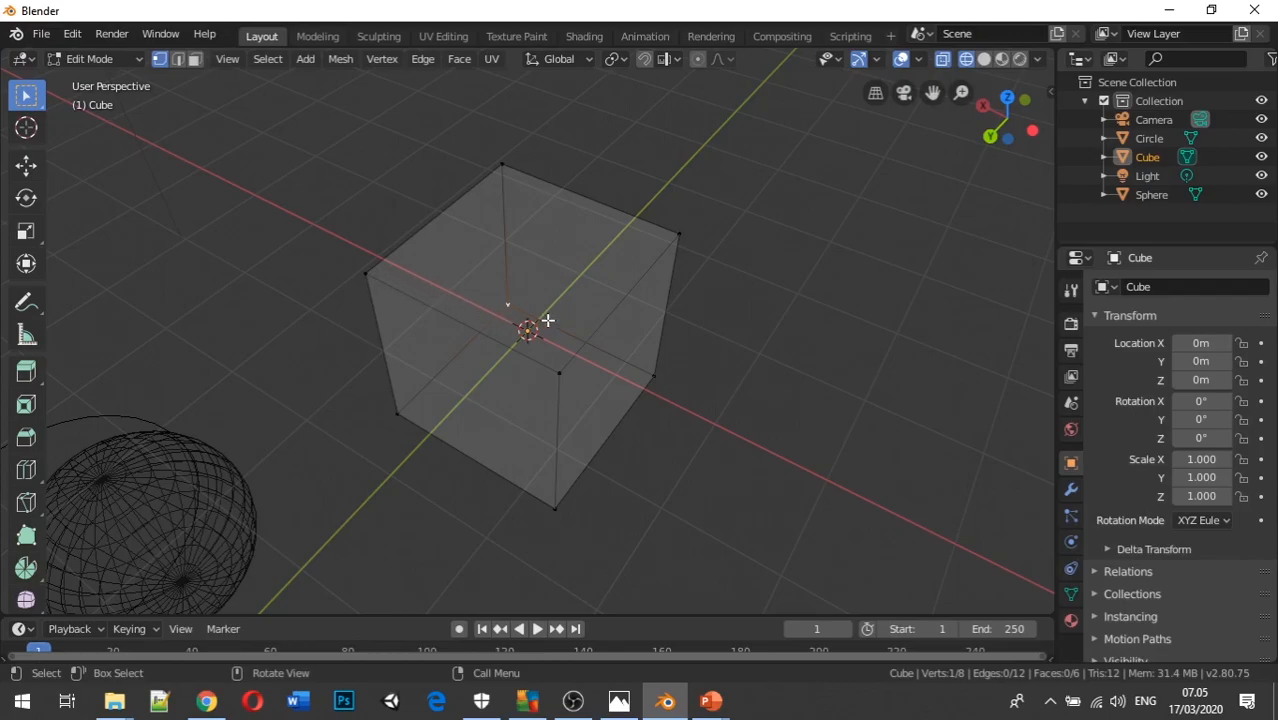
click(368, 274)
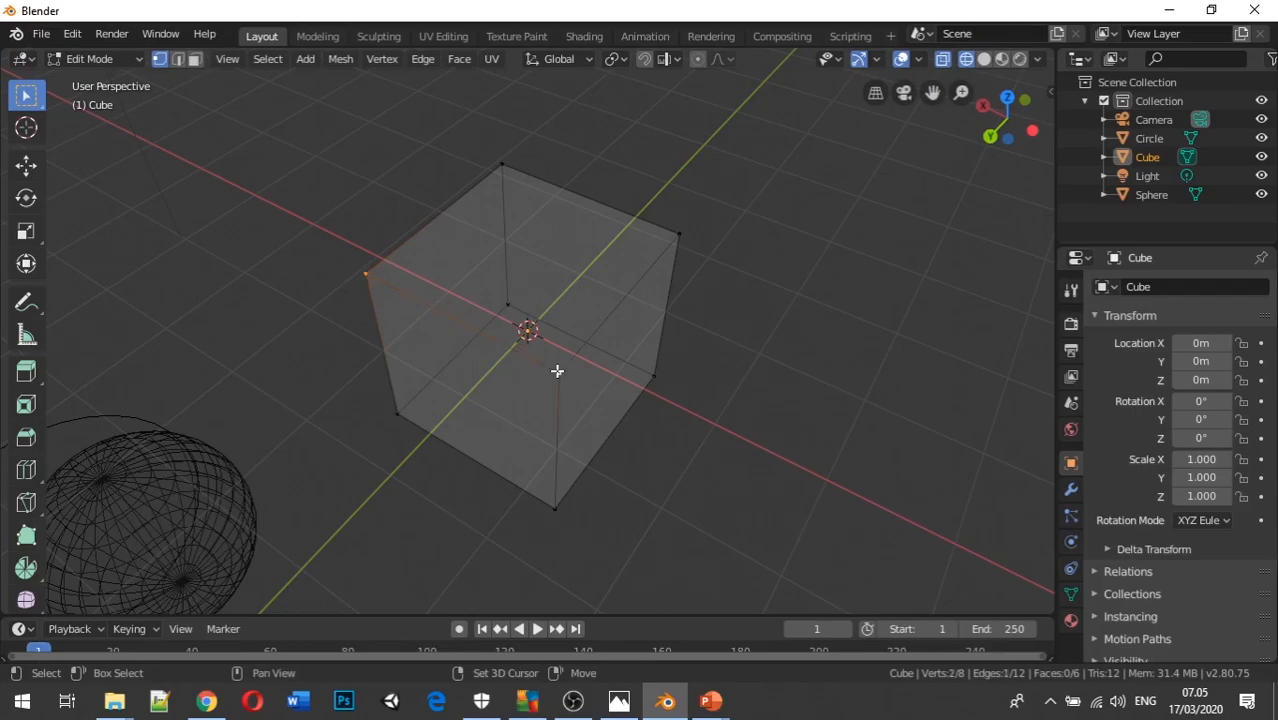
middle_drag(455, 340, 566, 331)
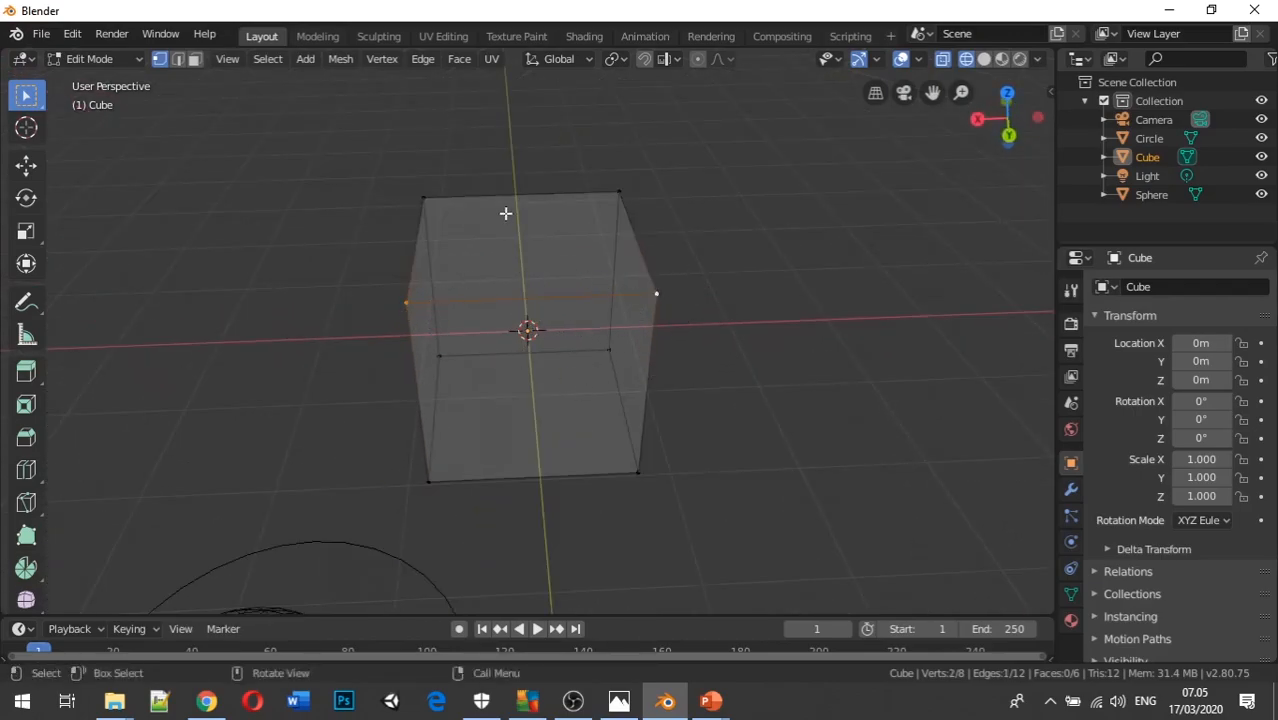
shift+click(640, 474)
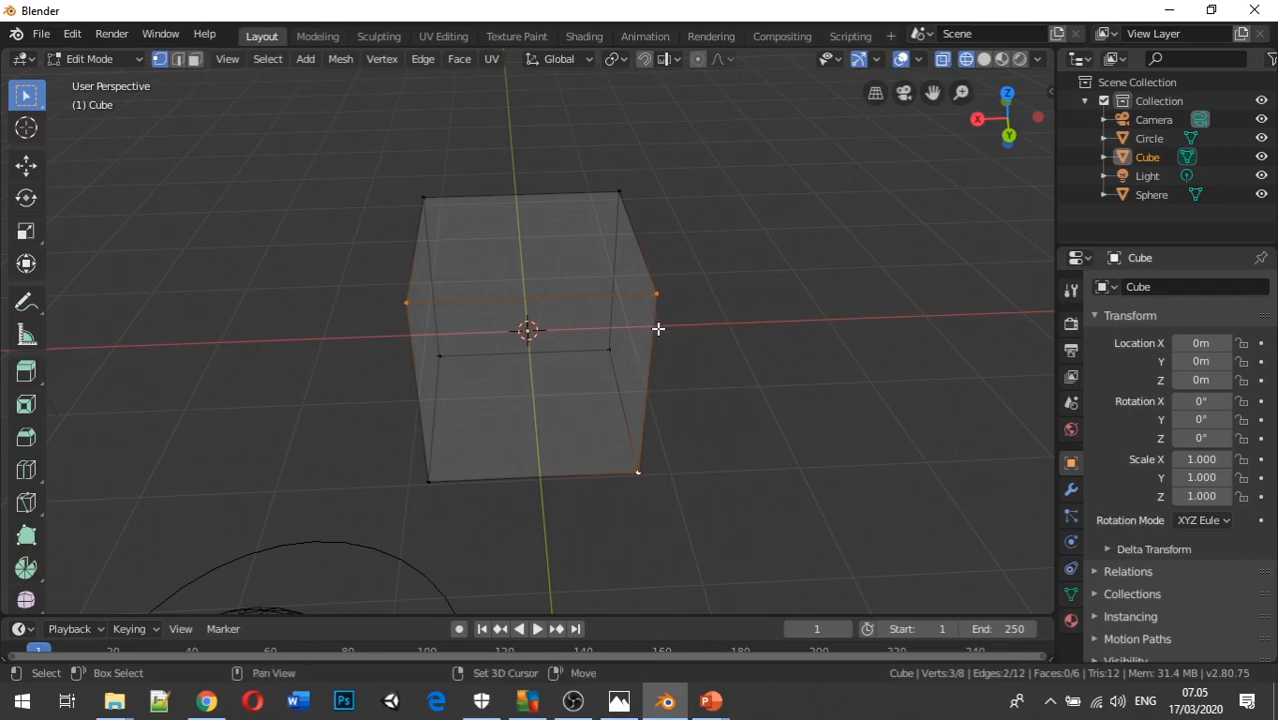
shift+click(638, 474)
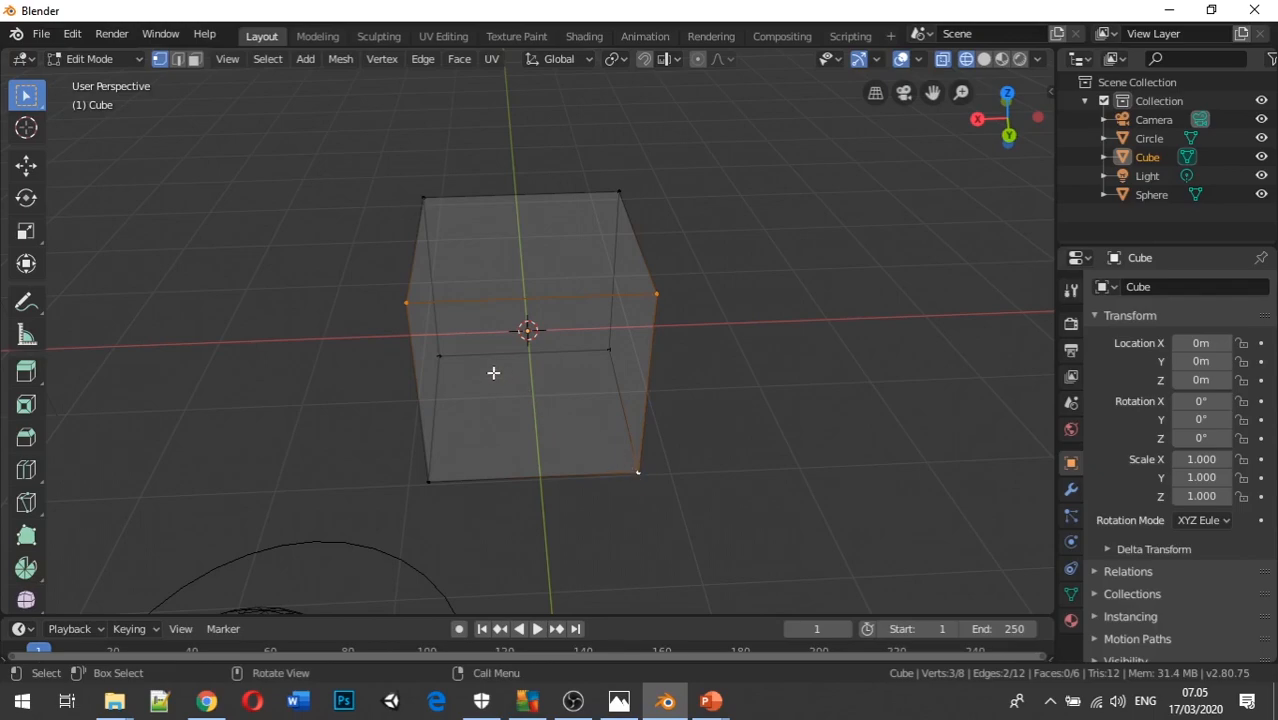
Select individual corner vertices of the cube one at a time, ending with the front face's lower left corner
middle_drag(468, 369, 404, 341)
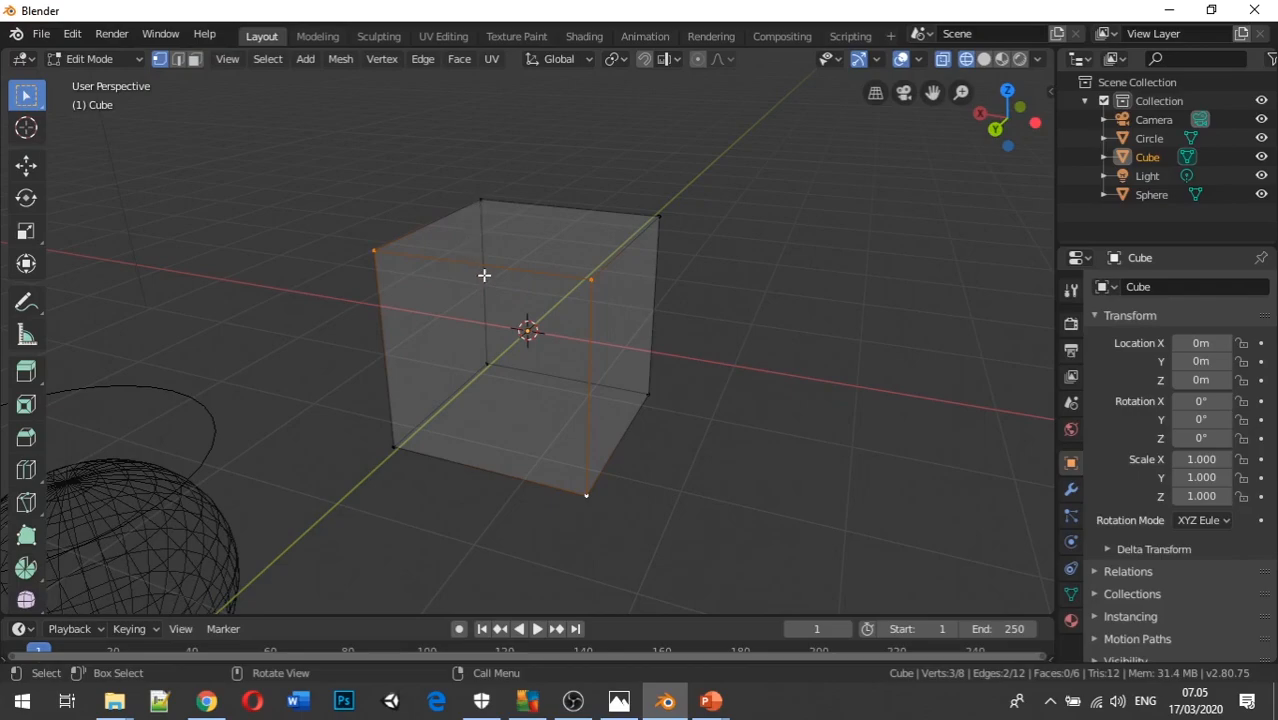
click(592, 280)
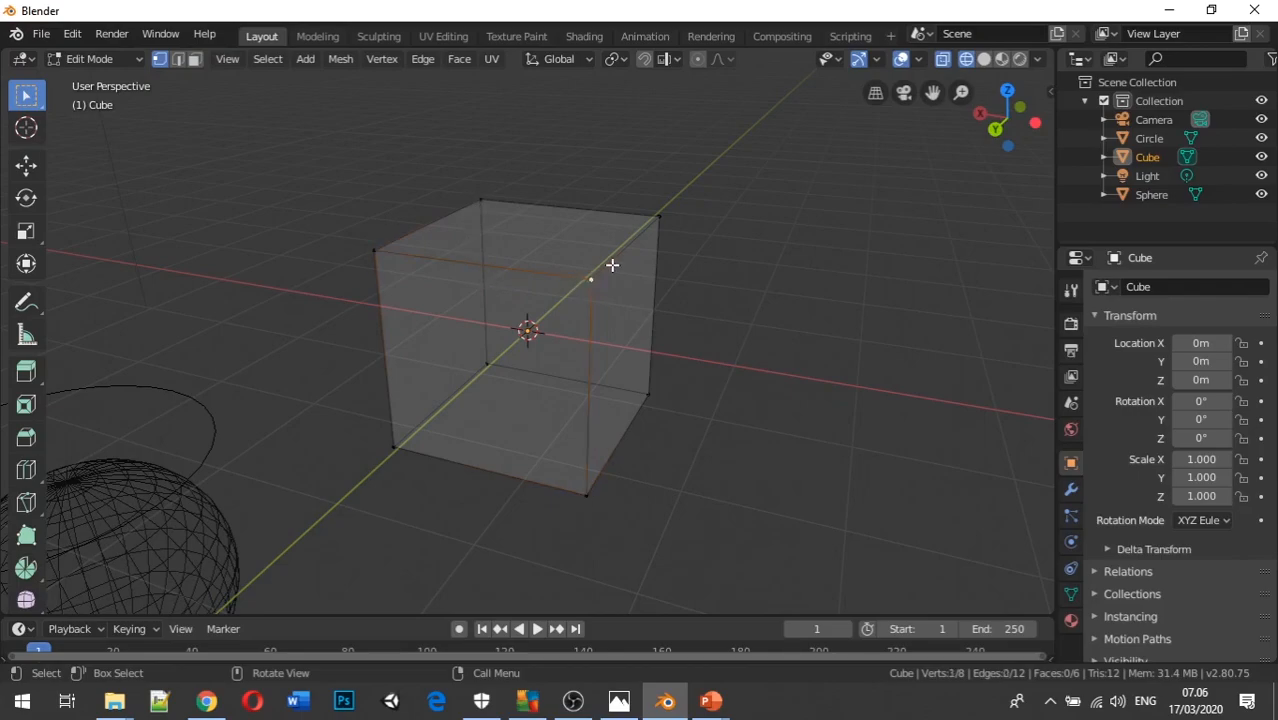
click(660, 216)
click(587, 492)
click(395, 438)
Select the front face's upper left corner vertex and add its upper right and lower right corners to the selection
click(377, 244)
shift+click(590, 280)
mouse_move(584, 281)
middle_down()
mouse_move(593, 313)
mouse_move(573, 291)
middle_up()
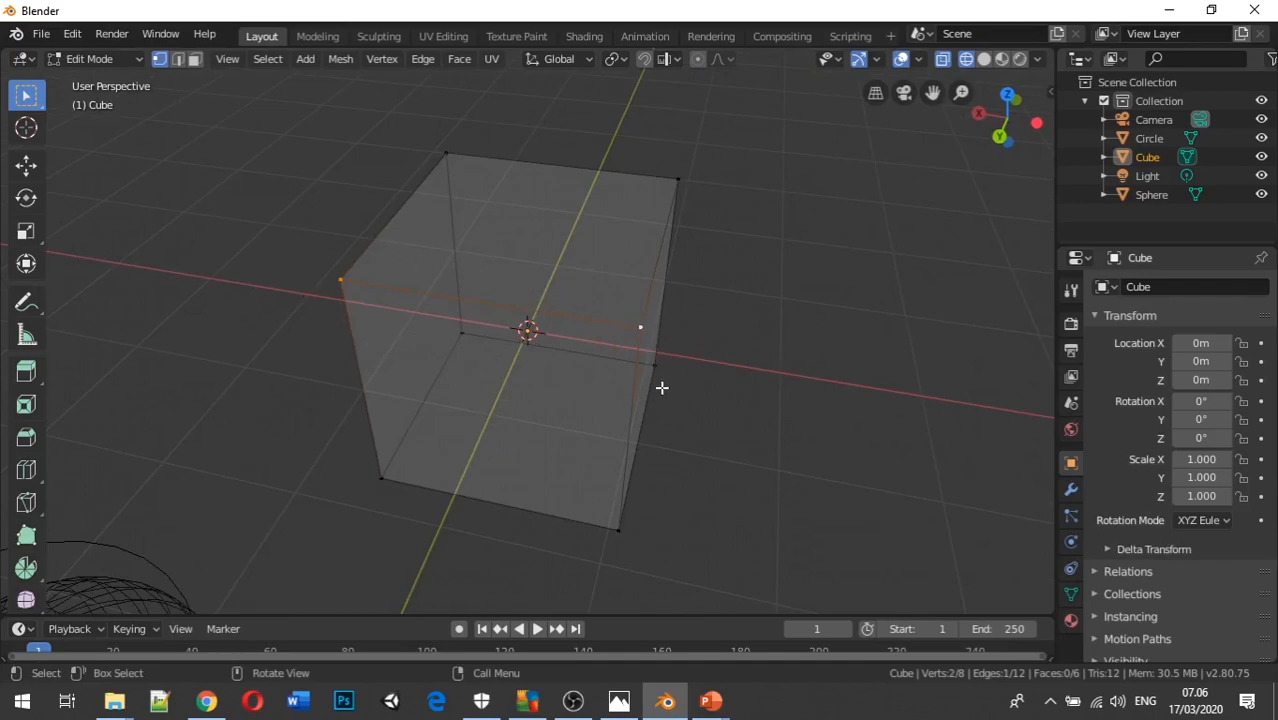
mouse_move(628, 532)
middle_down()
mouse_move(613, 471)
mouse_move(633, 508)
middle_up()
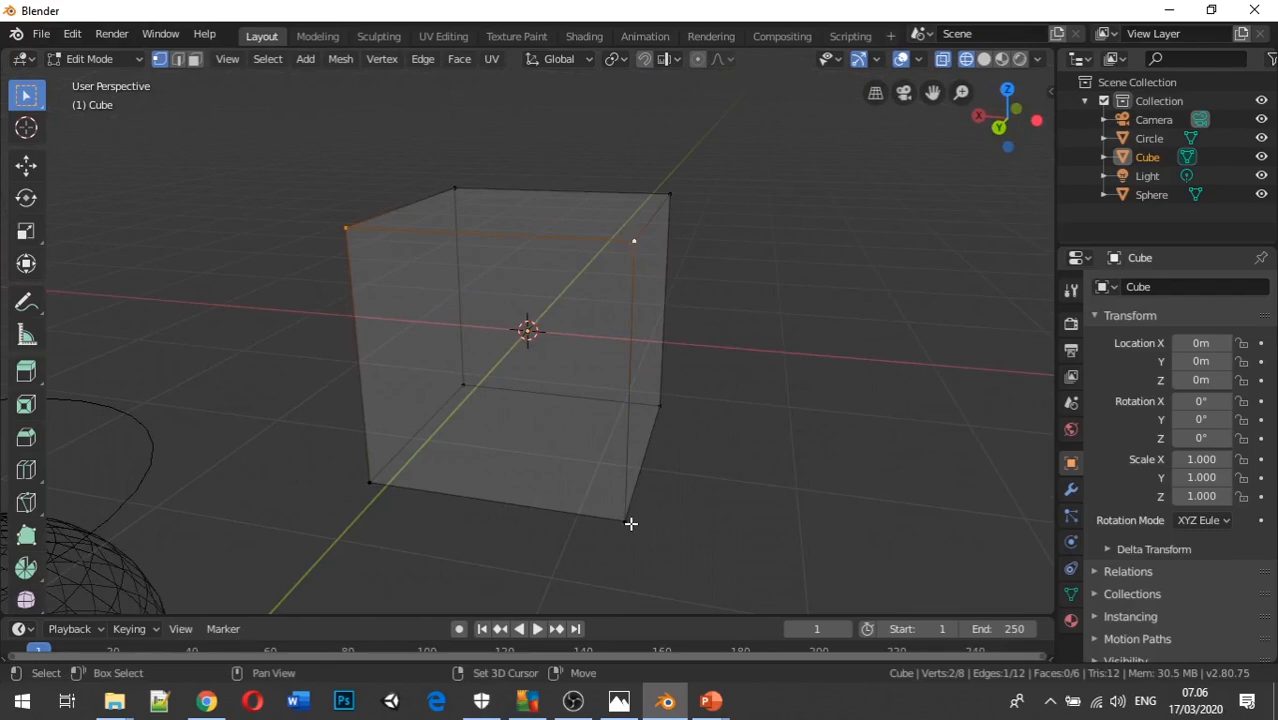
shift+click(626, 521)
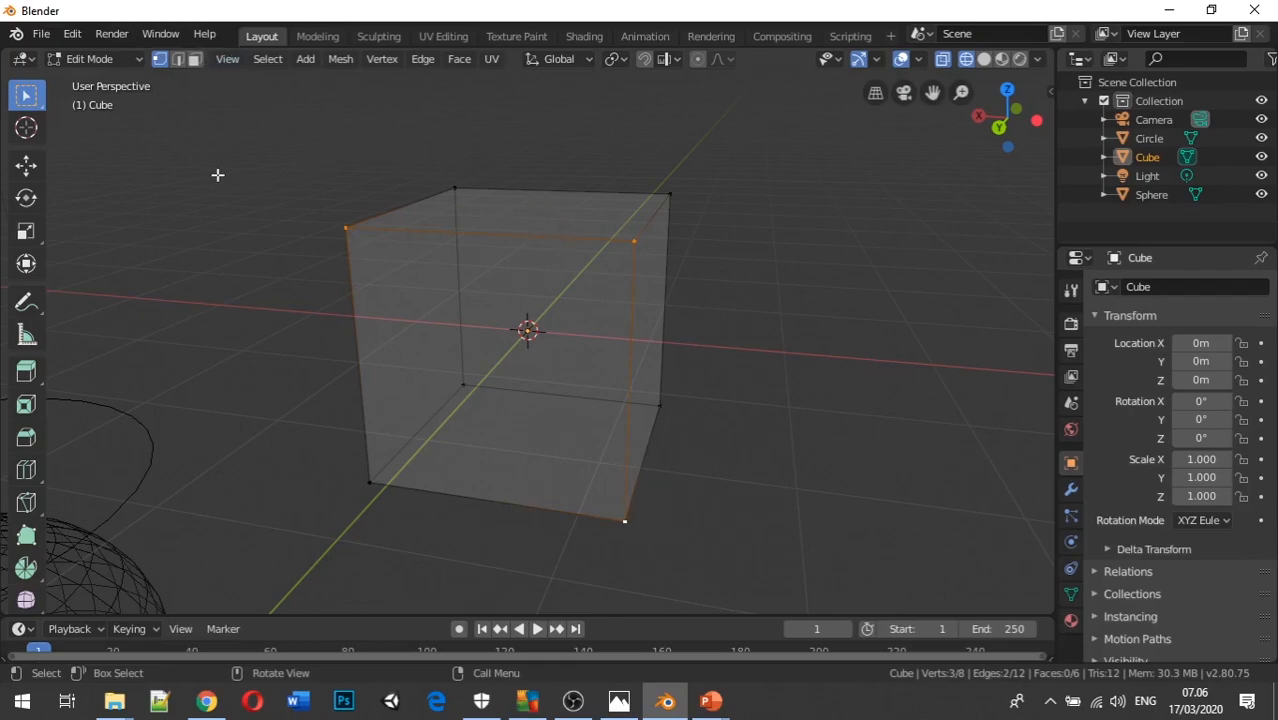
Switch to edge selection and select the front face's two vertical edges and its top edge together
click(178, 63)
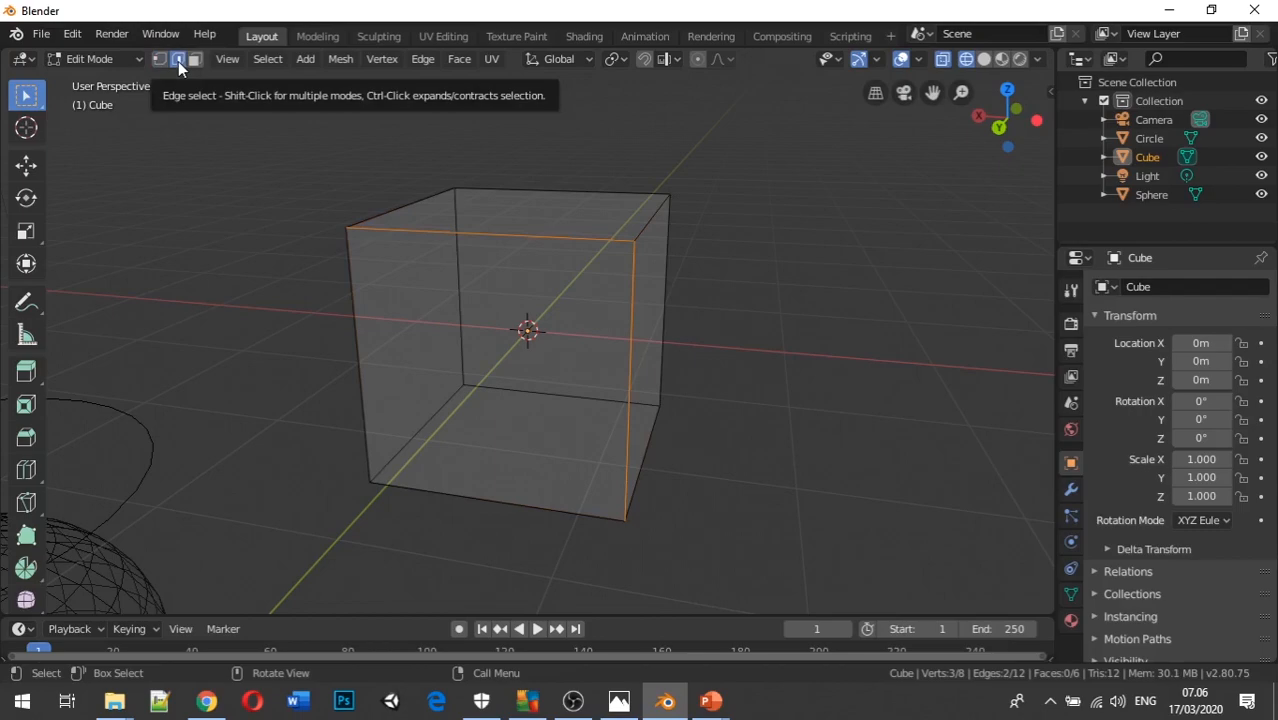
click(355, 319)
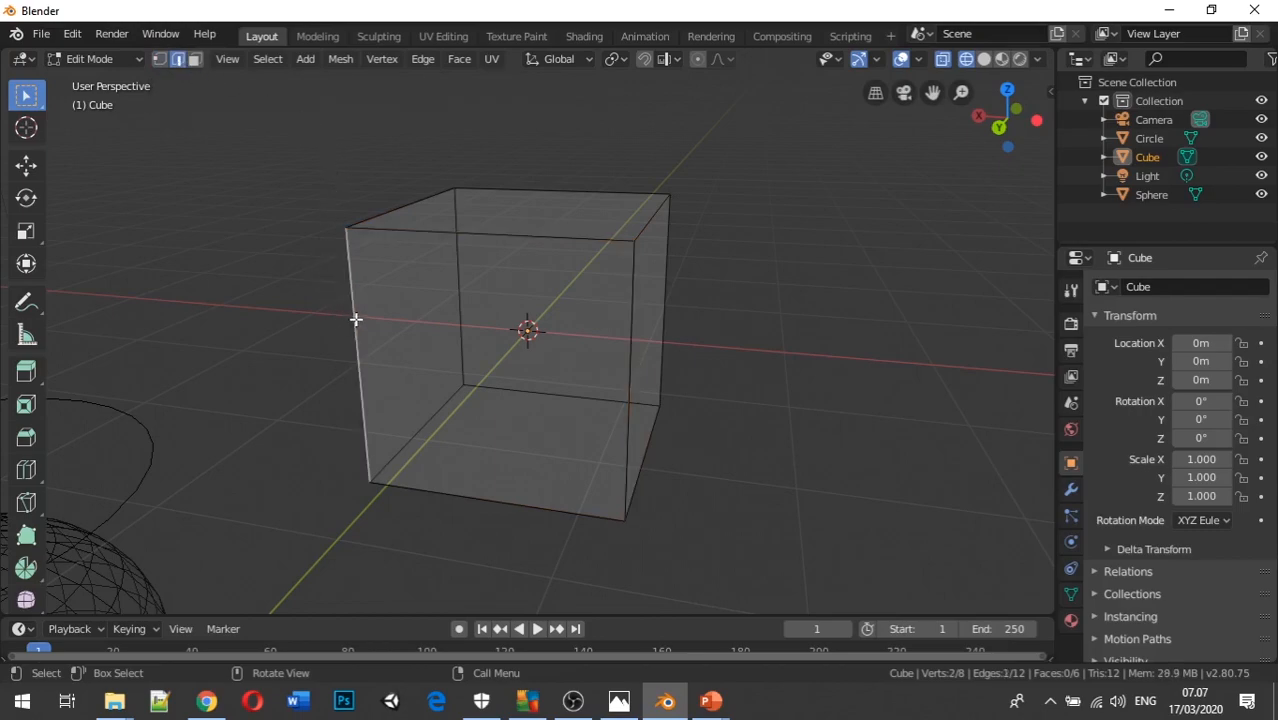
shift+click(450, 236)
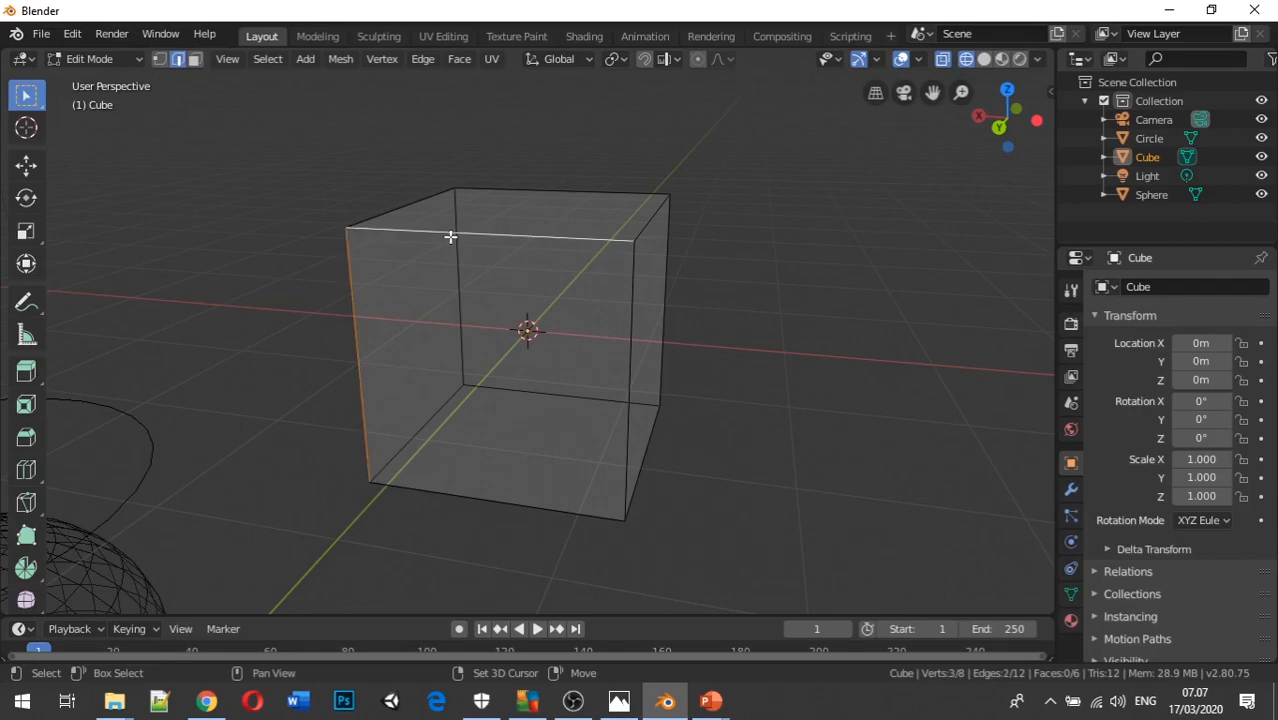
shift+click(633, 326)
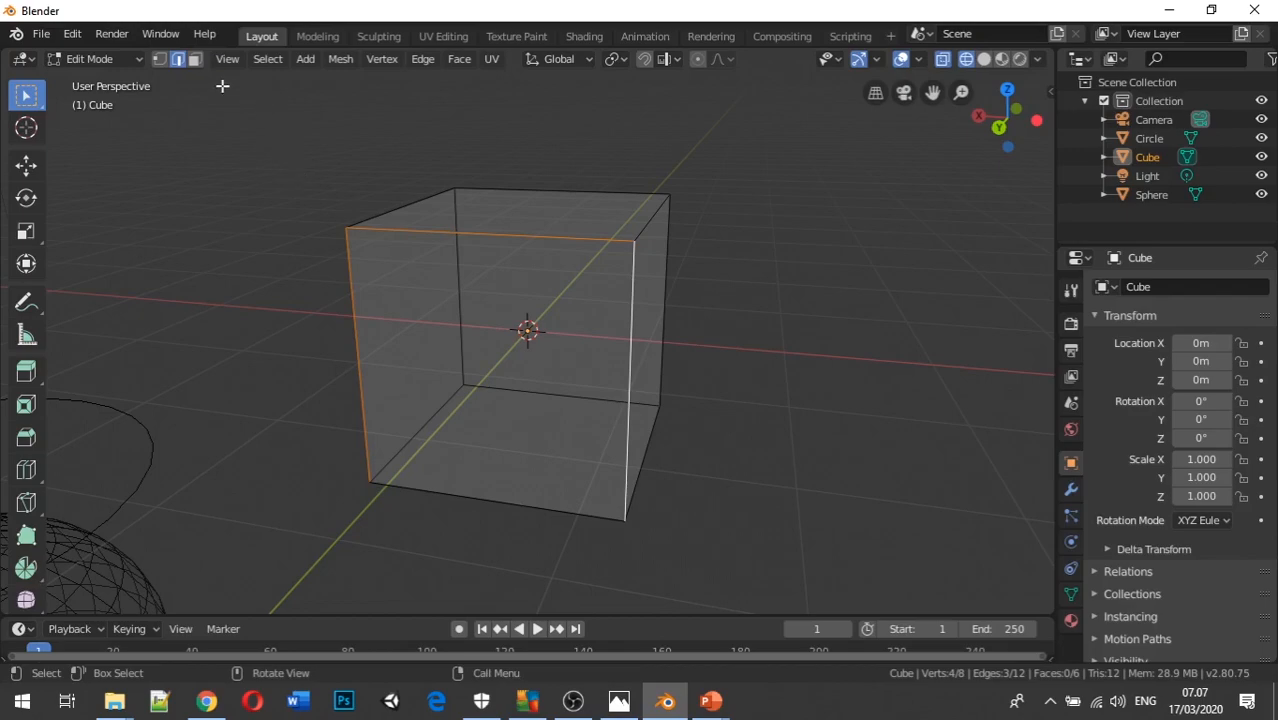
Return to vertex selection and select all four corner vertices of the cube's front face
click(159, 61)
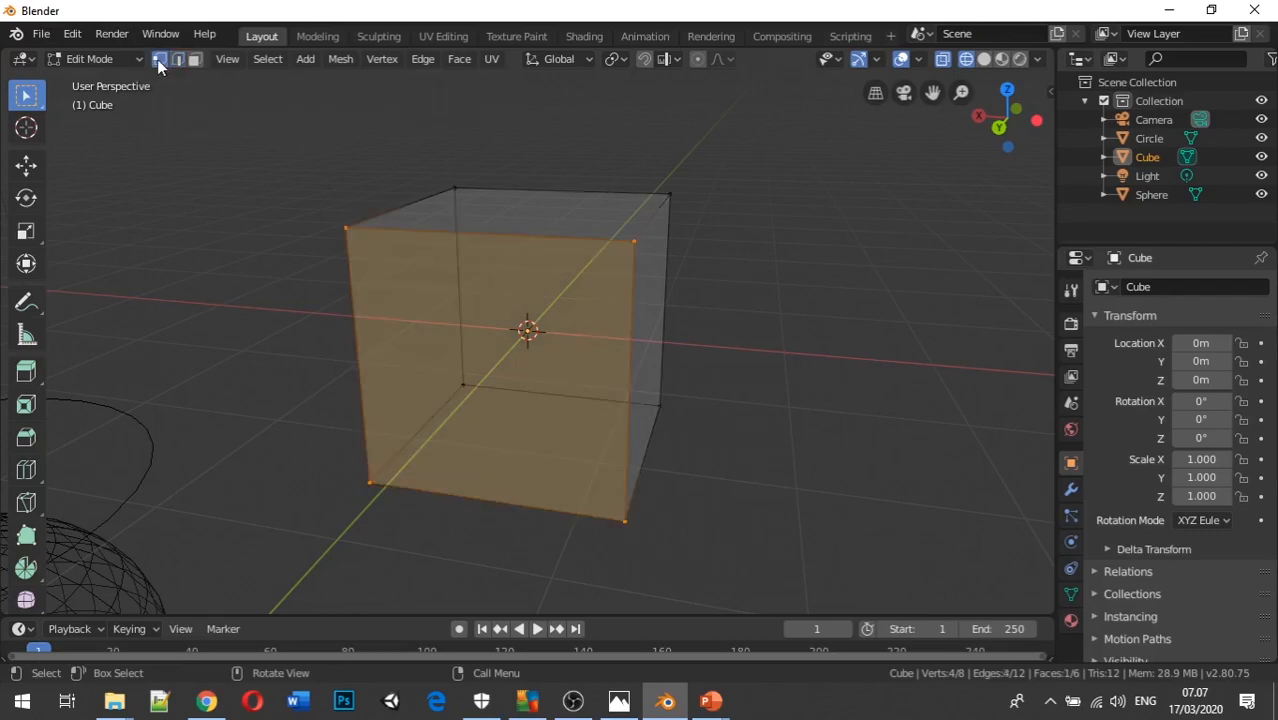
click(320, 220)
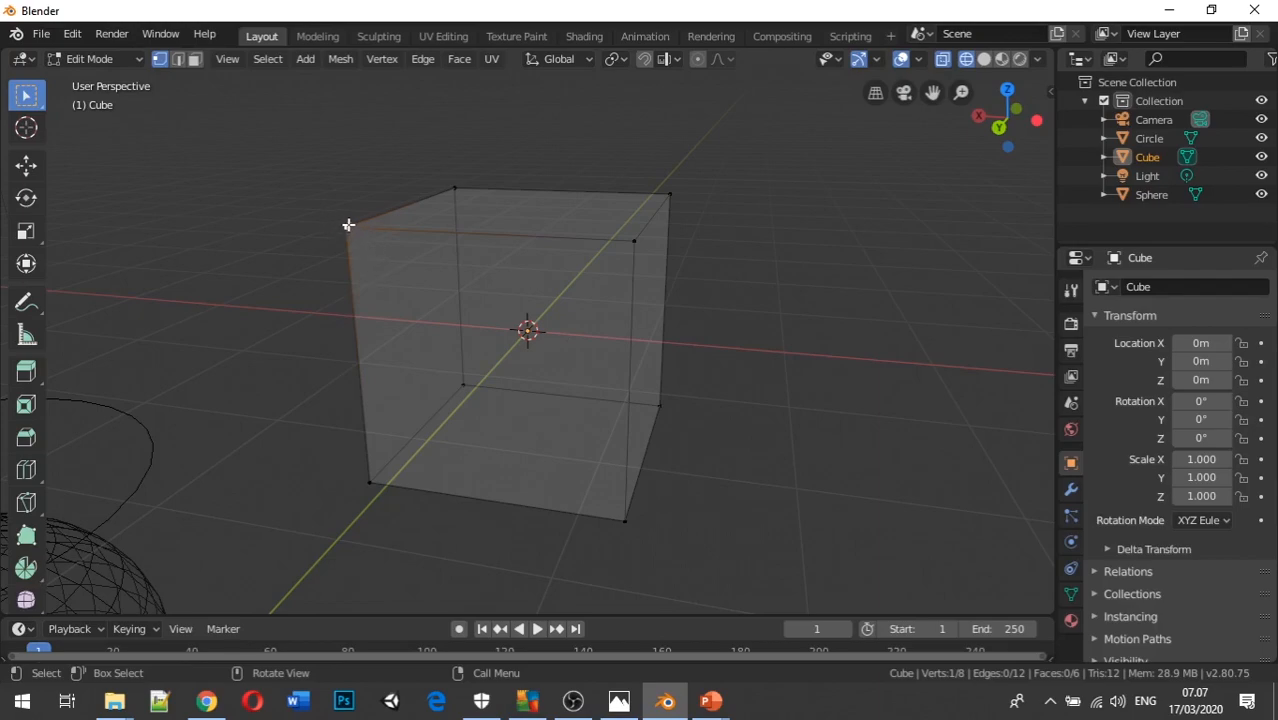
shift+click(634, 241)
shift+click(626, 519)
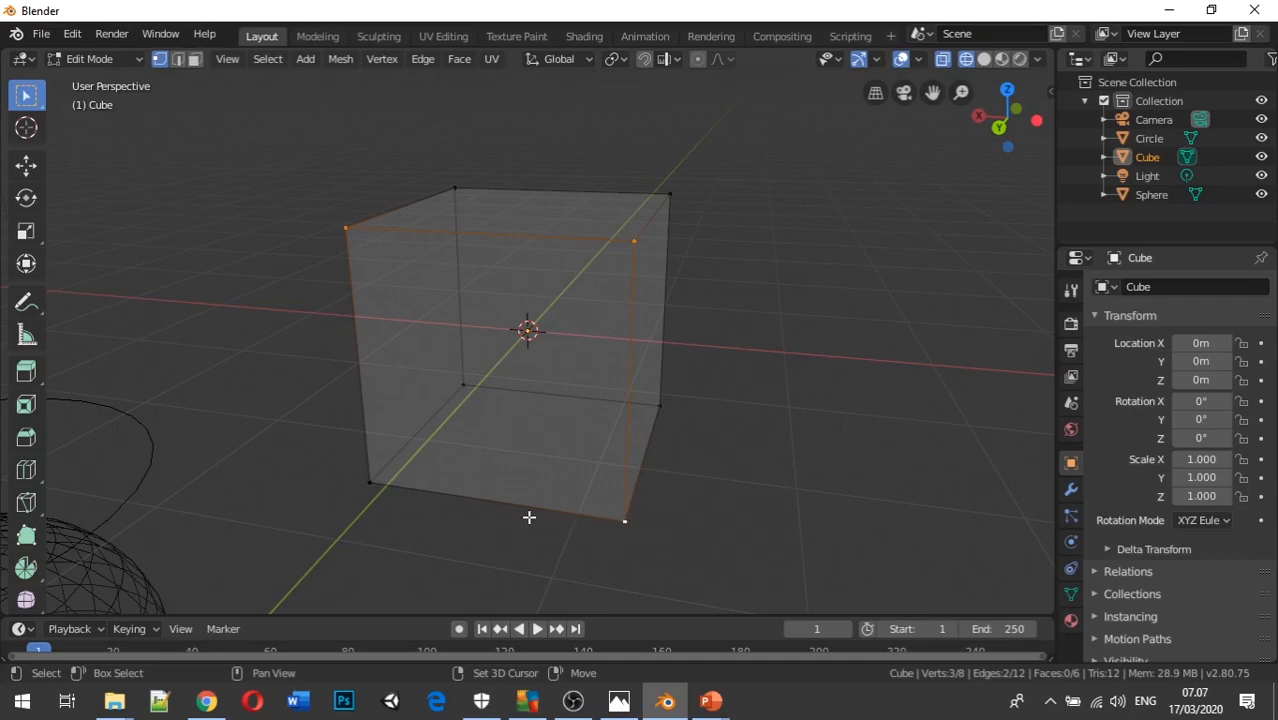
shift+click(370, 483)
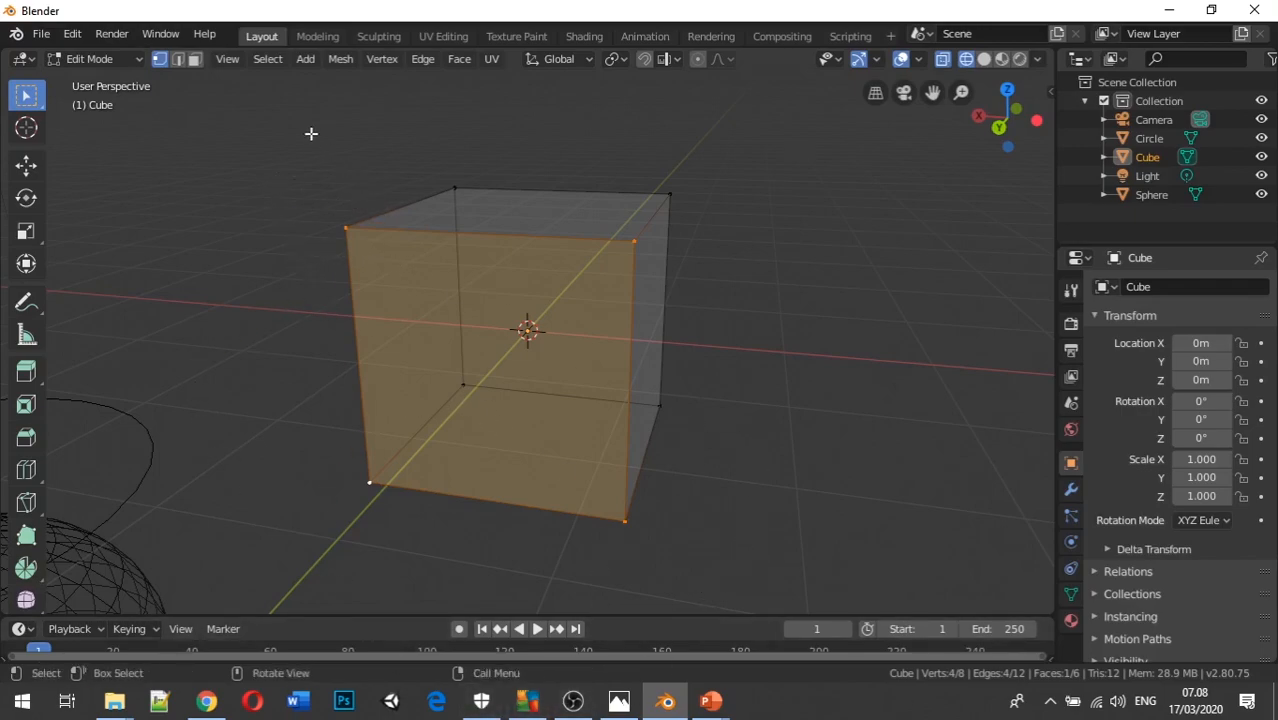
Switch back to edge selection and select all four edges bounding the cube's front face
click(180, 62)
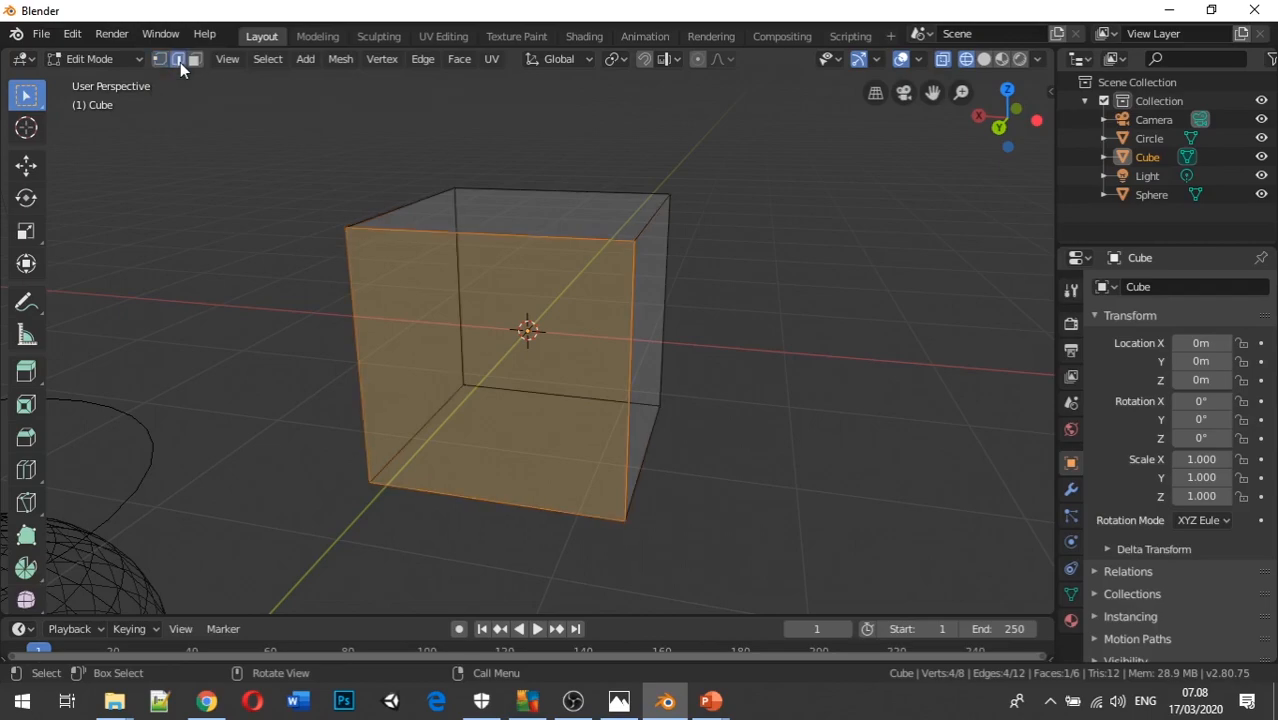
click(307, 268)
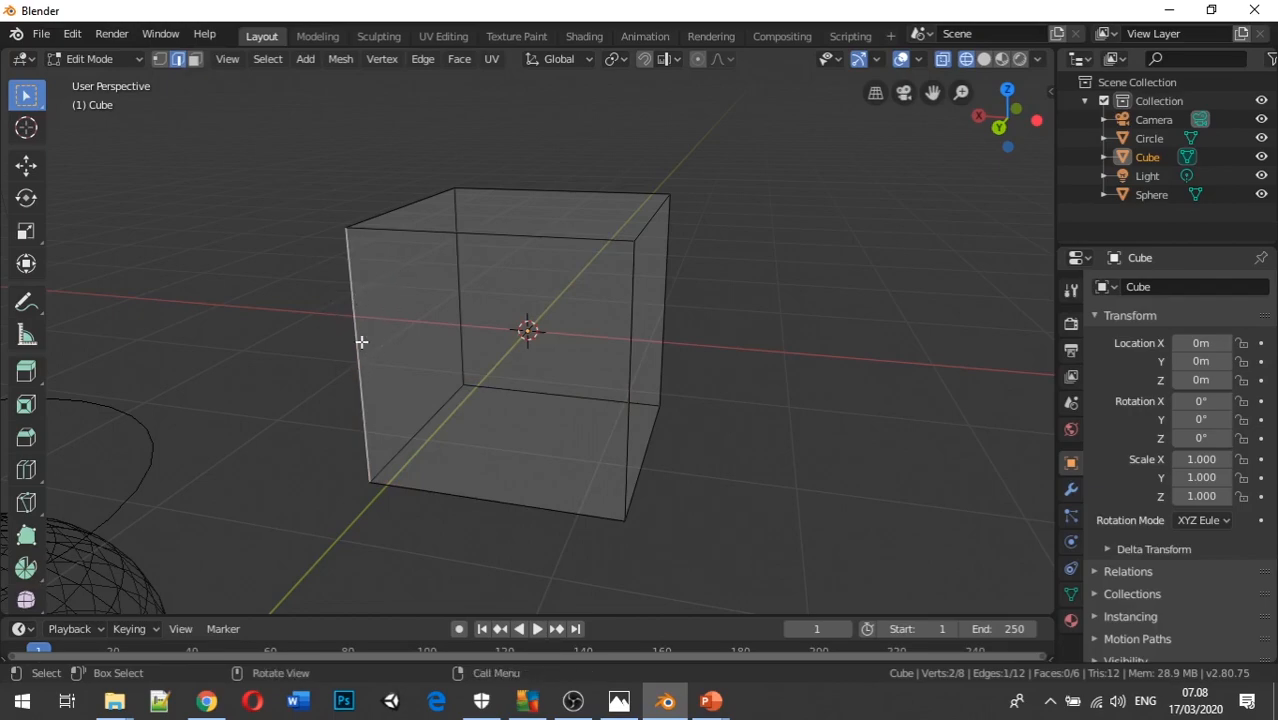
shift+click(458, 229)
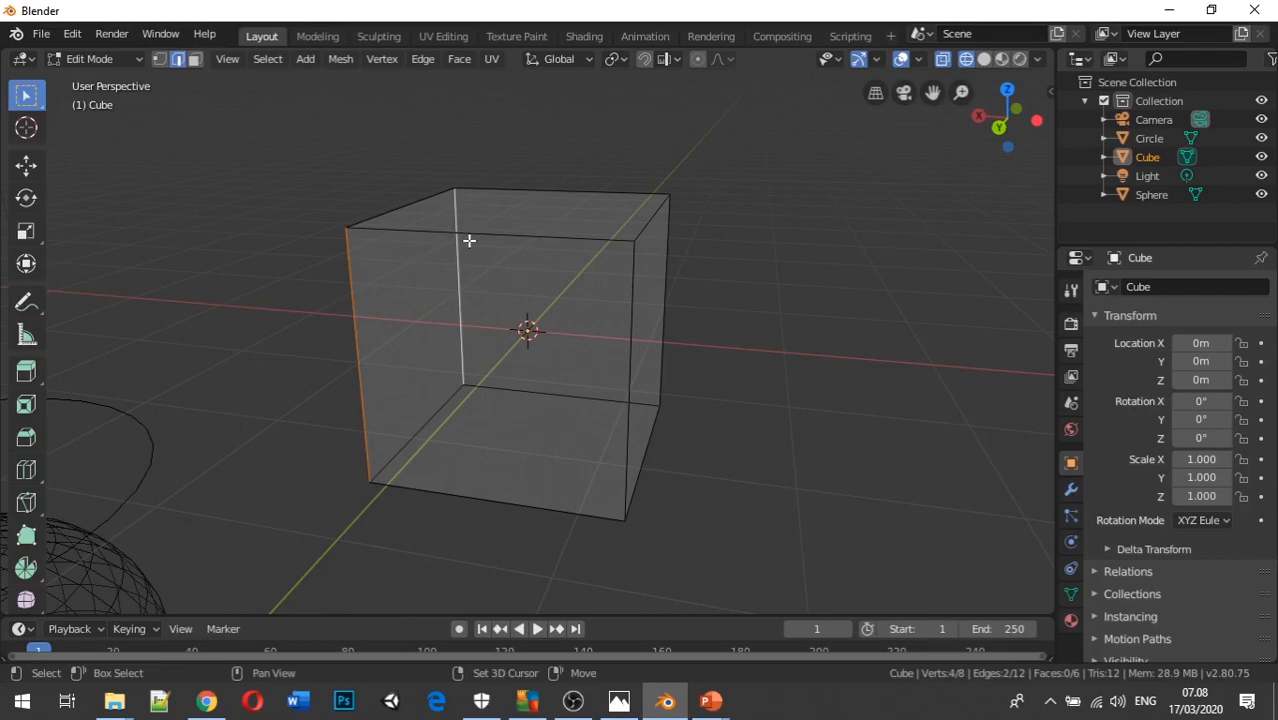
shift+click(459, 229)
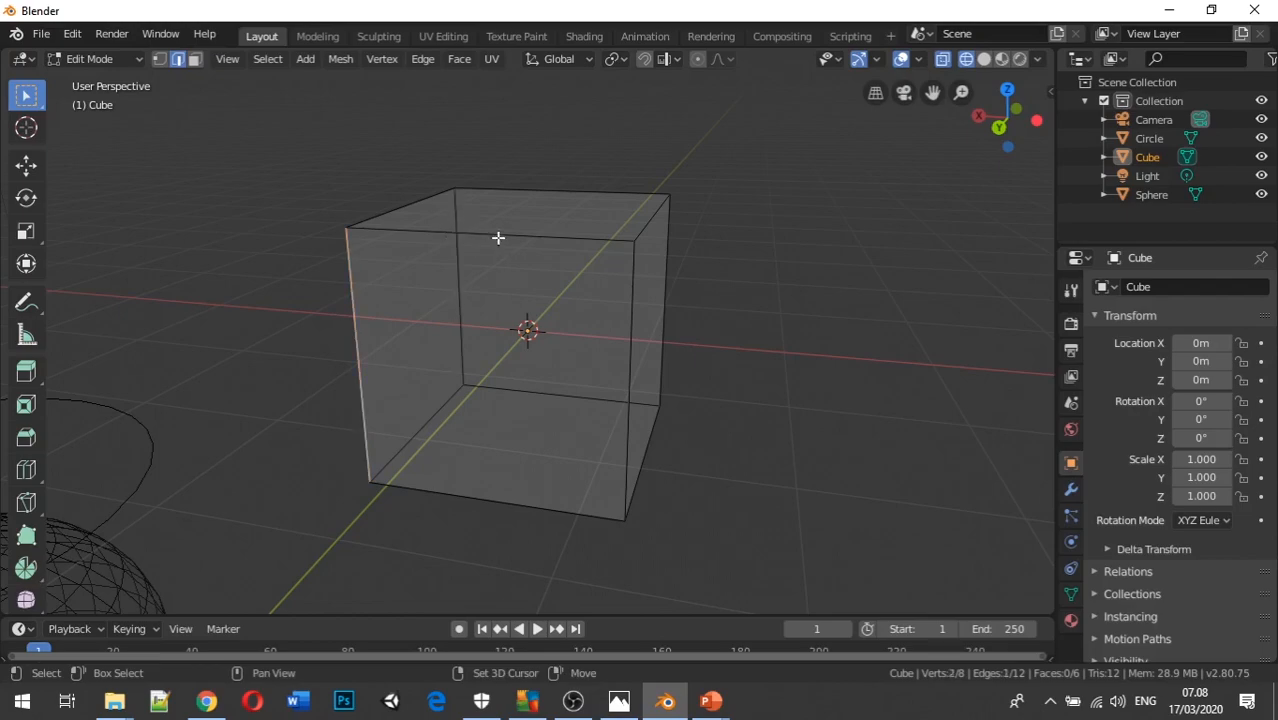
shift+click(498, 237)
shift+click(631, 350)
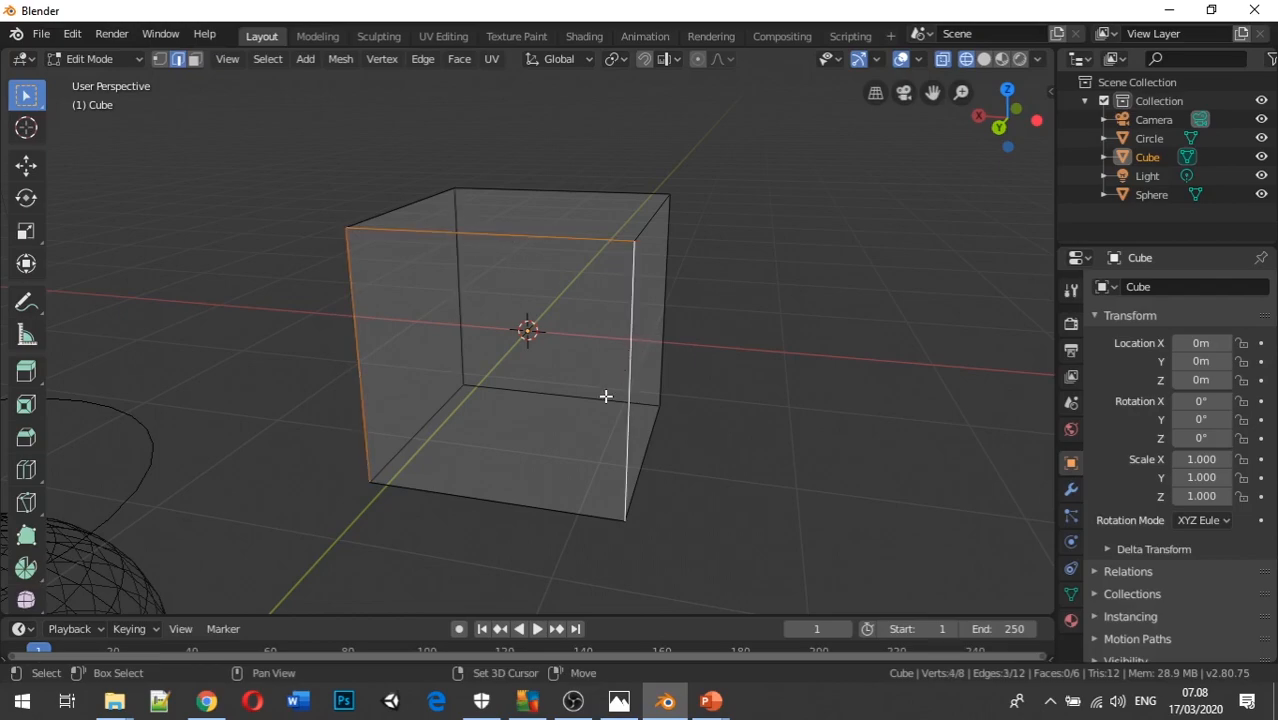
shift+click(537, 505)
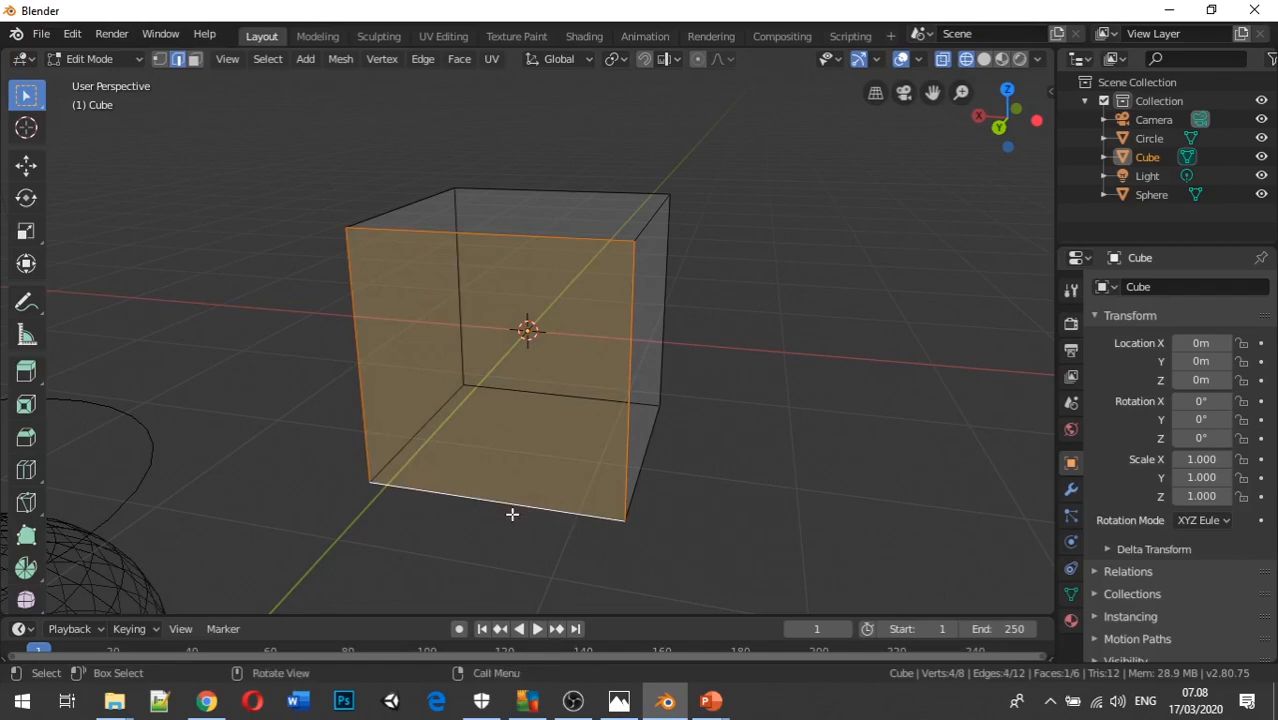
Switch to face selection and select the cube's front face, followed by only its top face
click(195, 62)
click(316, 437)
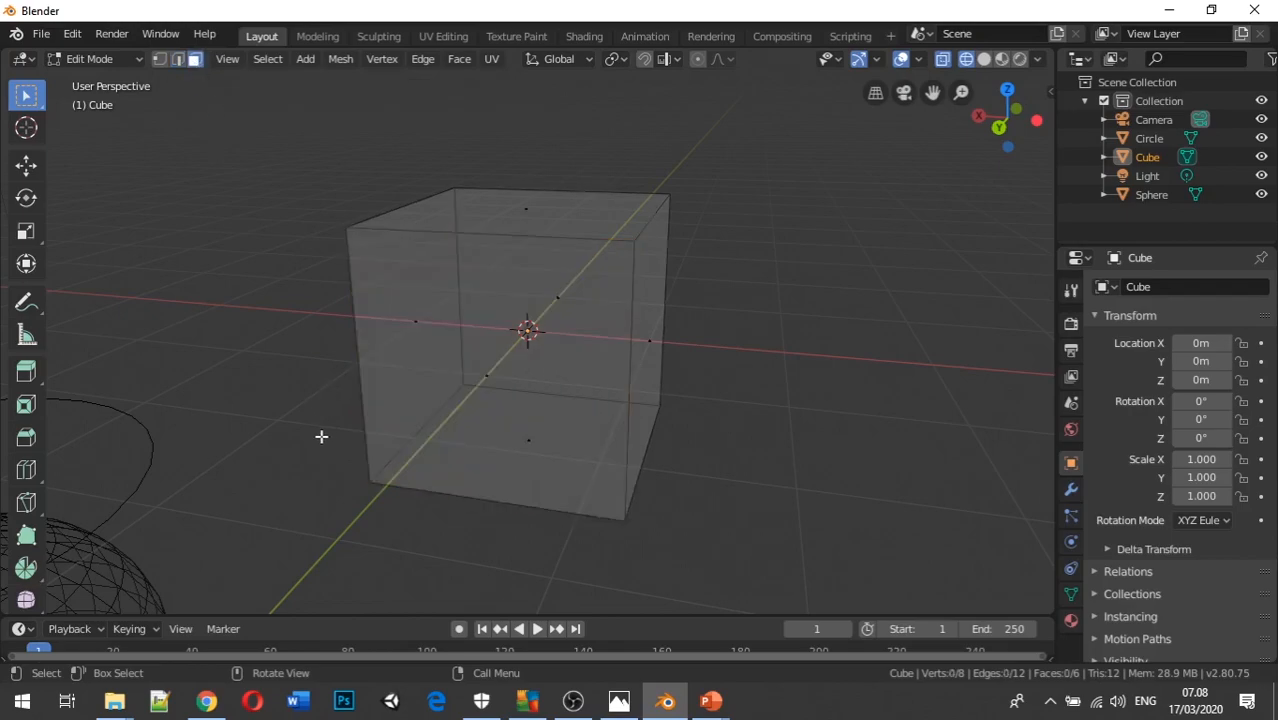
click(490, 343)
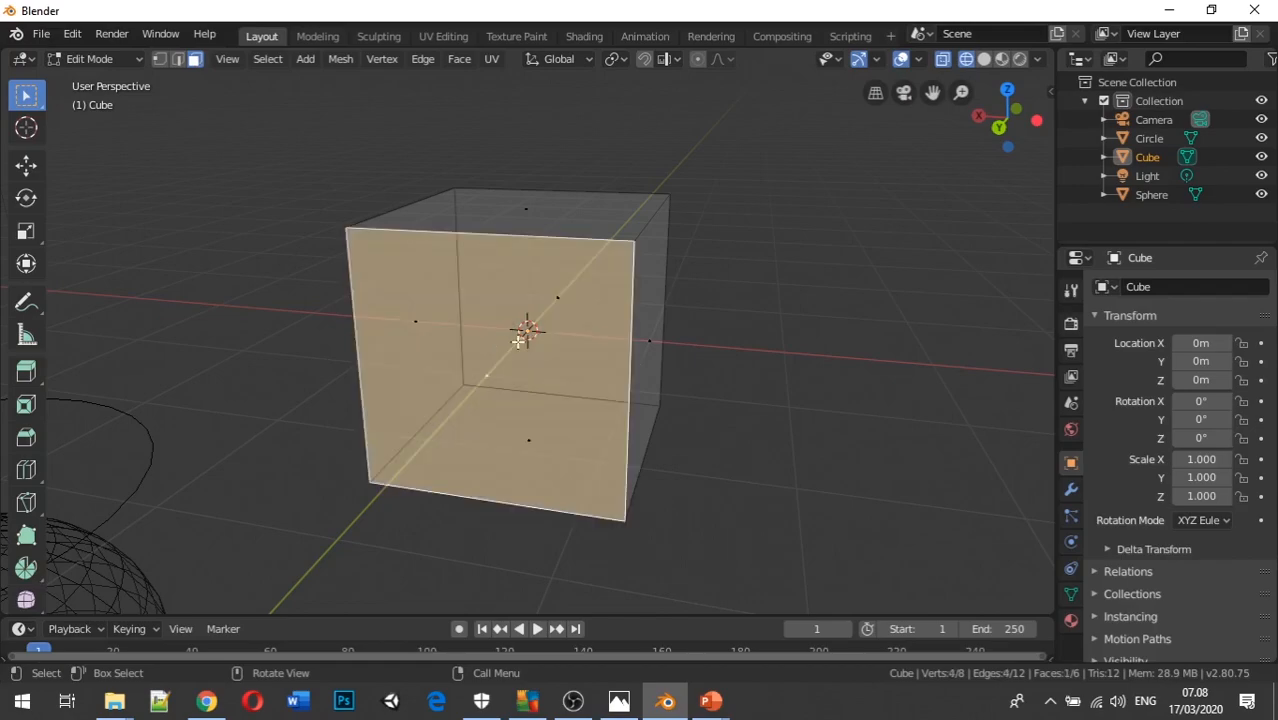
click(529, 220)
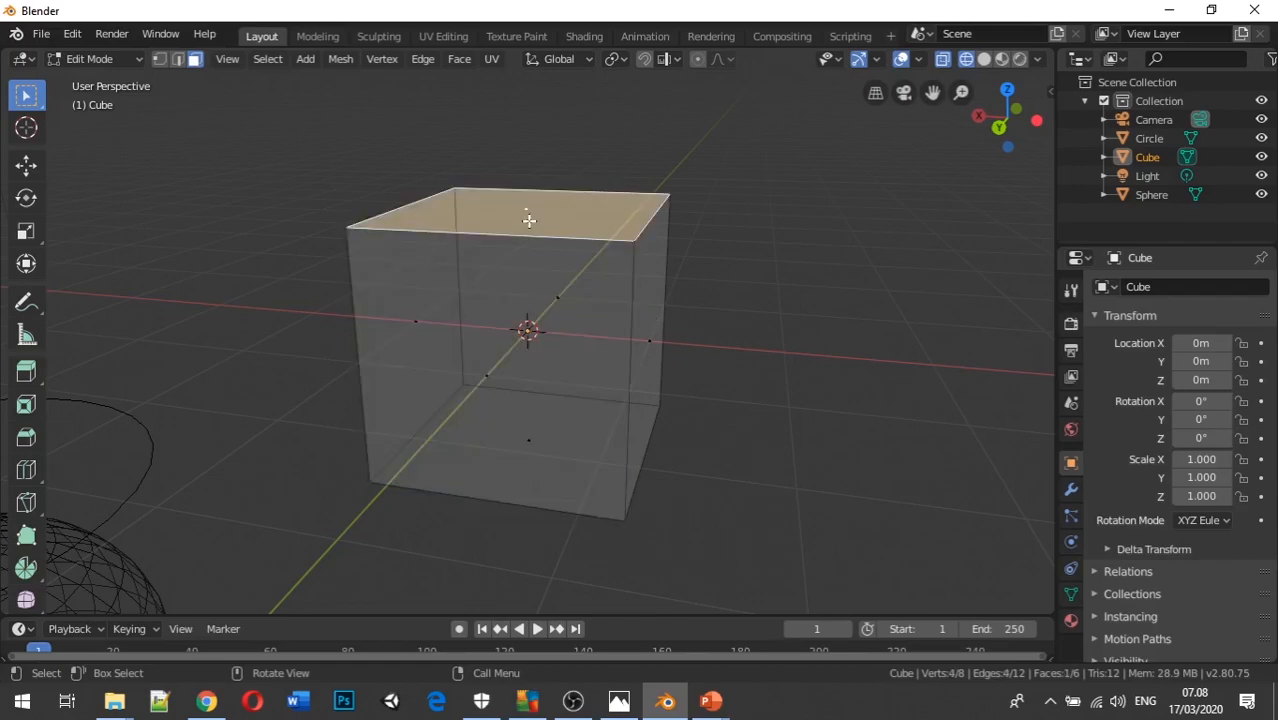
Select the cube's right side face and add the other five faces, including the rear and bottom ones, to the selection
click(650, 348)
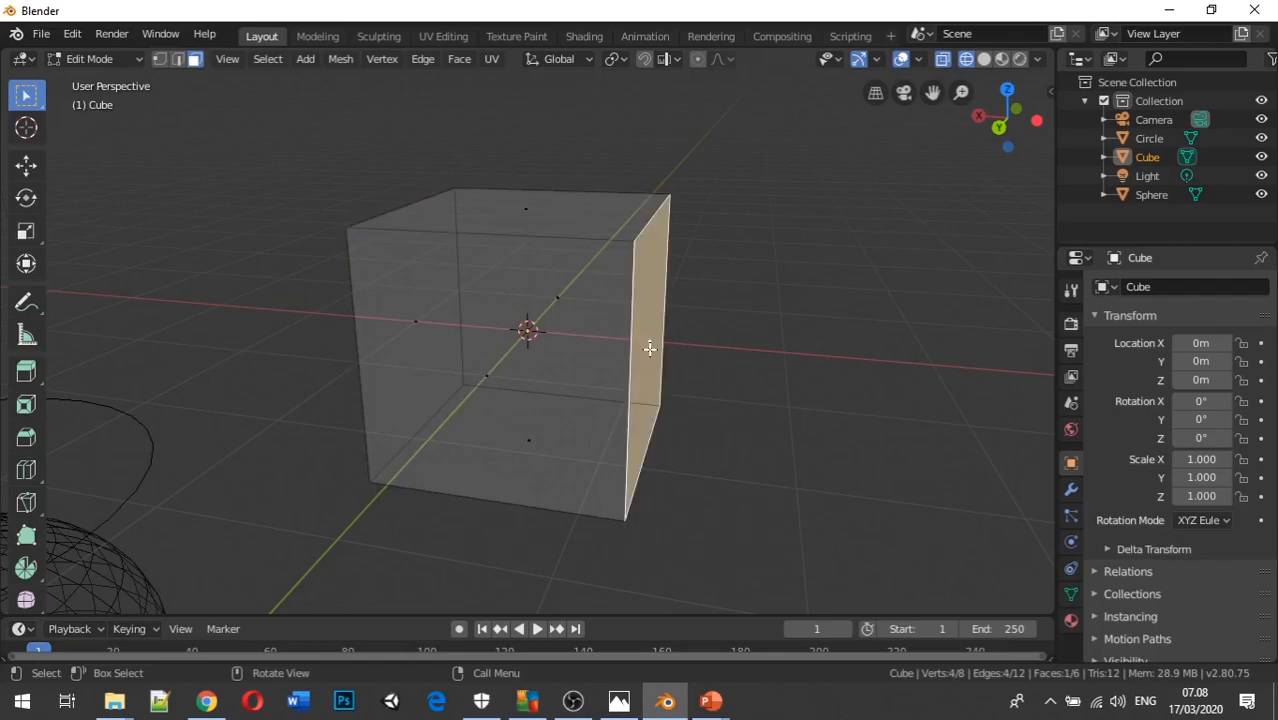
shift+click(520, 352)
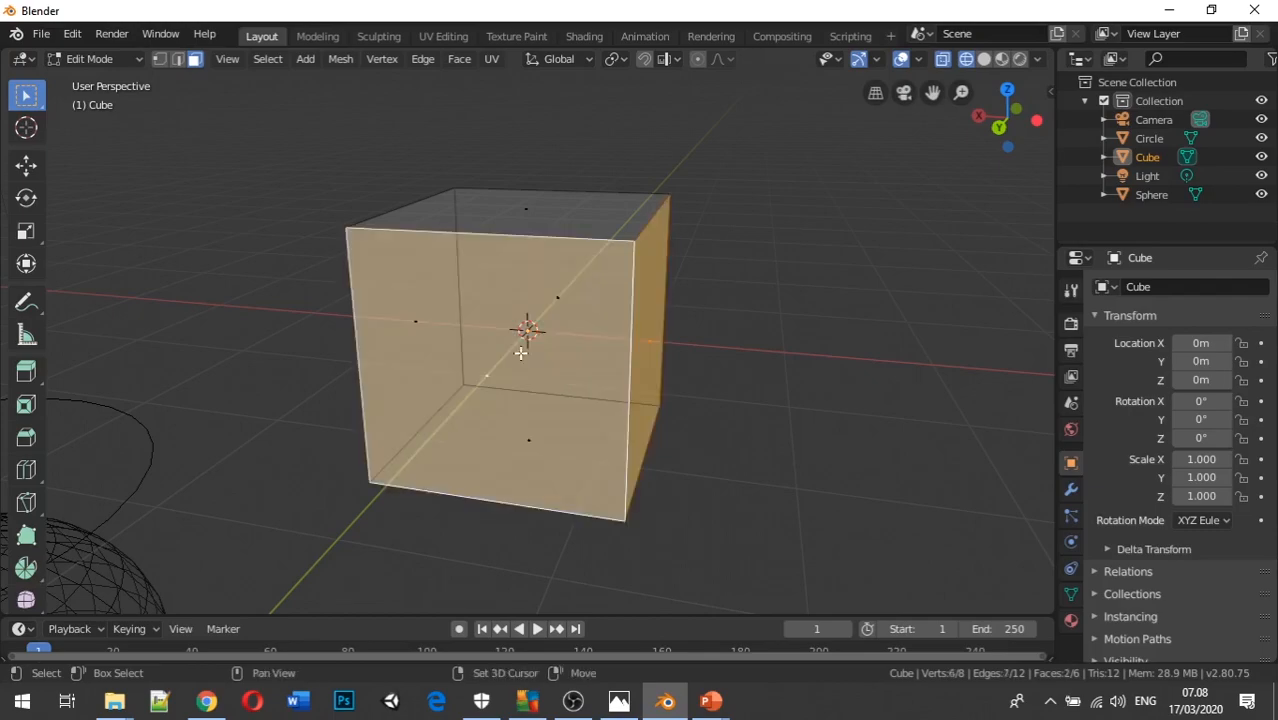
shift+click(512, 222)
shift+click(418, 314)
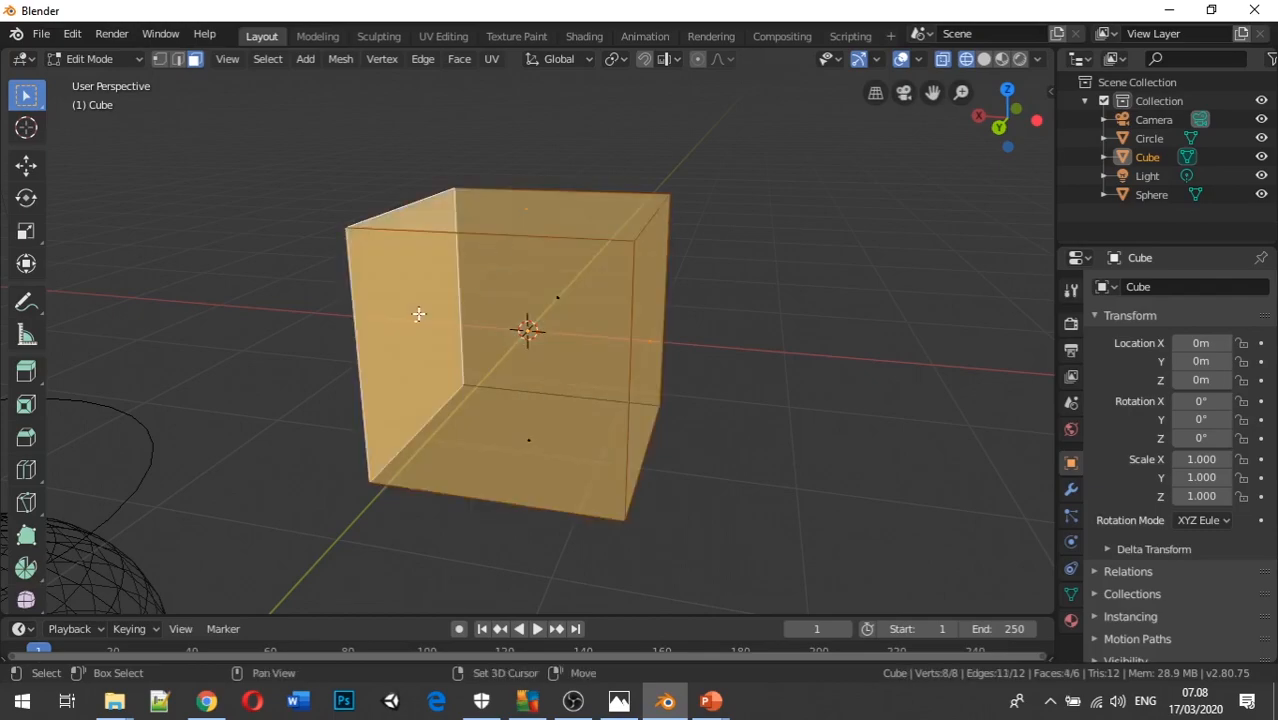
shift+click(555, 314)
shift+click(536, 430)
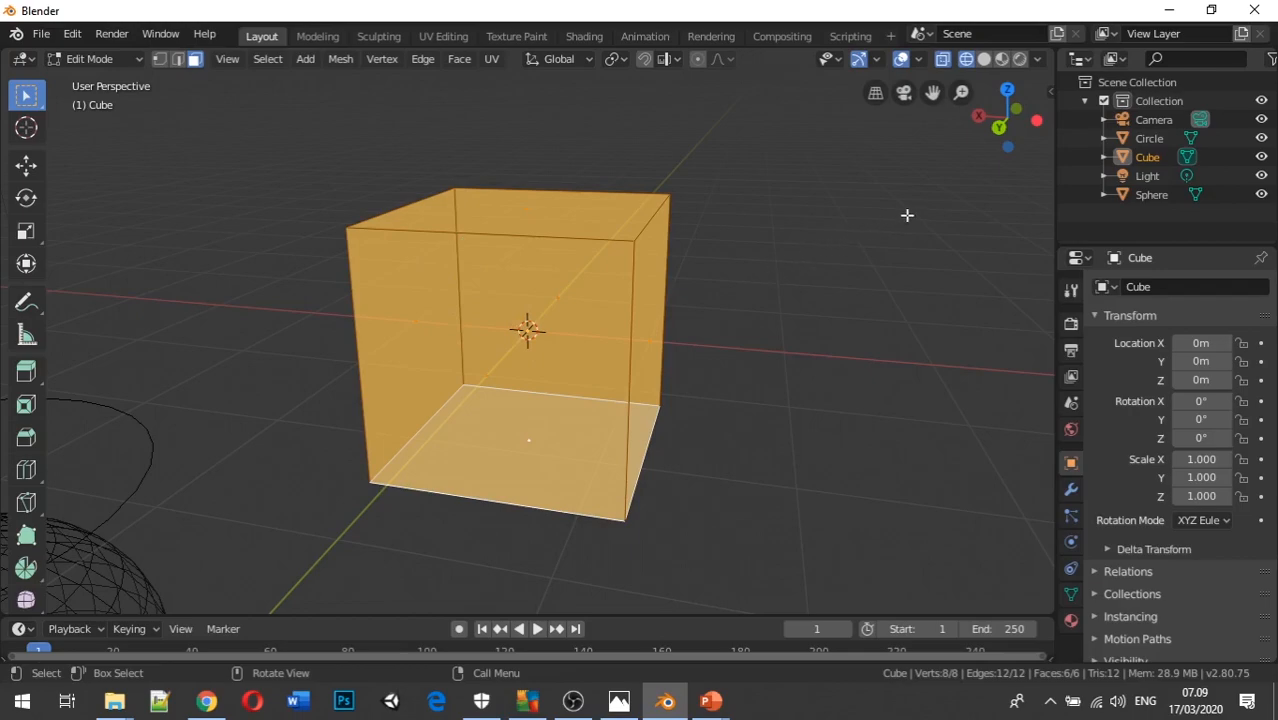
Switch the viewport shading to Solid and select only the cube's front face
key(z)
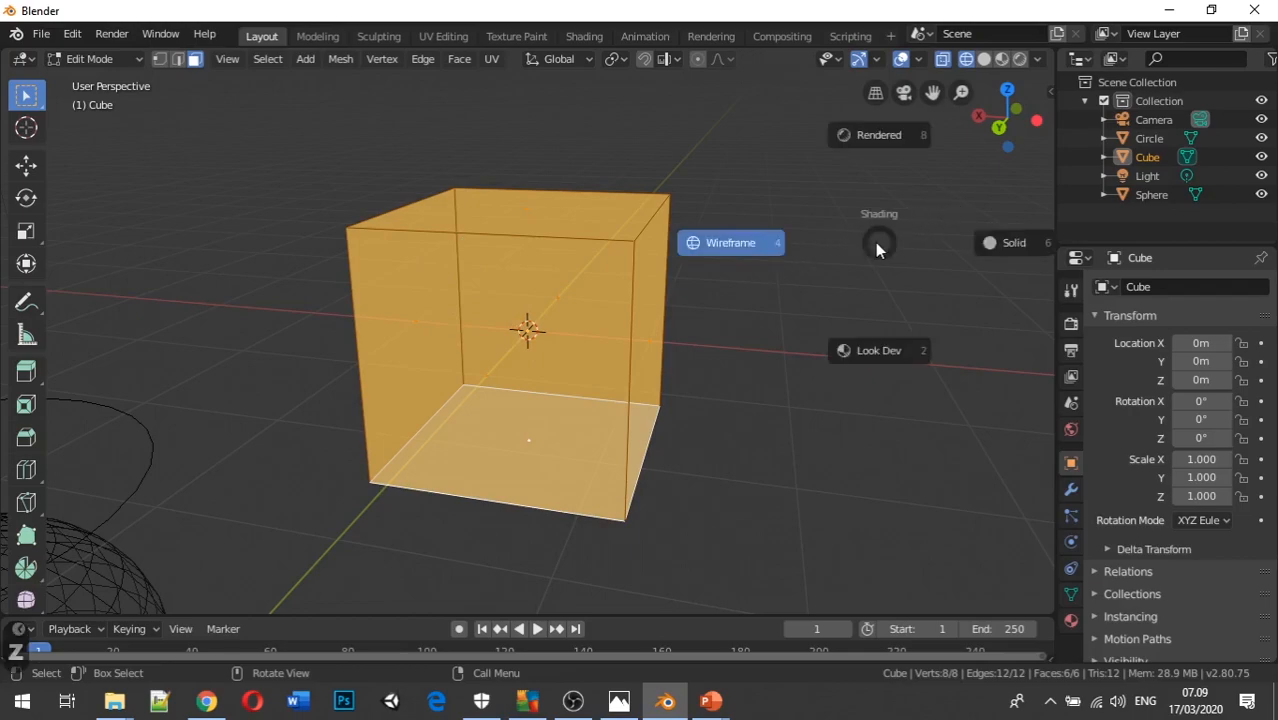
click(996, 245)
click(475, 320)
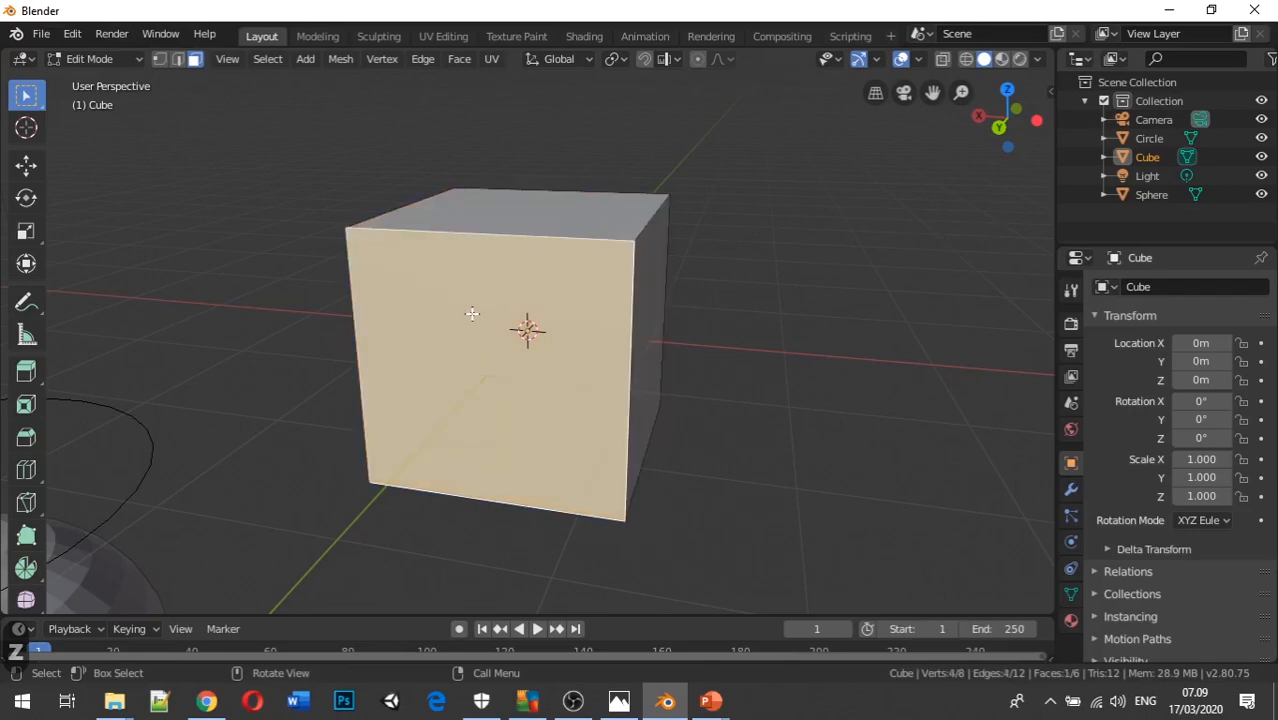
shift+click(563, 321)
shift+click(582, 348)
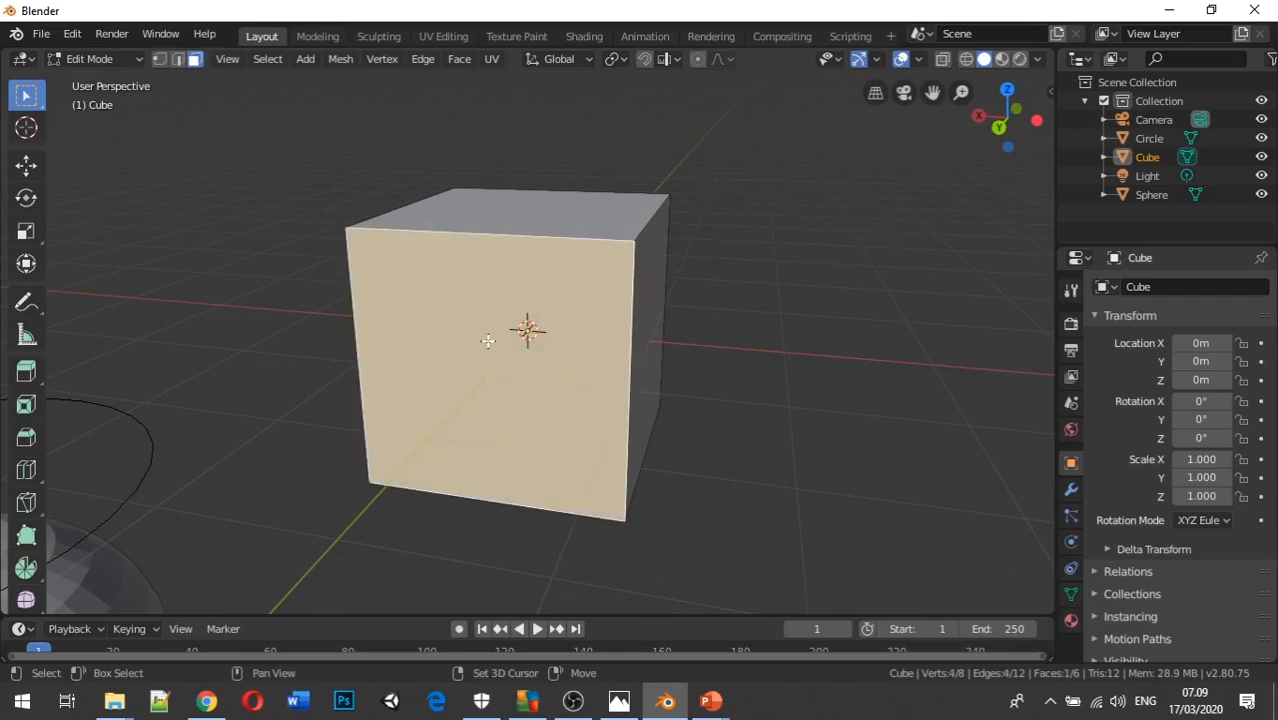
Toggle the selection of the cube's front face off and on, ending with the face selected
shift+click(576, 354)
shift+click(590, 355)
middle_drag(619, 357, 579, 337)
shift+click(580, 337)
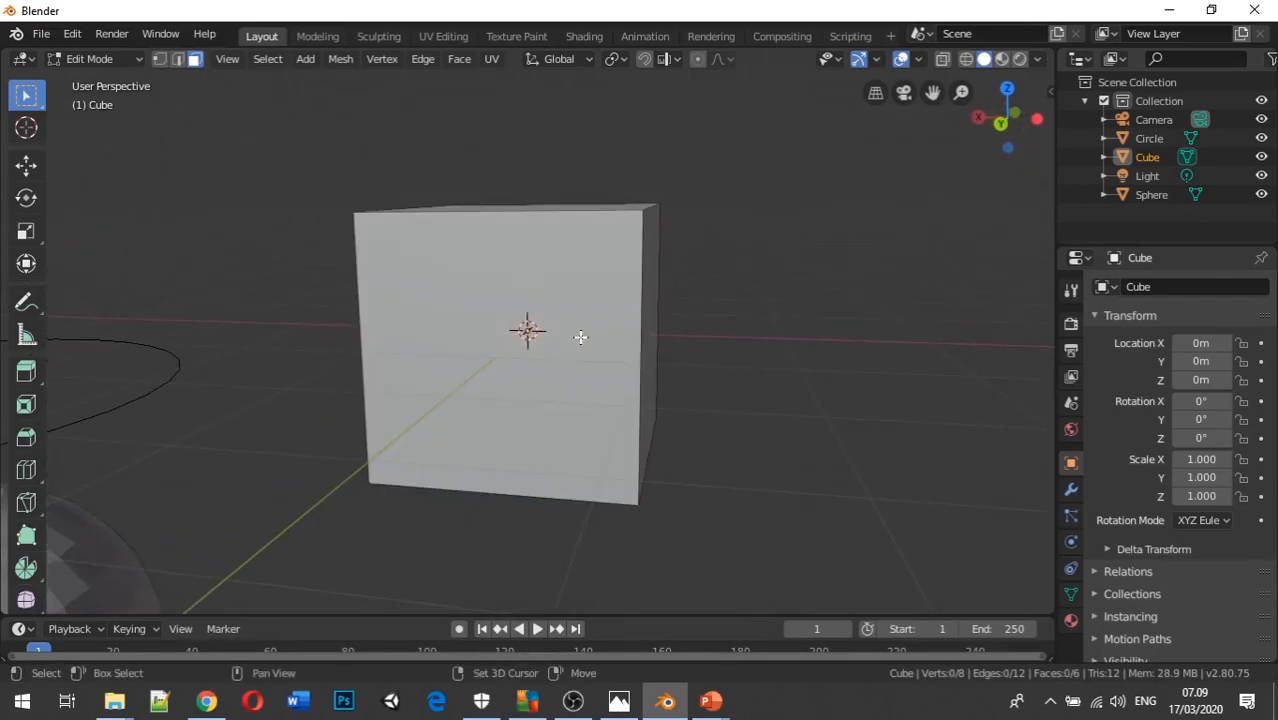
shift+click(553, 252)
middle_drag(579, 257, 665, 282)
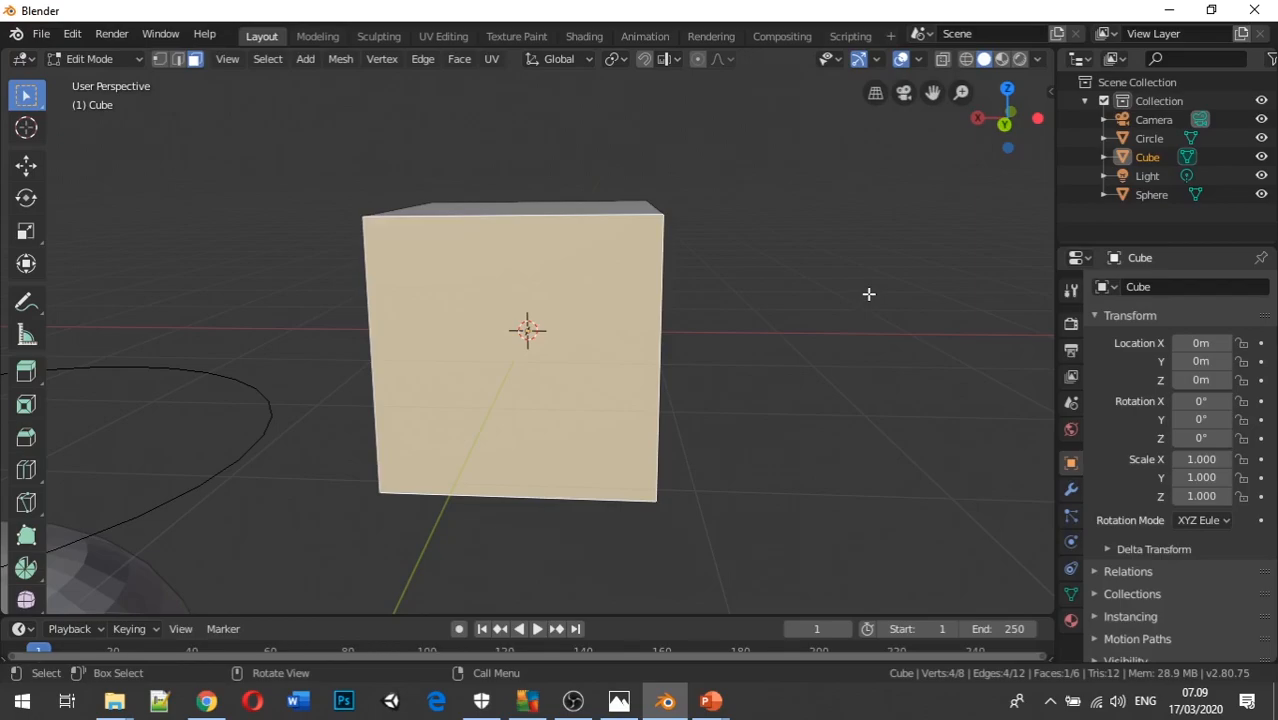
Switch the viewport shading to Wireframe and add the cube's rear face to the front face selection
key(z)
click(759, 294)
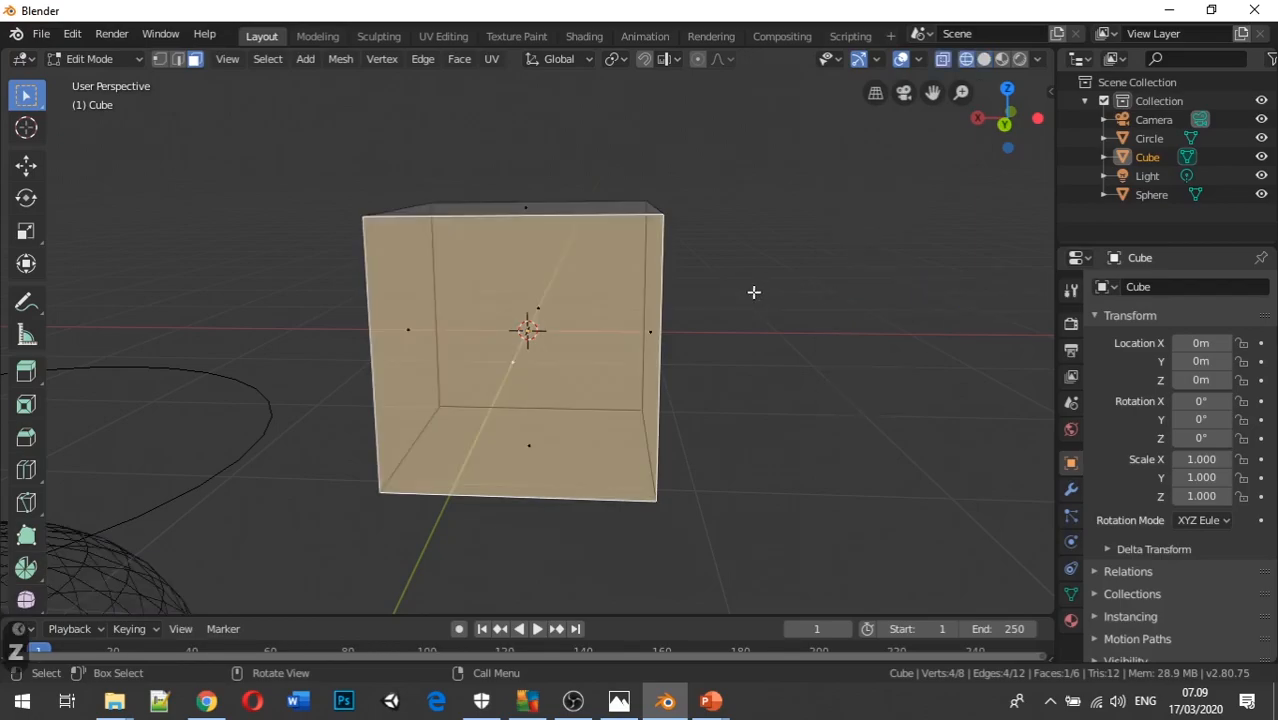
mouse_move(708, 314)
middle_down()
mouse_move(757, 304)
mouse_move(602, 357)
mouse_move(531, 351)
mouse_move(633, 374)
mouse_move(730, 349)
middle_up()
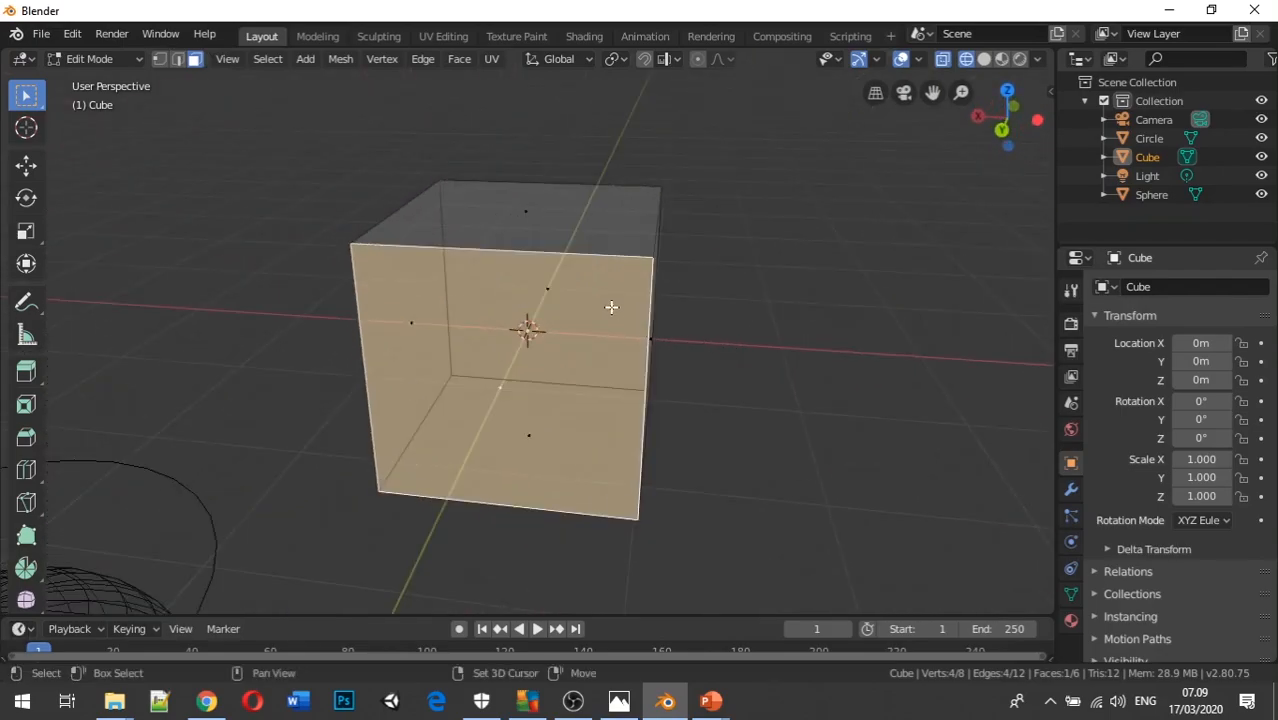
shift+click(588, 291)
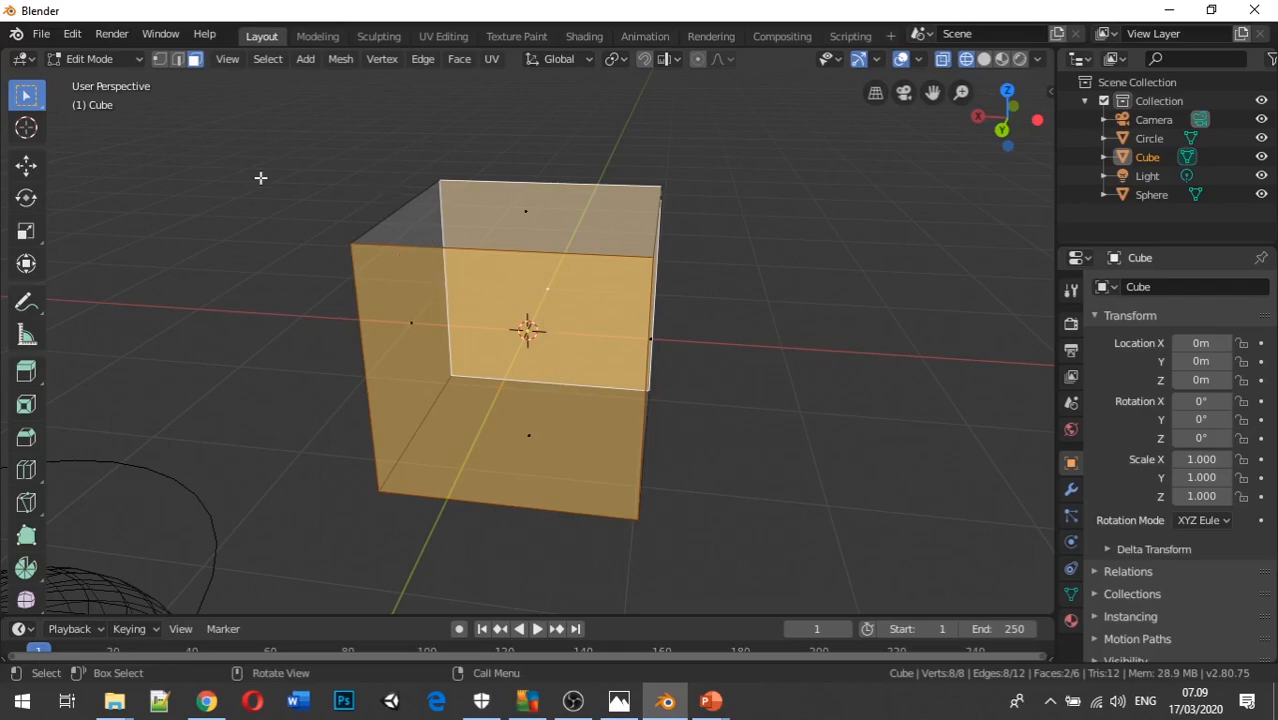
Select only the cube's front upper-left vertex in vertex mode, and cycle through edge and face selection back to vertex selection
click(160, 59)
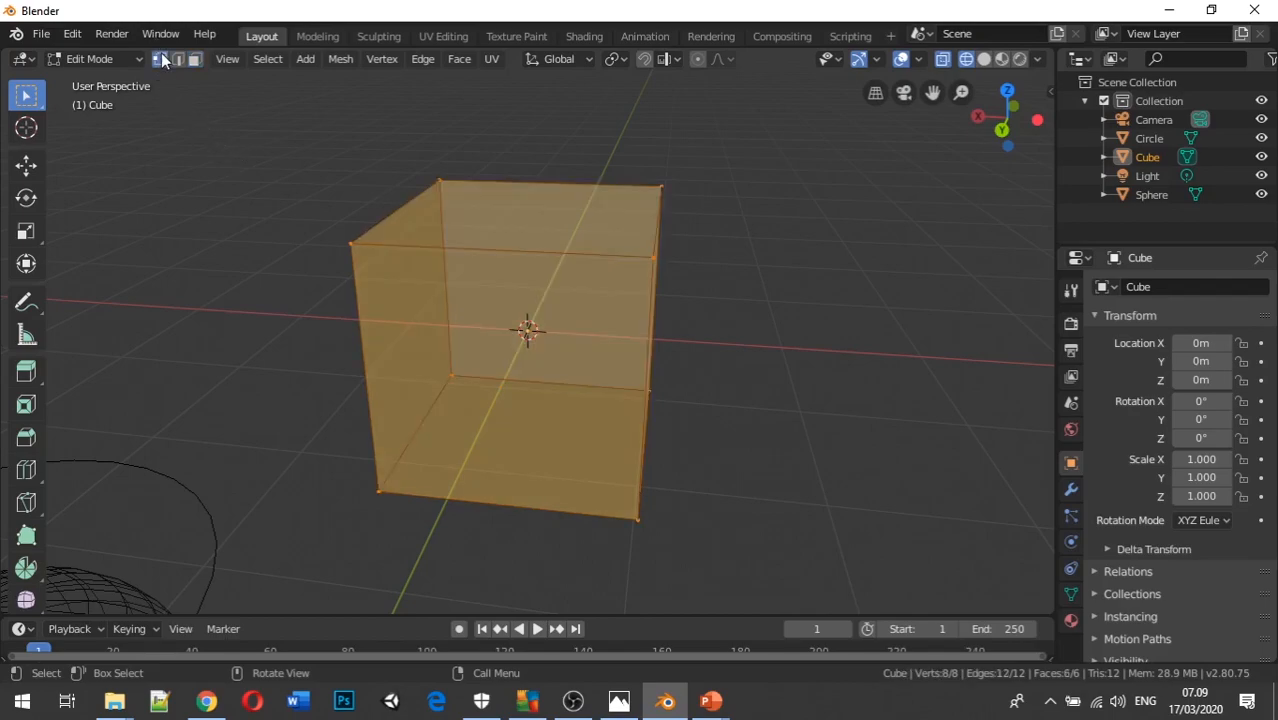
click(355, 240)
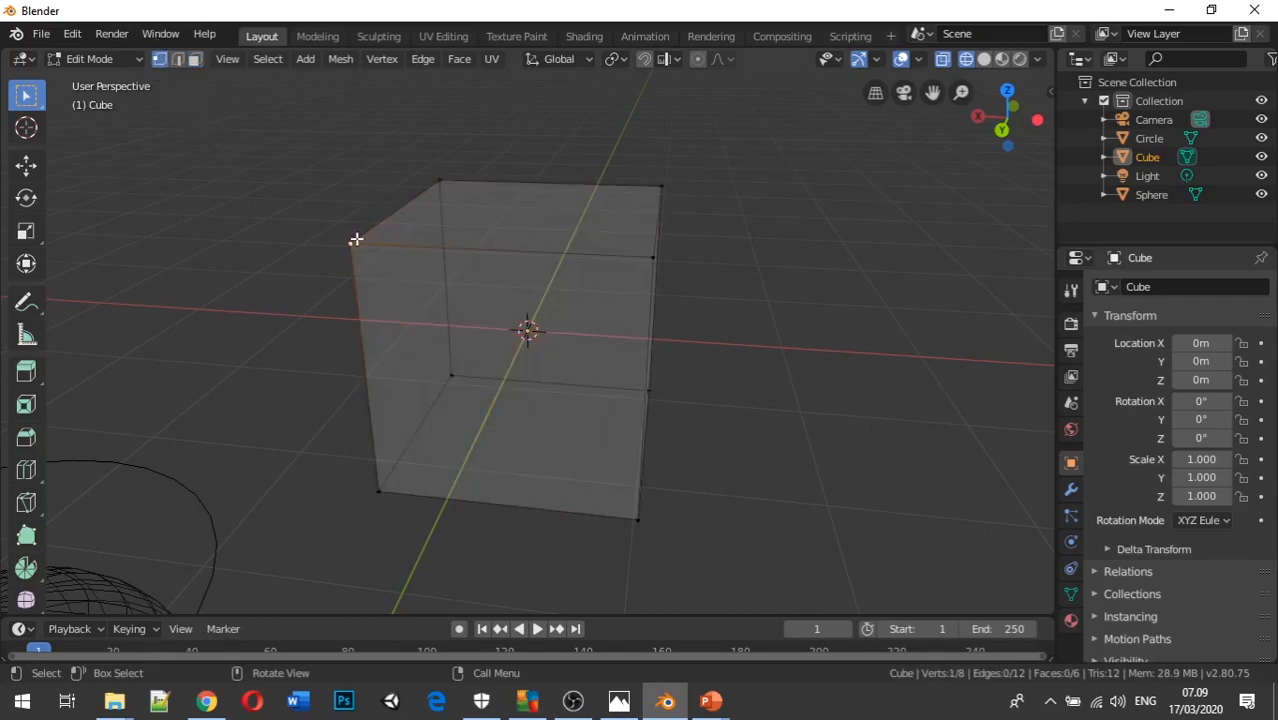
click(179, 59)
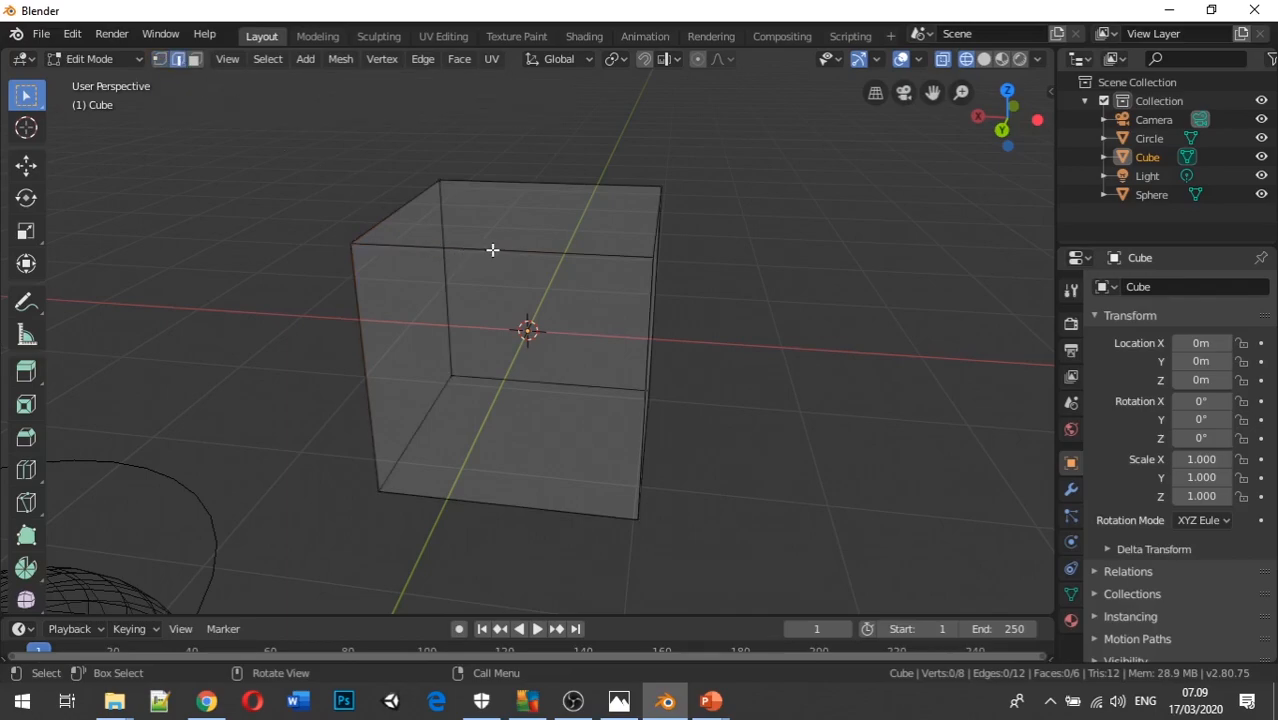
click(196, 59)
click(180, 61)
click(159, 60)
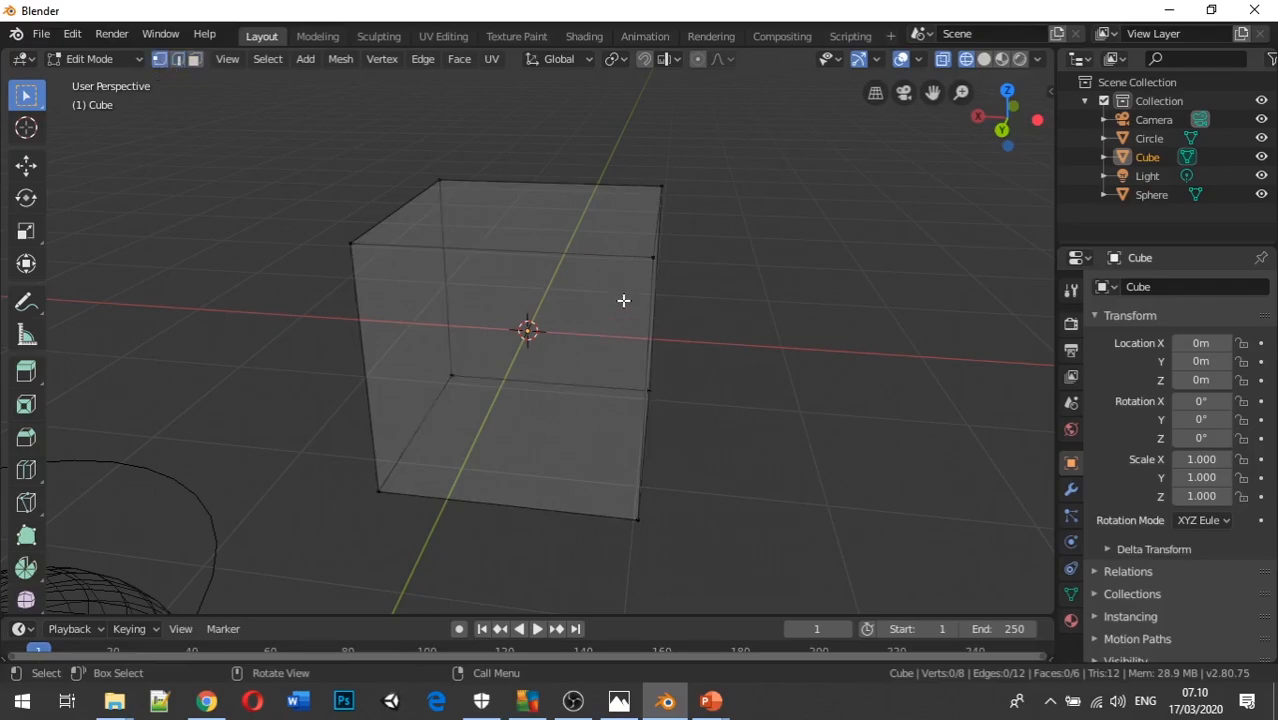
Delete the cube's selected upper corner vertex using the Vertices option
middle_drag(655, 262, 537, 266)
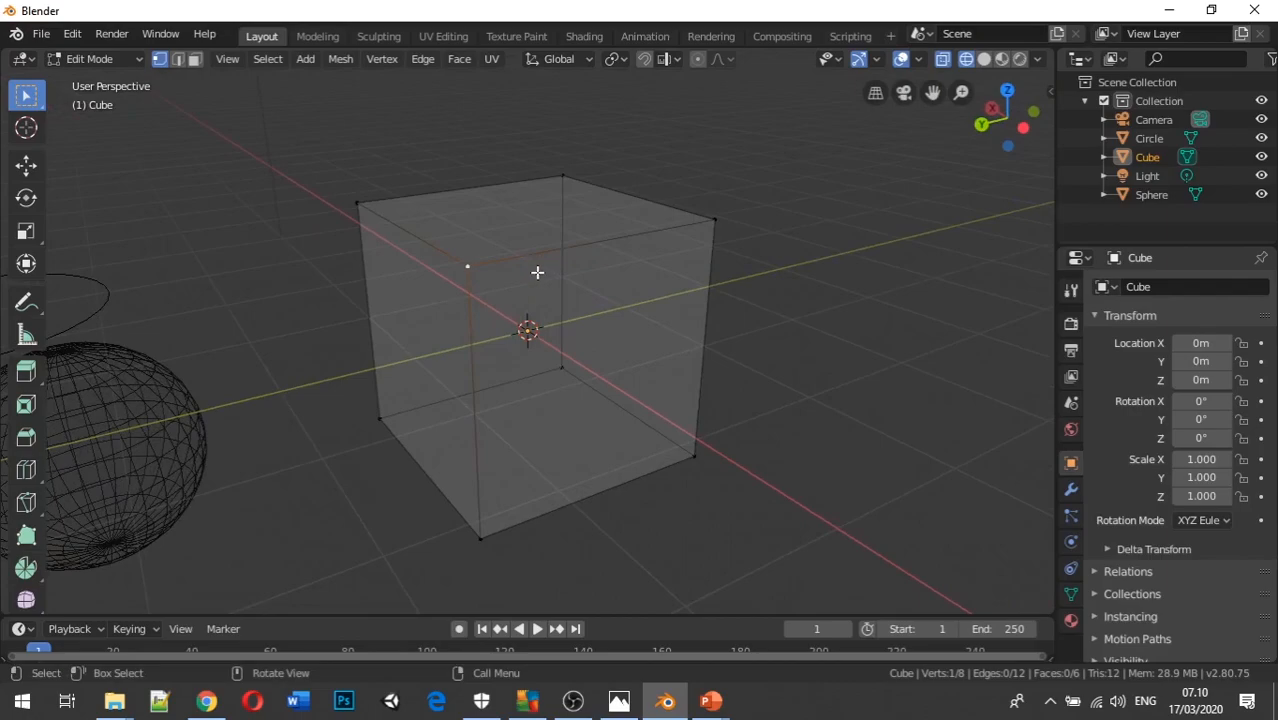
scroll(484, 308, down, 3)
middle_drag(576, 379, 520, 368)
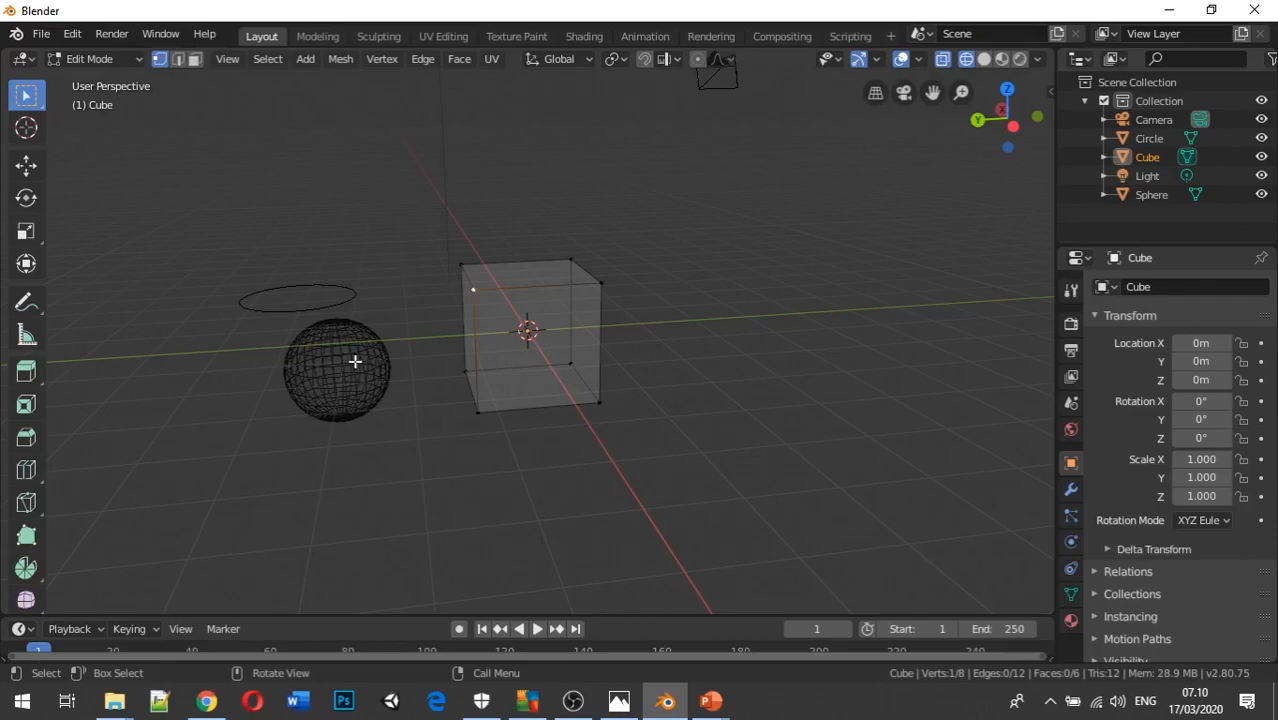
middle_drag(385, 340, 508, 354)
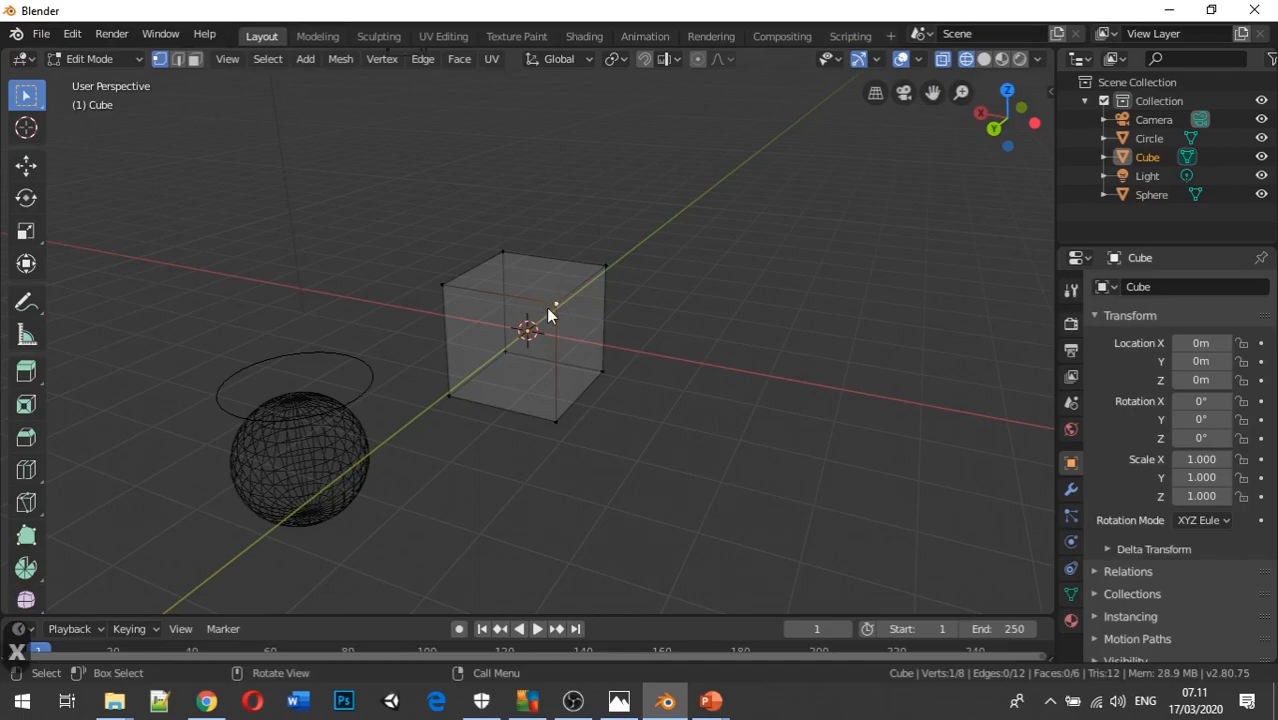
key(x)
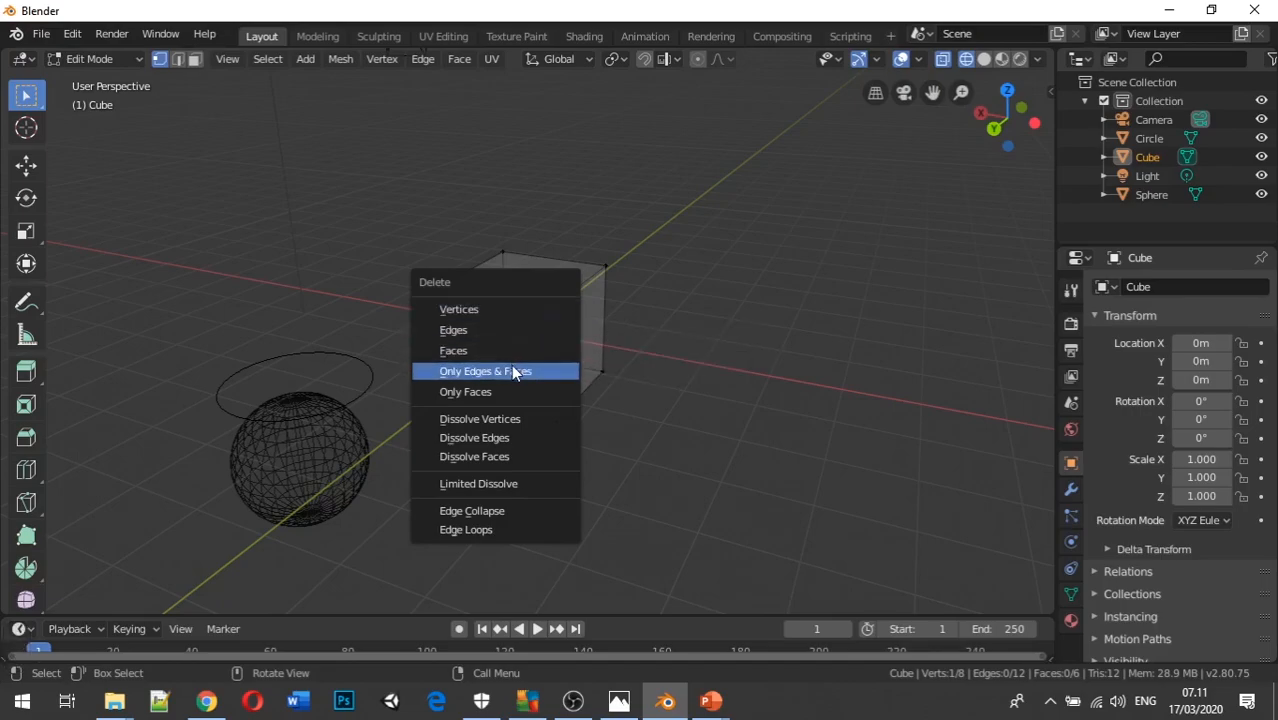
click(518, 312)
Switch the viewport shading to Solid, examine the opened cube, and undo the vertex deletion
middle_drag(508, 354, 515, 432)
key(z)
click(713, 330)
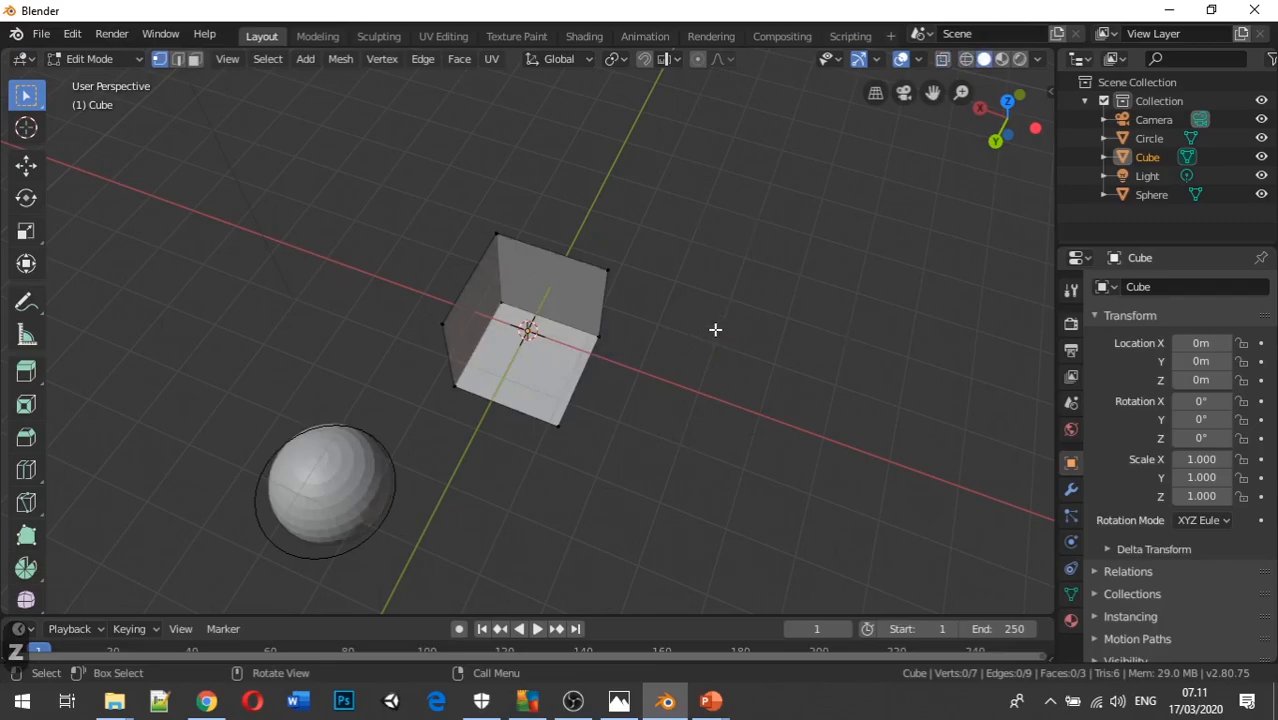
mouse_move(622, 491)
middle_down()
mouse_move(622, 417)
mouse_move(442, 379)
mouse_move(451, 471)
mouse_move(508, 485)
mouse_move(537, 416)
middle_up()
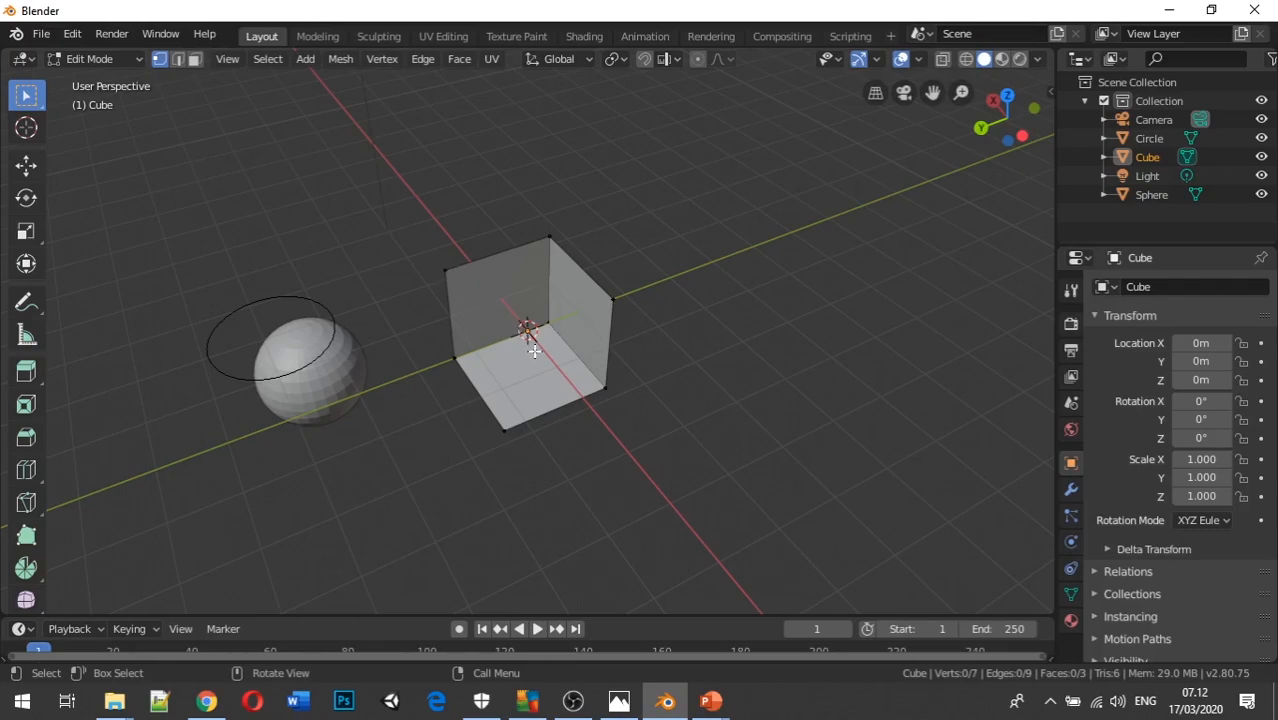
key(ctrl+z)
mouse_move(506, 381)
middle_down()
mouse_move(459, 402)
mouse_move(491, 391)
middle_up()
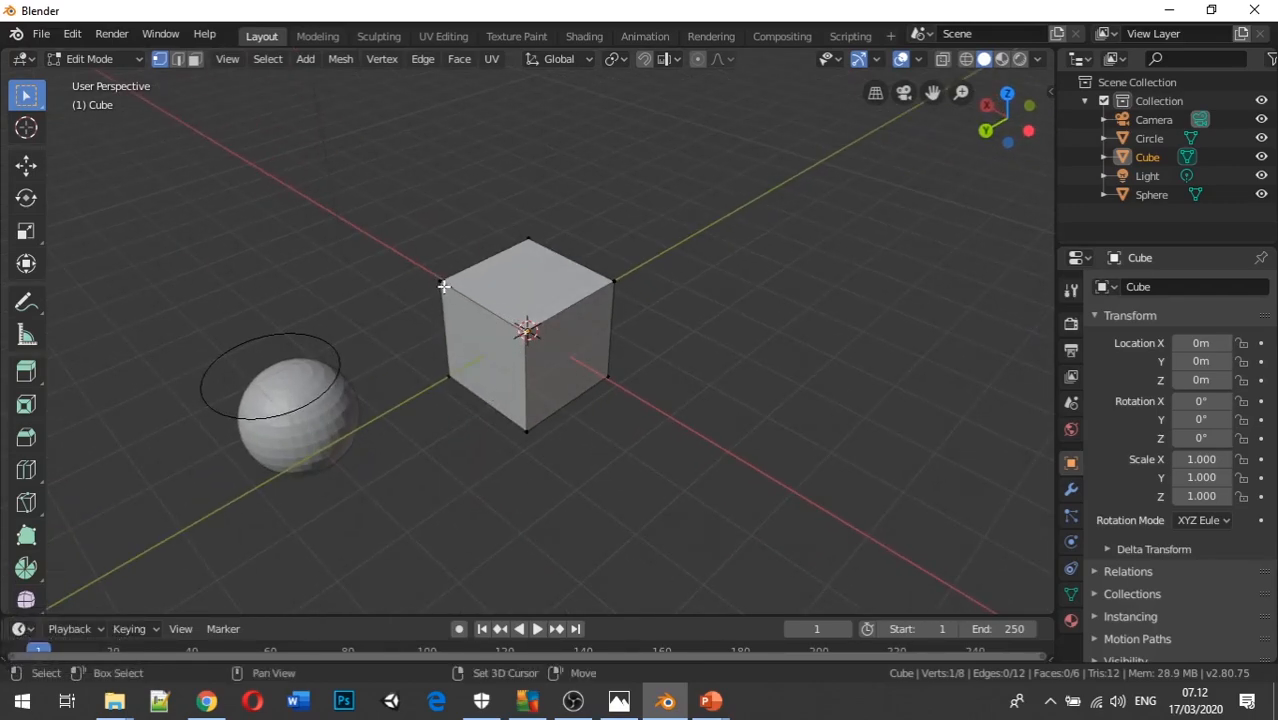
In edge selection, delete the top edge of the cube's left visible face using the Edges option, and undo the deletion
click(178, 60)
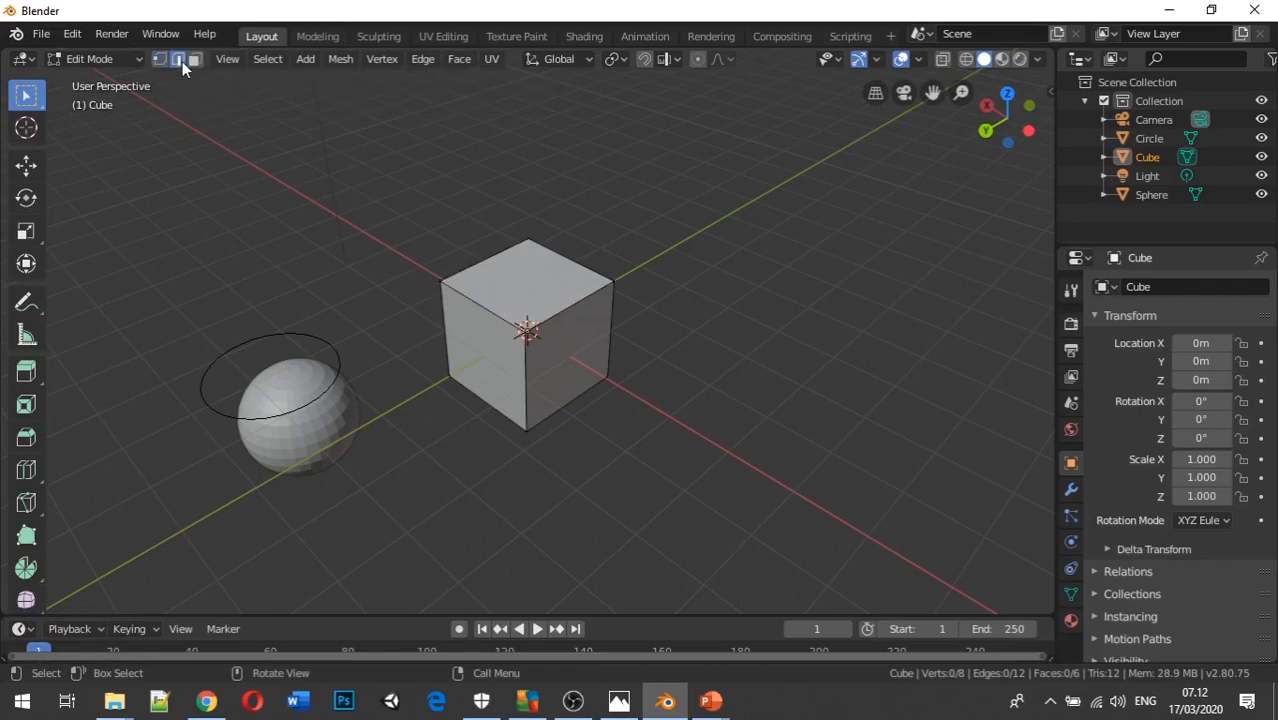
click(477, 302)
key(x)
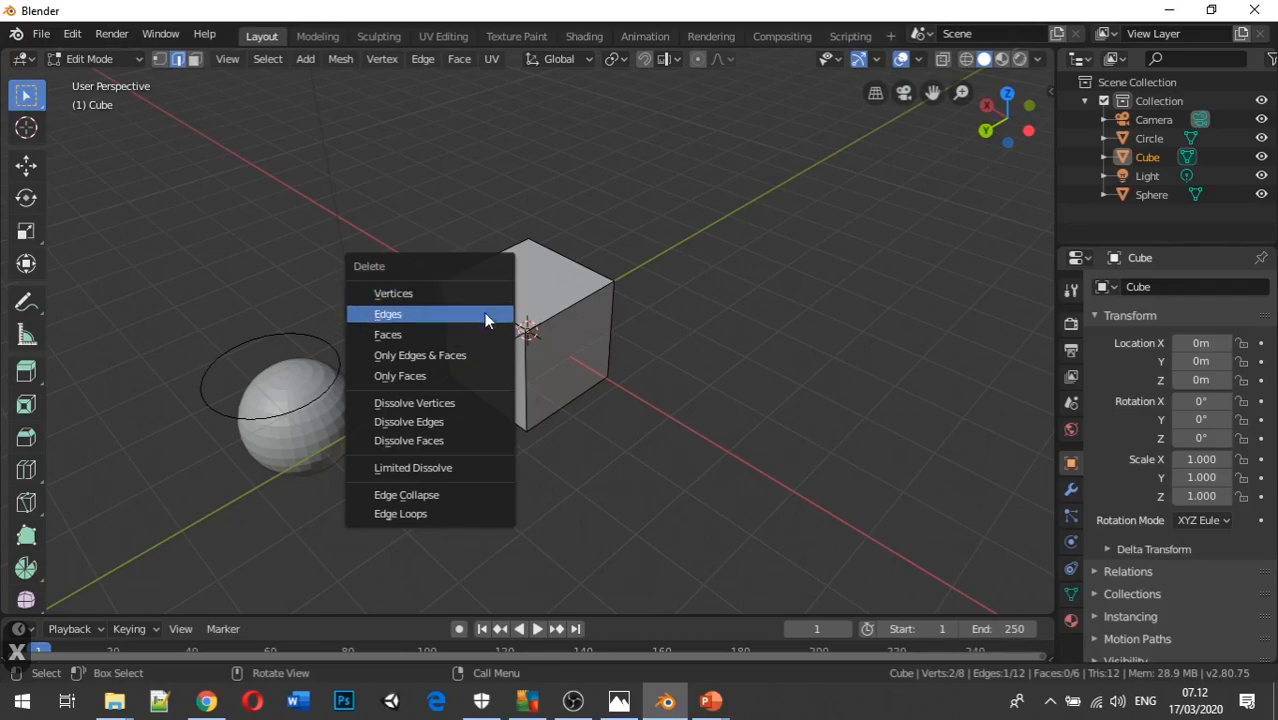
click(485, 318)
middle_drag(485, 326, 569, 337)
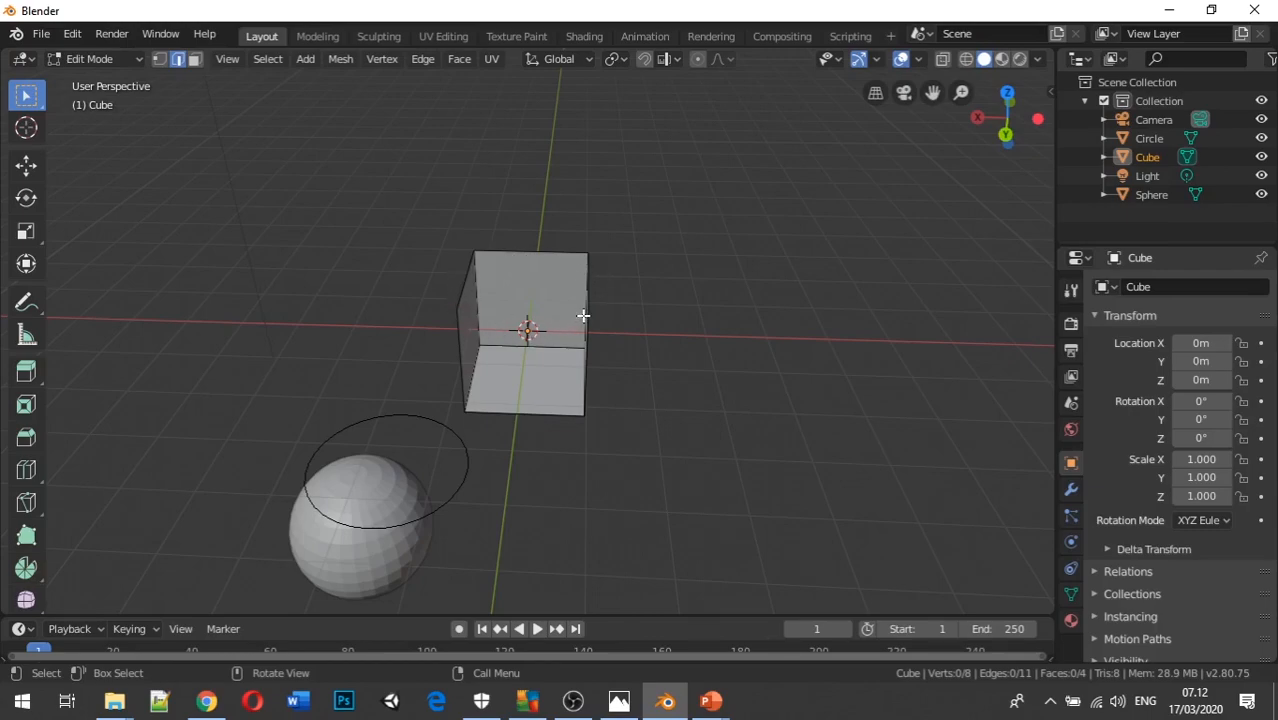
middle_drag(524, 357, 448, 337)
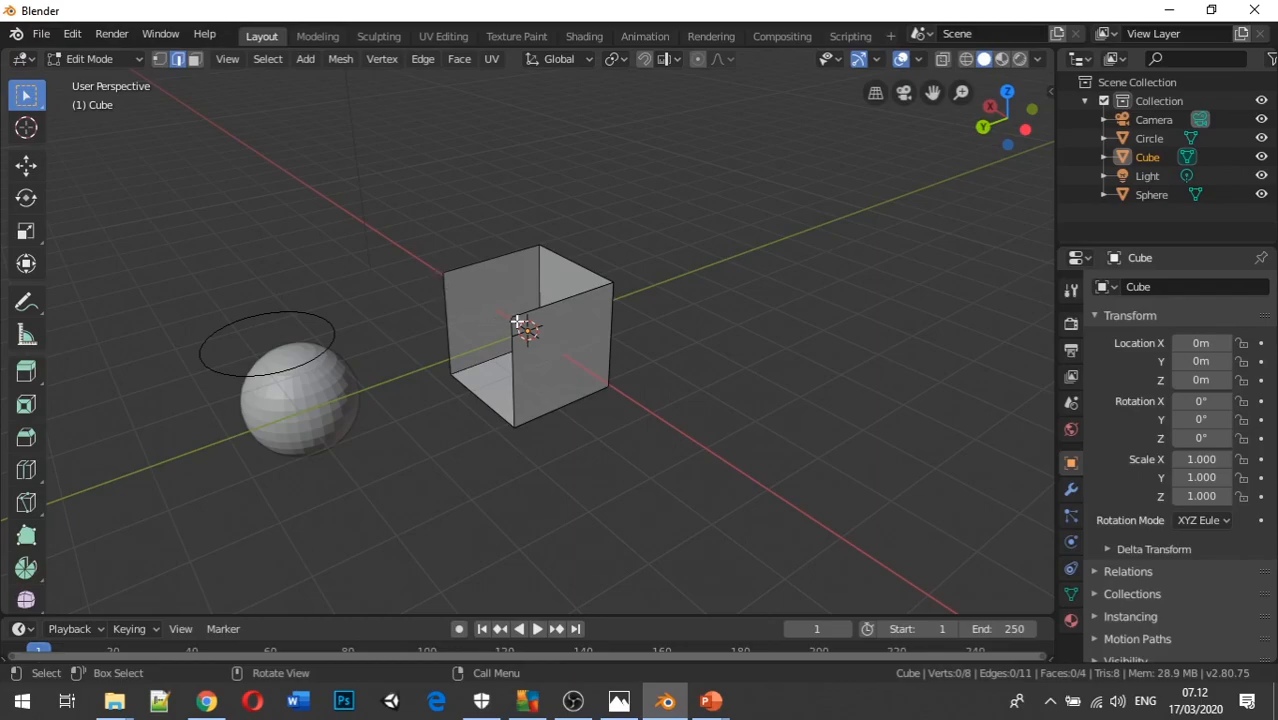
key(ctrl+z)
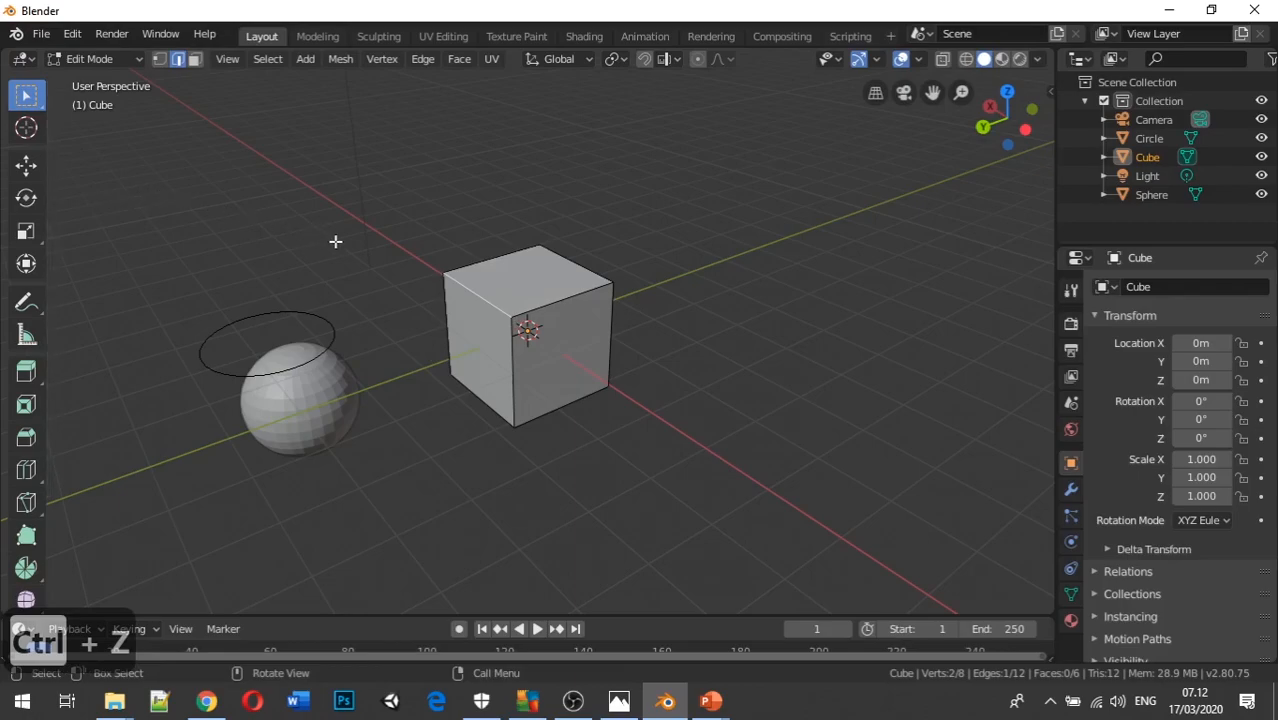
Switch to face selection and delete the cube's top face using the Faces option
click(197, 59)
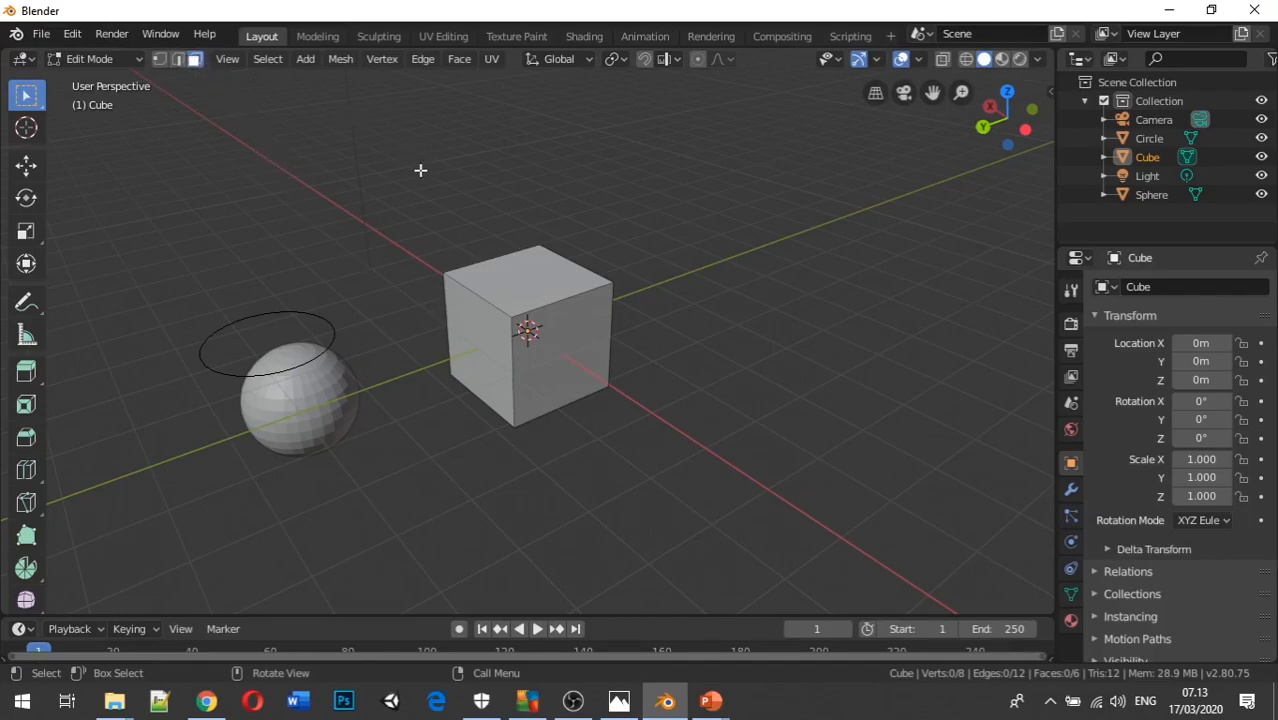
click(533, 288)
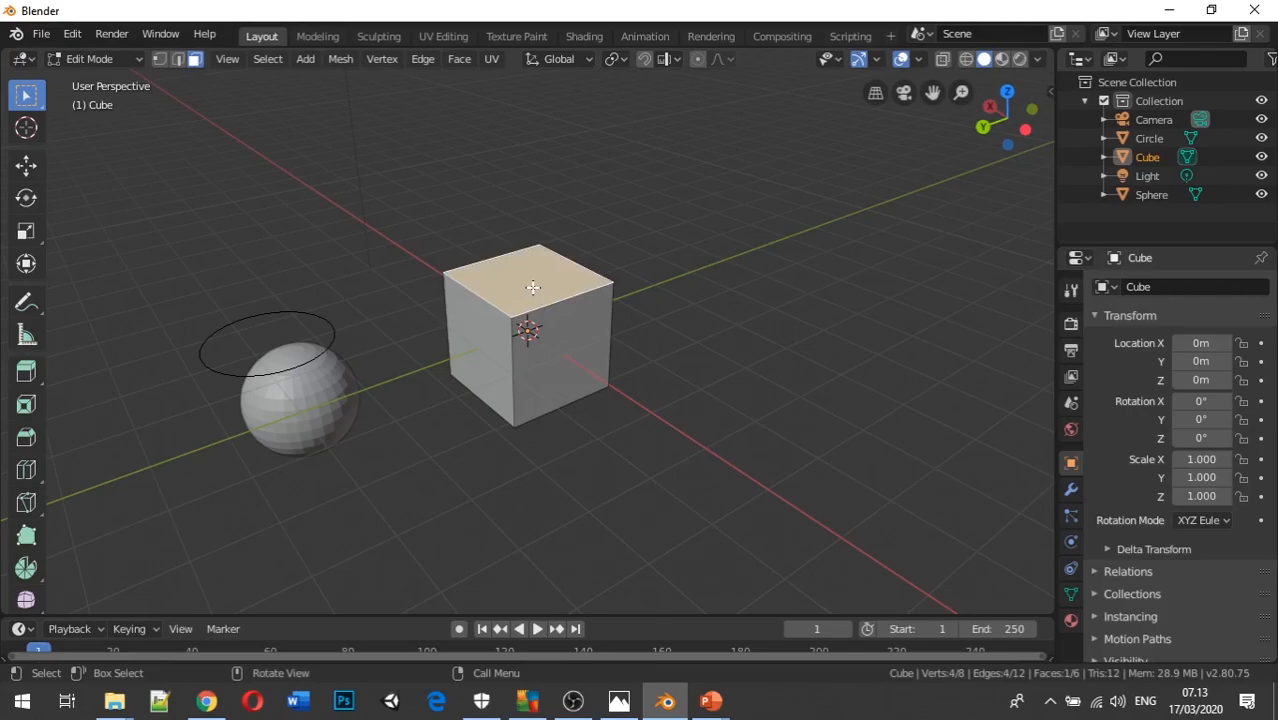
key(x)
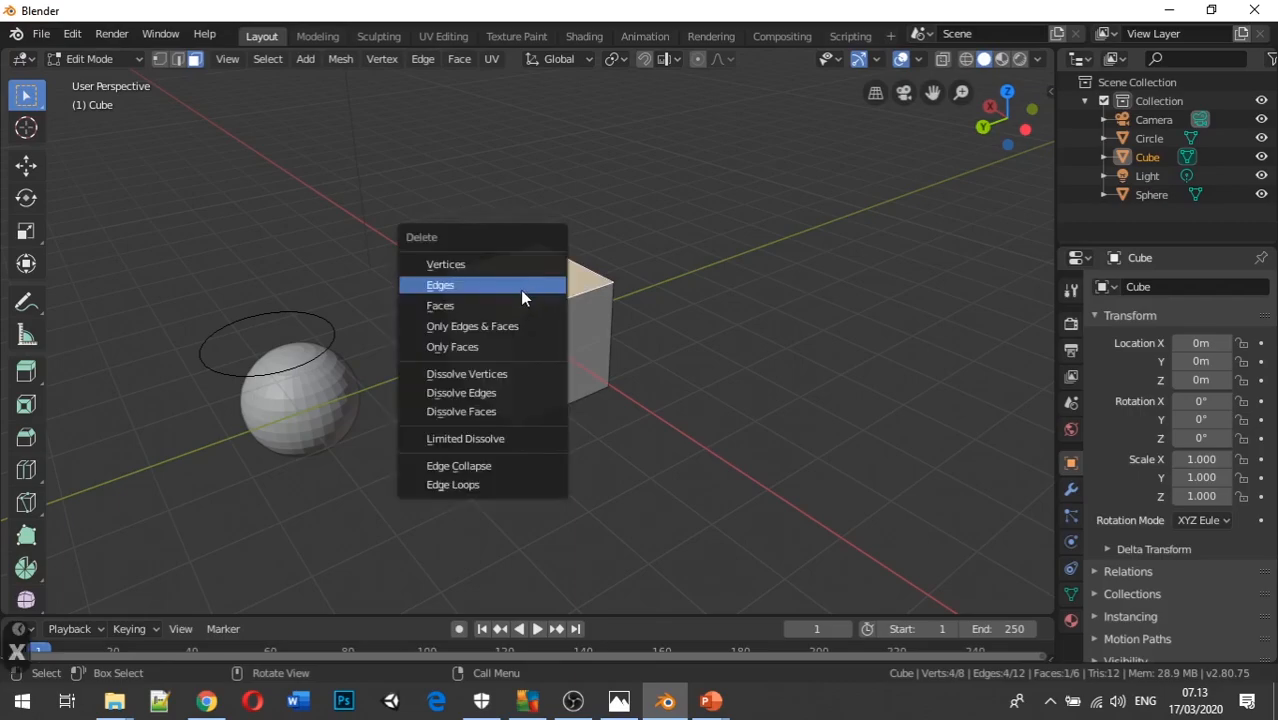
click(511, 303)
middle_drag(512, 302, 586, 389)
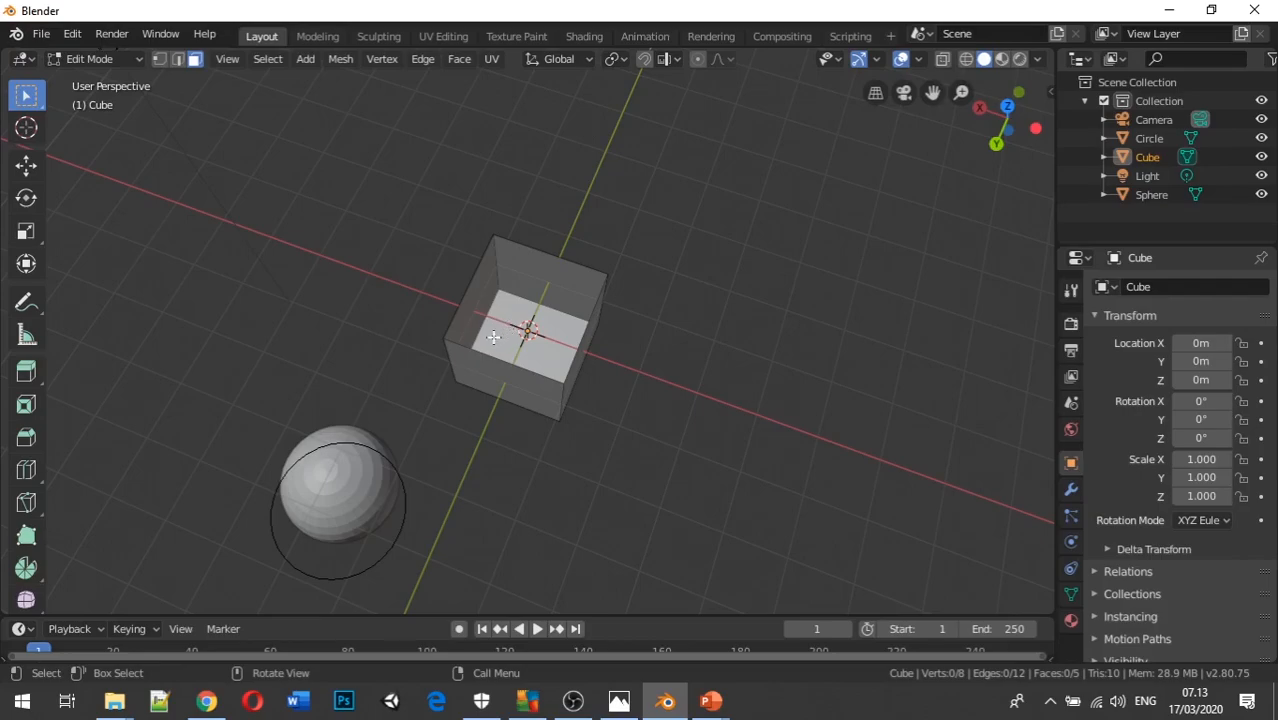
middle_drag(493, 280, 475, 320)
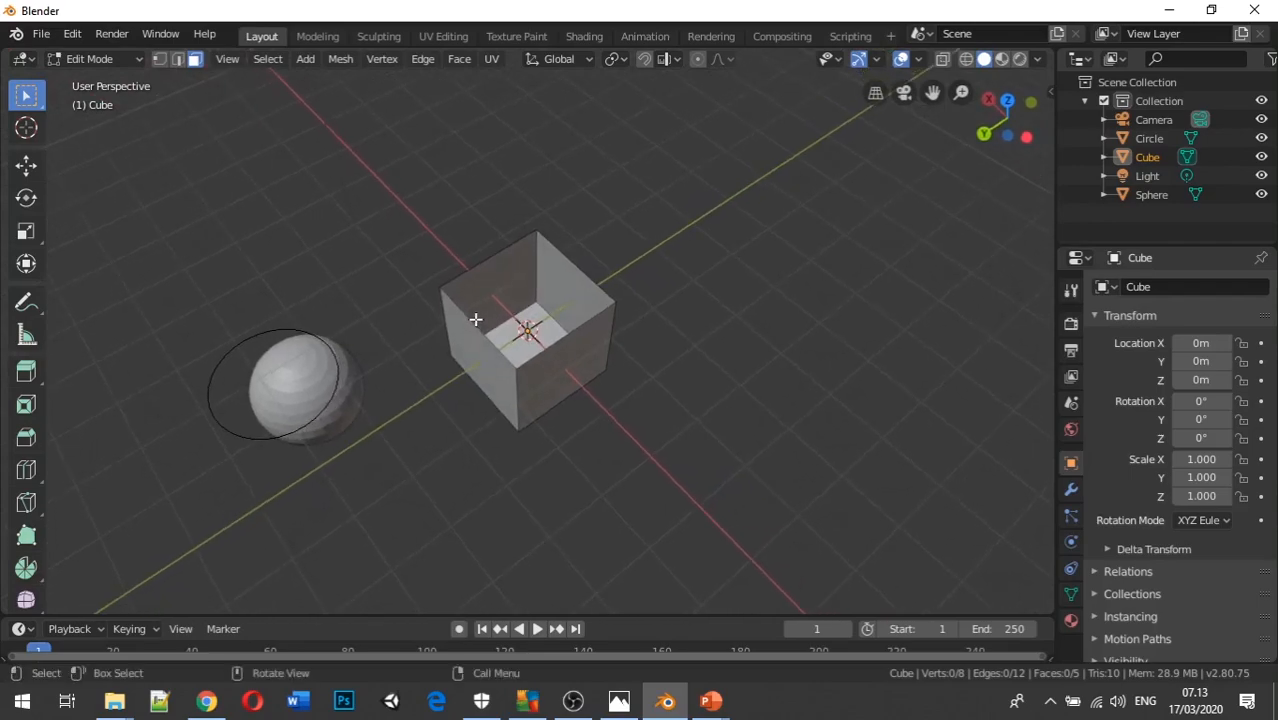
In edge selection, select the four edges around the cube's open top and fill them with a new face
click(178, 59)
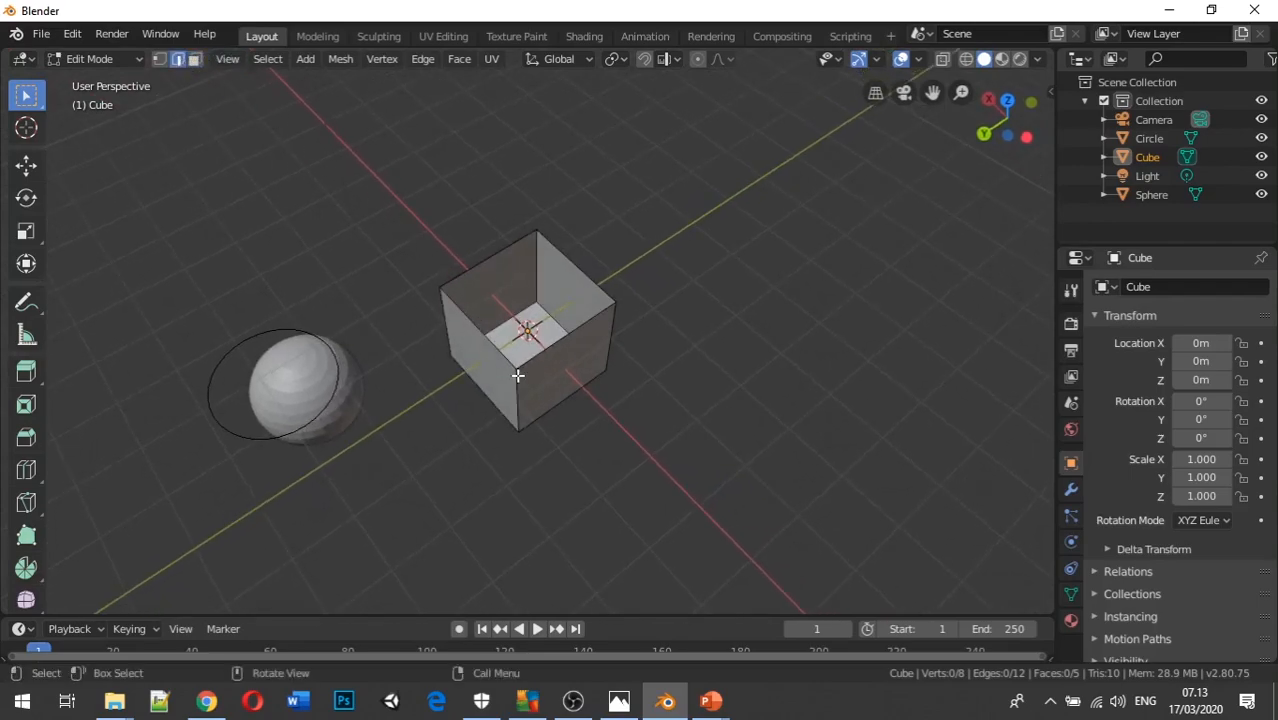
mouse_move(496, 319)
middle_down()
mouse_move(522, 271)
mouse_move(588, 331)
mouse_move(608, 274)
mouse_move(473, 297)
mouse_move(431, 339)
mouse_move(456, 300)
mouse_move(488, 317)
middle_up()
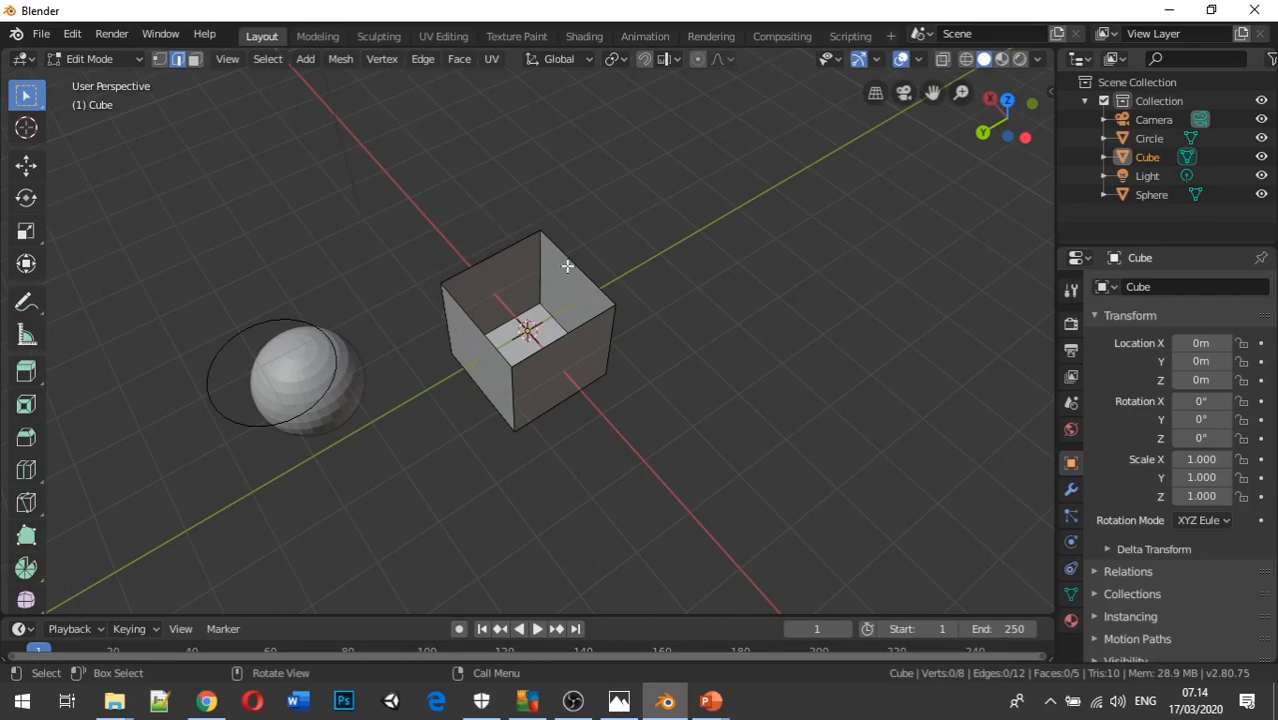
shift+click(475, 325)
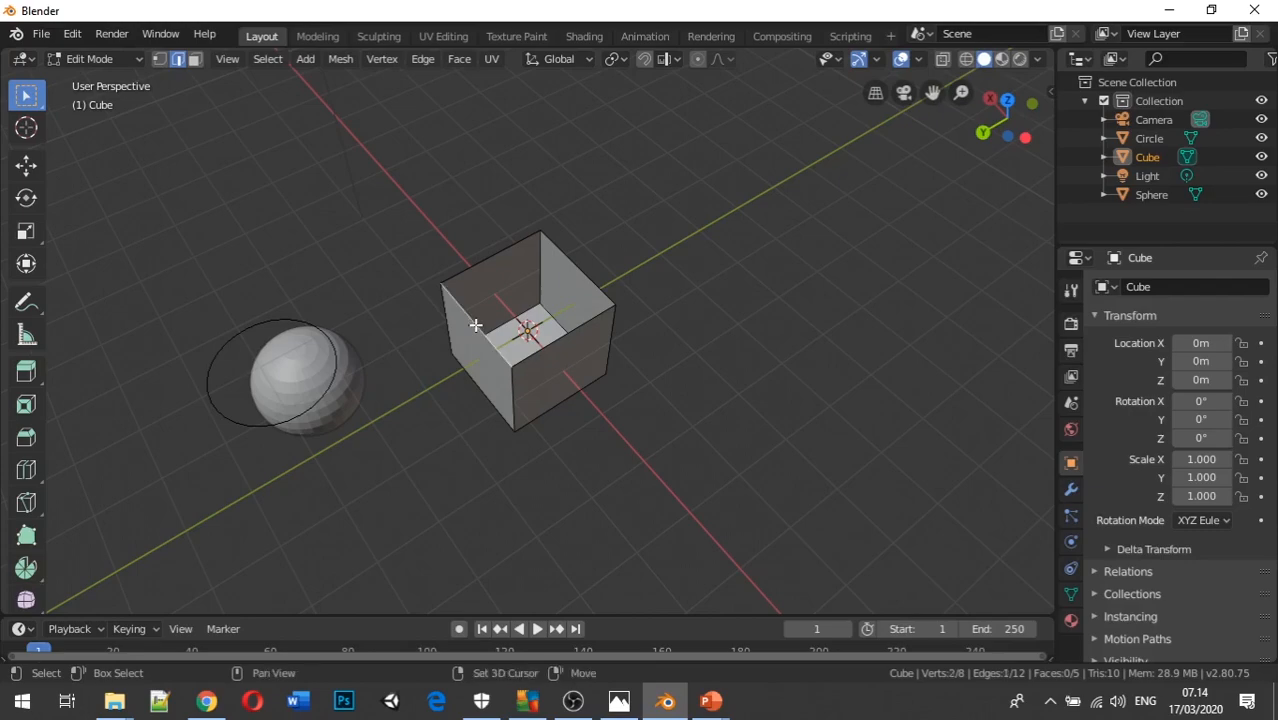
shift+click(492, 262)
shift+click(559, 256)
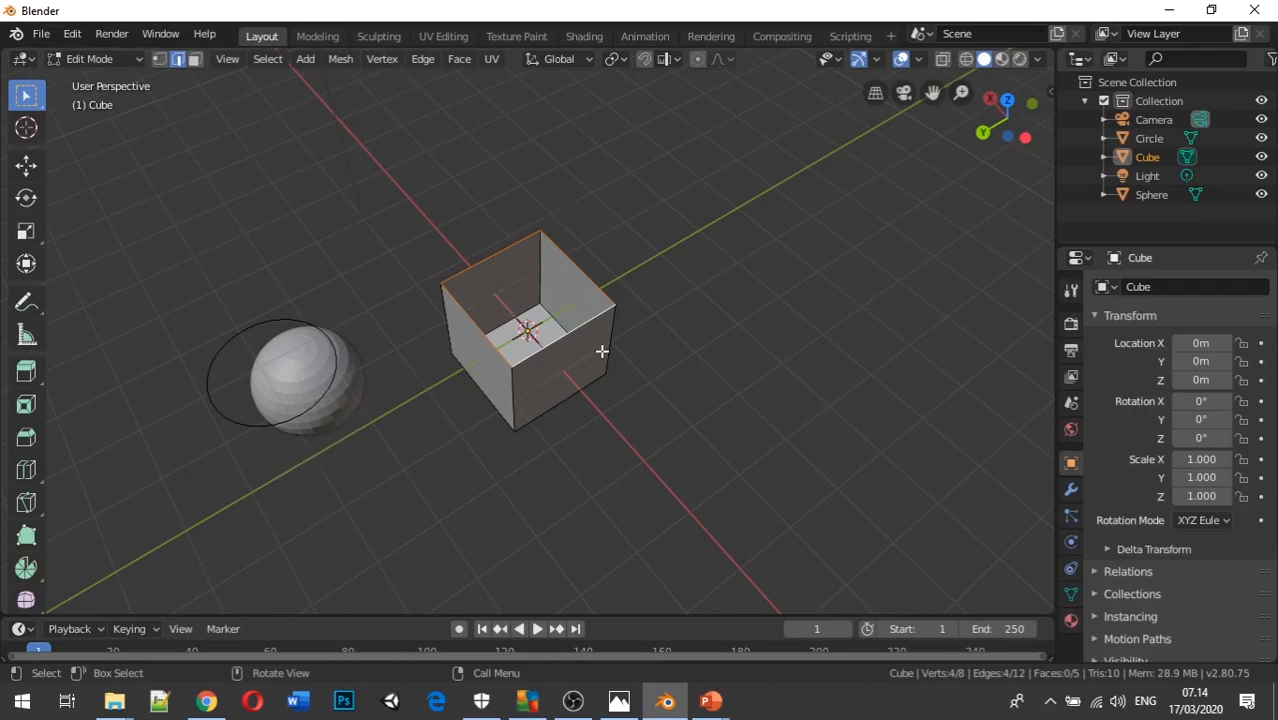
key(f)
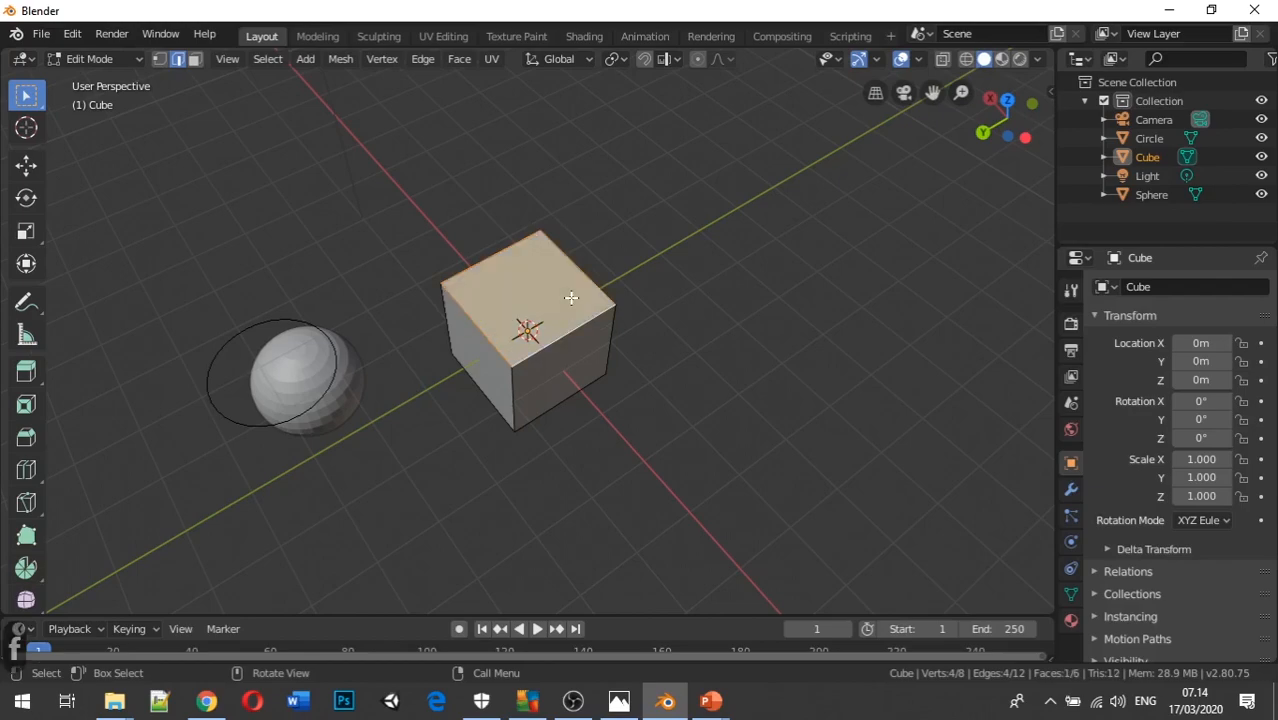
middle_drag(447, 294, 516, 259)
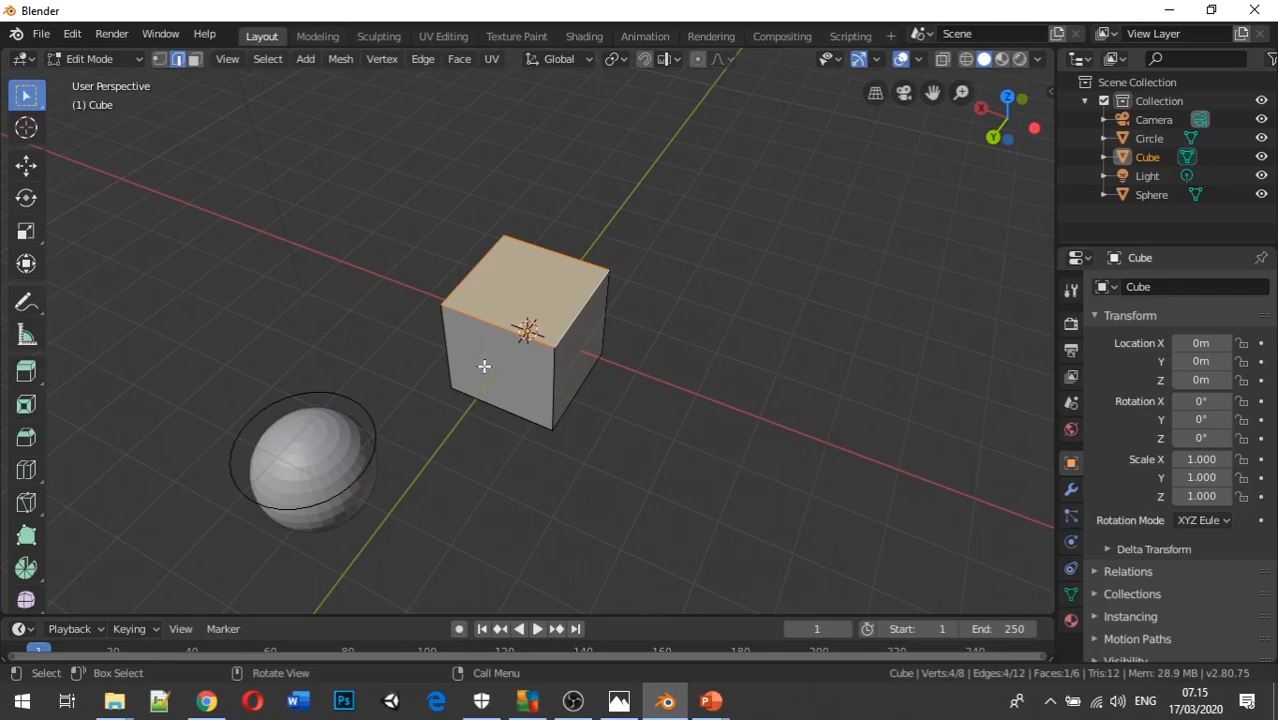
alt+middle_drag(455, 340, 495, 281)
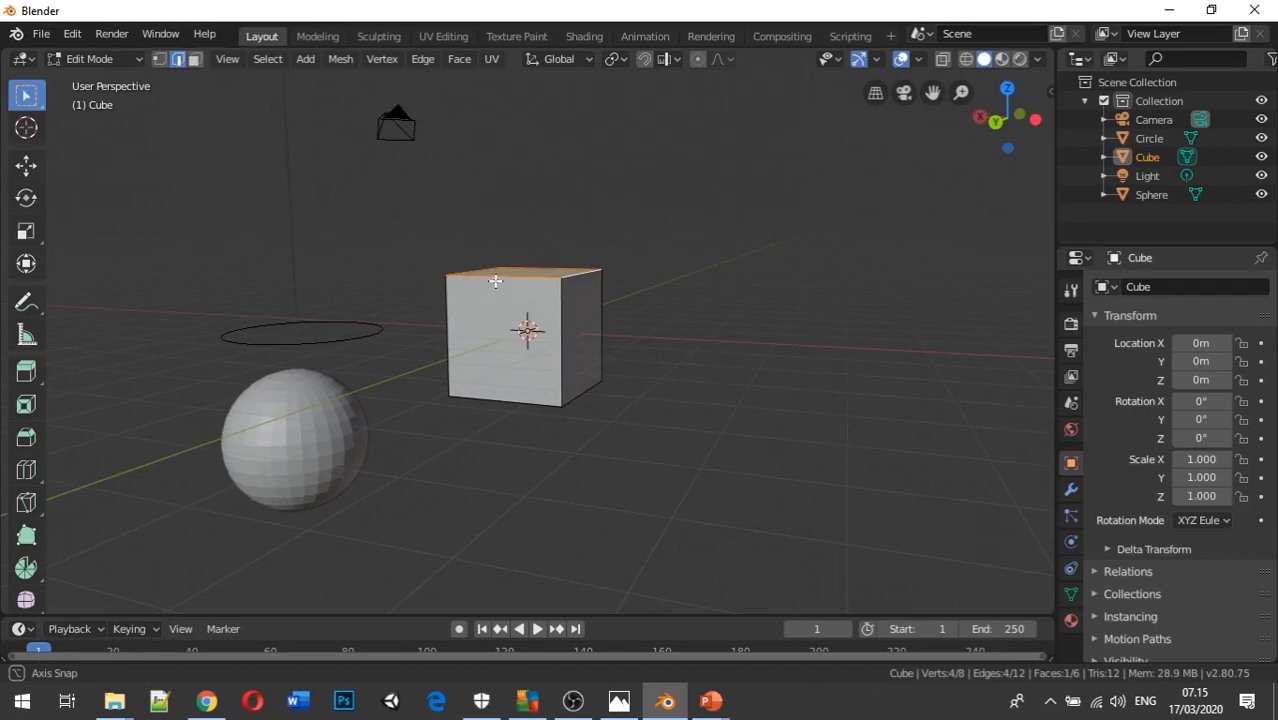
alt+middle_drag(495, 281, 495, 281)
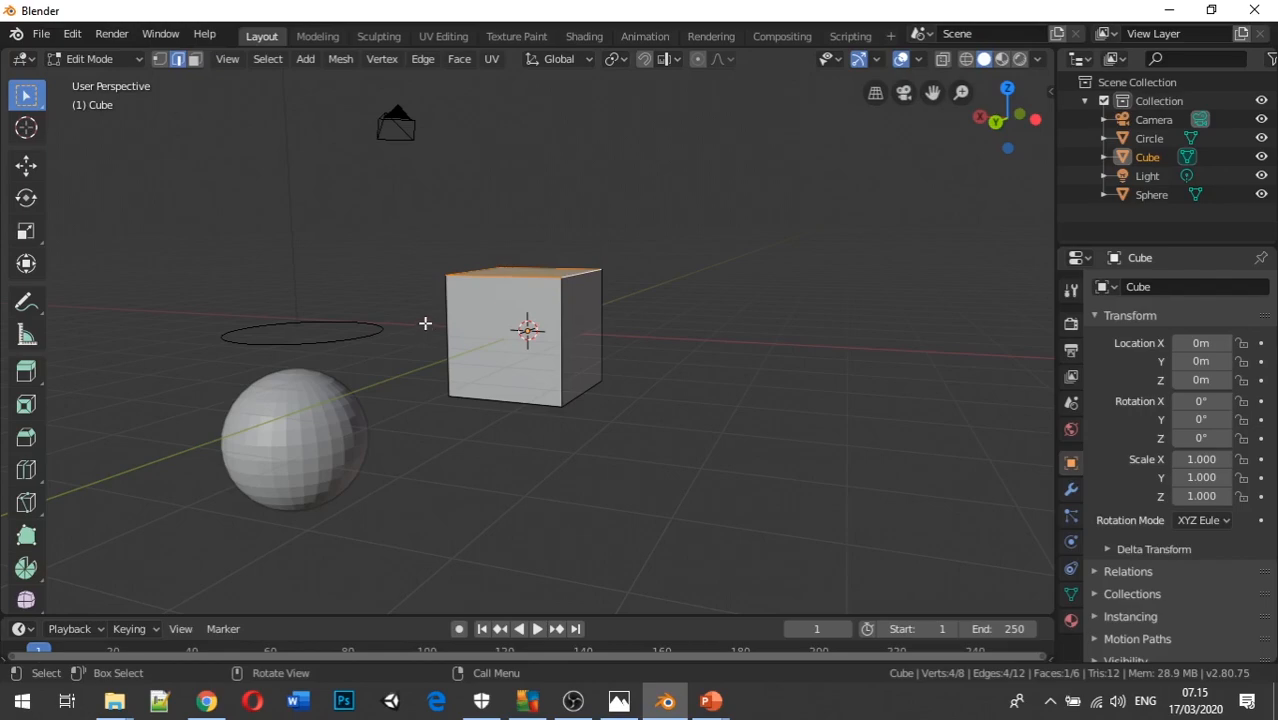
alt+middle_drag(416, 337, 662, 374)
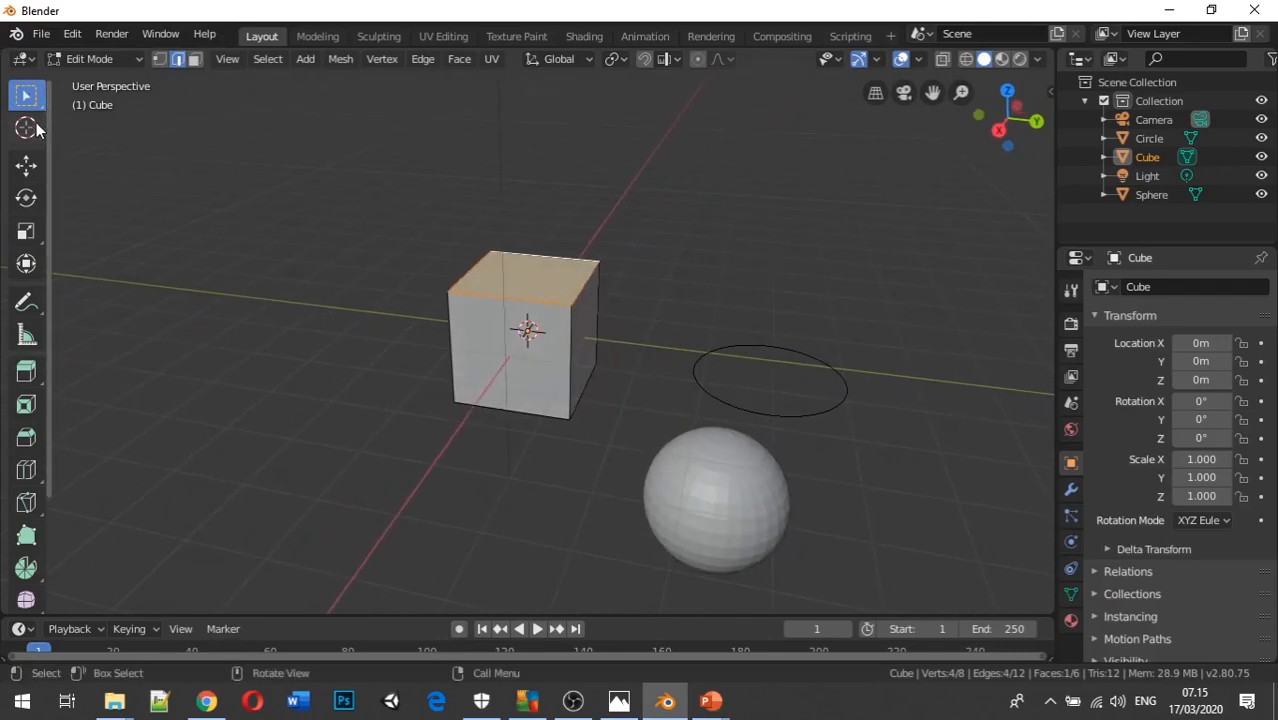
Keep the Select Box tool active and switch the cube from Edit Mode to Object Mode
click(34, 128)
click(36, 101)
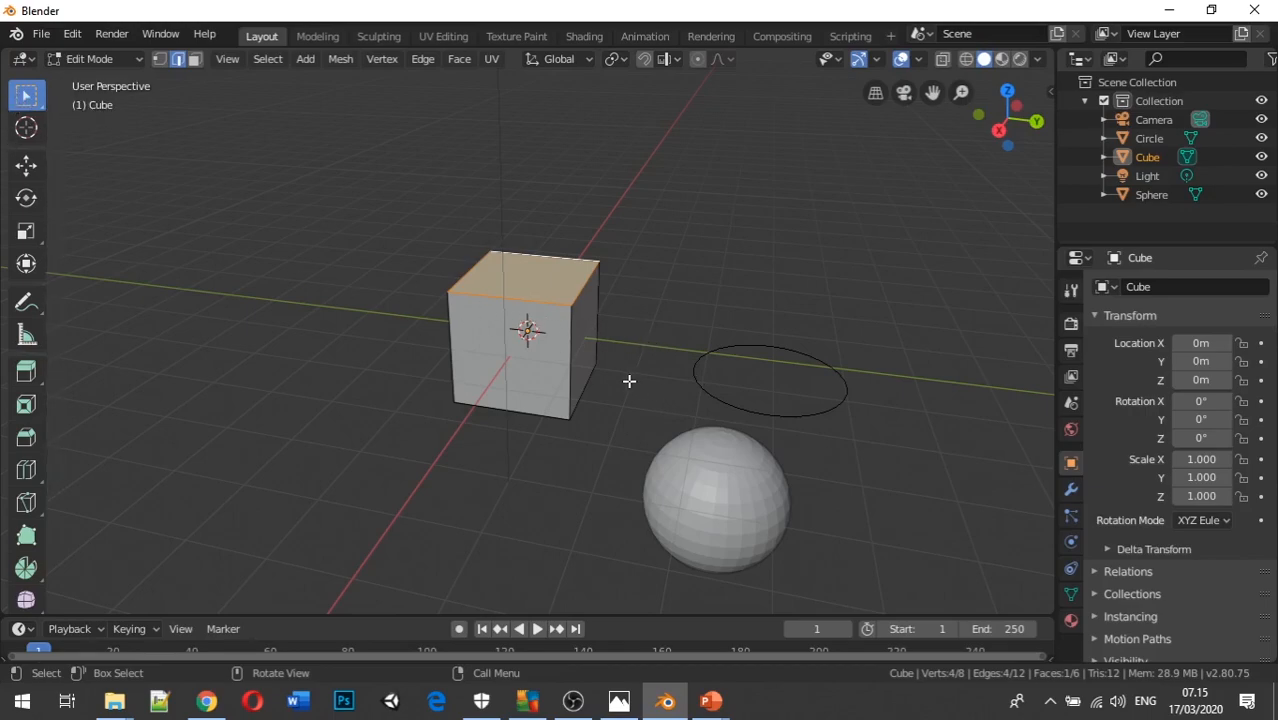
click(106, 53)
click(116, 77)
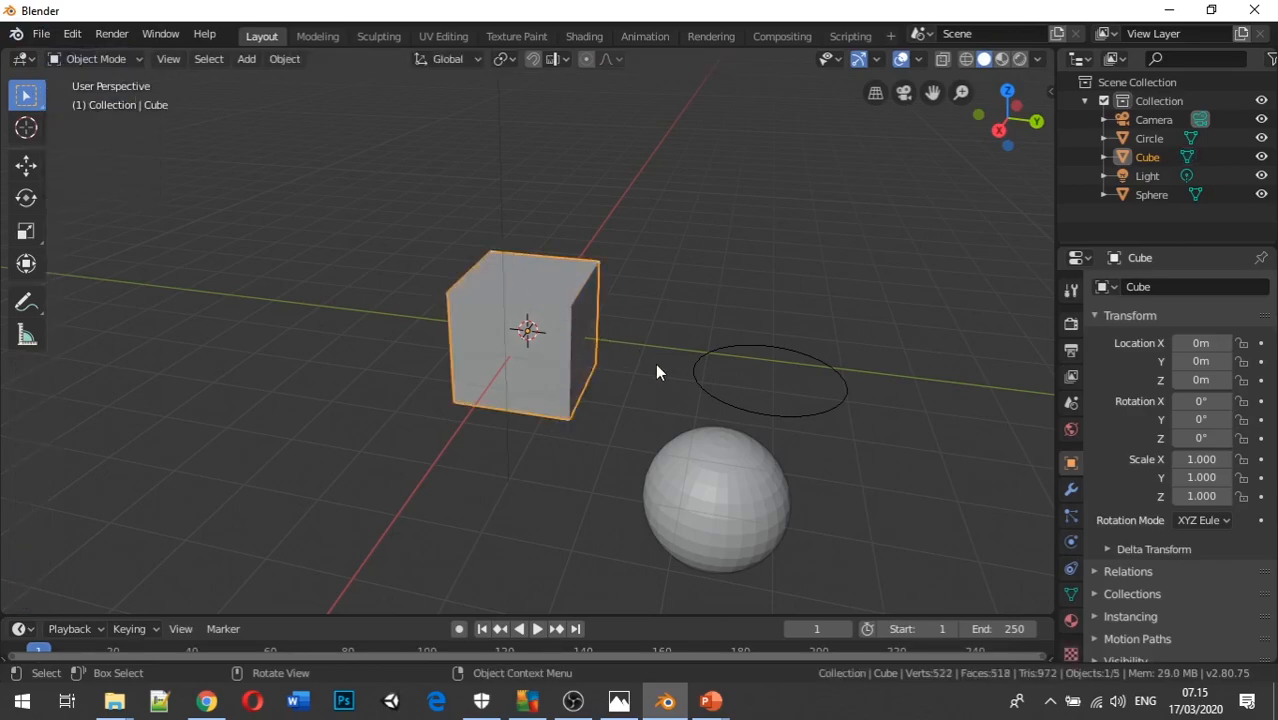
Delete the cube, the sphere and the circle from the scene
key(x)
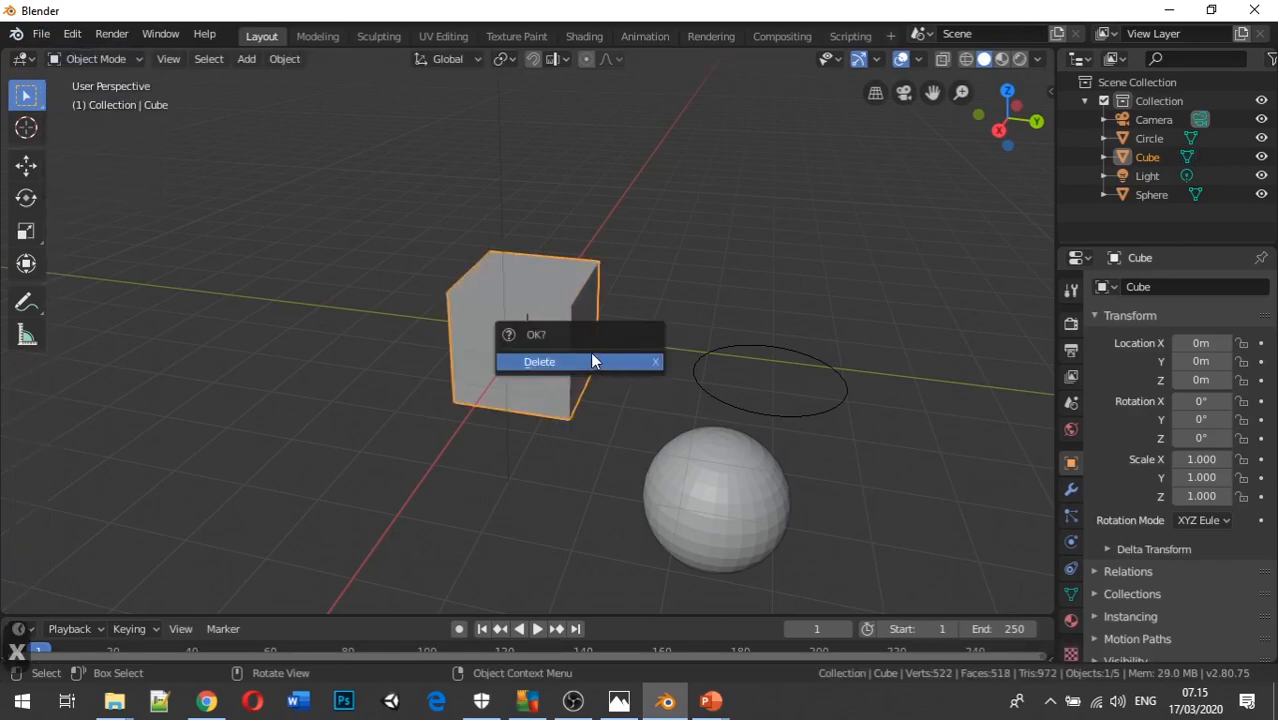
click(590, 358)
click(718, 480)
key(x)
click(712, 482)
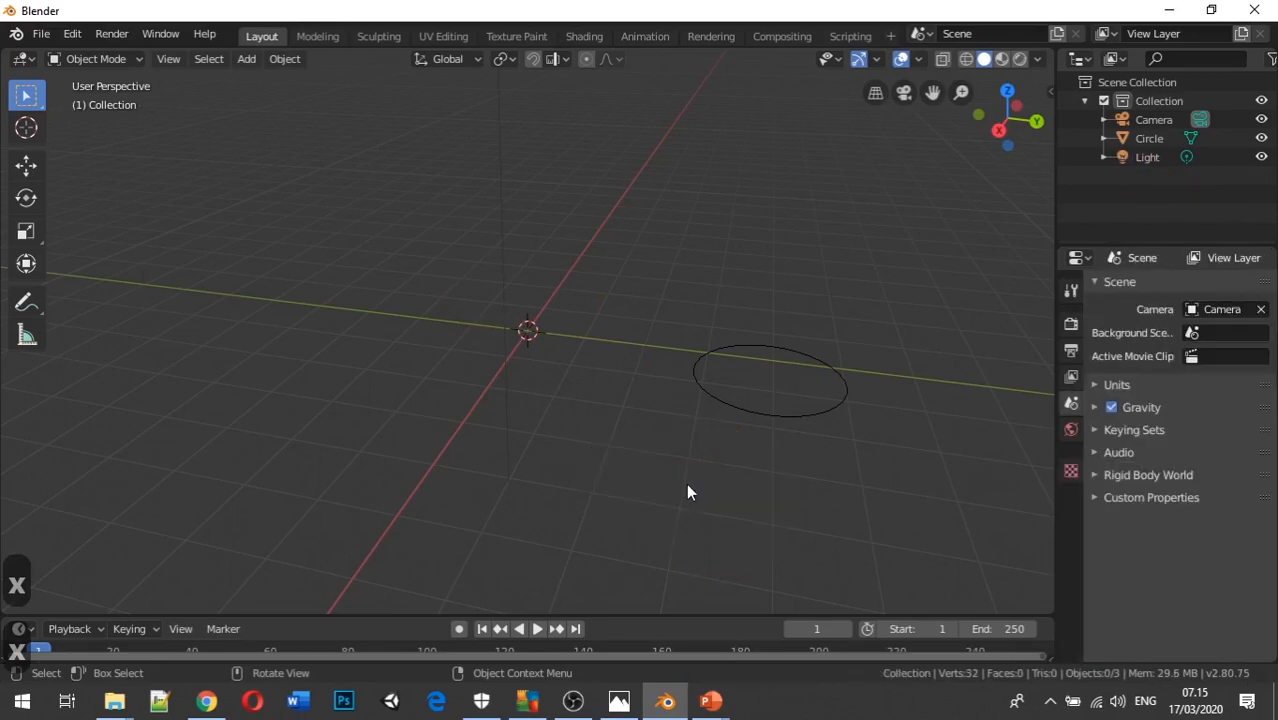
click(719, 358)
key(x)
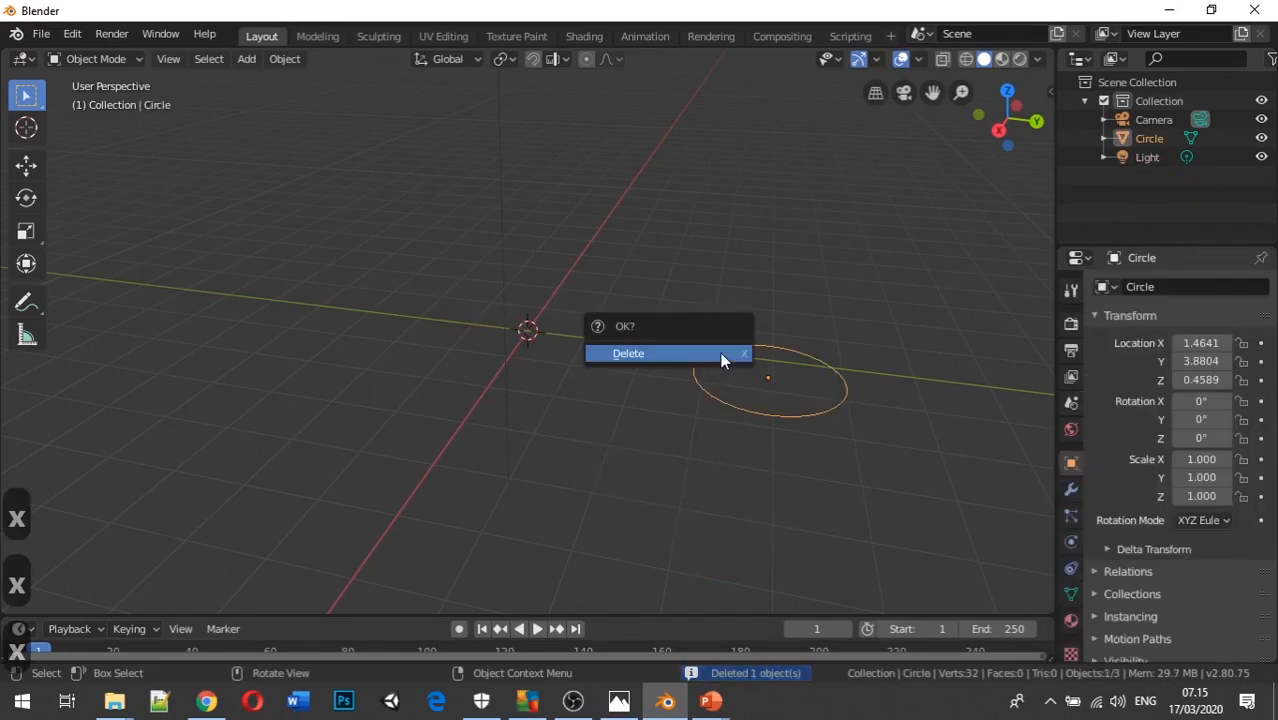
click(682, 355)
Add a mesh circle at the world origin of the emptied scene
middle_drag(419, 375, 875, 378)
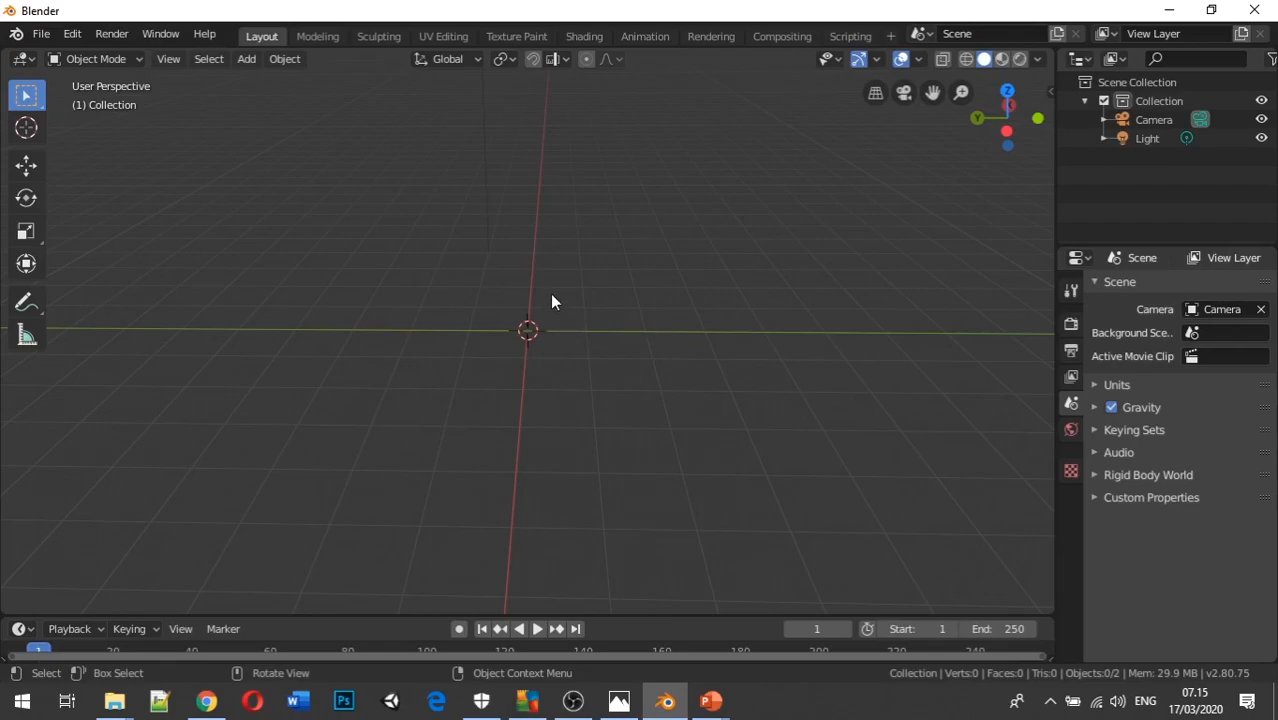
key(shift+a)
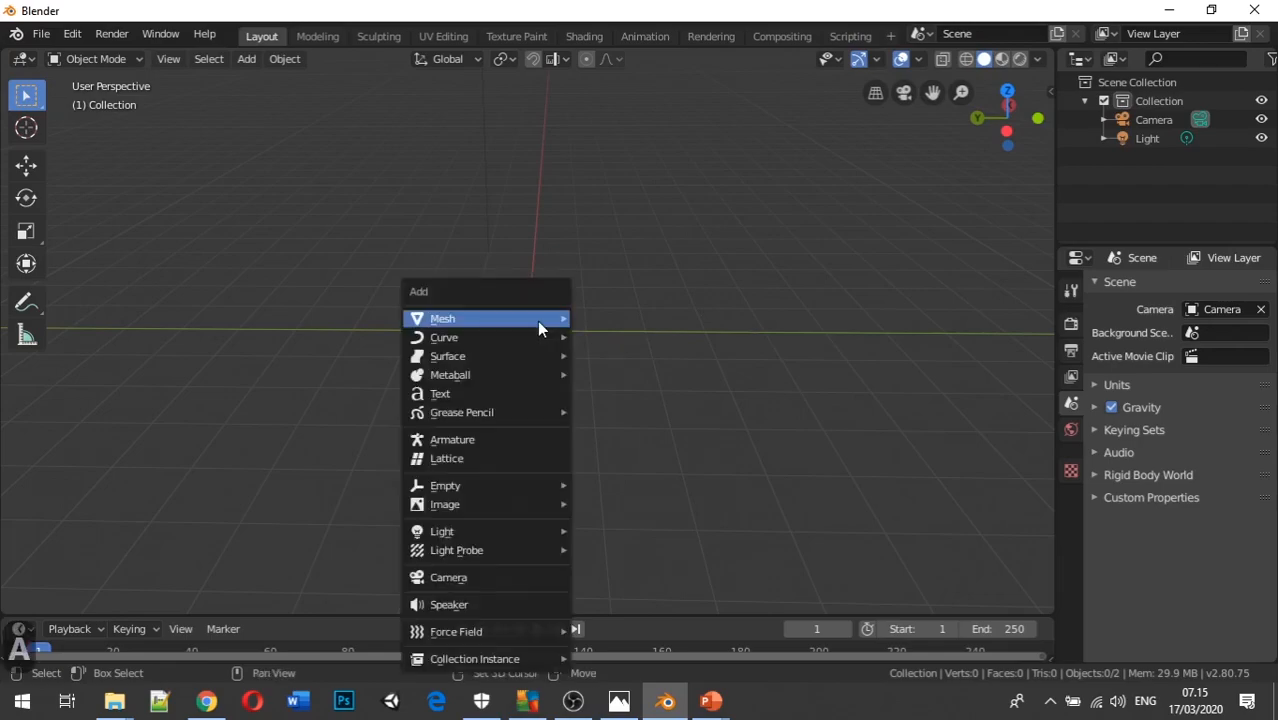
mouse_move(538, 320)
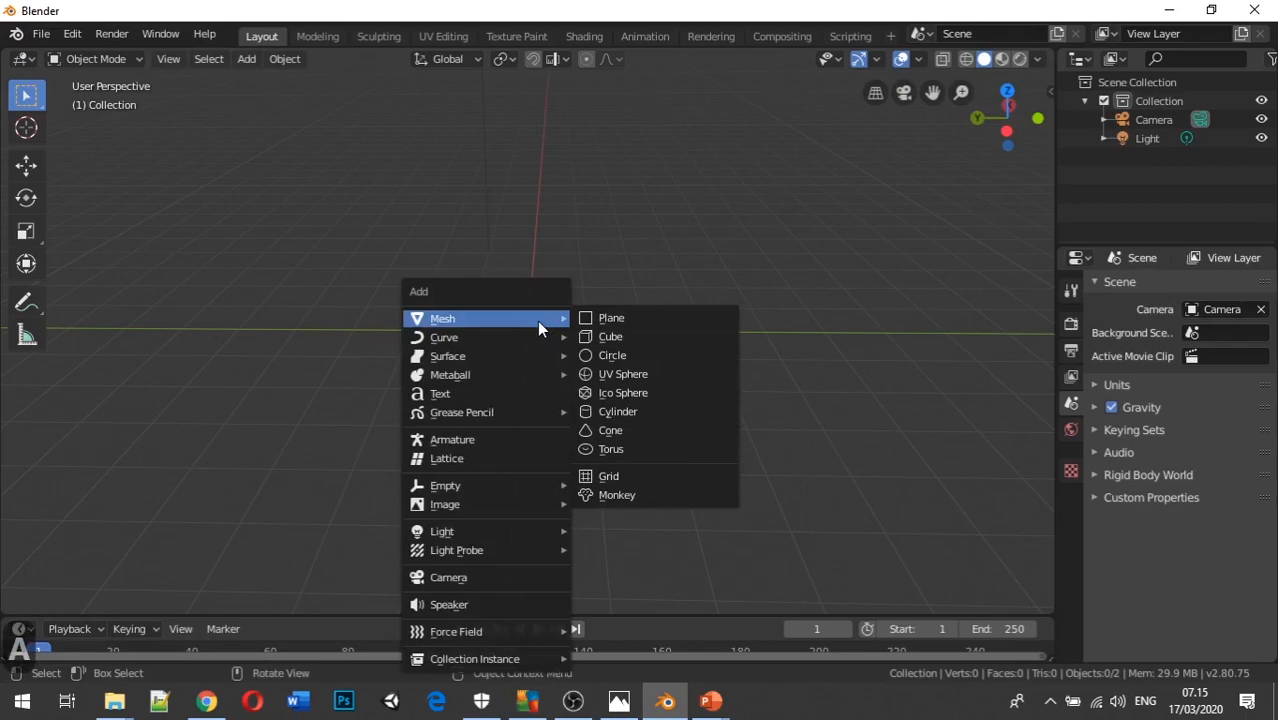
click(628, 356)
Enter Edit Mode on the circle and switch to vertex selection to examine its points
middle_drag(615, 398, 438, 384)
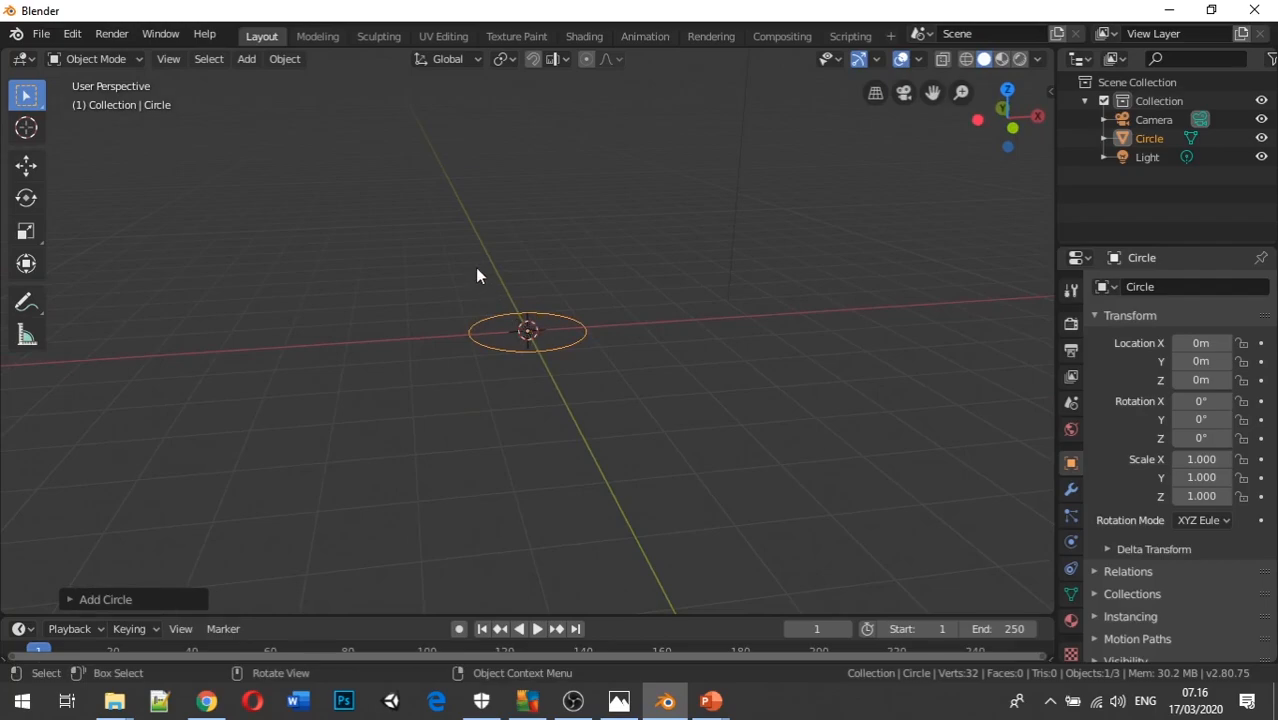
key(Tab)
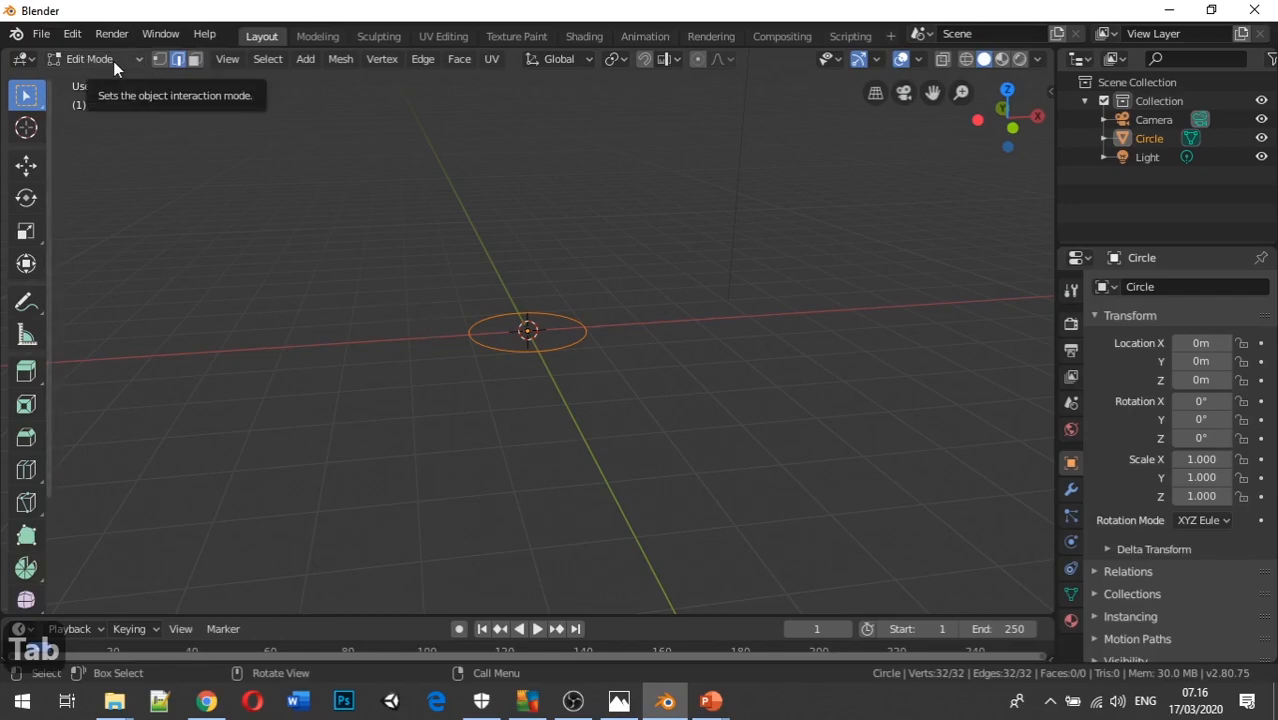
scroll(537, 361, up, 4)
scroll(537, 361, up, 5)
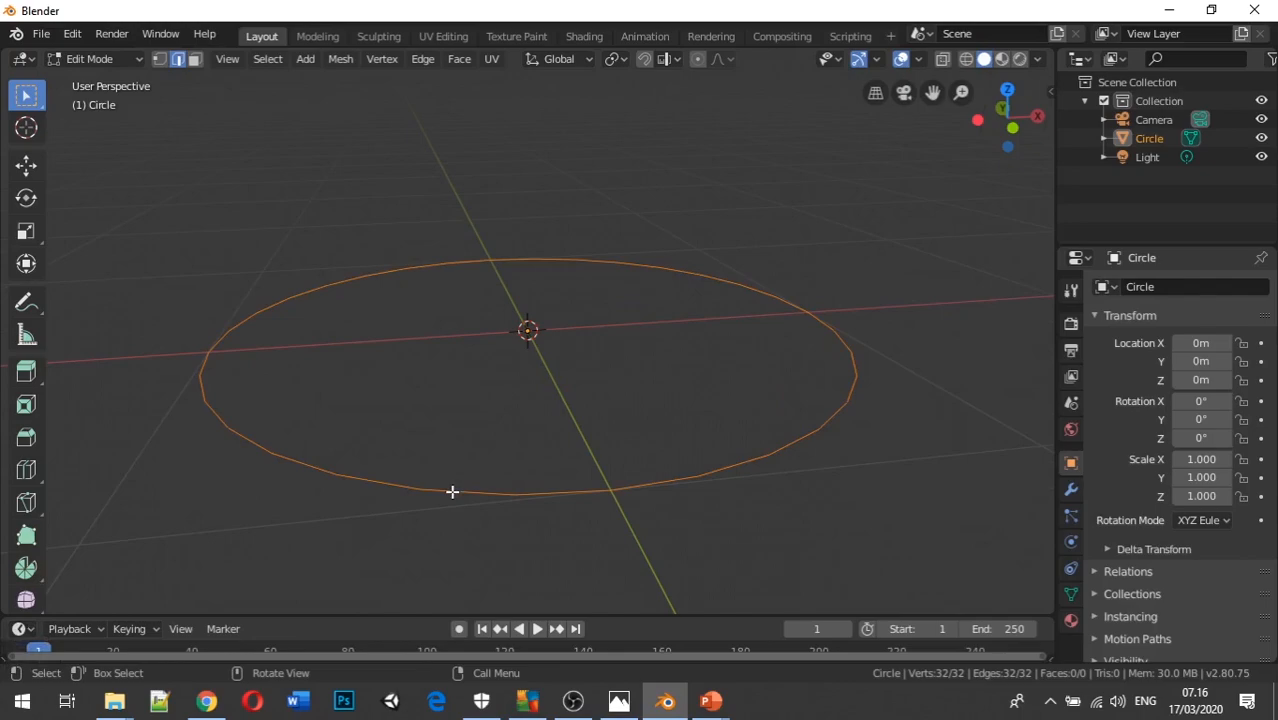
click(161, 59)
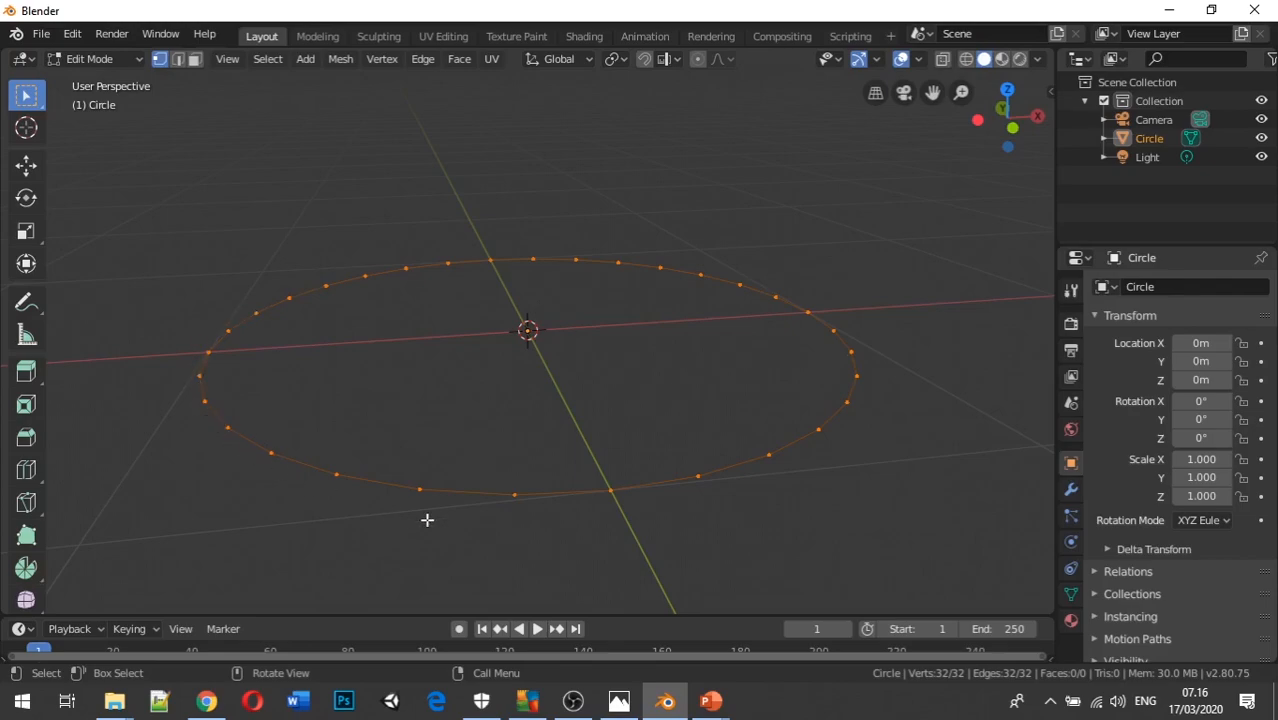
scroll(514, 398, down, 4)
scroll(514, 398, up, 1)
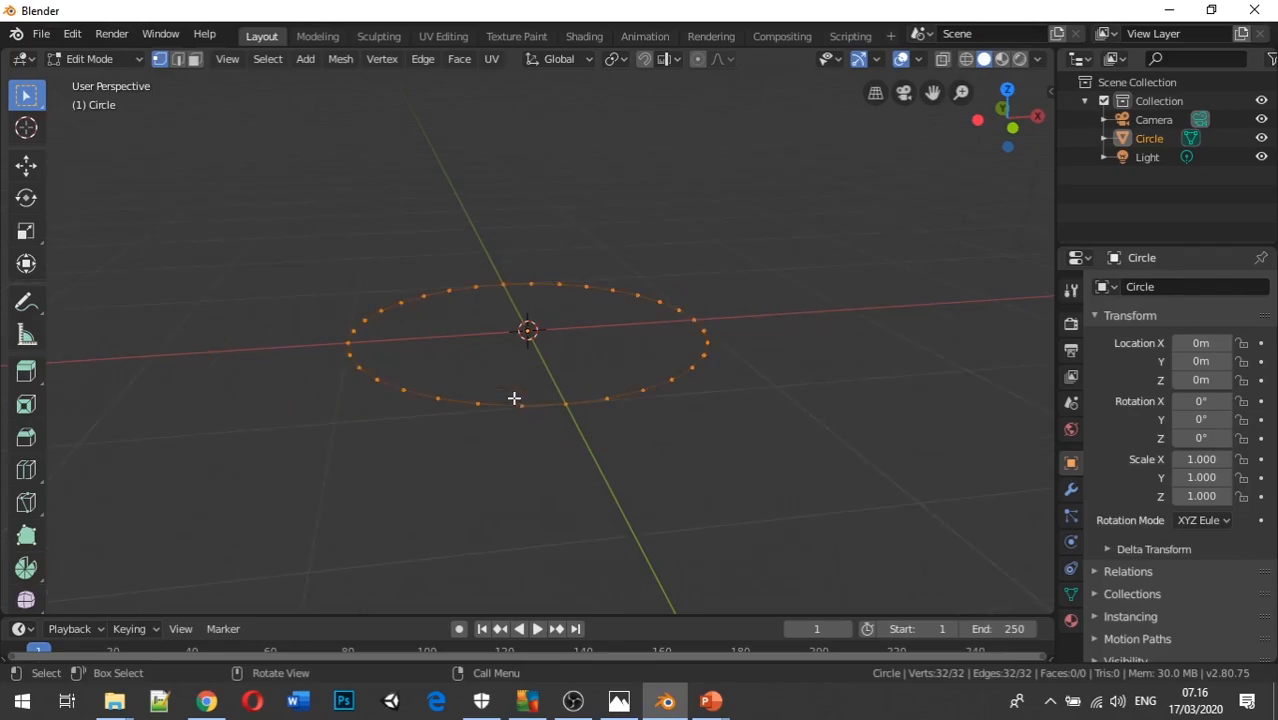
middle_drag(533, 445, 509, 422)
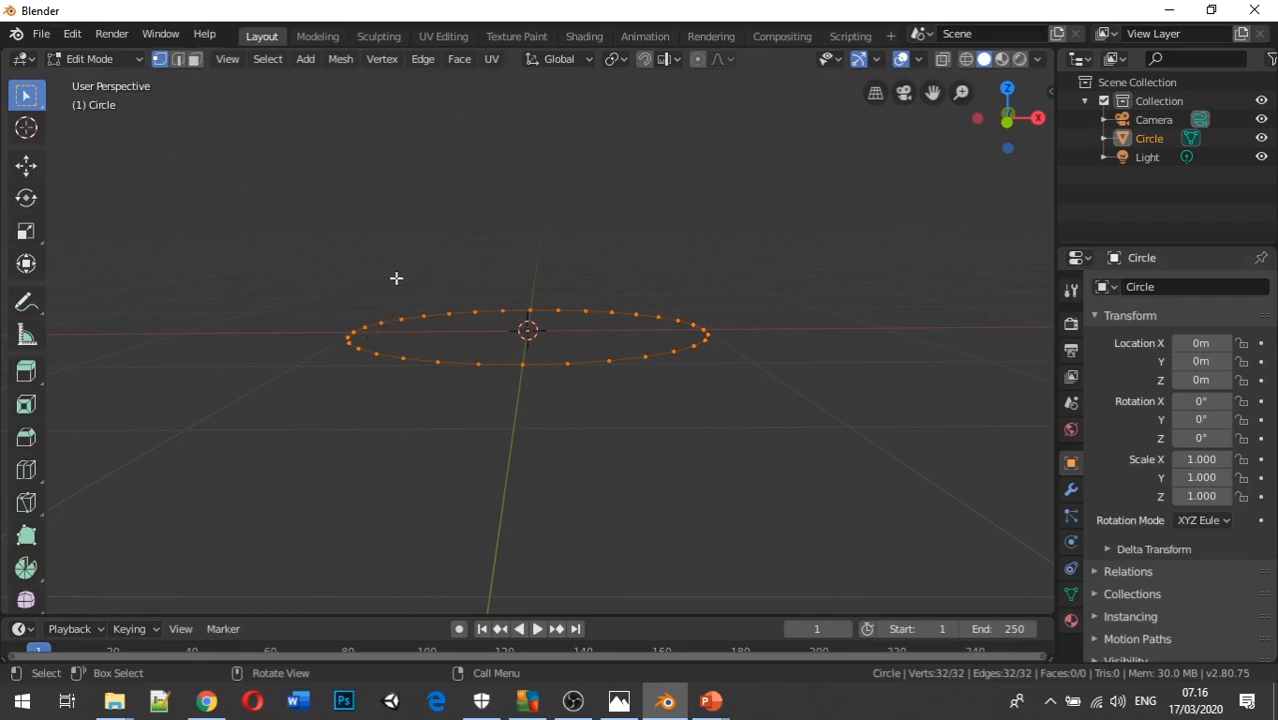
scroll(475, 350, up, 2)
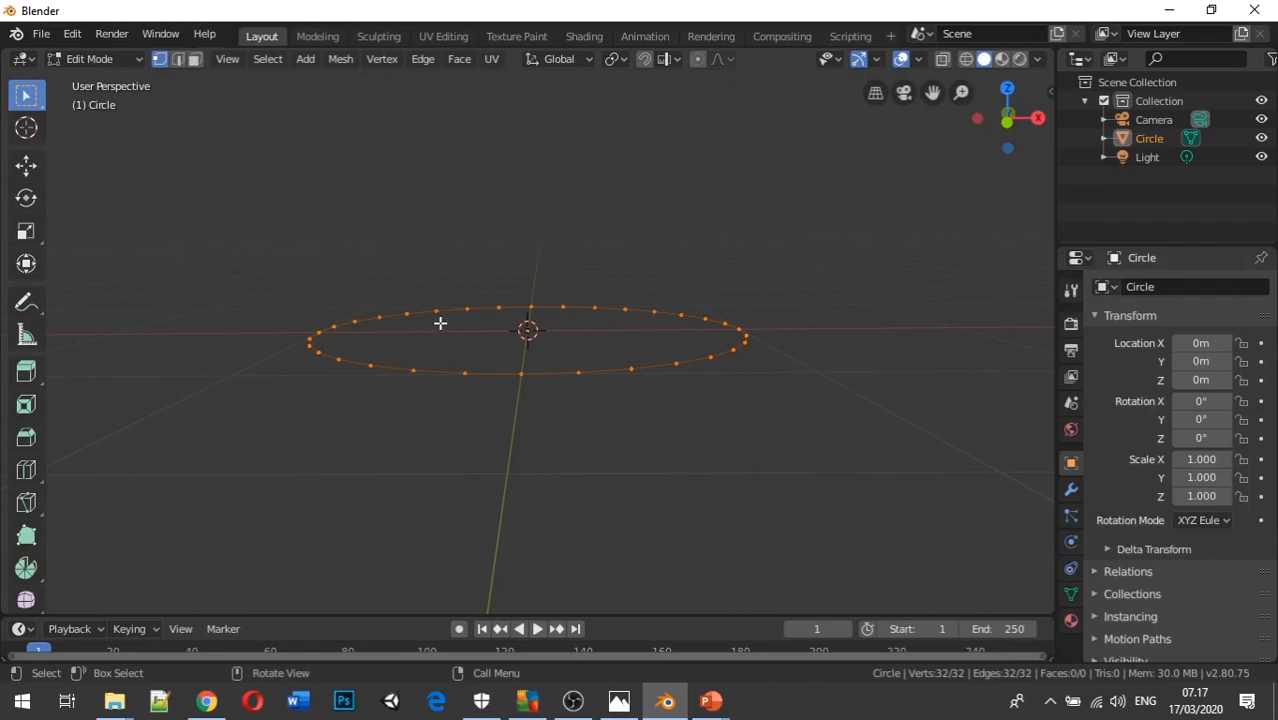
Search Windows for Notepad and open it over the 3D scene
click(22, 700)
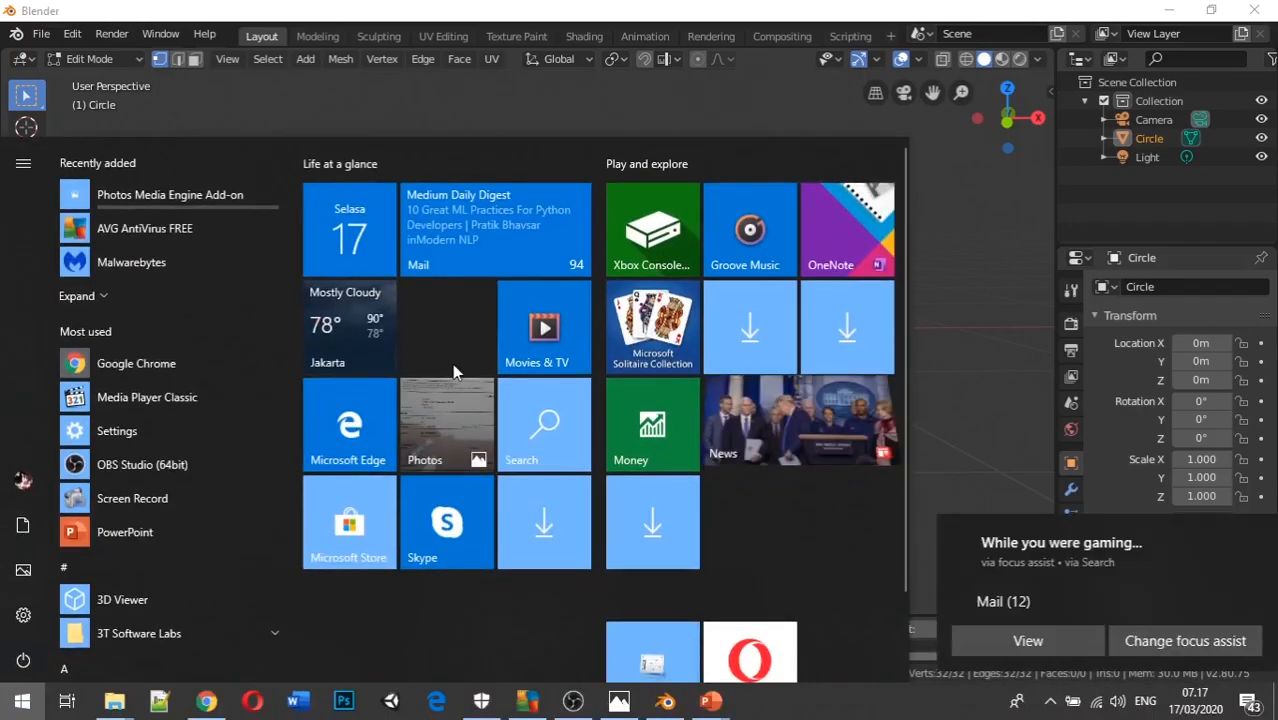
text(notep)
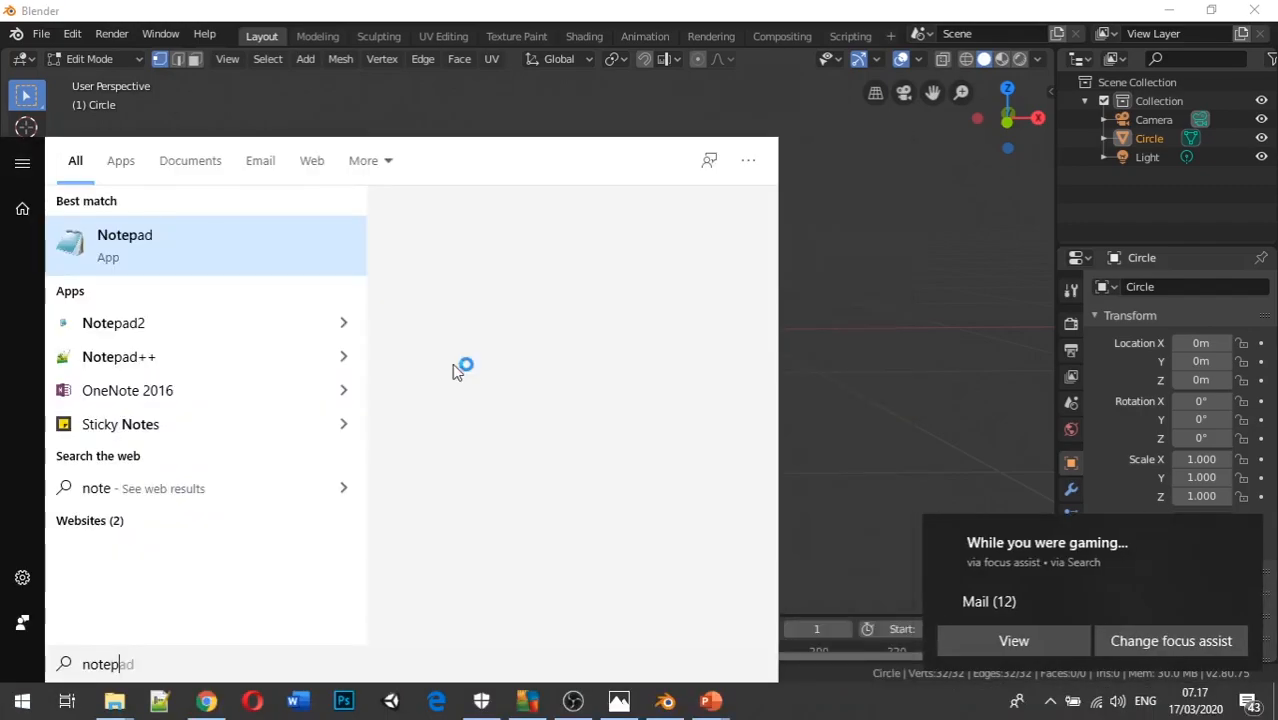
text(a)
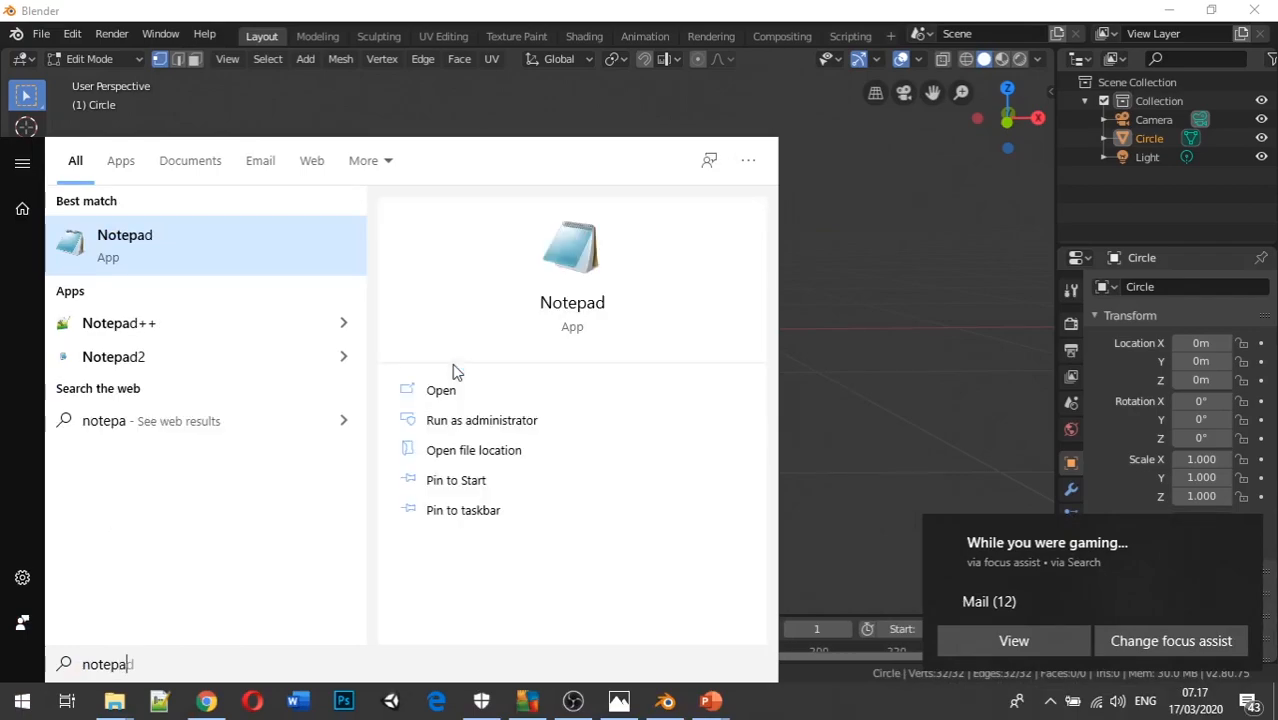
key(Return)
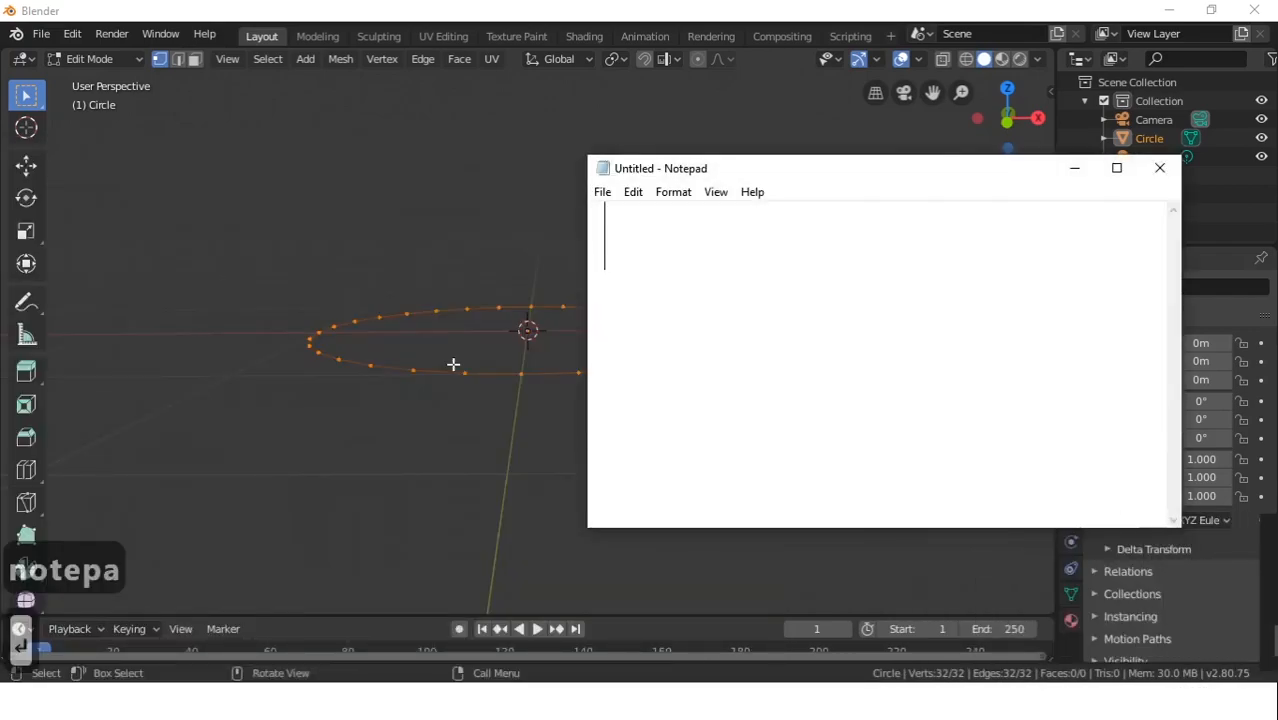
Write the shortcut note "extrude -> E" in the empty document and minimise Notepad
text(X)
key(BackSpace)
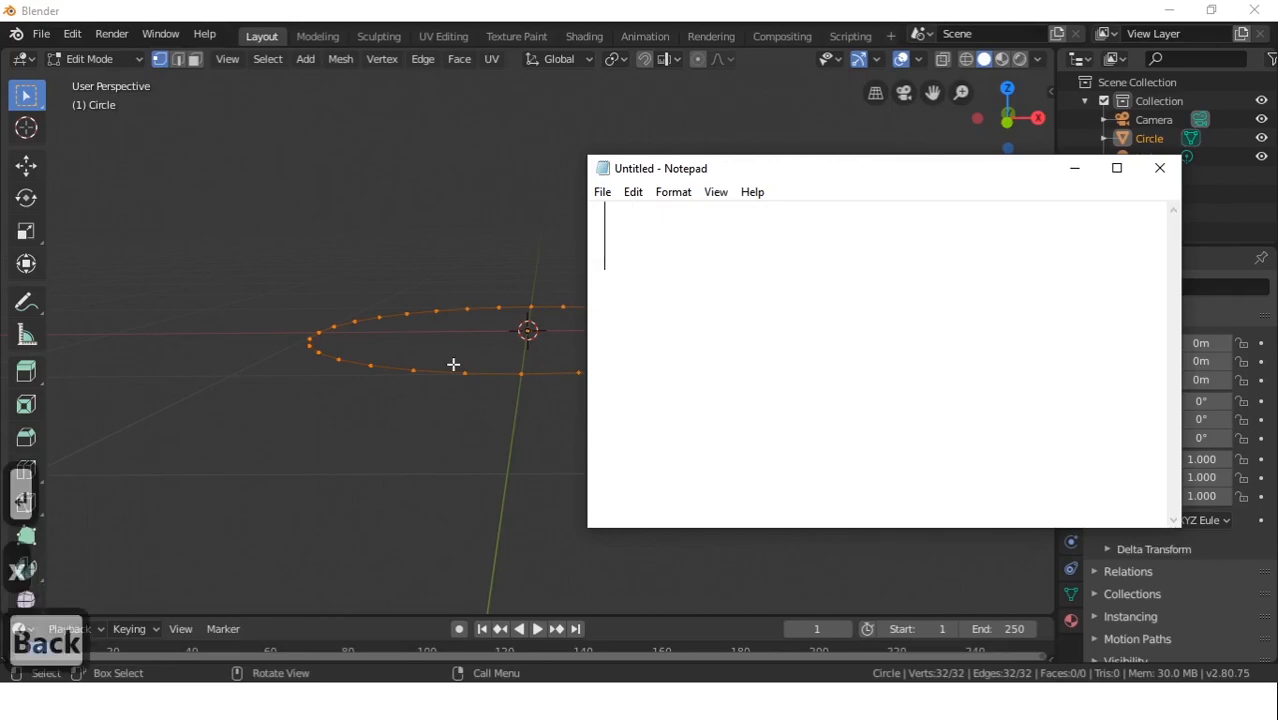
text(extr)
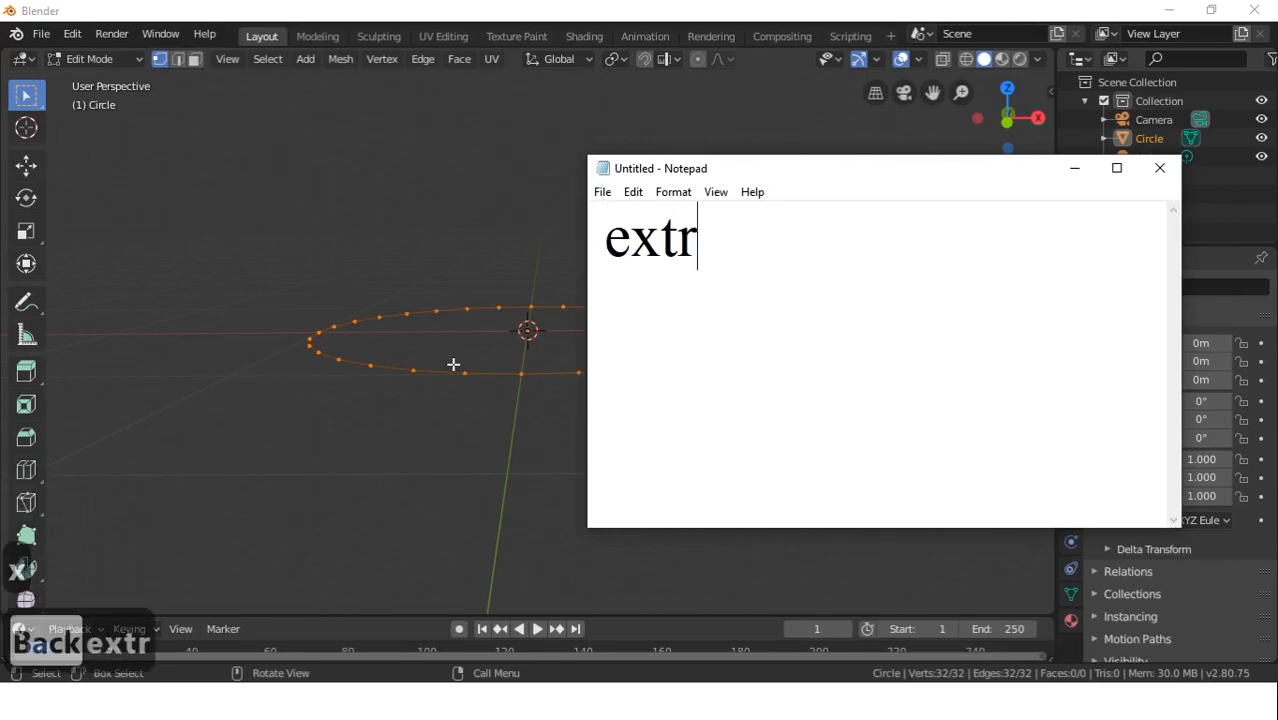
text(uded)
key(BackSpace)
key(BackSpace)
text(de)
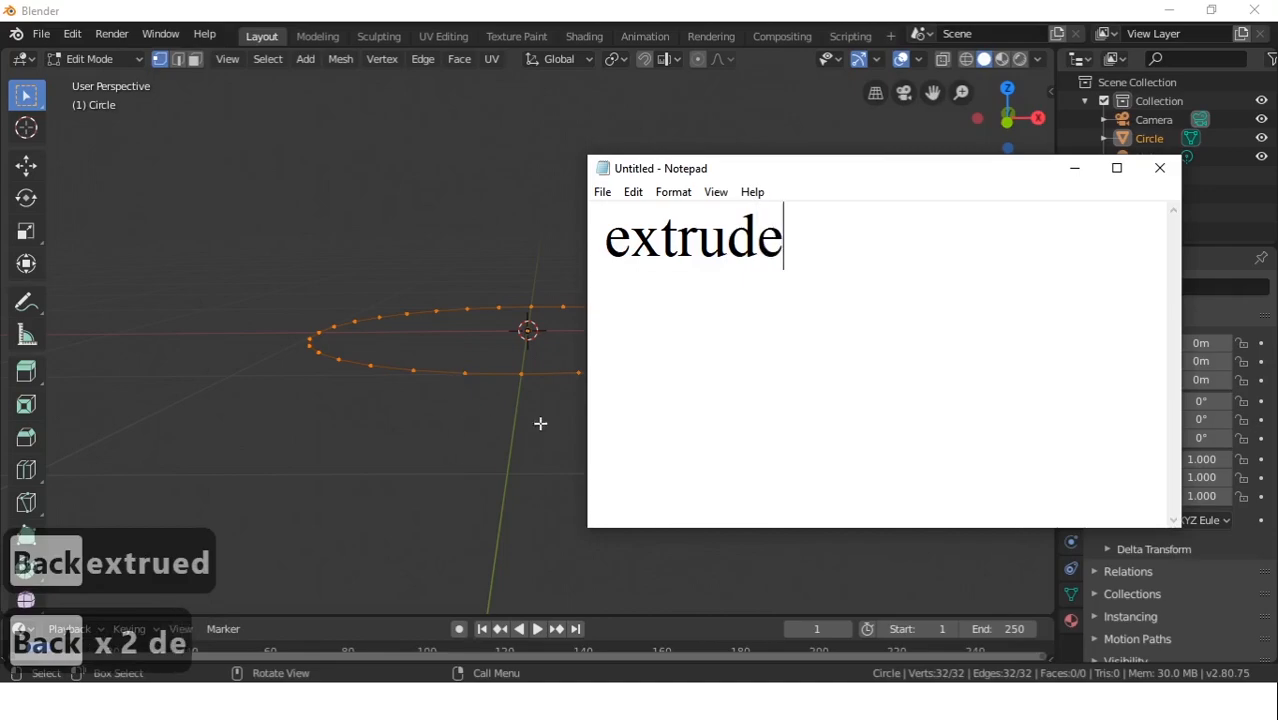
drag(786, 240, 611, 240)
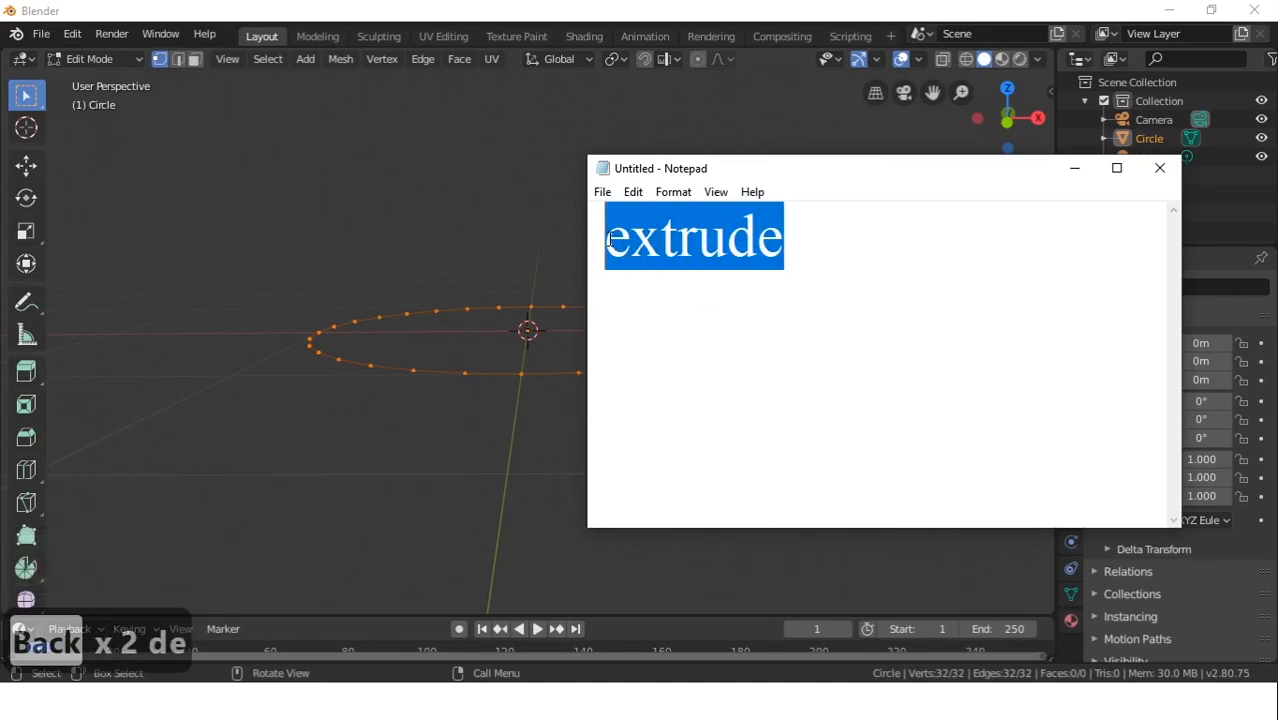
click(611, 240)
click(839, 257)
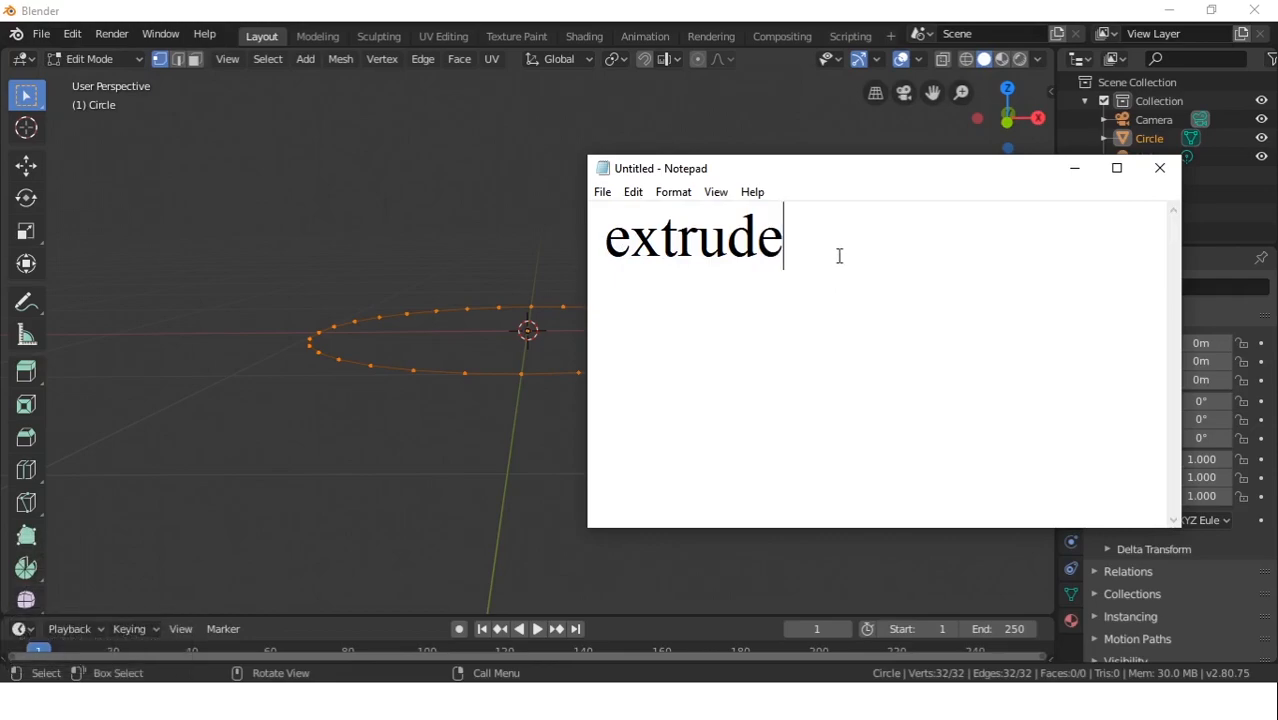
text(->)
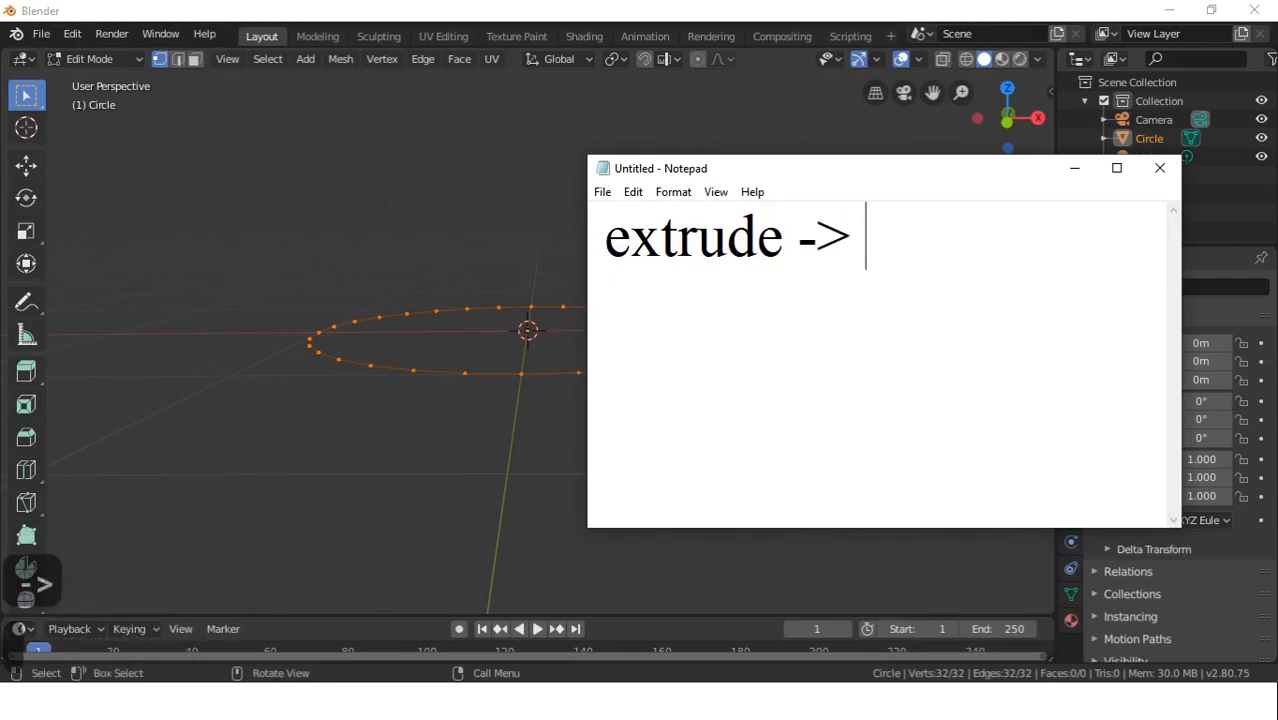
text( E)
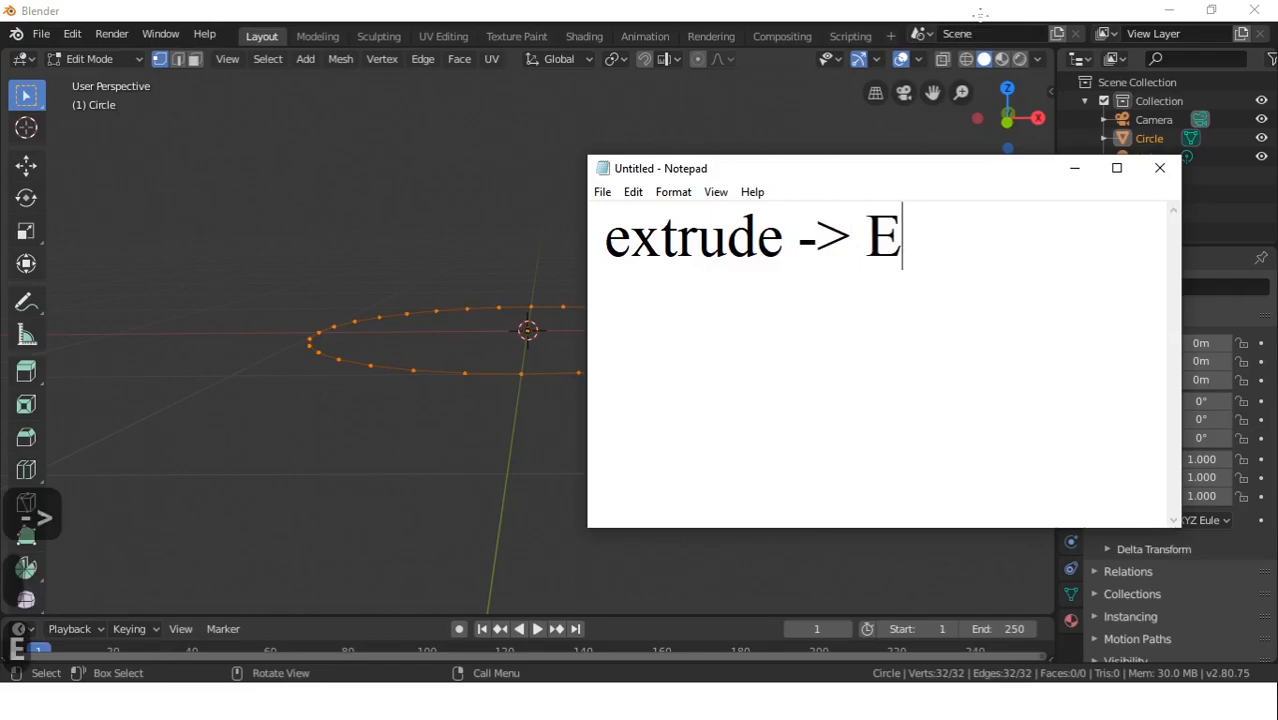
click(1074, 169)
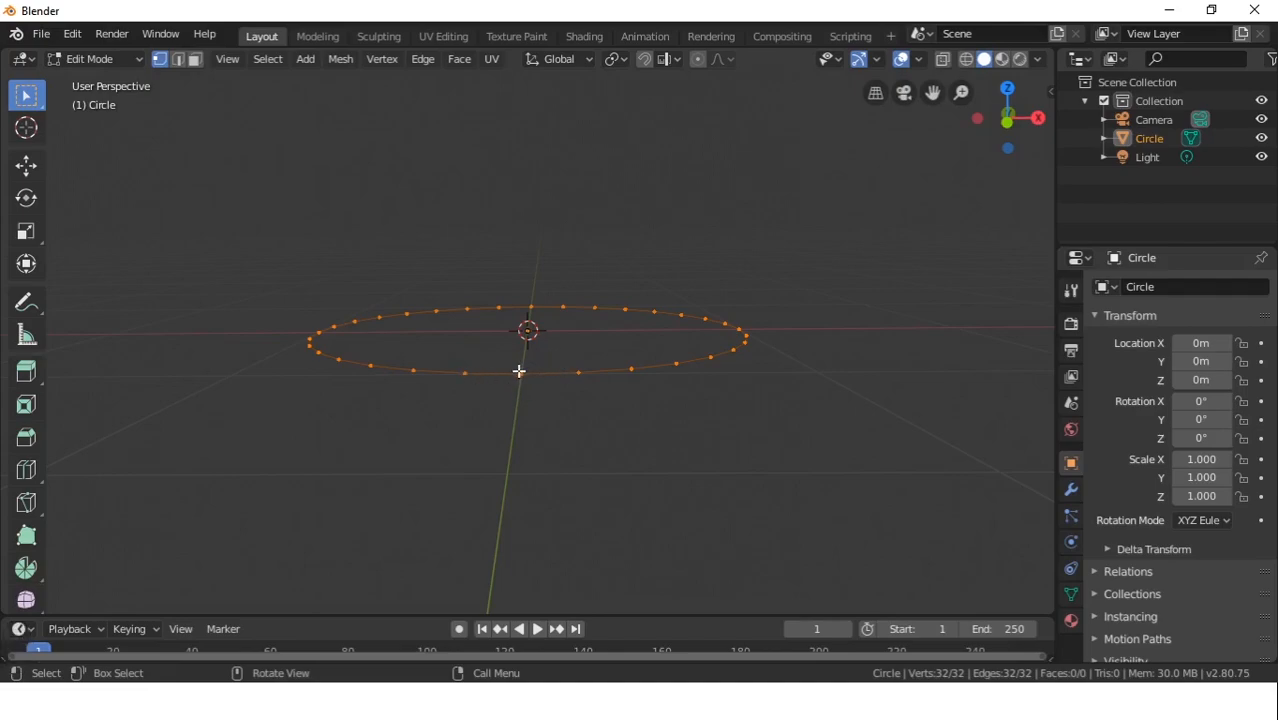
Try toggling the selection between single vertices and the whole circle, and try scaling the circle
key(a)
key(a)
key(a)
key(a)
key(a)
key(a)
click(399, 358)
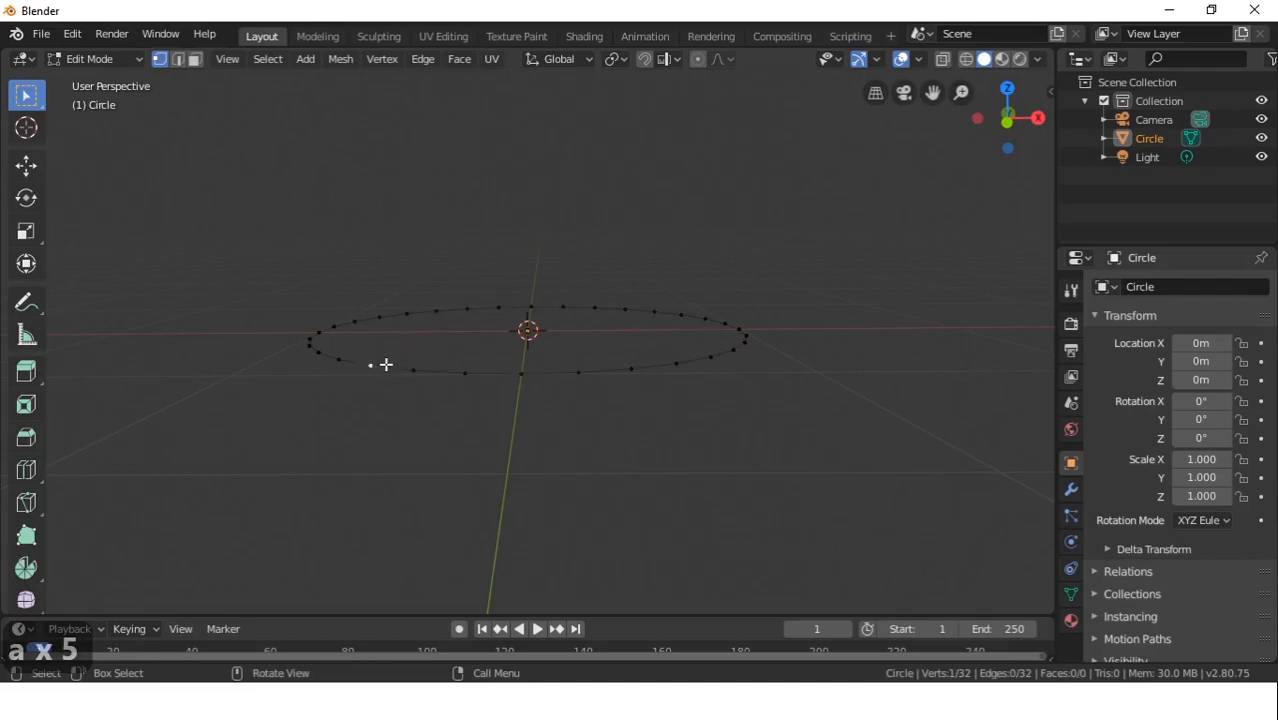
click(542, 357)
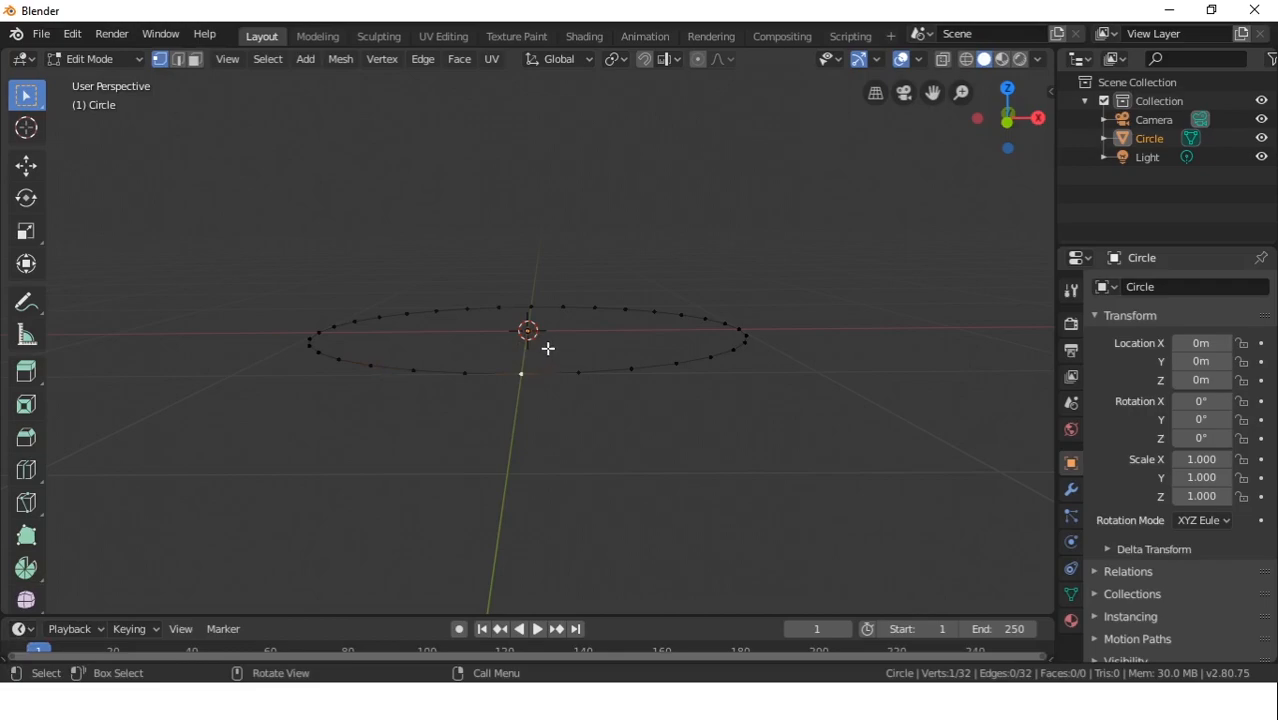
key(a)
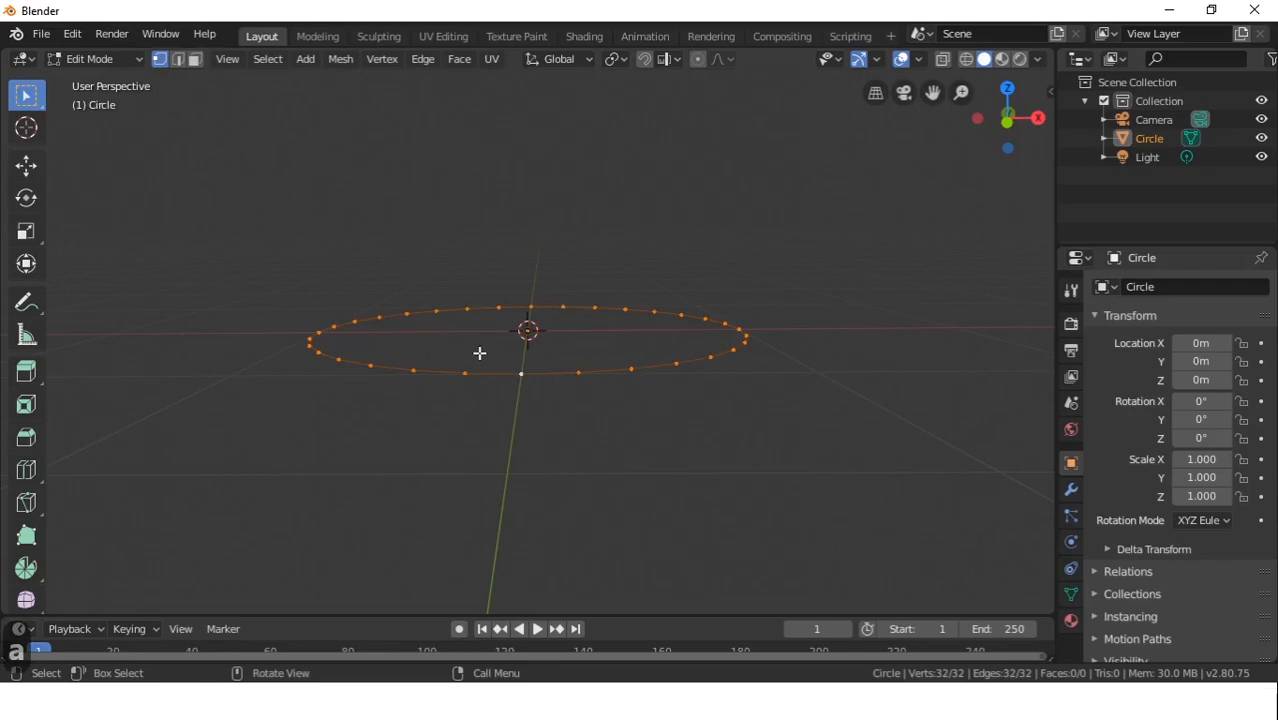
key(s)
click(593, 331)
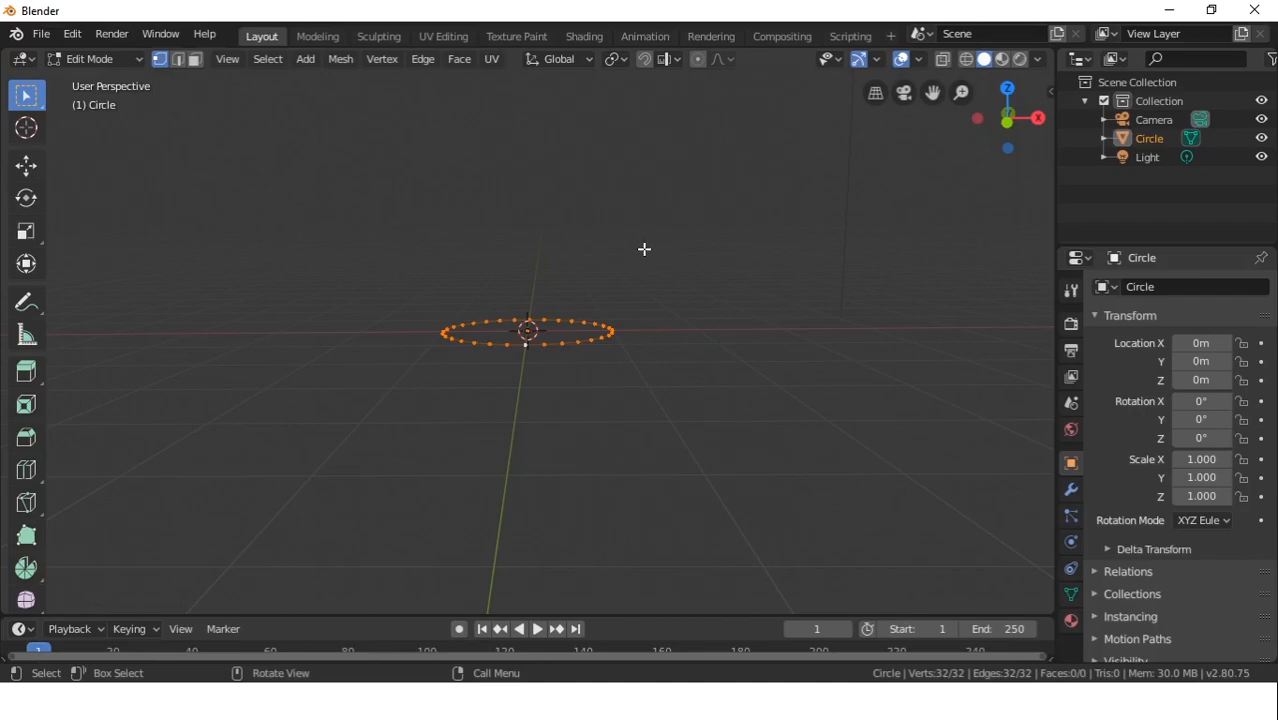
Switch to orthographic projection and split the 3D viewport side by side, showing front view in one area and top view in the other
key(5)
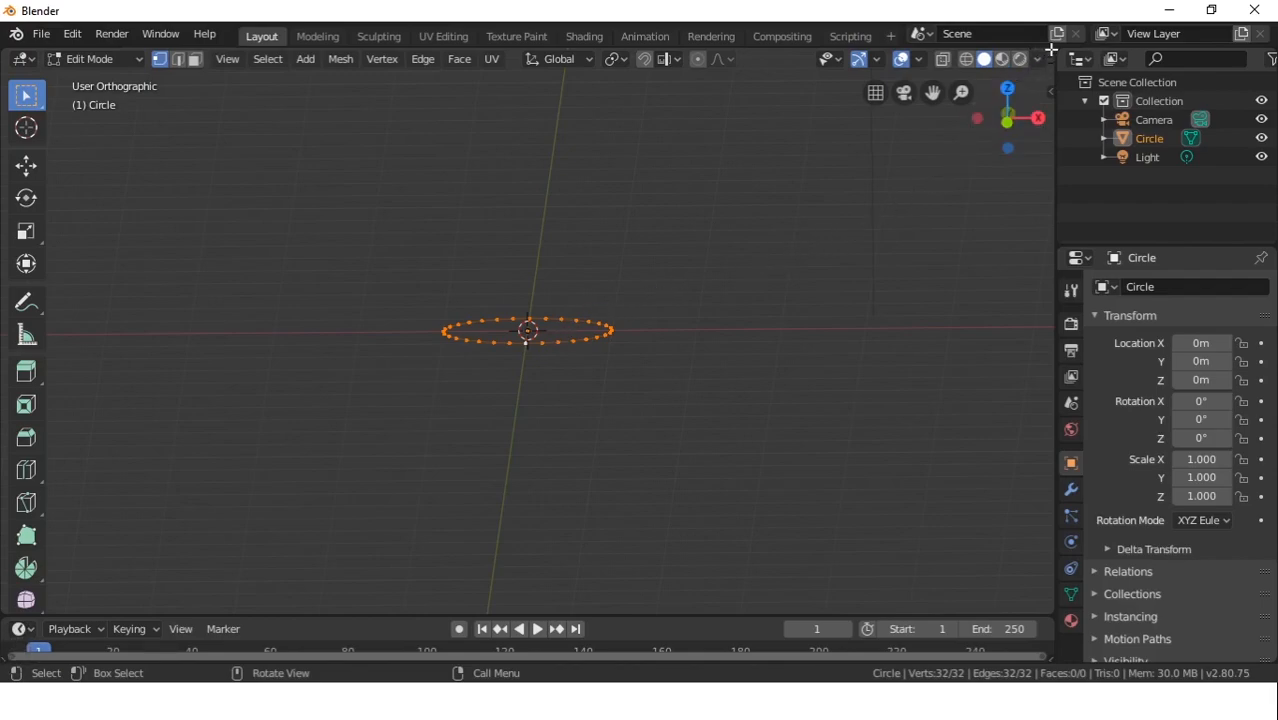
drag(1051, 49, 555, 157)
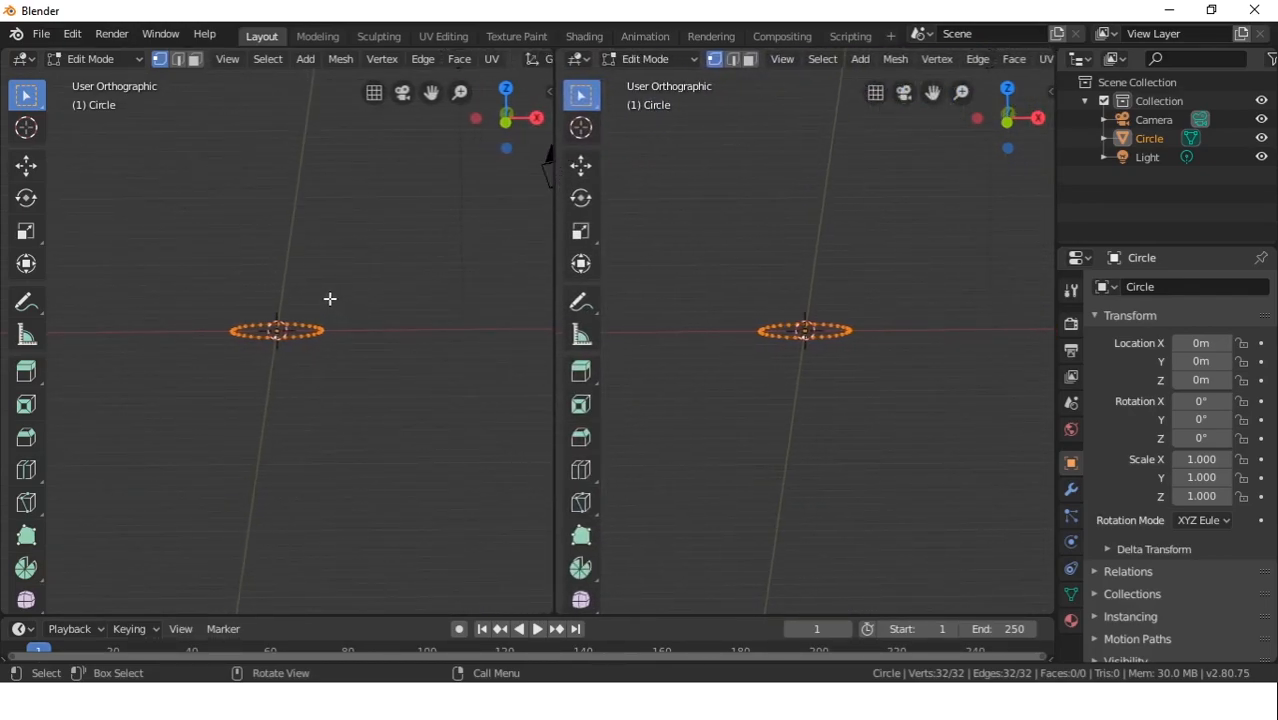
key(1)
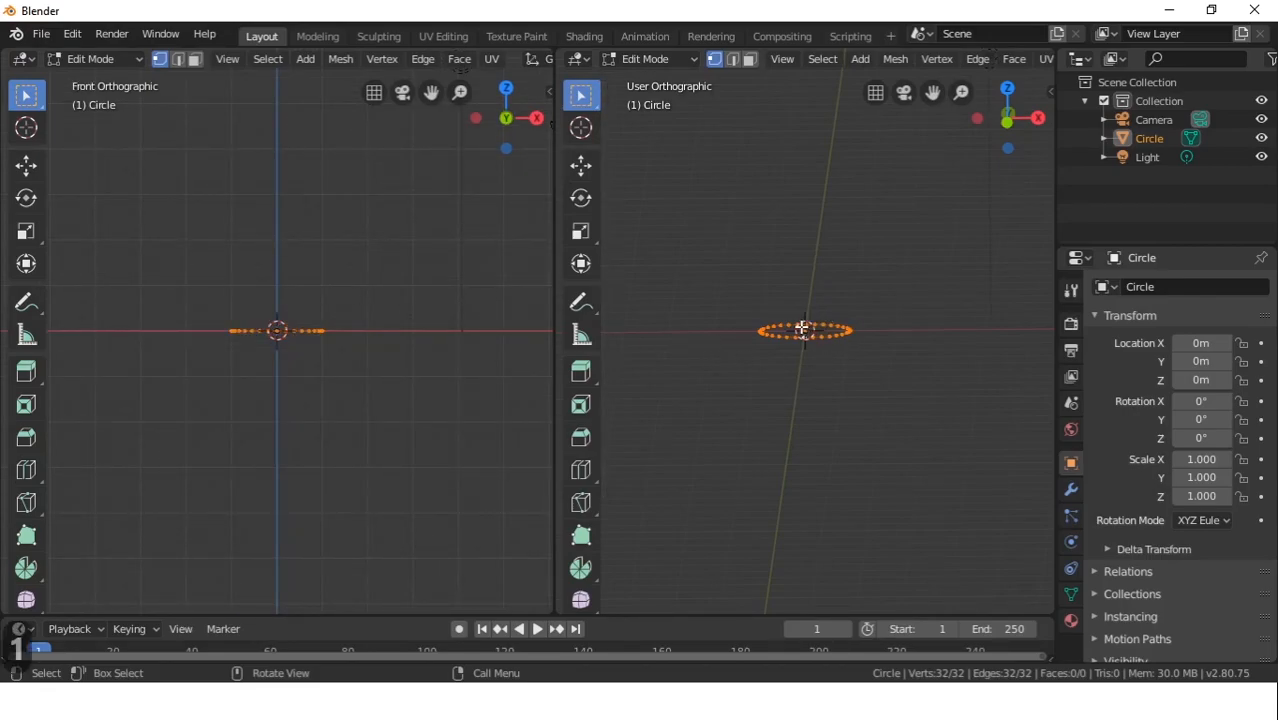
key(7)
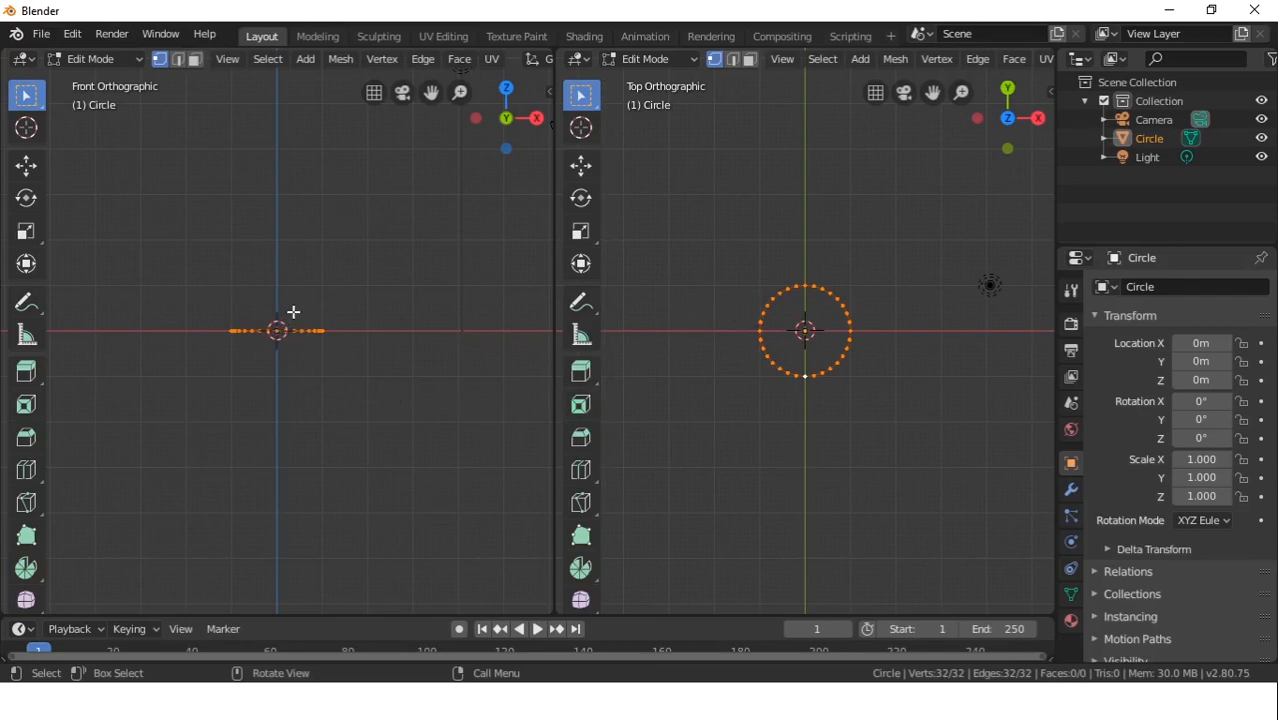
Extrude the circle about 0.6 m upward along Z in the front view and scale the new ring by about 1.25
shift+middle_drag(237, 234, 260, 391)
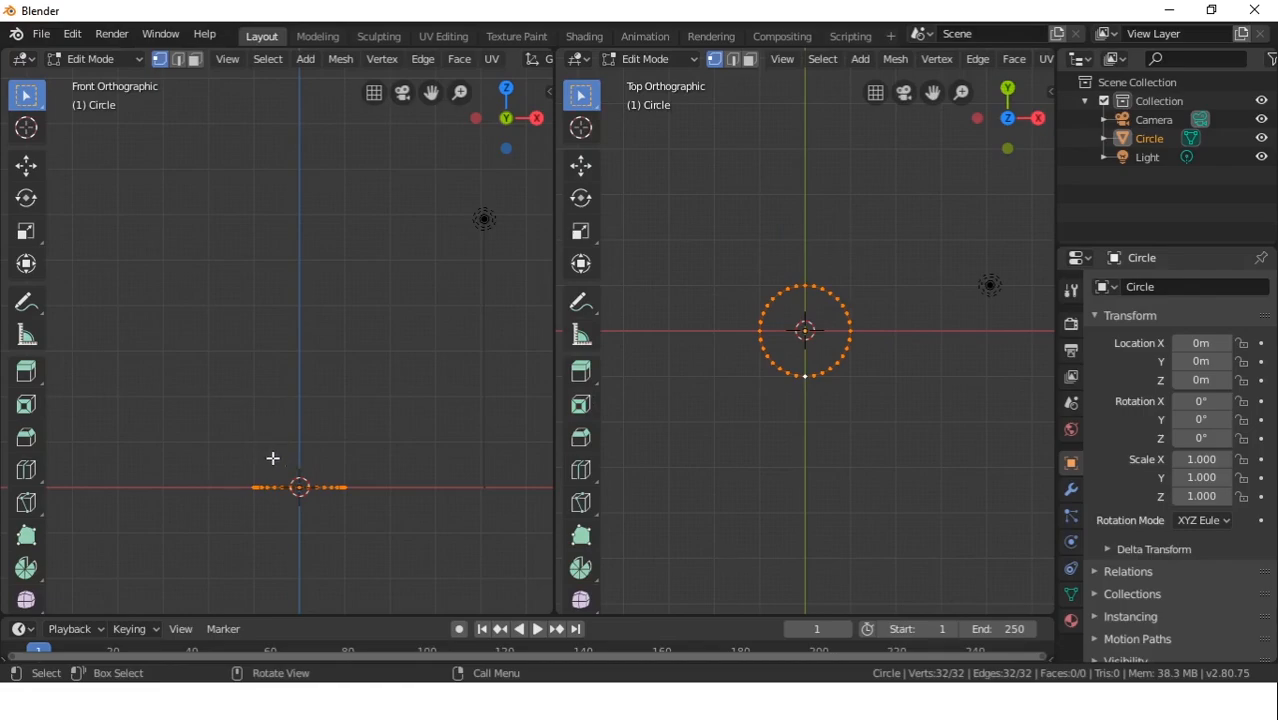
key(e)
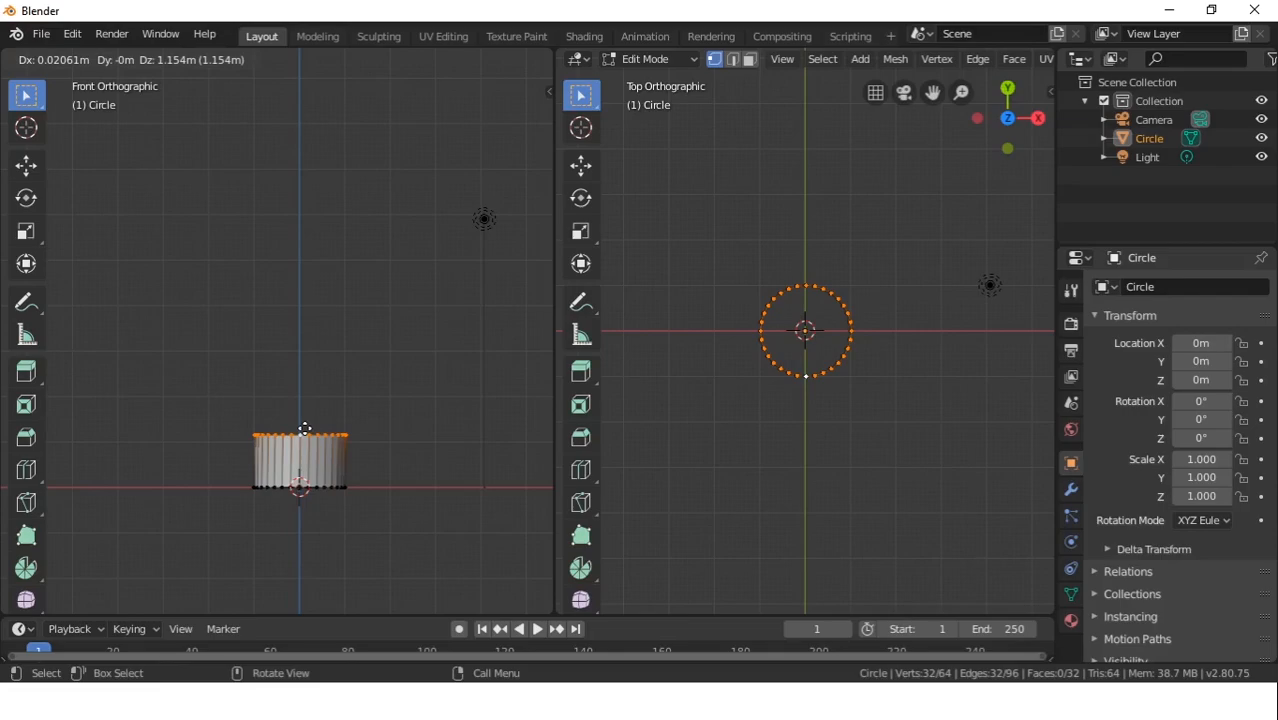
key(z)
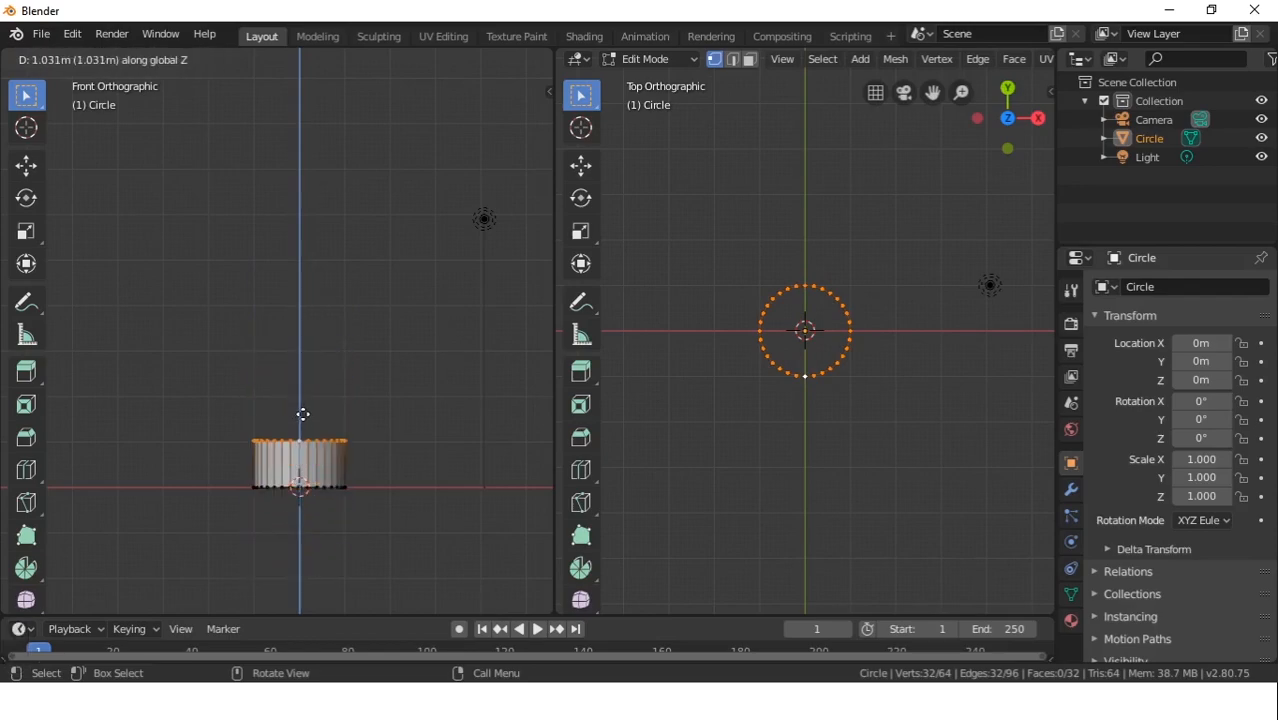
key(x)
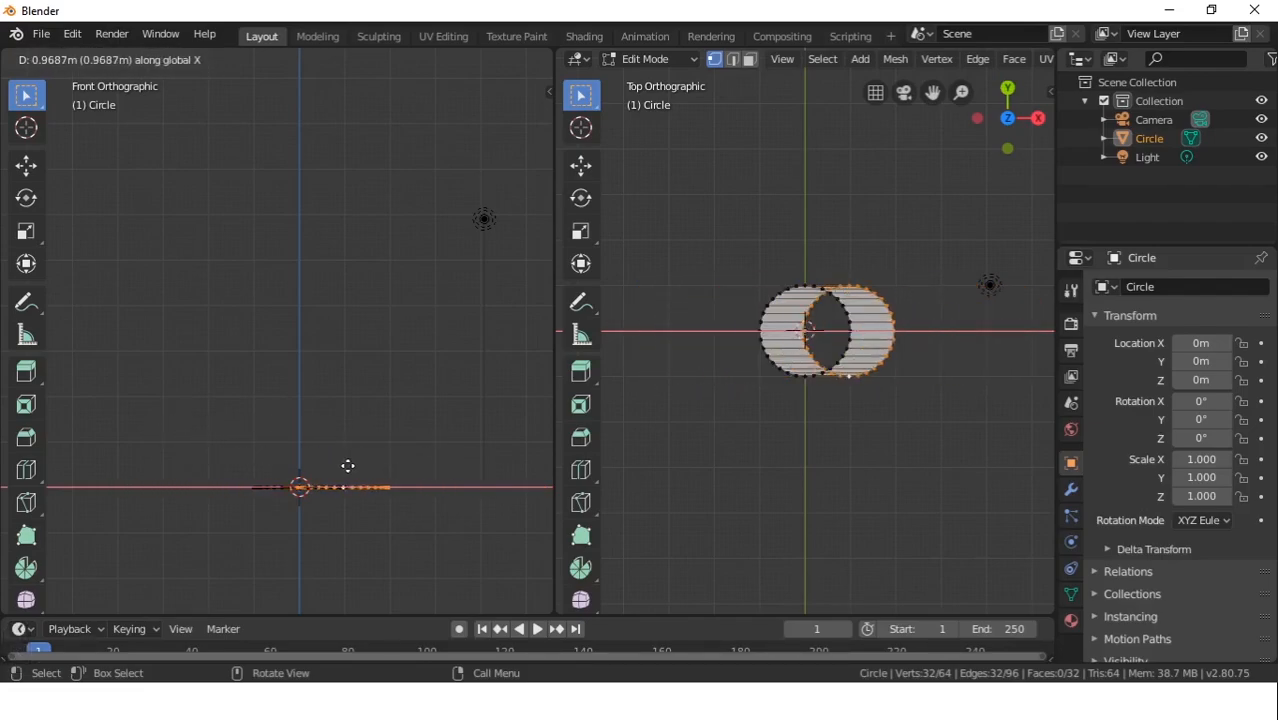
key(z)
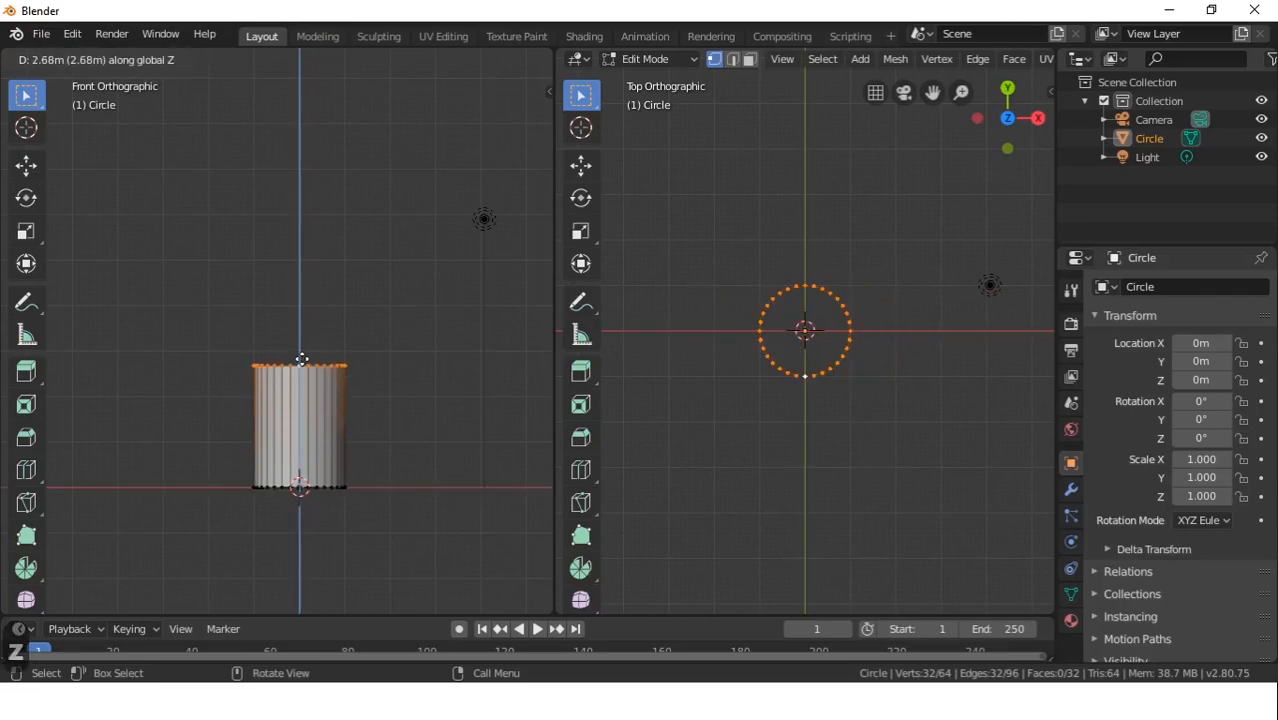
key(y)
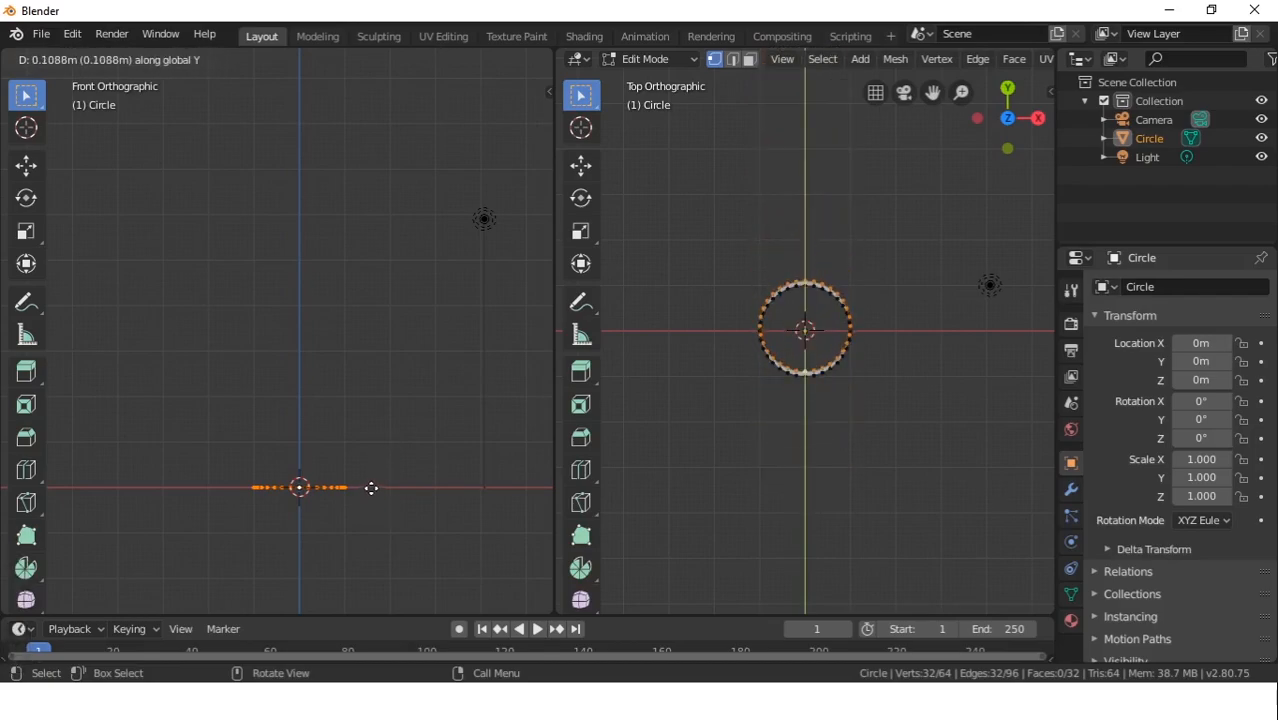
key(z)
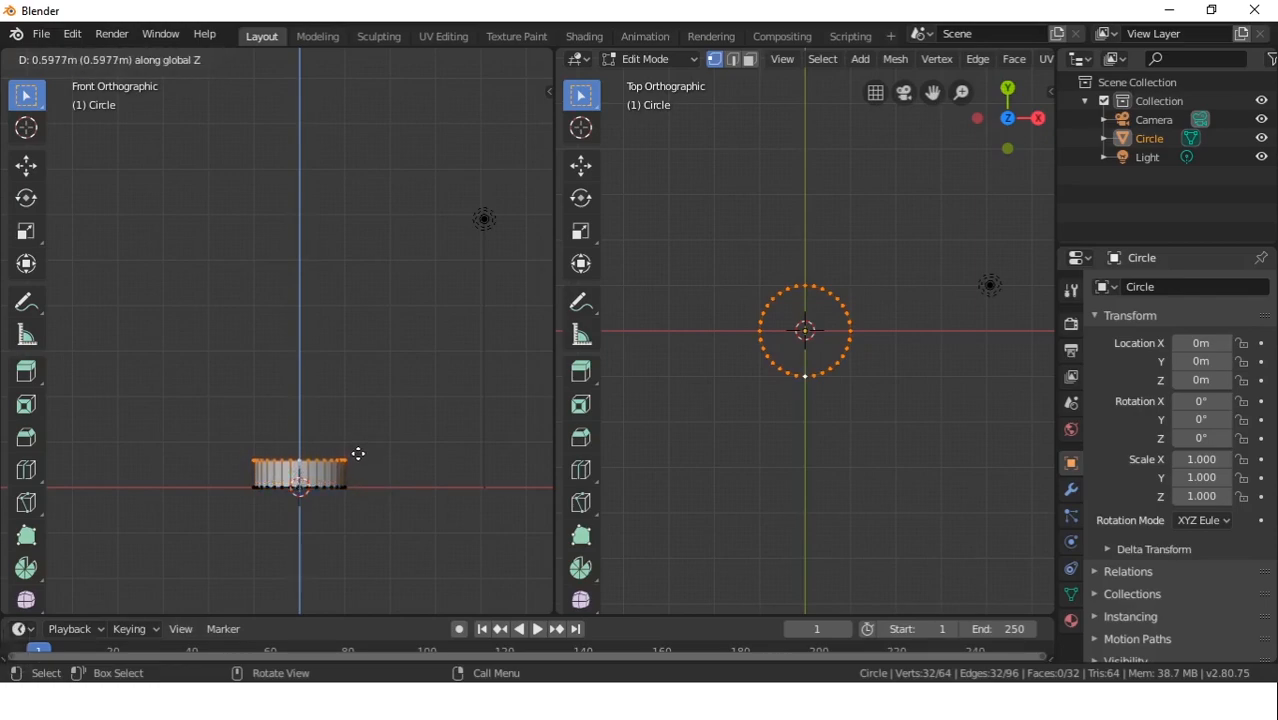
click(358, 454)
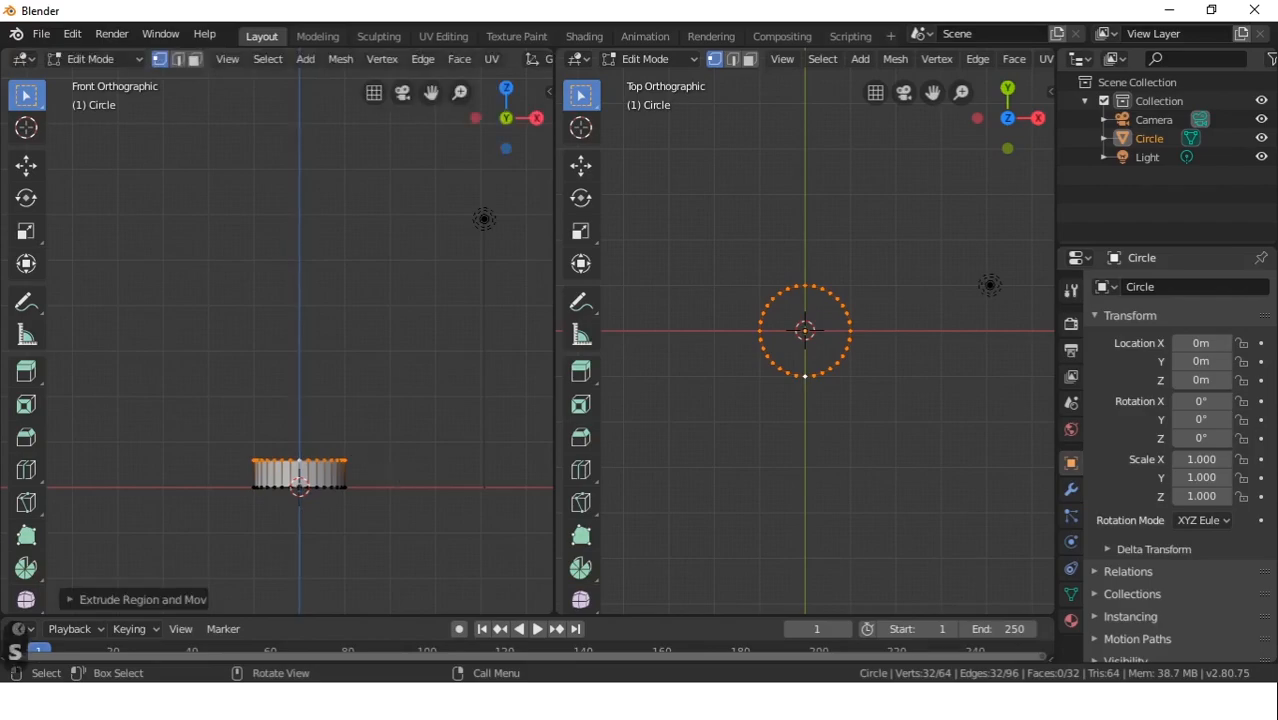
key(s)
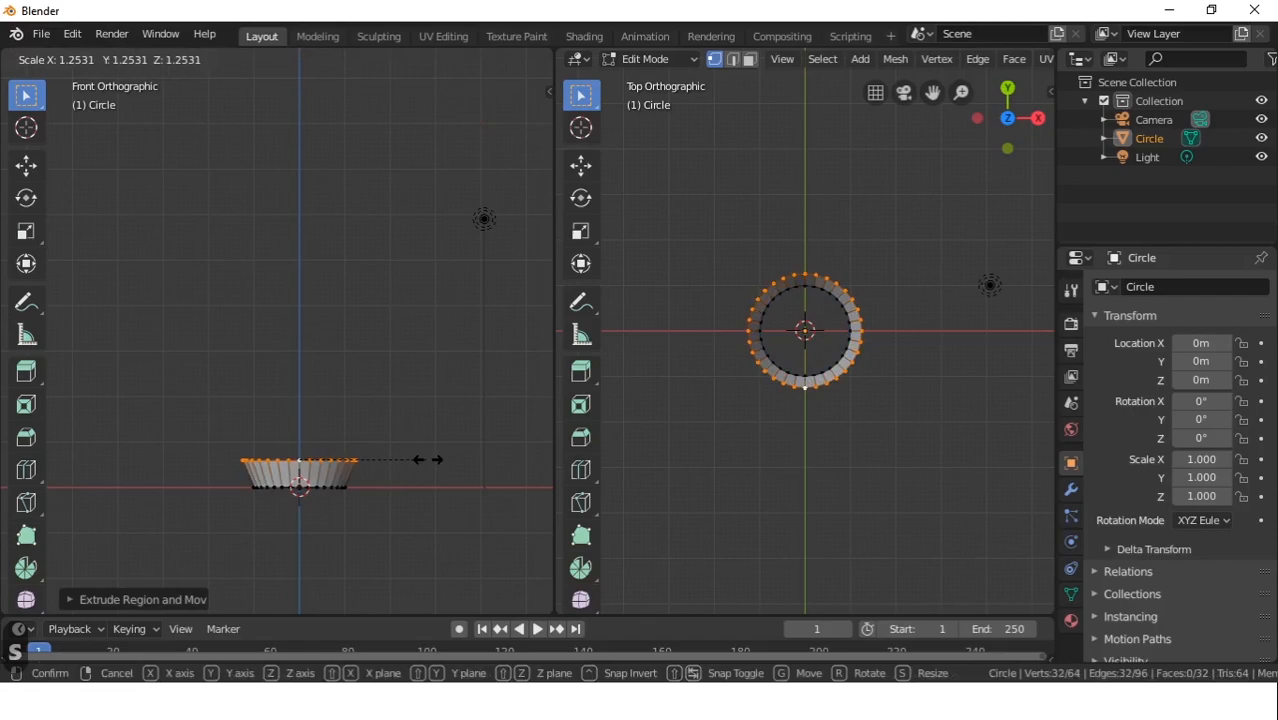
click(427, 459)
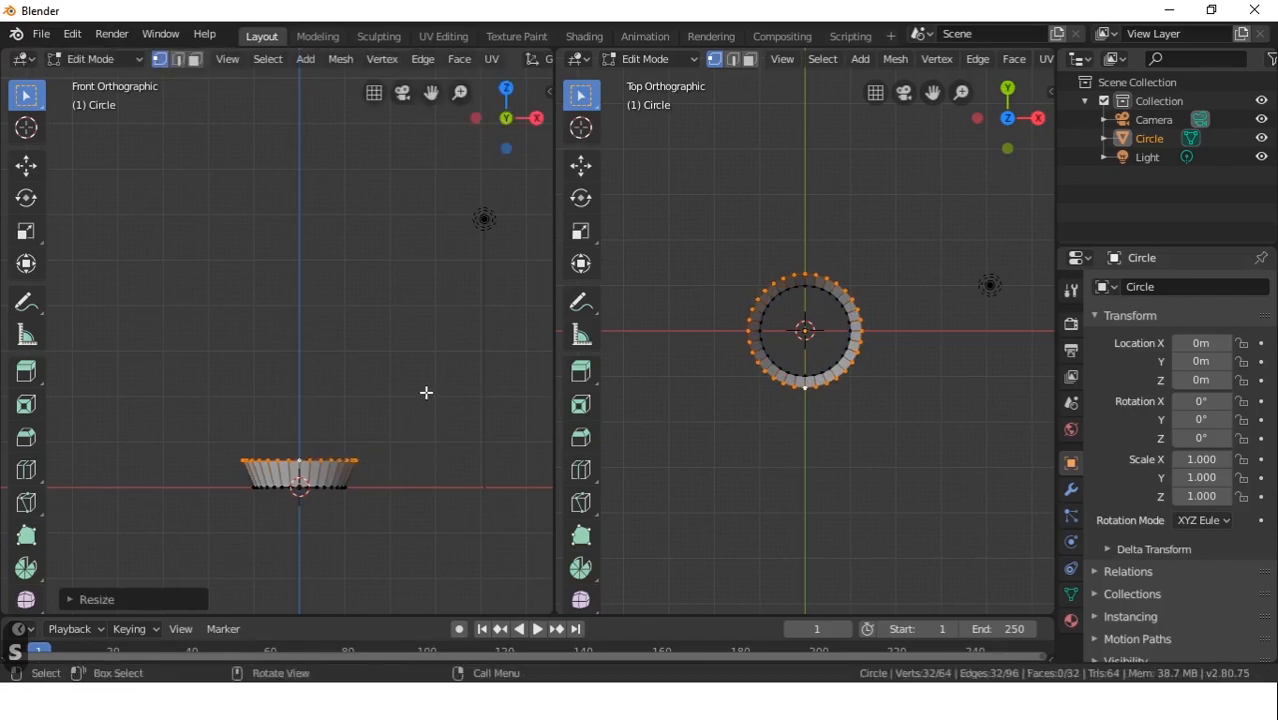
Extrude the top ring about 0.76 m upward along Z and scale the new ring by about 1.15
key(e)
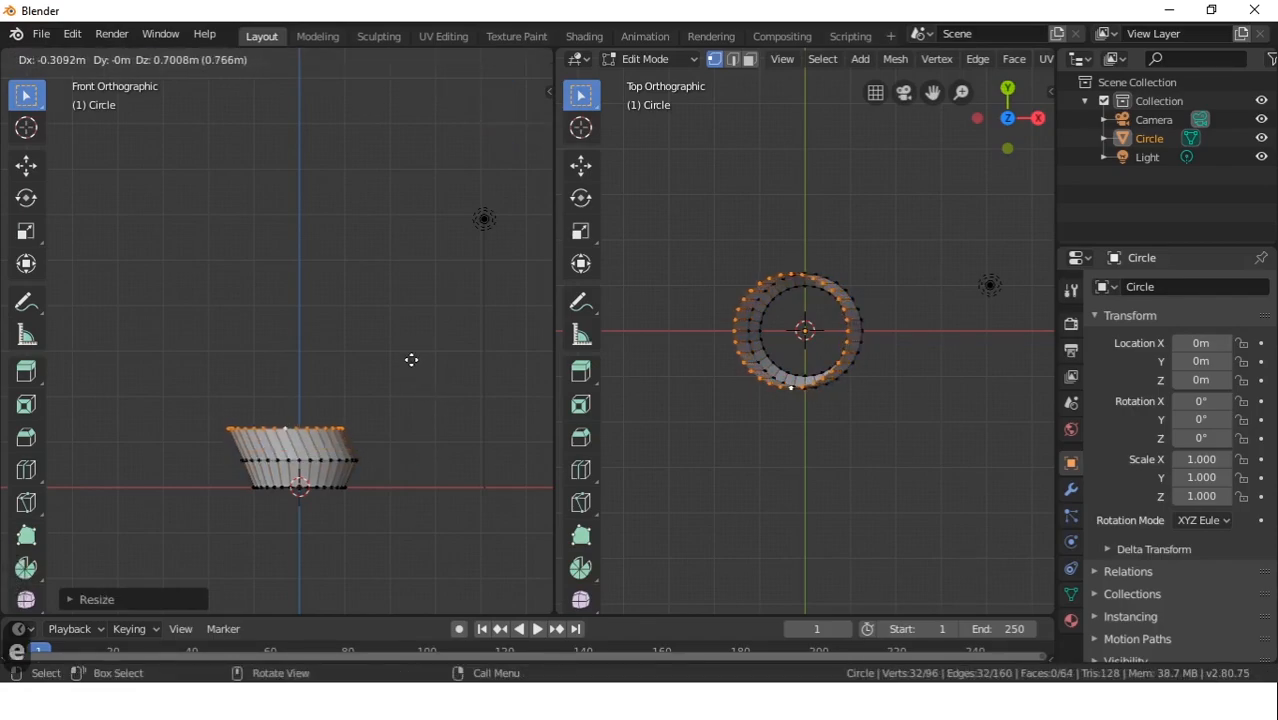
key(z)
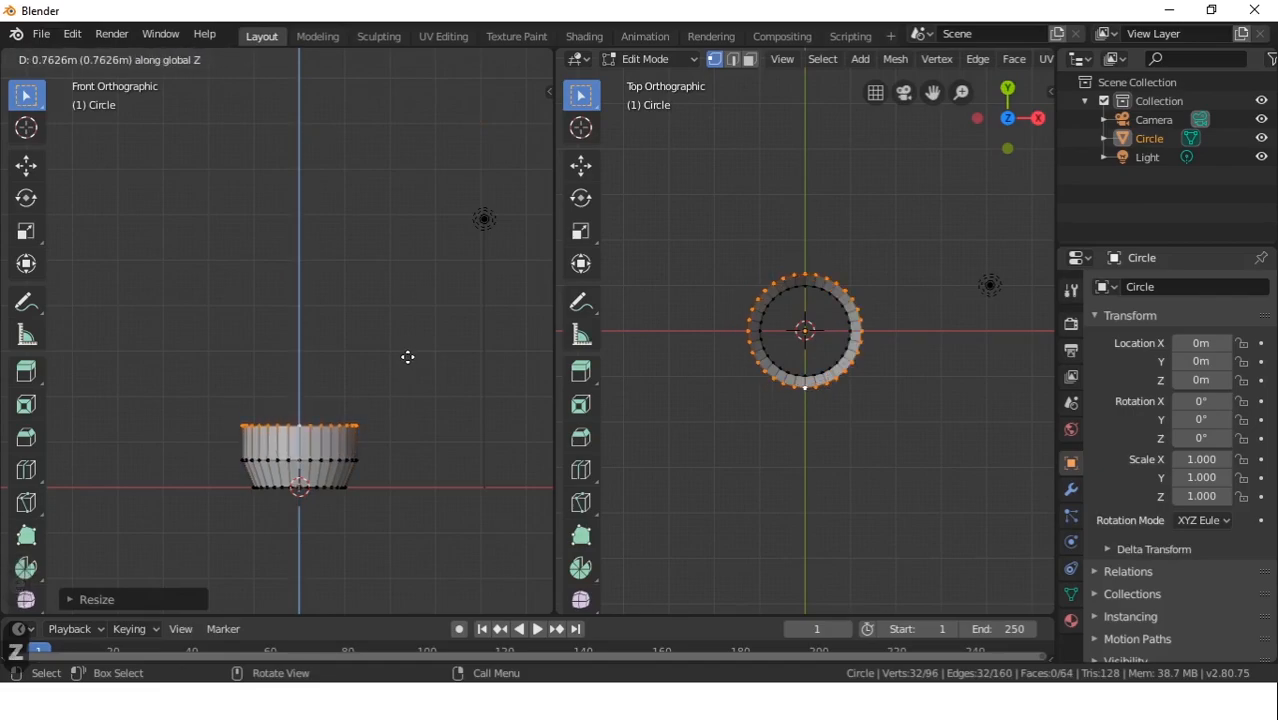
click(408, 357)
key(s)
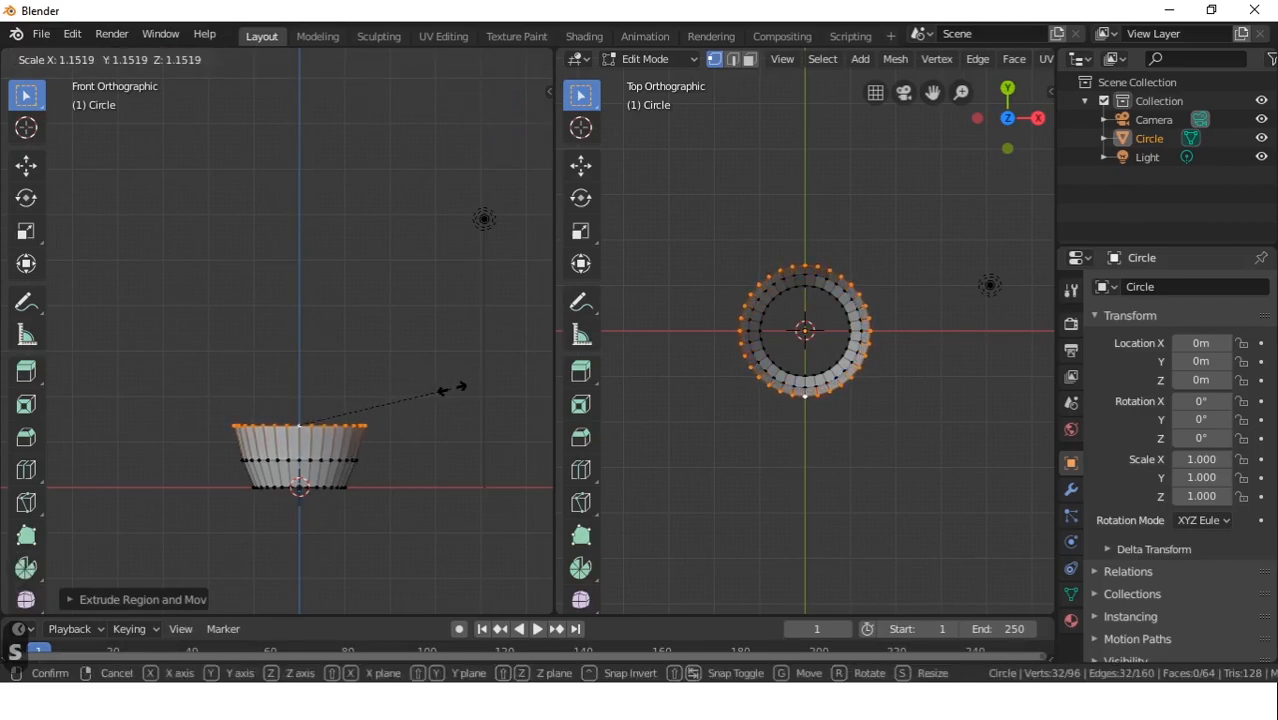
click(452, 388)
Extrude the top ring about 0.9 m upward along Z and scale the new ring by about 1.145
key(e)
key(z)
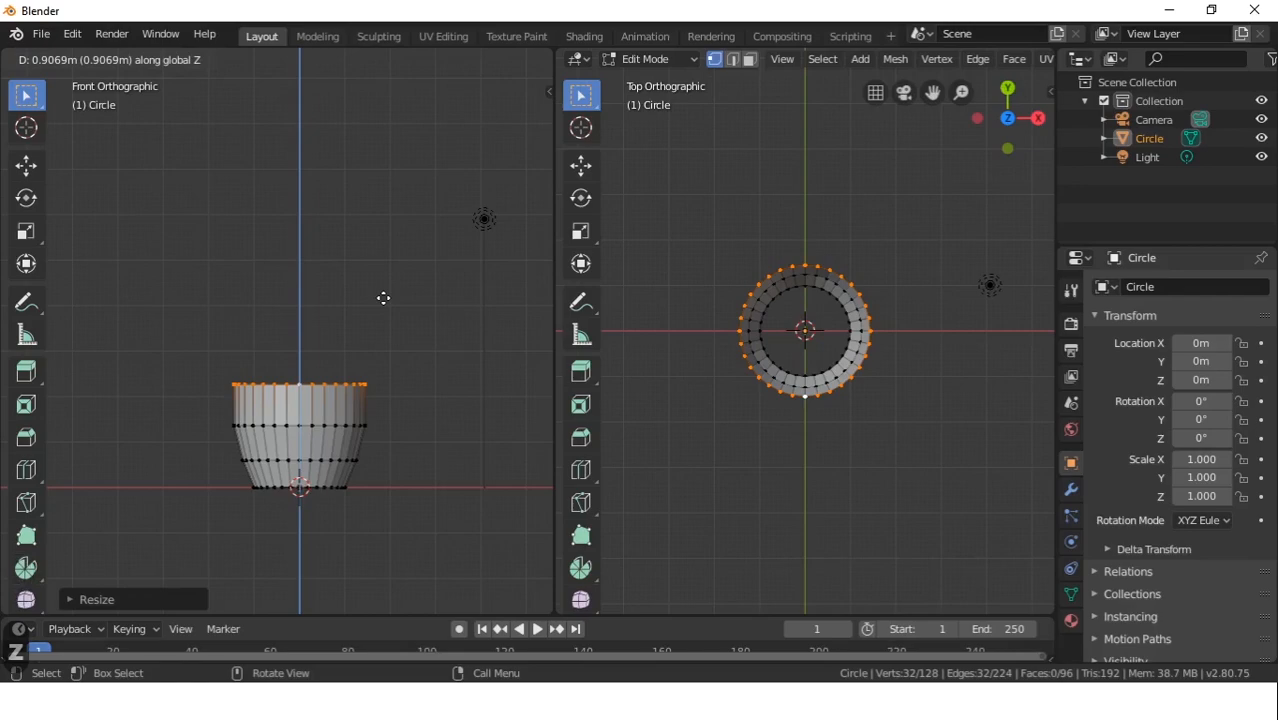
click(384, 298)
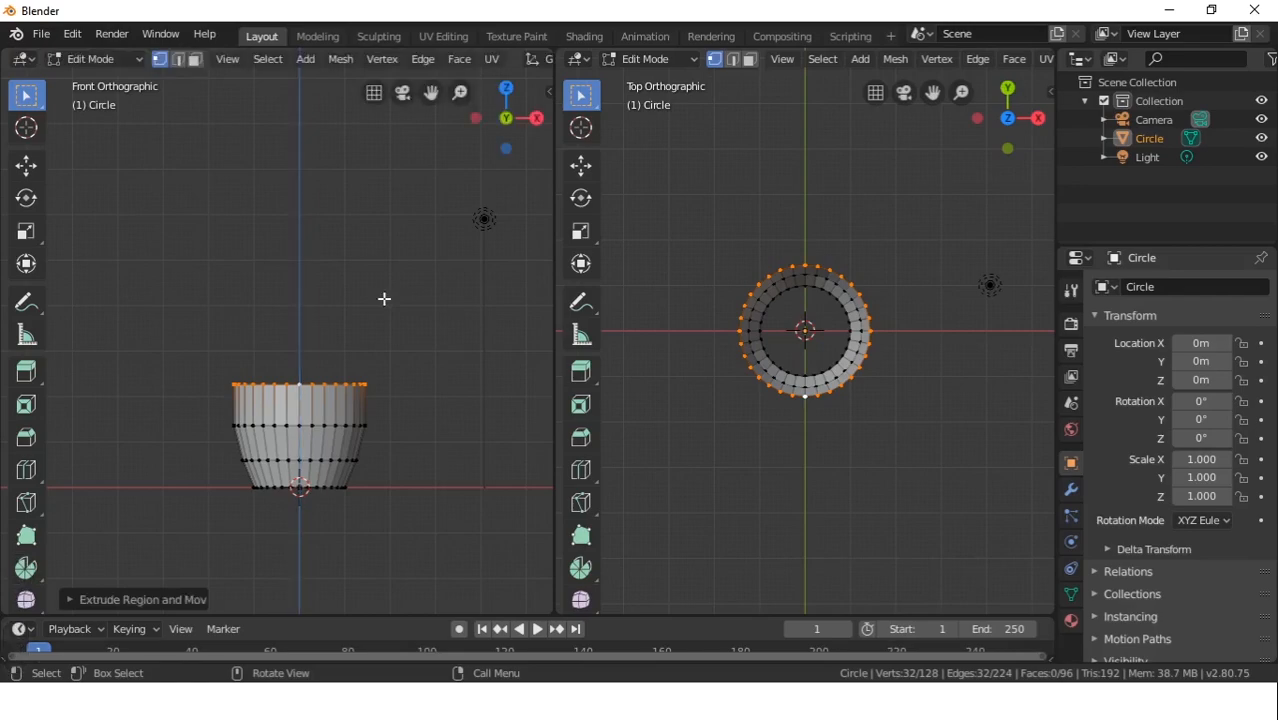
key(s)
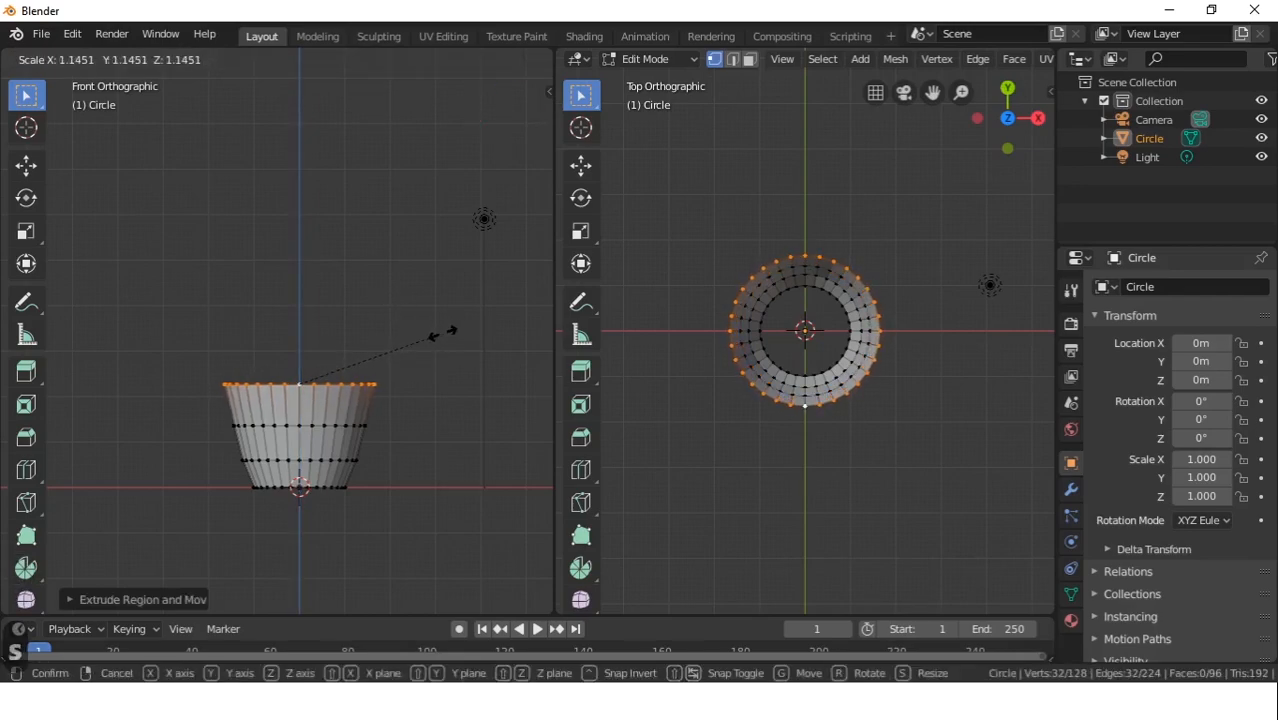
click(441, 332)
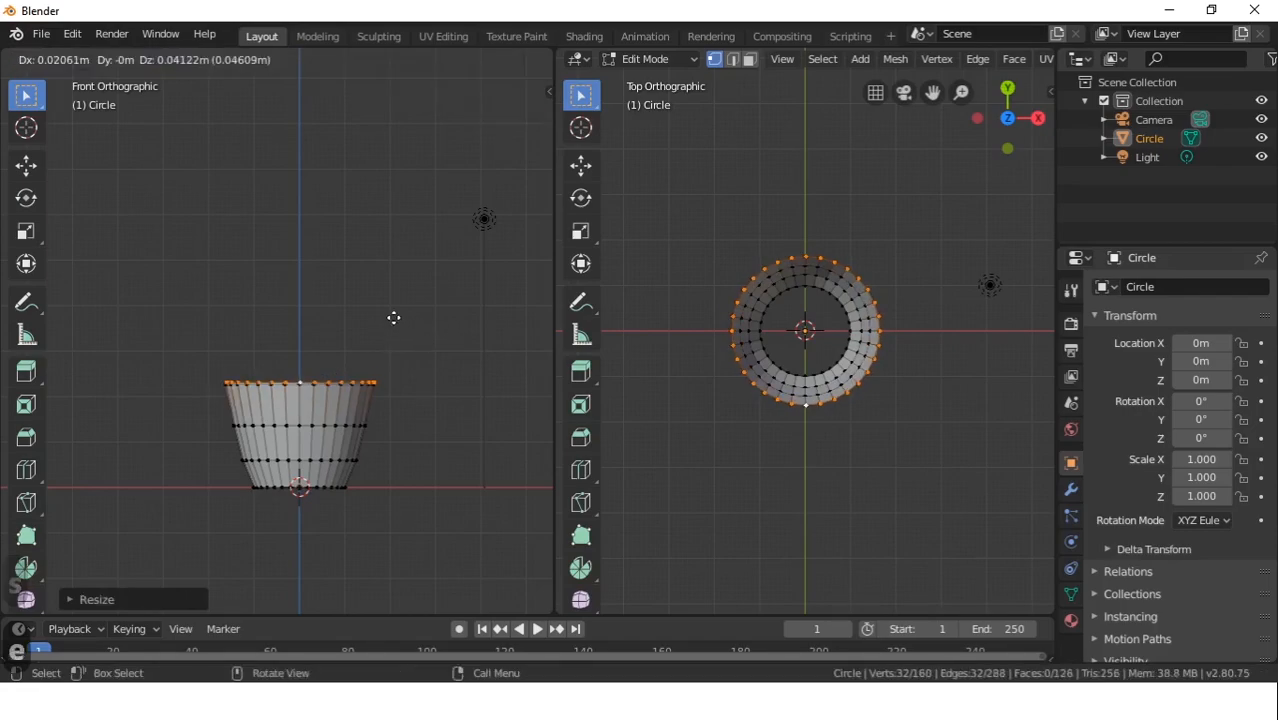
Extrude a taller fourth section from the top ring along Z and scale the new ring by about 1.07
key(e)
key(z)
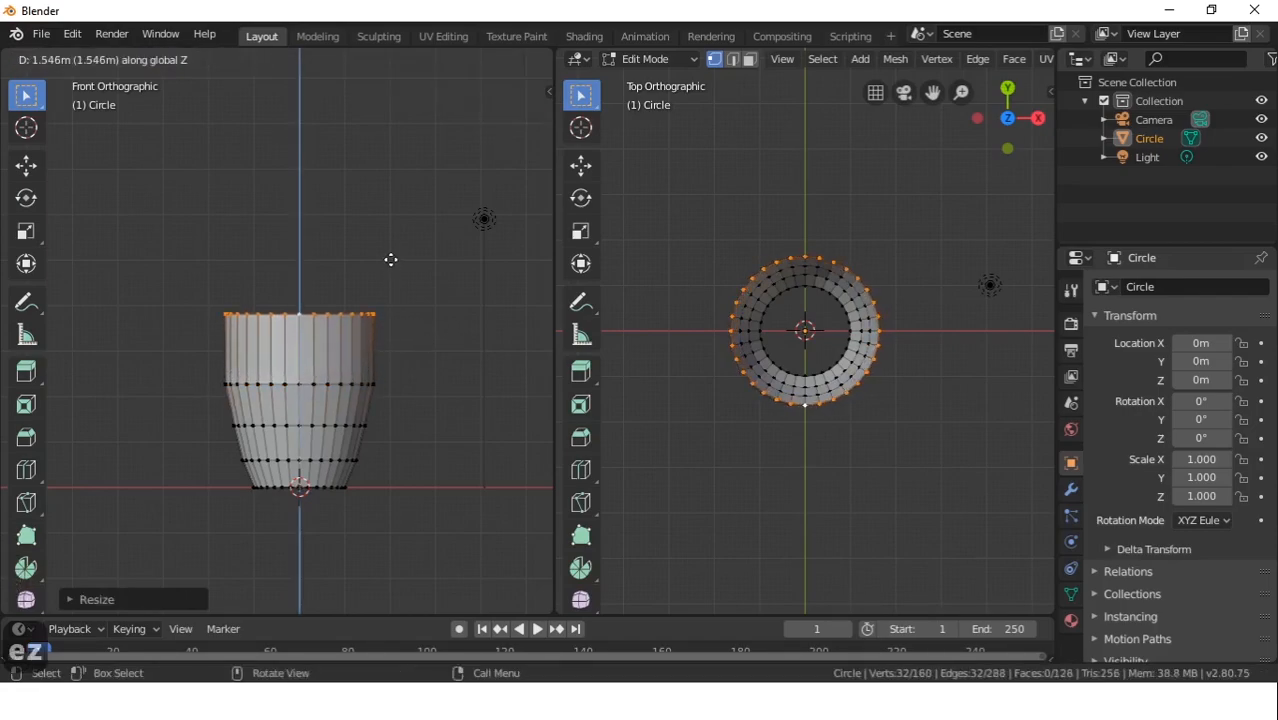
click(386, 266)
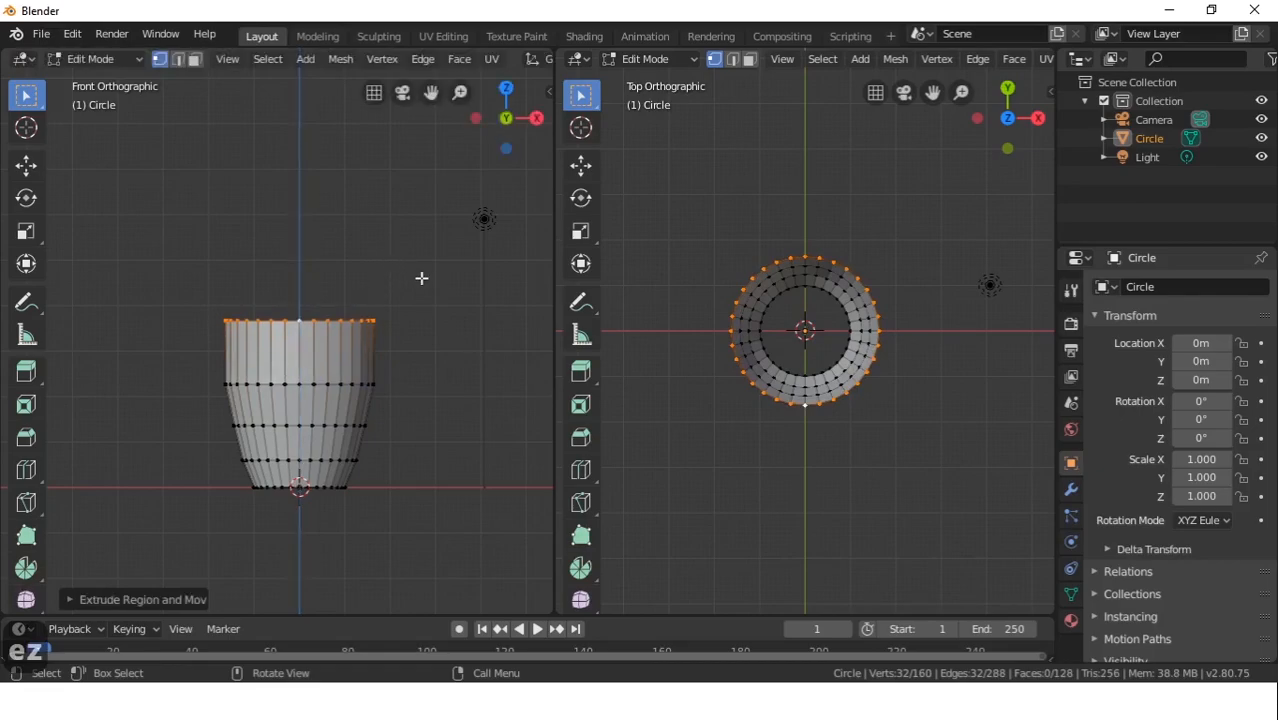
key(s)
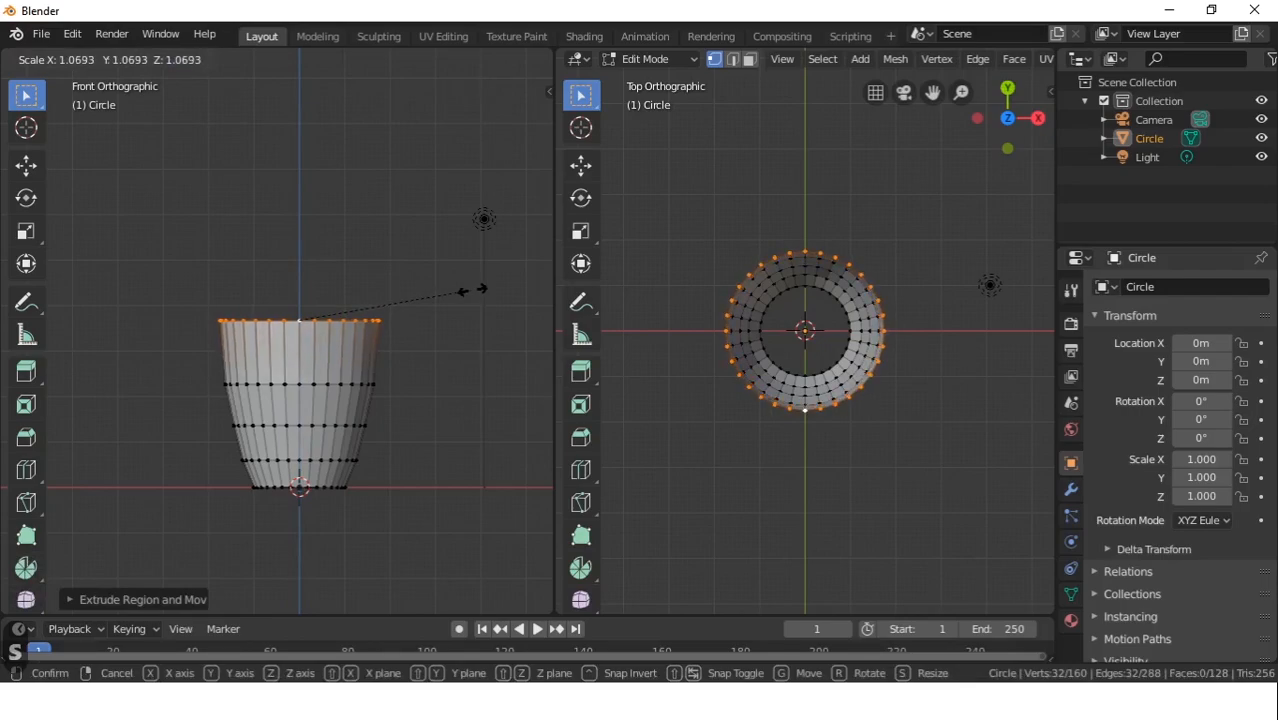
click(473, 289)
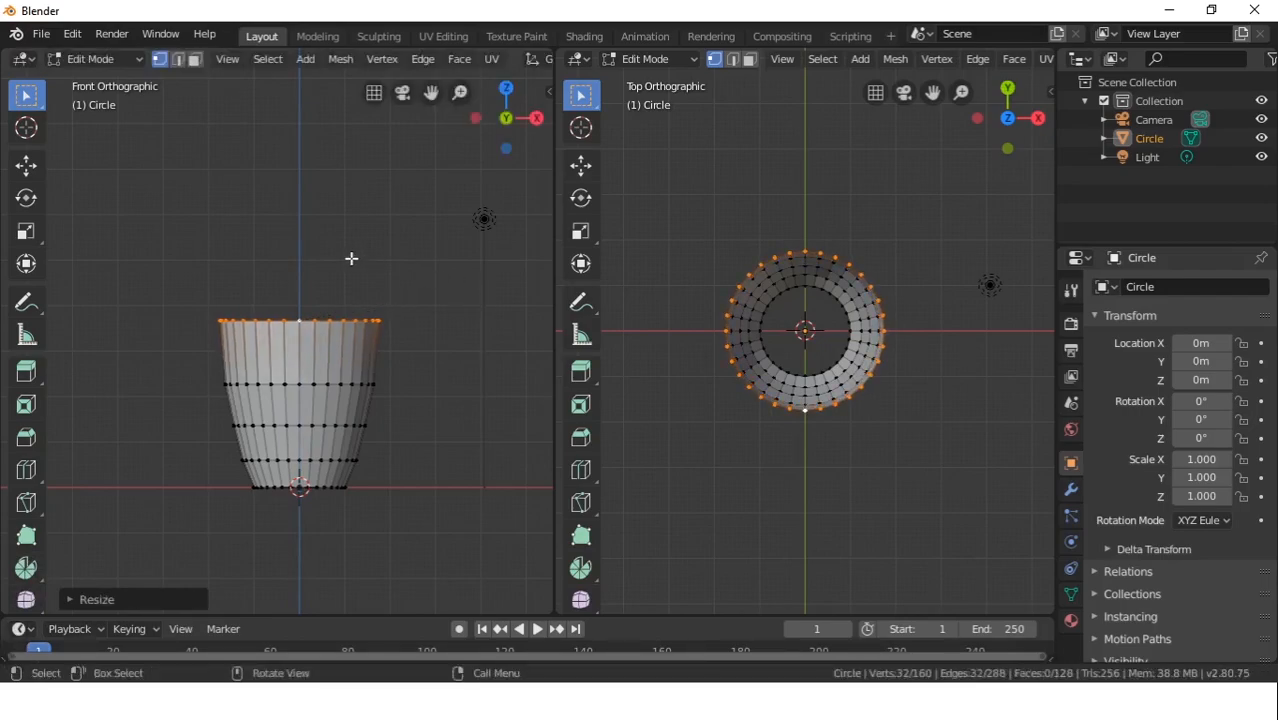
key(e)
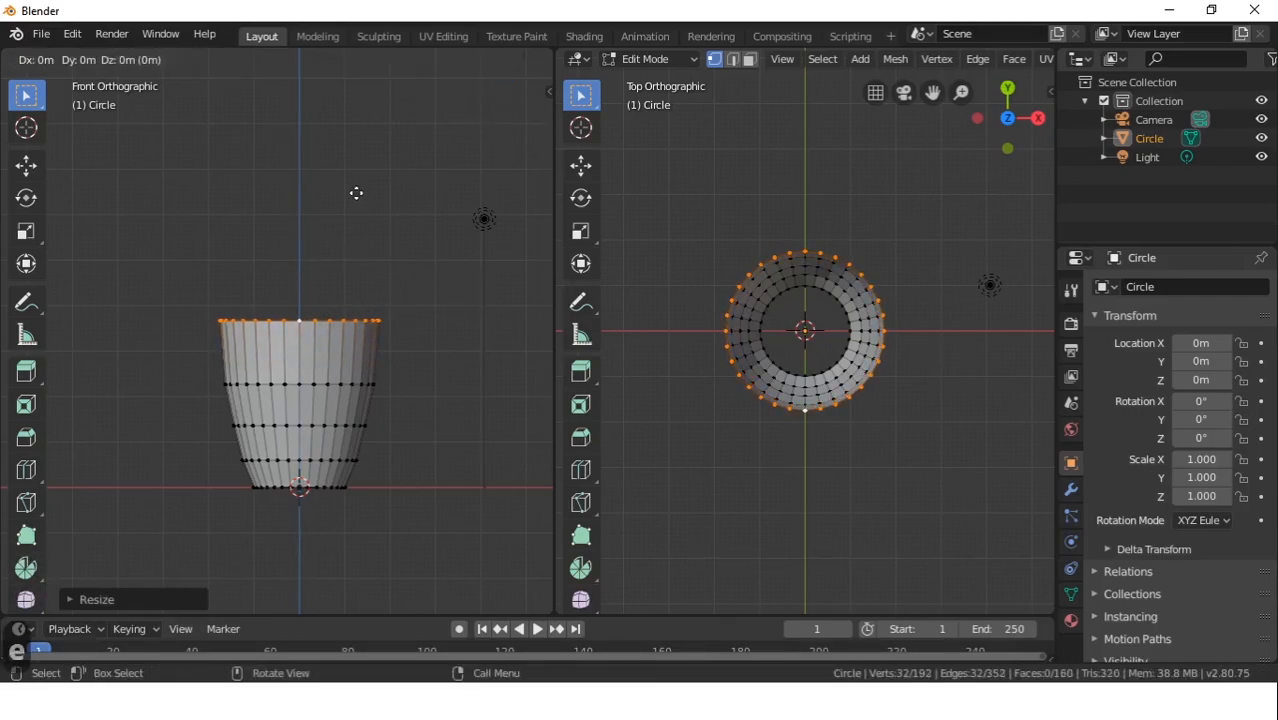
key(z)
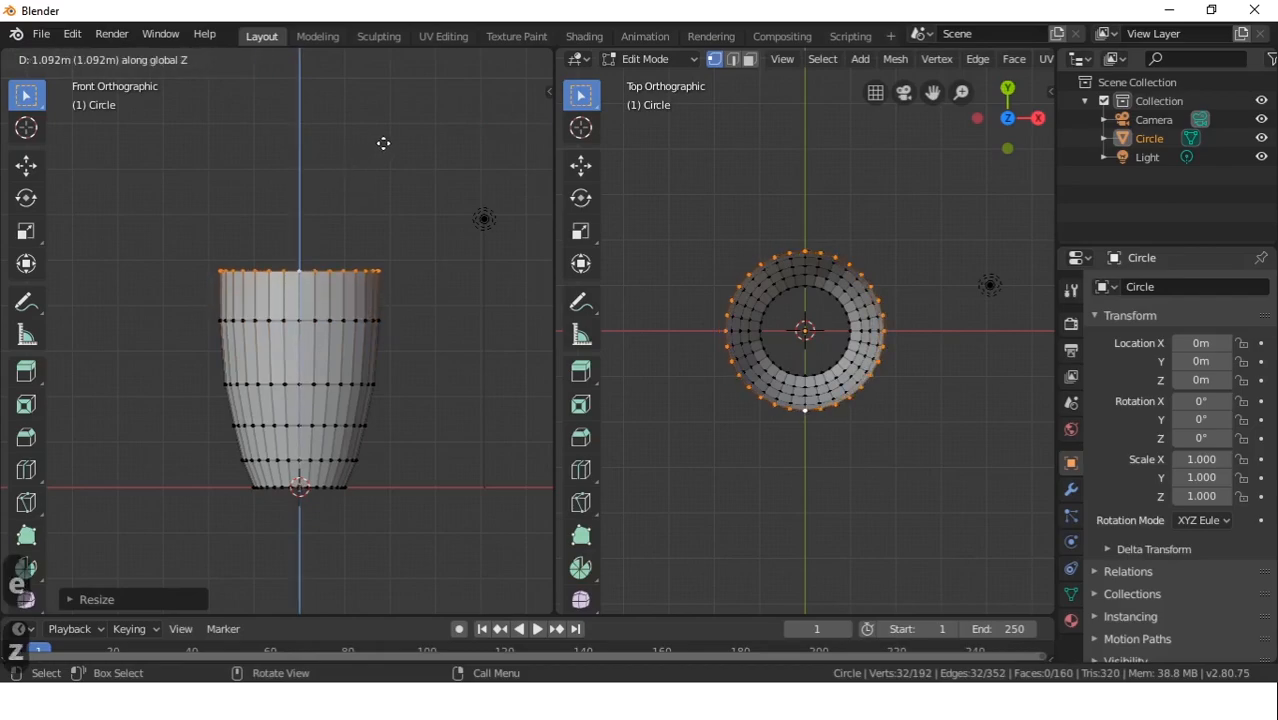
right_click(383, 145)
key(s)
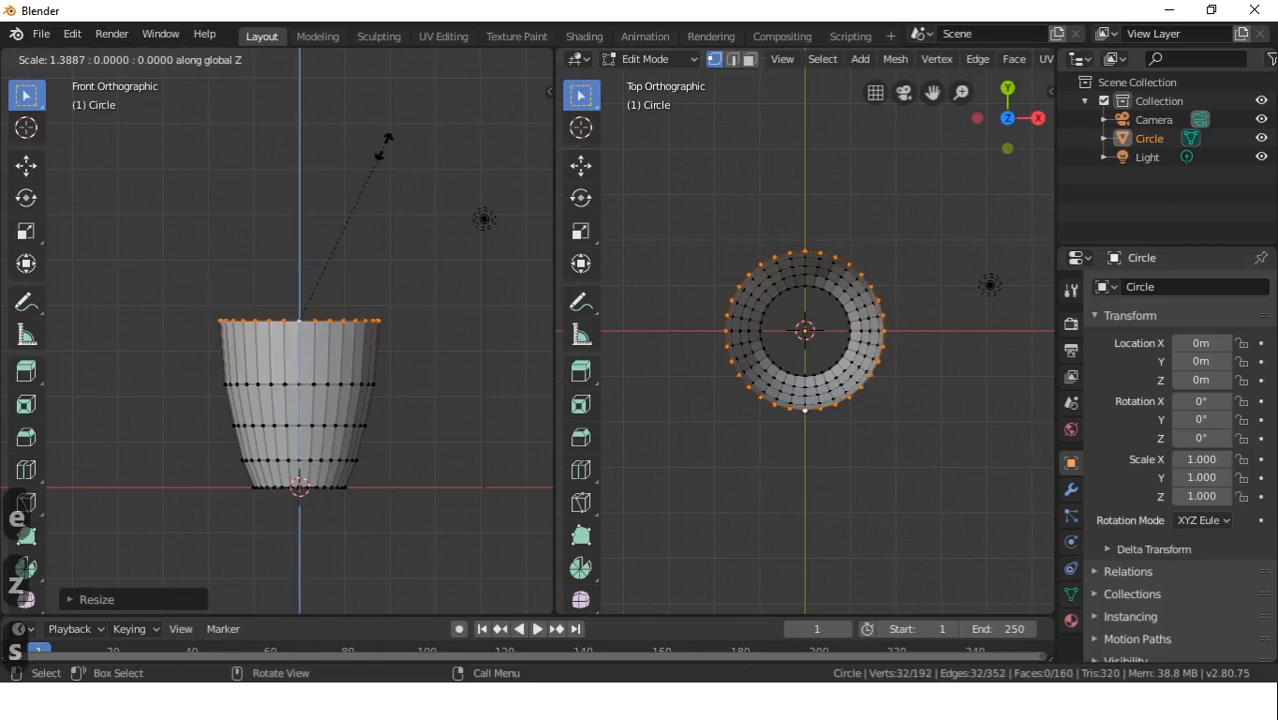
key(z)
click(352, 176)
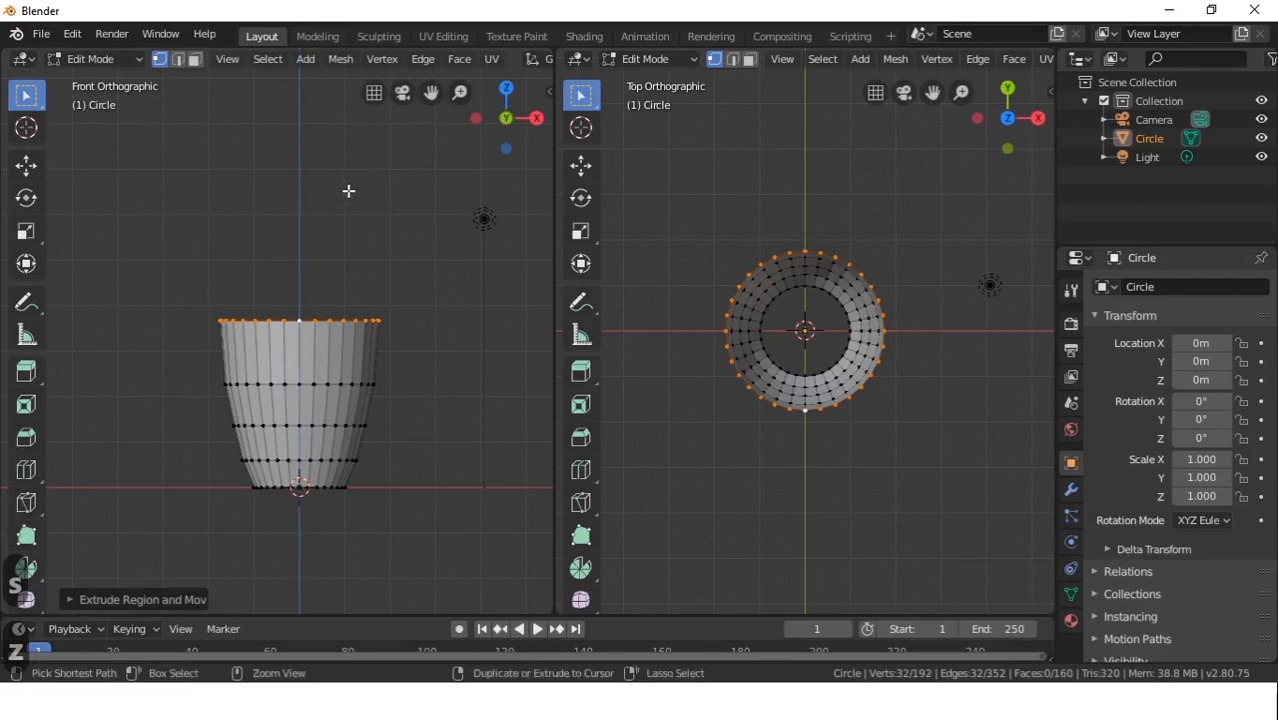
key(ctrl+z)
Extrude the top ring about 1.65 m upward along Z and narrow it by scaling about 0.74, readjusted by about 1.11
key(e)
key(z)
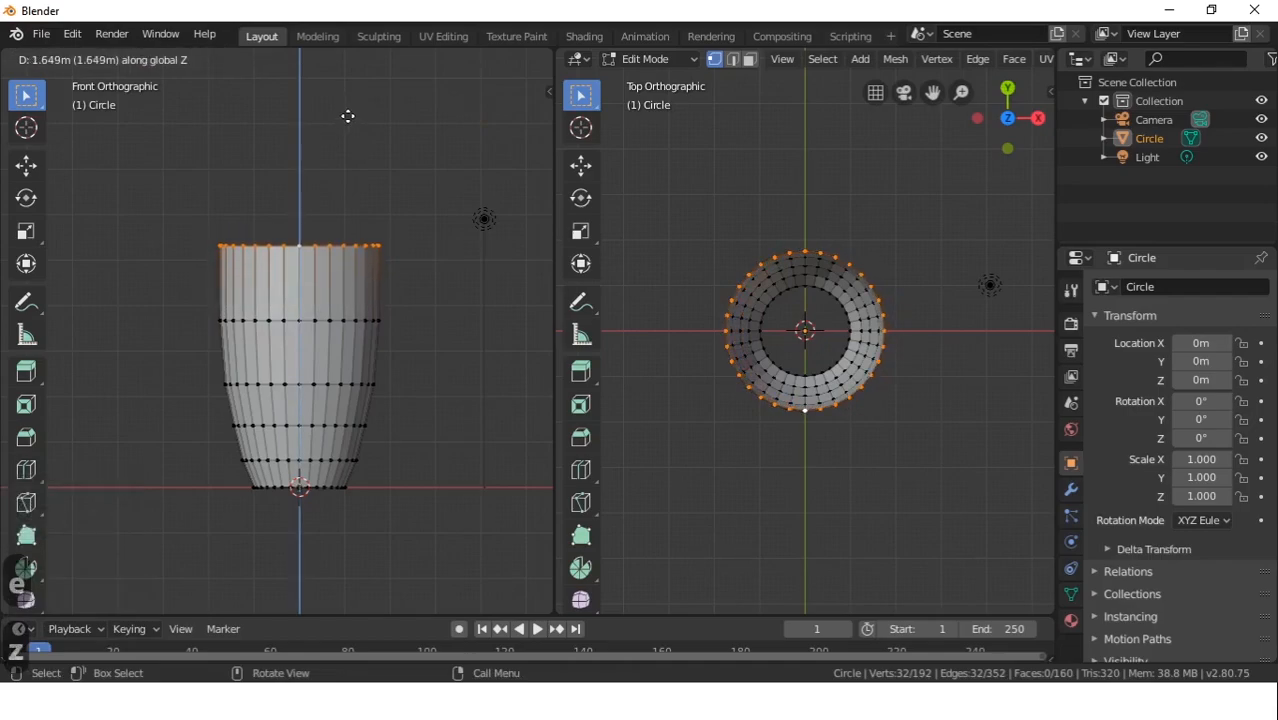
click(347, 116)
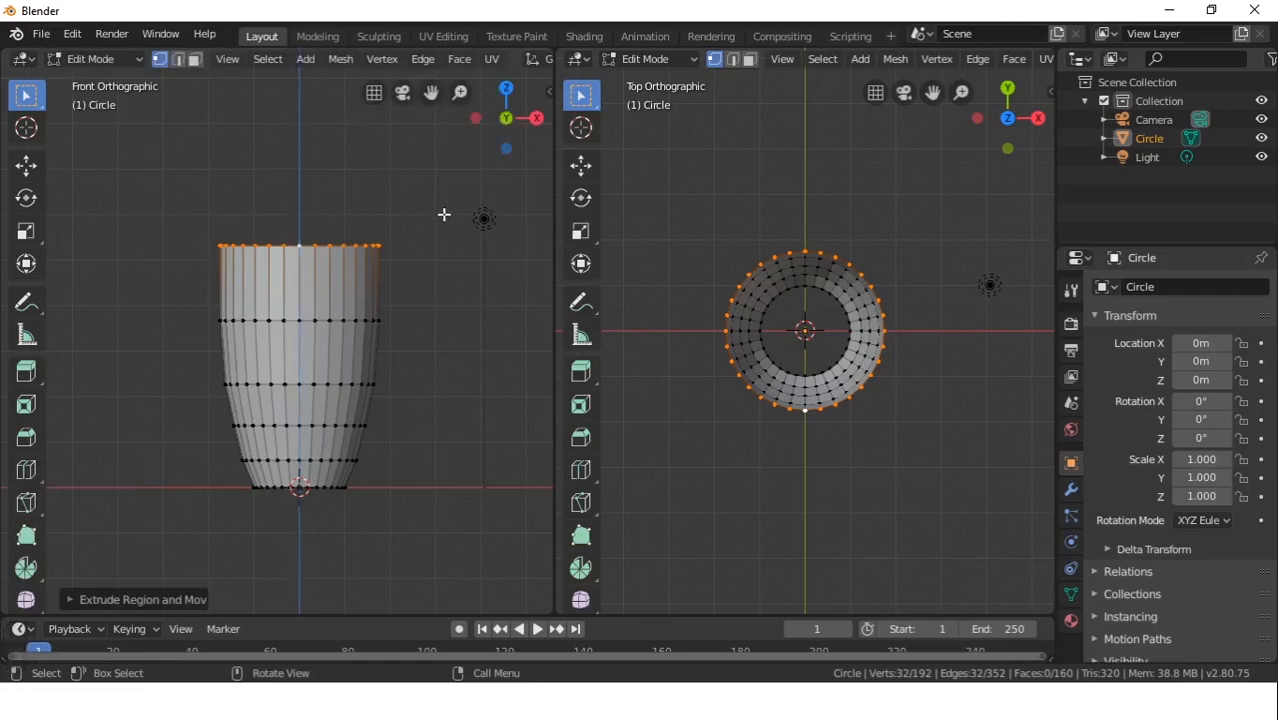
key(s)
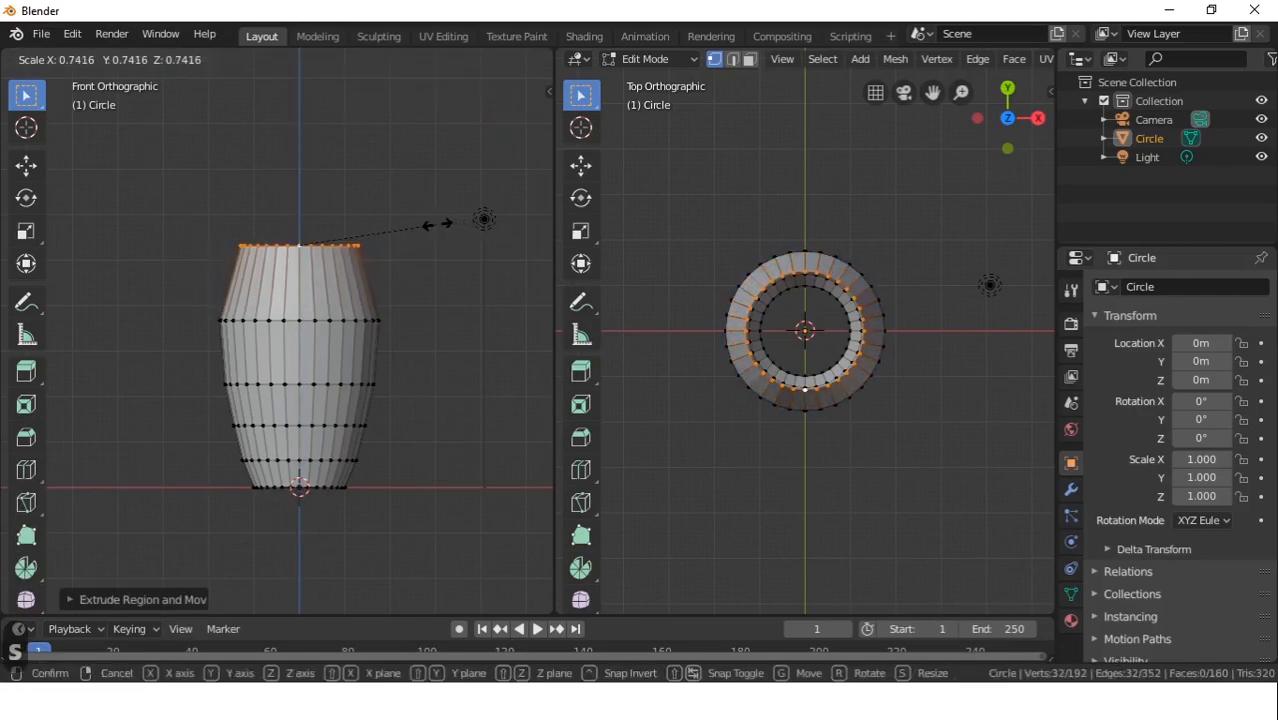
click(437, 224)
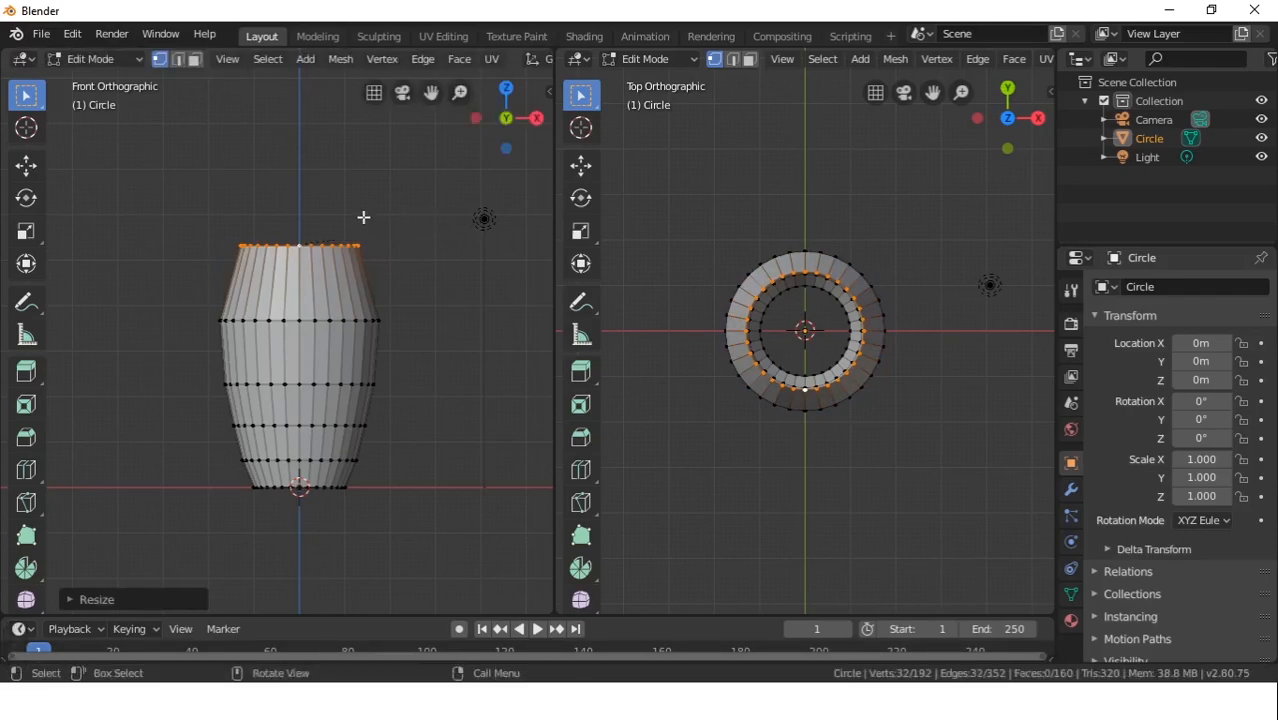
key(s)
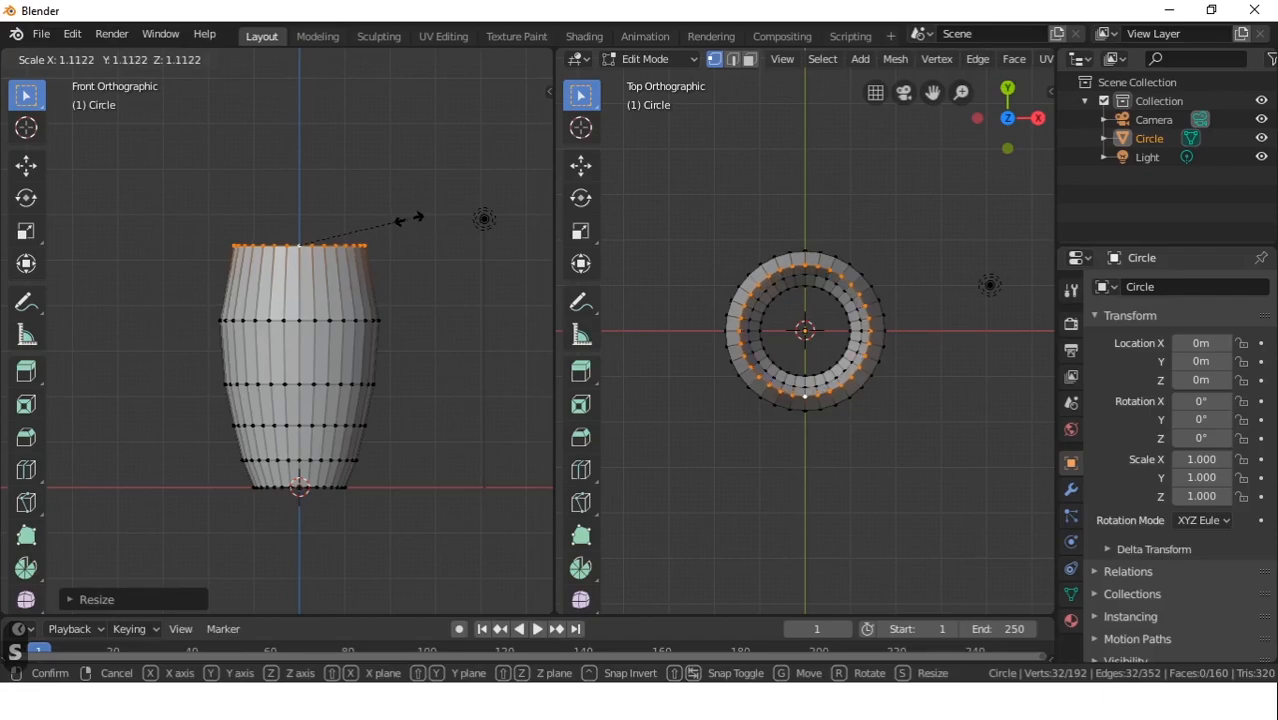
click(408, 219)
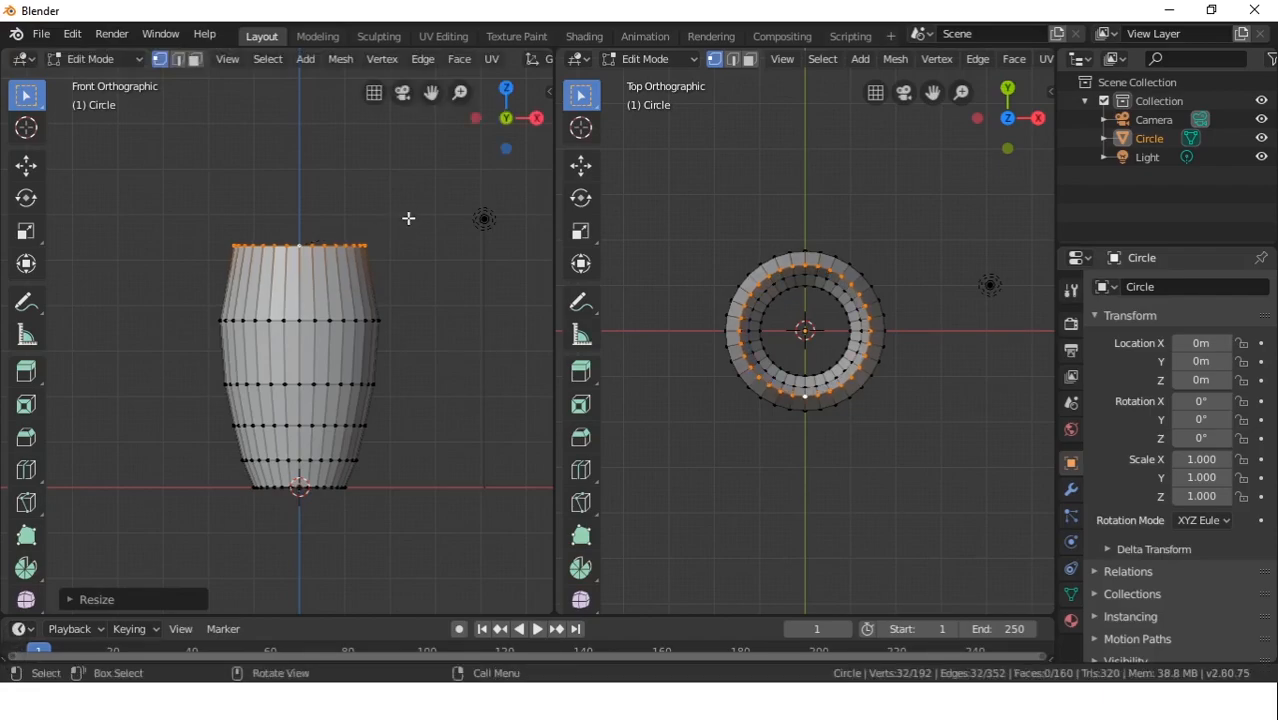
Extrude the narrowed top ring straight up along Z to form a section slightly shorter than the one below
shift+middle_drag(392, 204, 395, 316)
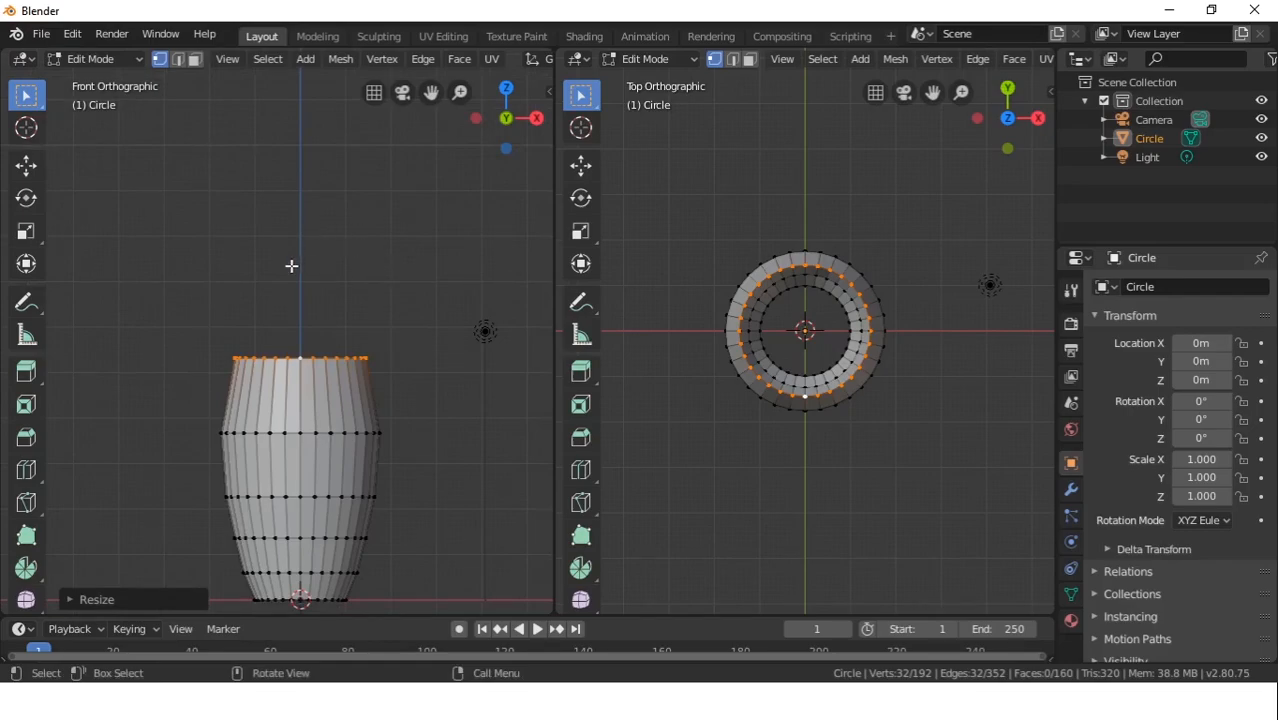
key(e)
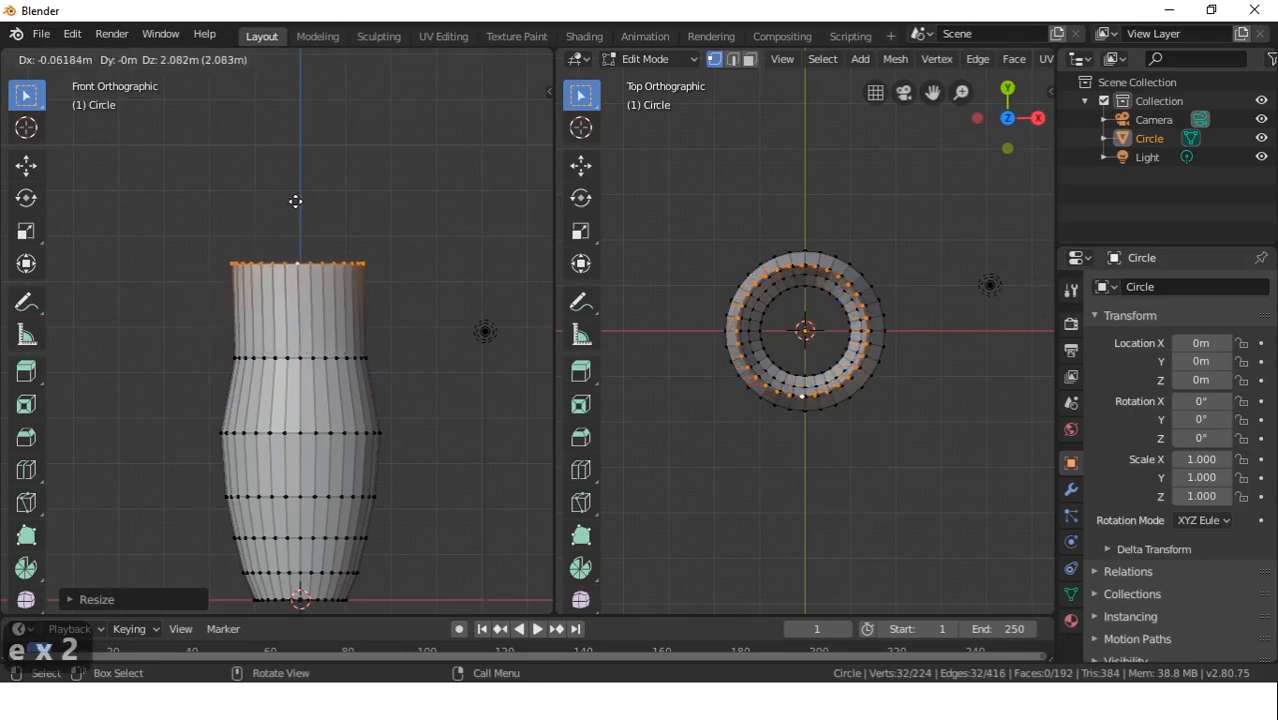
key(z)
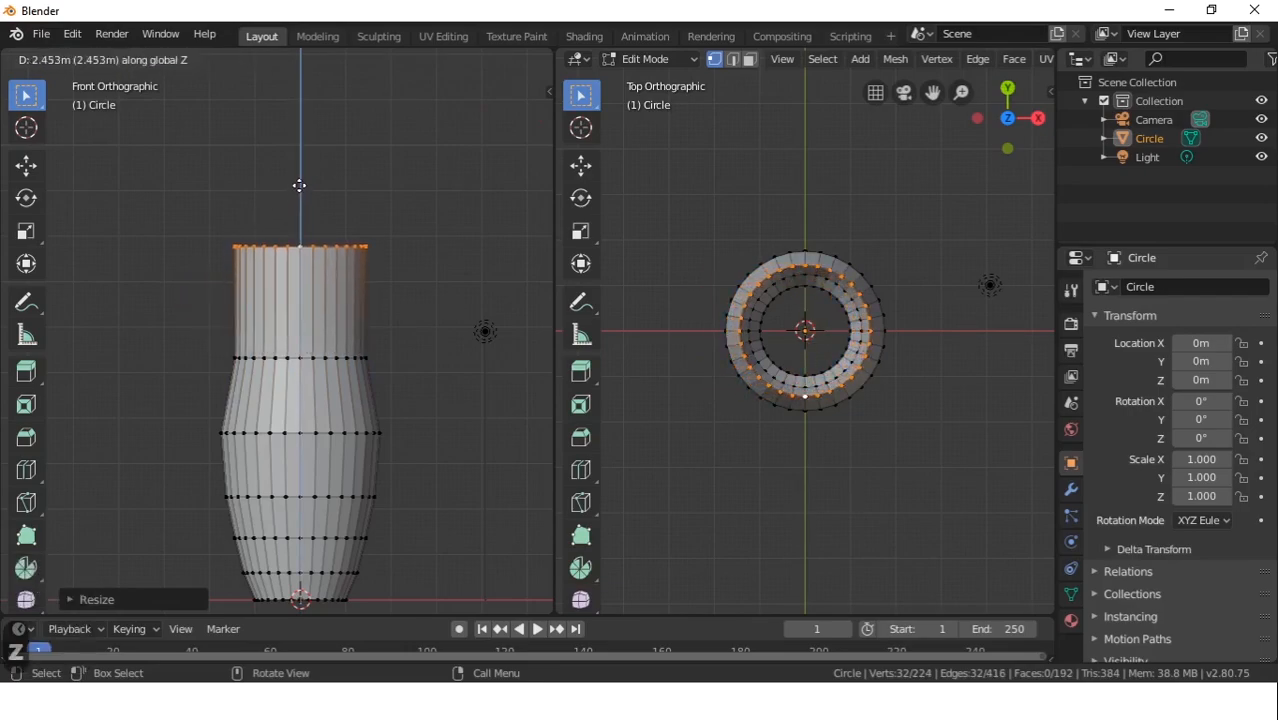
click(300, 232)
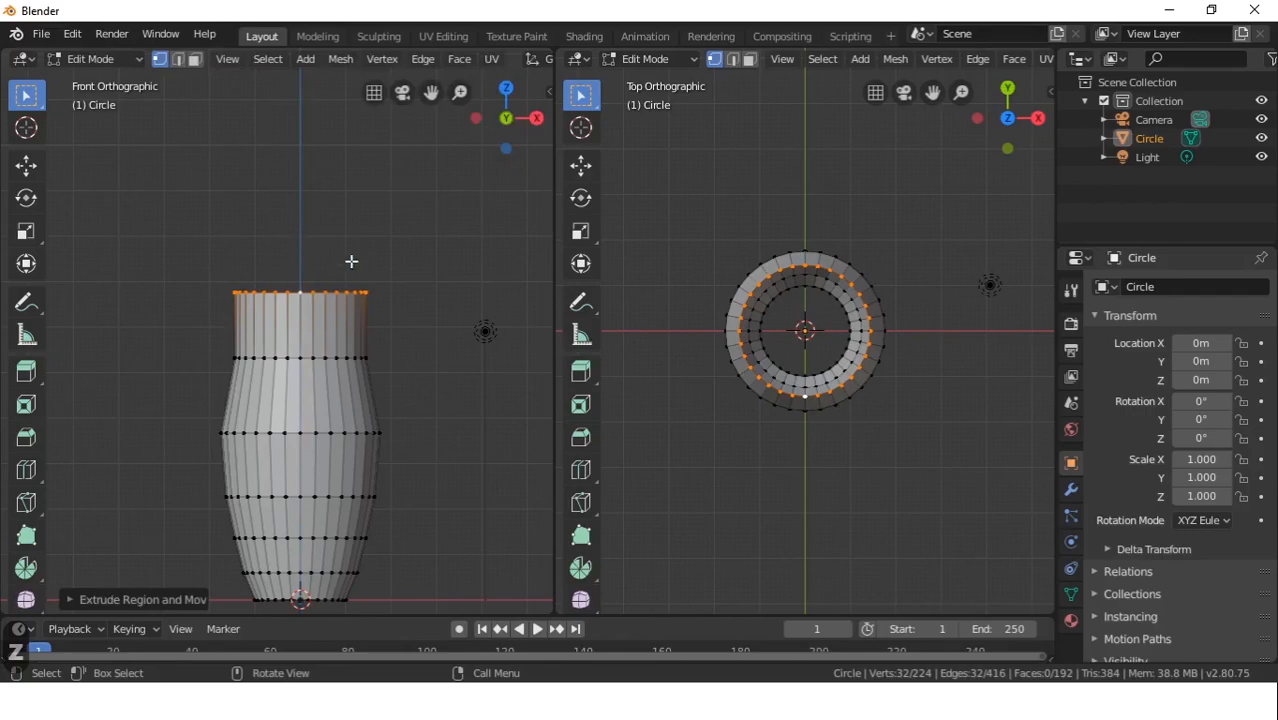
Narrow the top ring to slightly under two thirds of its size, then extrude it about 1.38 m upward along Z
key(s)
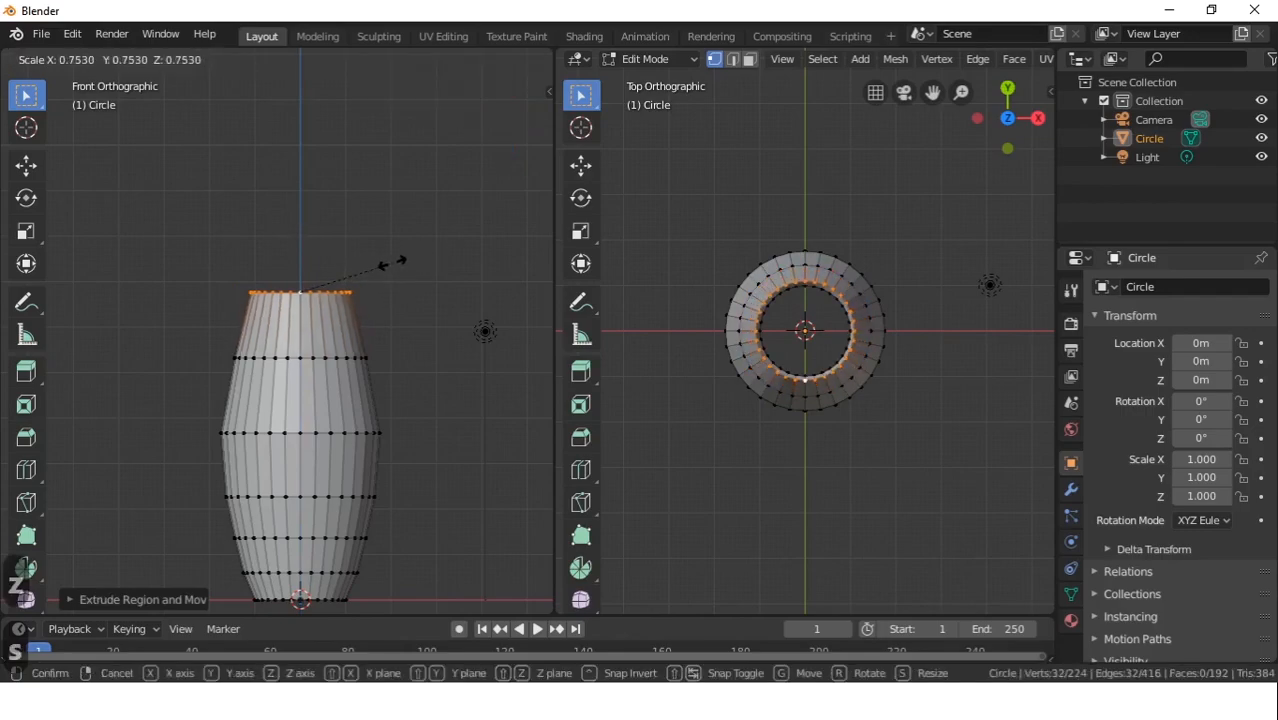
click(378, 272)
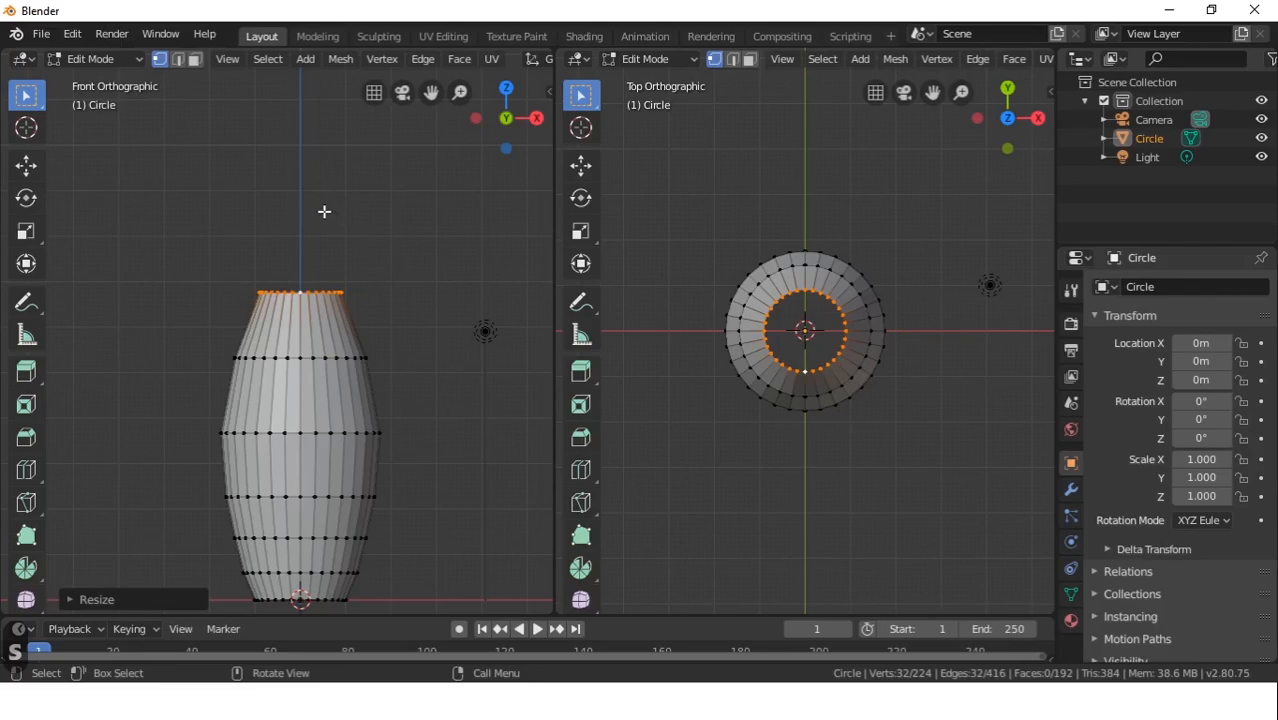
key(e)
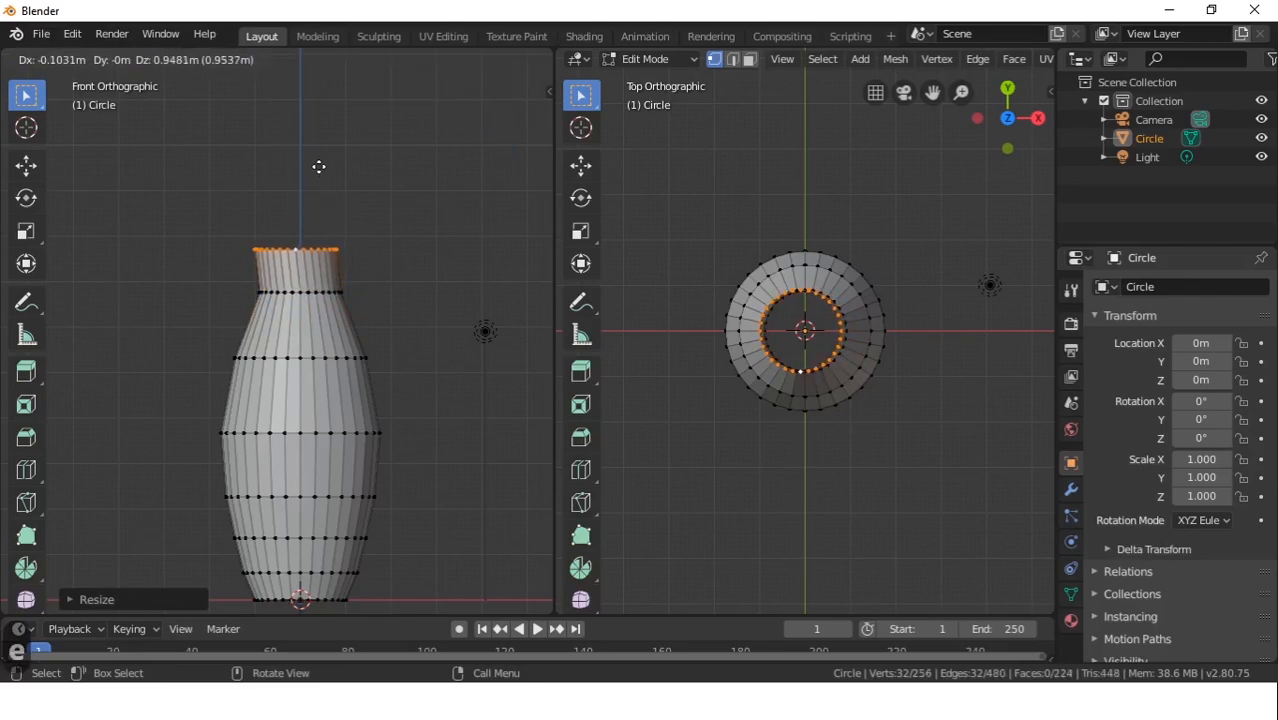
key(z)
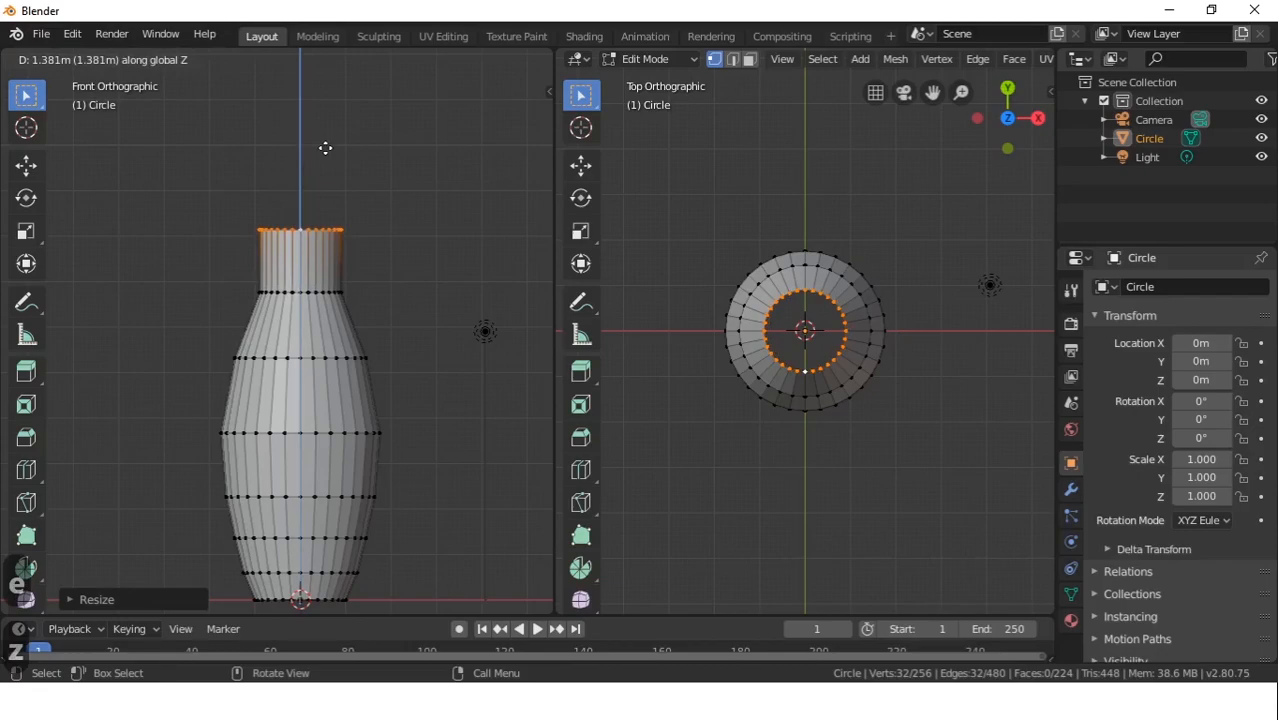
click(325, 148)
Scale the top ring down to roughly three quarters and extrude it about 0.93 m upward along Z
key(s)
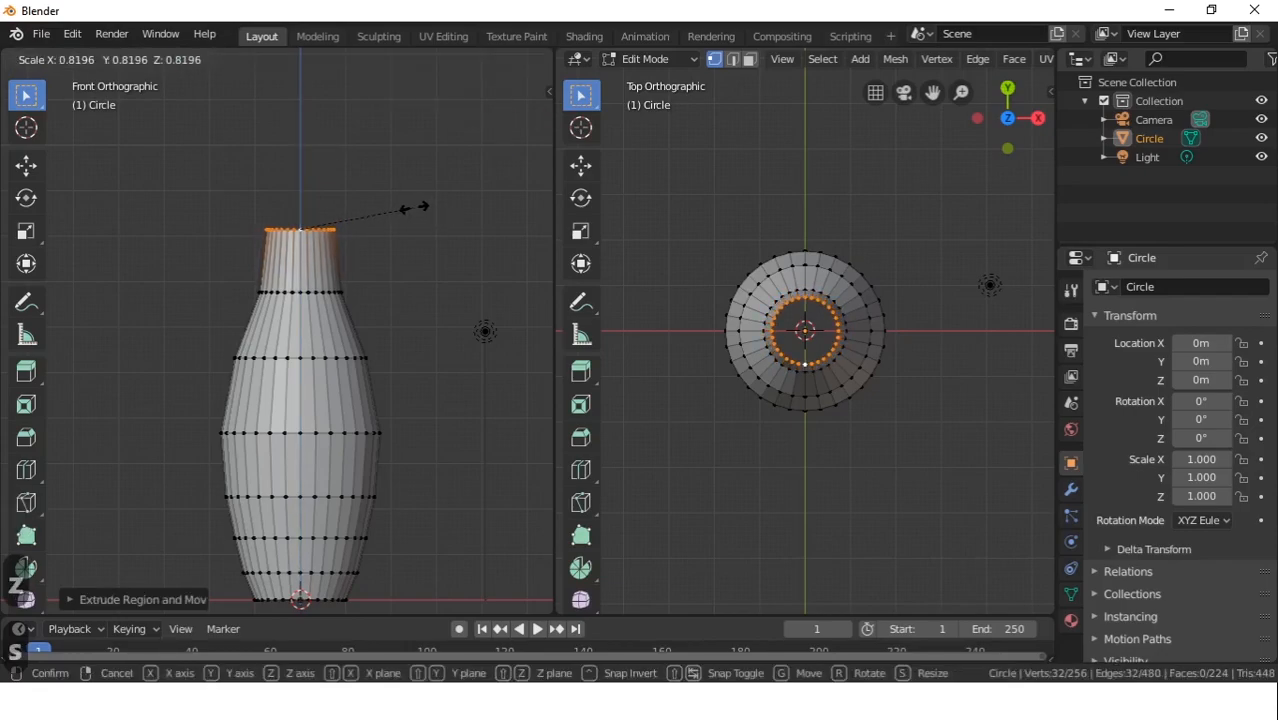
click(396, 194)
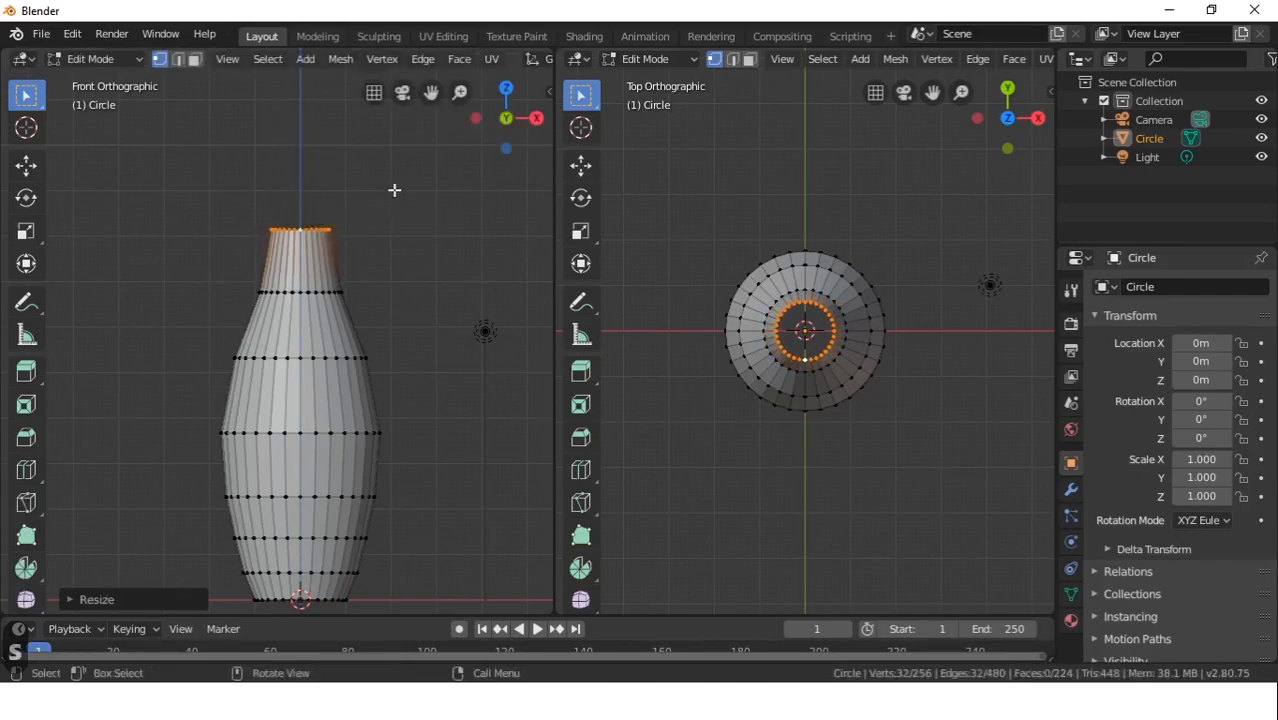
key(e)
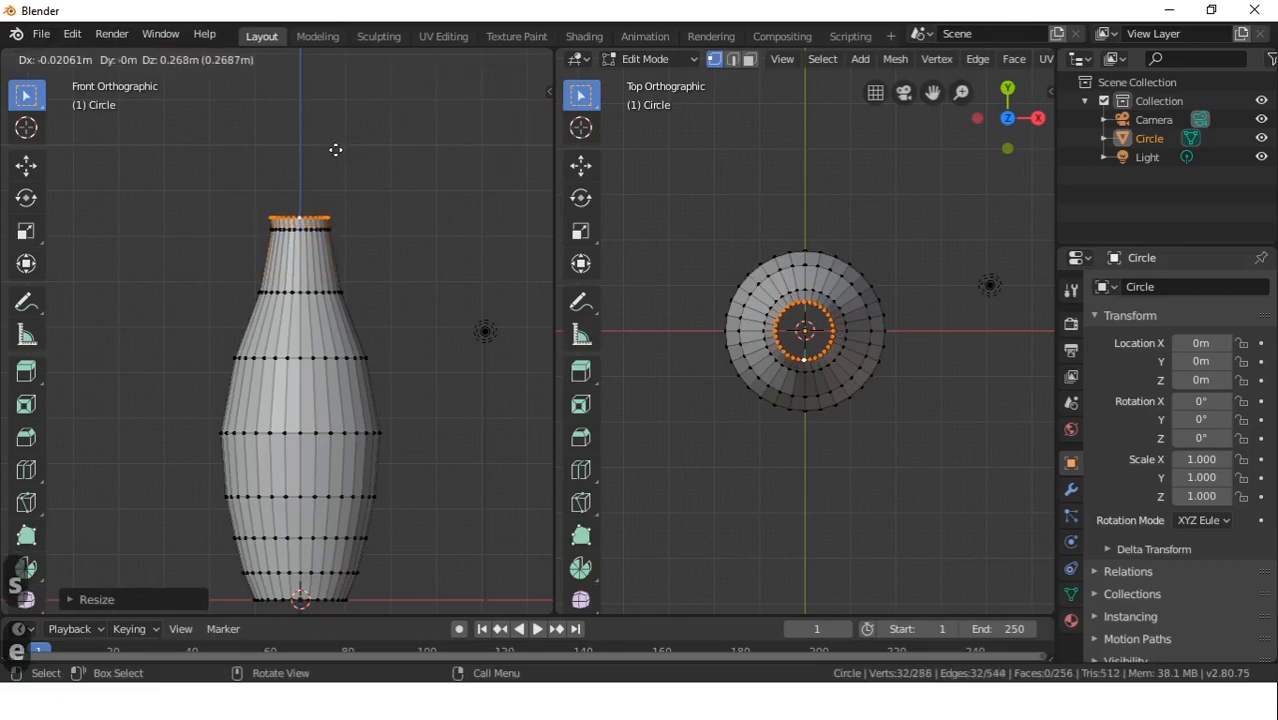
key(z)
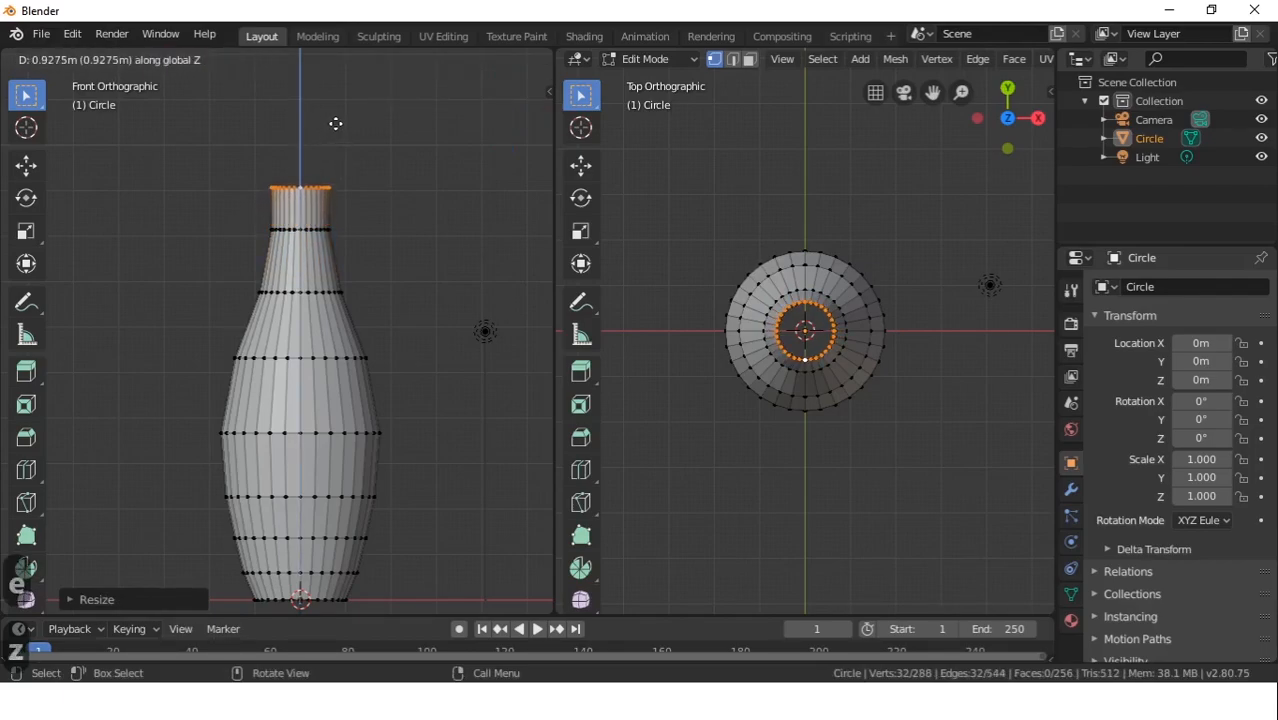
click(336, 123)
Scale the top ring by about 0.87 and extrude it about 1.07 m upward along Z to lengthen the neck
key(s)
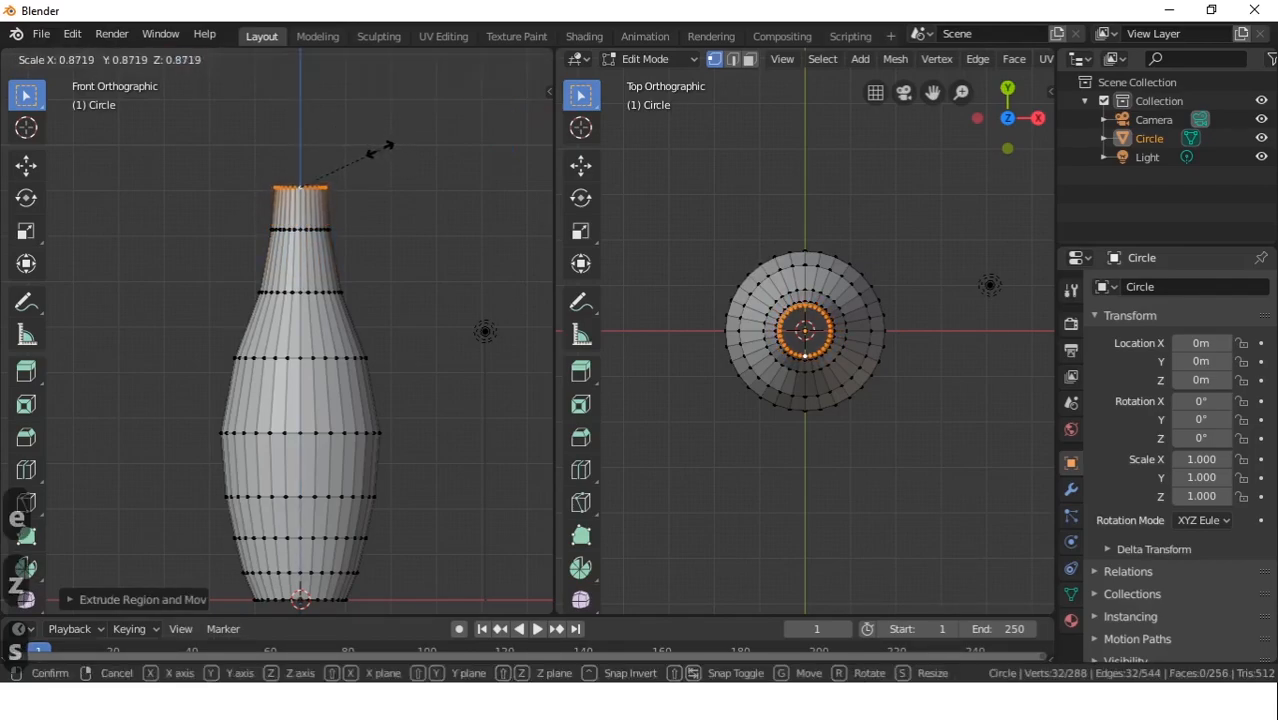
click(377, 167)
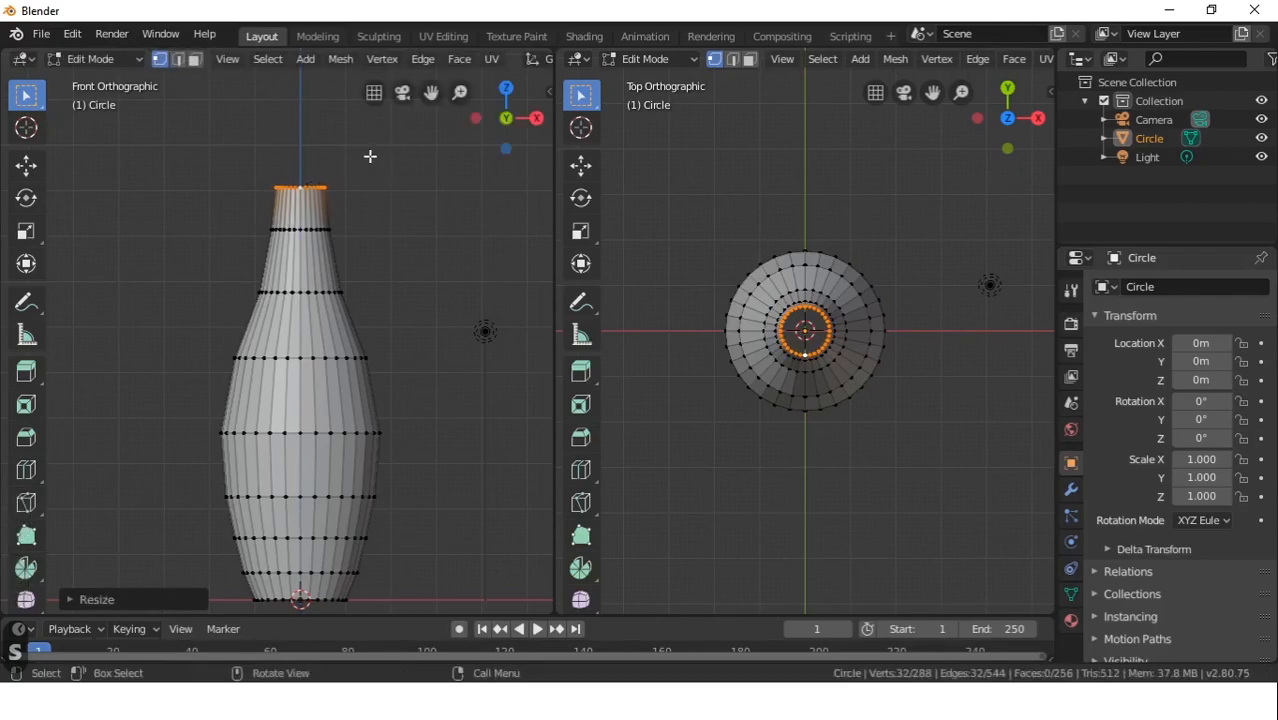
key(e)
key(z)
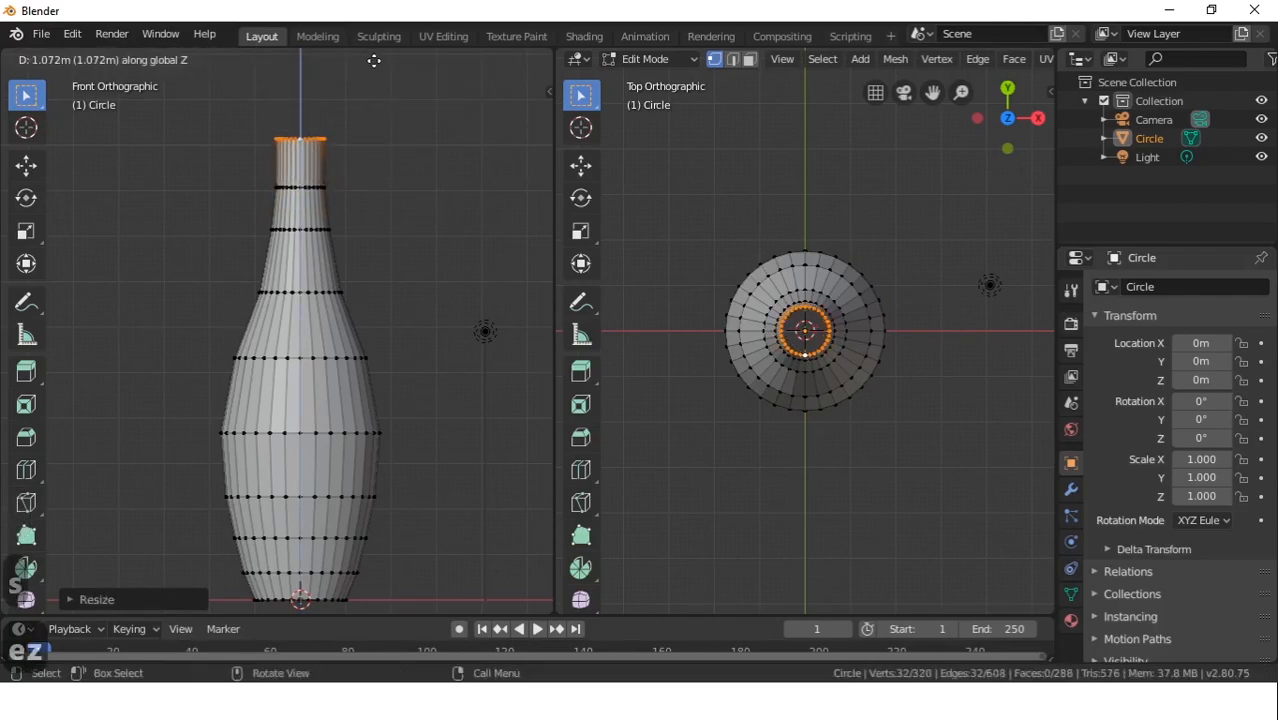
click(374, 60)
Widen the top ring by scaling about 1.3 and extrude it about 0.9 m upward along Z
key(s)
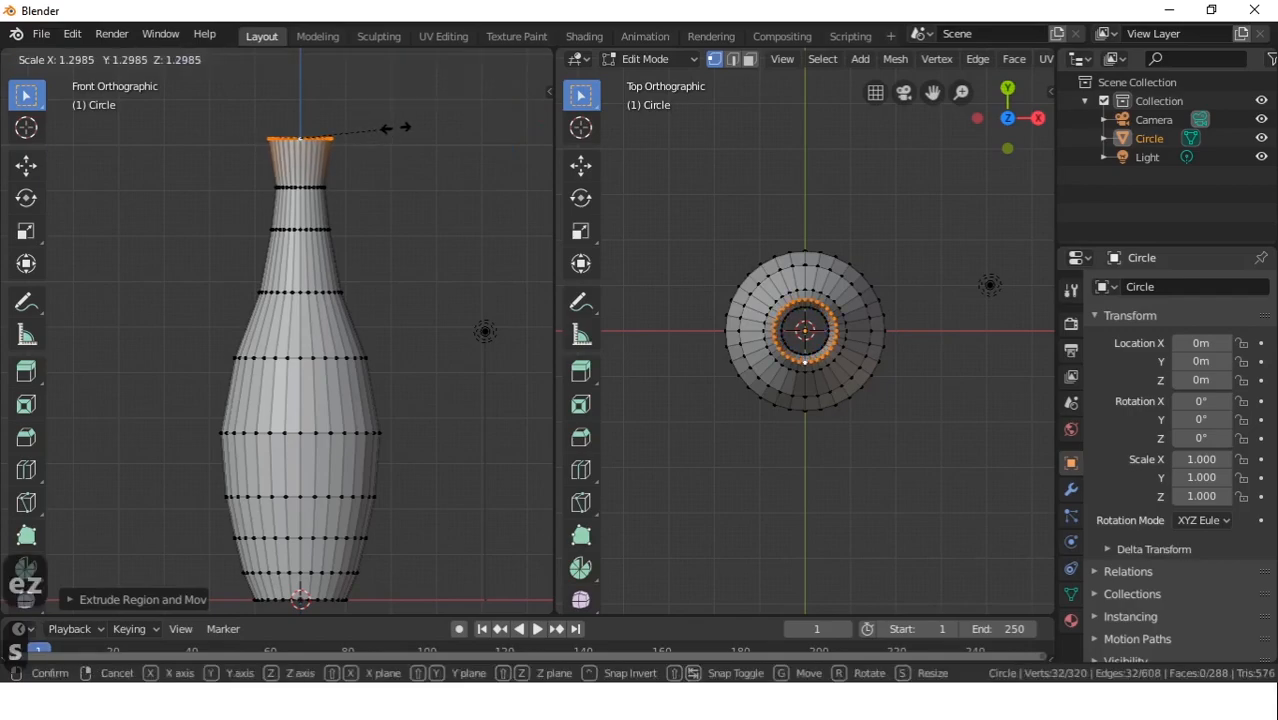
click(400, 124)
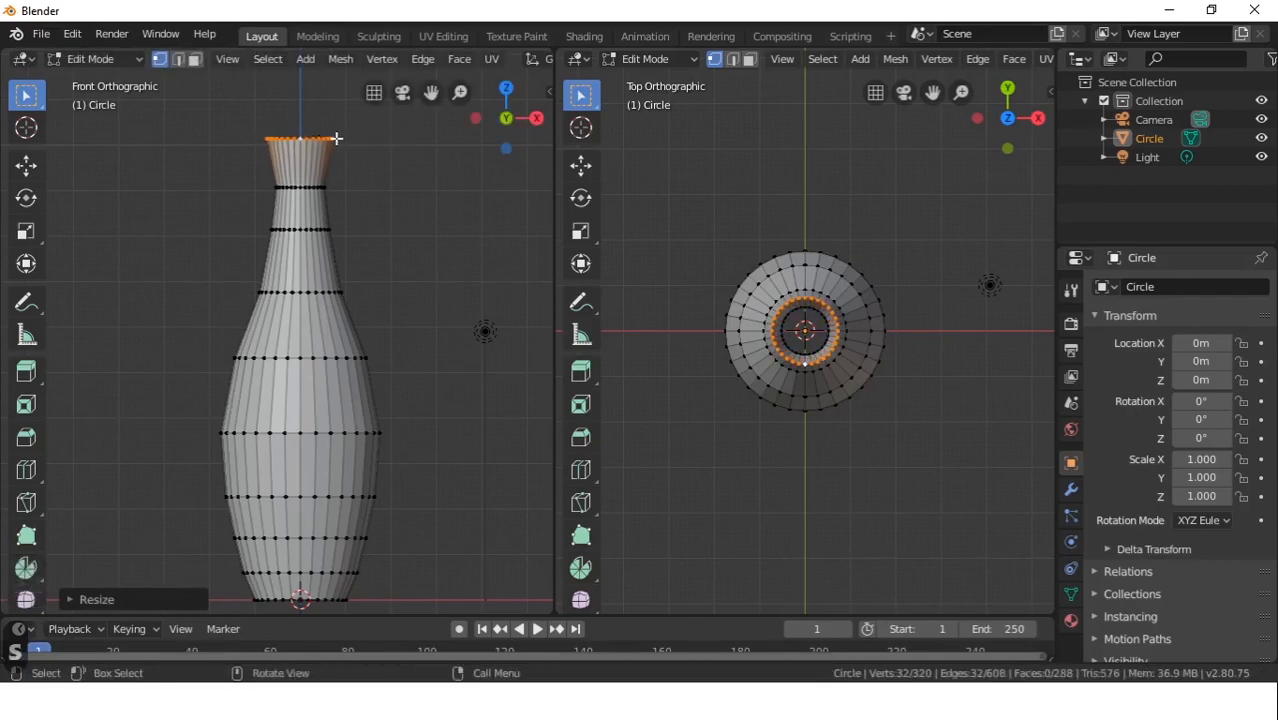
key(e)
key(z)
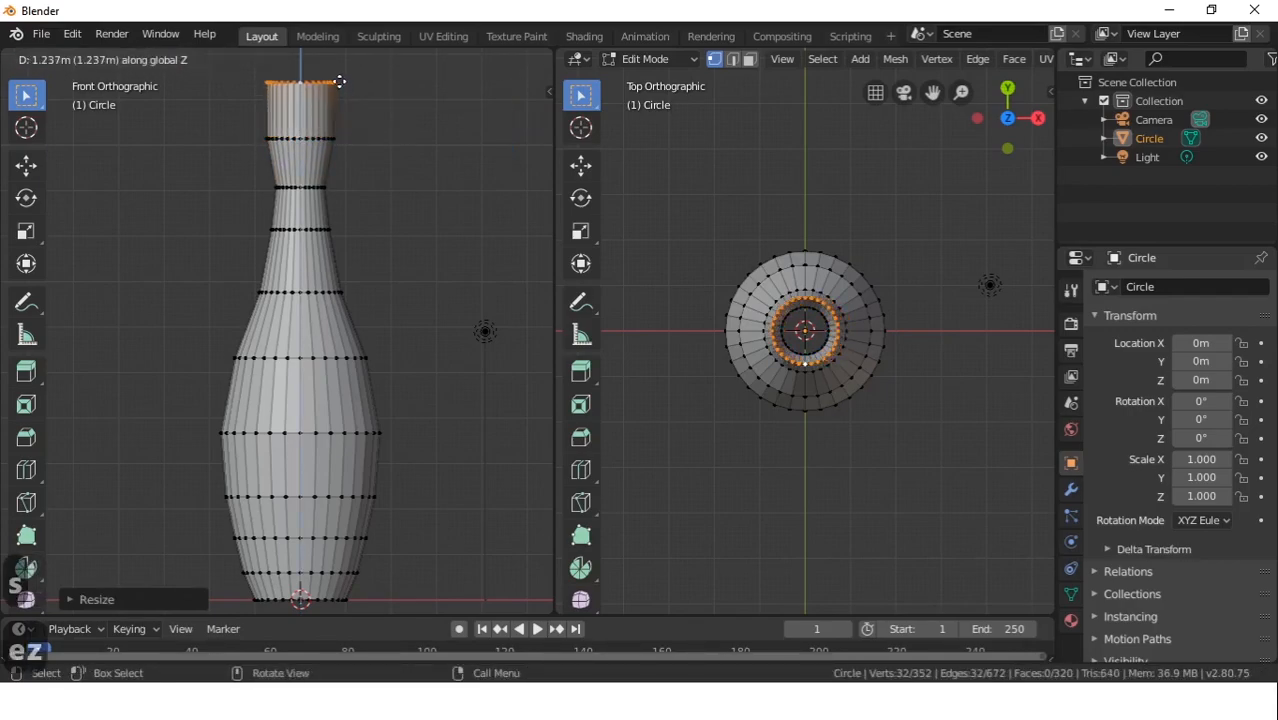
click(338, 97)
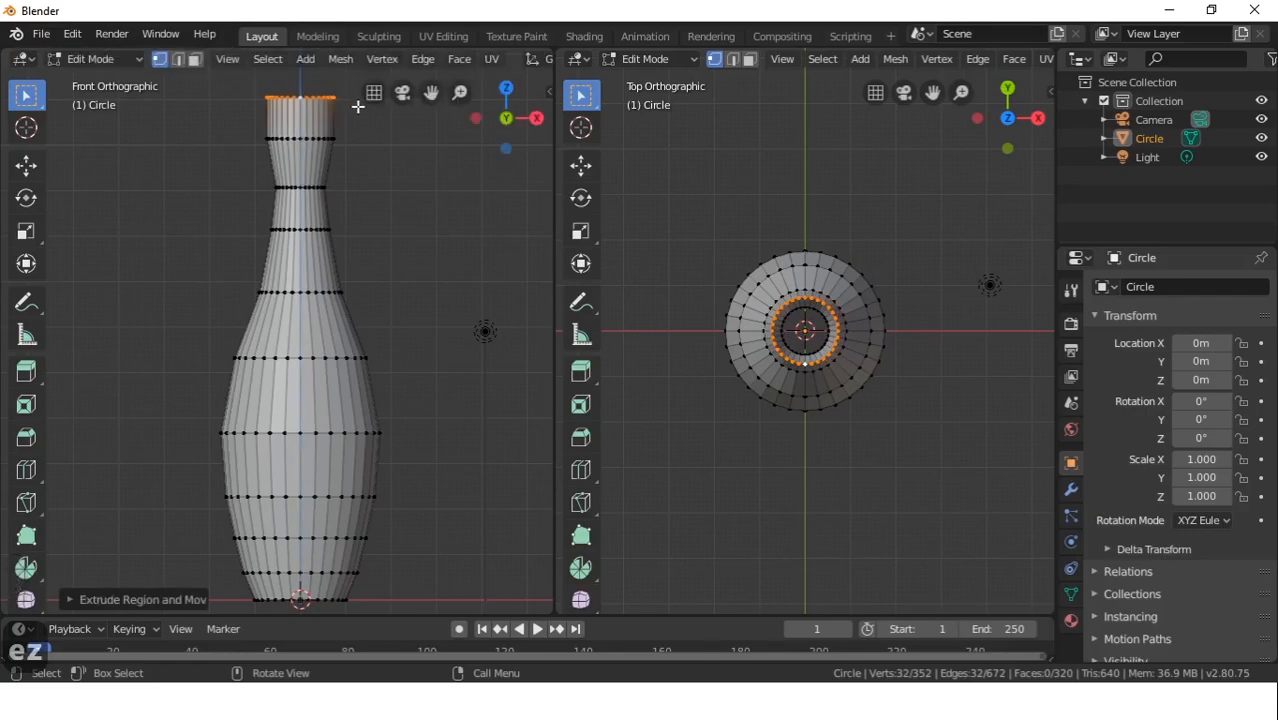
Flare the rim of the vase by scaling the top ring about 1.22
key(s)
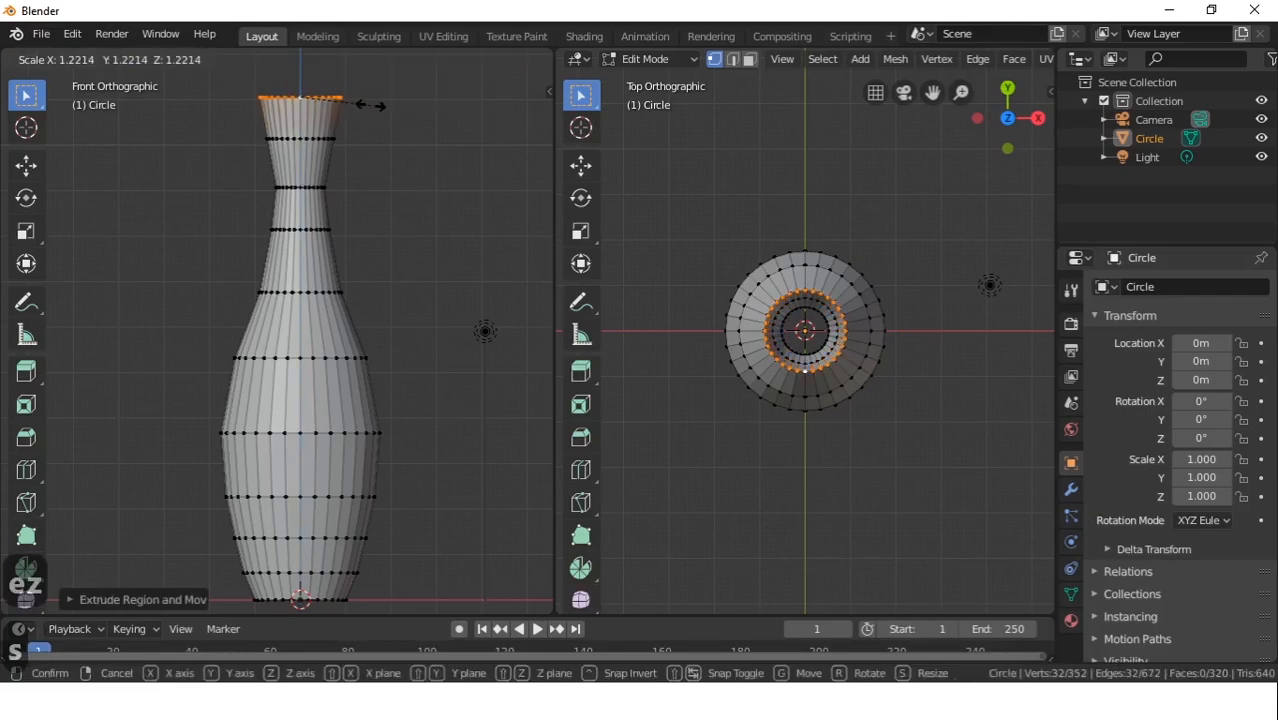
click(369, 106)
middle_drag(377, 178, 425, 287)
scroll(237, 211, down, 4)
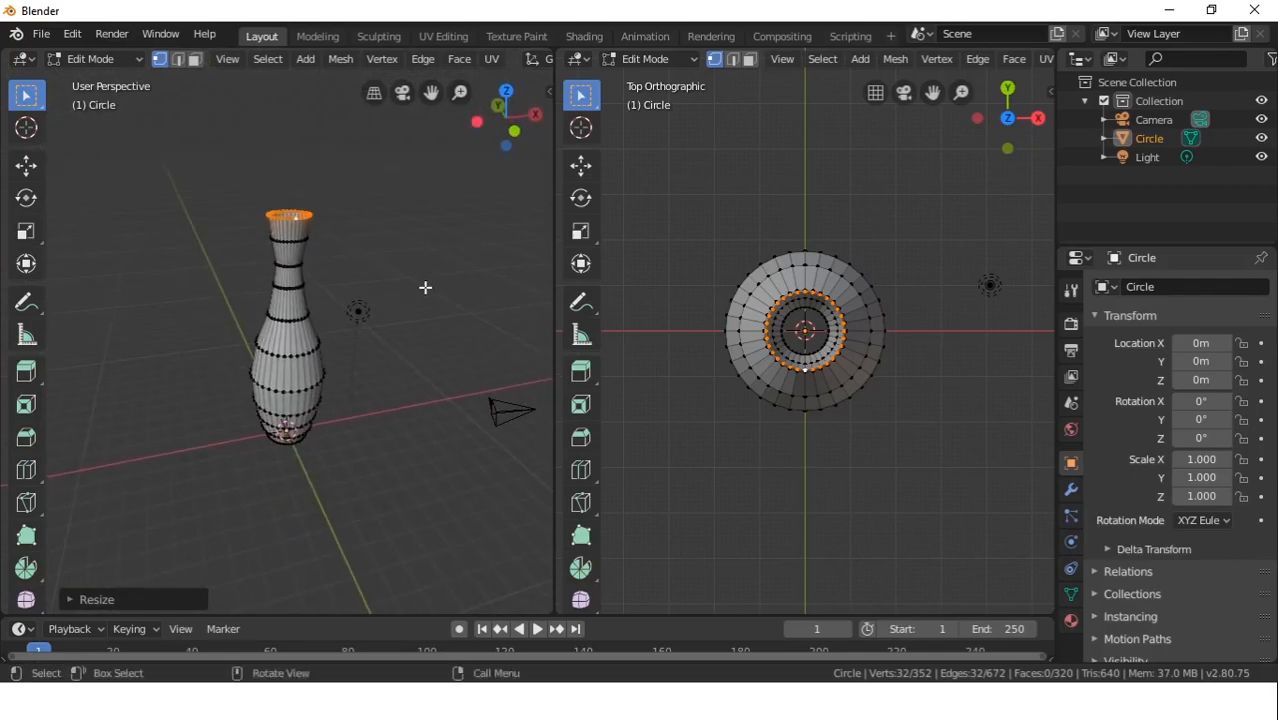
Examine the vase mesh and its vertex rings in perspective from above and from several sides
click(288, 321)
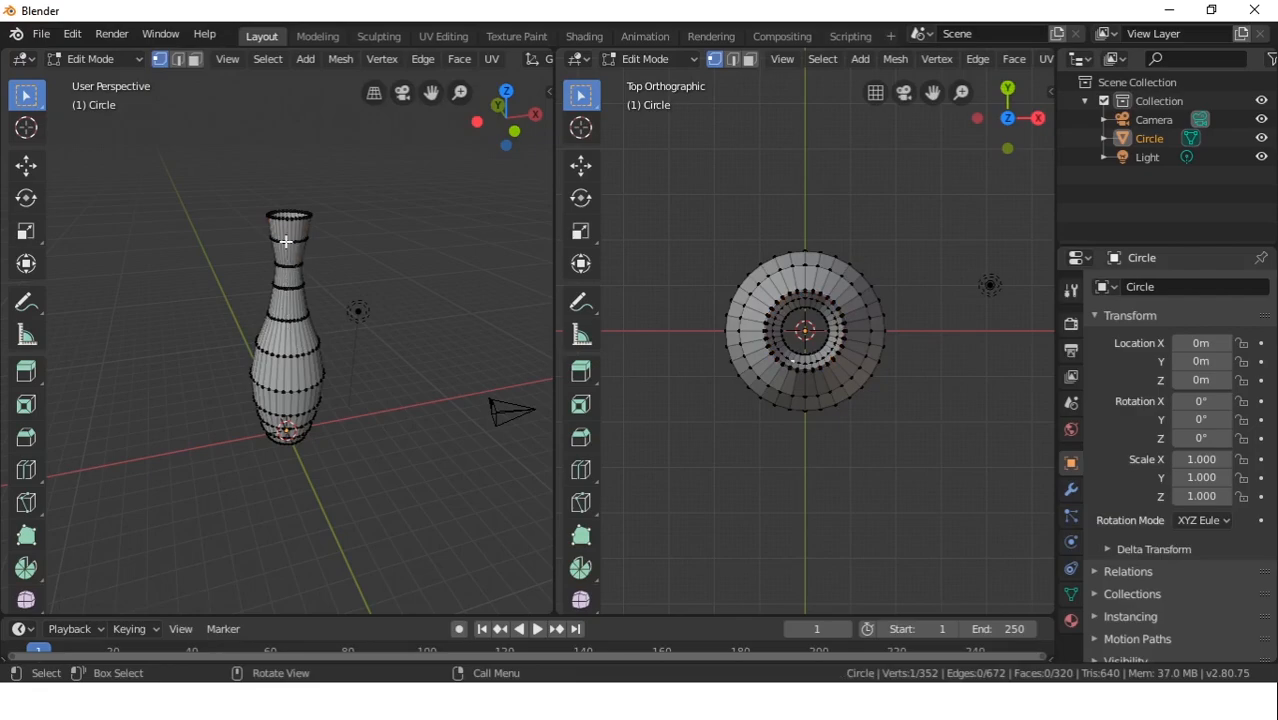
middle_drag(287, 510, 459, 408)
scroll(250, 508, up, 1)
scroll(250, 508, up, 4)
scroll(251, 508, down, 3)
middle_drag(258, 535, 320, 565)
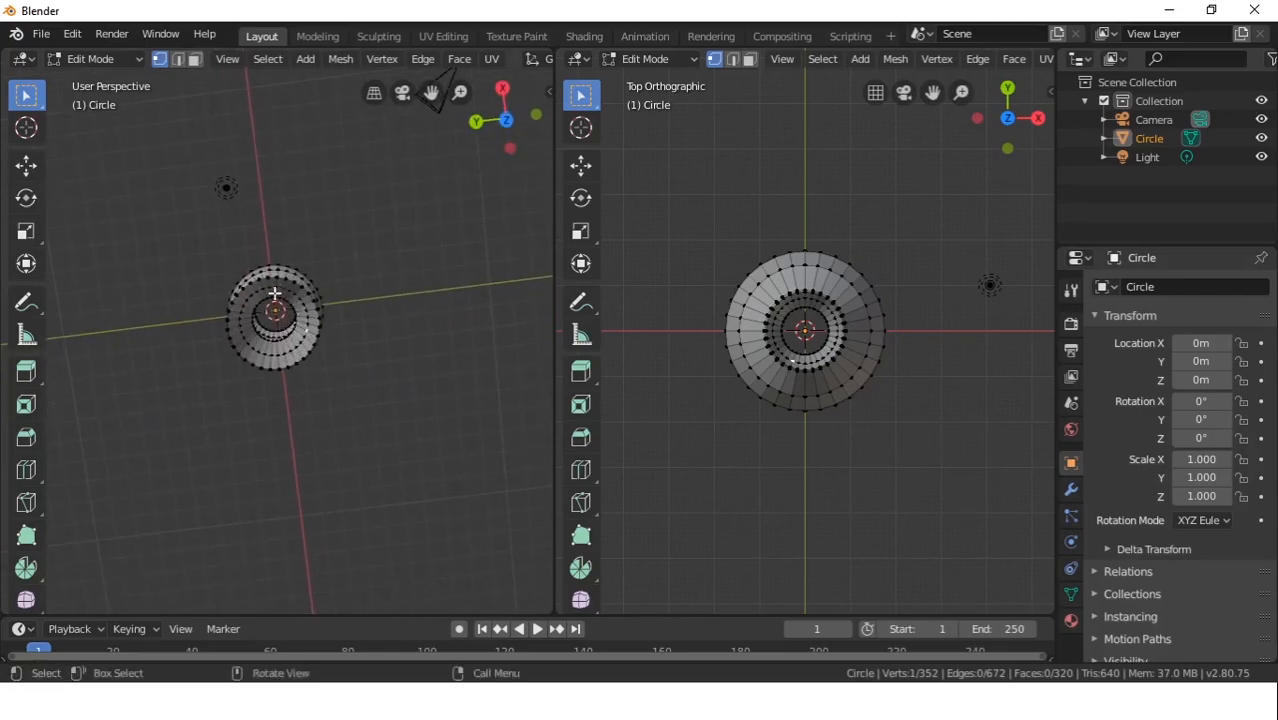
middle_drag(290, 358, 352, 127)
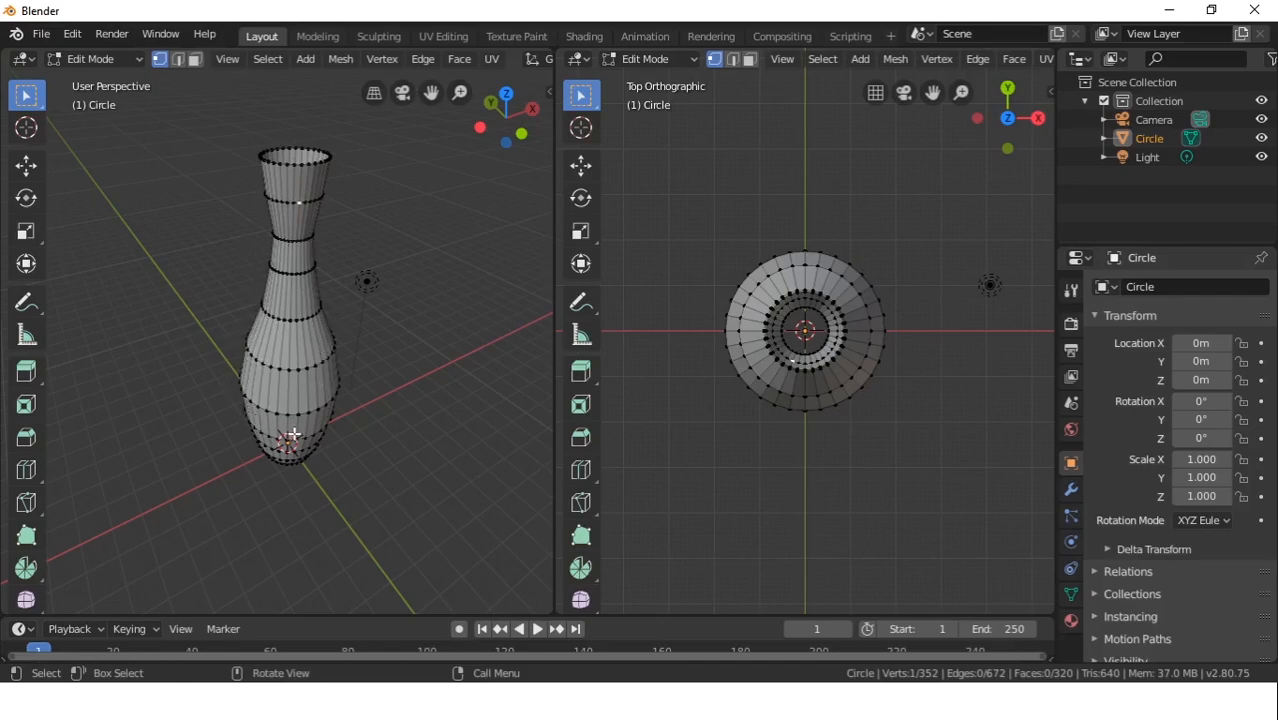
middle_drag(302, 466, 359, 353)
middle_drag(377, 348, 428, 377)
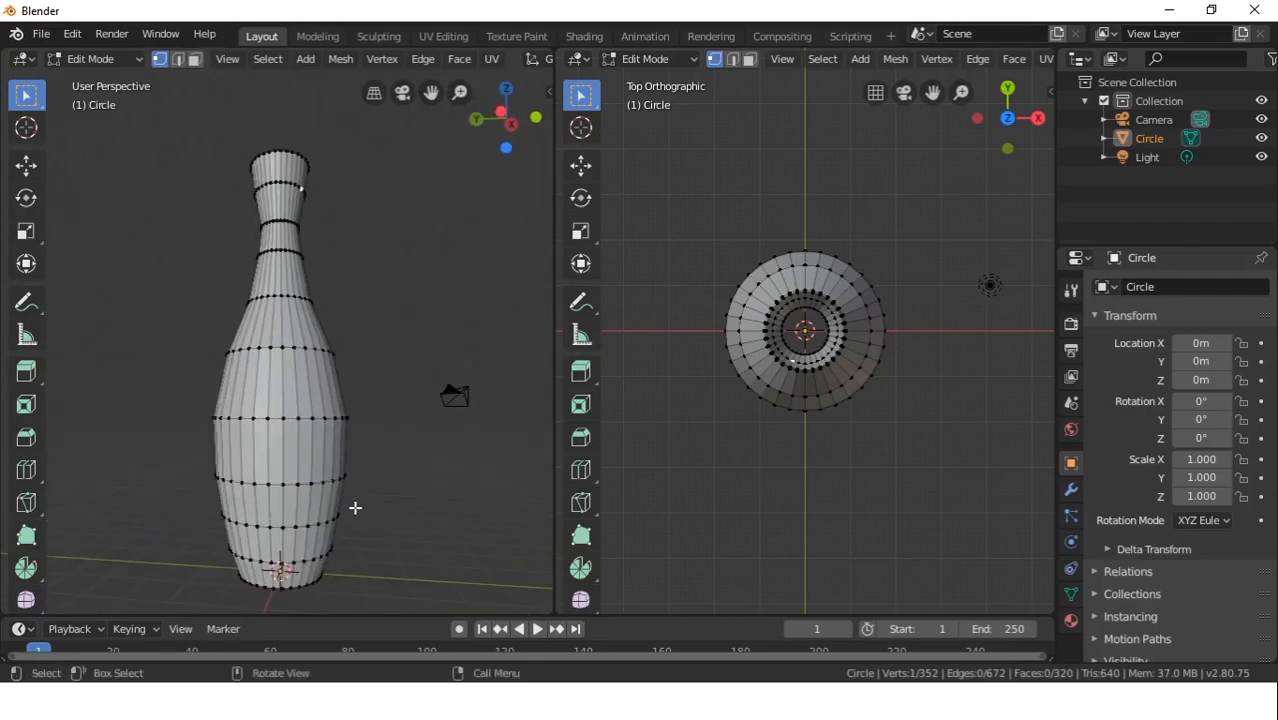
scroll(348, 511, down, 1)
middle_drag(348, 511, 313, 556)
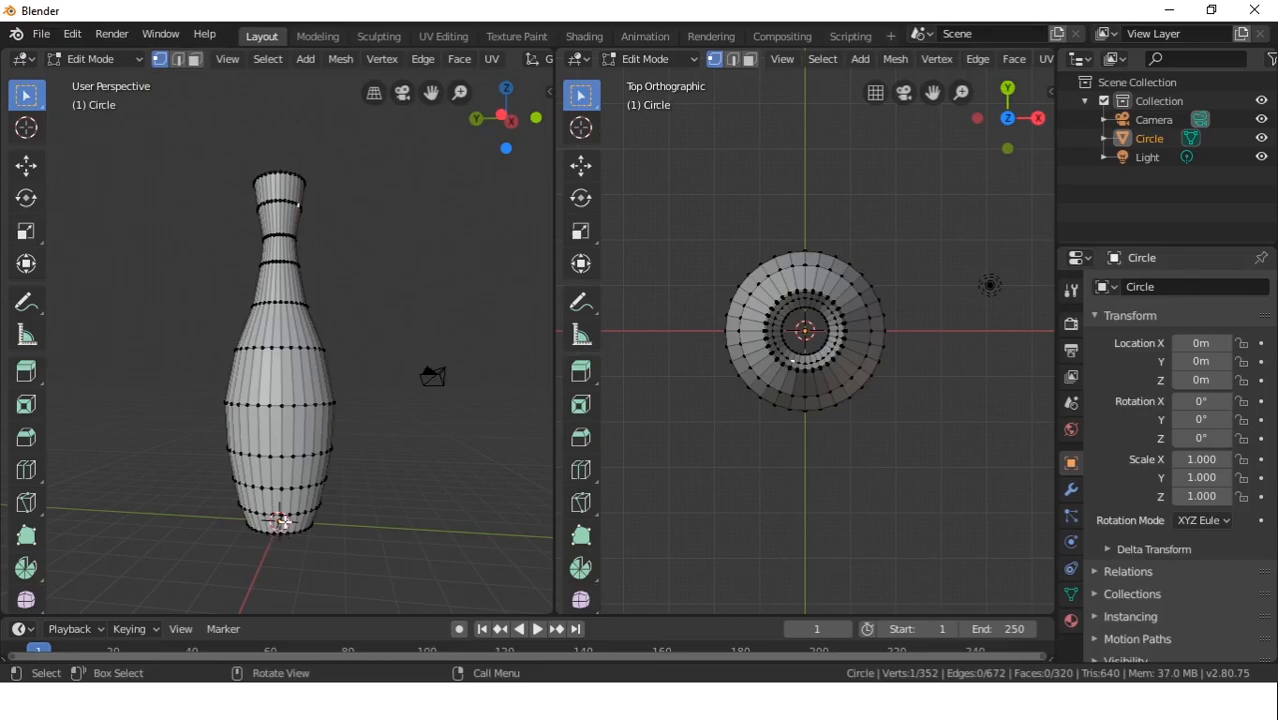
Select the whole edge loop at the shoulder, just above the widest ring, and scale it by about 1.05
scroll(262, 542, up, 3)
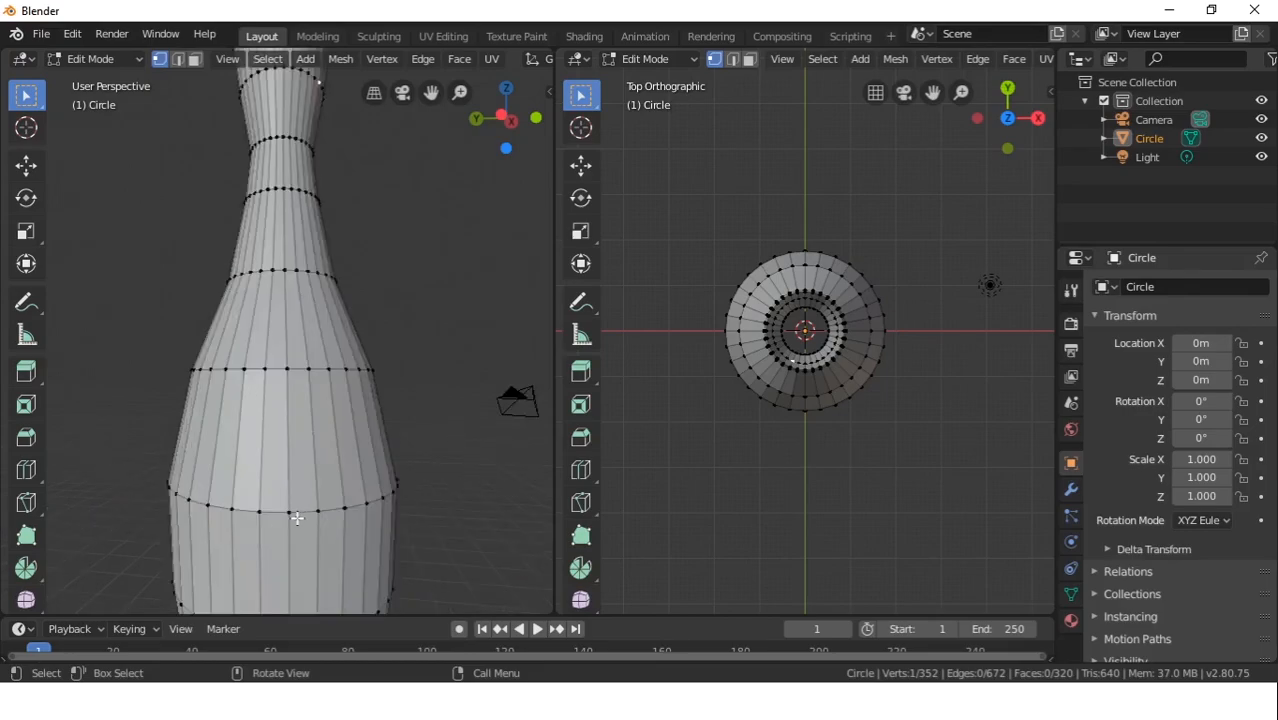
scroll(285, 518, down, 1)
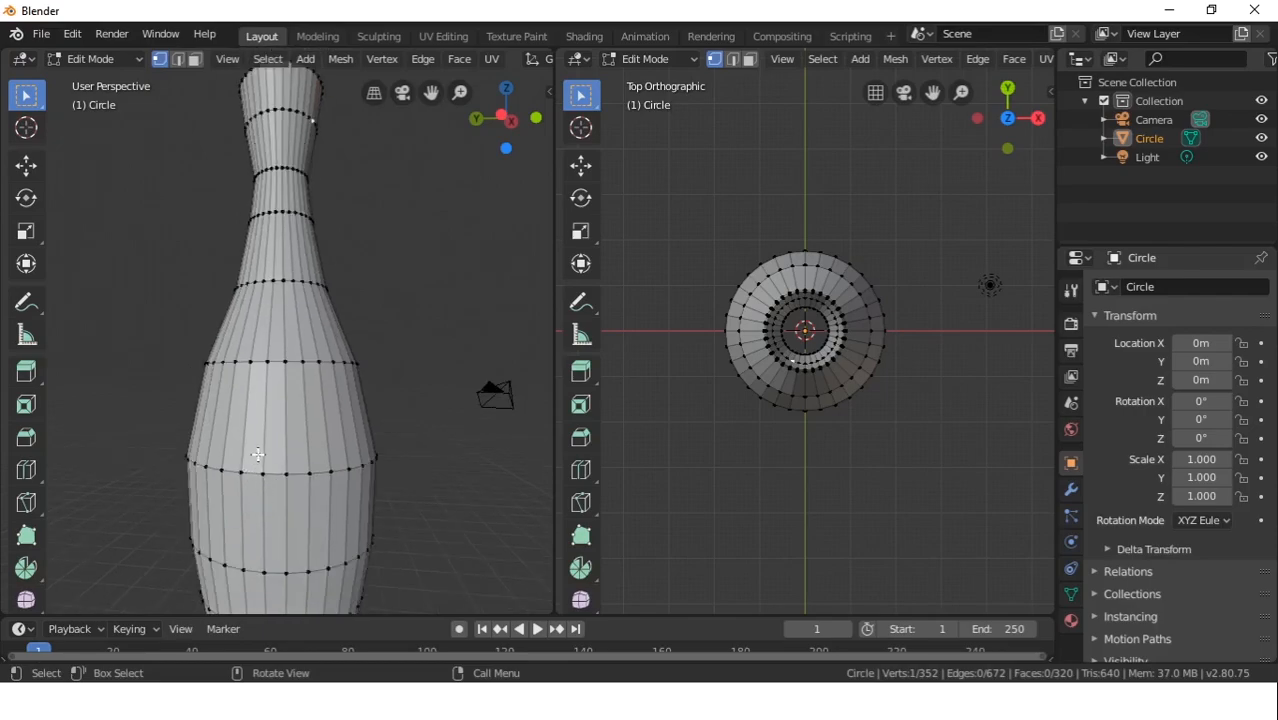
scroll(257, 431, down, 1)
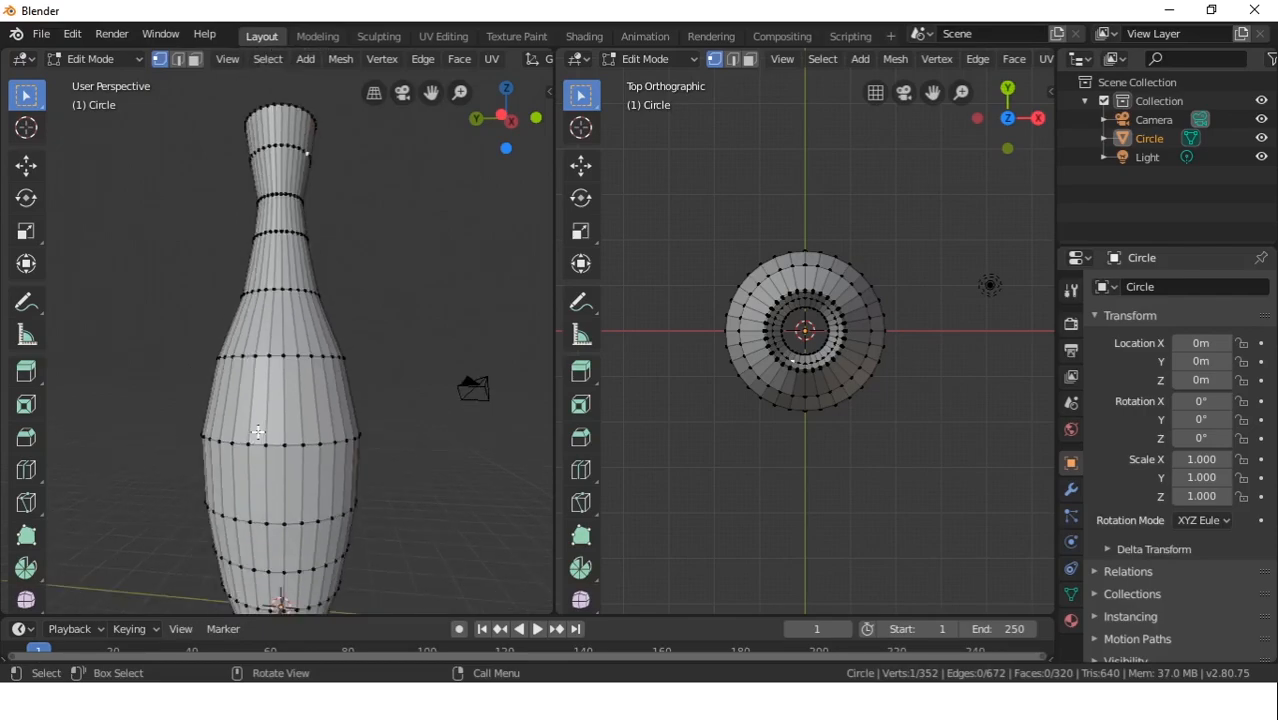
key(alt)
alt+click(260, 357)
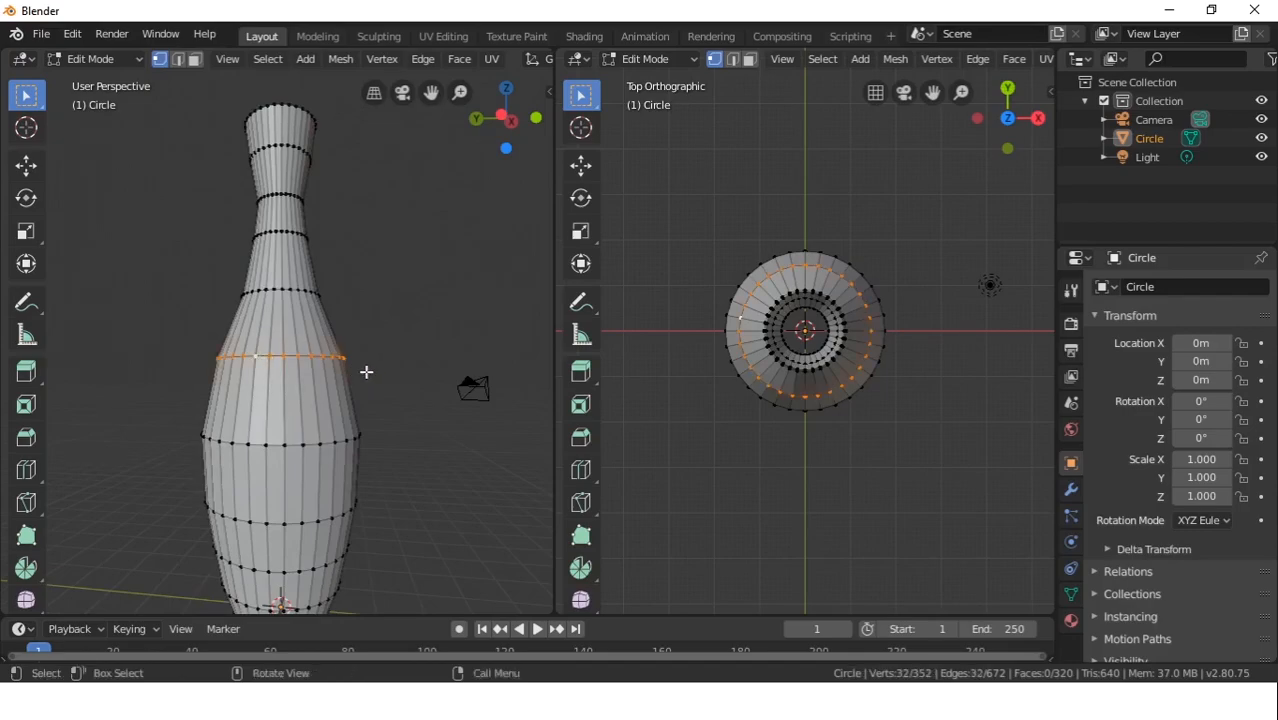
scroll(276, 358, up, 3)
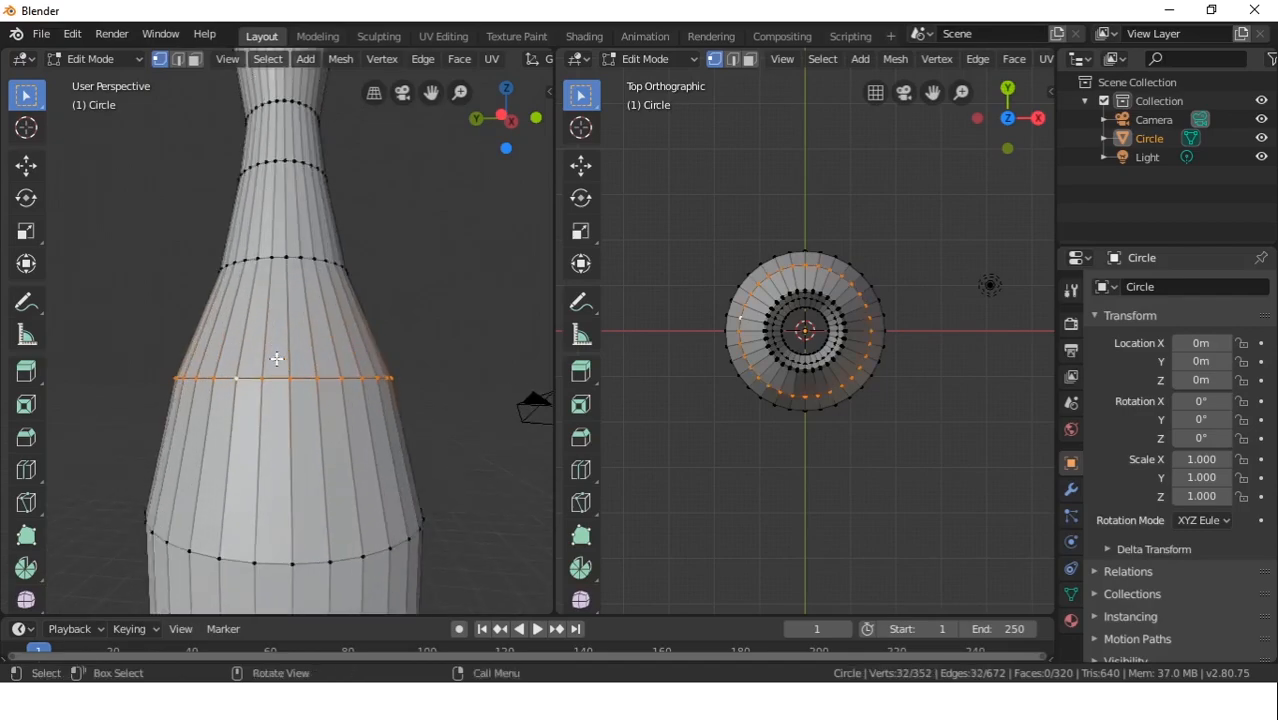
scroll(276, 358, up, 2)
scroll(270, 372, down, 1)
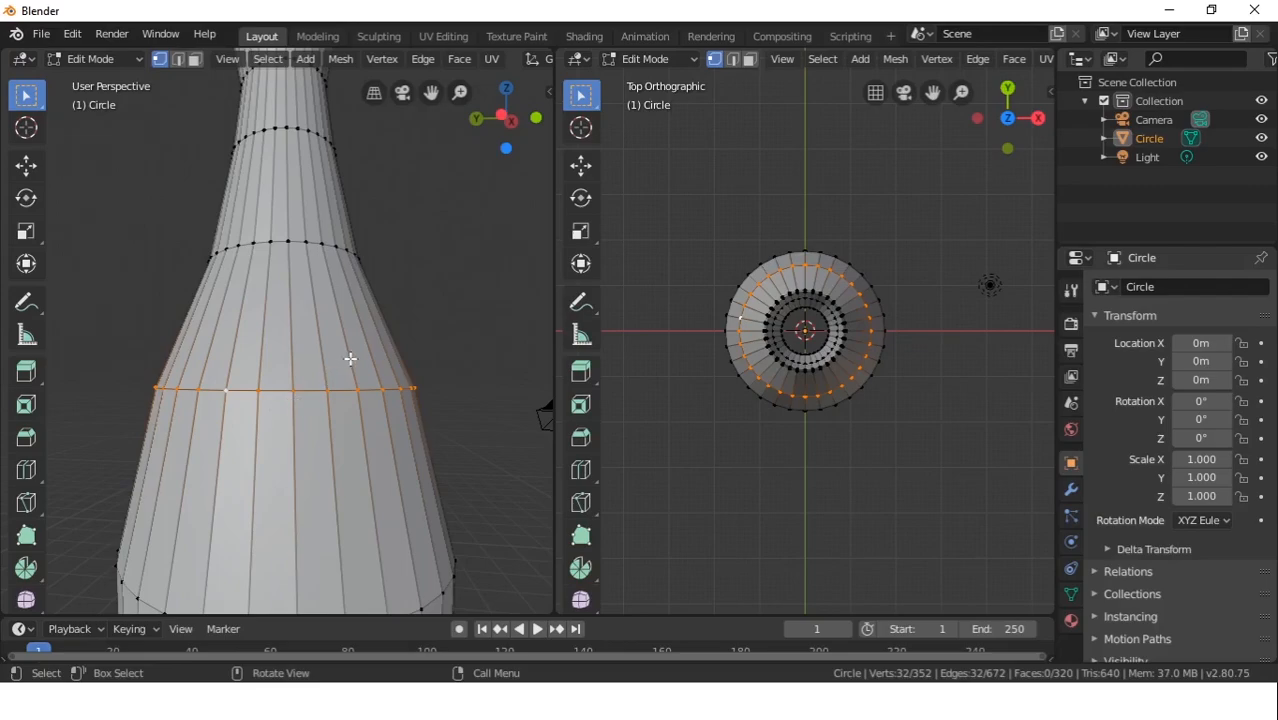
key(s)
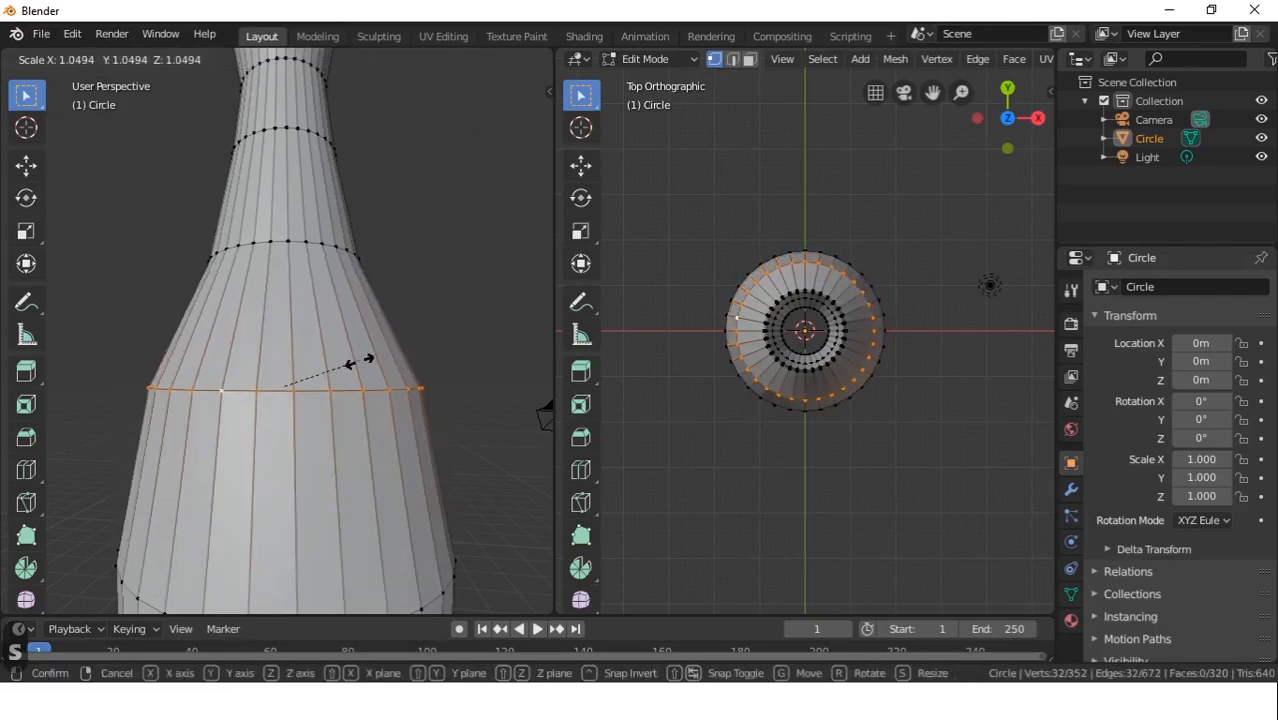
click(349, 378)
scroll(349, 378, down, 3)
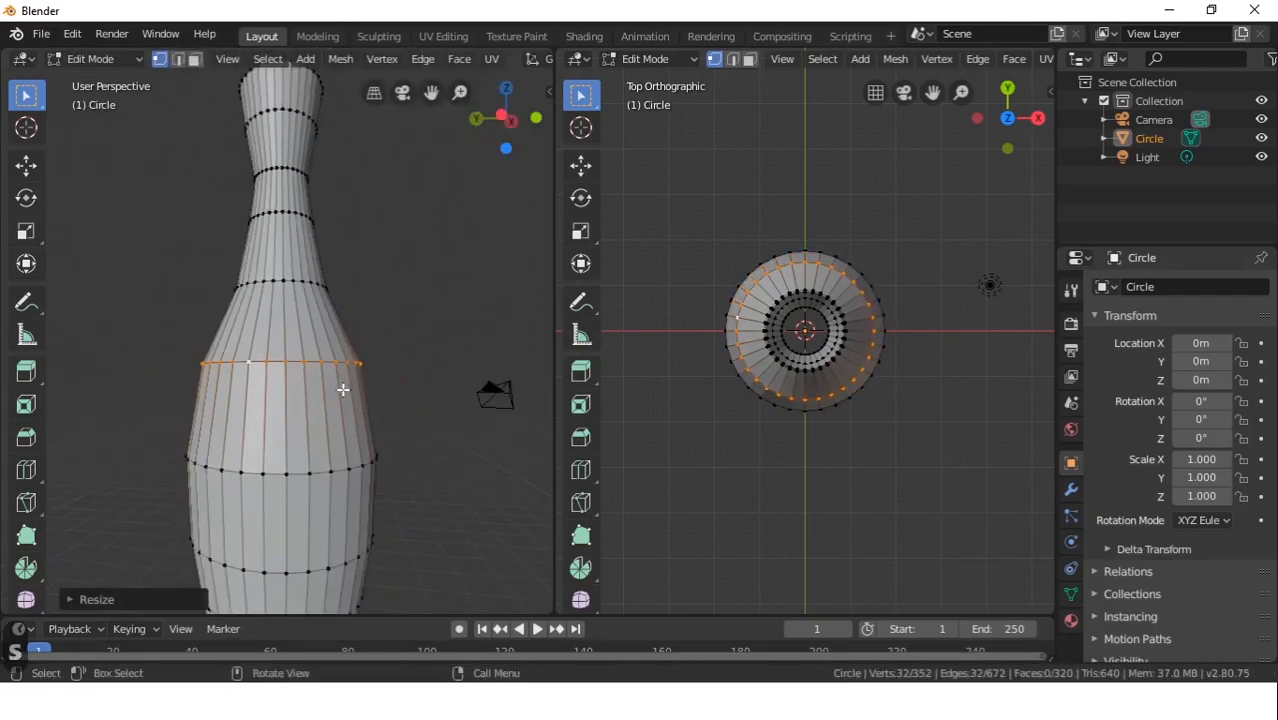
Select the edge loop around the vase's widest part and enlarge it by about 1.07, then widen it further with a second scaling
alt+click(298, 474)
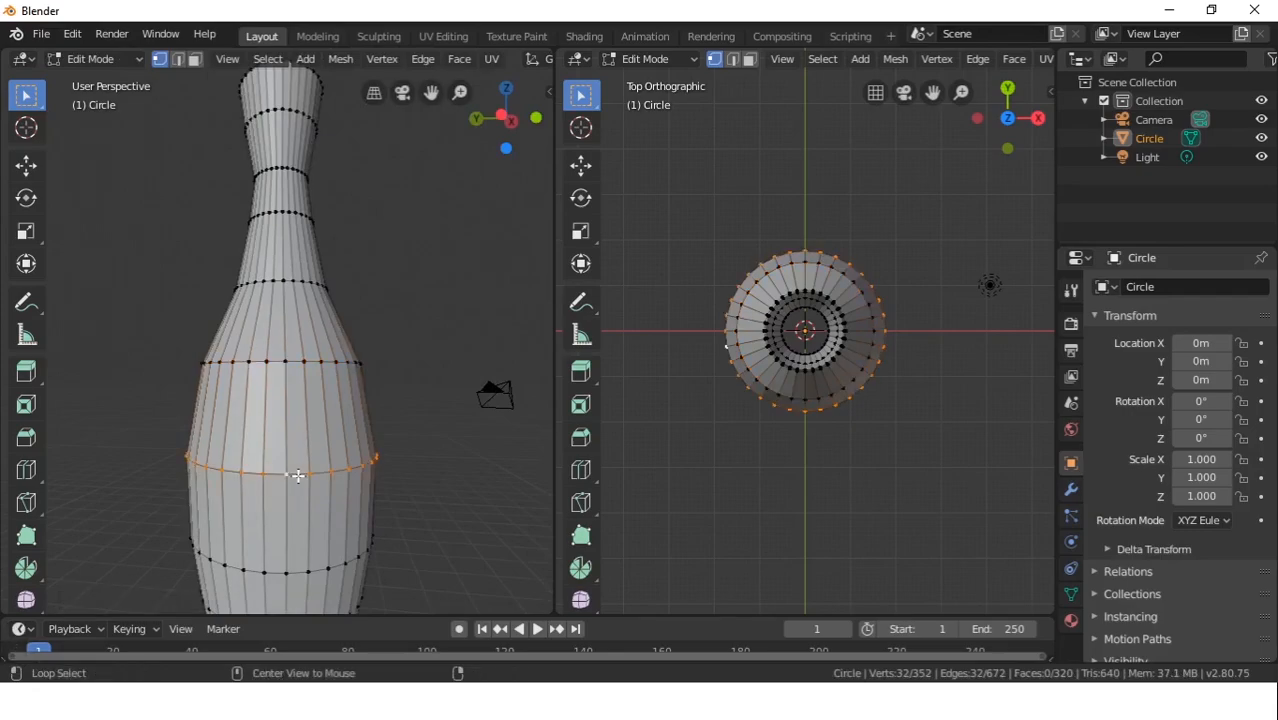
key(s)
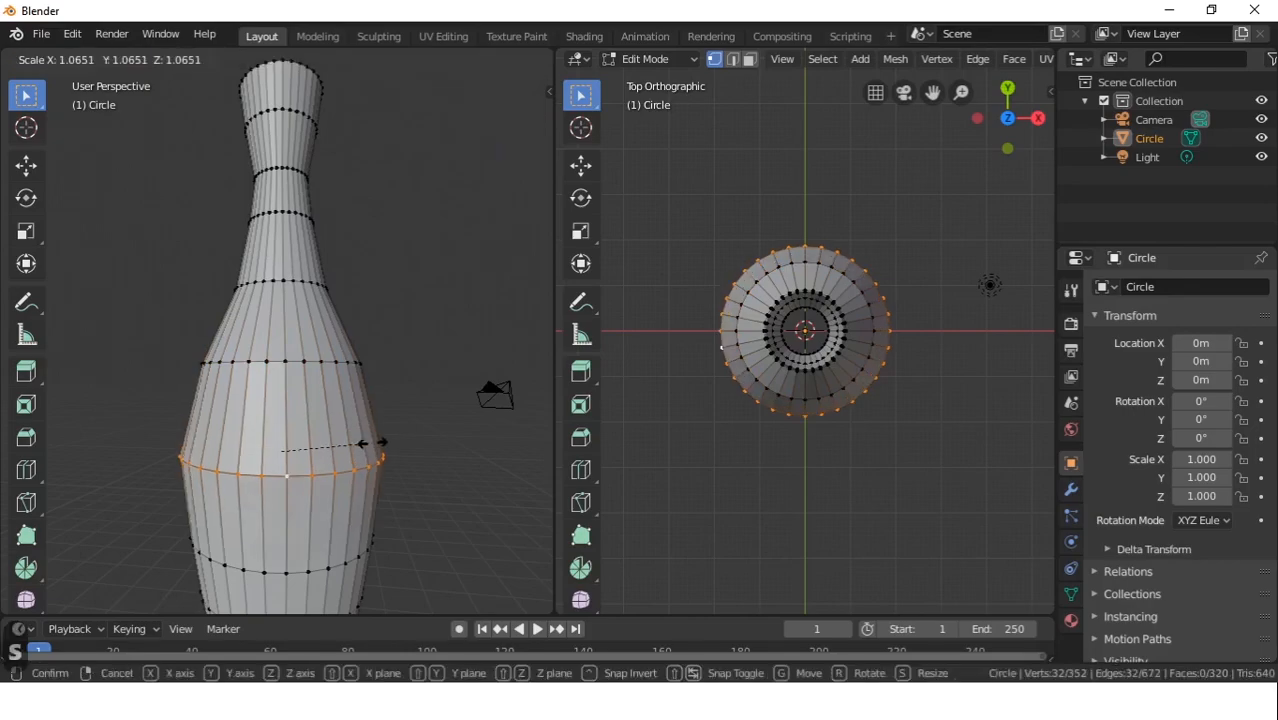
click(373, 442)
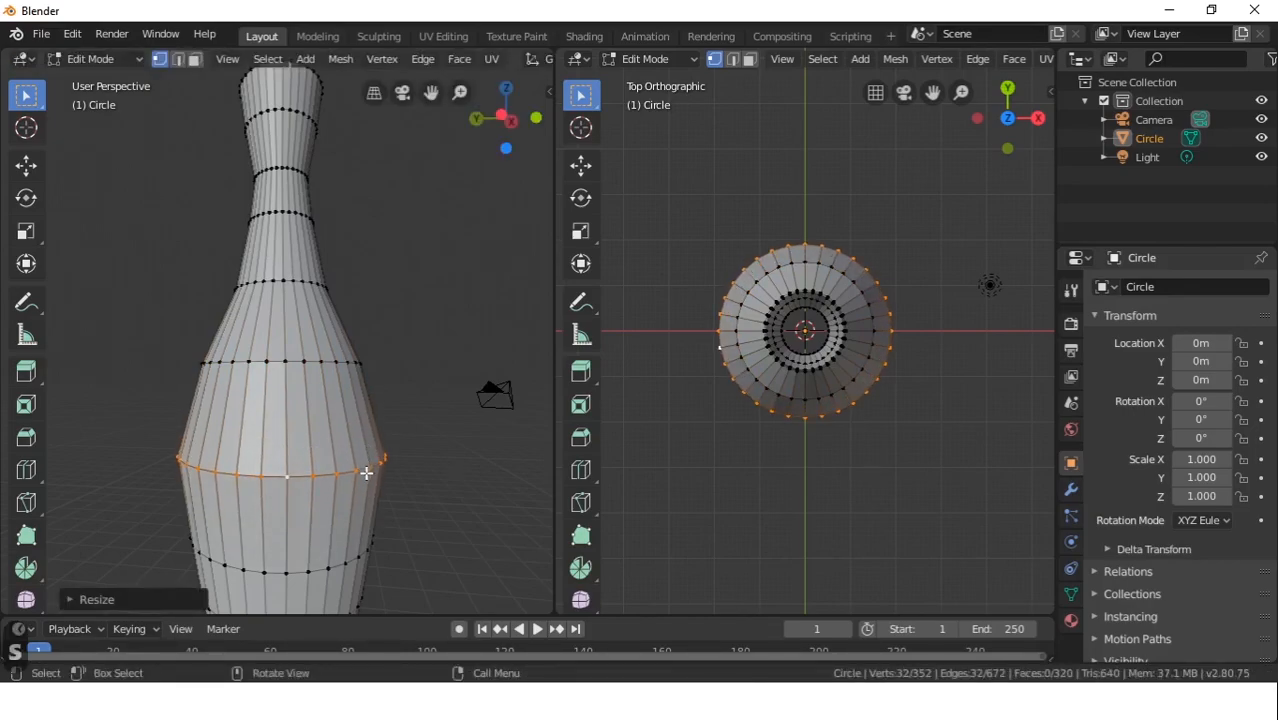
scroll(356, 484, down, 3)
key(s)
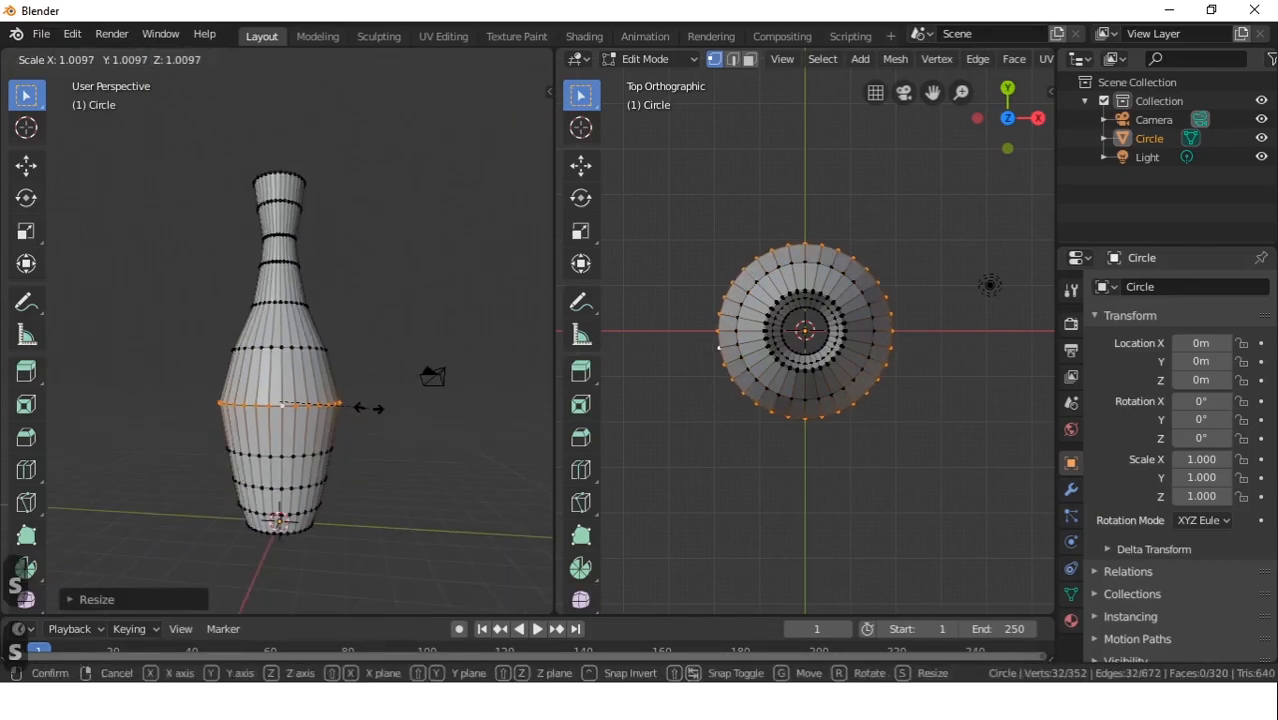
click(374, 409)
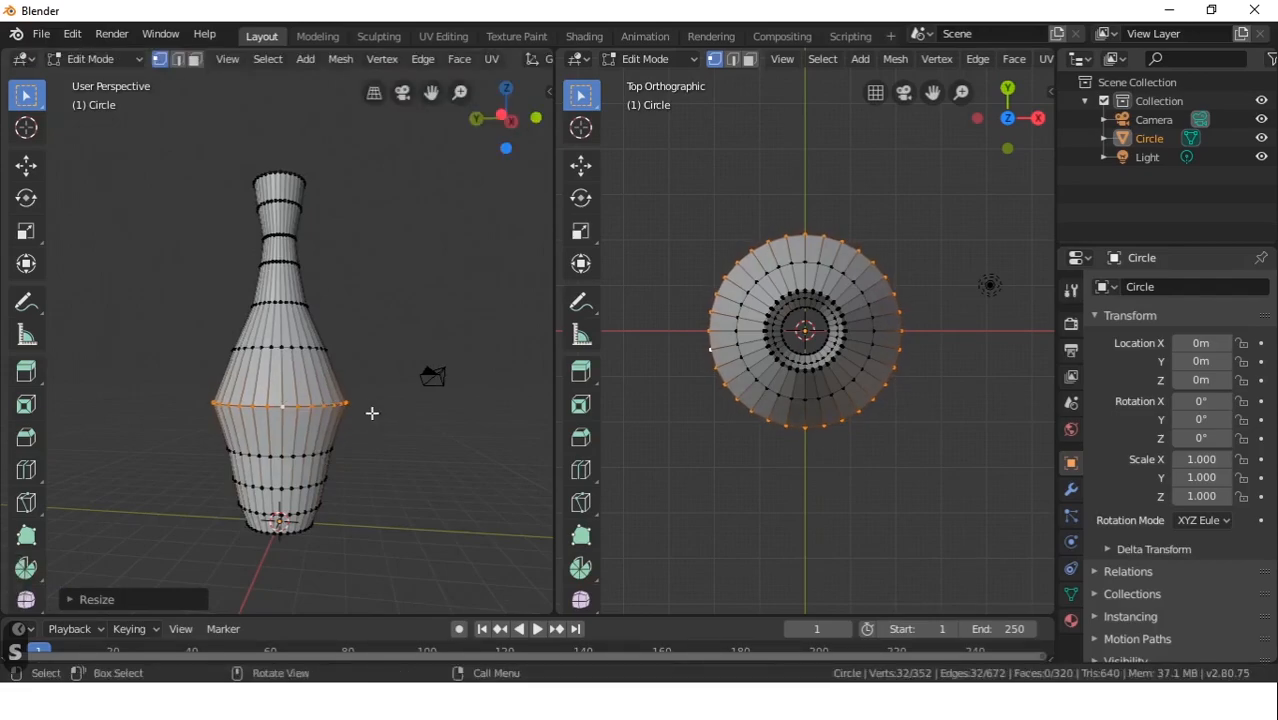
Enlarge the edge loop just below the vase's widest ring by about 1.09 and the next loop down by about 1.18
alt+click(298, 455)
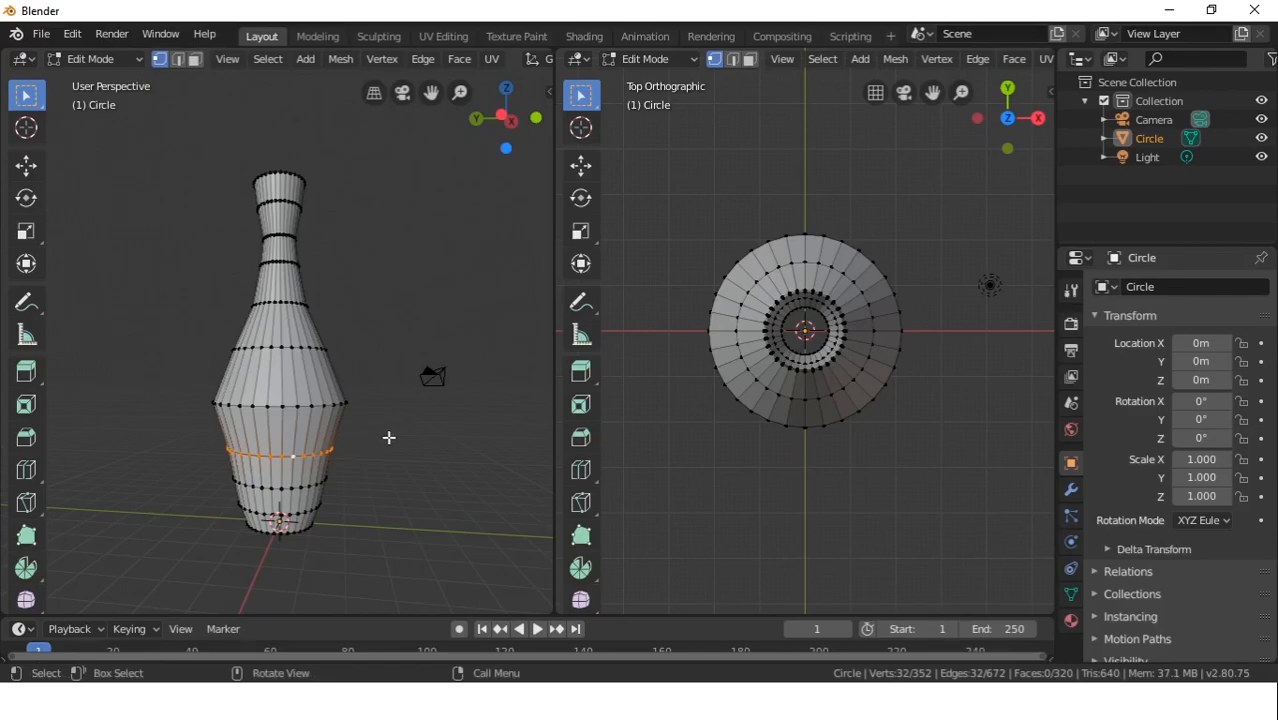
key(s)
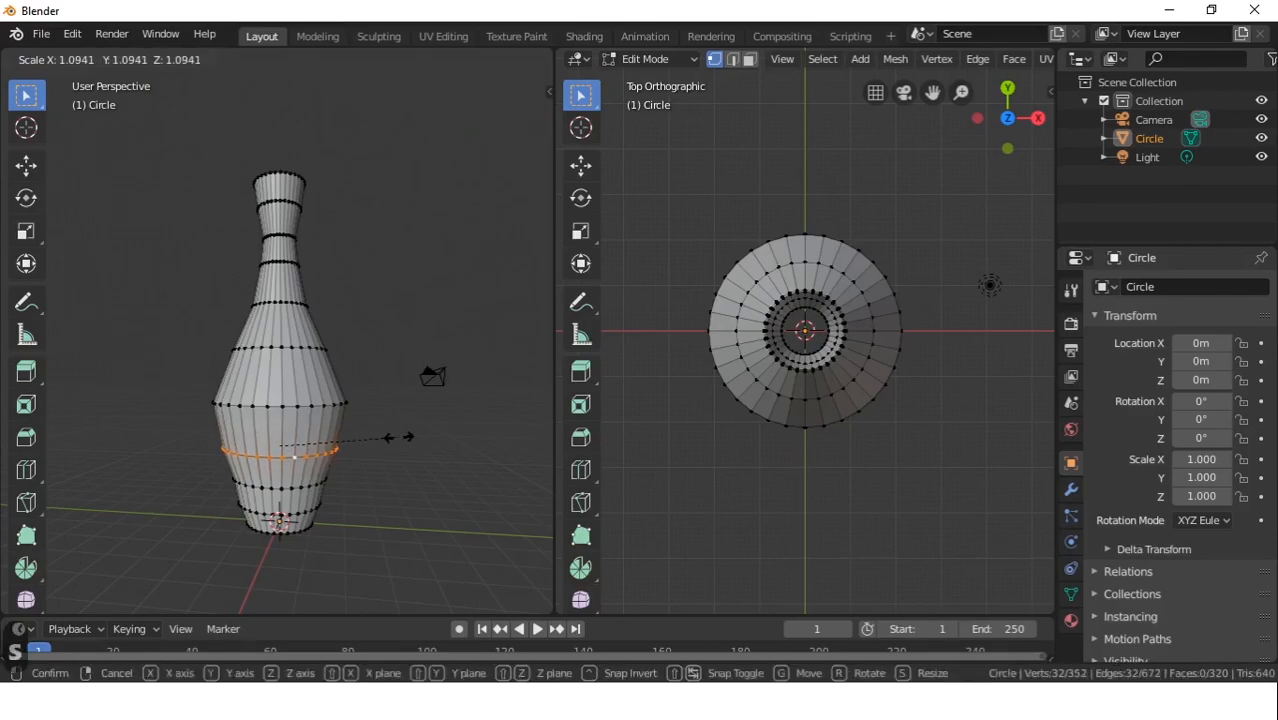
click(399, 437)
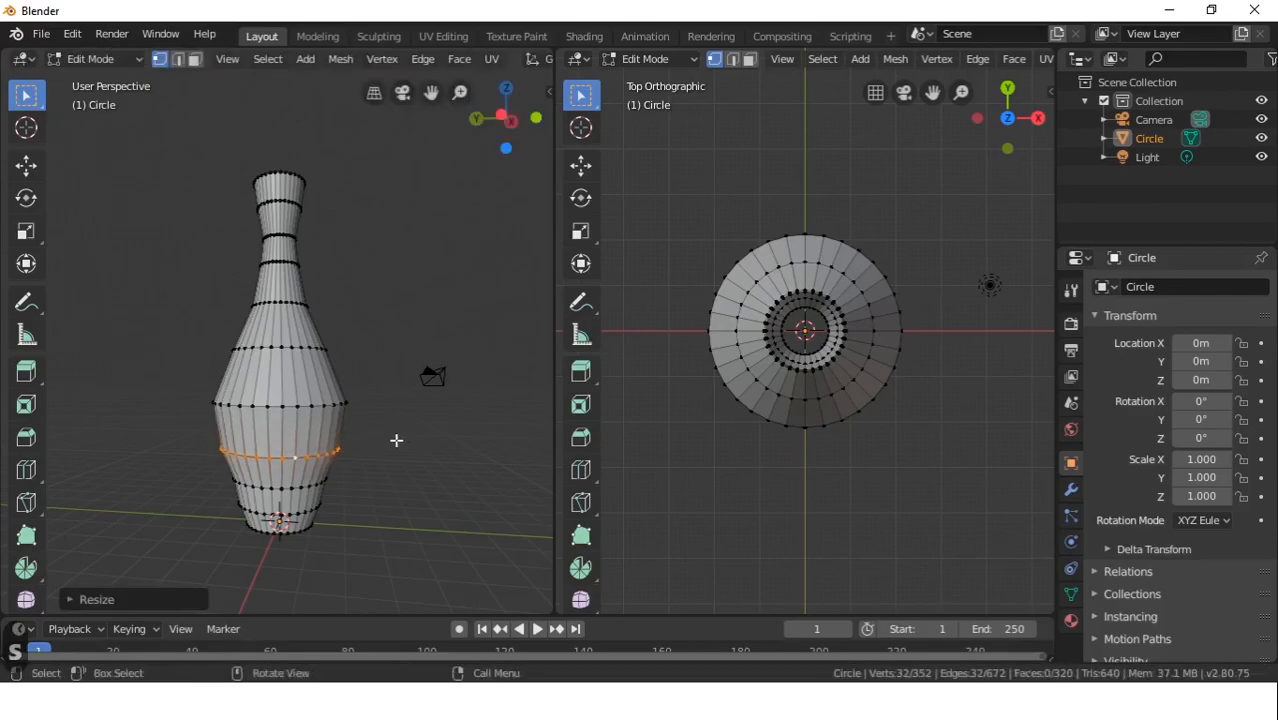
alt+click(290, 486)
key(s)
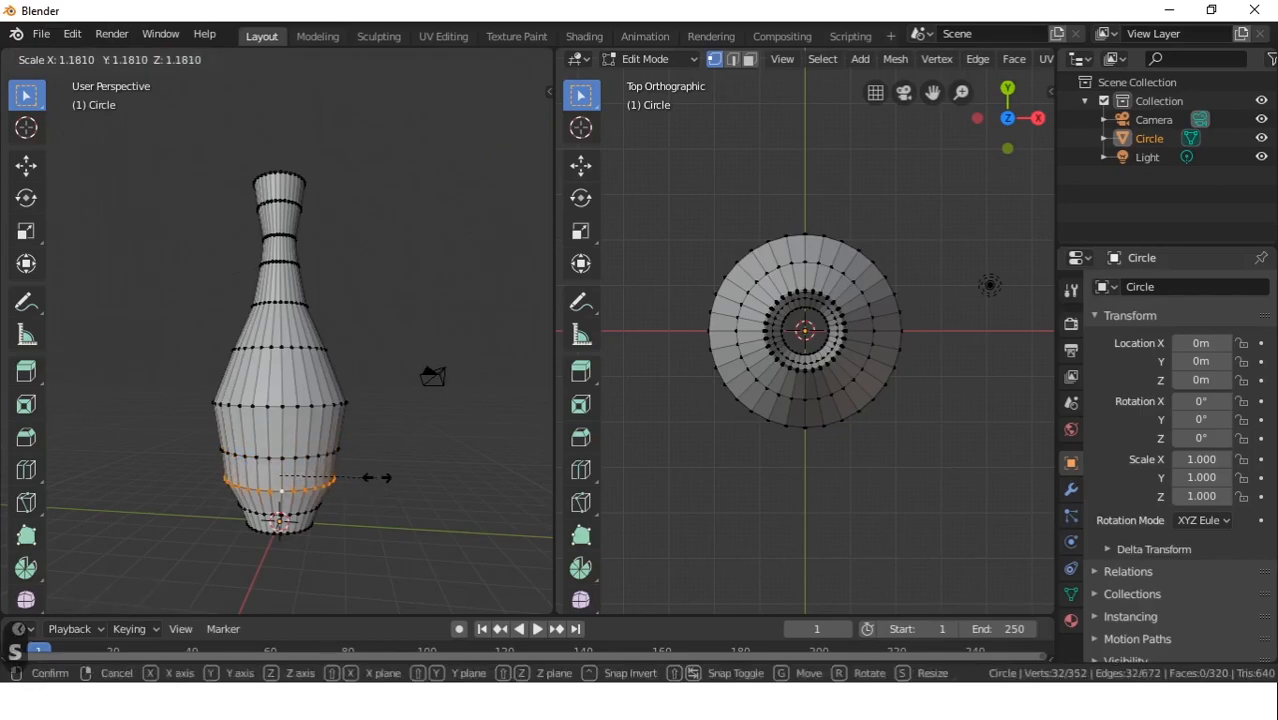
click(370, 475)
Close the vase's open base by extruding its bottom edge loop and scaling the new ring to 0
scroll(328, 519, up, 2)
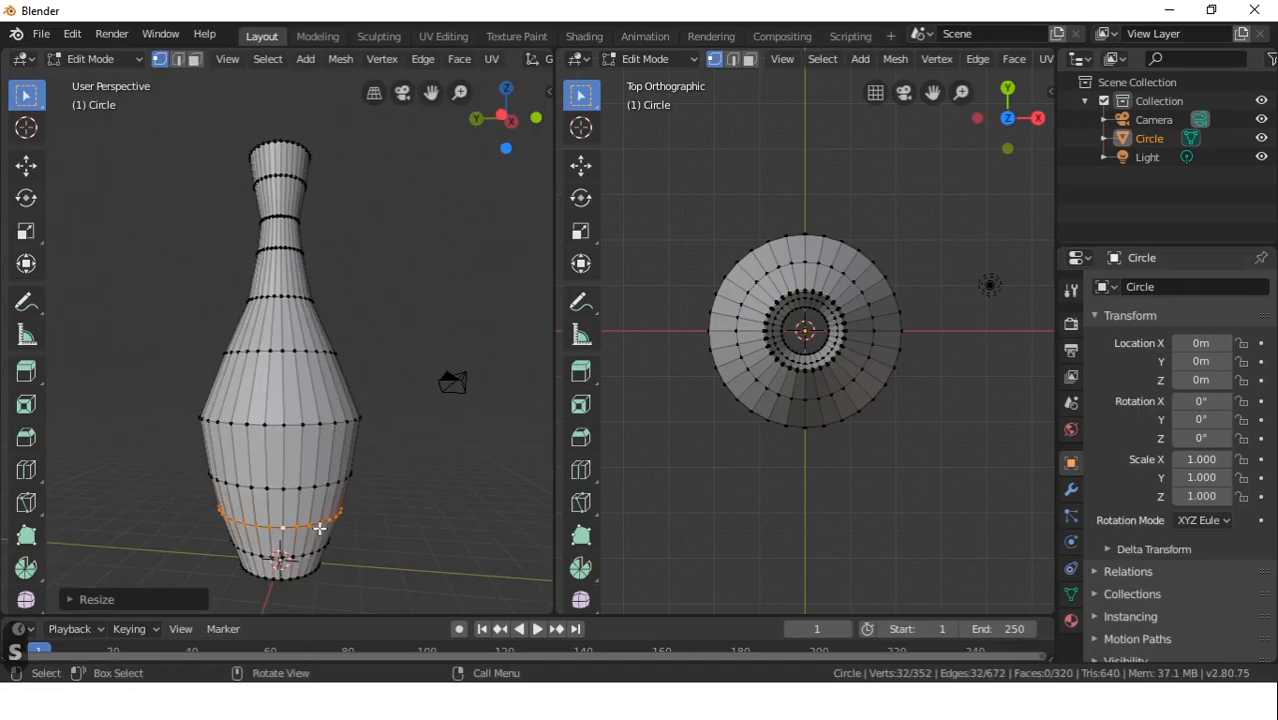
middle_drag(308, 551, 281, 471)
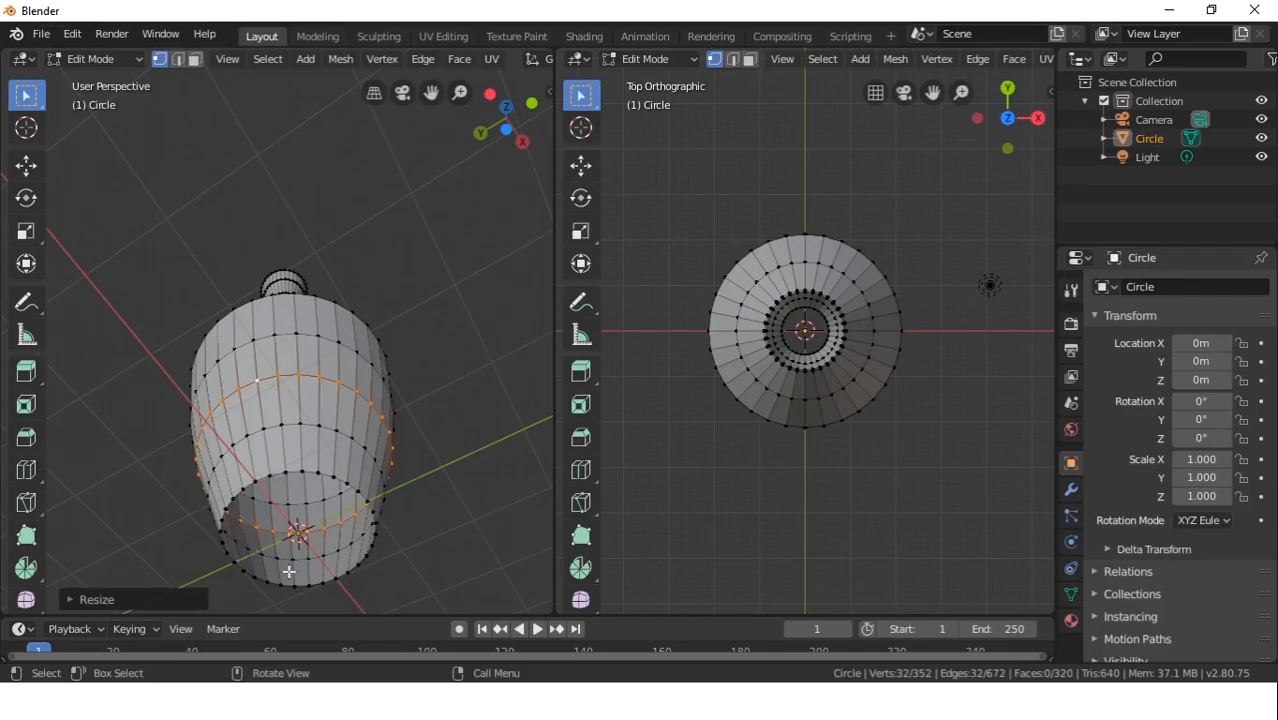
alt+click(272, 477)
middle_drag(352, 508, 296, 487)
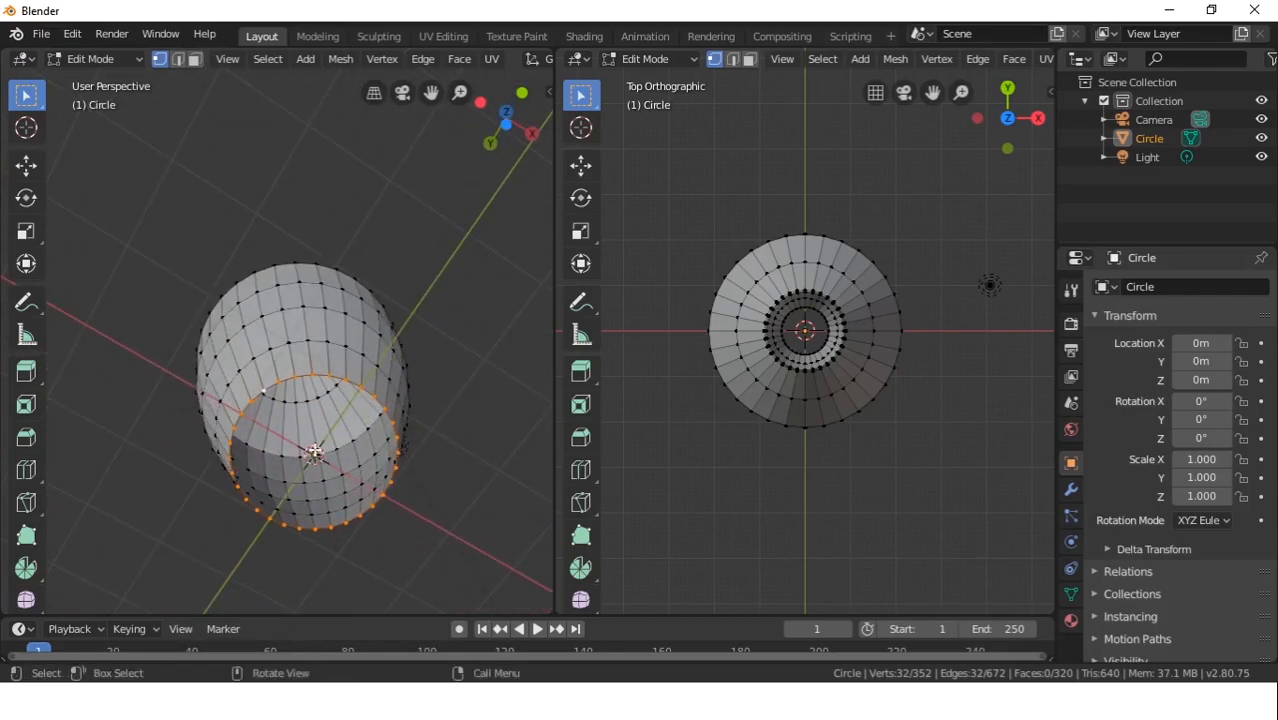
key(e)
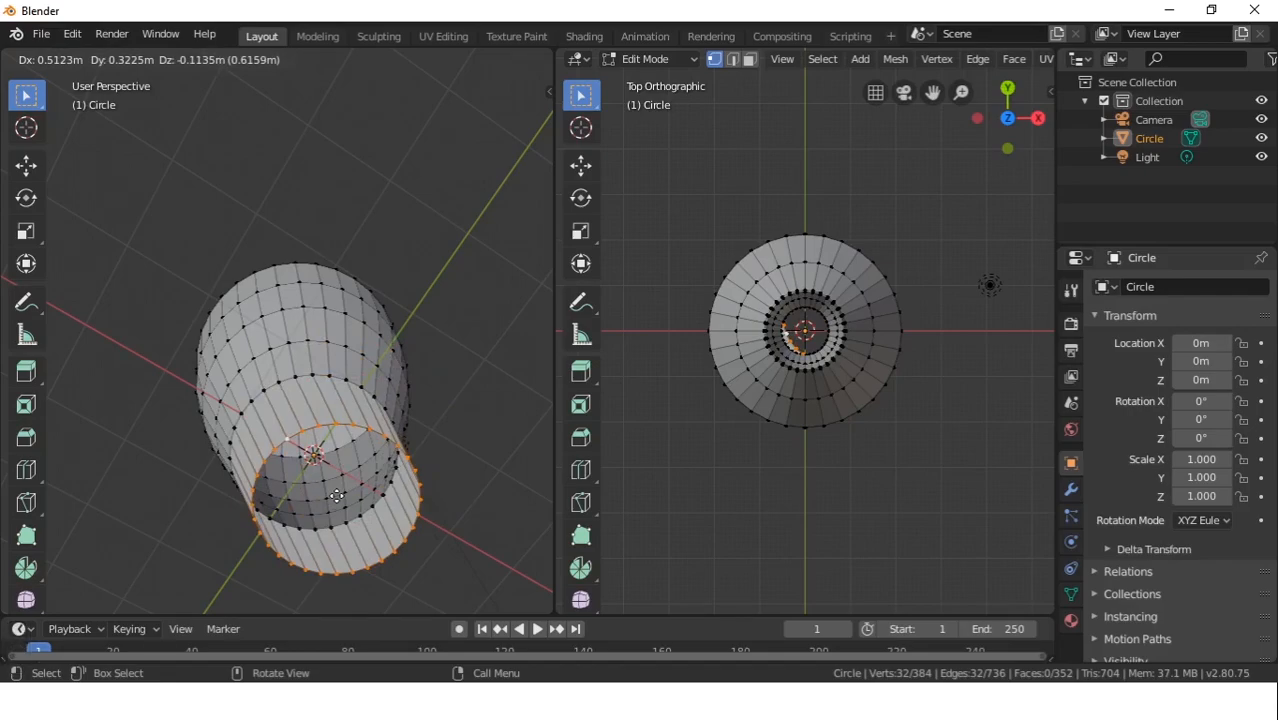
key(s)
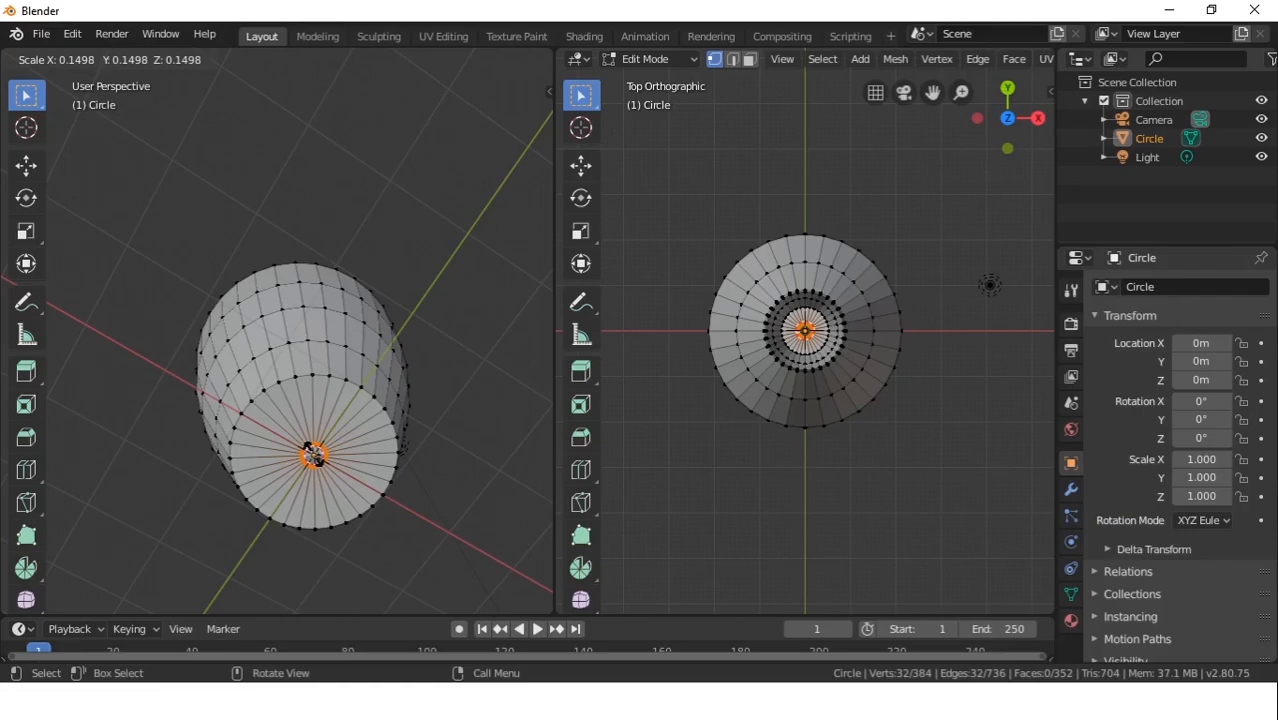
text(0)
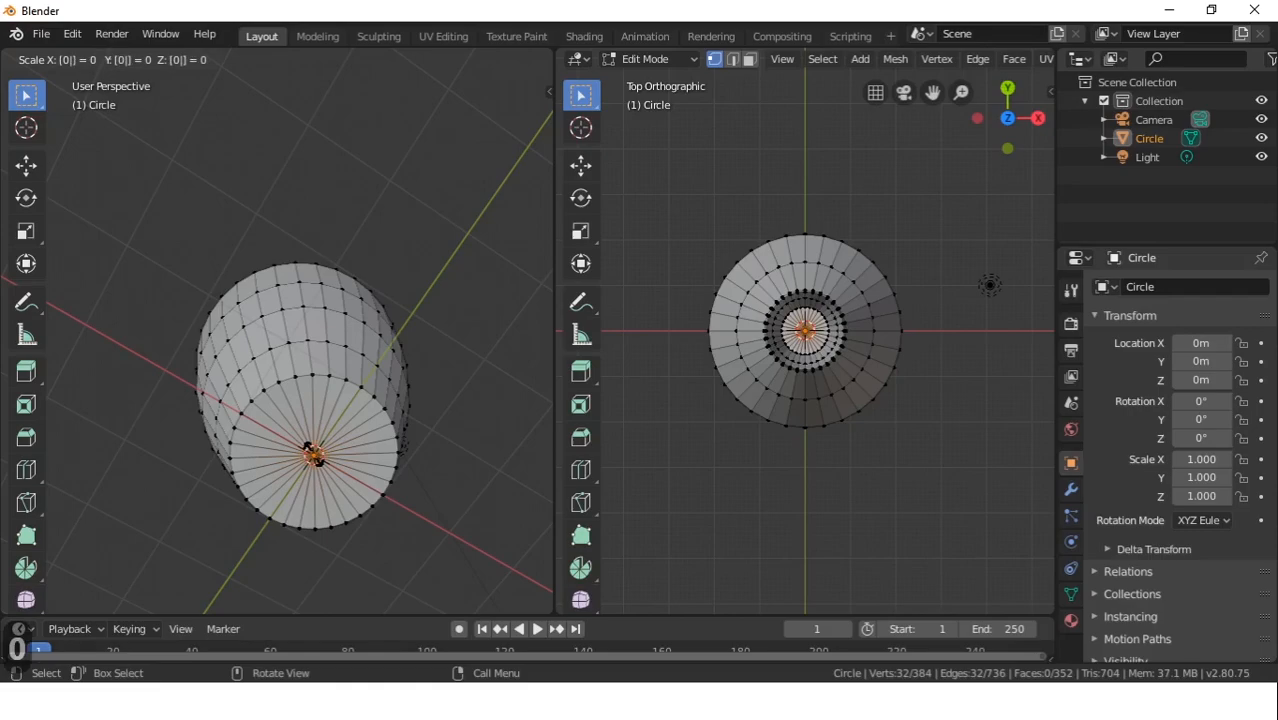
key(Return)
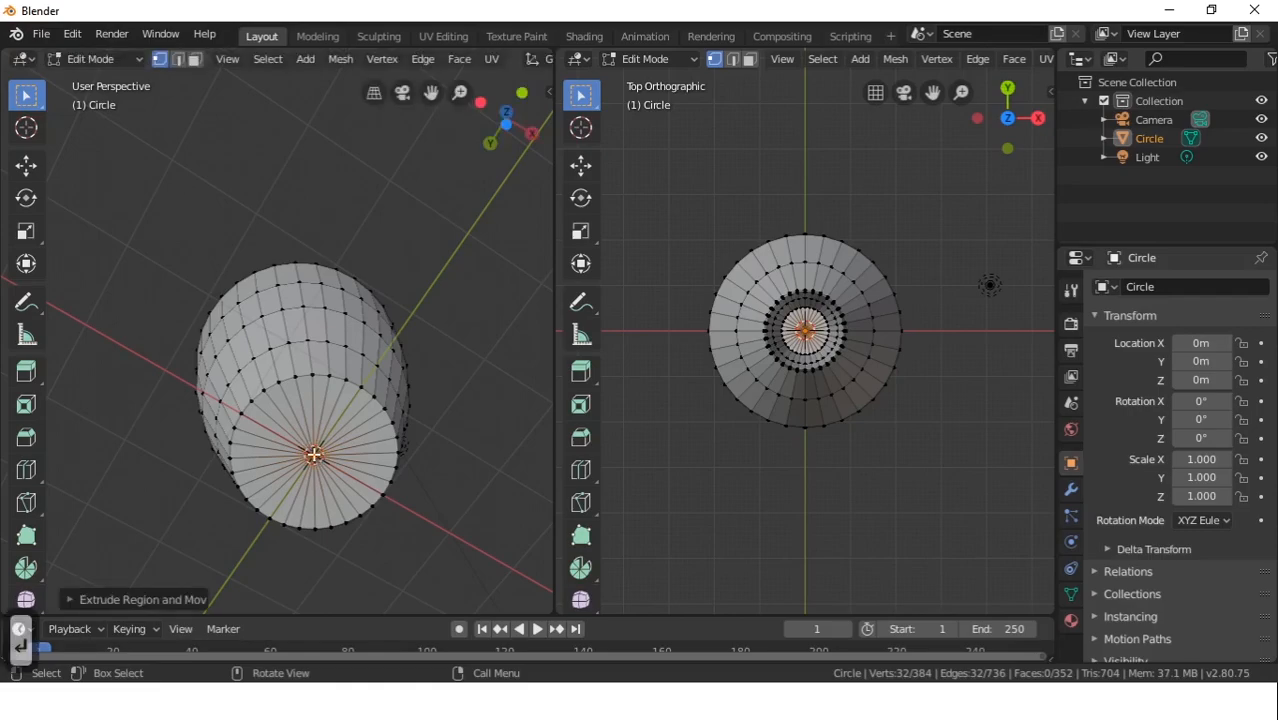
Select the vase's top rim loop in front view and switch the viewport shading to Wireframe
middle_drag(428, 405, 371, 399)
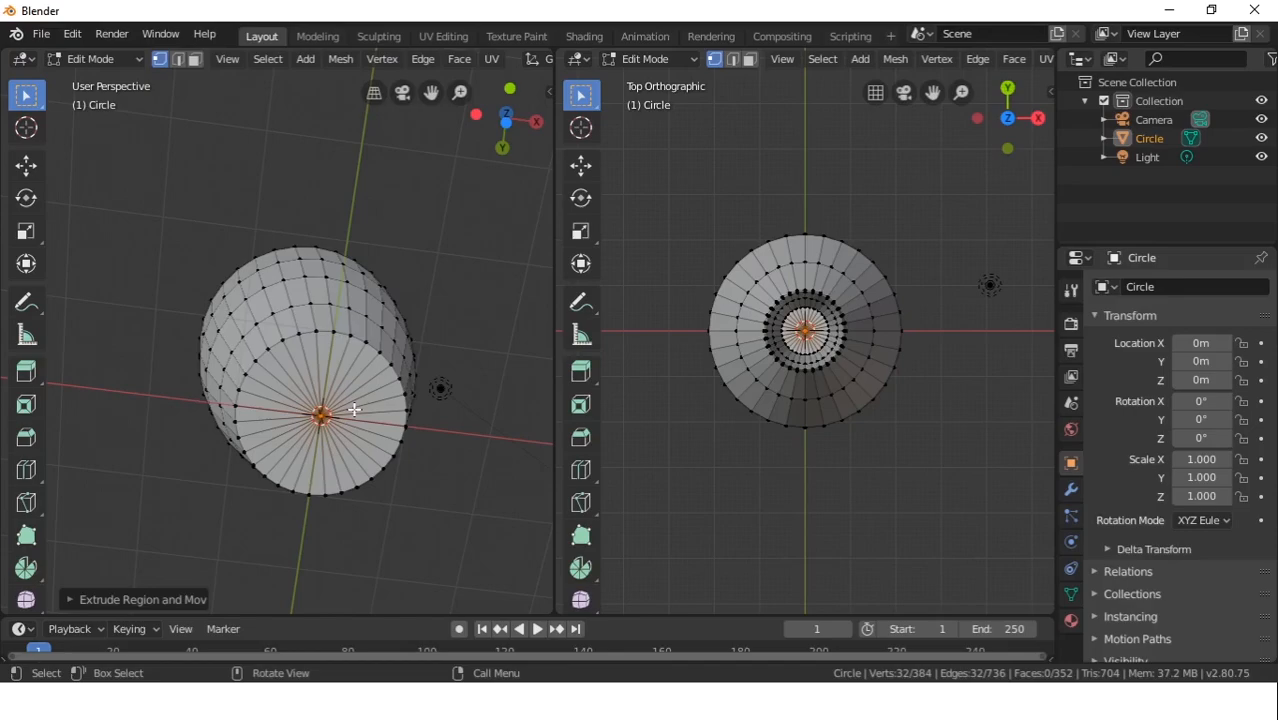
middle_drag(322, 378, 345, 543)
scroll(370, 463, down, 3)
middle_drag(336, 419, 295, 386)
middle_drag(340, 333, 175, 508)
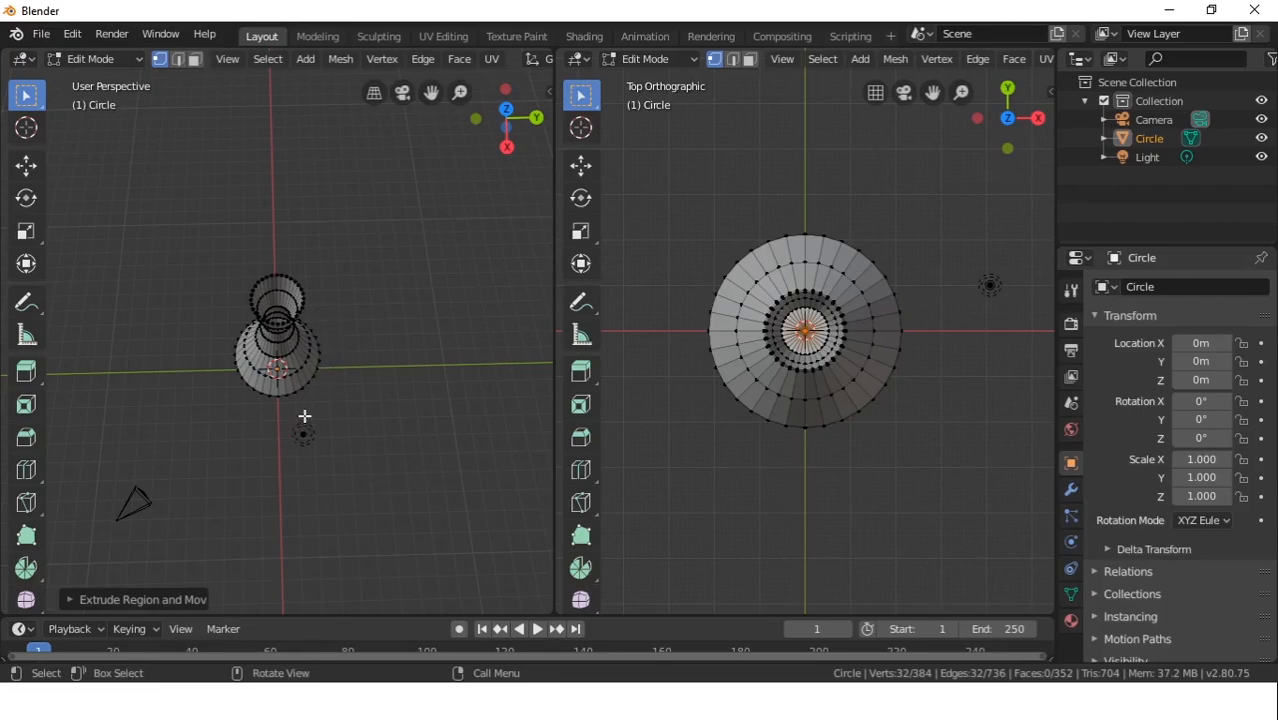
key(KP_1)
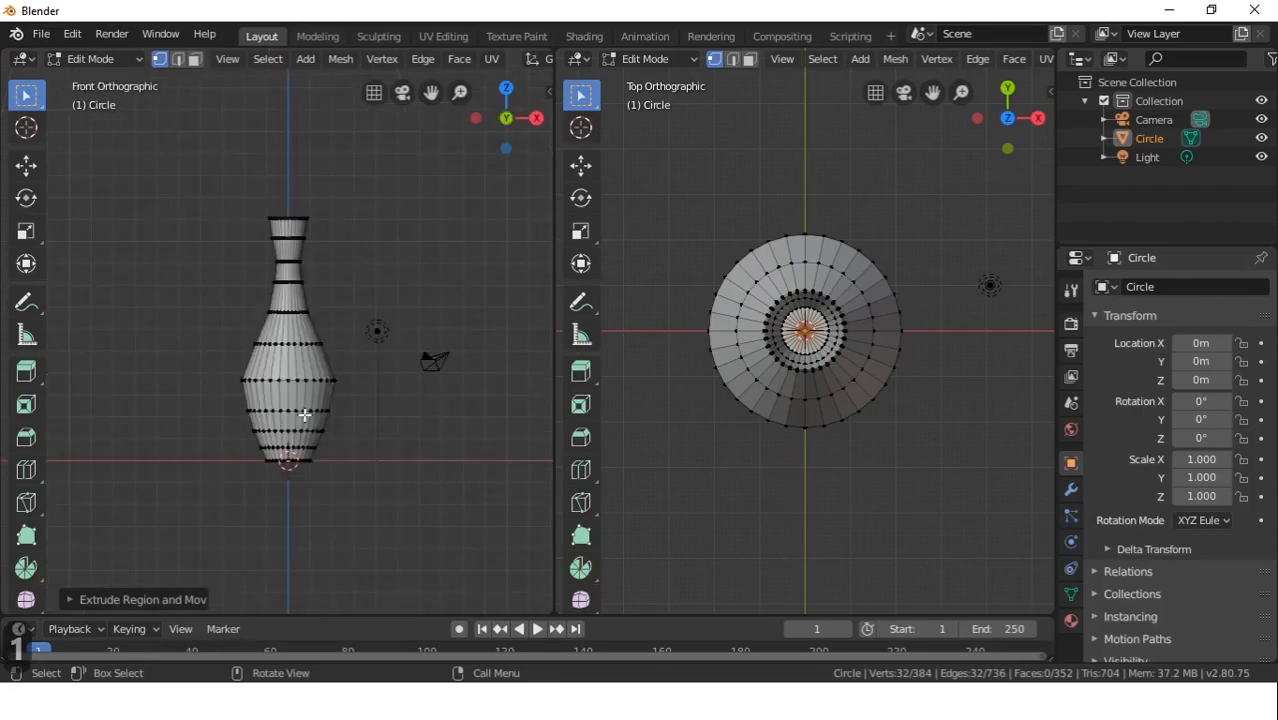
alt+click(288, 218)
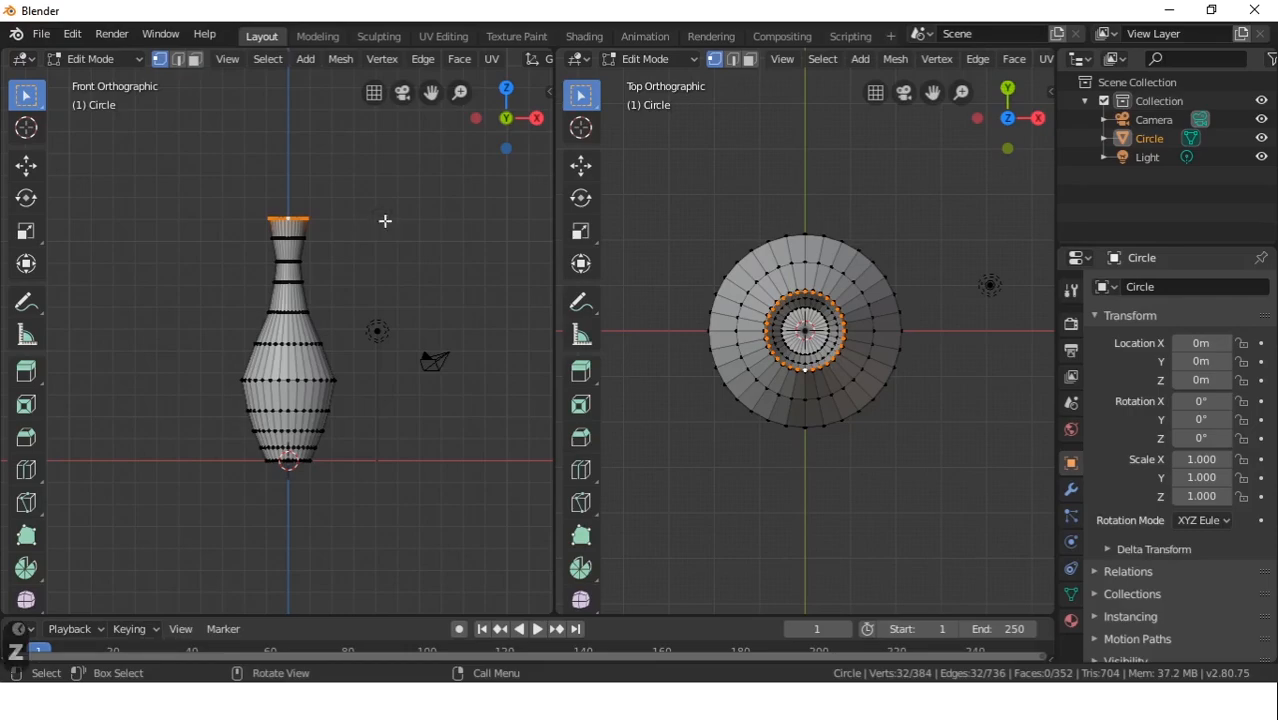
key(z)
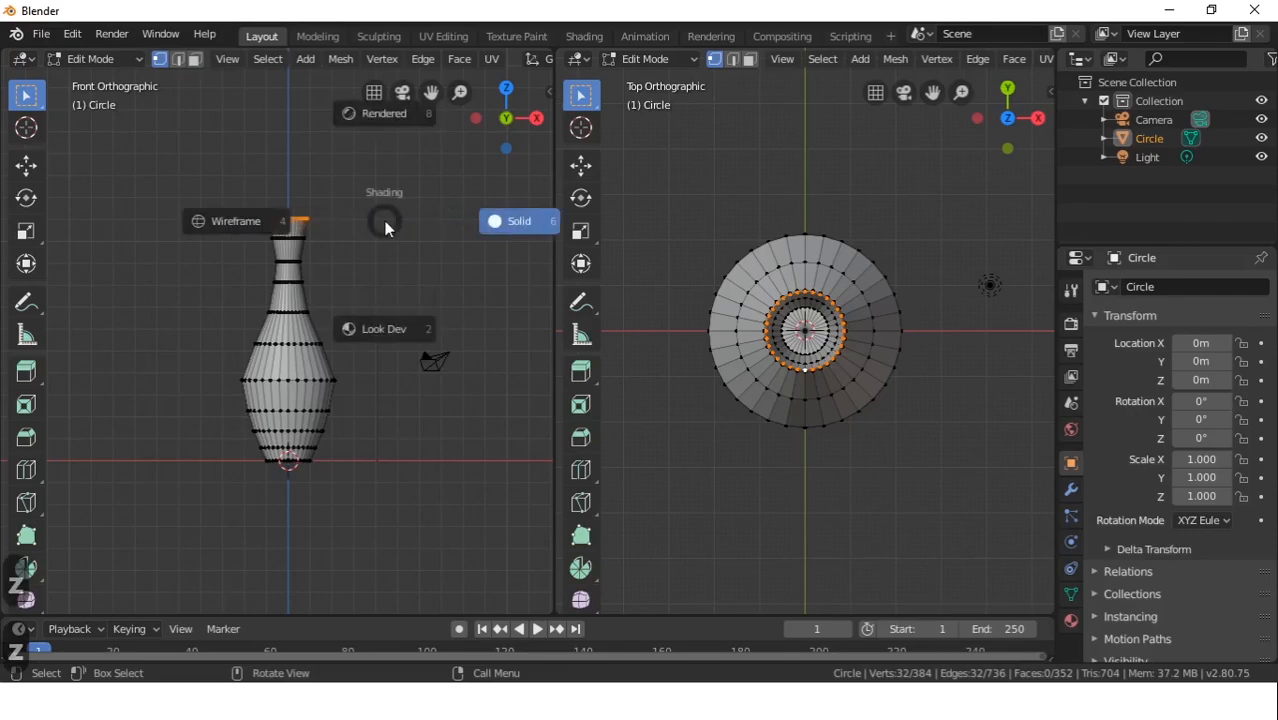
click(229, 229)
scroll(274, 234, up, 3)
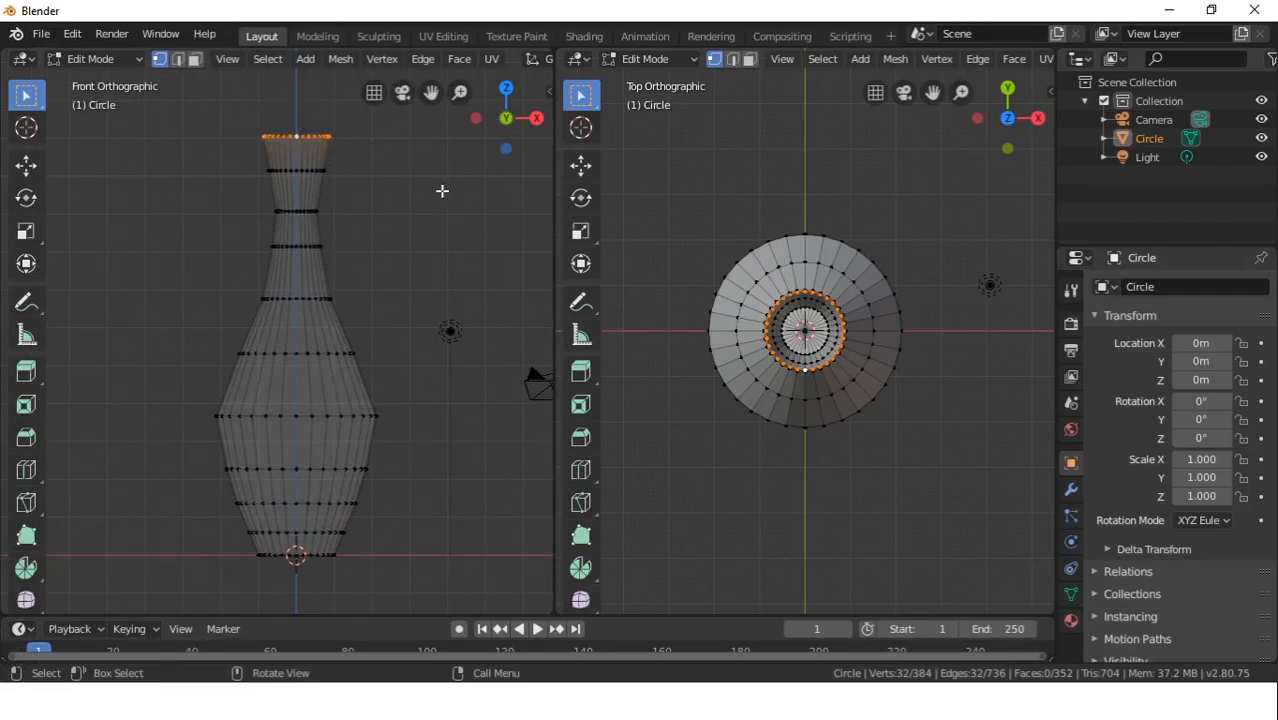
Extrude the rim loop in place and scale it inward to about 0.77 to give the vase wall thickness
key(e)
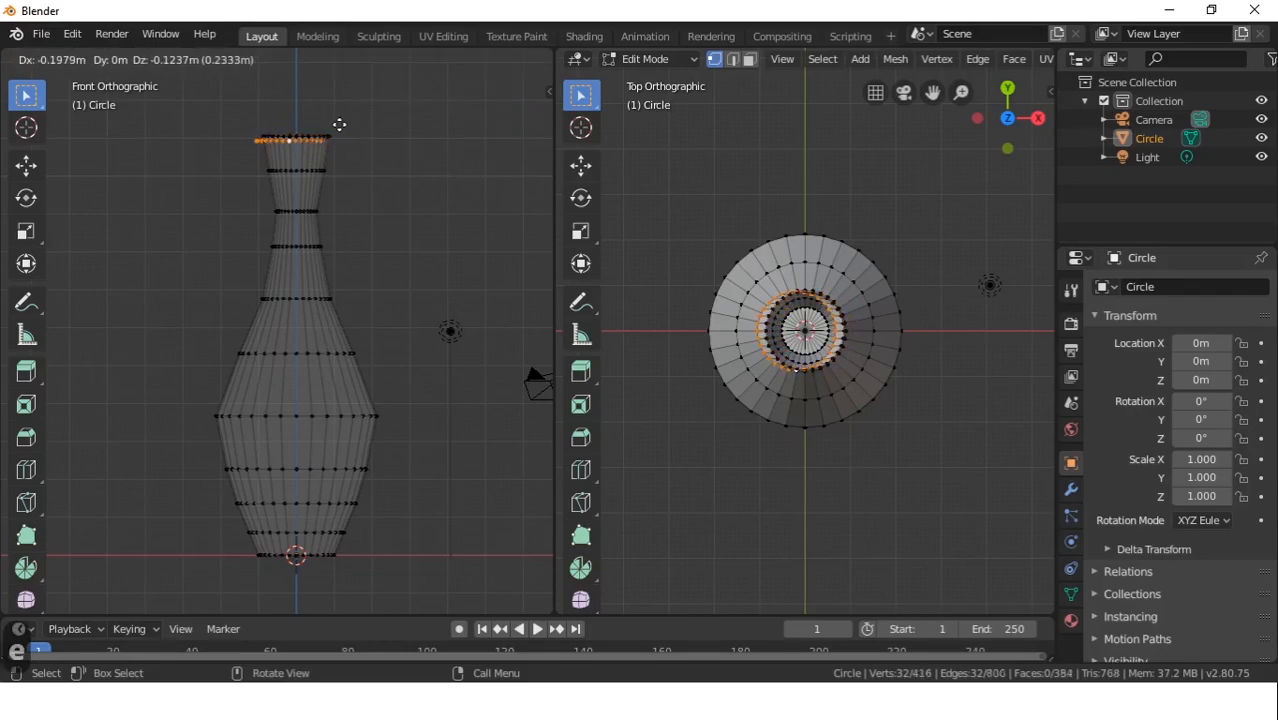
key(s)
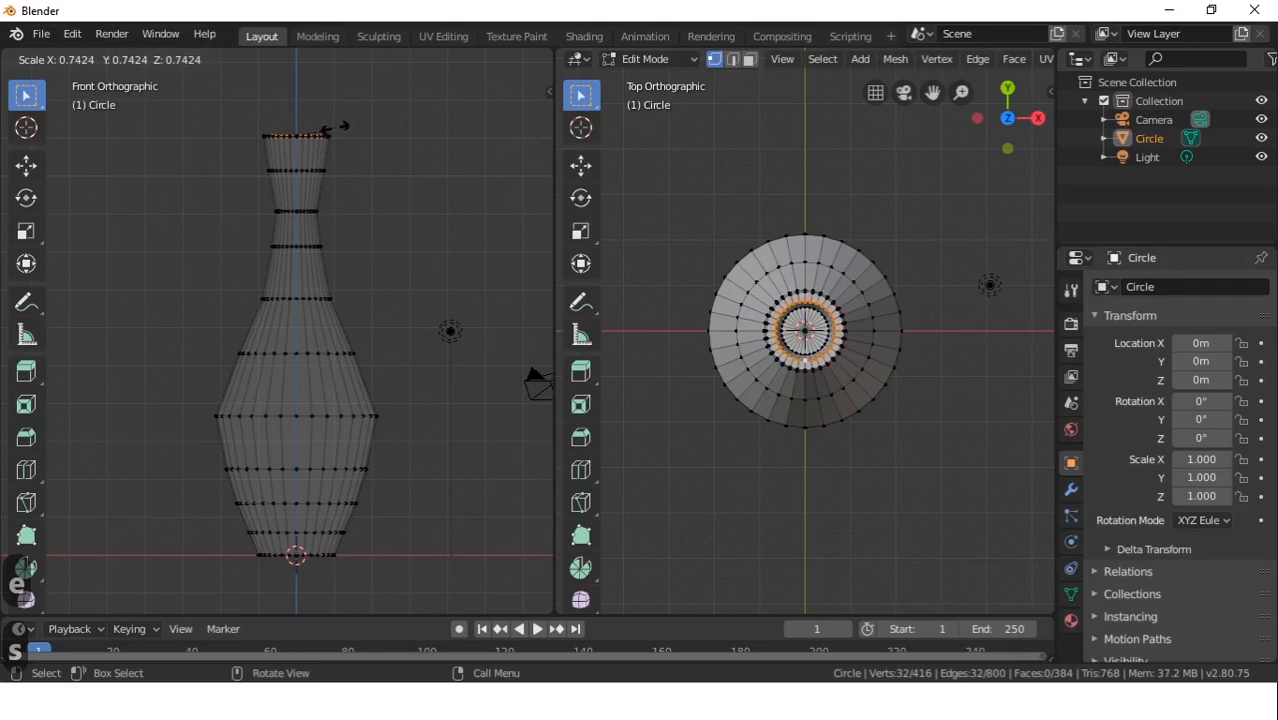
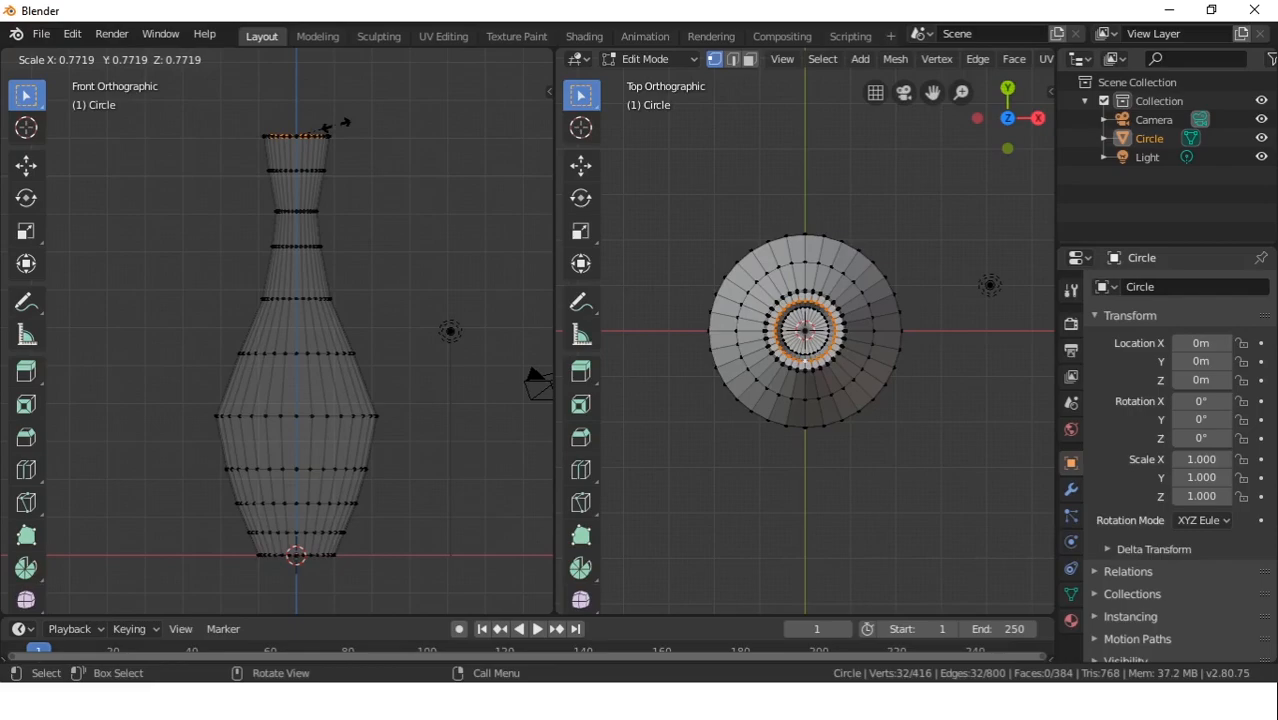
click(334, 126)
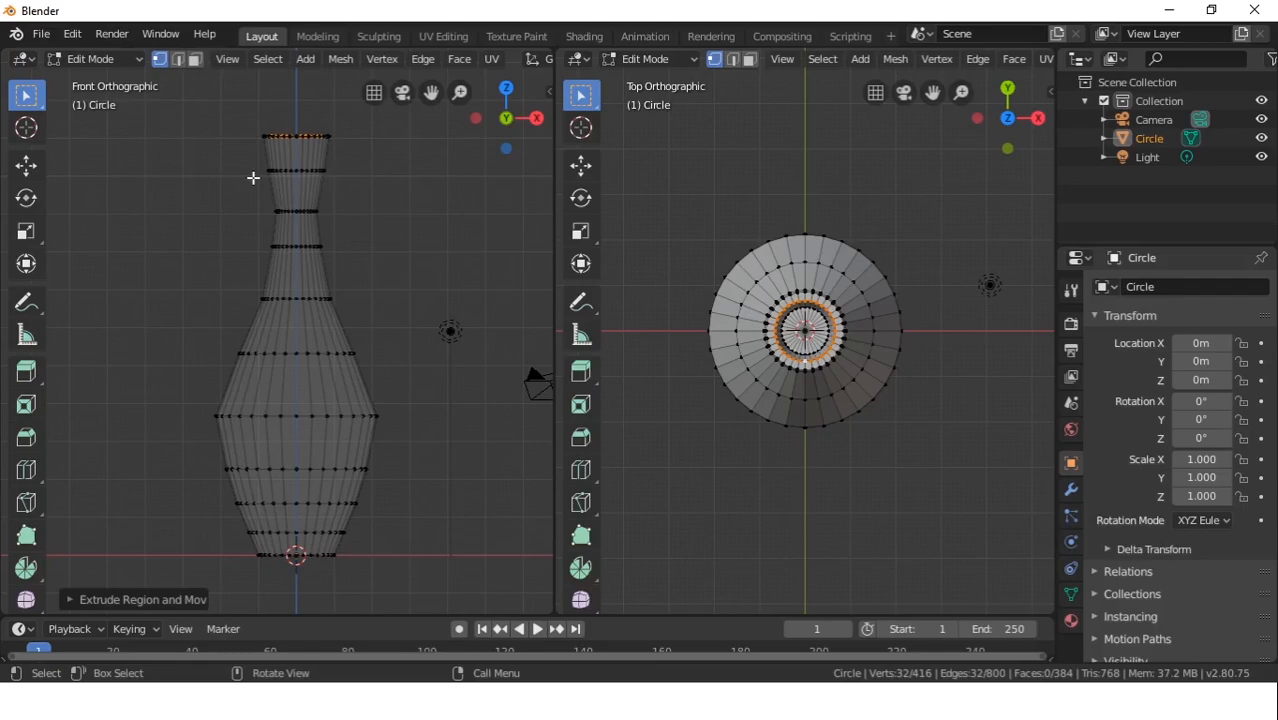
Extrude the inner rim loop down along Z to just above the second outer ring and scale it to about 0.81
key(e)
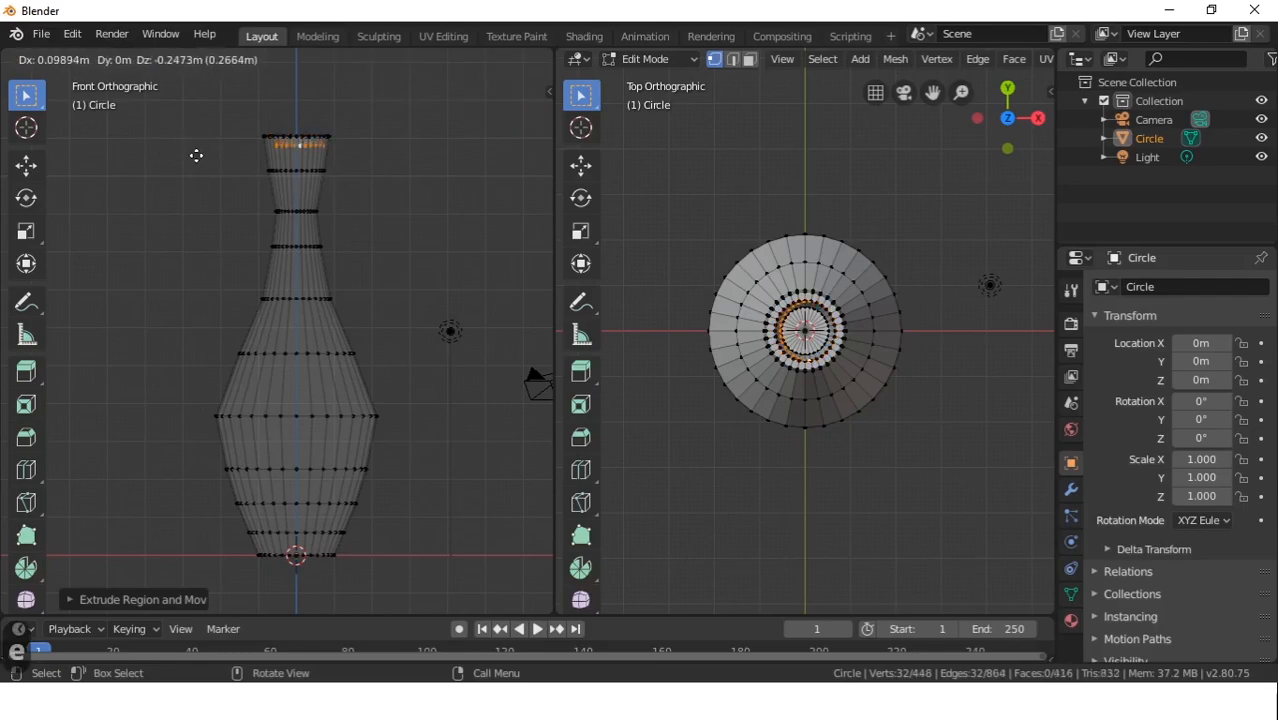
key(z)
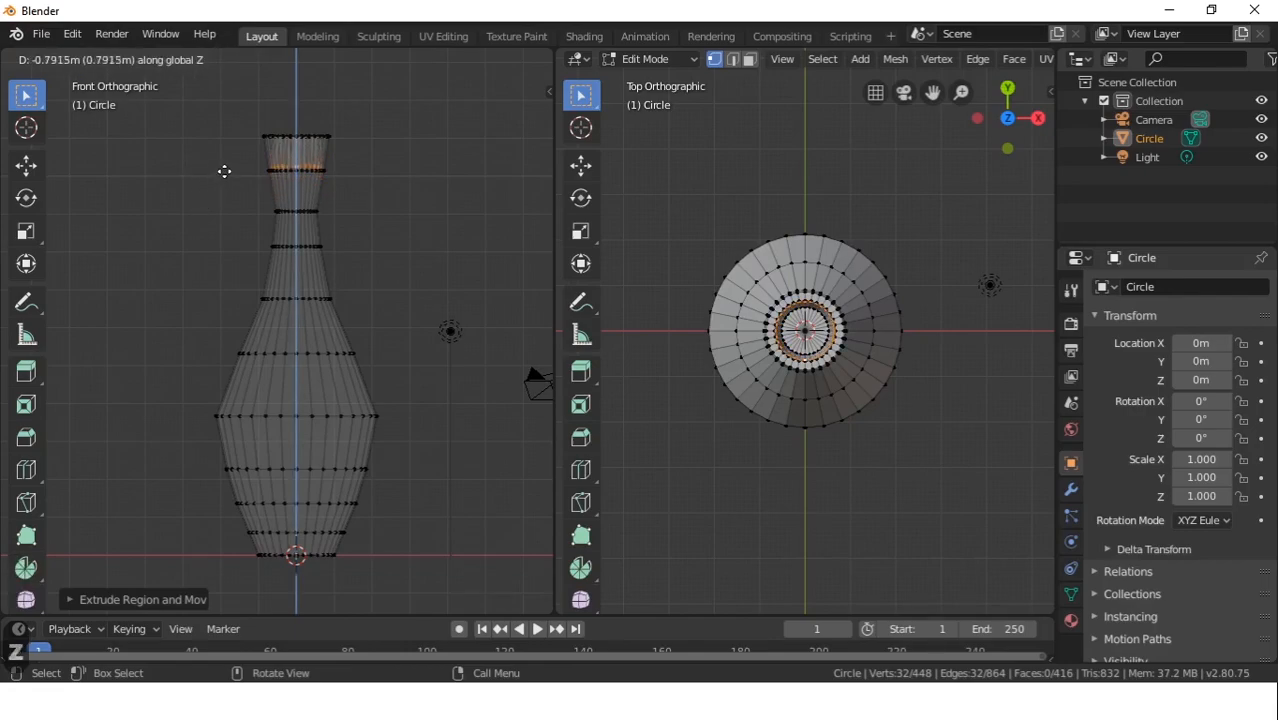
click(224, 171)
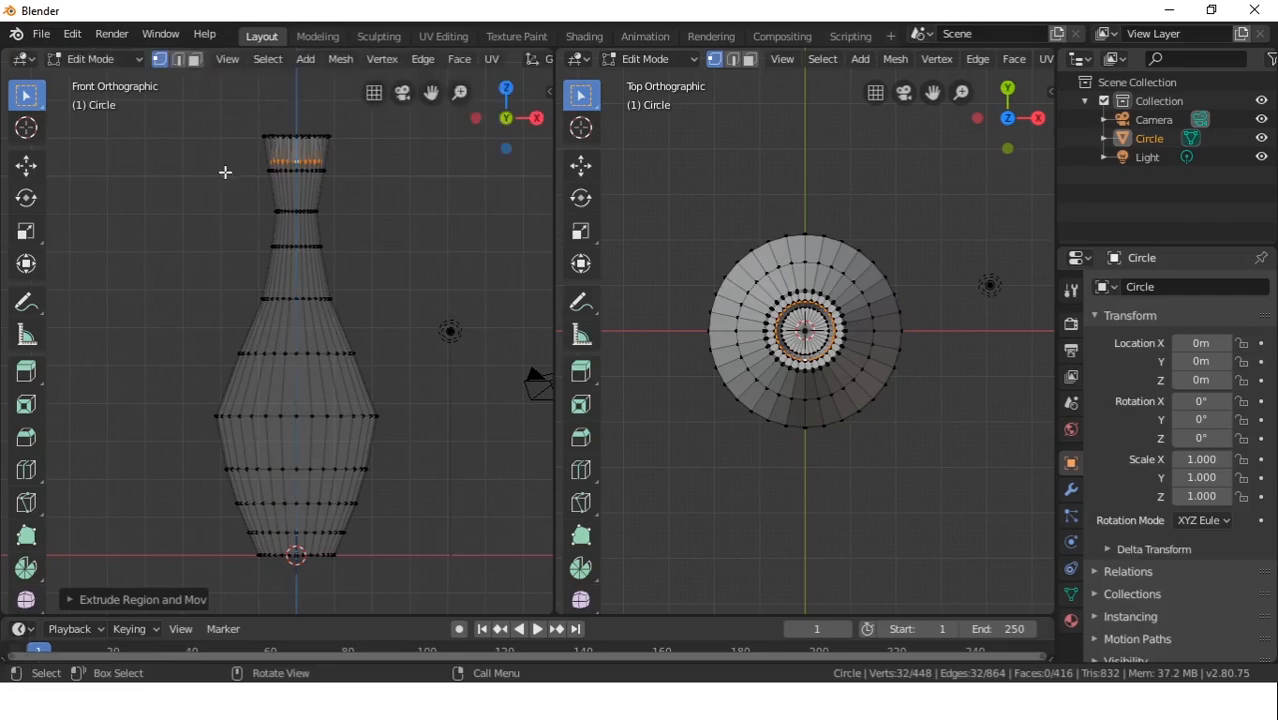
key(s)
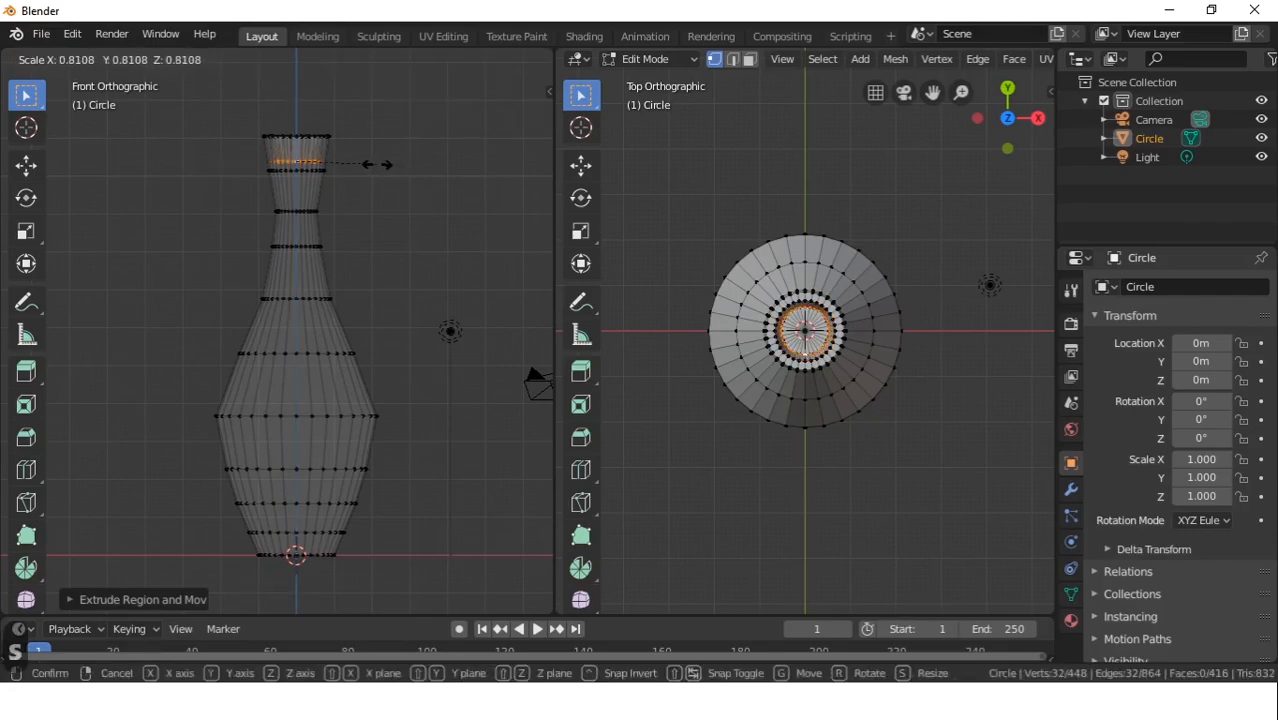
click(377, 164)
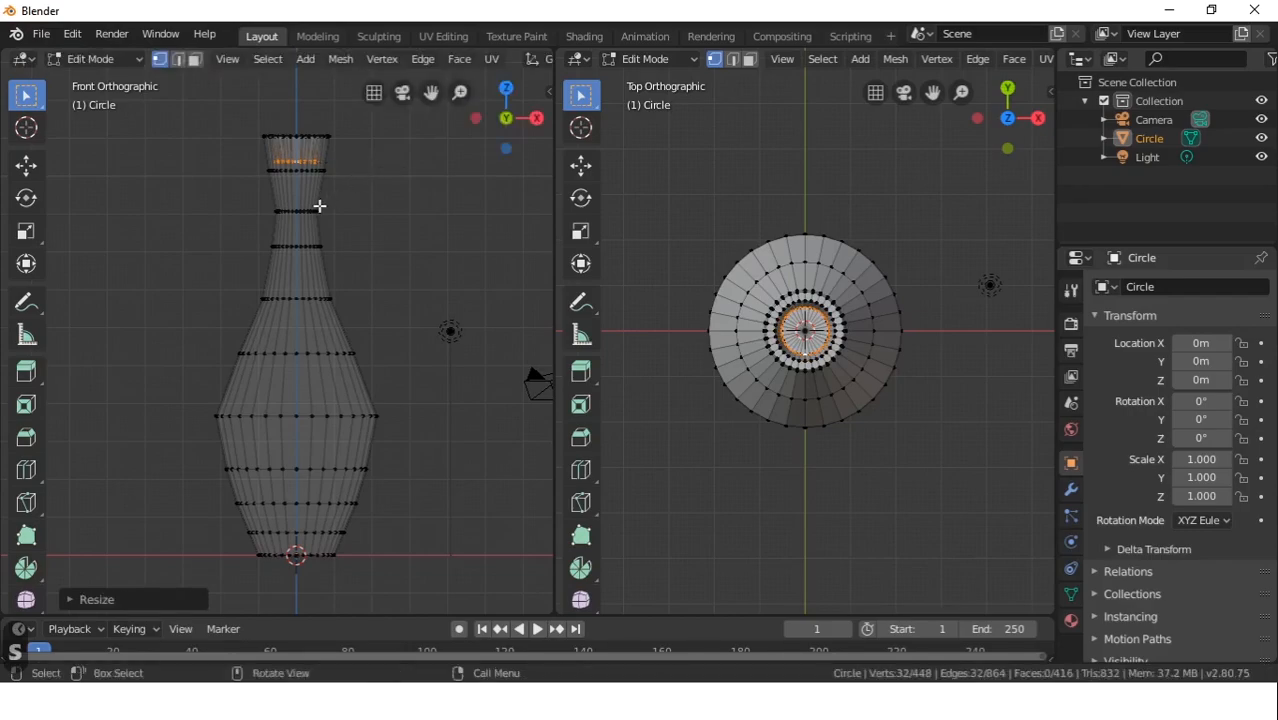
Extrude the inner wall about 1.04 m further down along Z and scale the new ring inward to follow the neck
key(e)
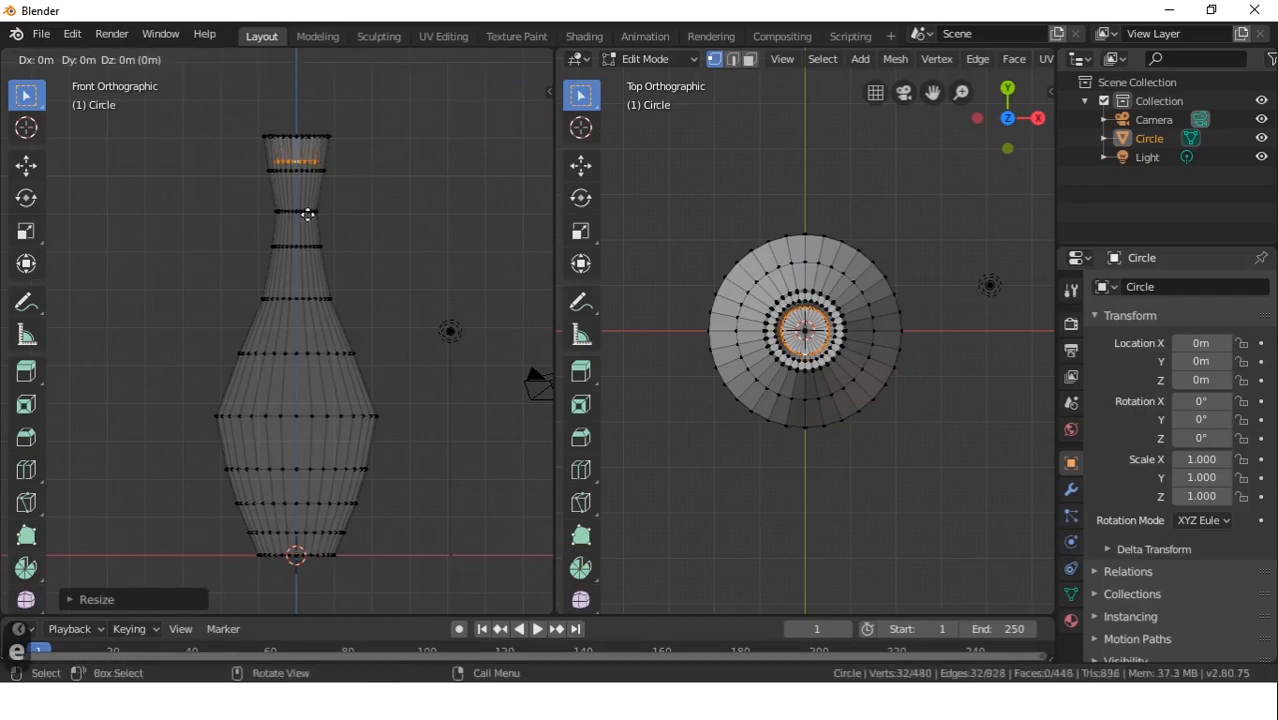
key(z)
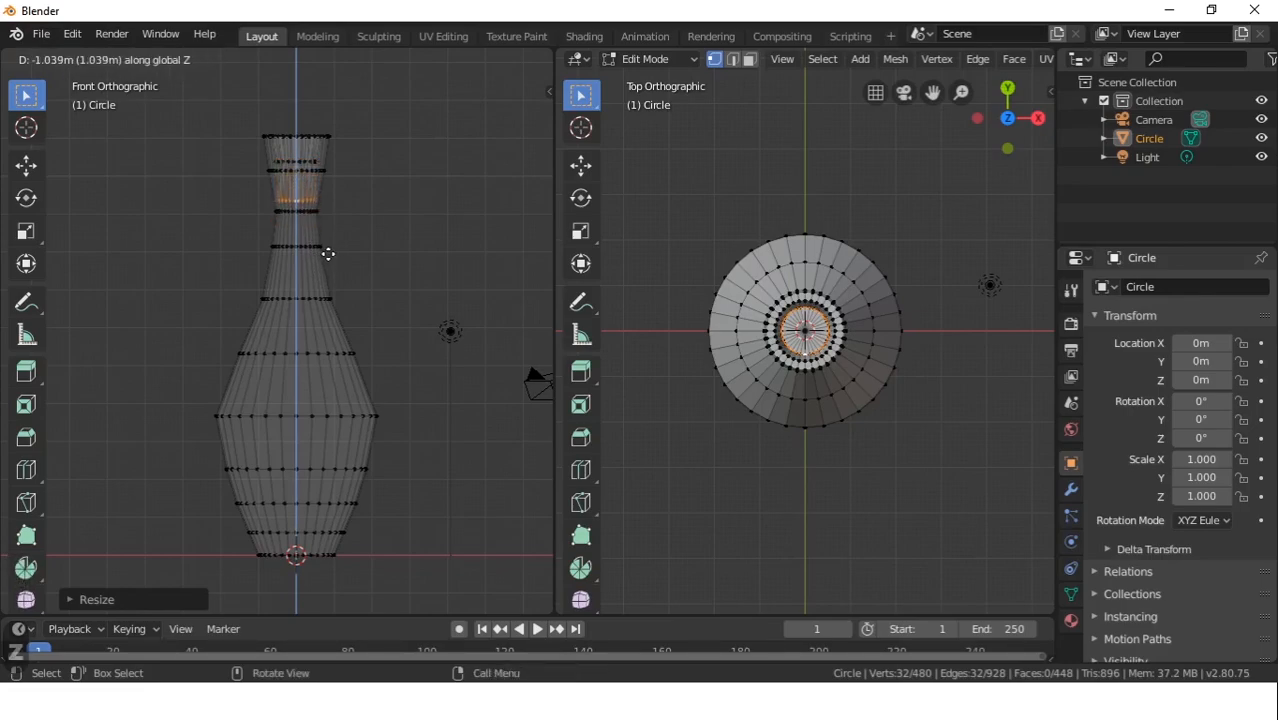
click(329, 256)
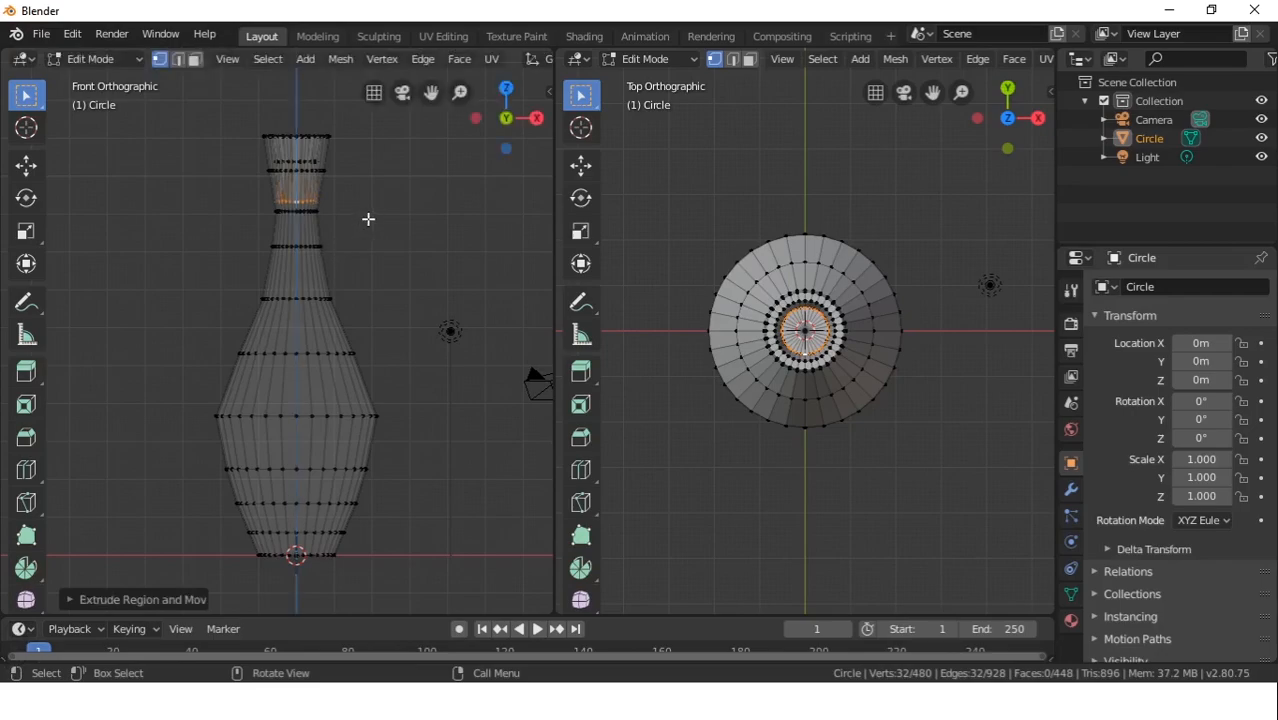
key(s)
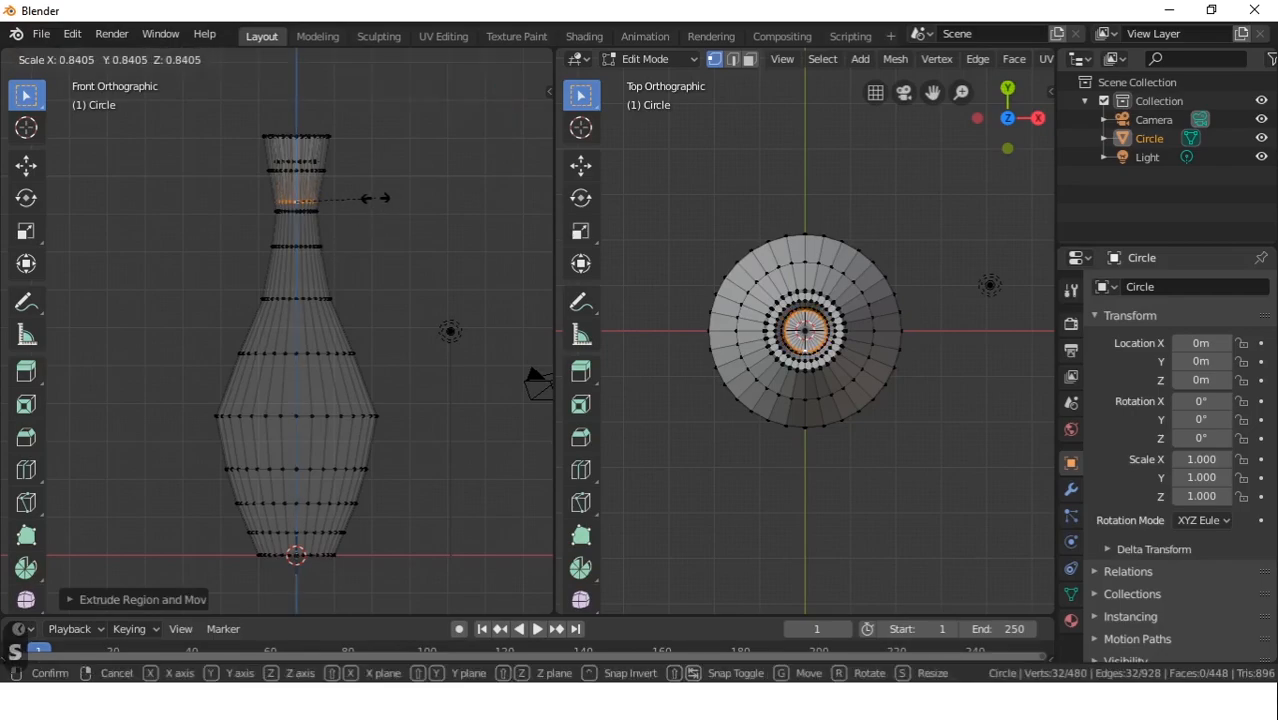
click(363, 198)
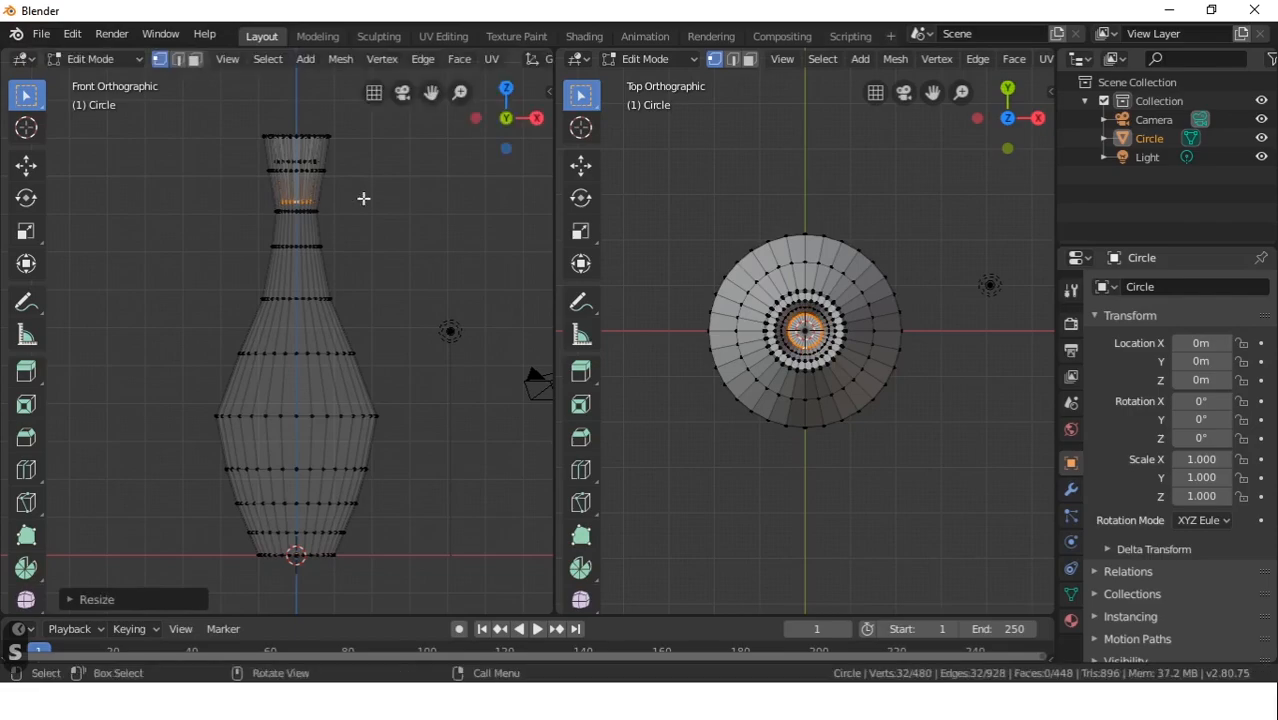
Extrude the inner neck ring about 0.79 m down along Z and scale the new ring to about 1.0
key(e)
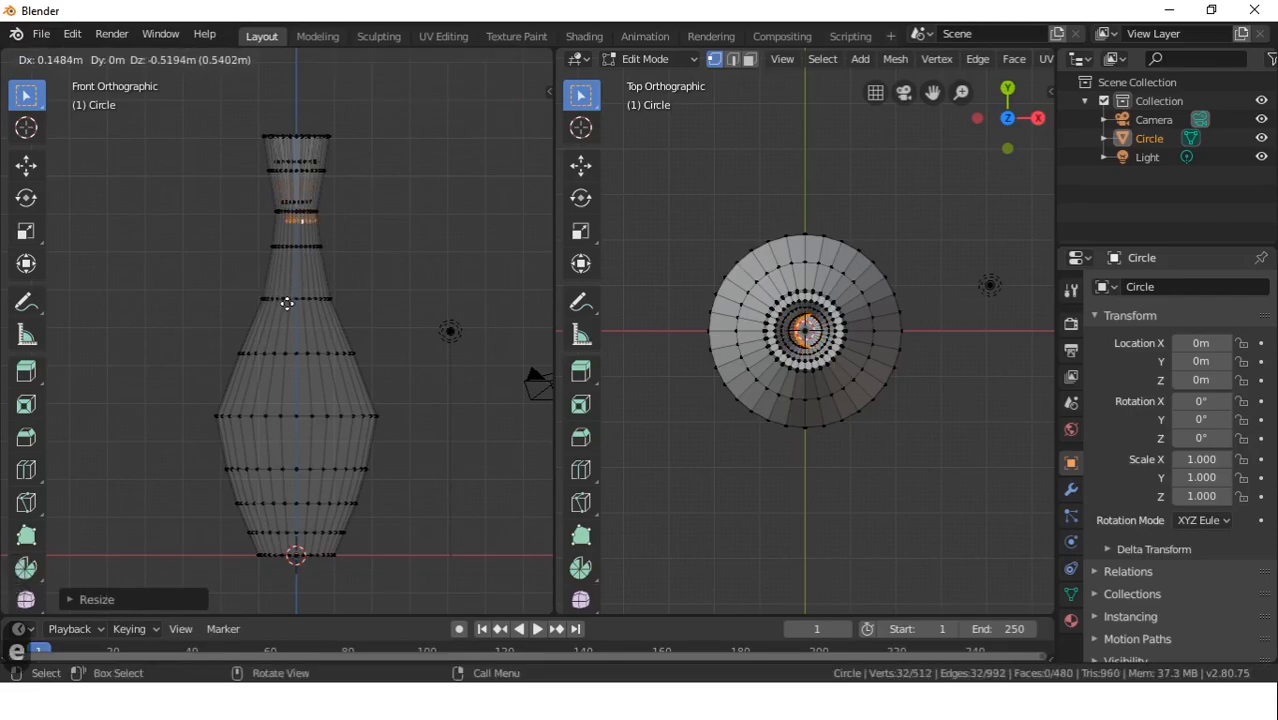
key(z)
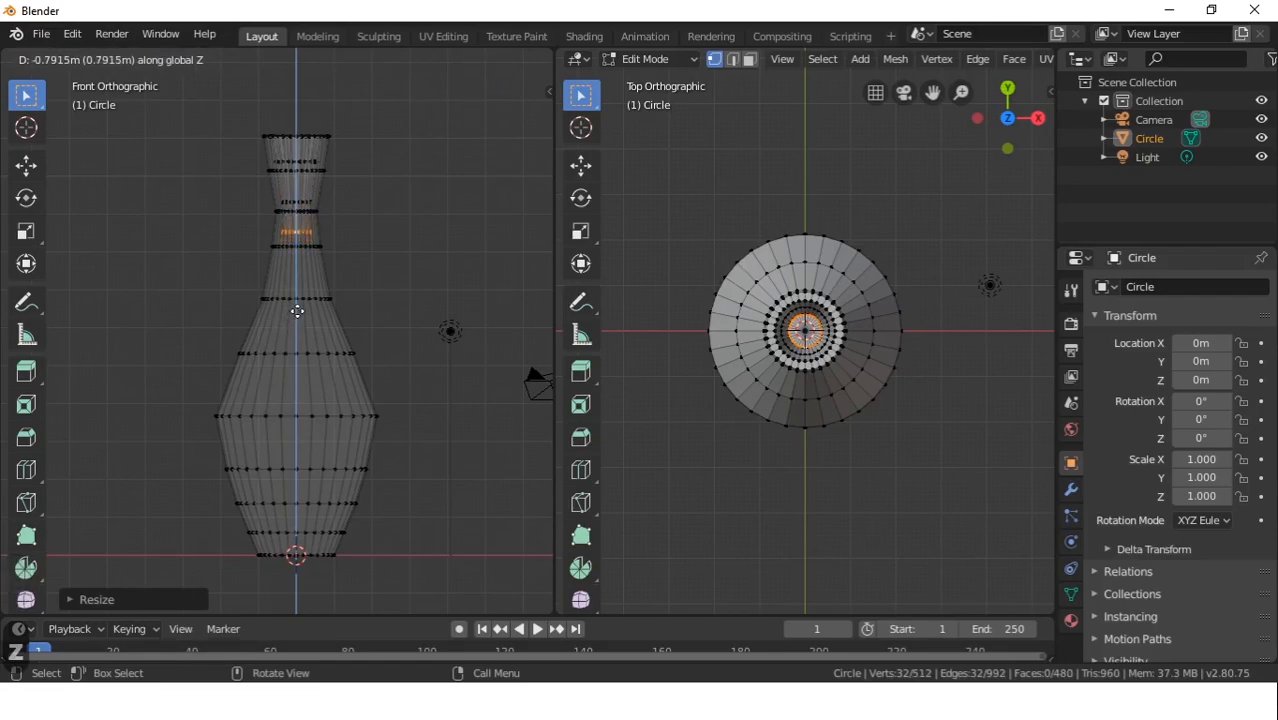
click(297, 311)
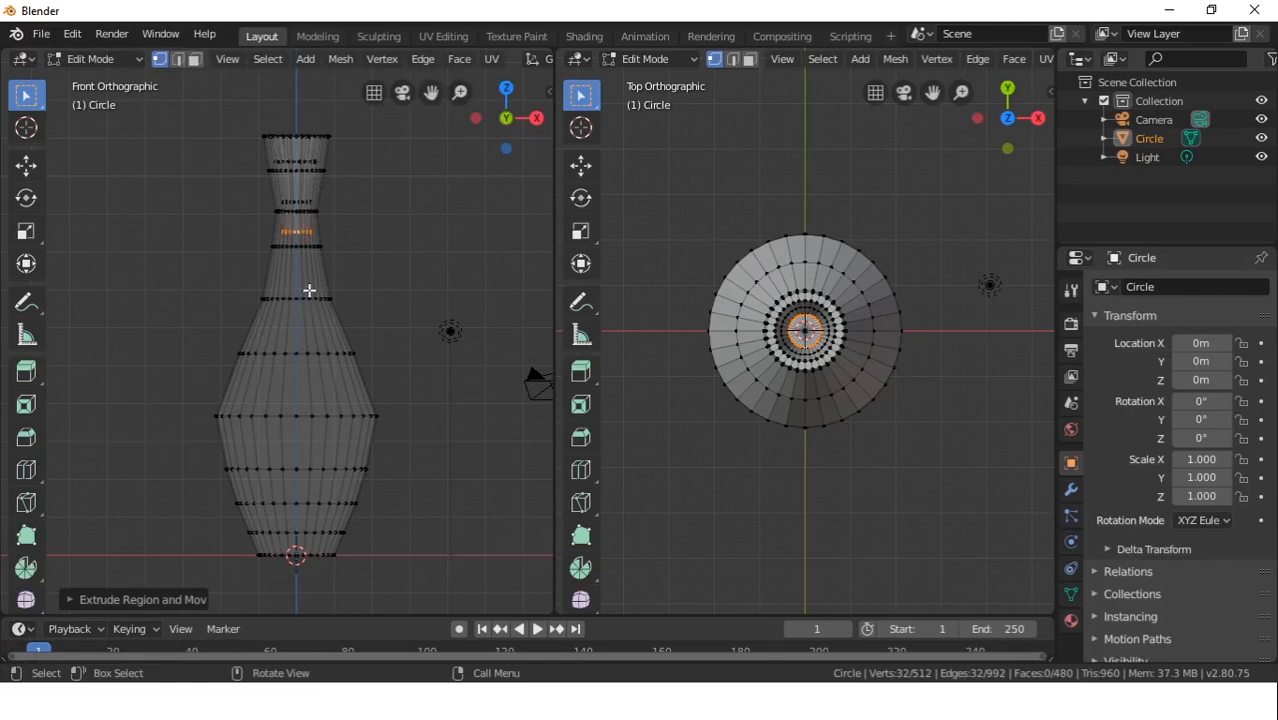
key(s)
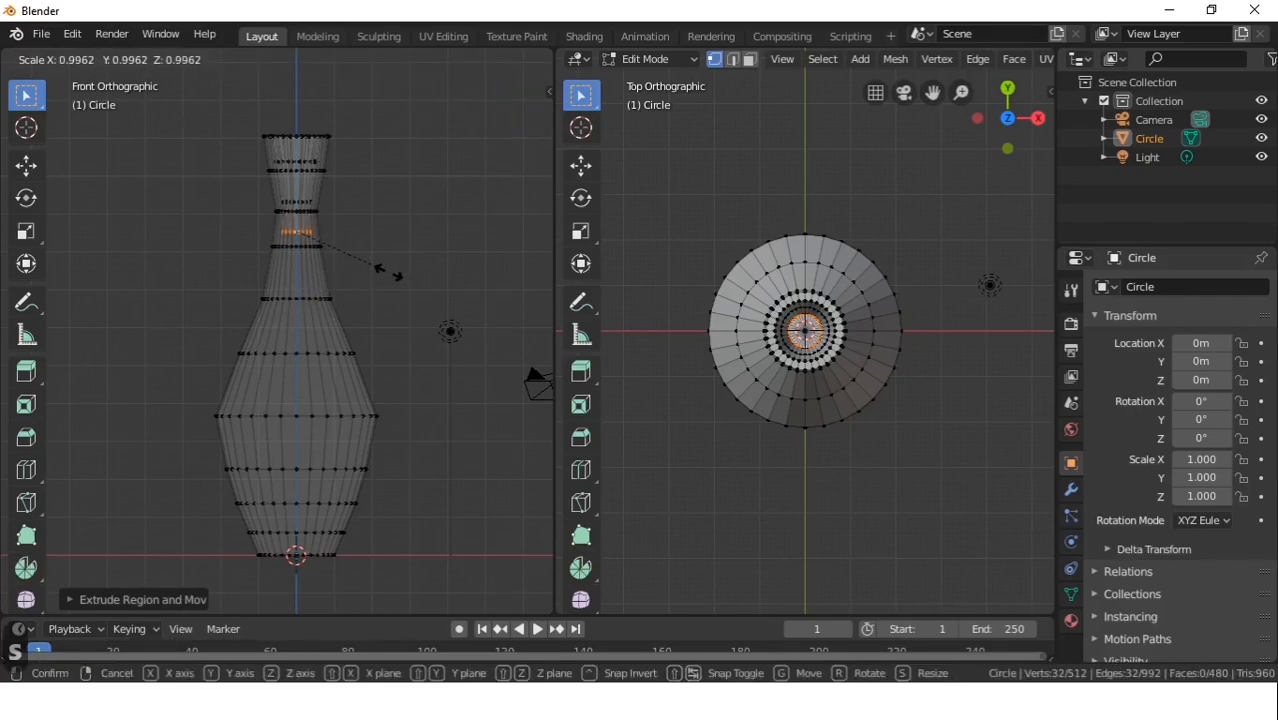
click(394, 275)
Extrude the inner wall about 1.51 m further down along Z and widen the new ring to about 1.63 below the neck
scroll(315, 244, up, 2)
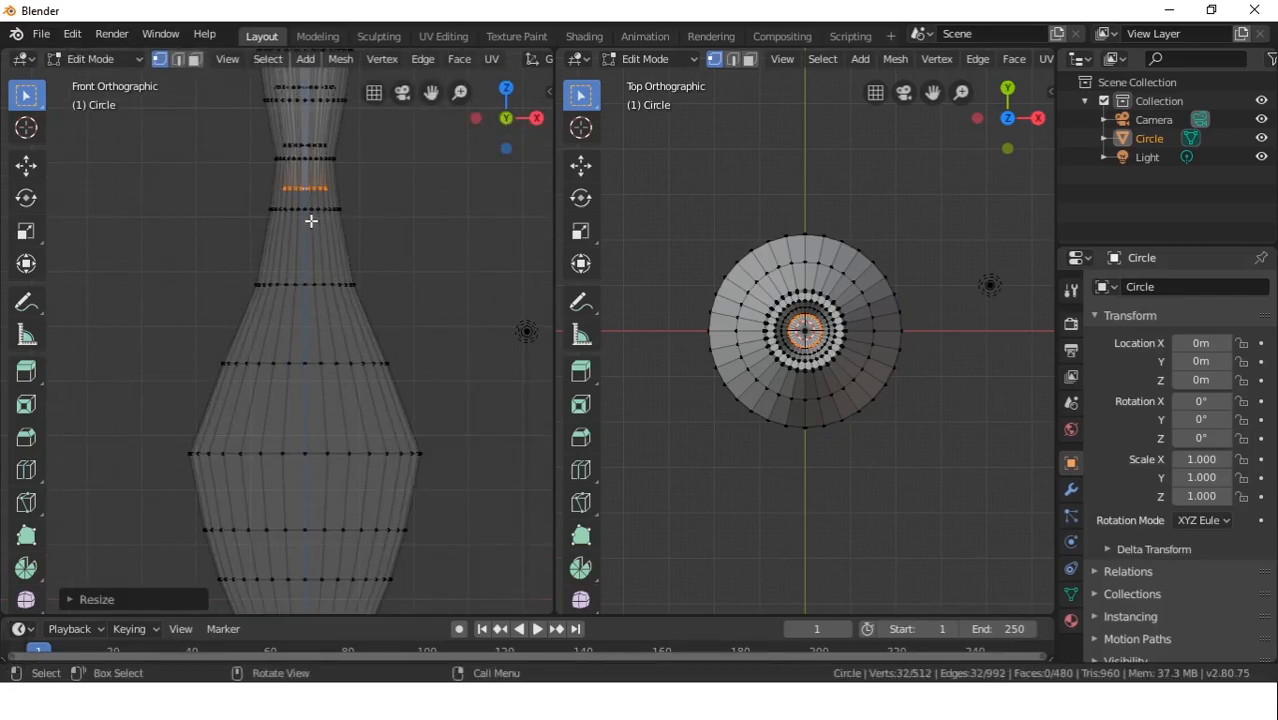
key(e)
key(z)
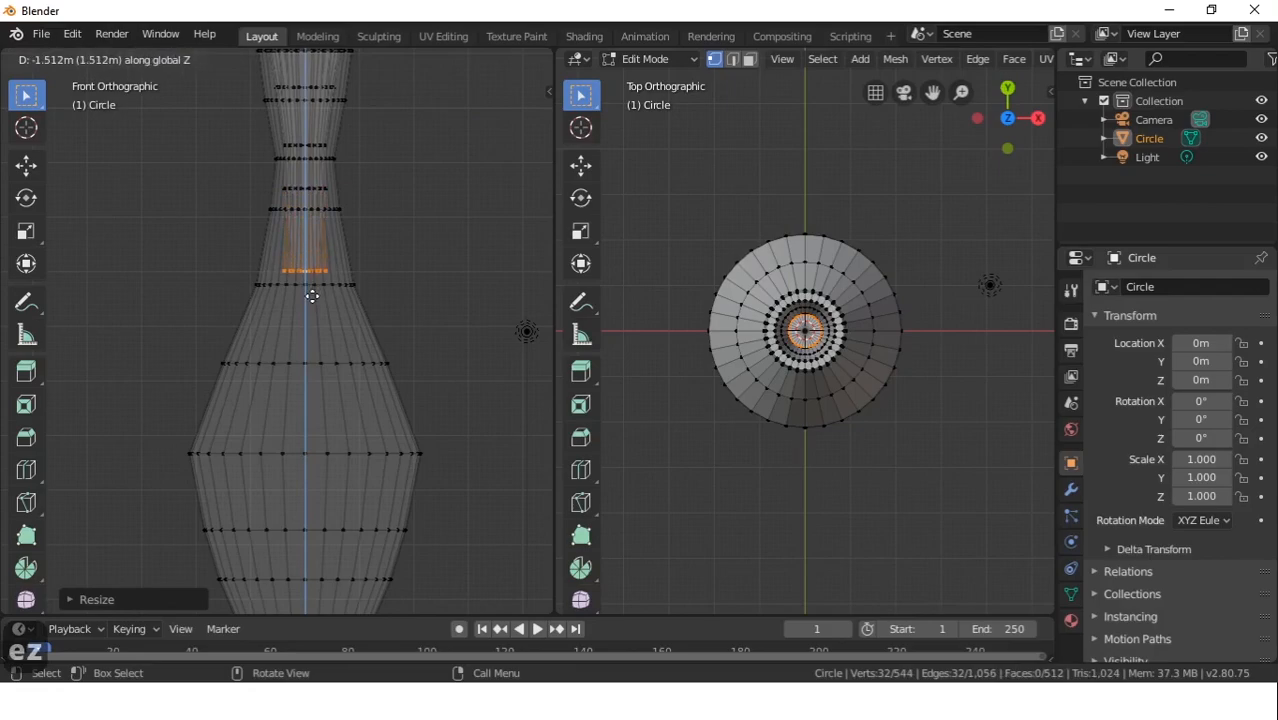
click(312, 296)
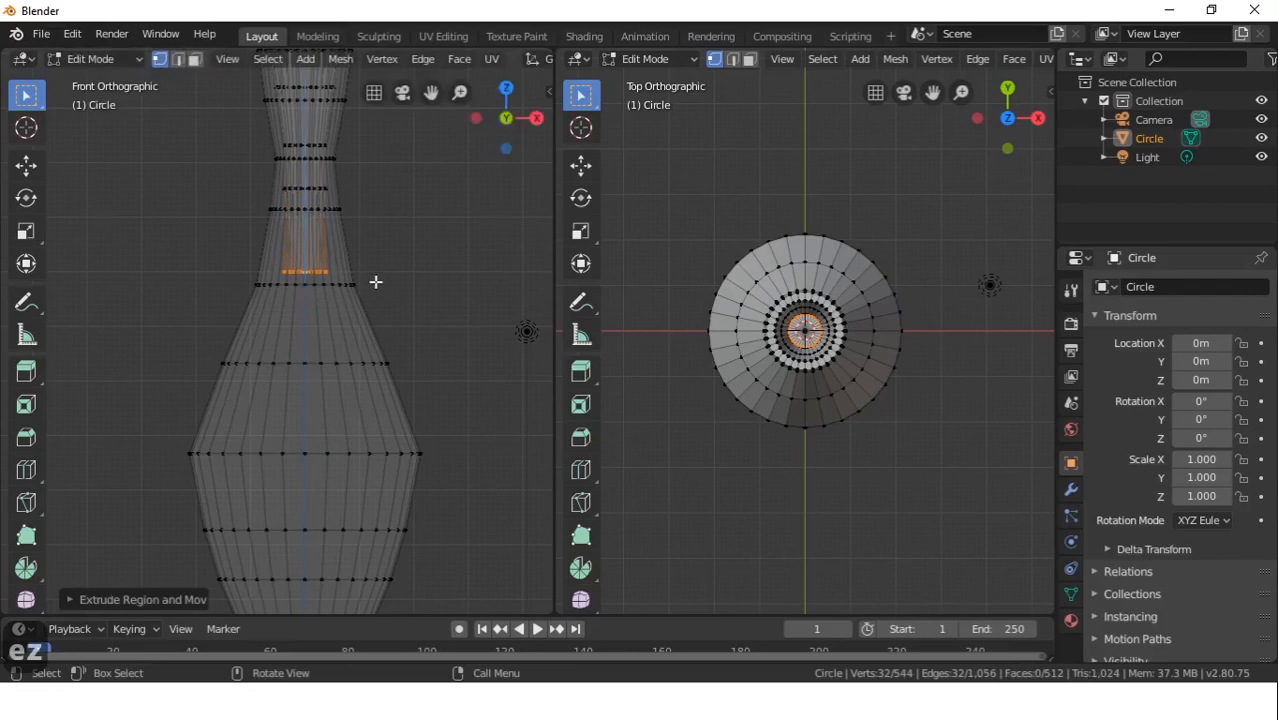
key(s)
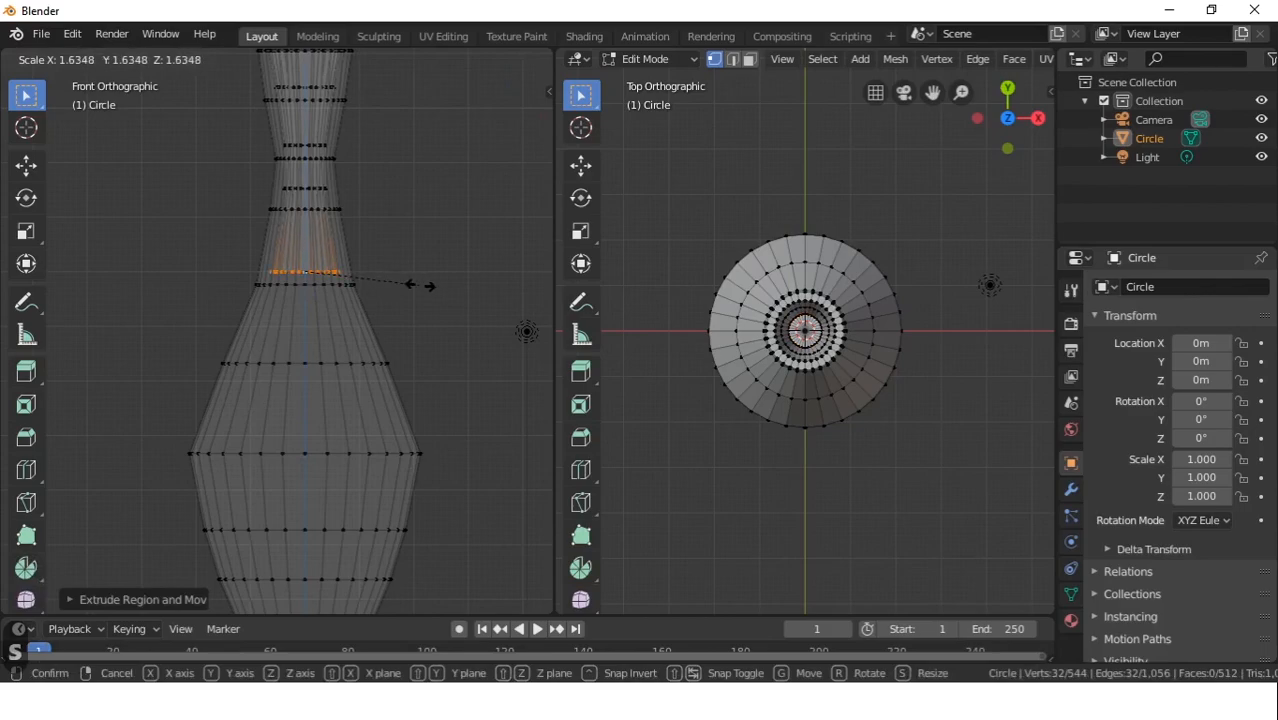
click(420, 286)
Extrude the inner ring down along Z to just above the shoulder's next outer ring and scale it to about 1.9
key(e)
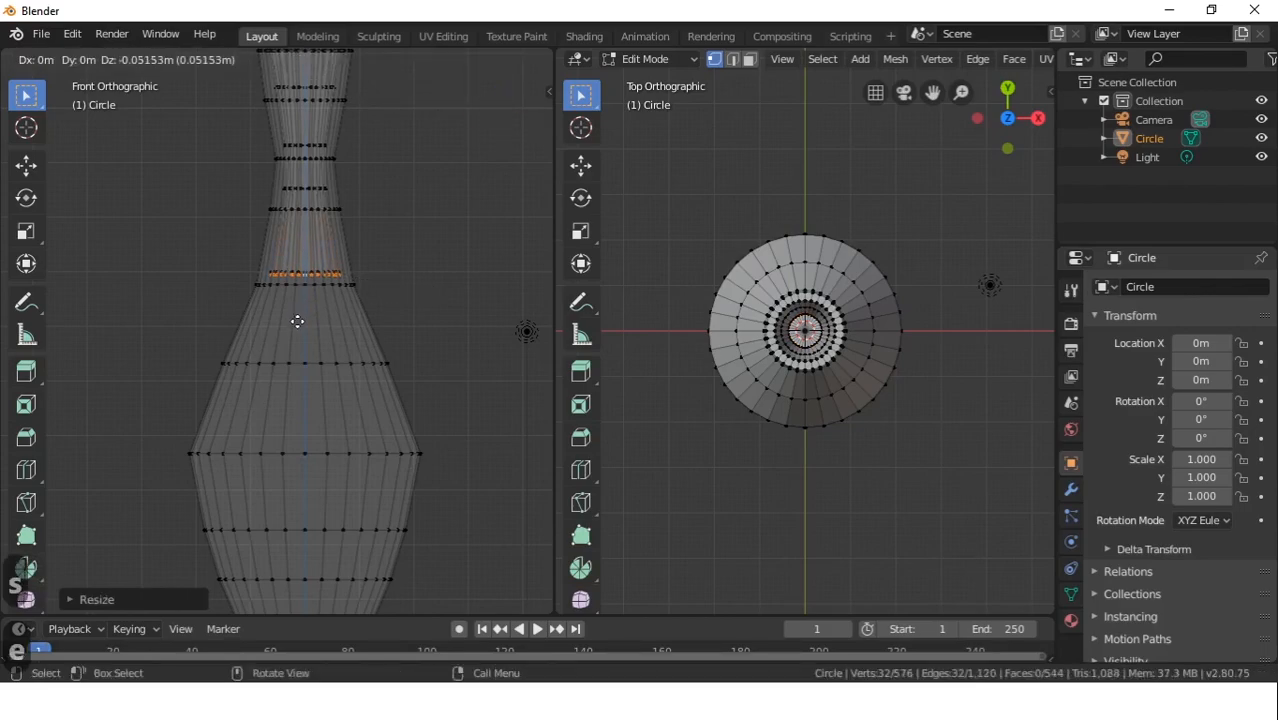
key(z)
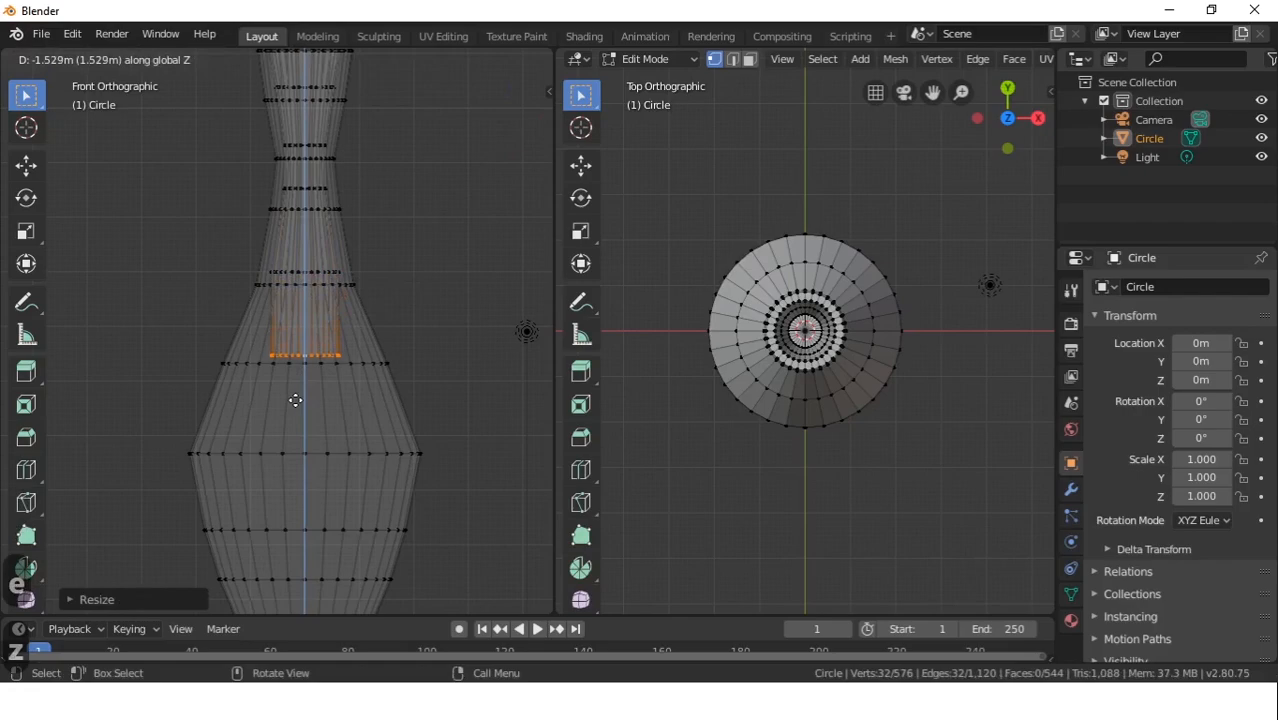
click(300, 395)
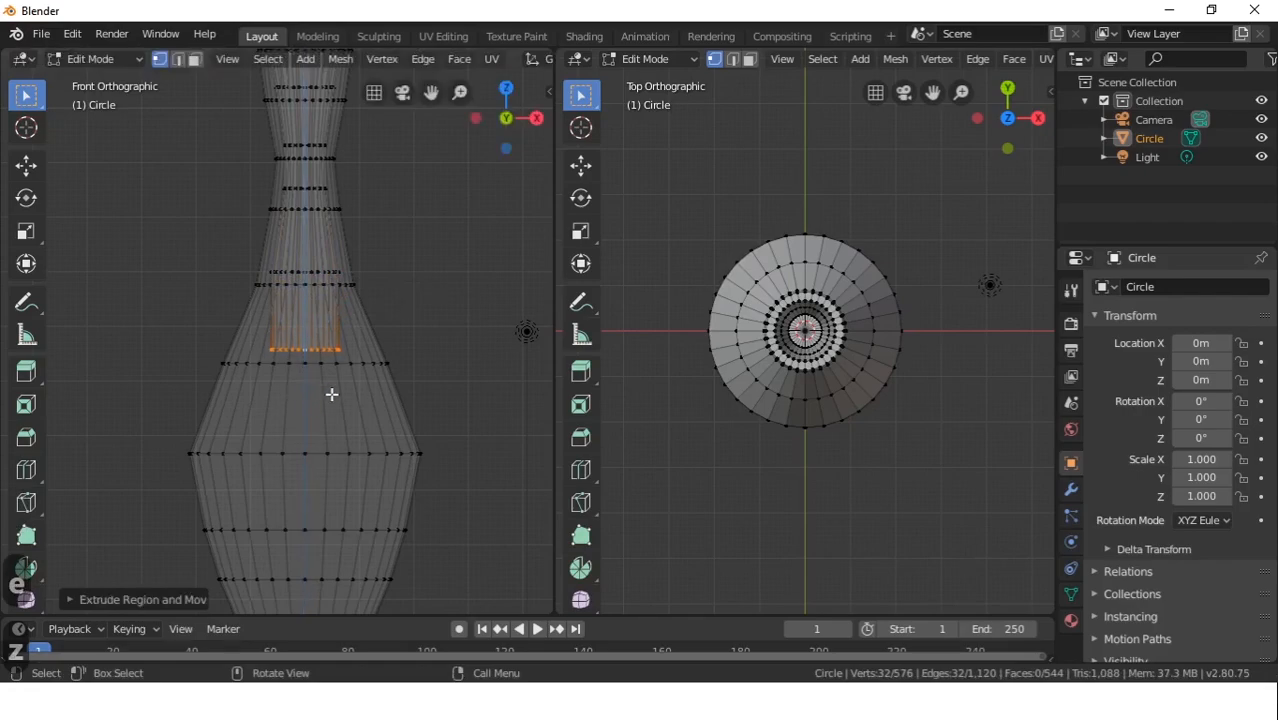
key(s)
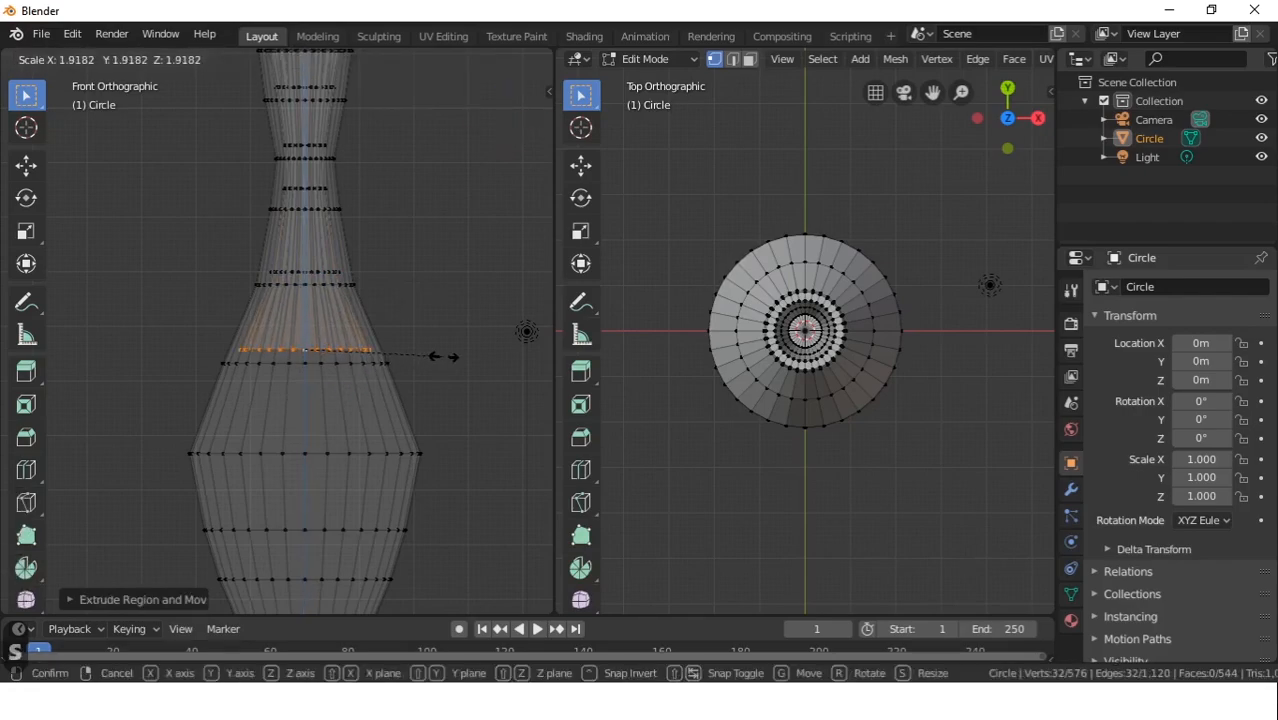
click(436, 358)
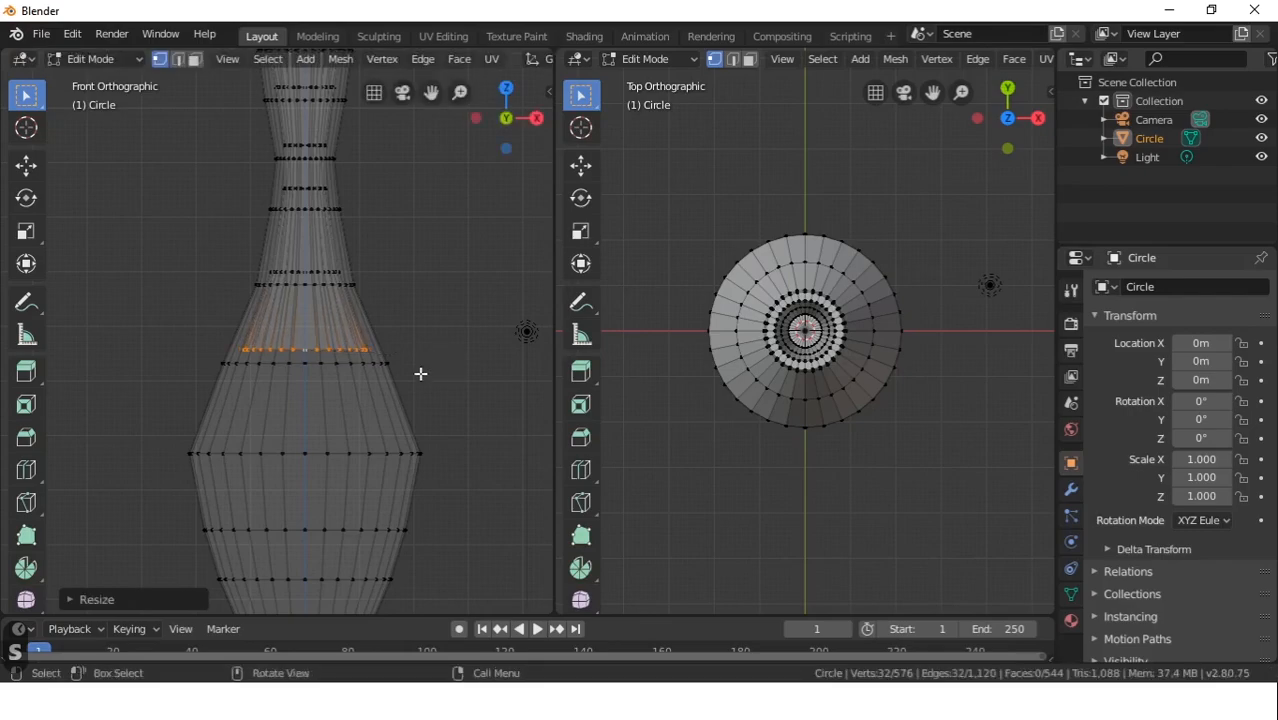
Extrude the inner wall down along Z to just above the vase's widest outer ring and scale the new ring to about 1.51
key(e)
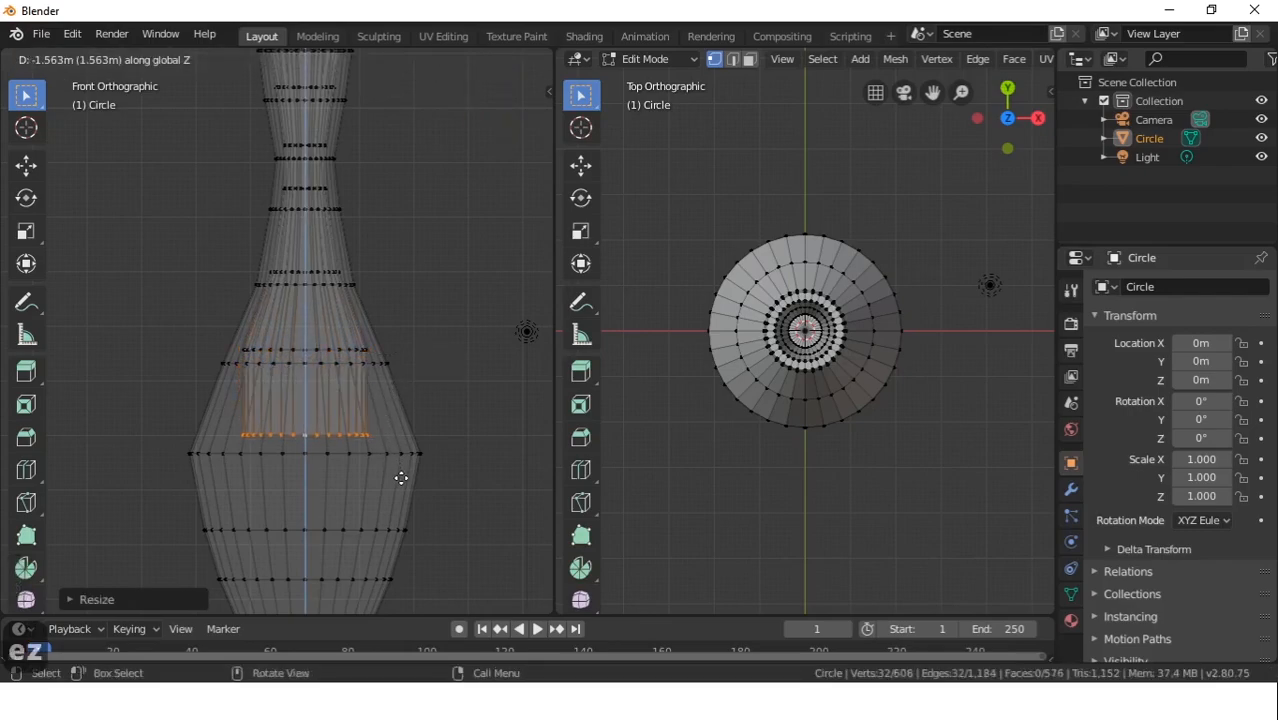
click(400, 484)
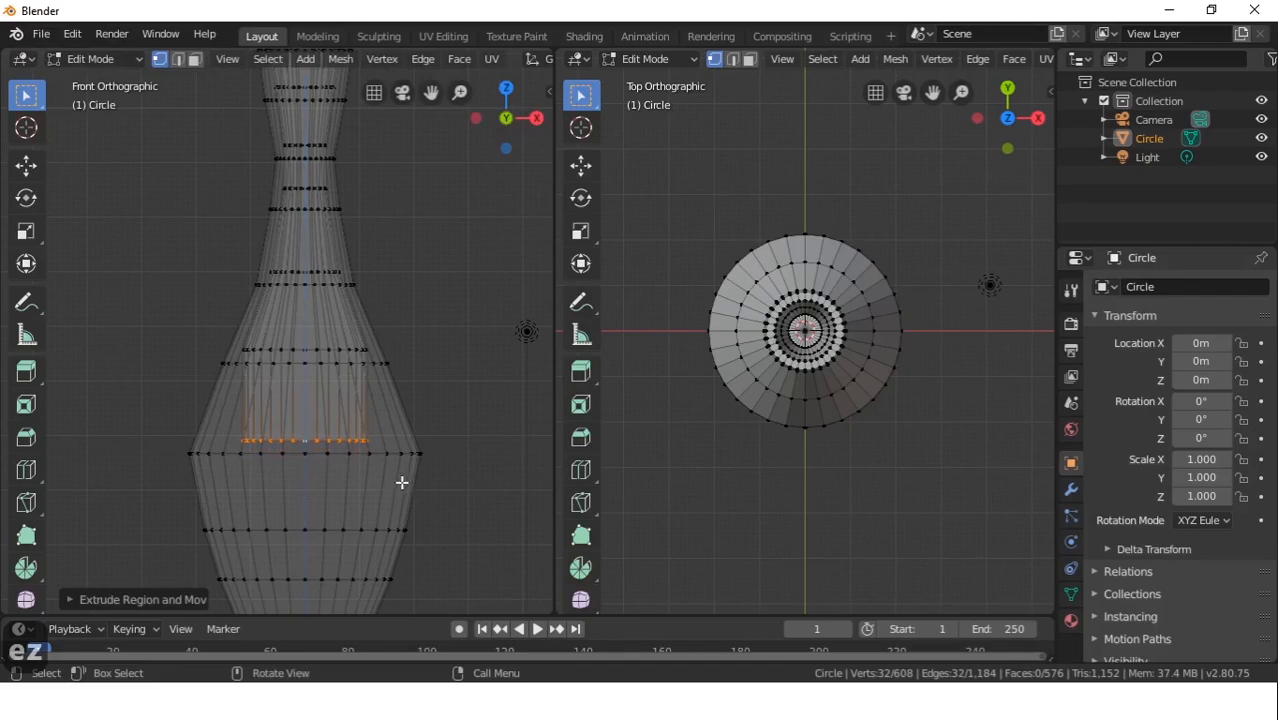
key(s)
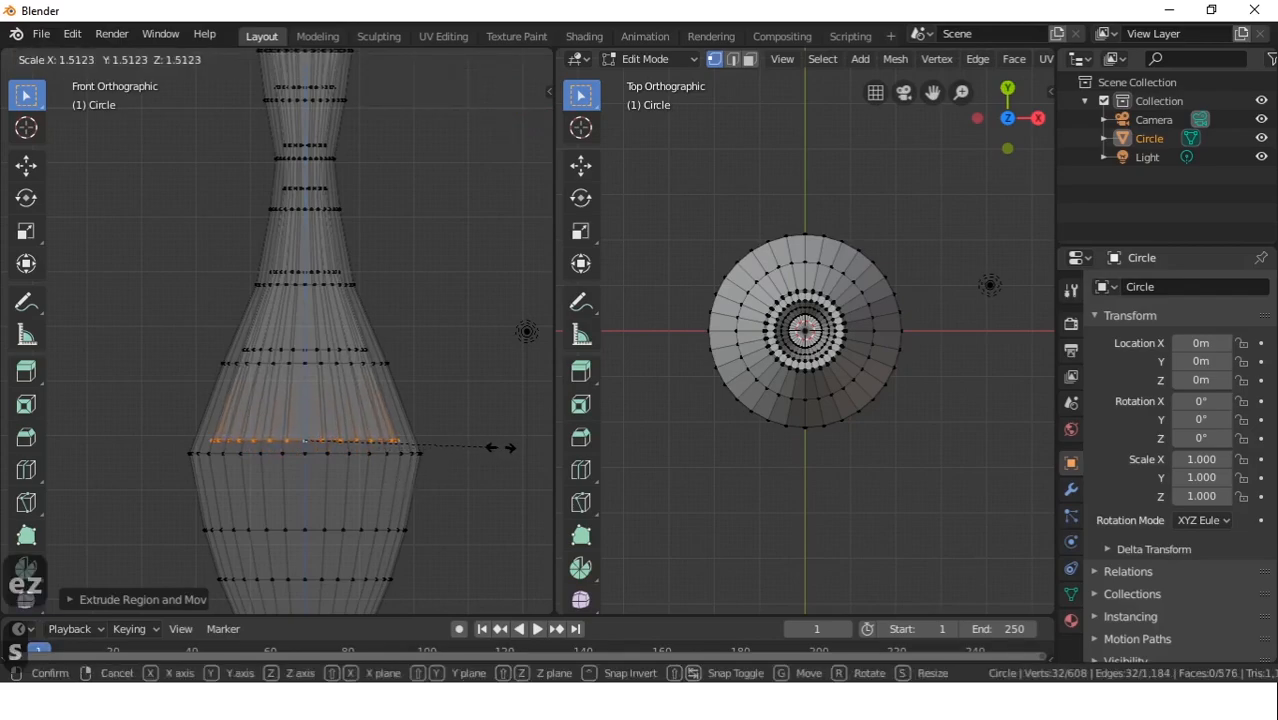
click(506, 447)
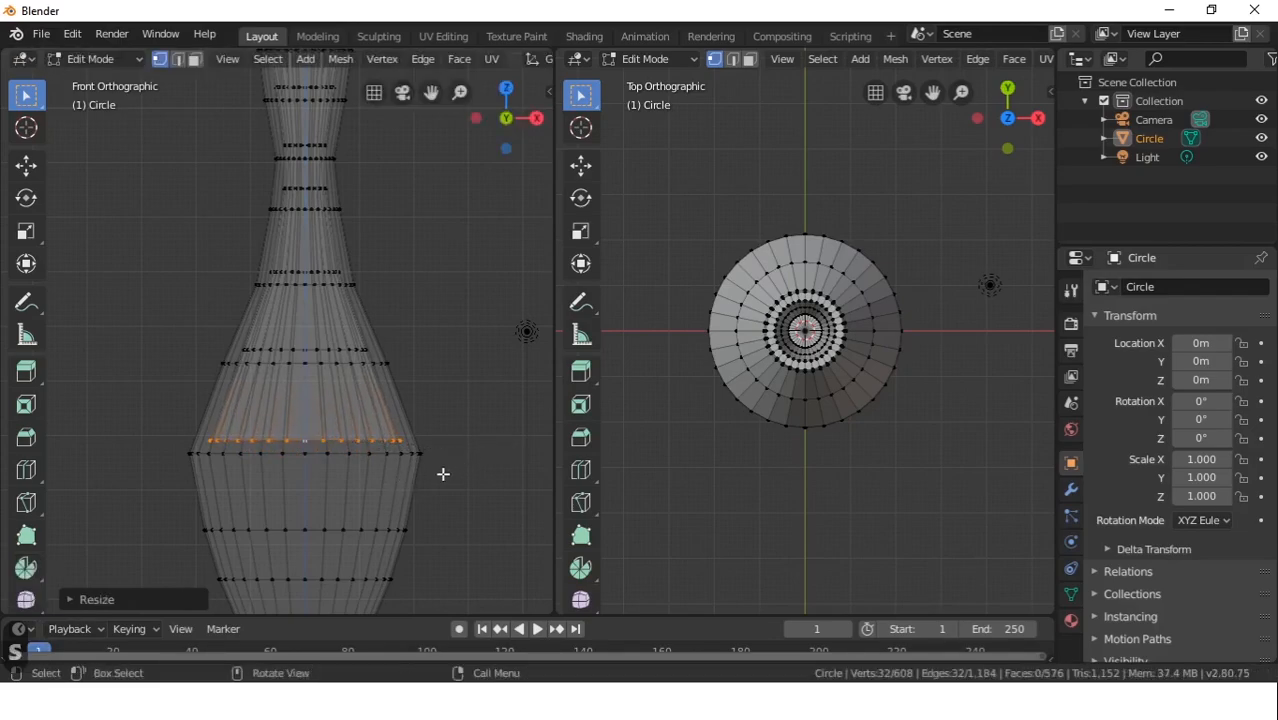
Extrude the inner wall down along Z to just above the first outer ring below the widest one, scaling it to about 0.89
key(e)
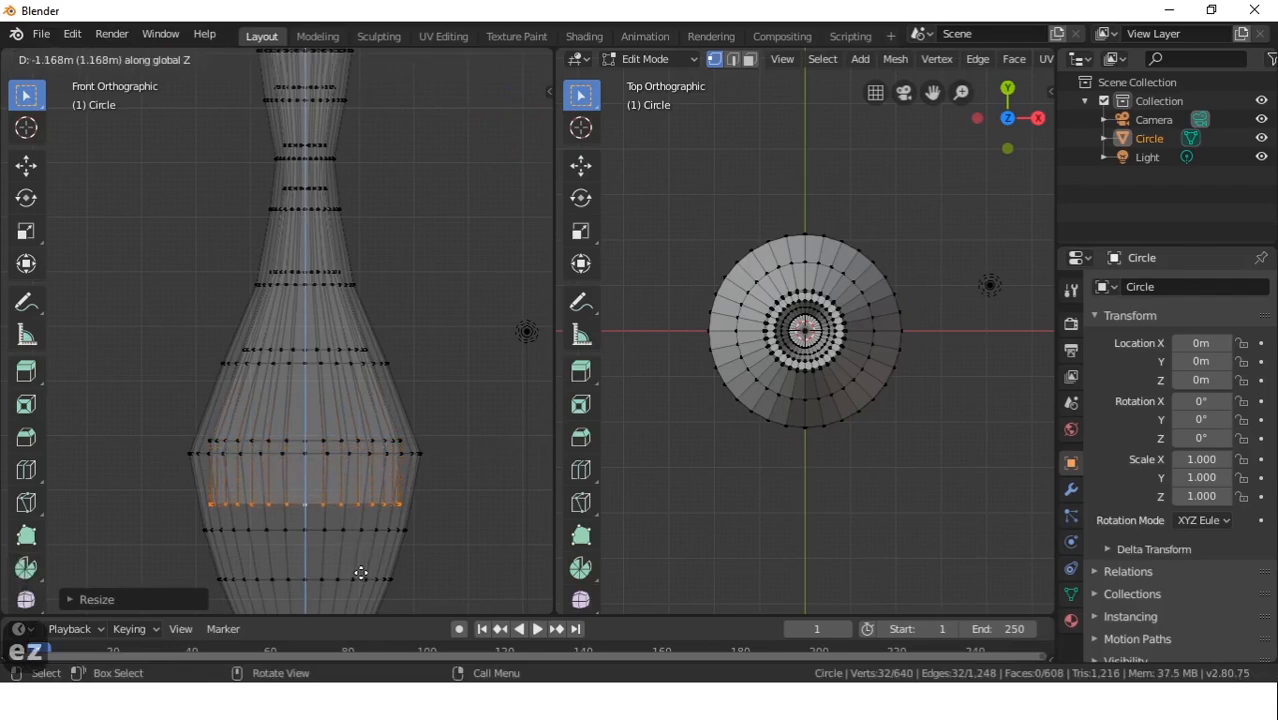
click(360, 583)
key(s)
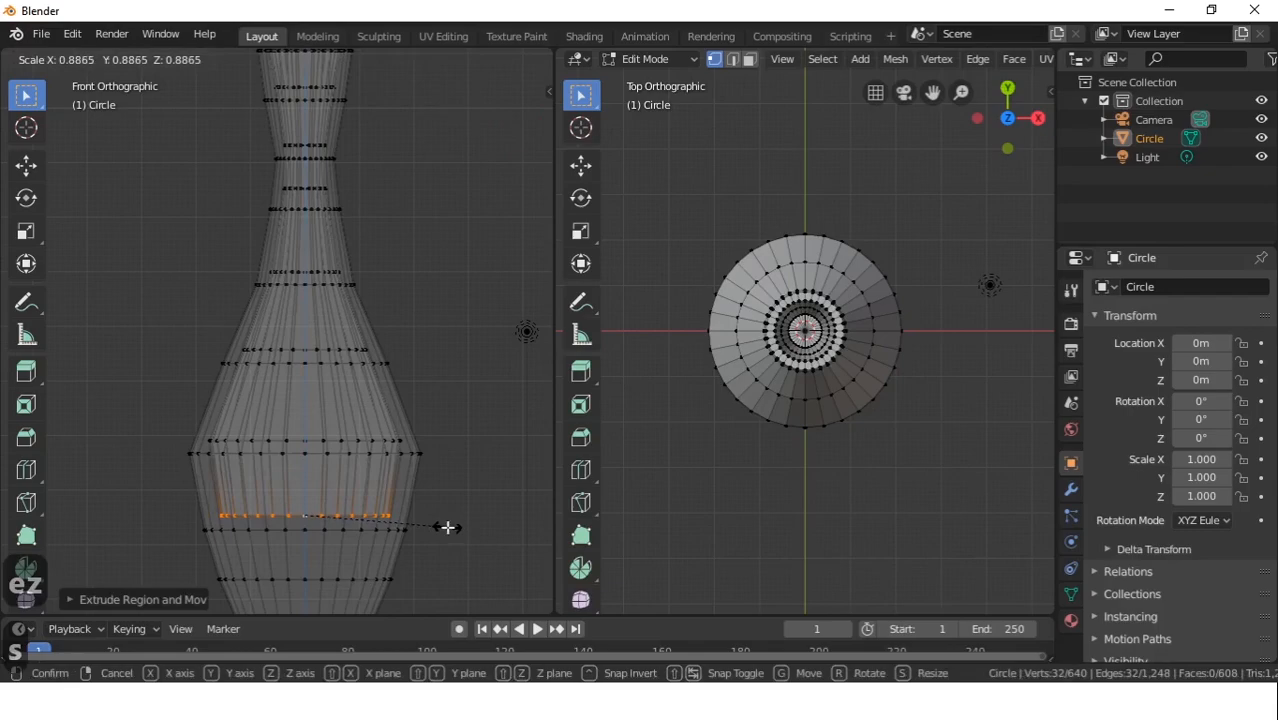
click(445, 526)
Extrude the inner wall about 0.97 m further down along Z and scale the new ring to about 0.82
scroll(365, 571, down, 1)
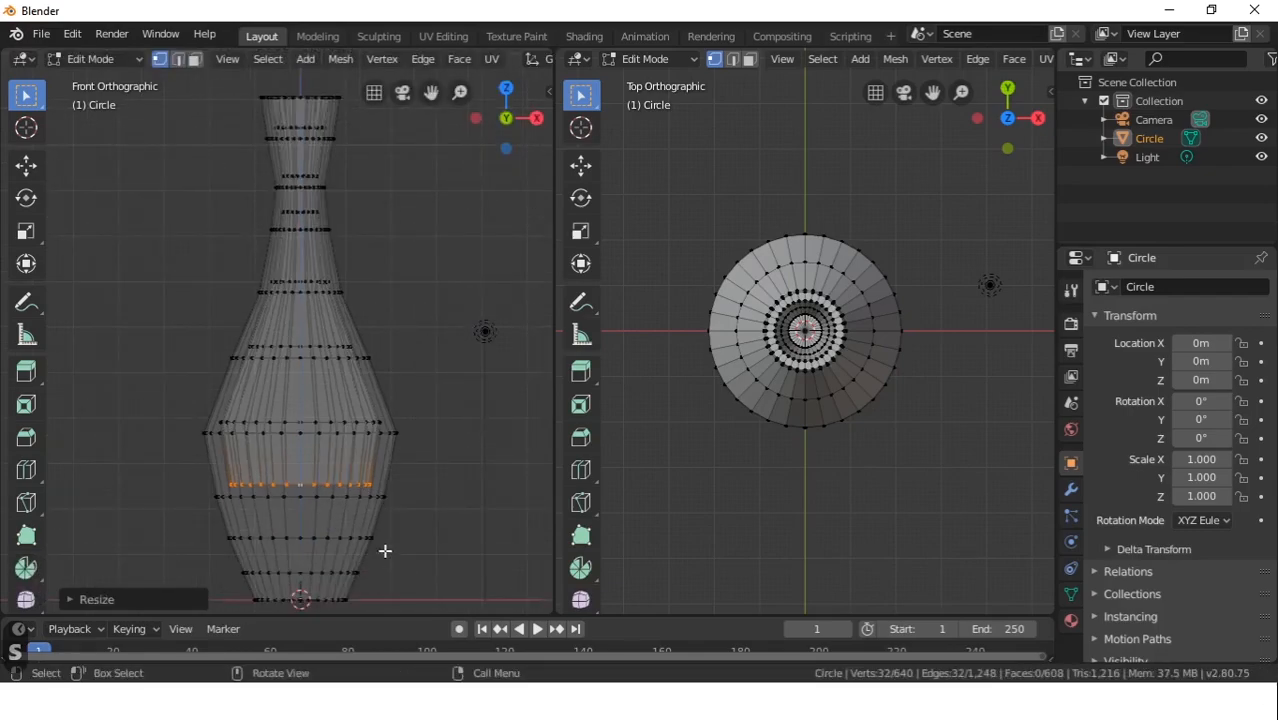
key(e)
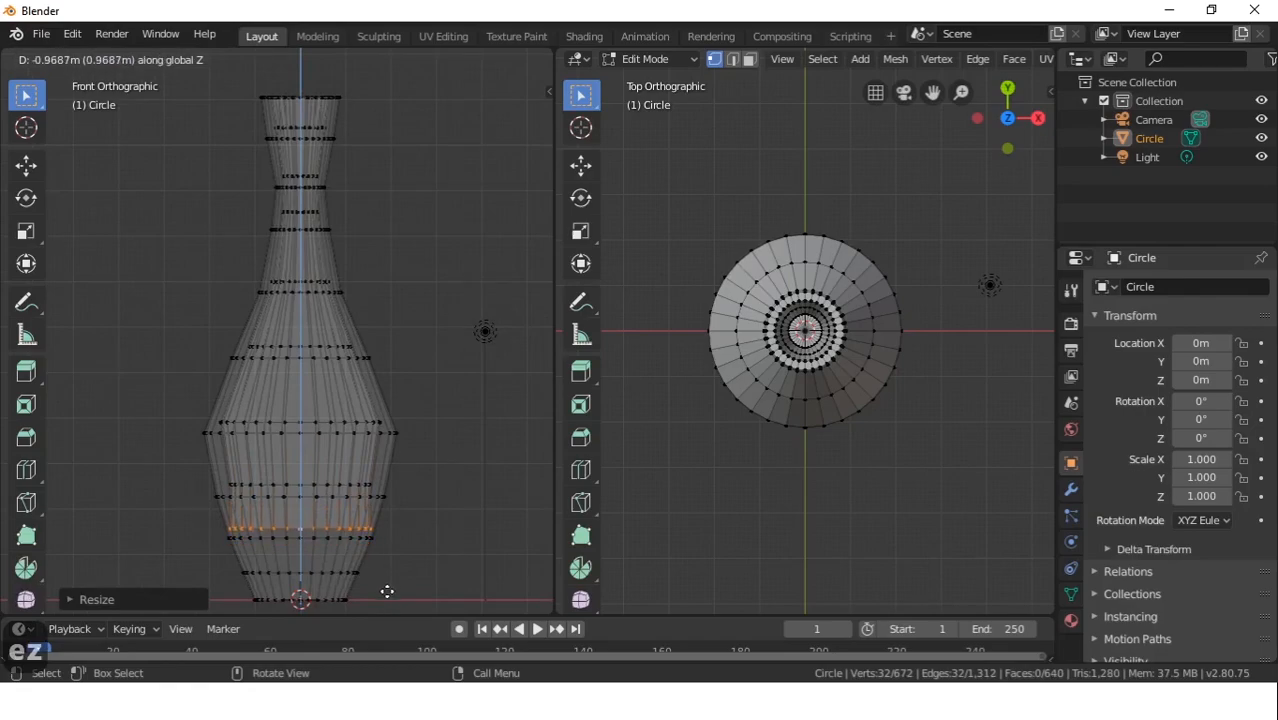
click(387, 591)
key(s)
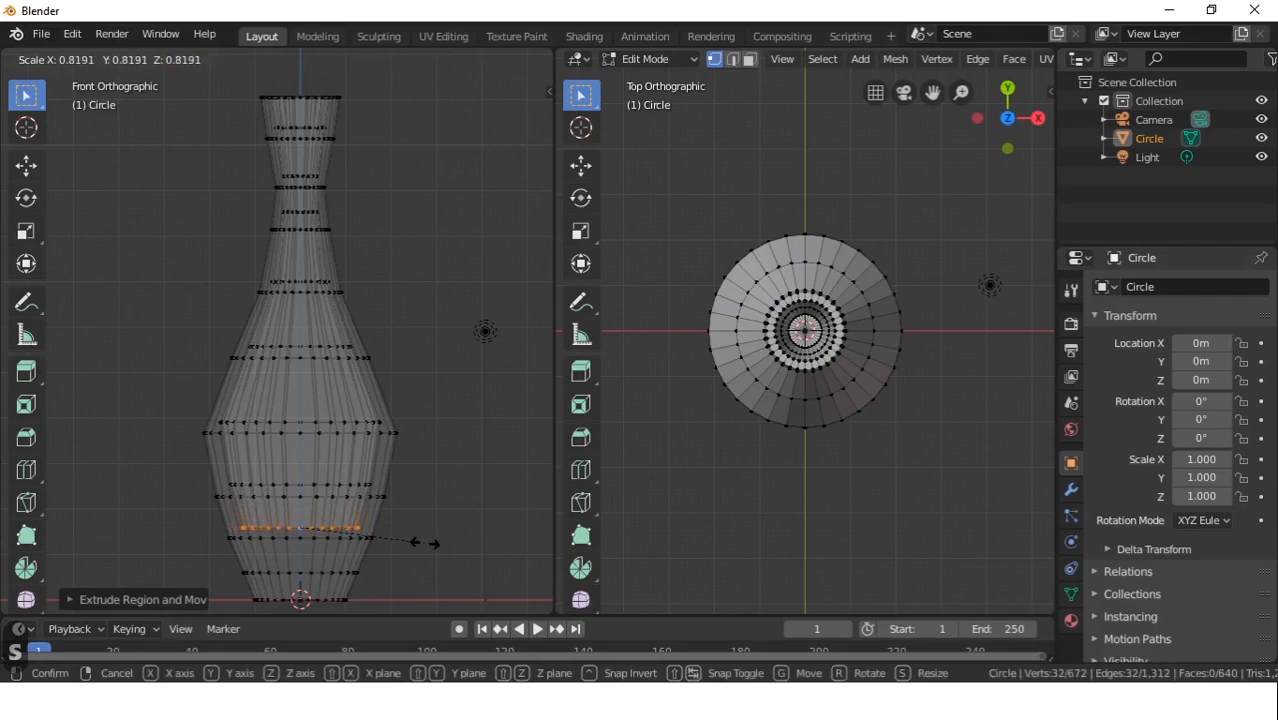
click(425, 542)
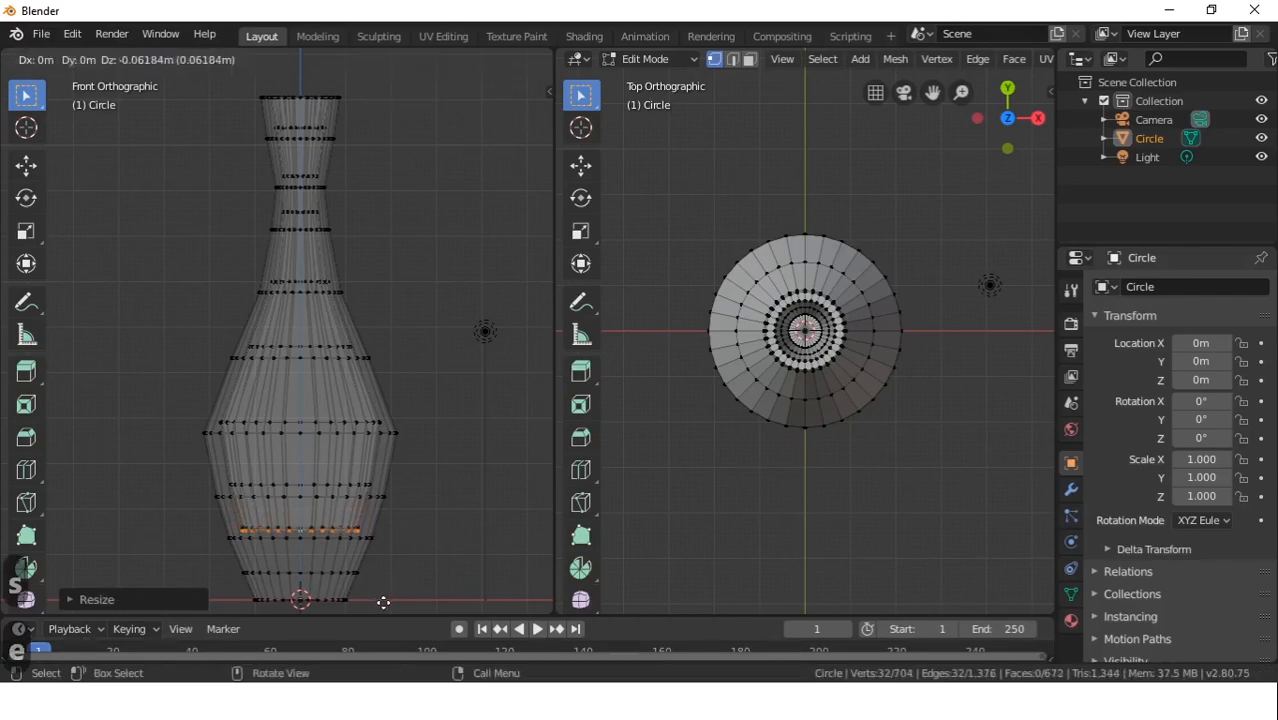
Extrude the vase's lowest inner ring down along Z by about 0.7 m and scale it to about 0.81
key(e)
key(z)
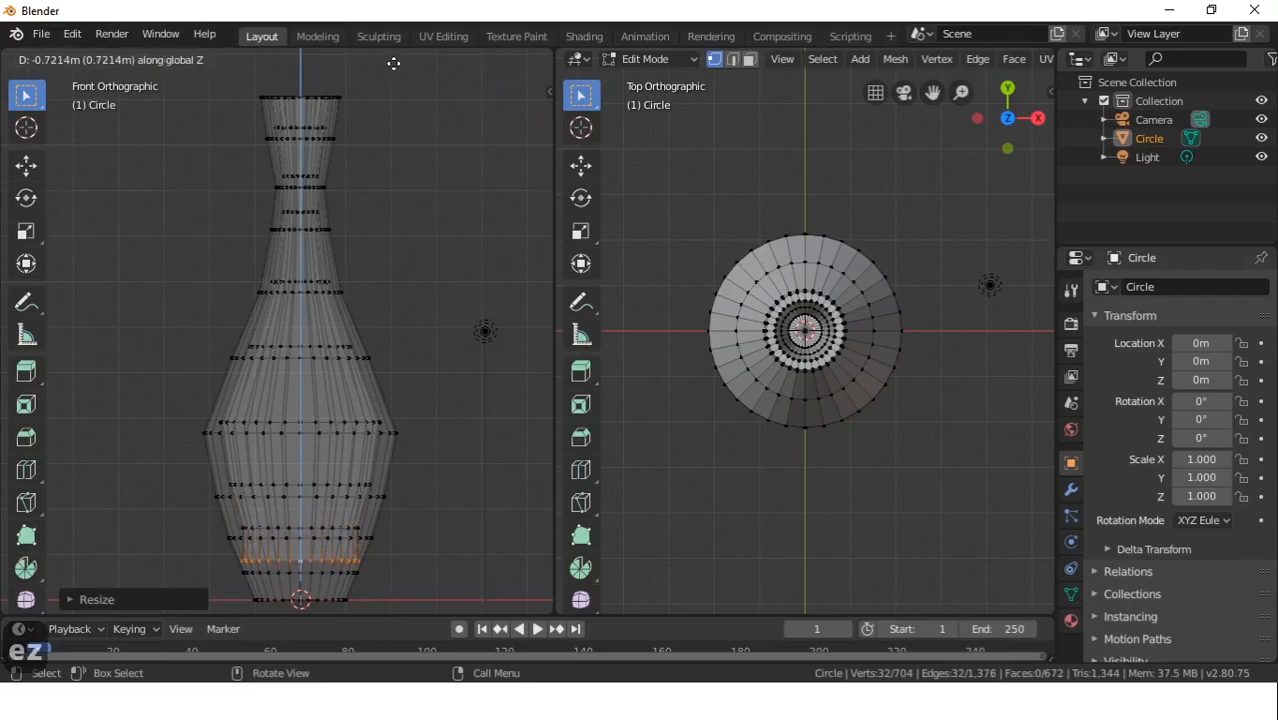
click(392, 68)
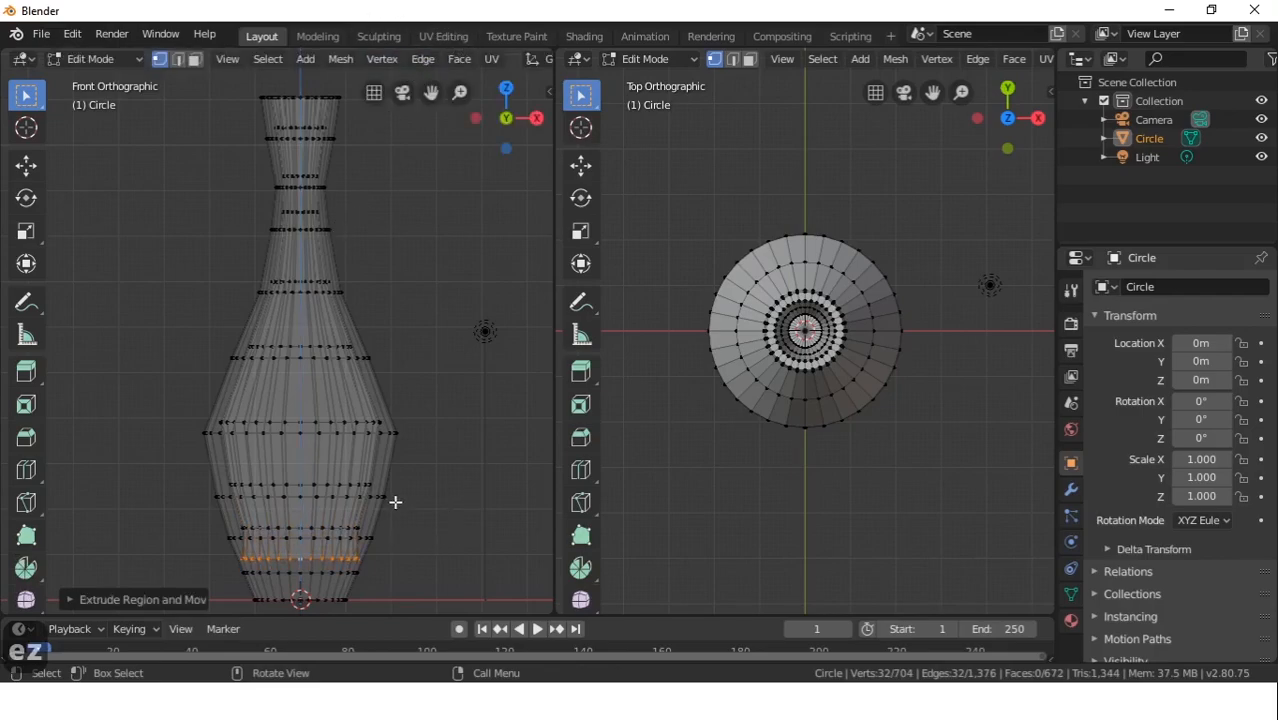
key(s)
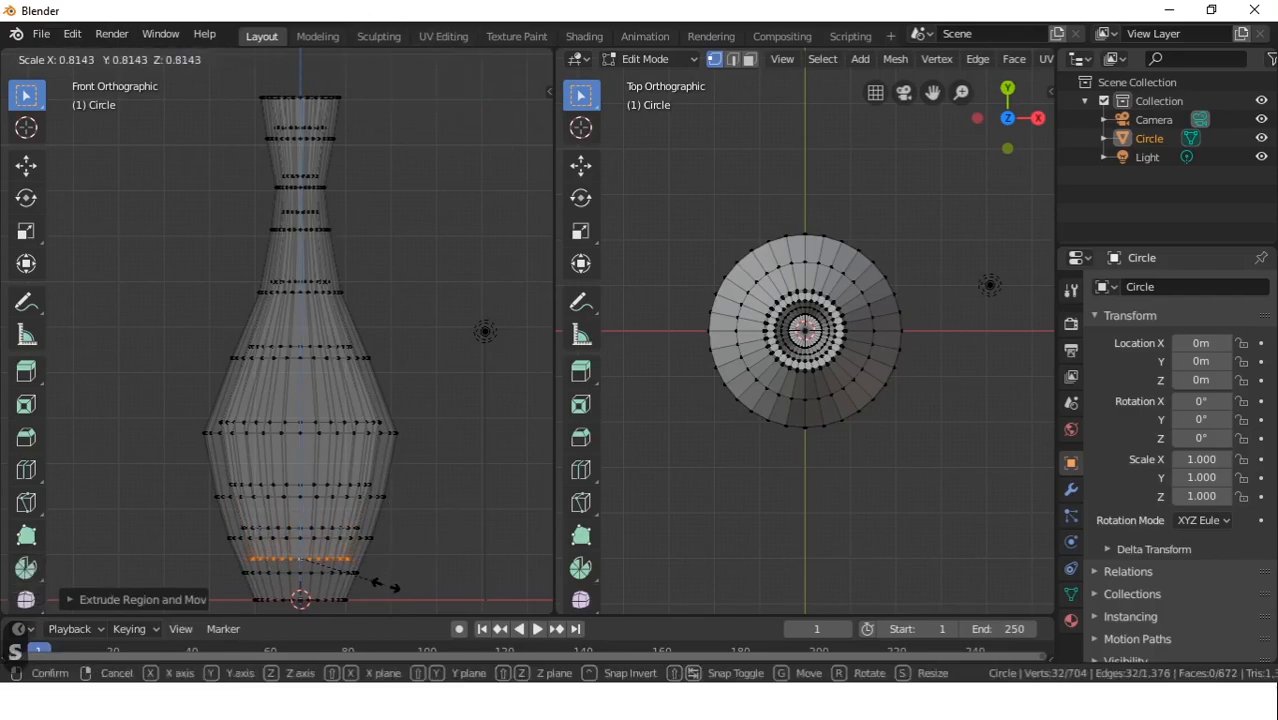
click(386, 587)
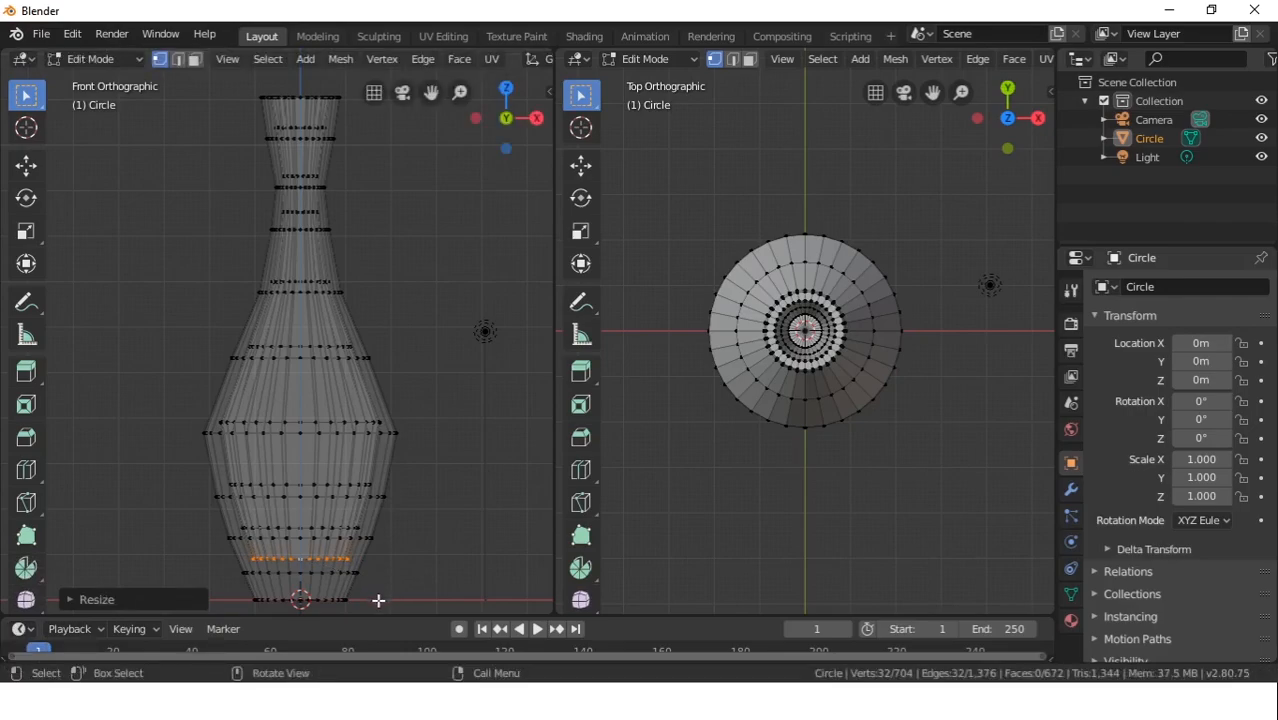
Extrude the inner ring down along Z to just above the vase's base and scale it inward
key(e)
key(z)
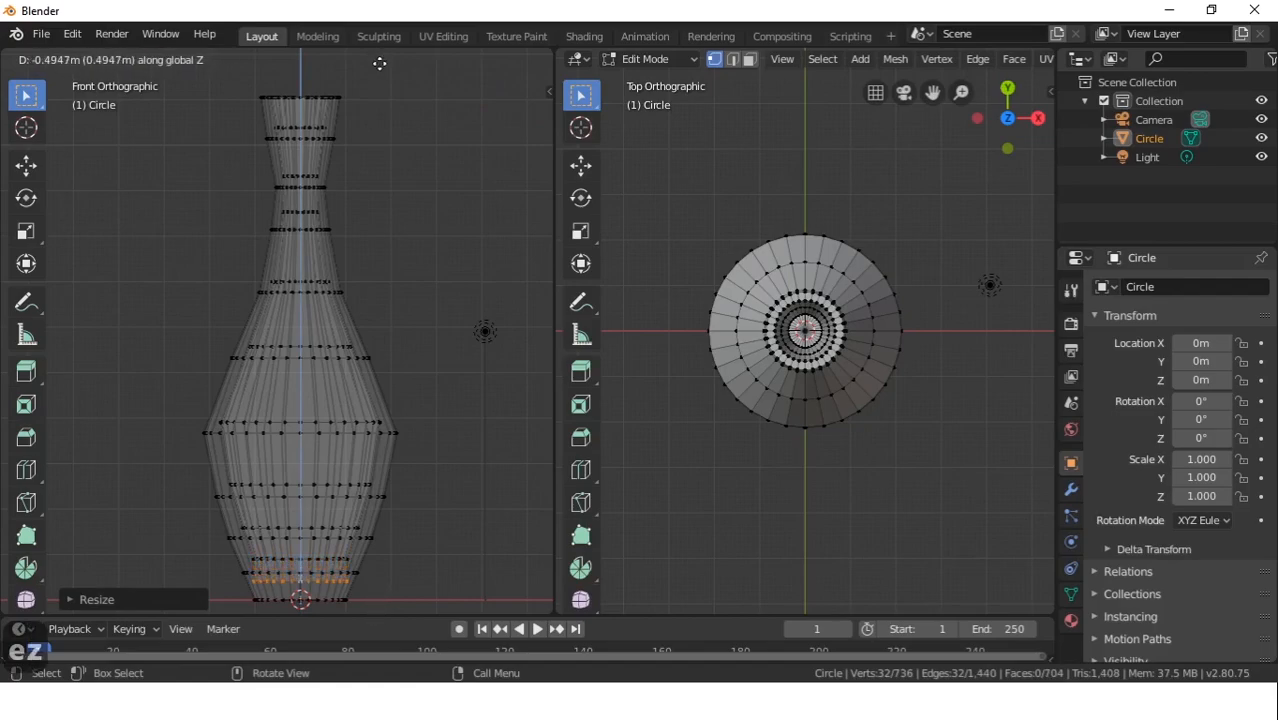
click(381, 69)
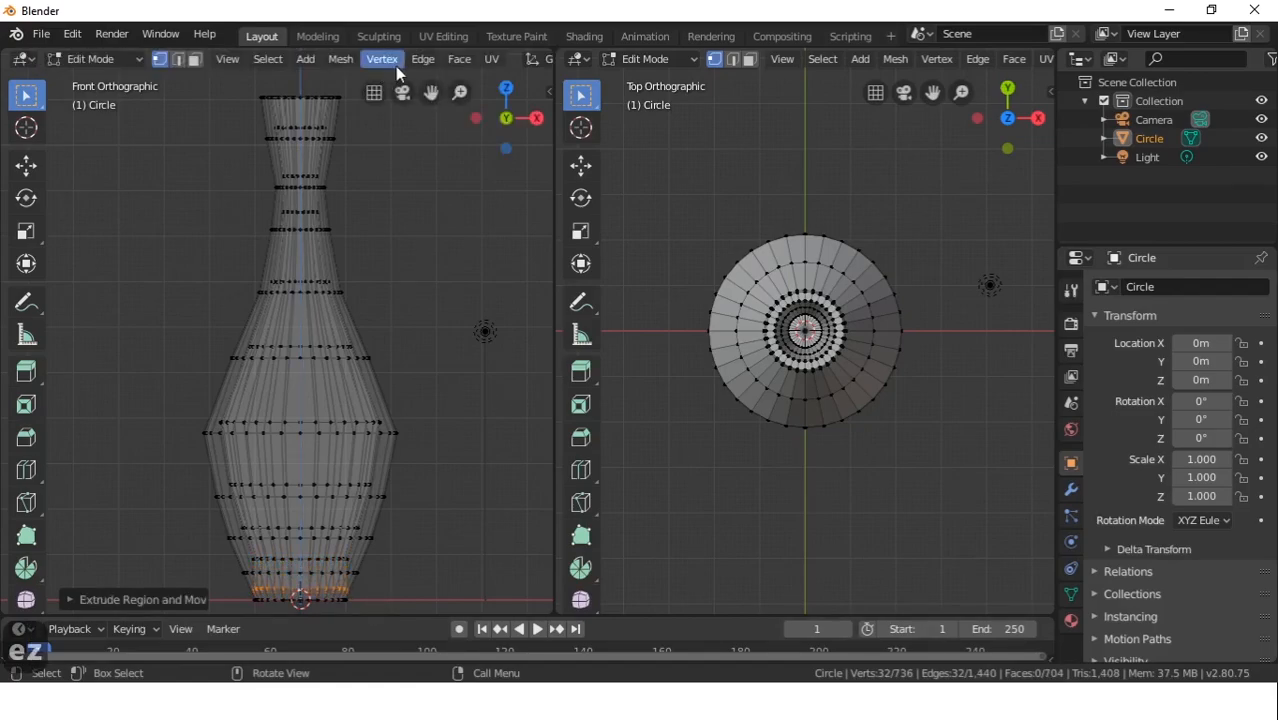
key(s)
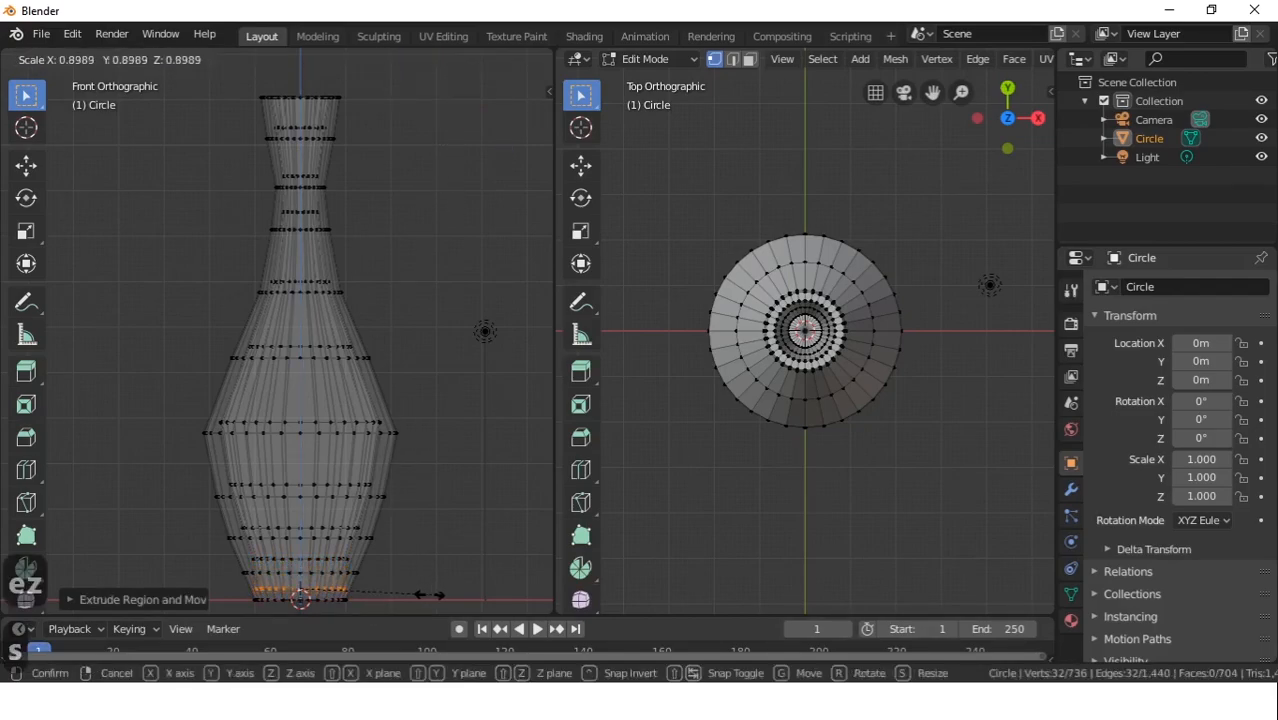
click(397, 593)
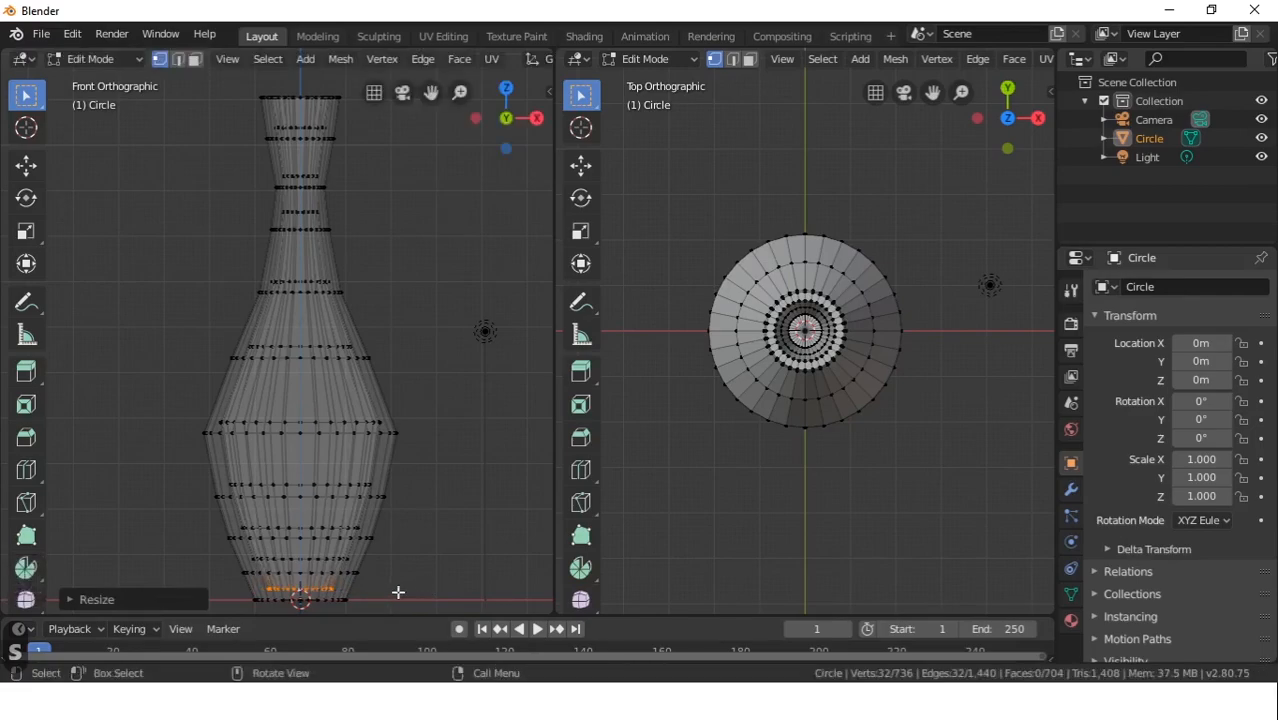
Close the inner bottom of the vase by extruding its lowest inner ring and scaling it to 0
middle_drag(374, 507, 322, 556)
scroll(298, 574, up, 2)
scroll(298, 574, down, 1)
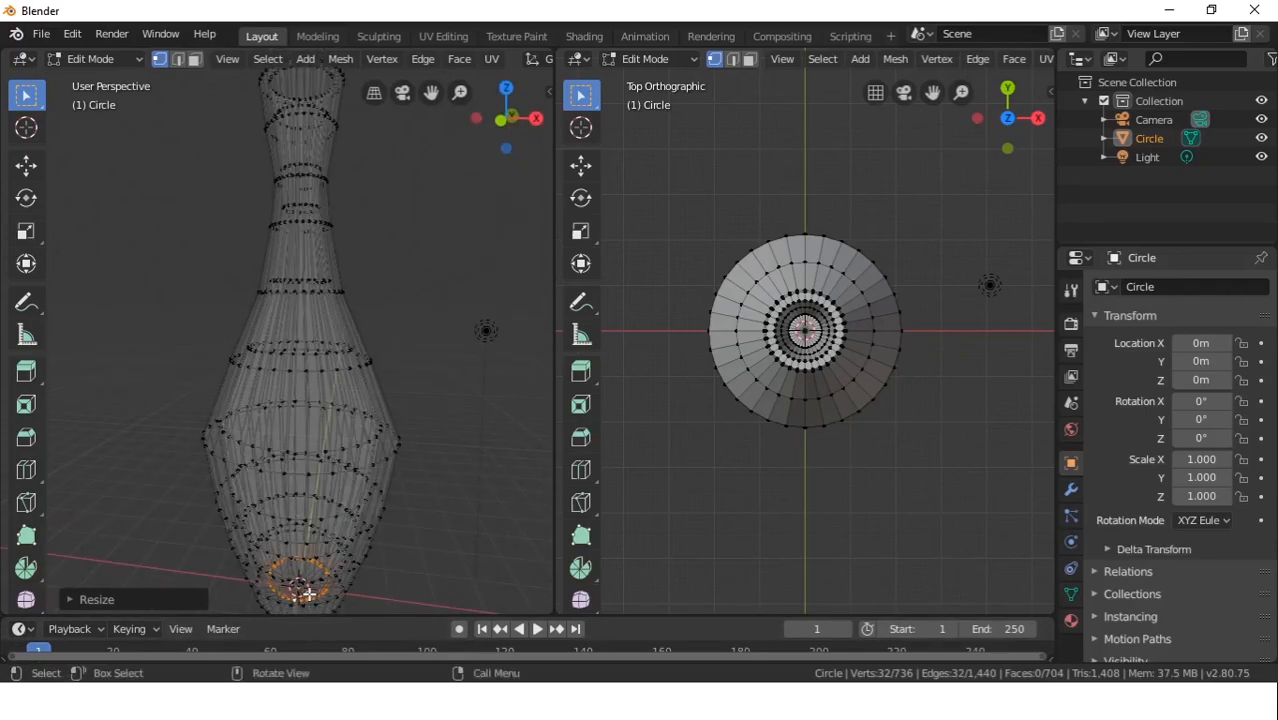
middle_drag(393, 548, 368, 505)
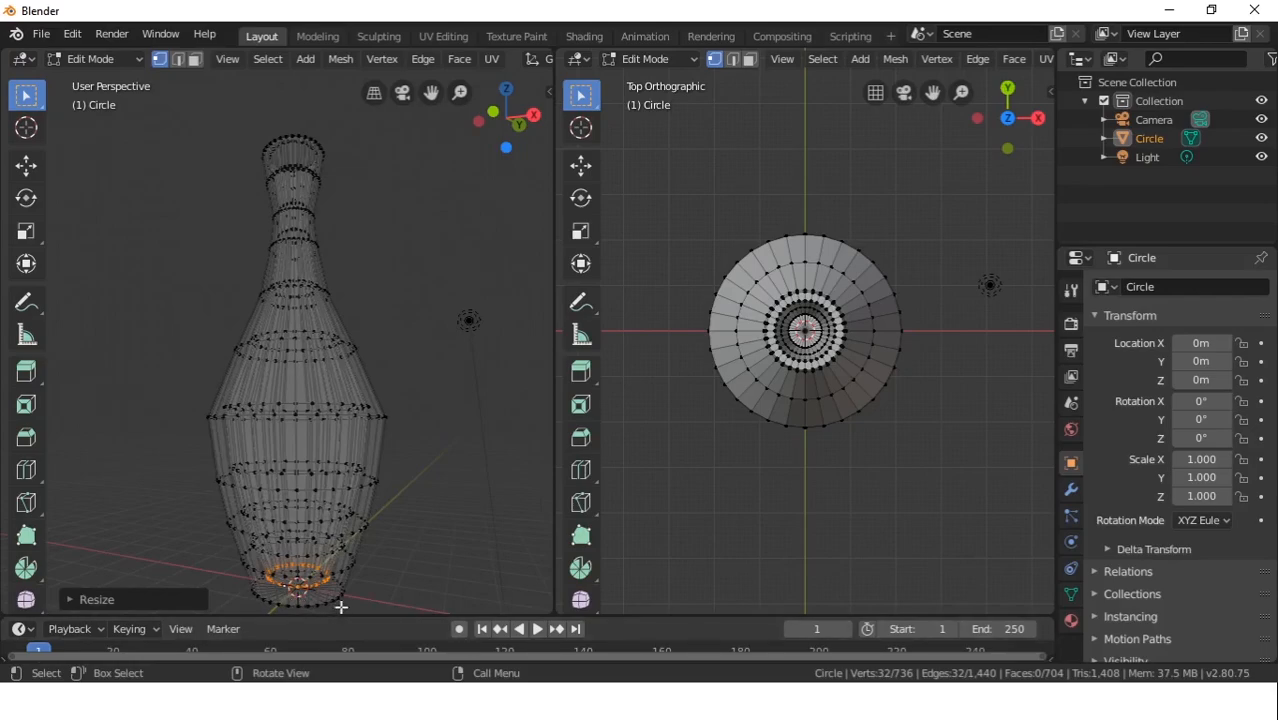
key(e)
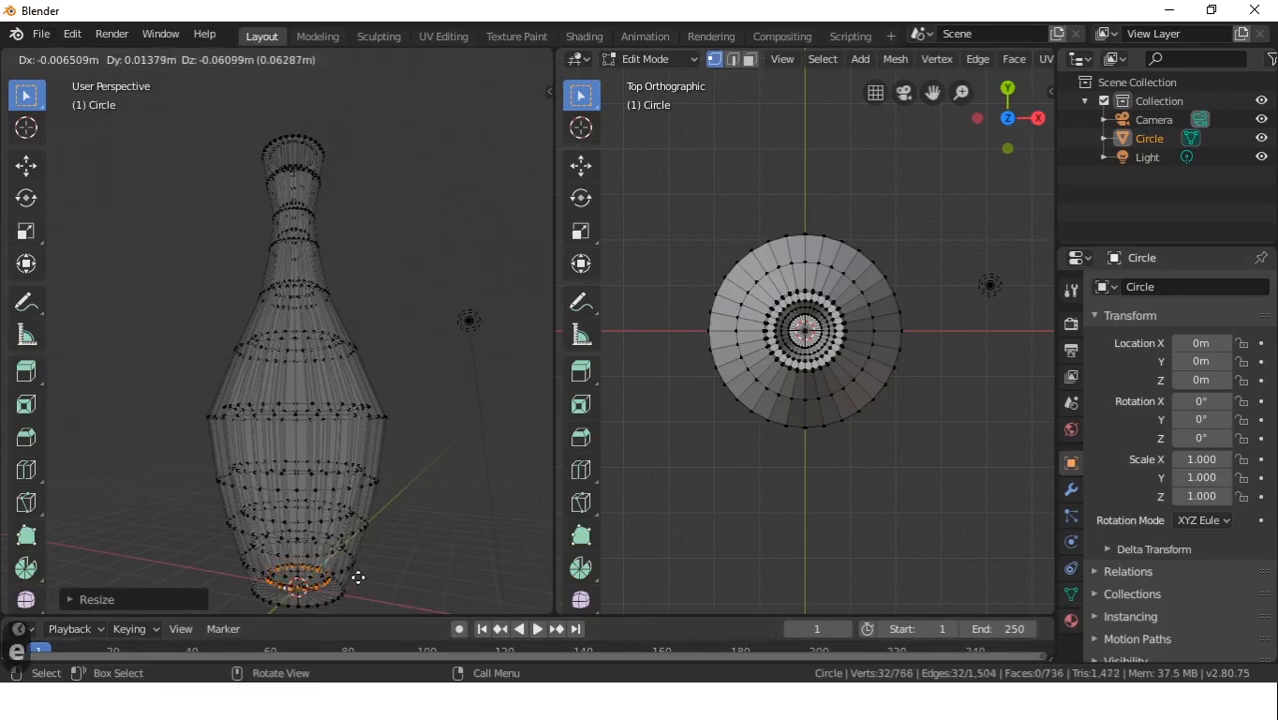
key(s)
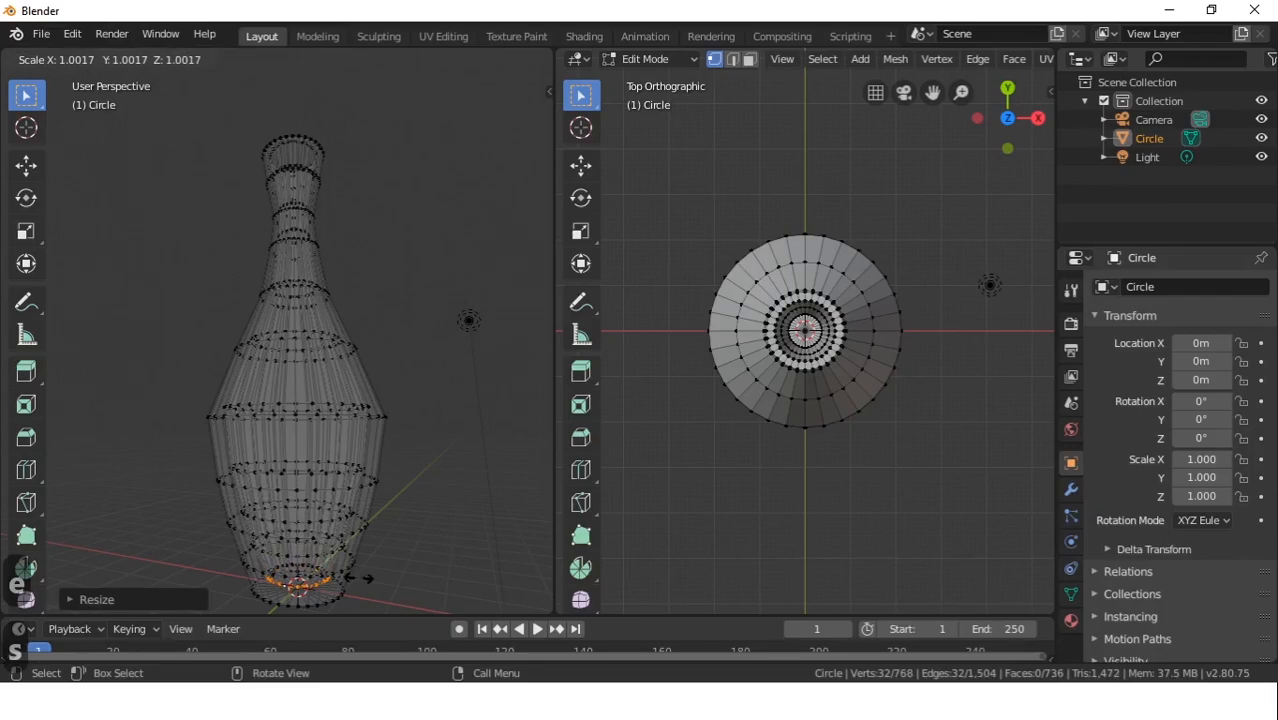
key(0)
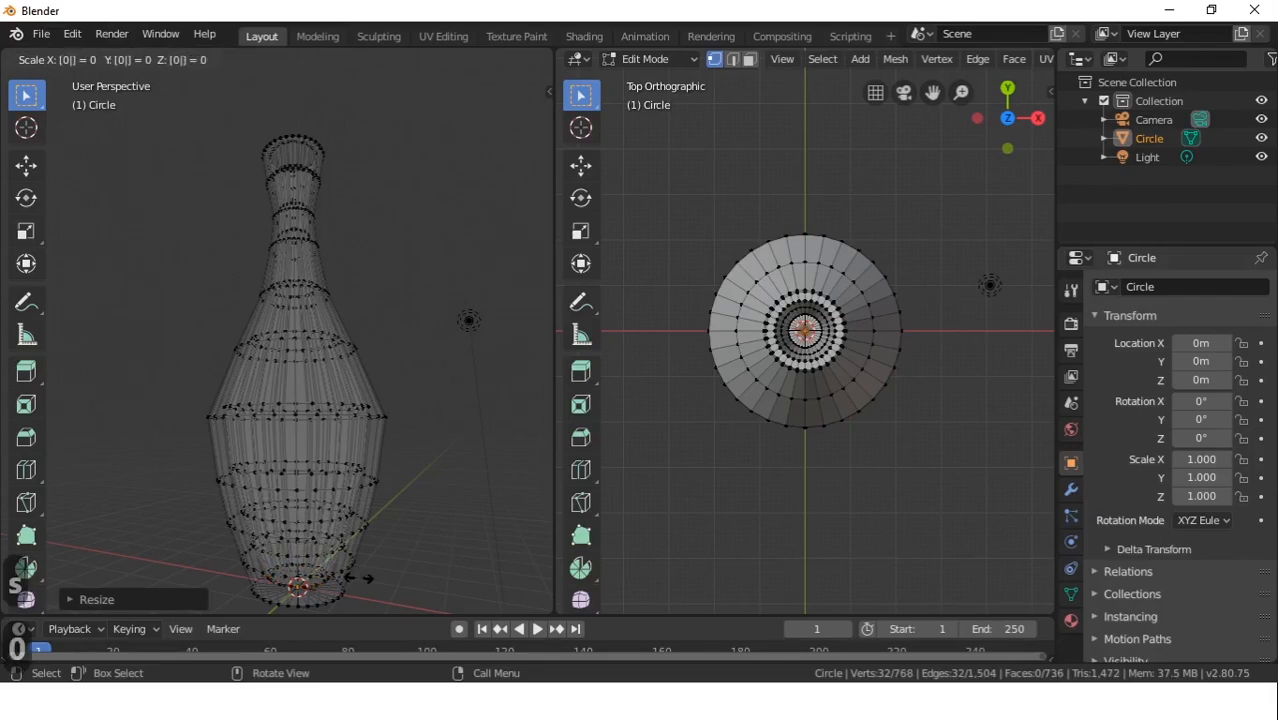
click(358, 578)
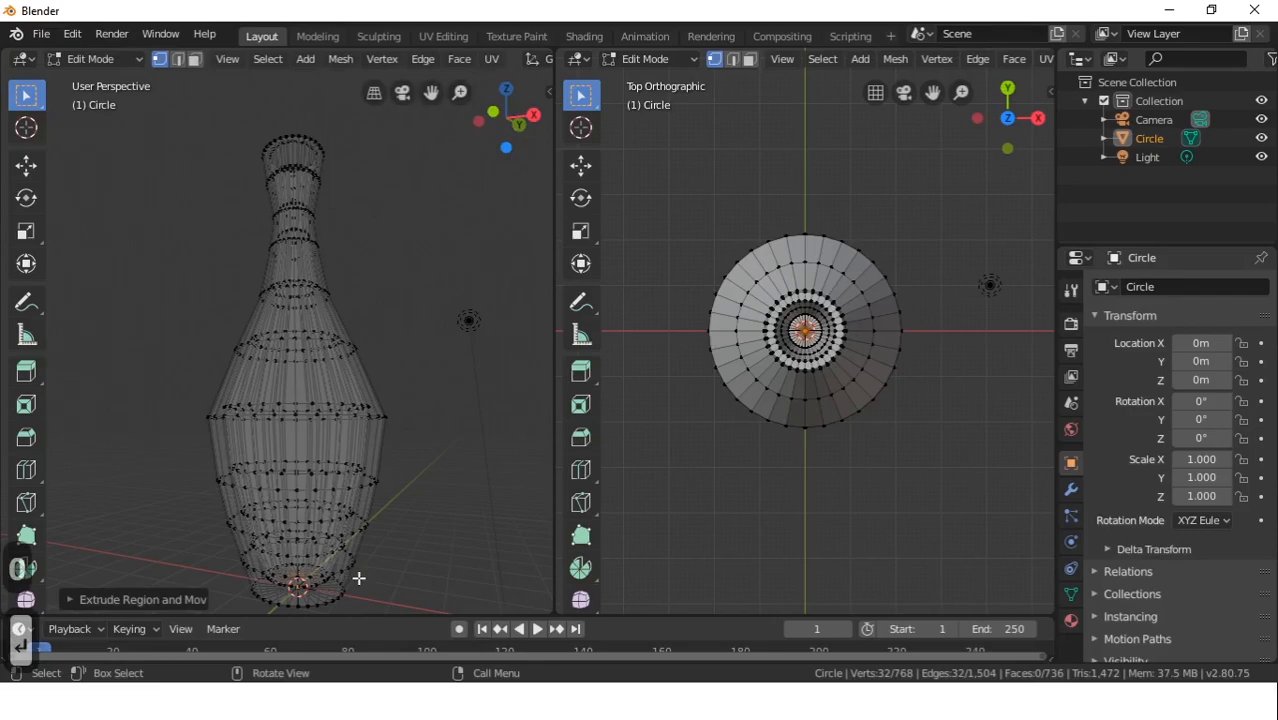
Switch the perspective view to Solid shading and check the vase's shape from several angles
middle_drag(387, 314, 399, 469)
scroll(405, 447, down, 3)
scroll(405, 447, up, 4)
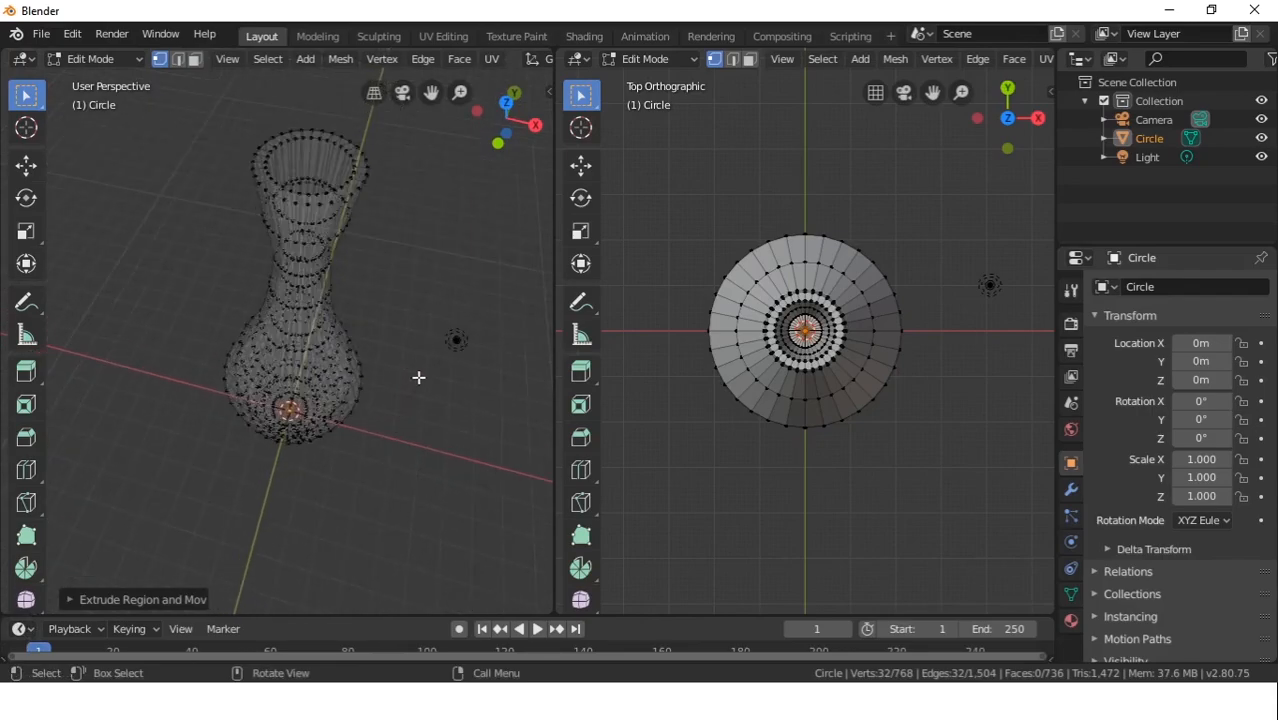
middle_drag(392, 373, 418, 322)
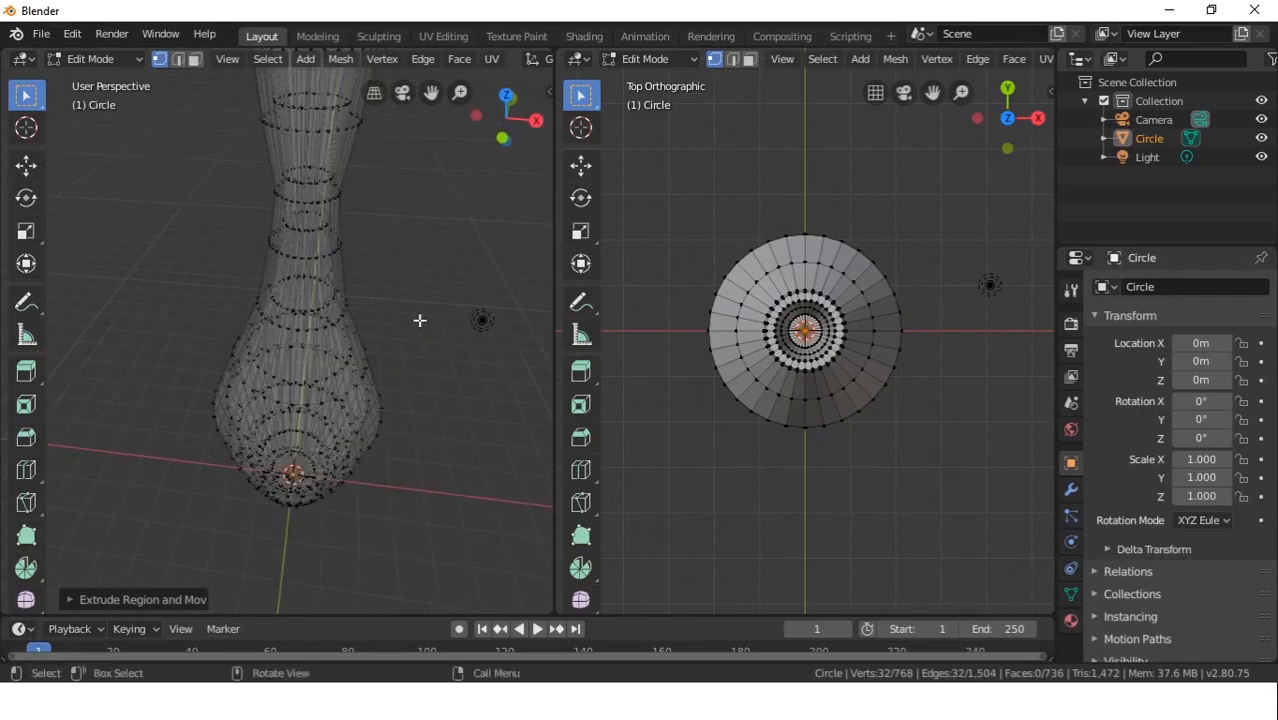
key(z)
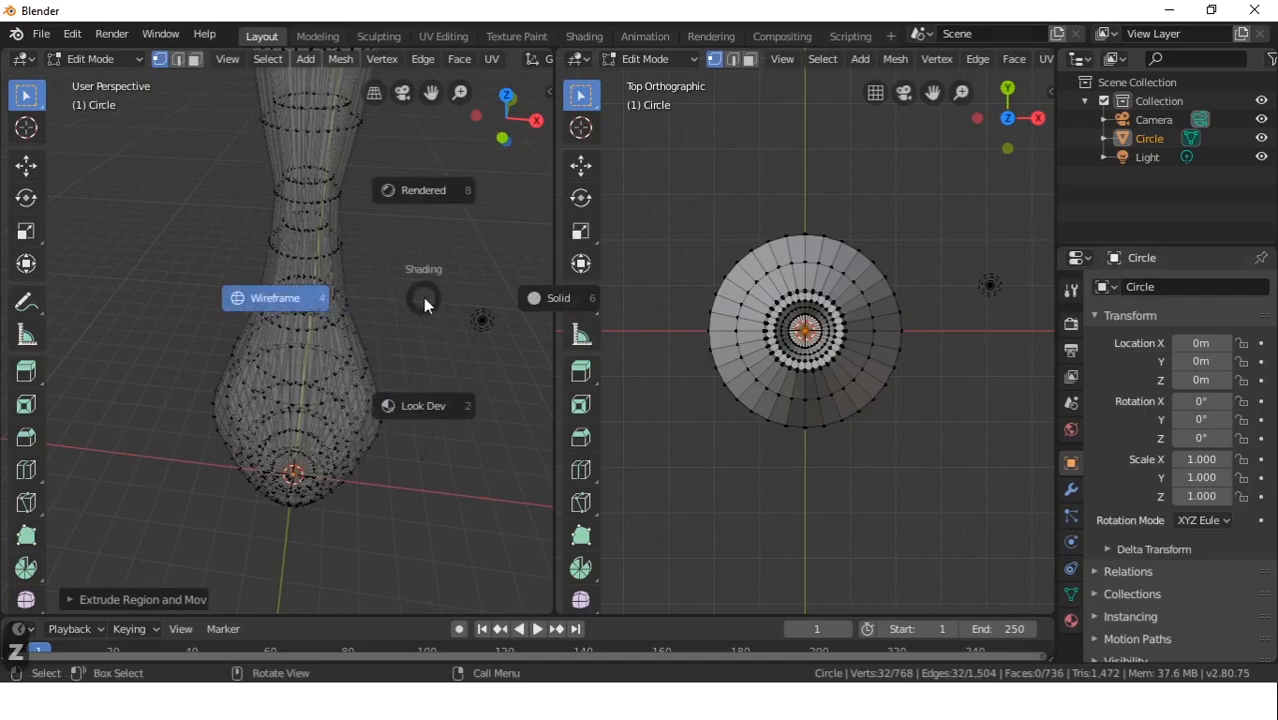
click(527, 303)
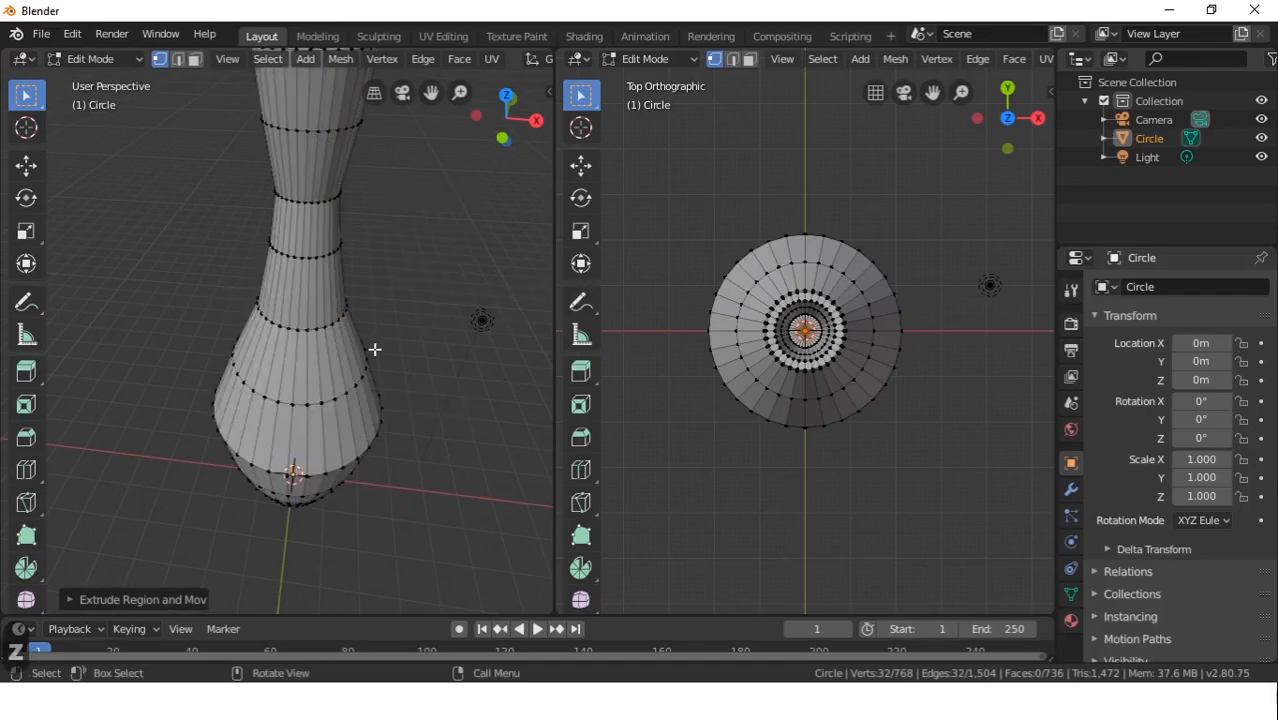
scroll(374, 349, down, 3)
scroll(379, 343, up, 2)
middle_drag(379, 343, 351, 348)
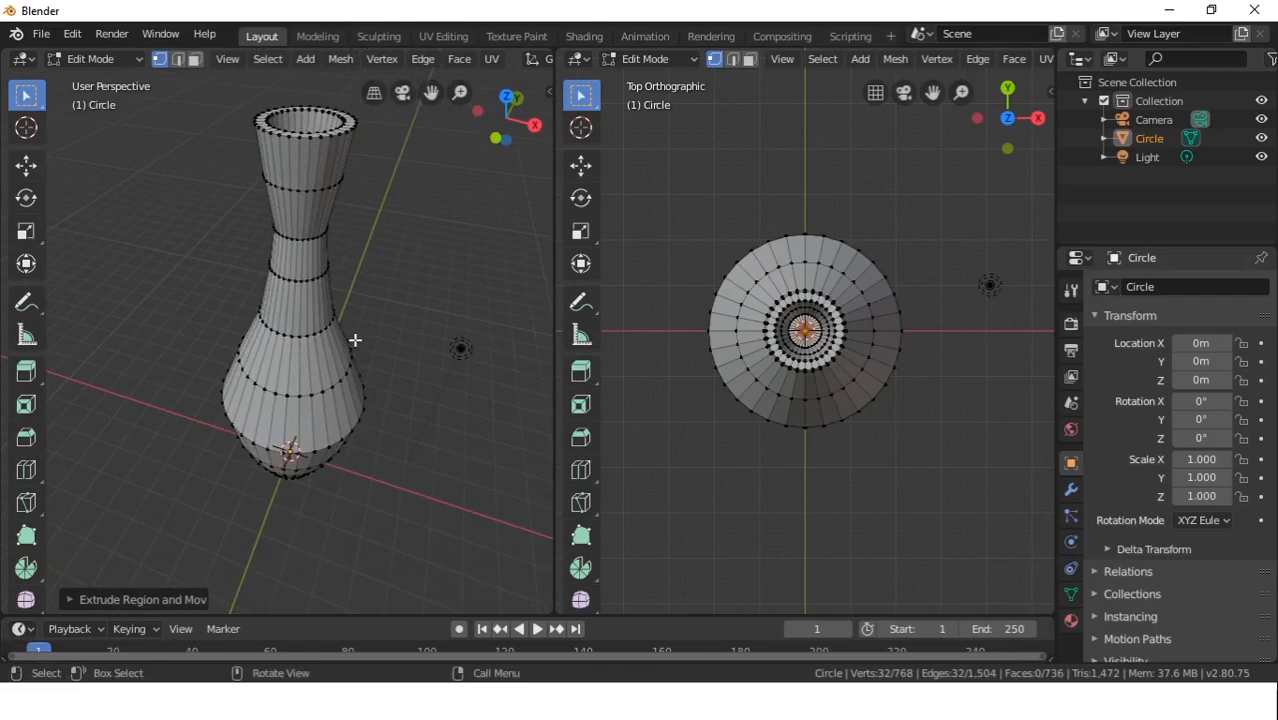
Return to Object Mode and apply Shade Smooth to the vase, minimizing the antivirus window that covers the view
click(100, 61)
click(98, 77)
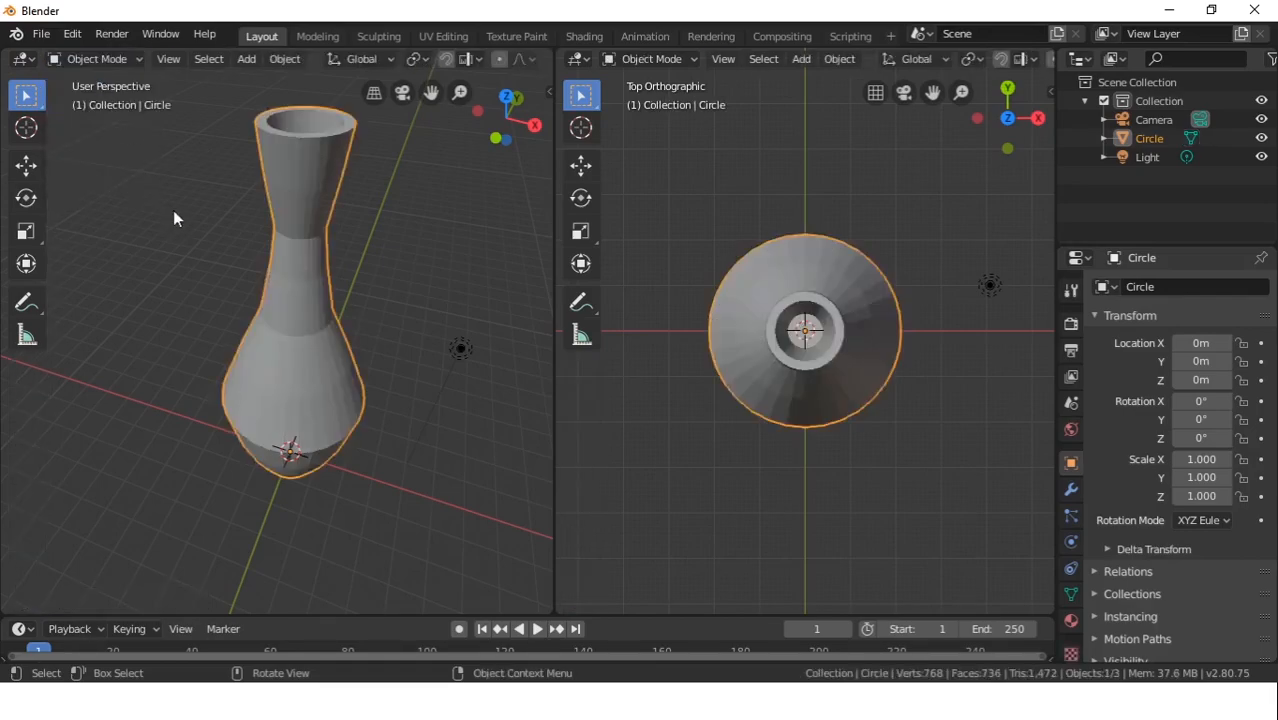
middle_drag(210, 340, 142, 251)
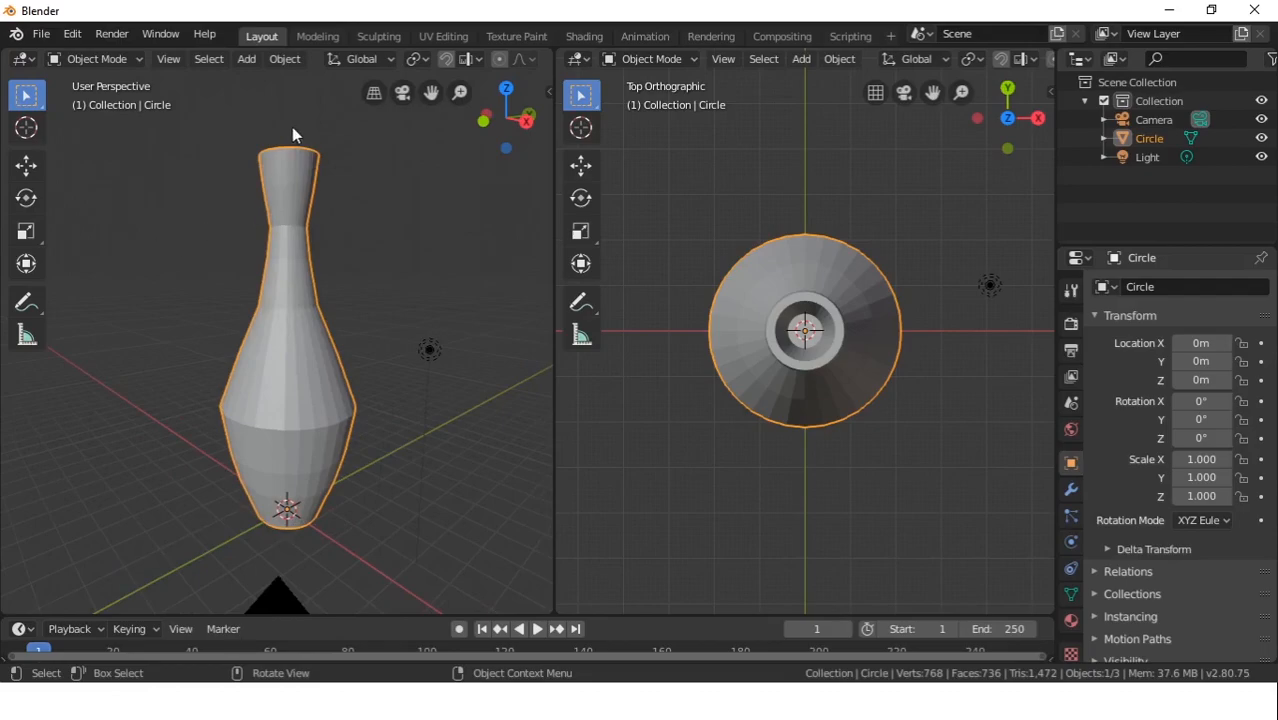
click(274, 62)
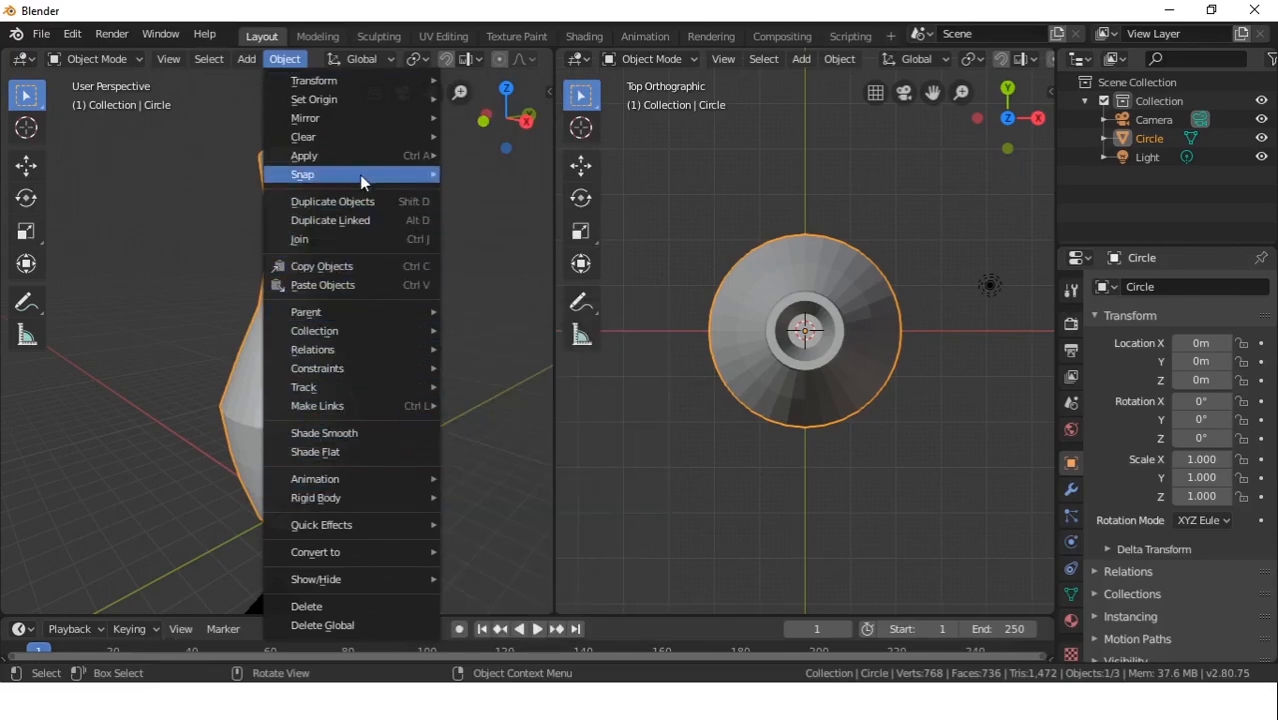
click(359, 438)
middle_drag(290, 402, 225, 405)
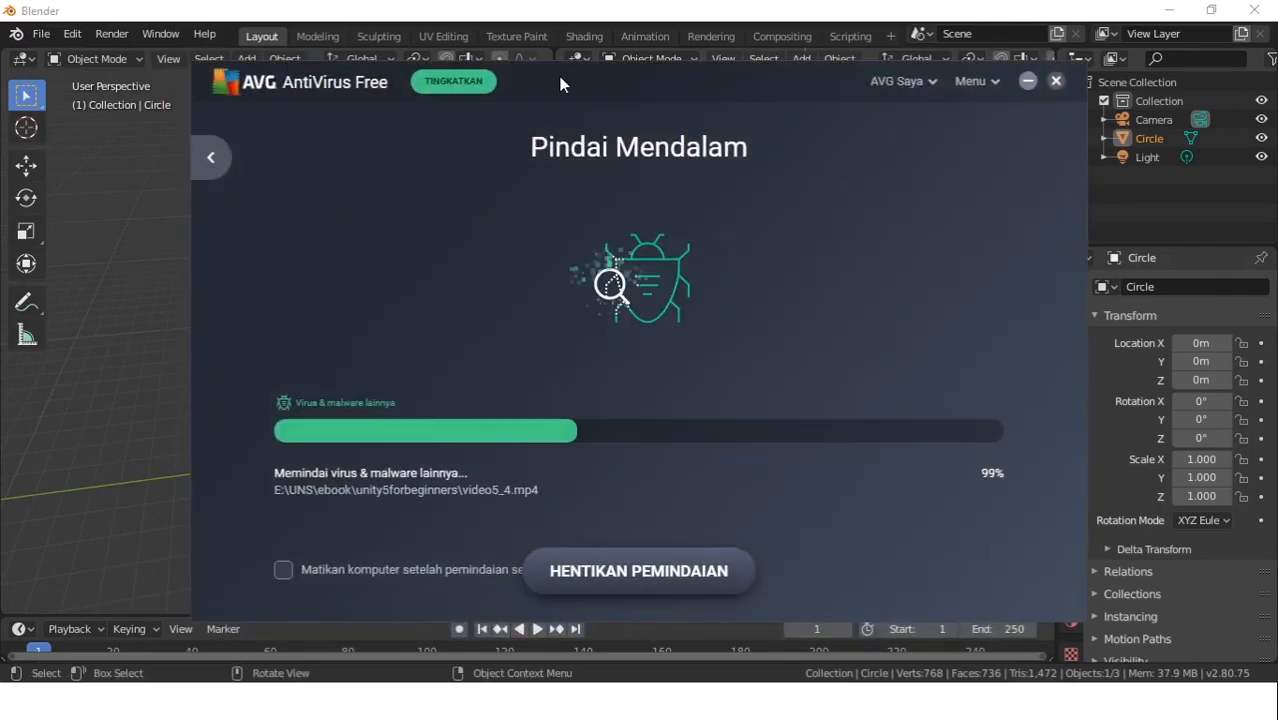
click(1027, 82)
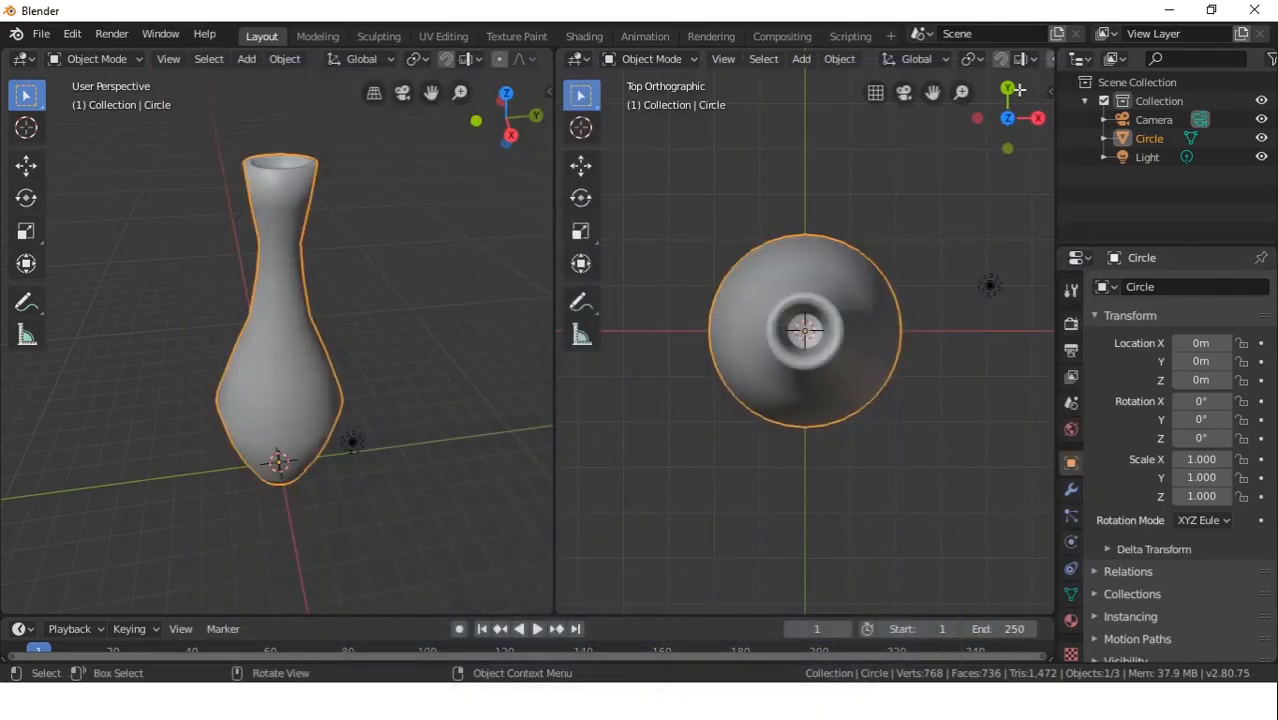
Apply Shade Flat to the vase for comparison, restore Shade Smooth, and view the surface from all sides
click(290, 64)
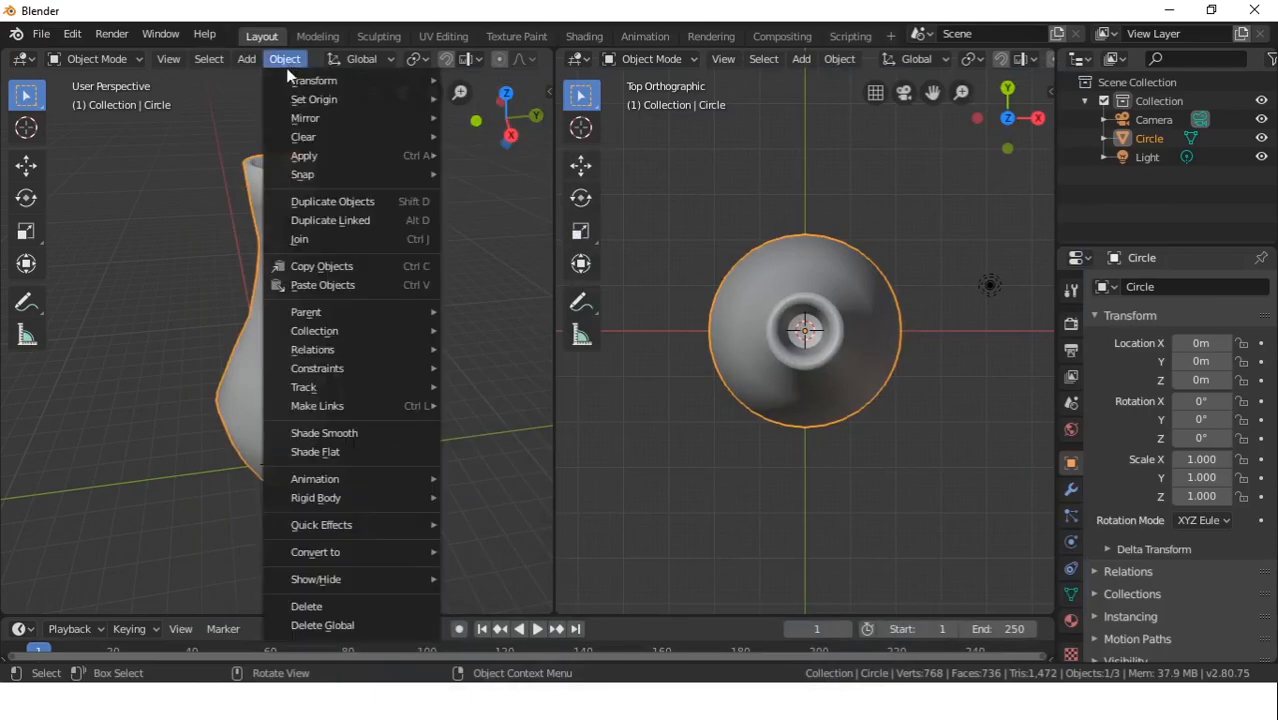
click(323, 453)
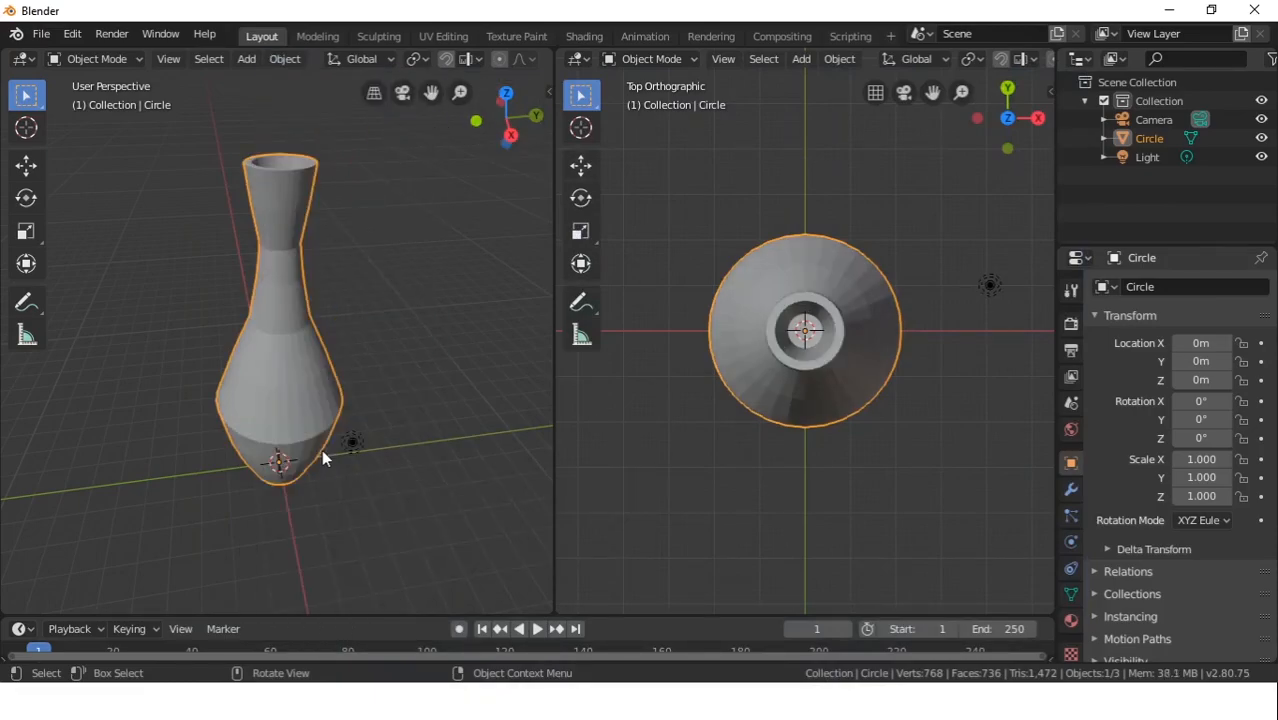
click(297, 59)
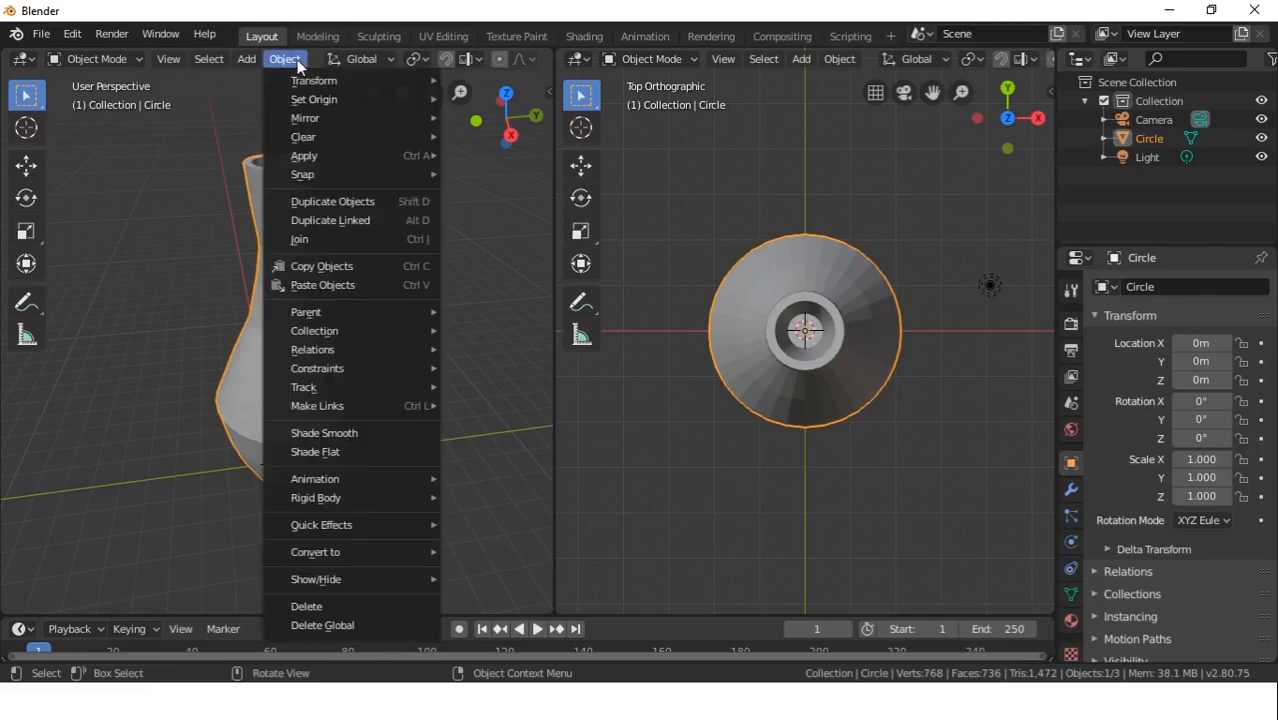
click(346, 433)
middle_drag(337, 450, 374, 384)
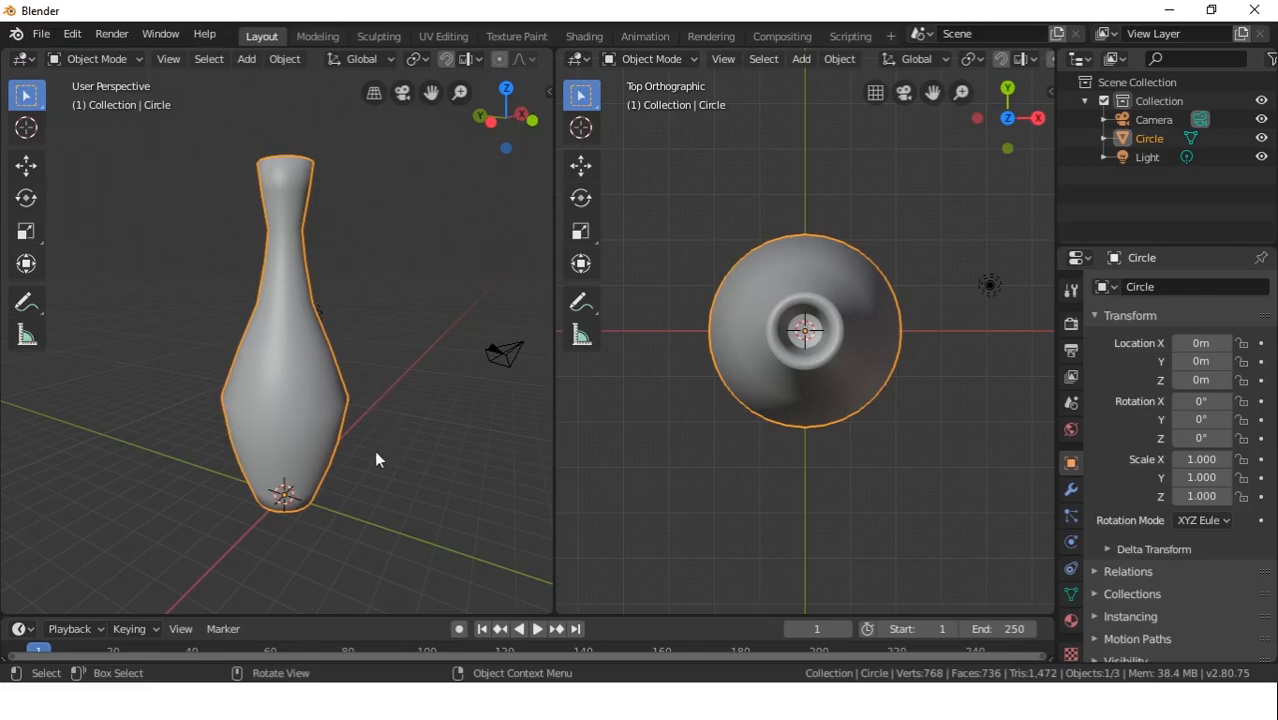
middle_drag(214, 362, 399, 362)
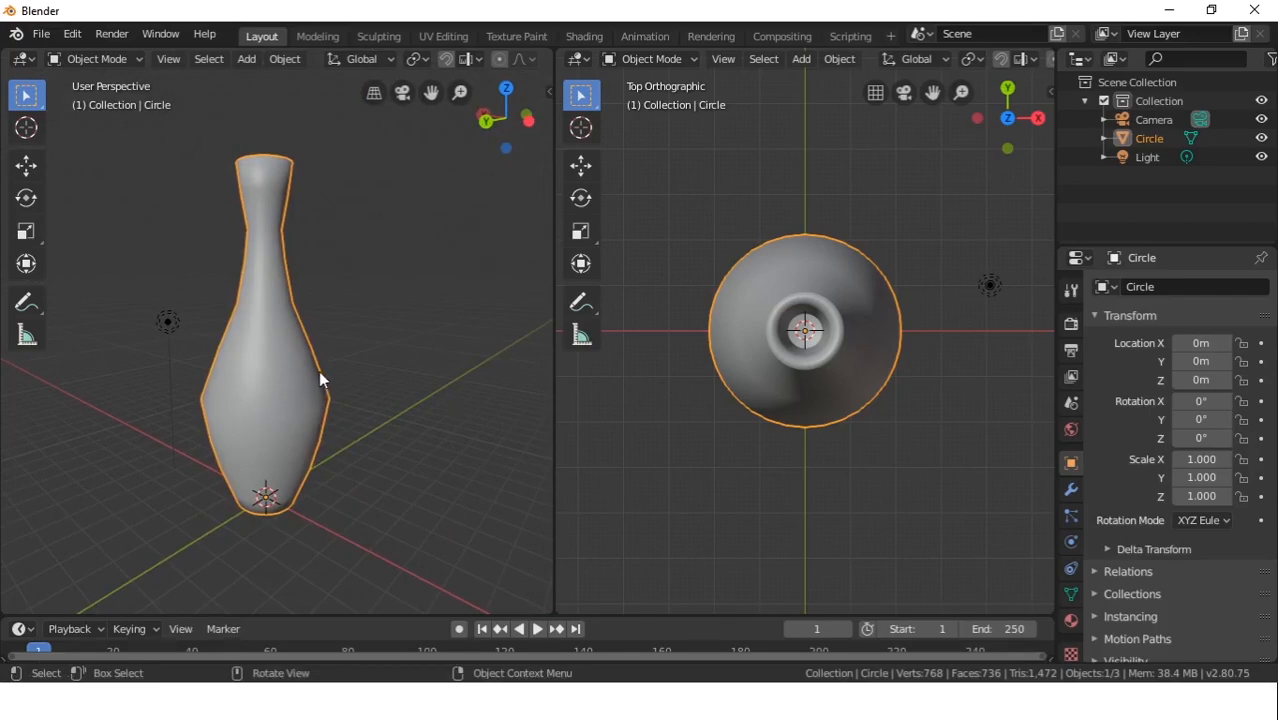
middle_drag(320, 374, 510, 430)
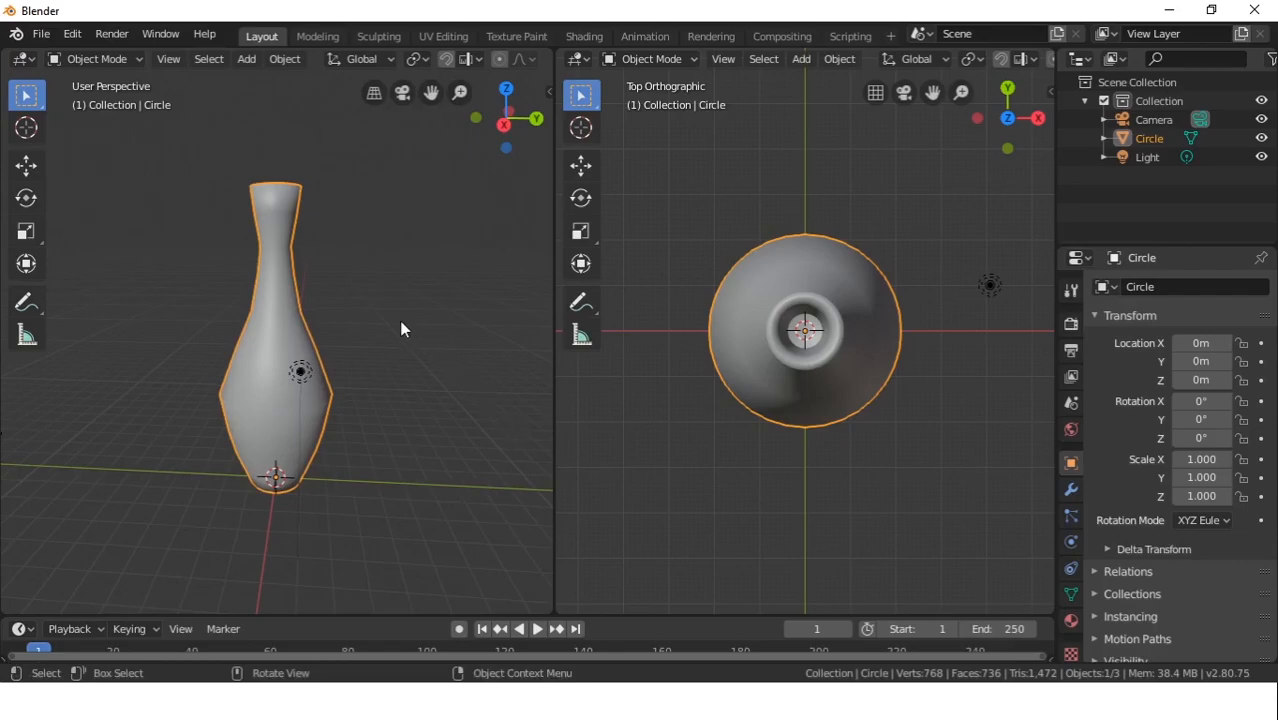
middle_drag(337, 338, 364, 316)
scroll(364, 316, down, 3)
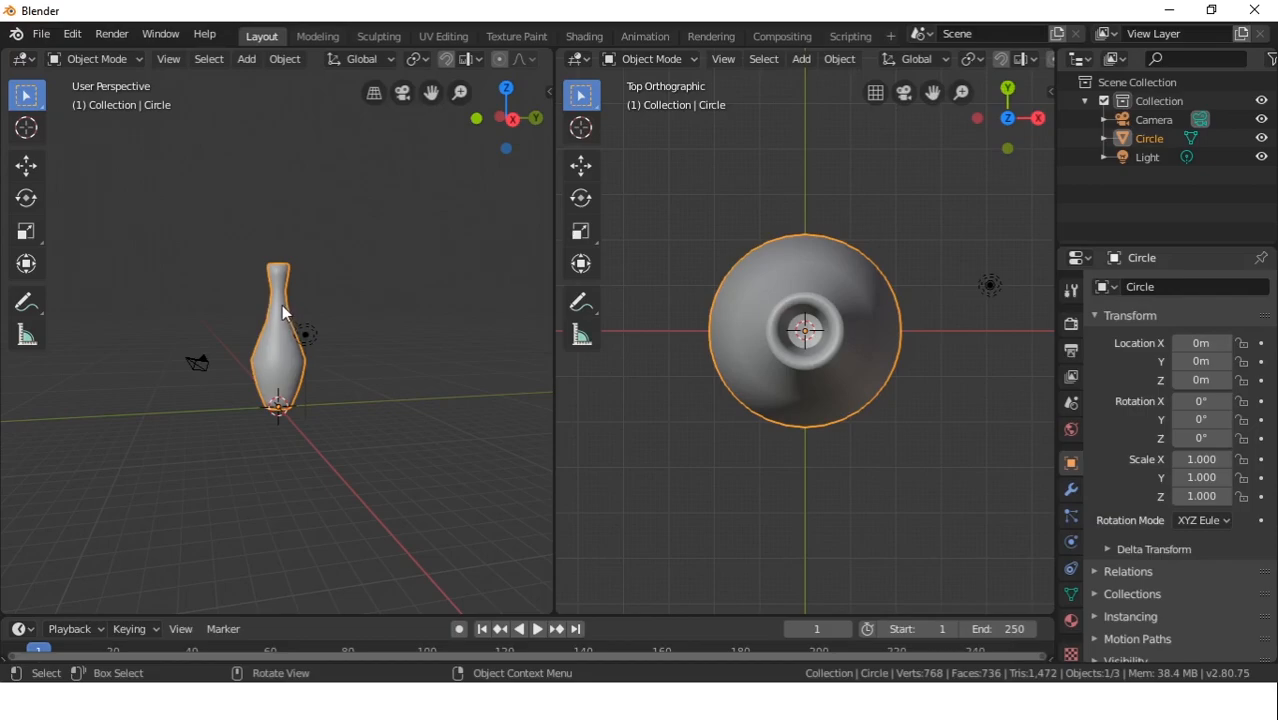
Enter Edit Mode on the vase and add a cube mesh at its base
click(120, 58)
click(97, 101)
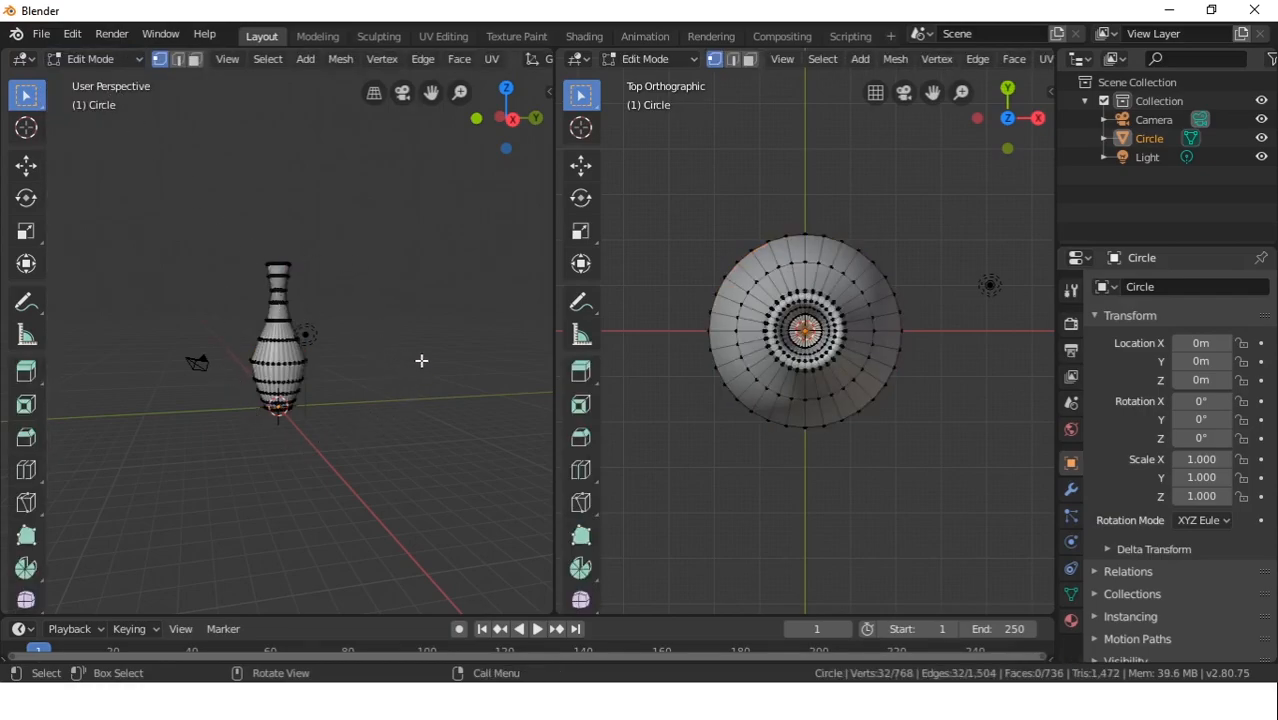
key(shift+a)
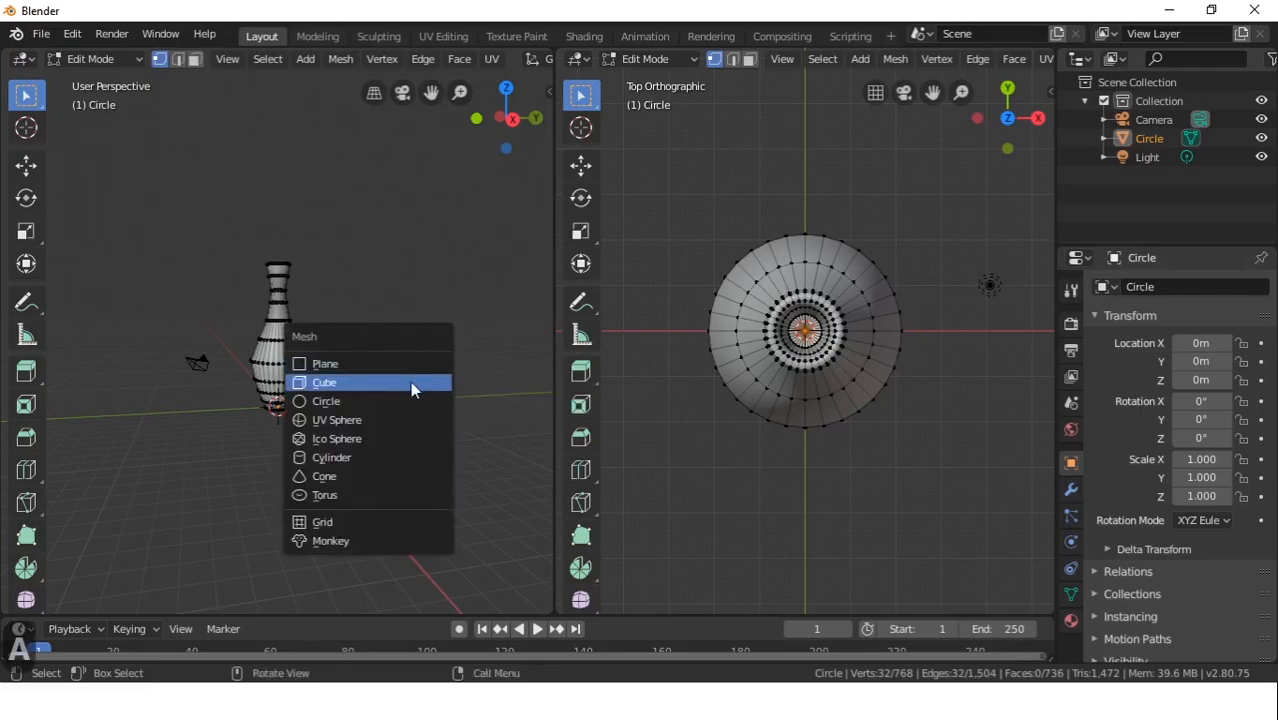
click(410, 383)
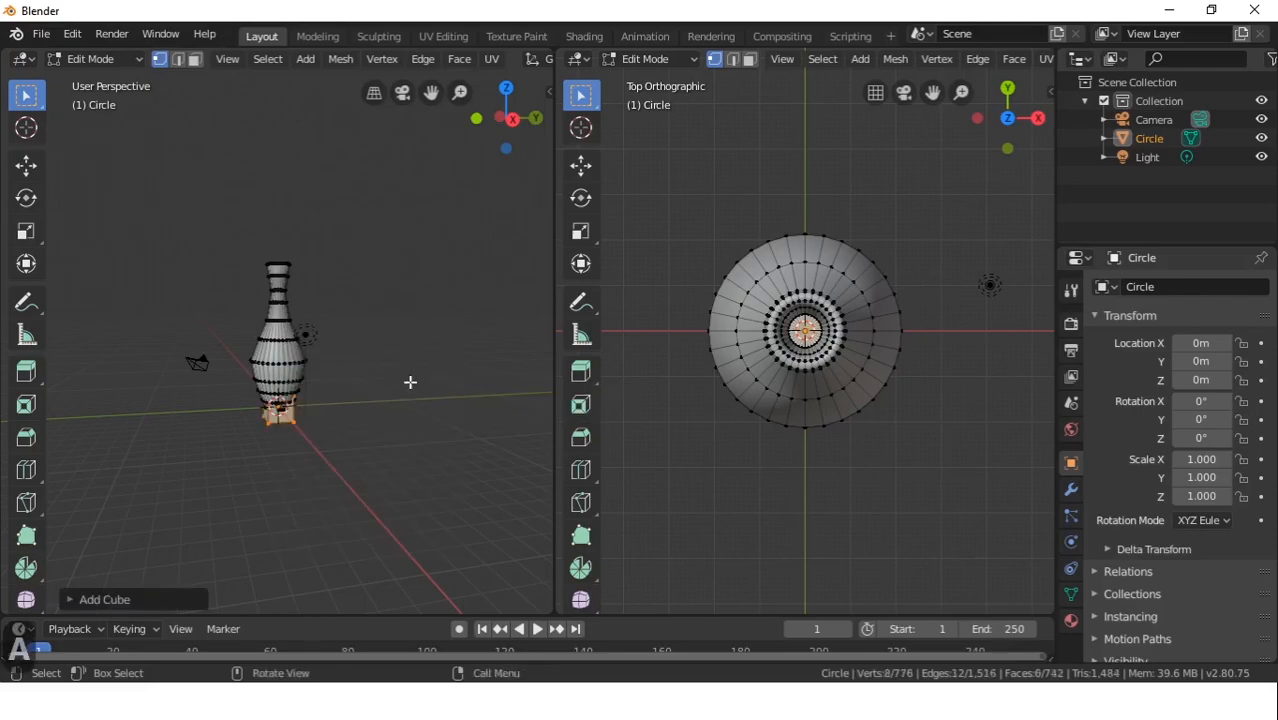
scroll(335, 403, down, 2)
scroll(335, 402, up, 1)
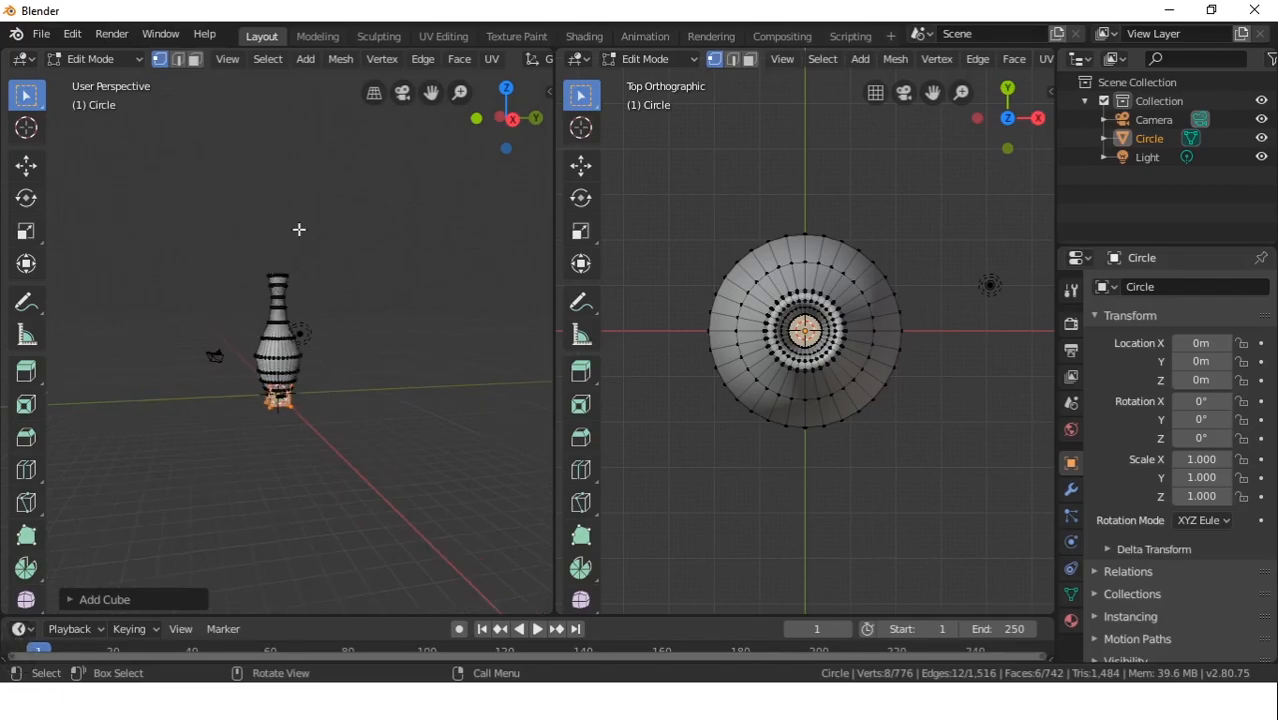
Return to Object Mode and move the vase together with its attached cube away from the origin
click(128, 58)
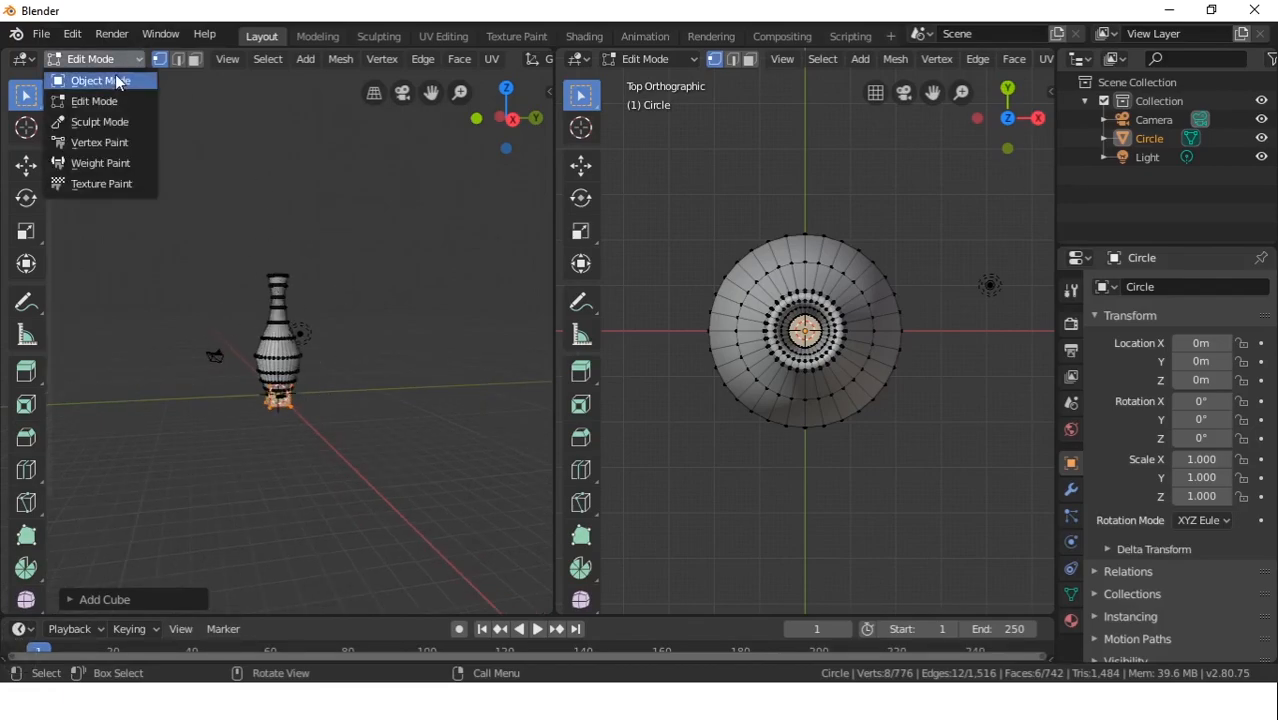
click(115, 76)
middle_drag(291, 379, 325, 410)
scroll(325, 405, up, 1)
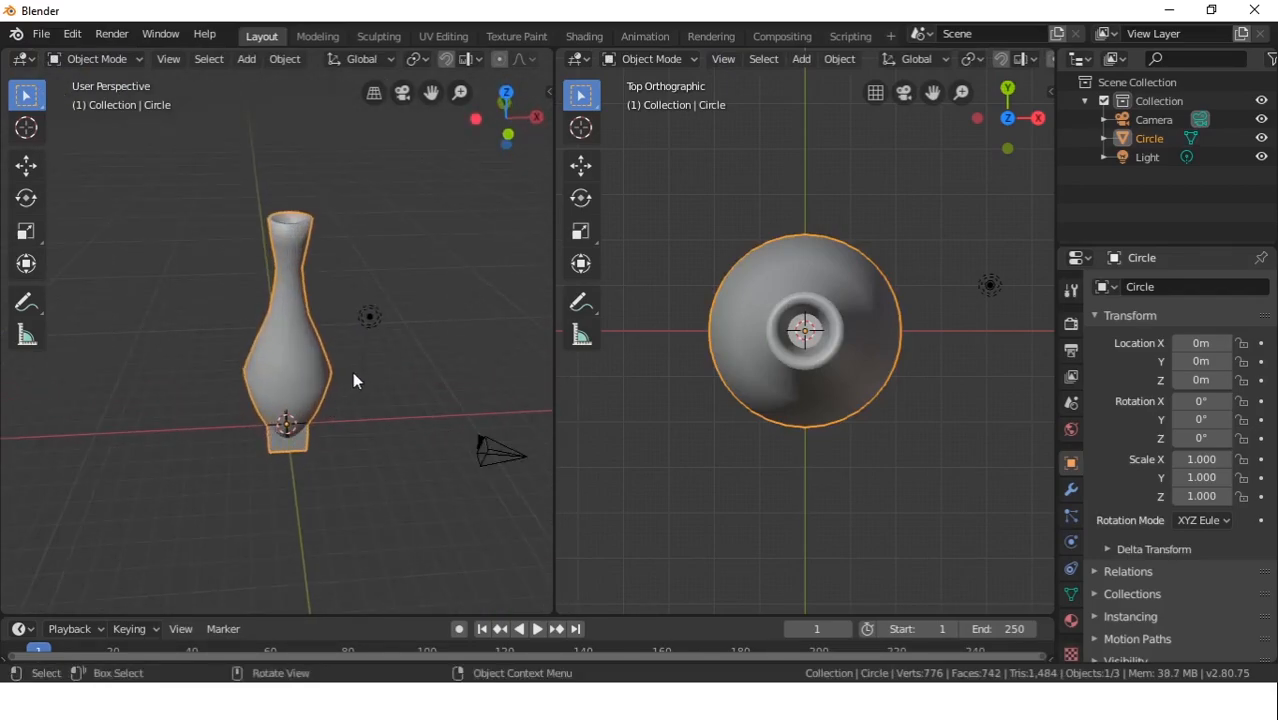
key(g)
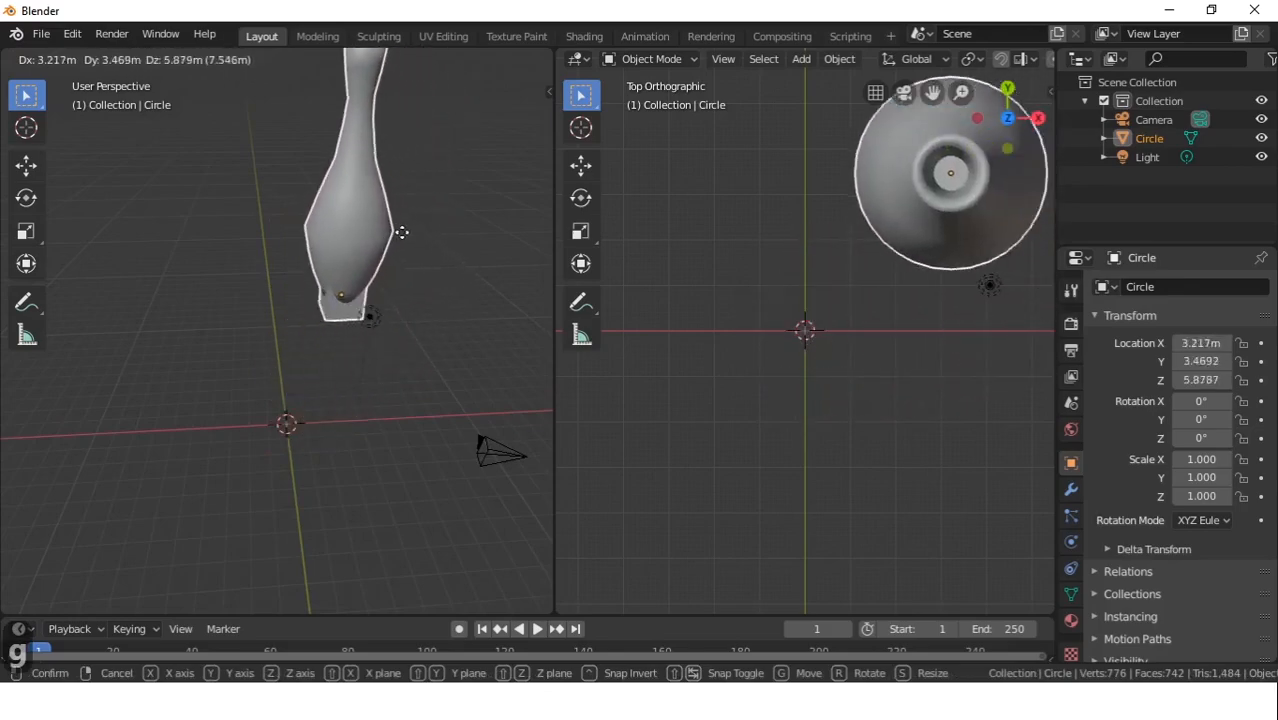
click(525, 281)
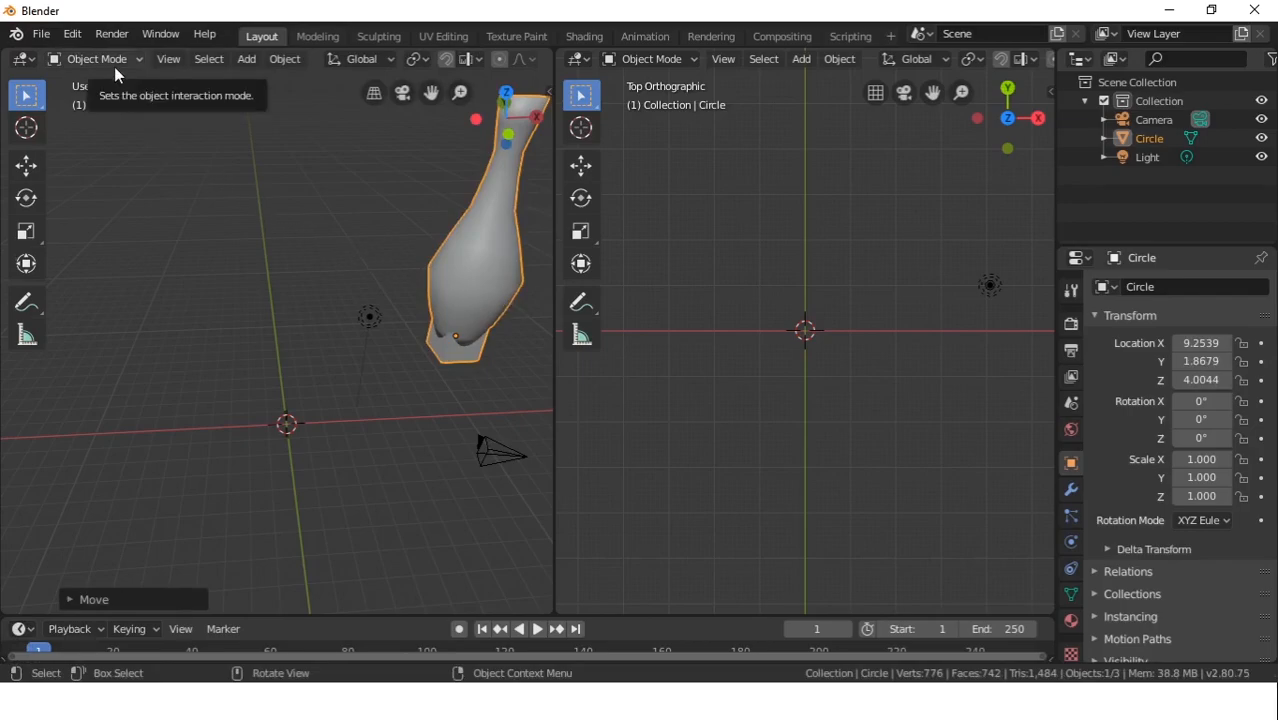
Undo the move and the cube added inside the vase's mesh, and return to Object Mode
key(ctrl+z)
key(ctrl+z)
key(ctrl+z)
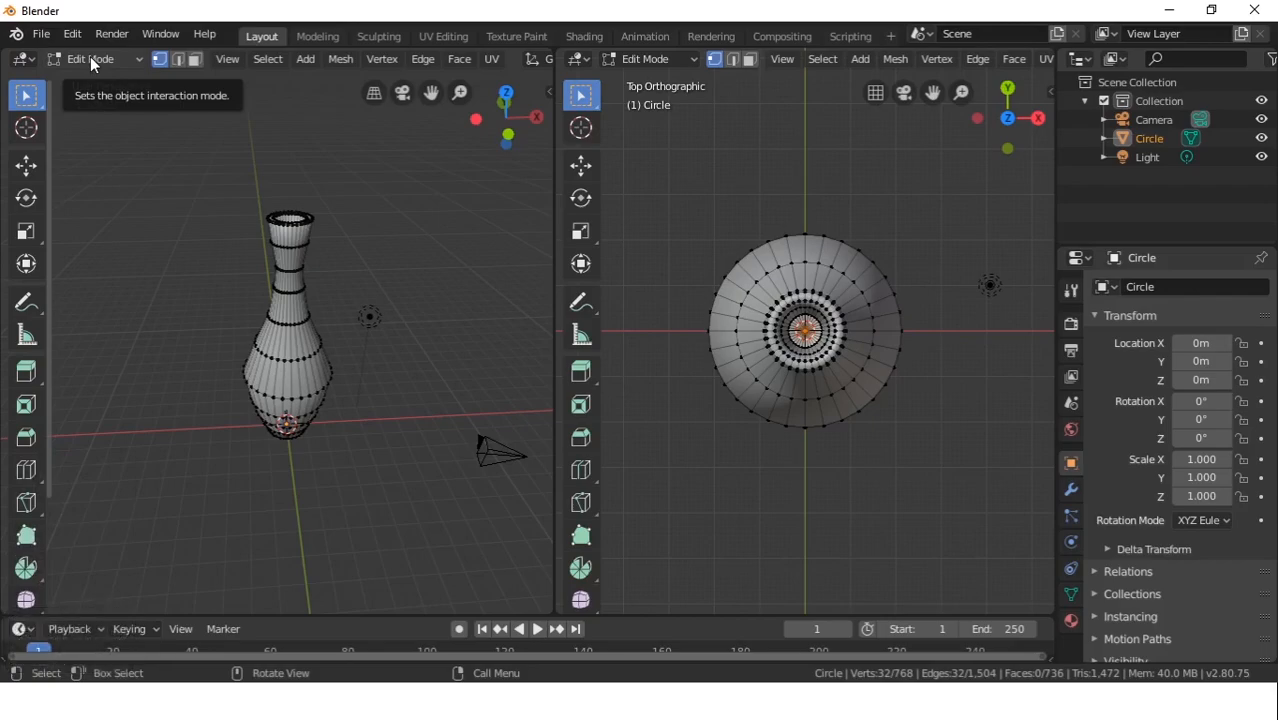
click(90, 56)
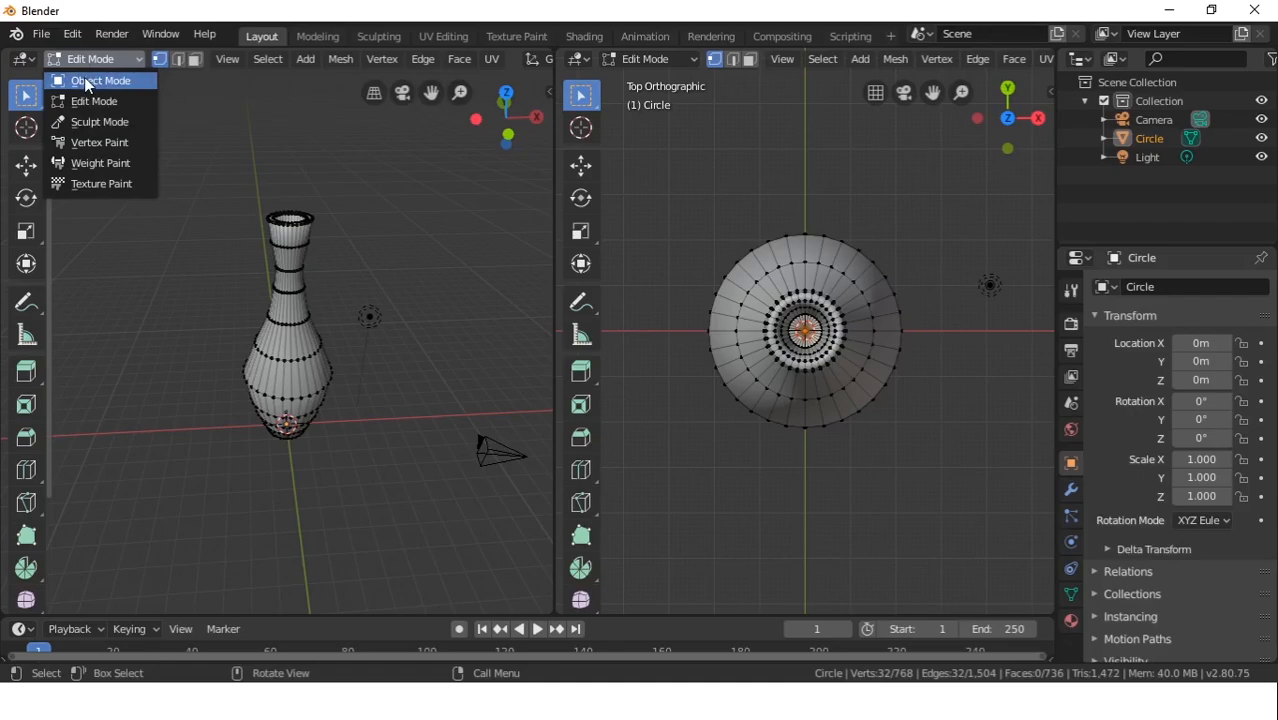
click(84, 79)
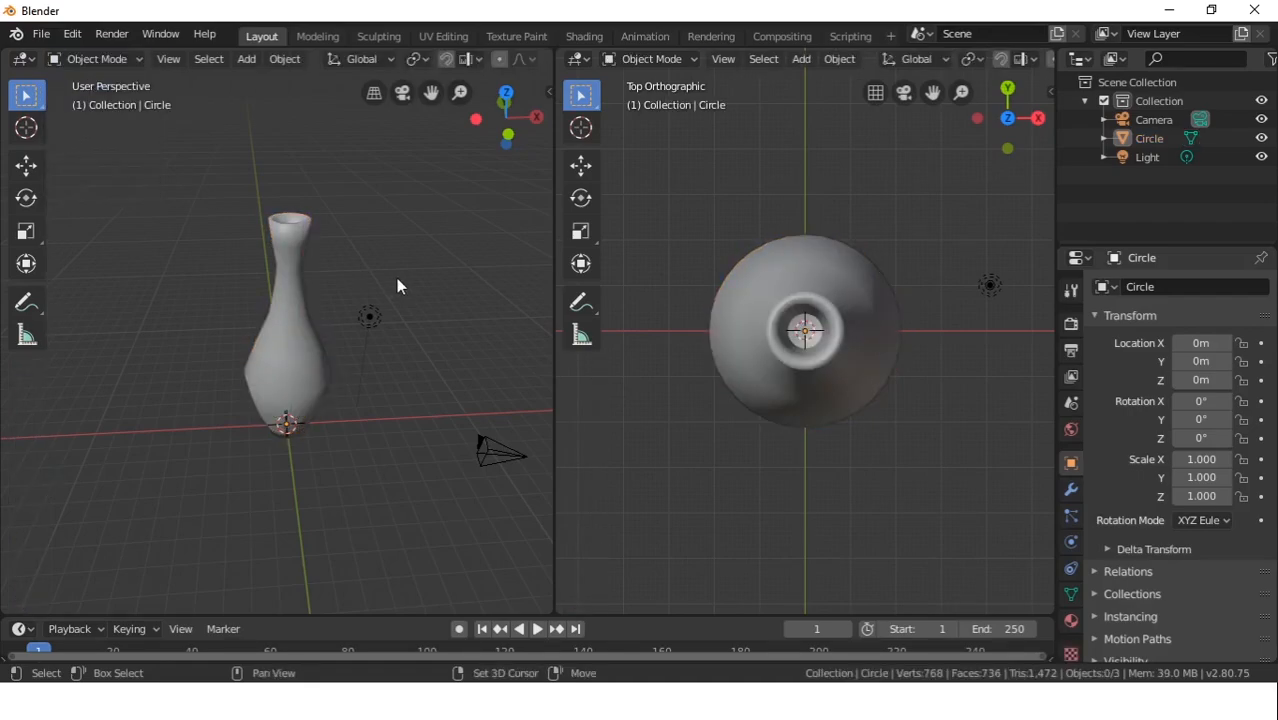
Add a cube mesh as a separate object at the vase's base while in Object Mode
key(shift+a)
mouse_move(399, 278)
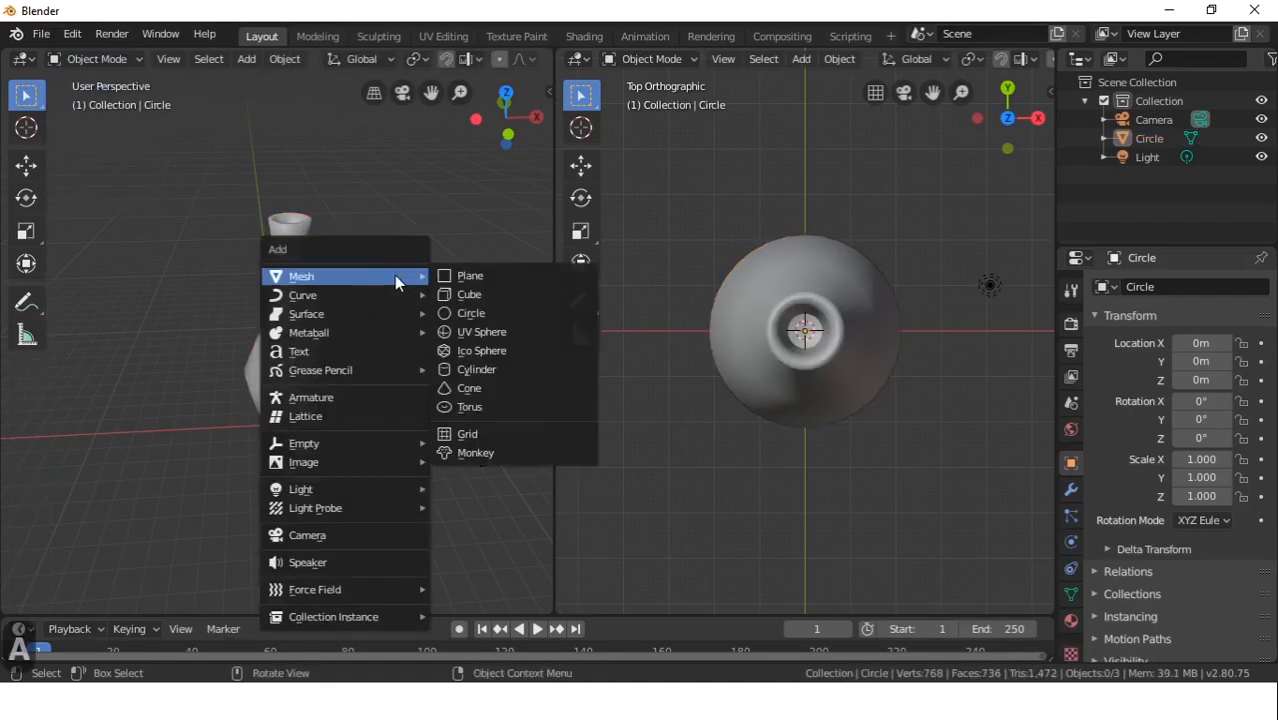
click(462, 296)
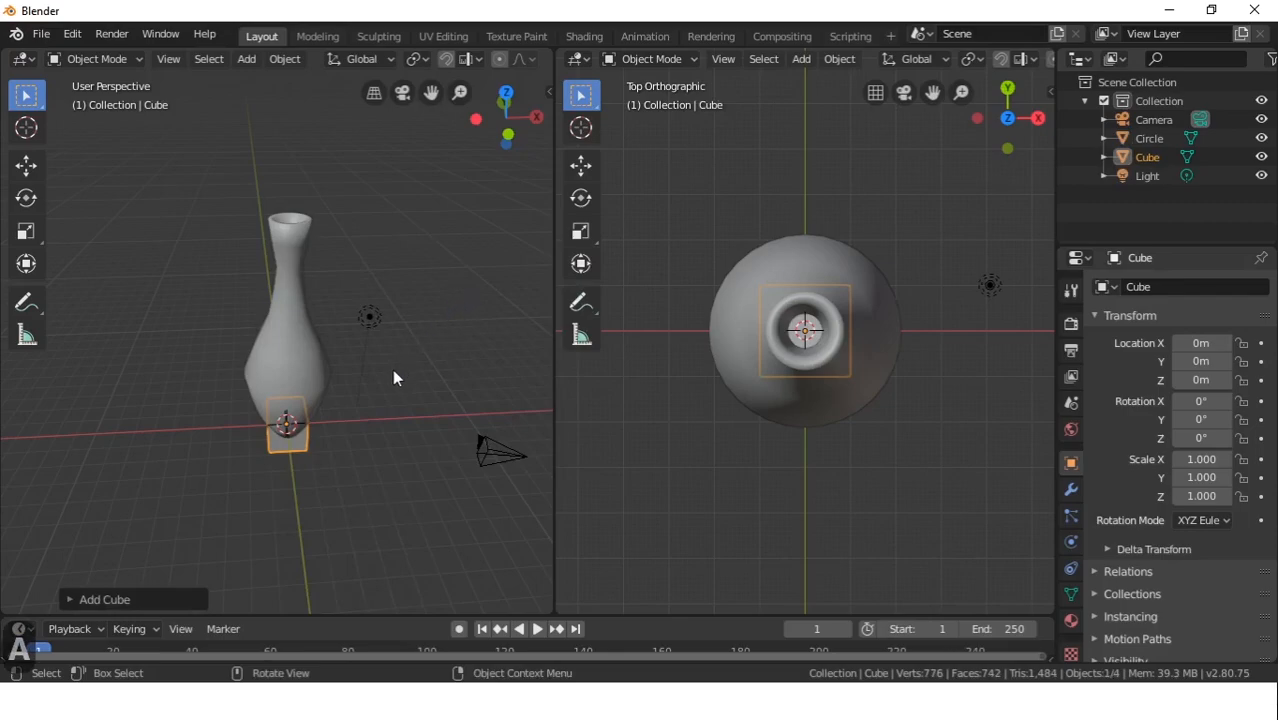
Move the vase away from the separate cube, undo that move, and deselect the vase
click(305, 335)
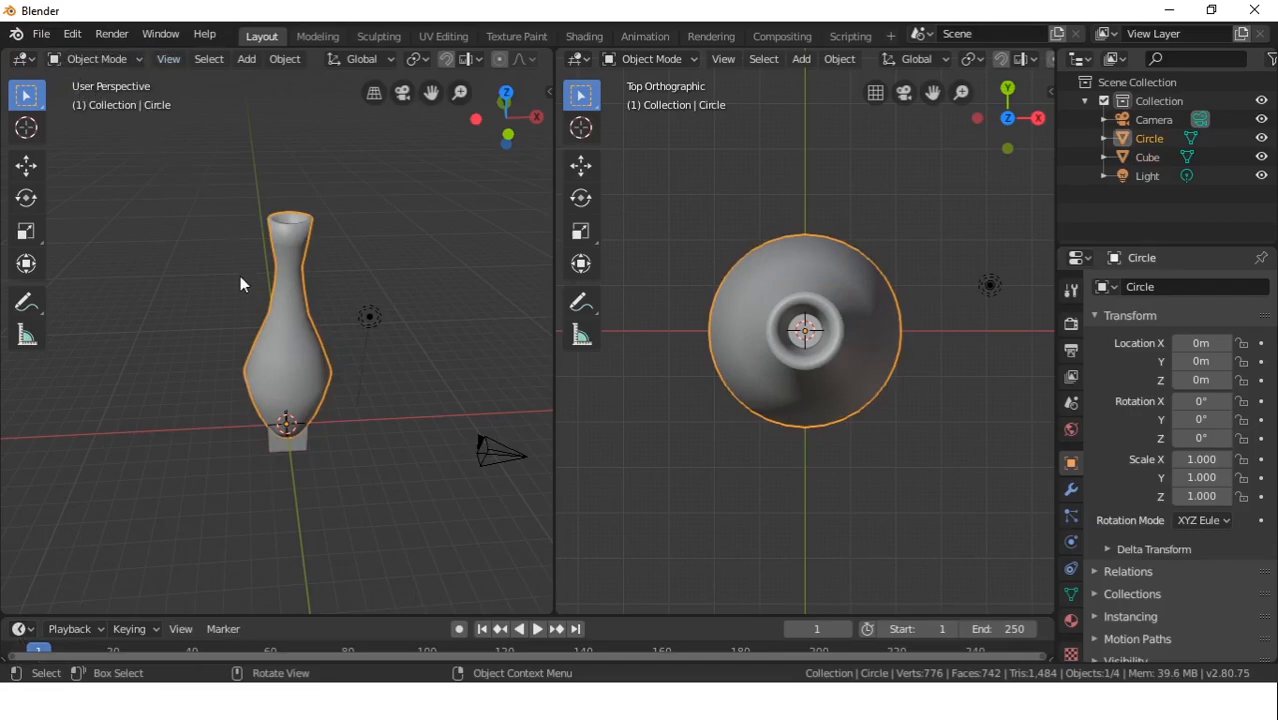
key(g)
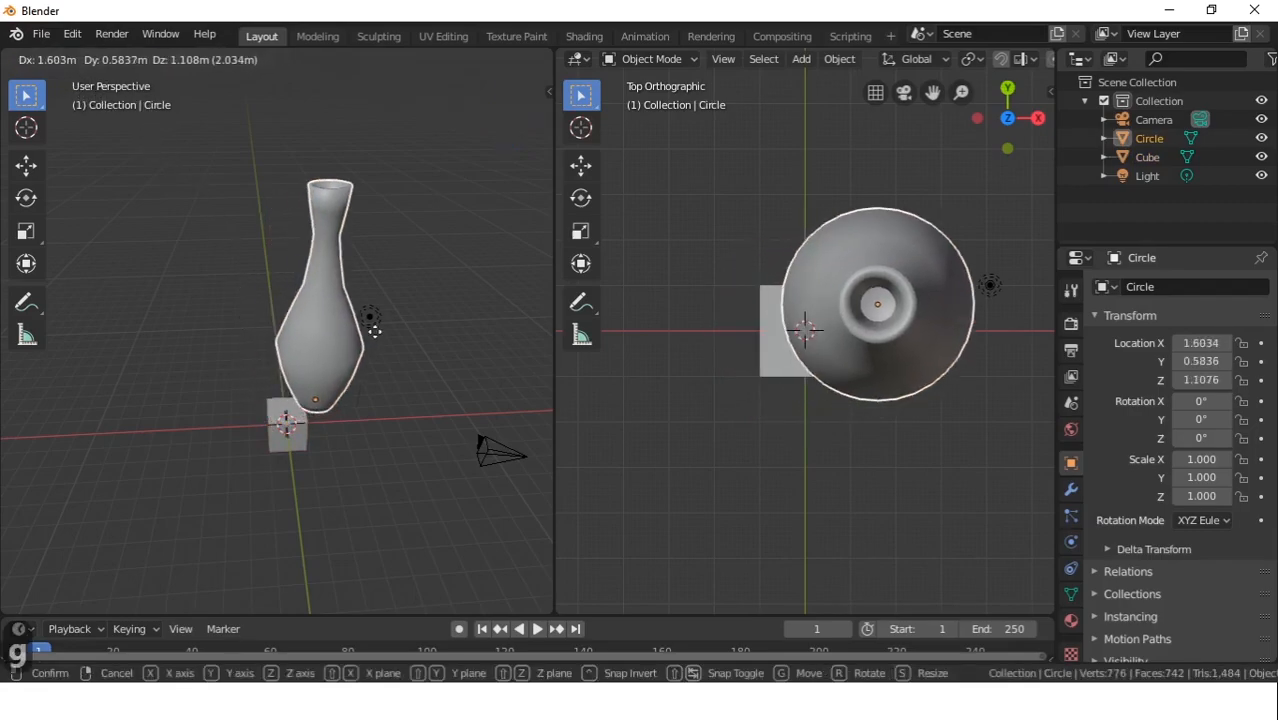
click(380, 377)
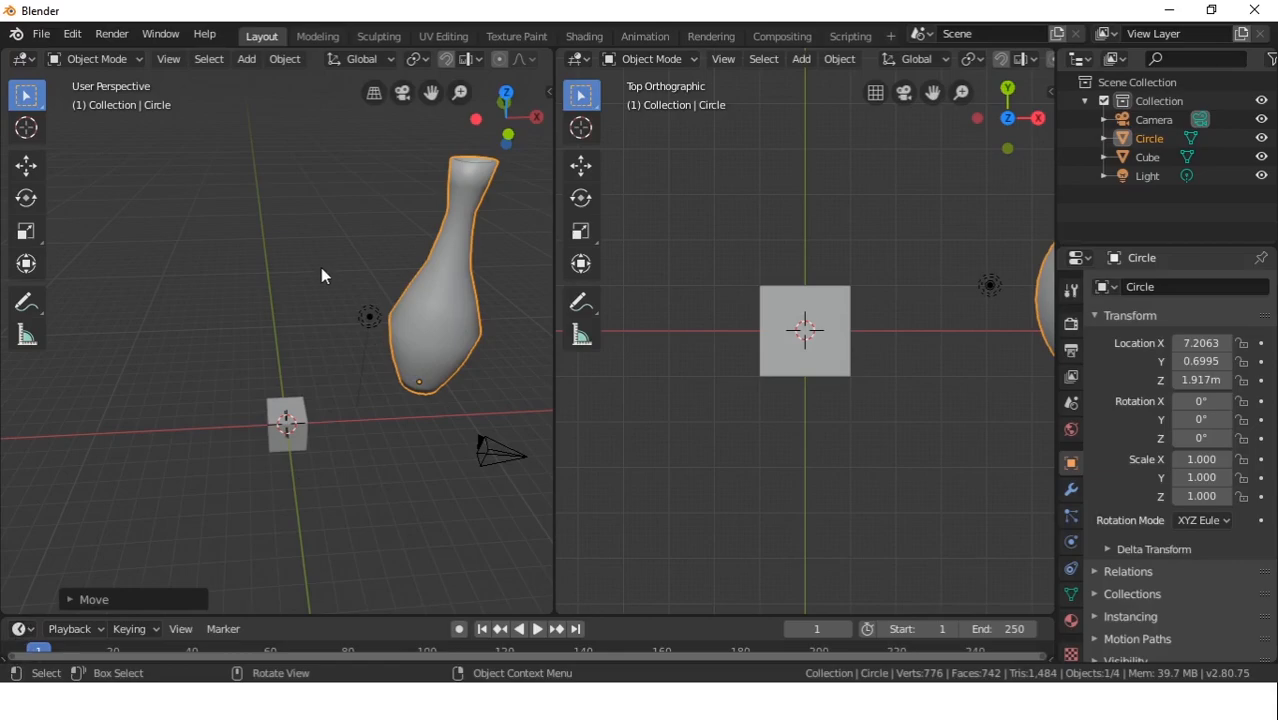
key(ctrl+z)
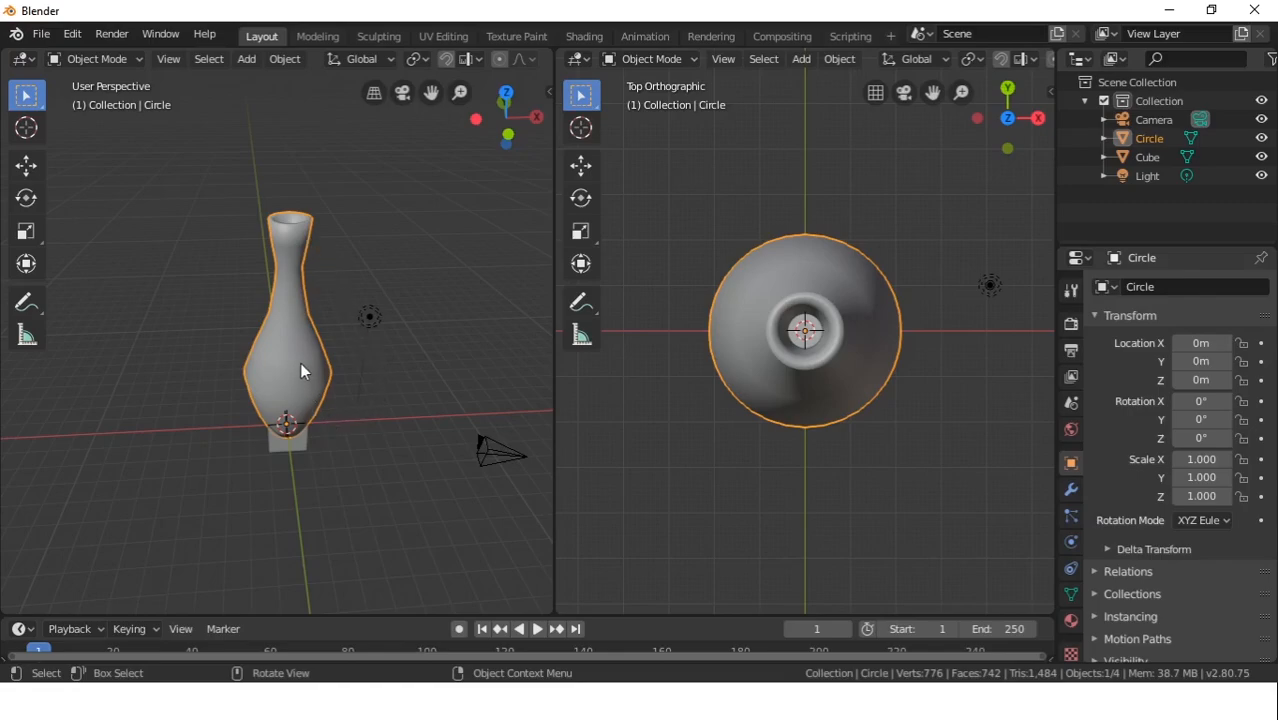
click(375, 380)
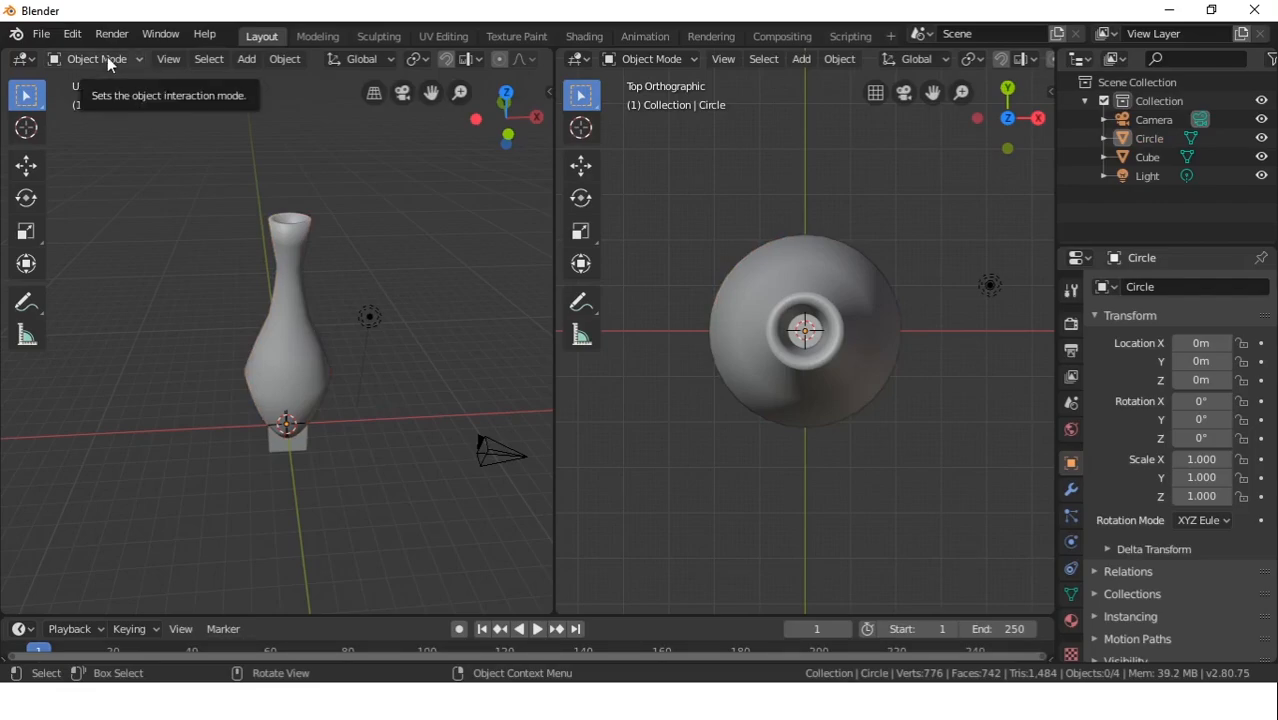
Stay in Object Mode and delete the separate cube at the vase's base
click(107, 60)
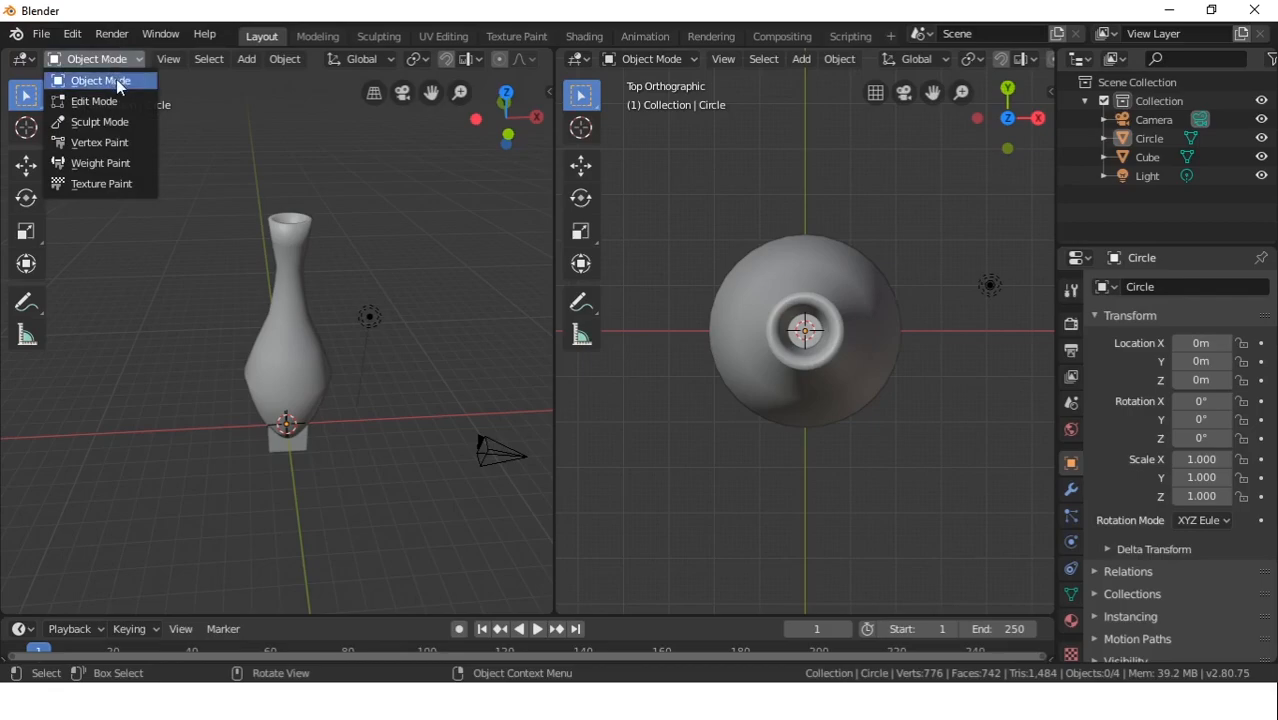
click(116, 79)
middle_drag(397, 365, 176, 318)
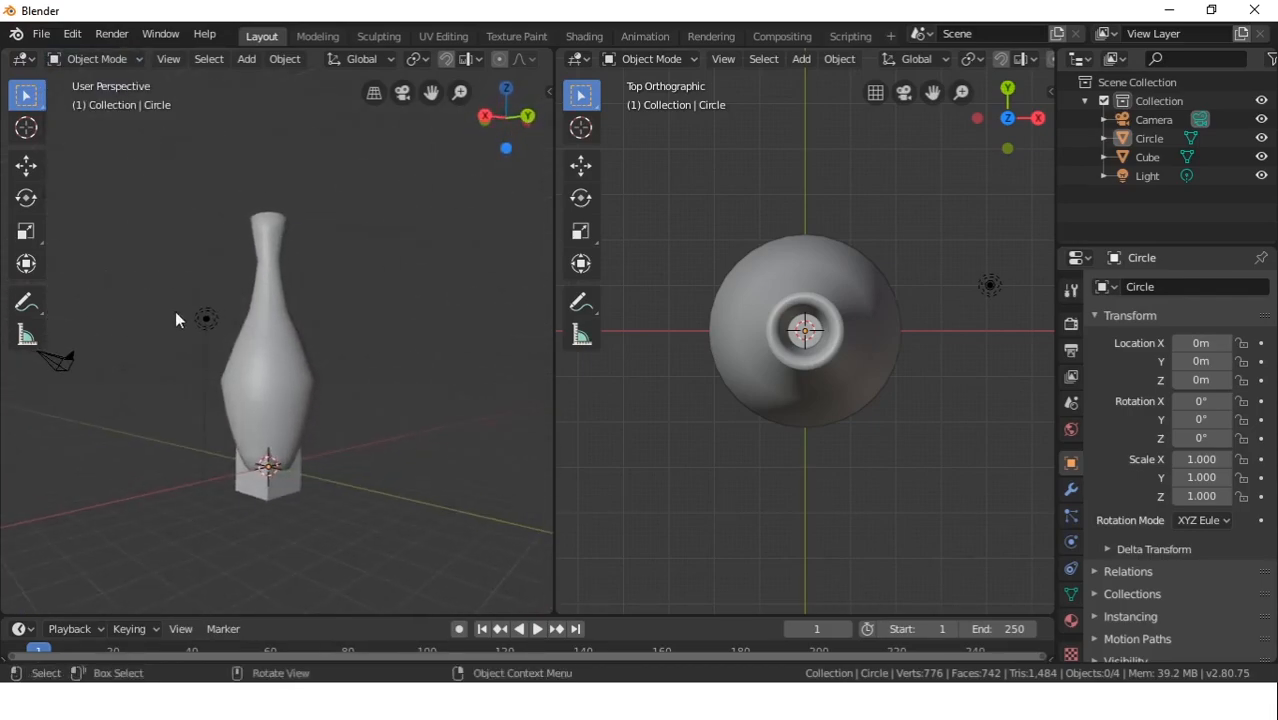
click(257, 495)
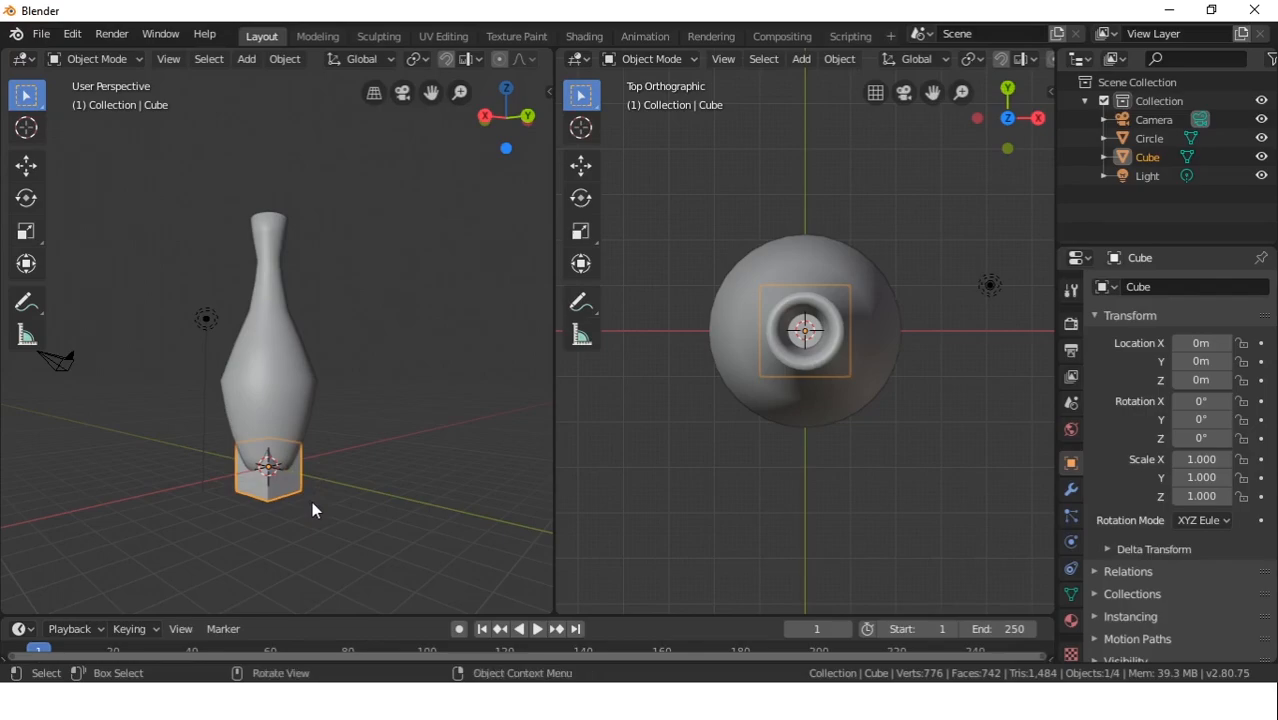
key(x)
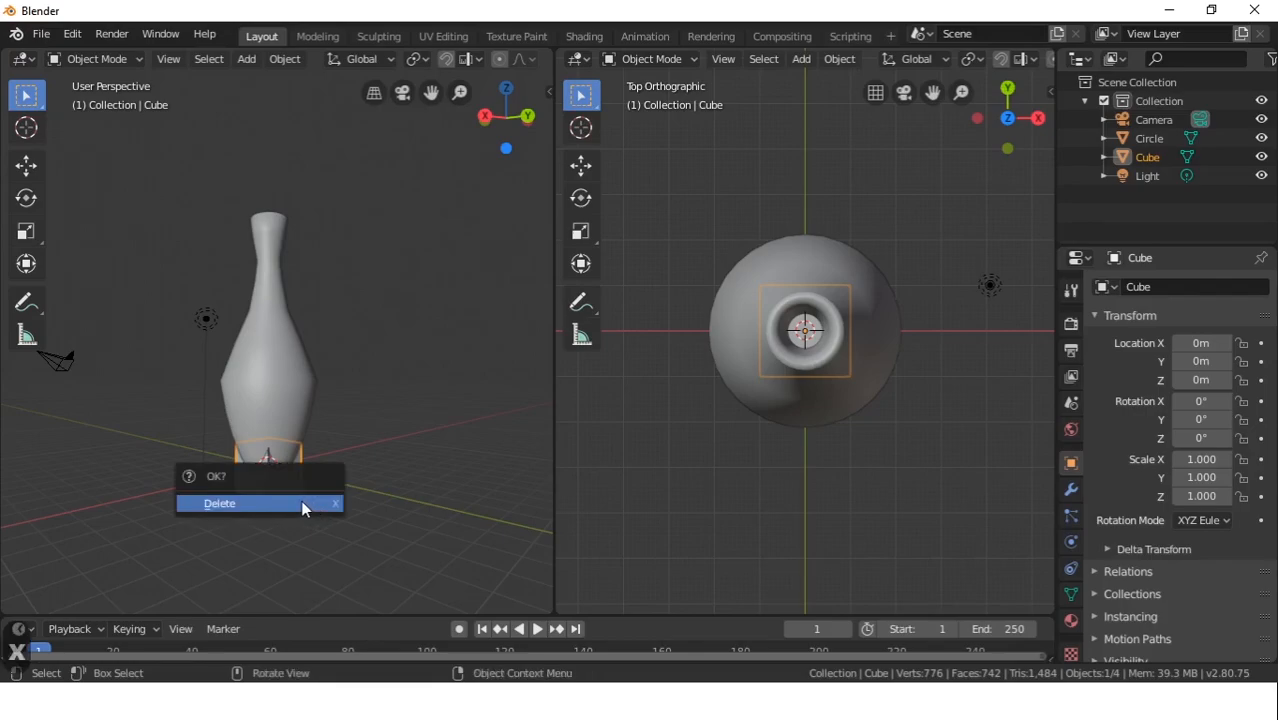
click(301, 500)
scroll(379, 457, down, 3)
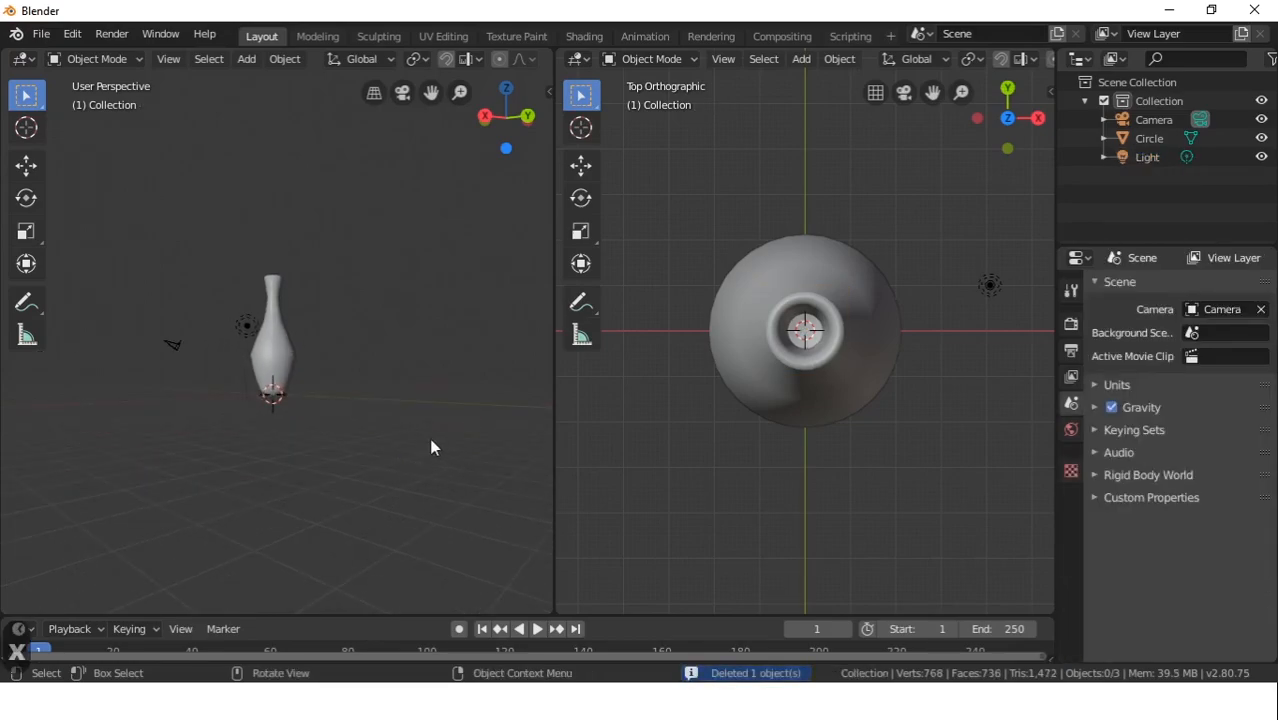
scroll(362, 396, up, 3)
Add a new cube mesh and move it clear of the vase to about X -5.70 m, Y 5.75 m, Z 0 m
key(shift)
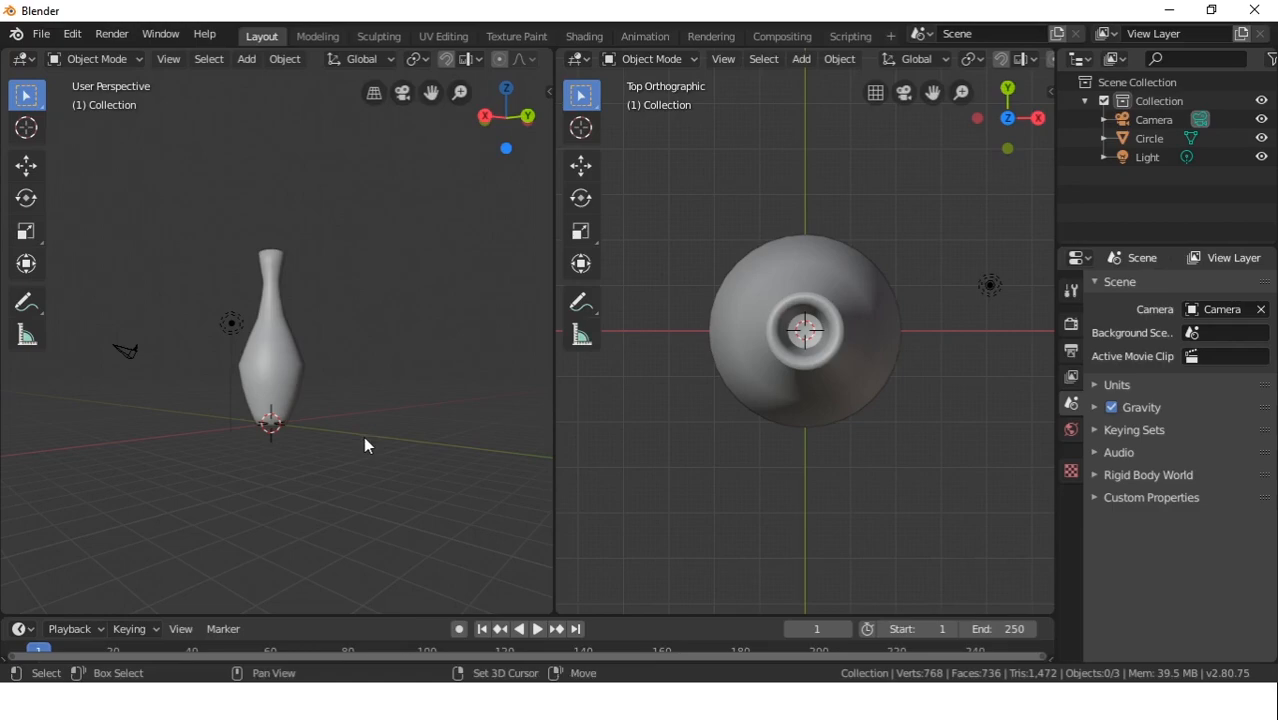
key(shift+a)
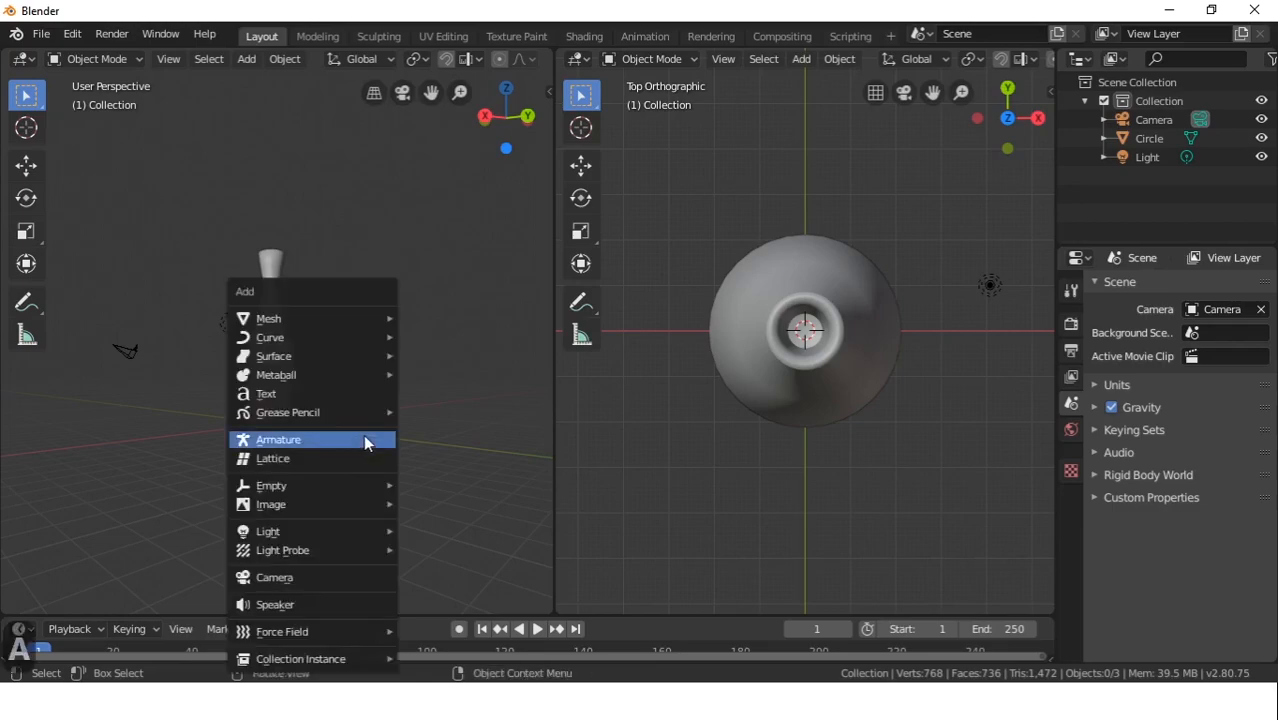
mouse_move(350, 320)
click(446, 340)
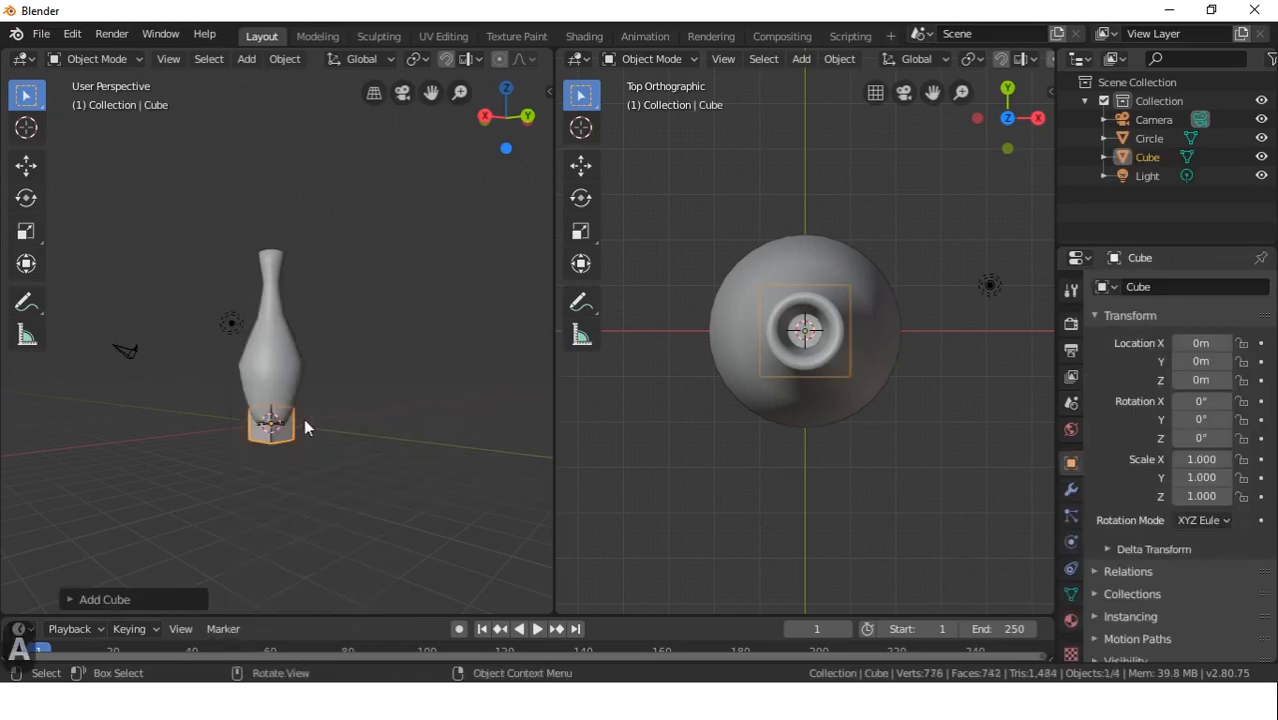
key(g)
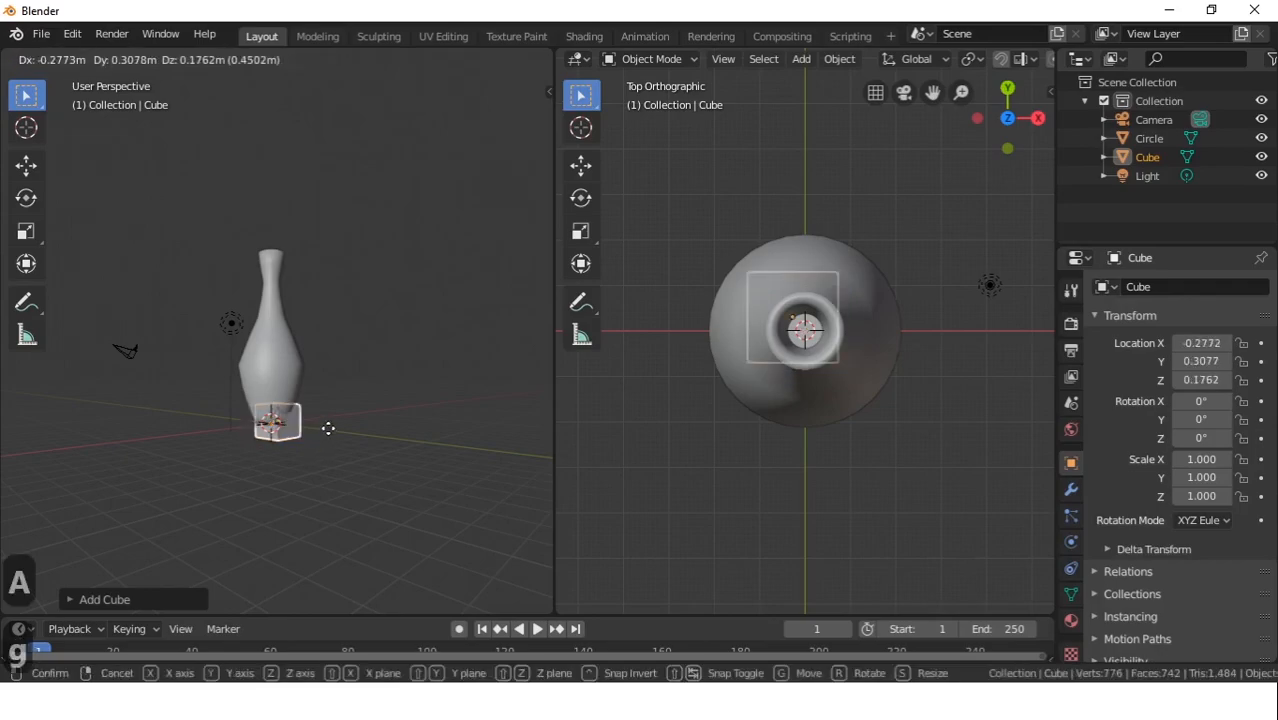
click(441, 433)
Enter Edit Mode on the cube beside the vase and select the four vertices of its top face
middle_drag(436, 440, 494, 470)
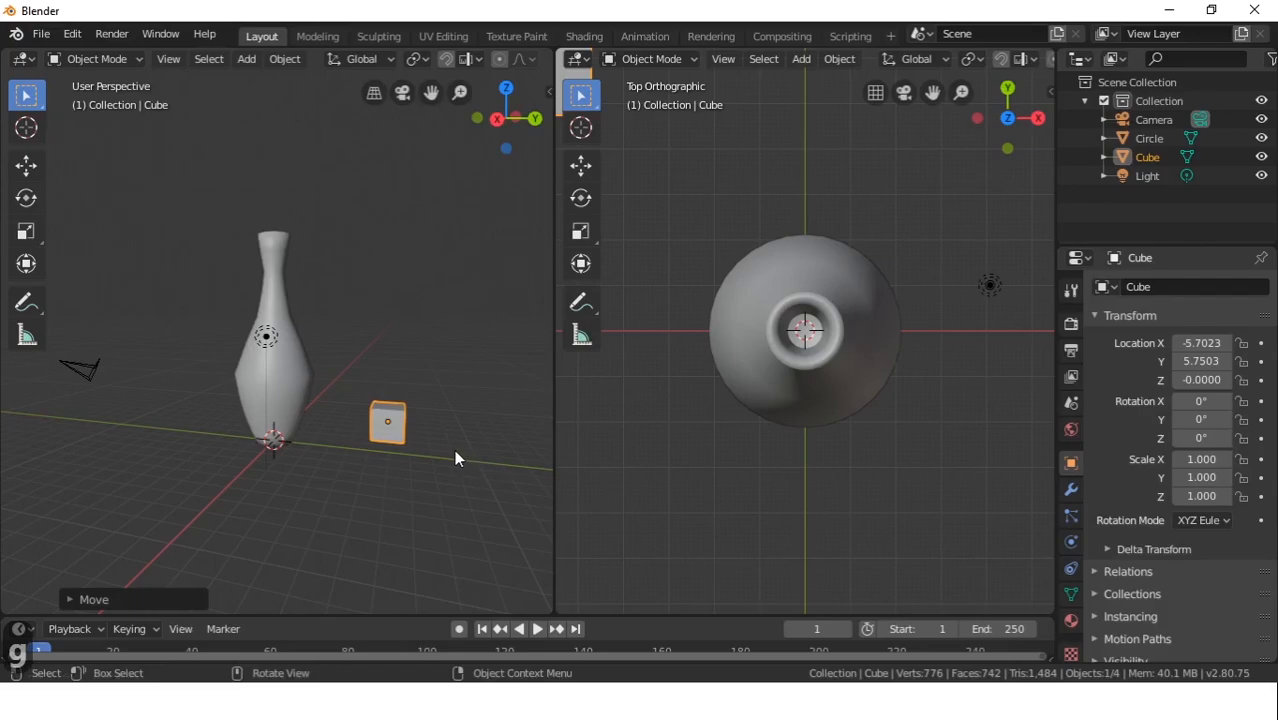
key(KP_9)
key(KP_5)
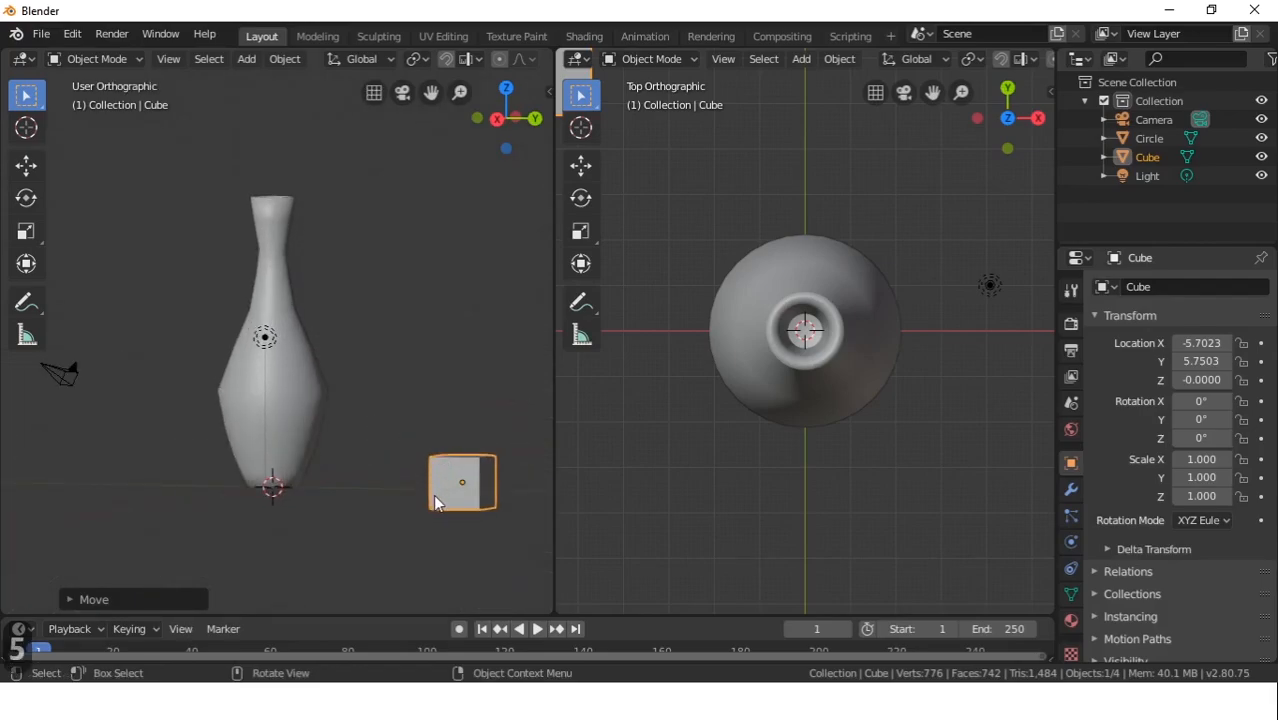
middle_drag(474, 494, 443, 500)
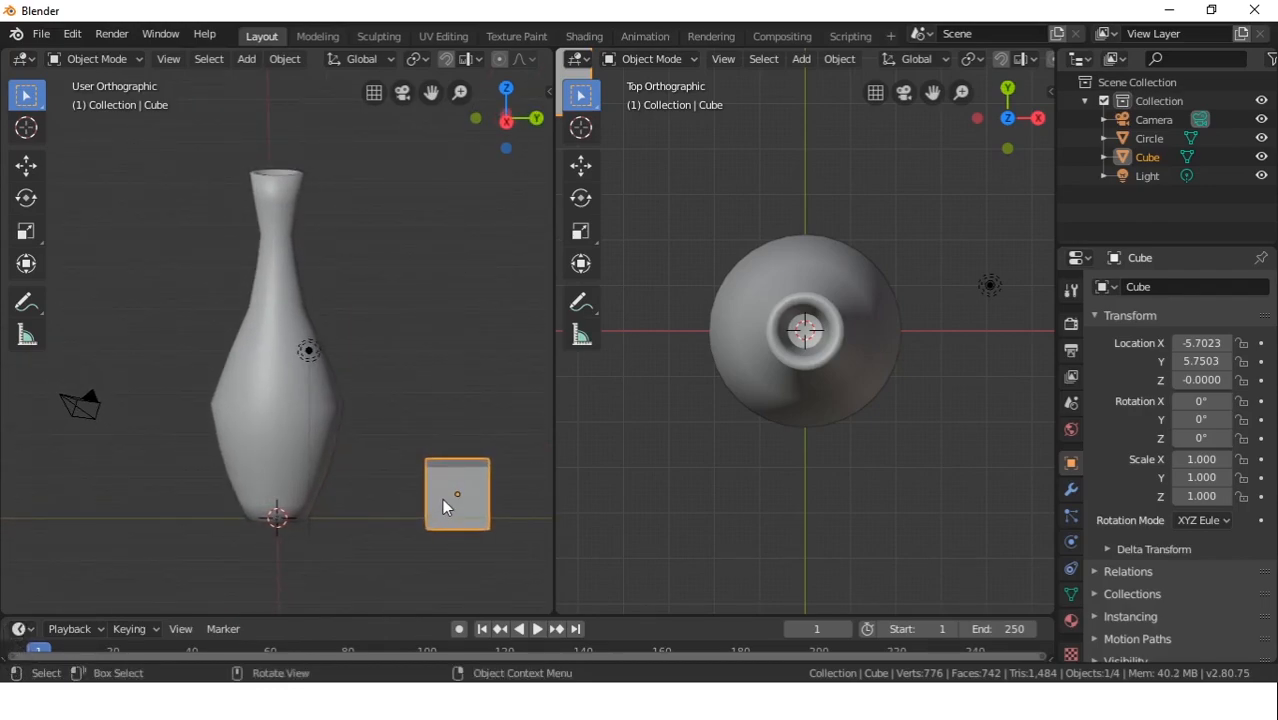
key(KP_1)
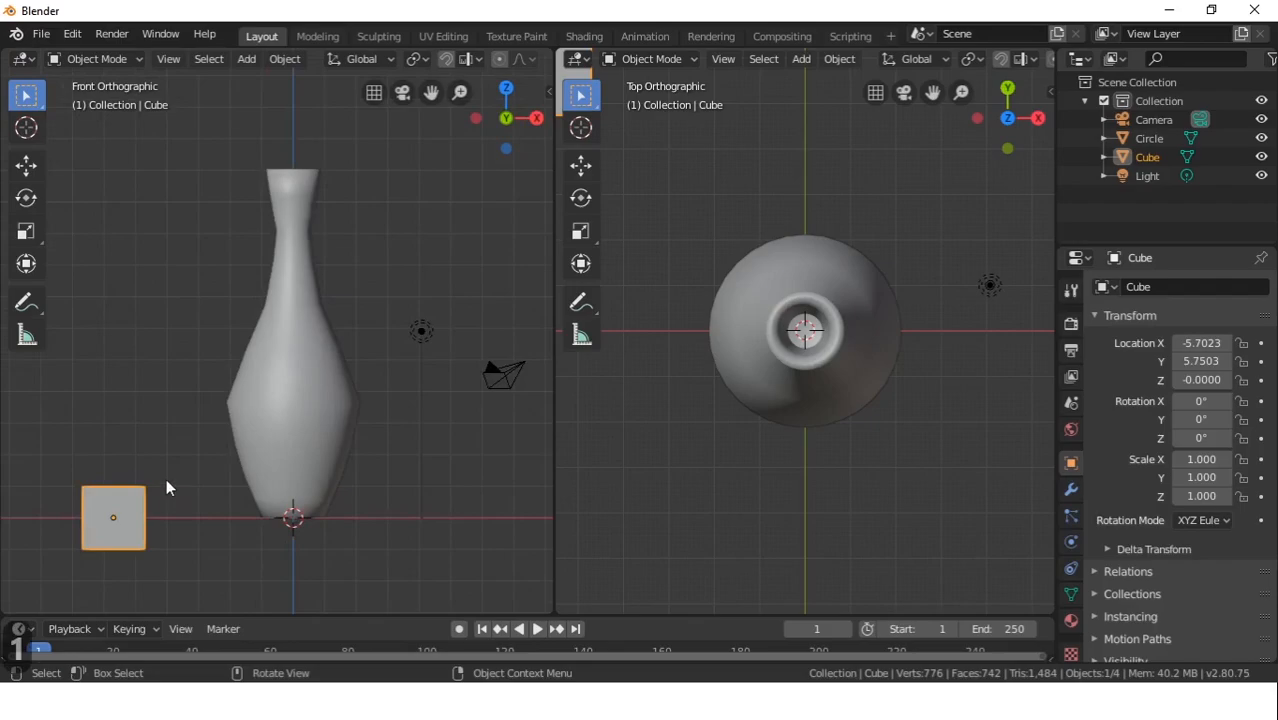
shift+middle_drag(131, 443, 372, 480)
scroll(245, 417, up, 4)
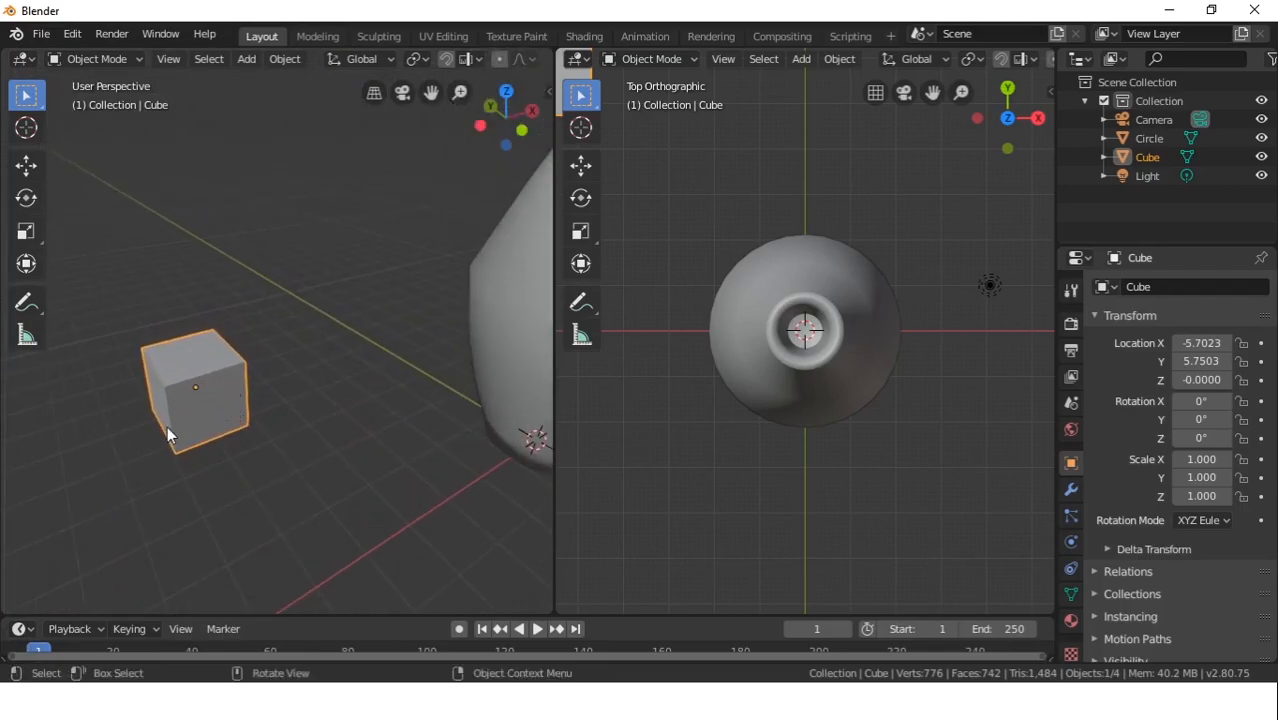
key(Tab)
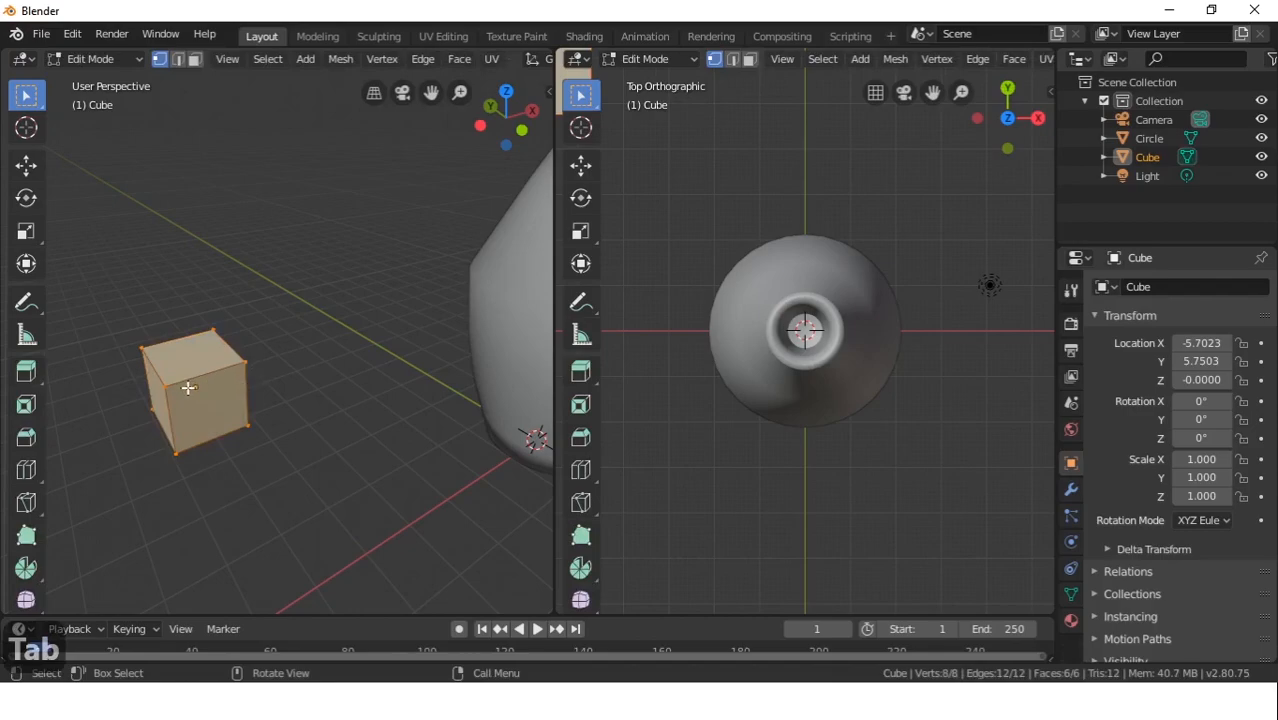
click(169, 385)
shift+click(245, 361)
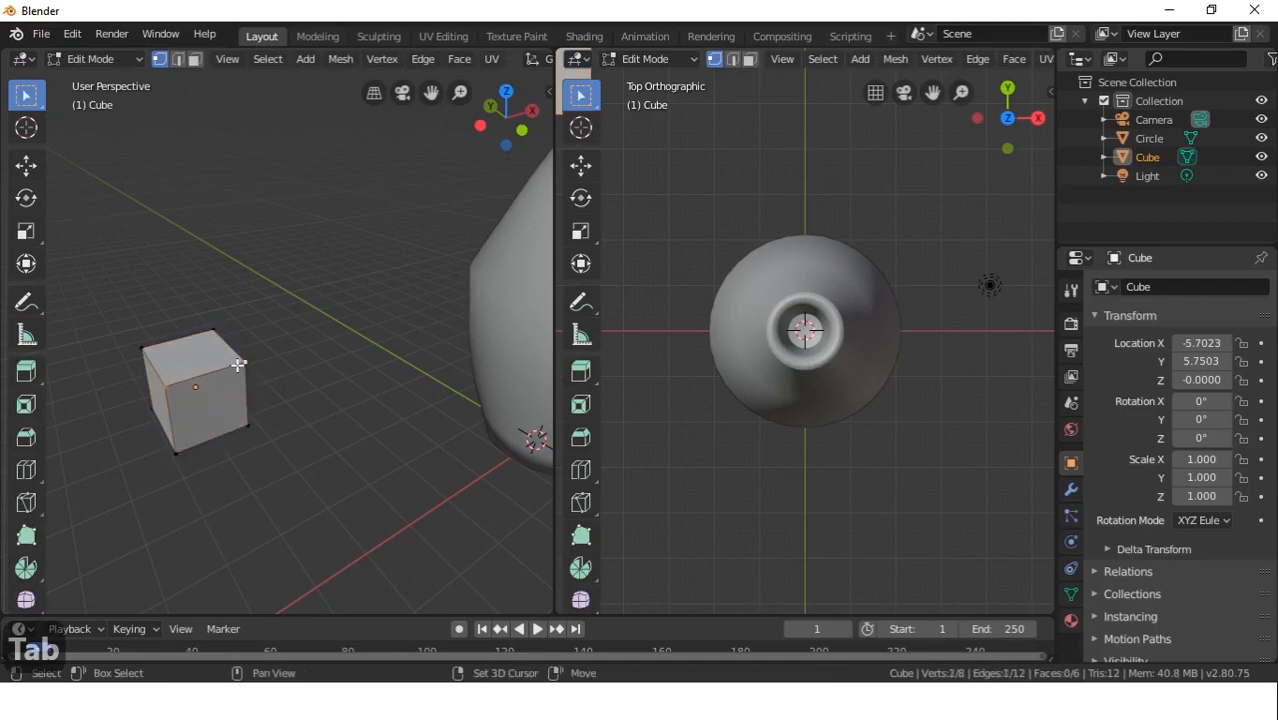
shift+click(208, 327)
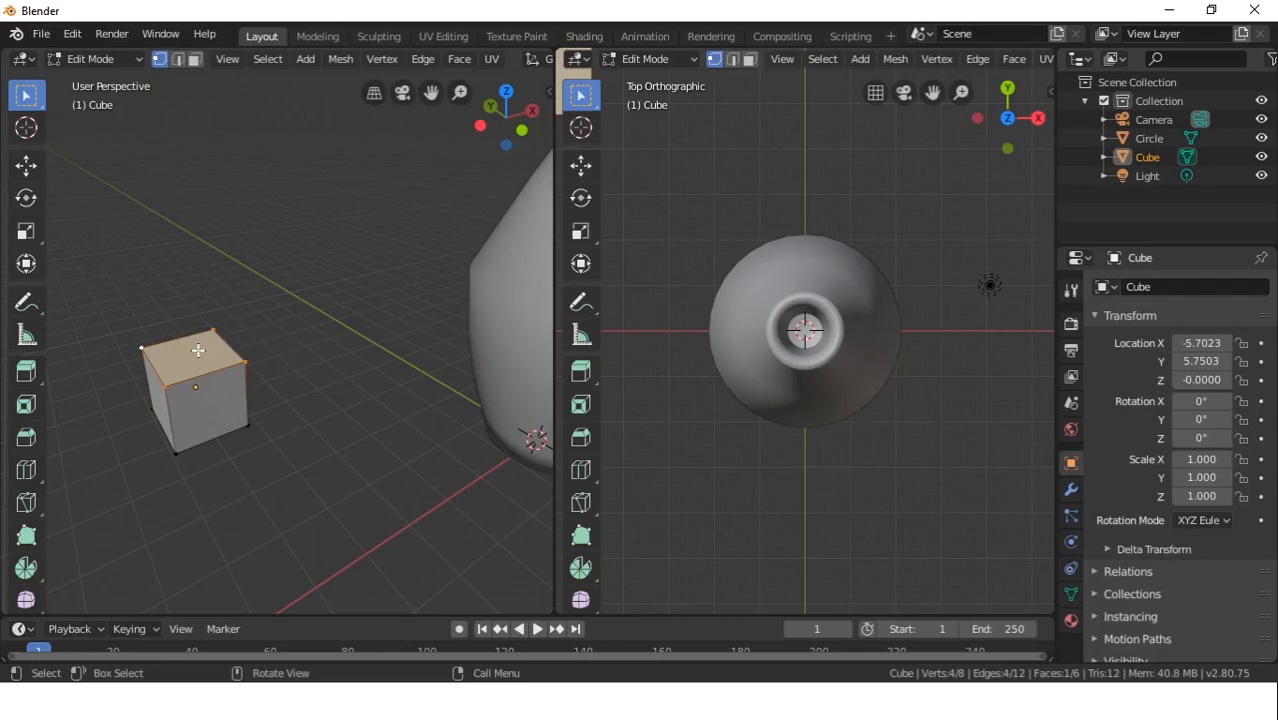
Extrude the cube's top face in place and scale the new face along X to about 1.31
key(e)
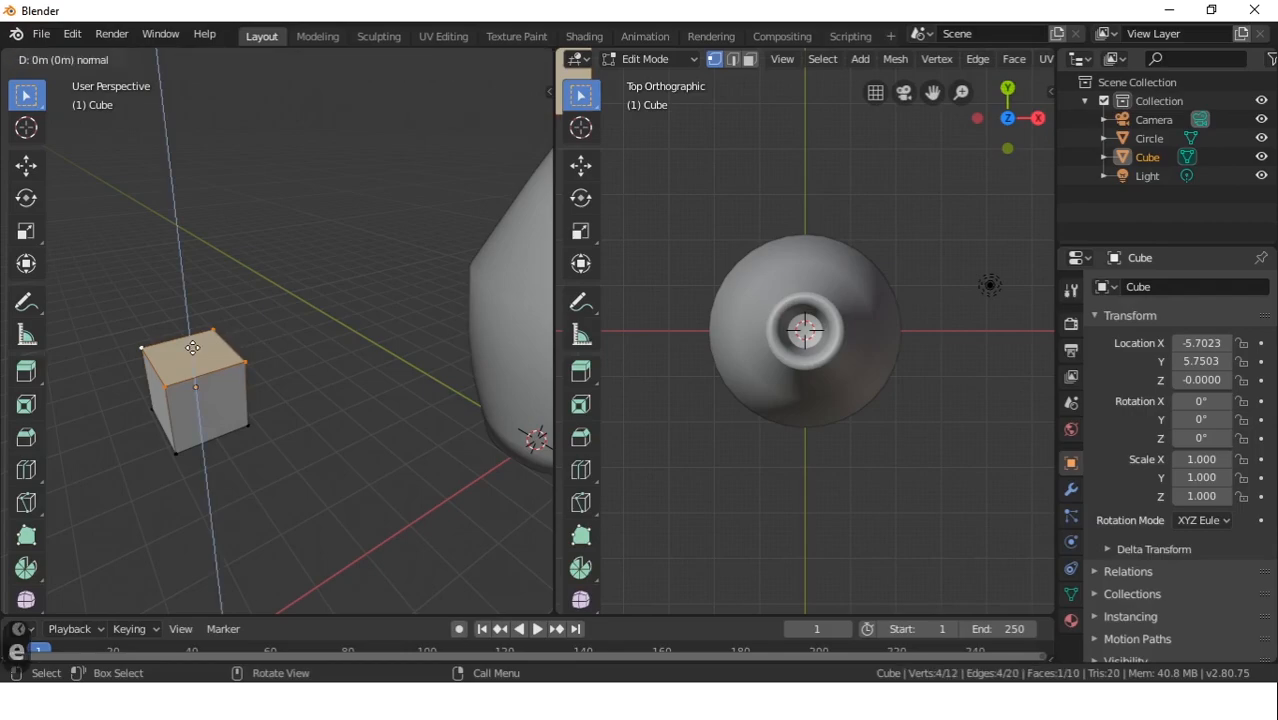
key(x)
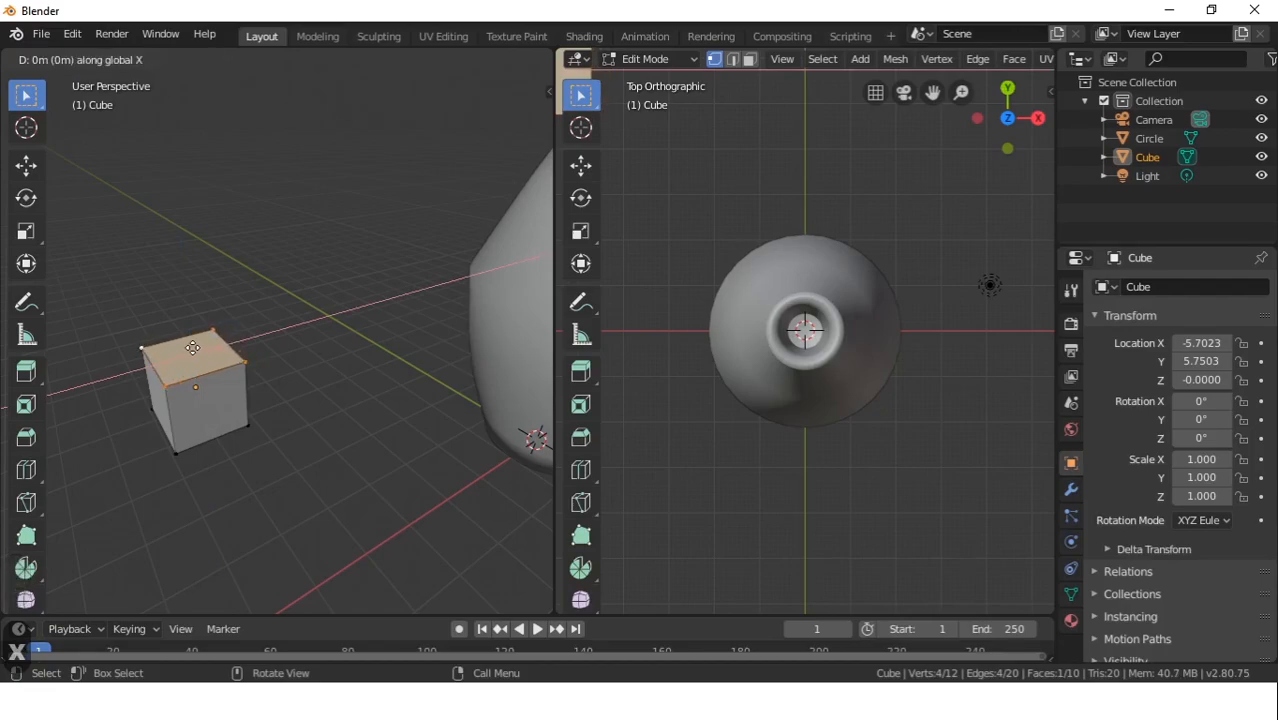
key(s)
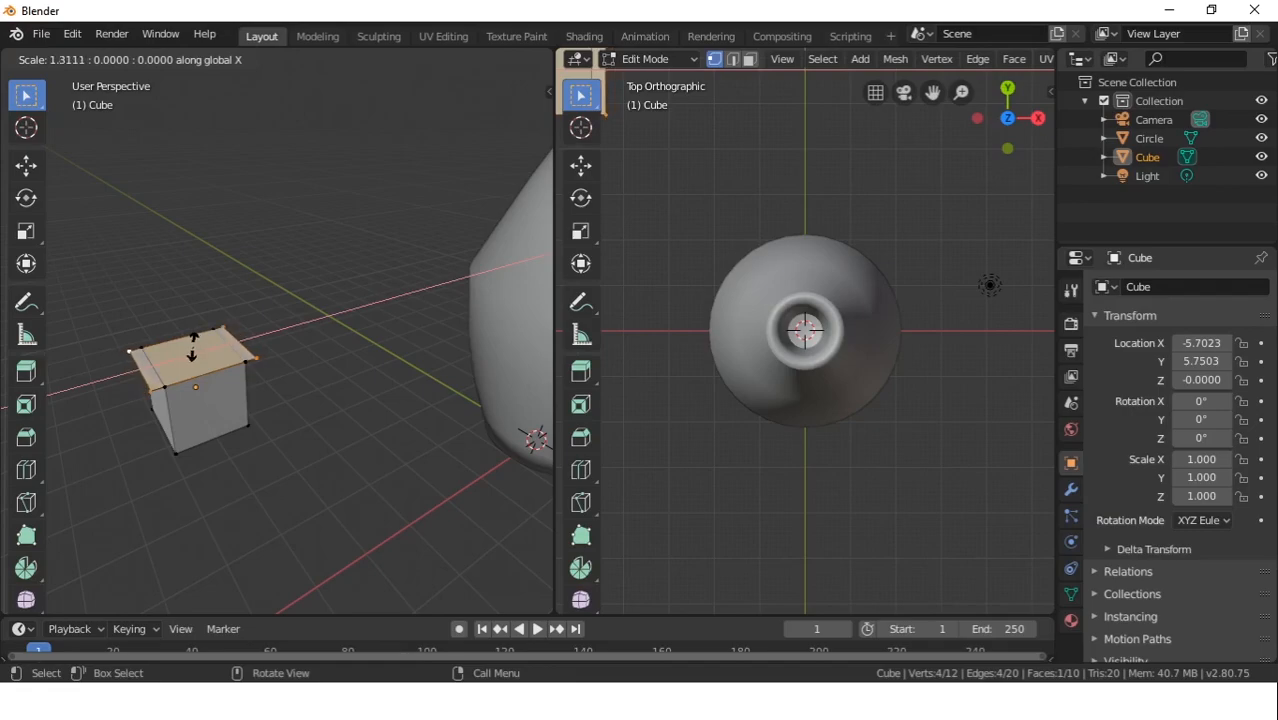
click(193, 347)
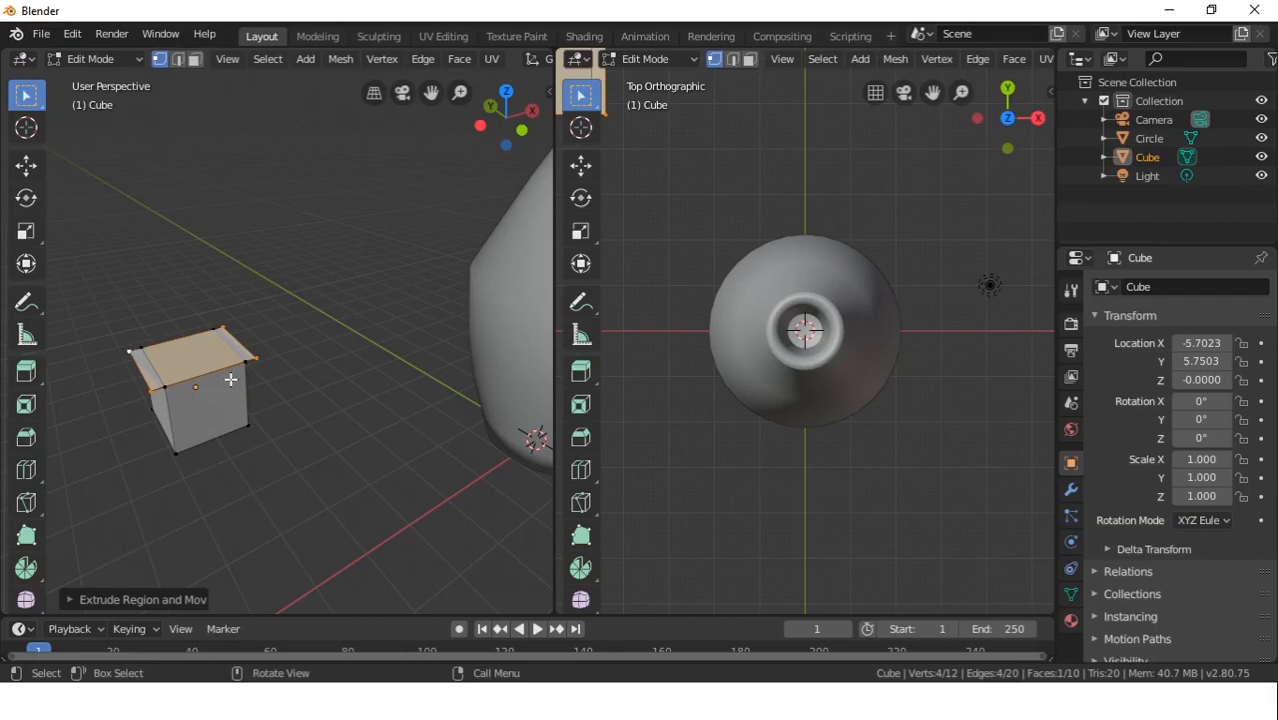
Extrude the widened top face of the cube upward along Z by about 1.4 m
key(e)
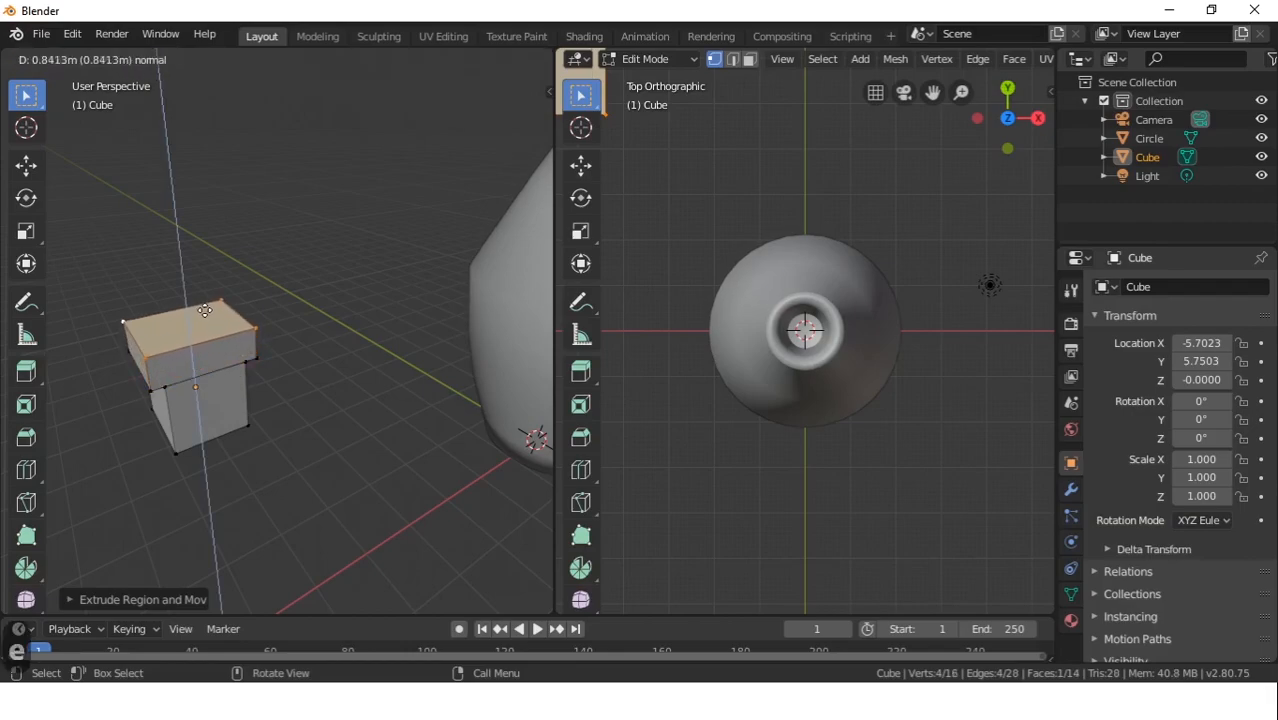
key(z)
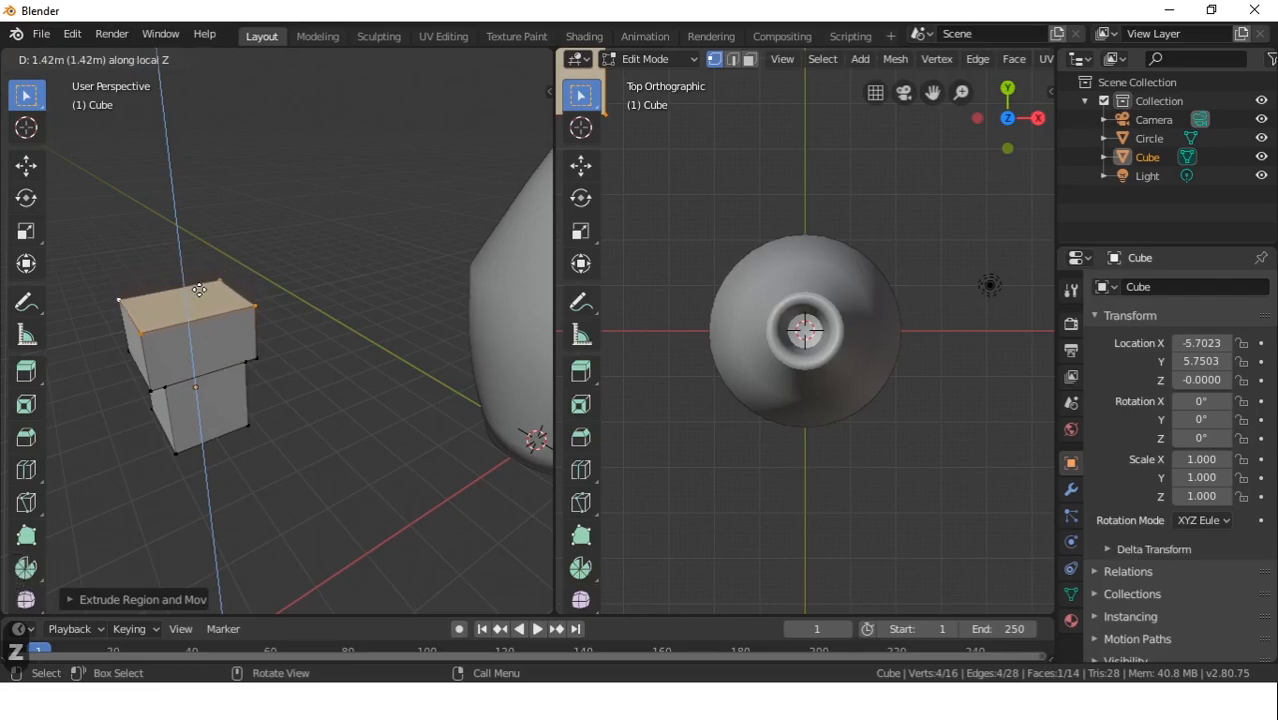
click(199, 286)
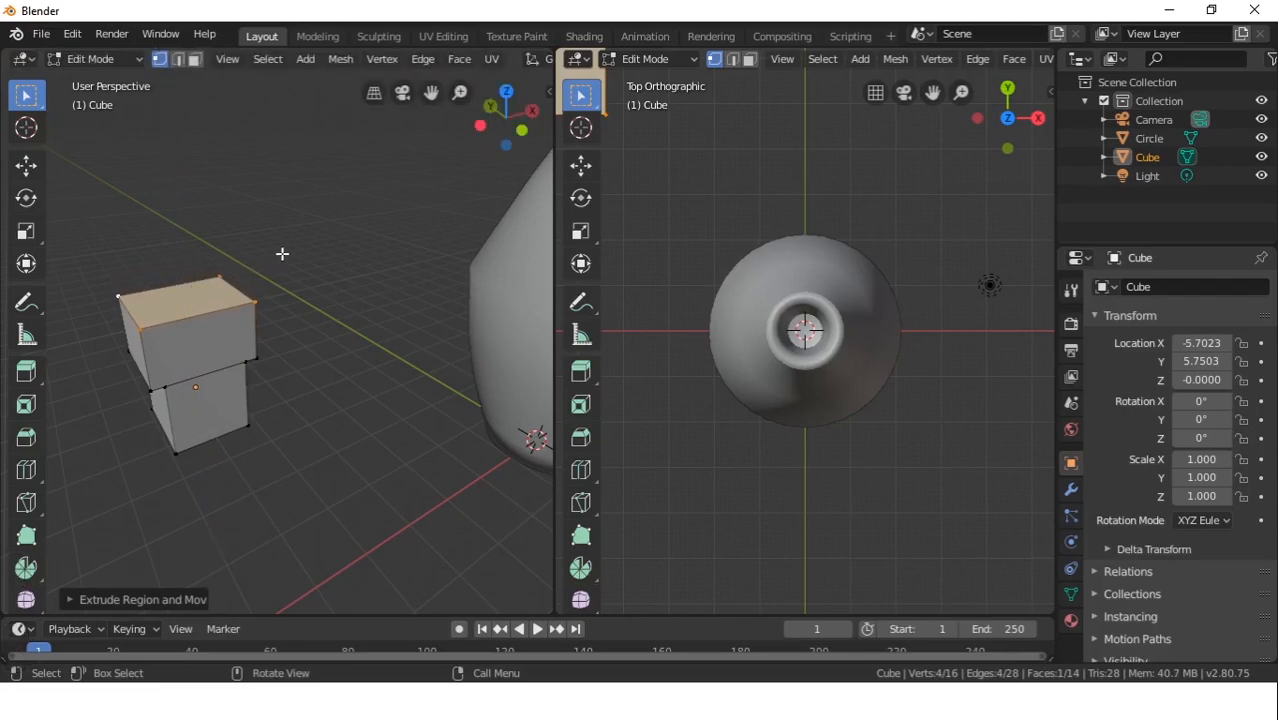
Scale the raised top face to 0 along local X so that it collapses into a roof ridge
key(s)
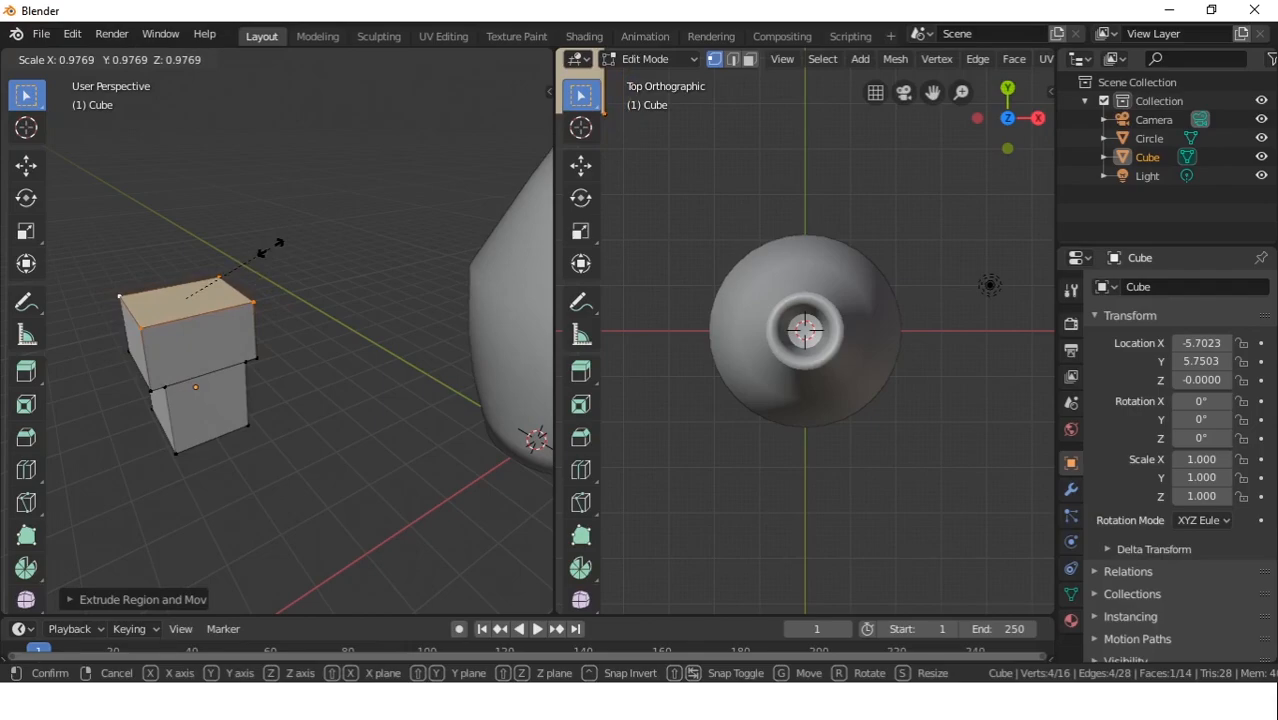
key(z)
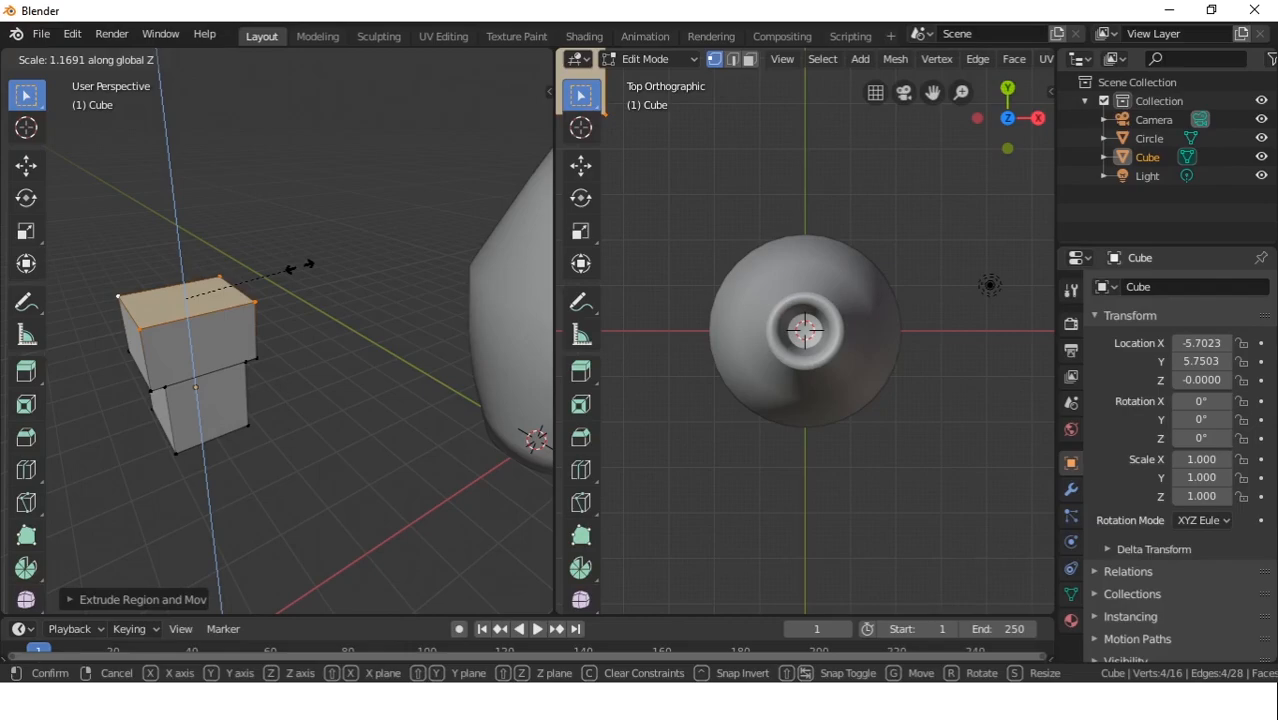
key(x)
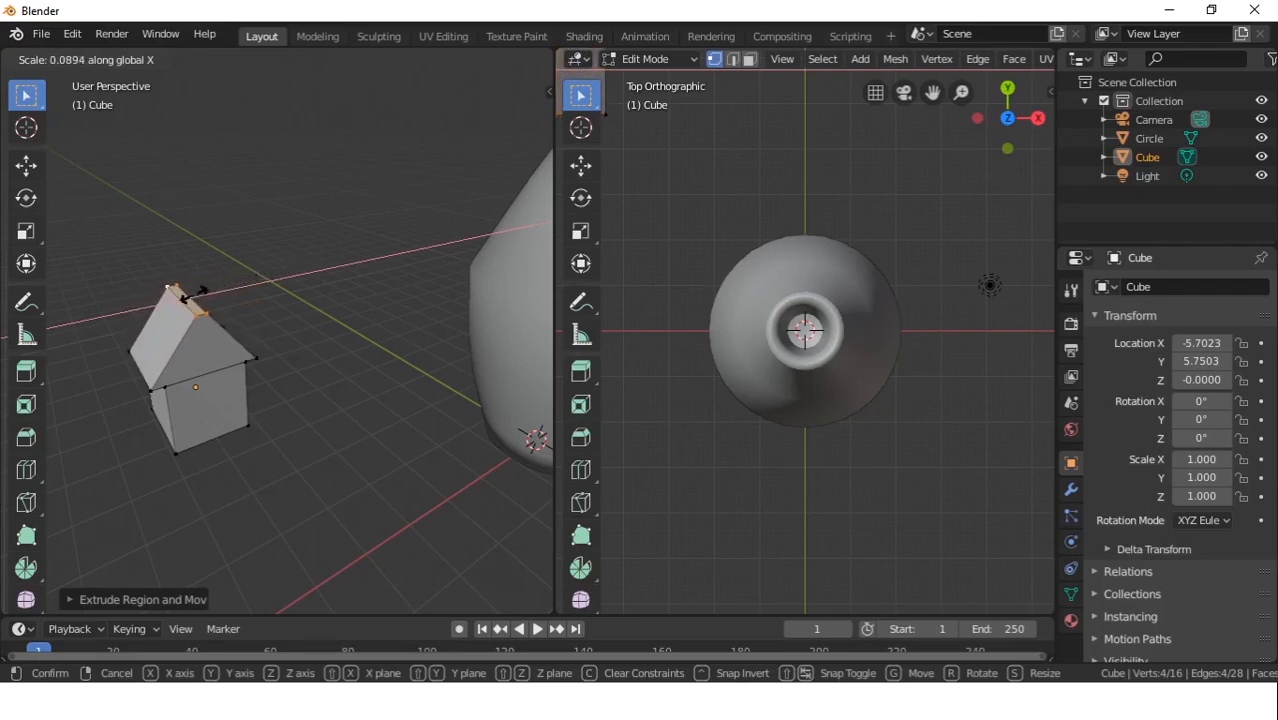
key(y)
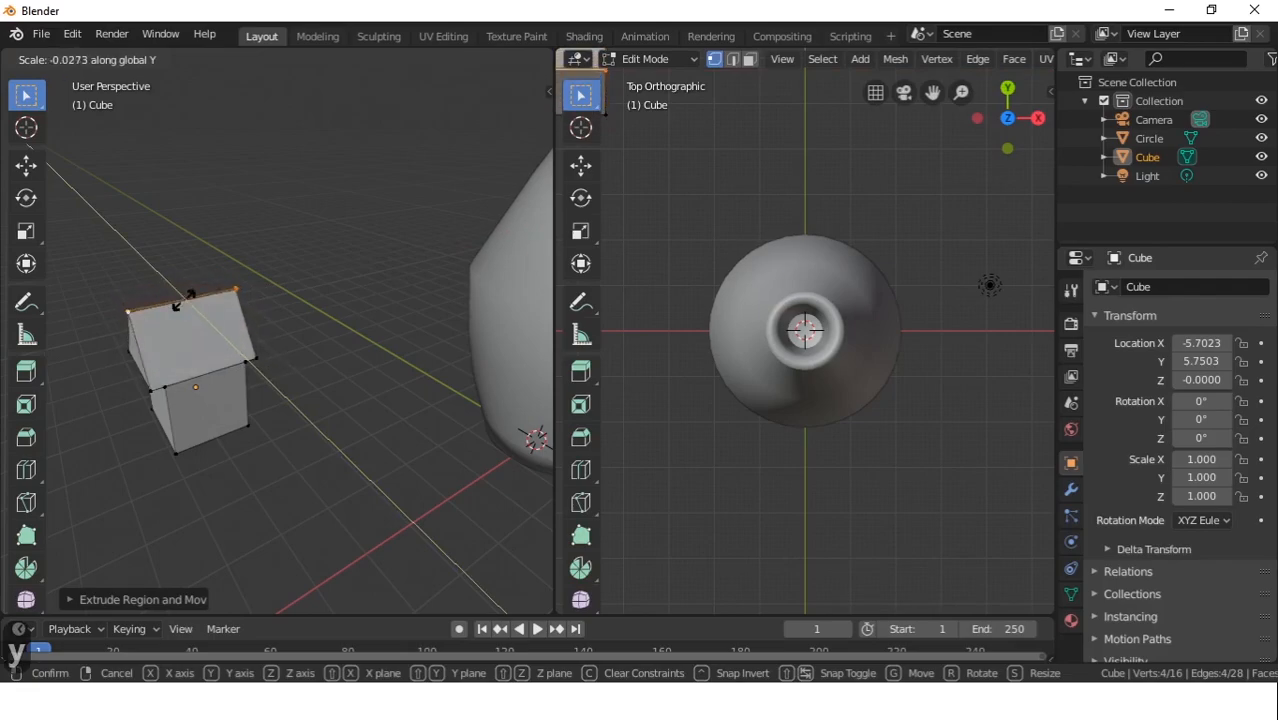
key(x)
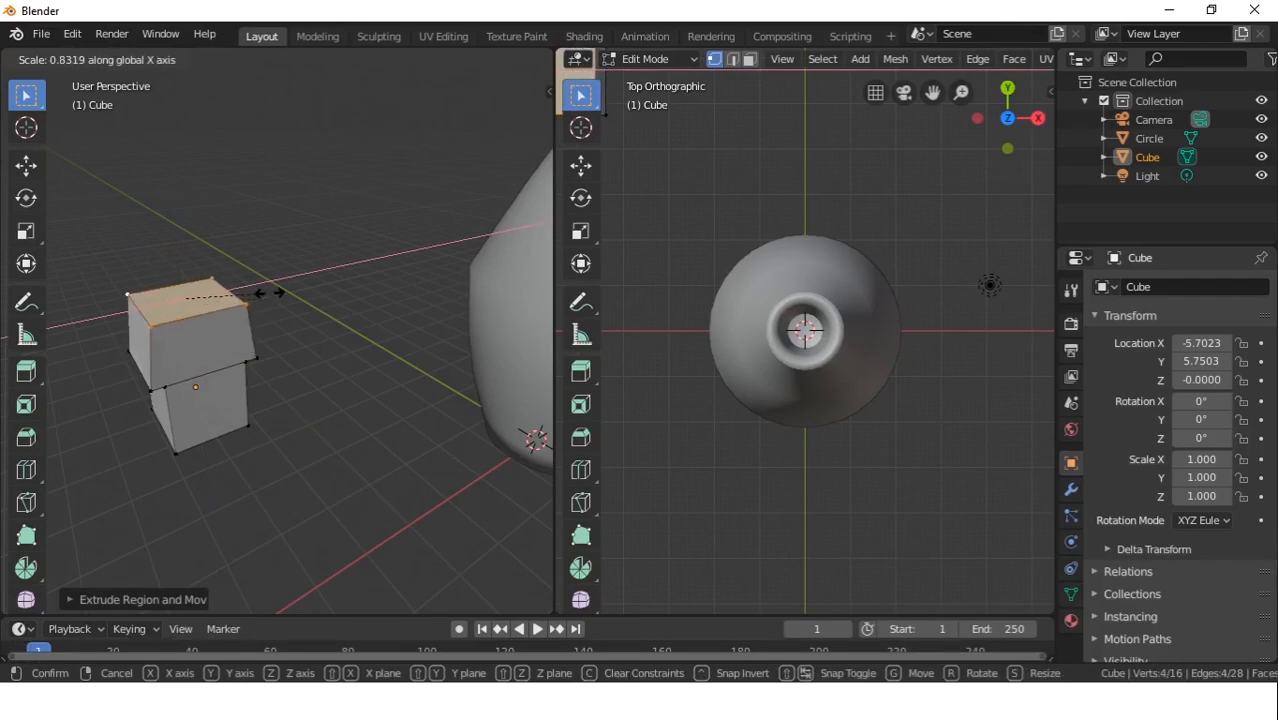
key(x)
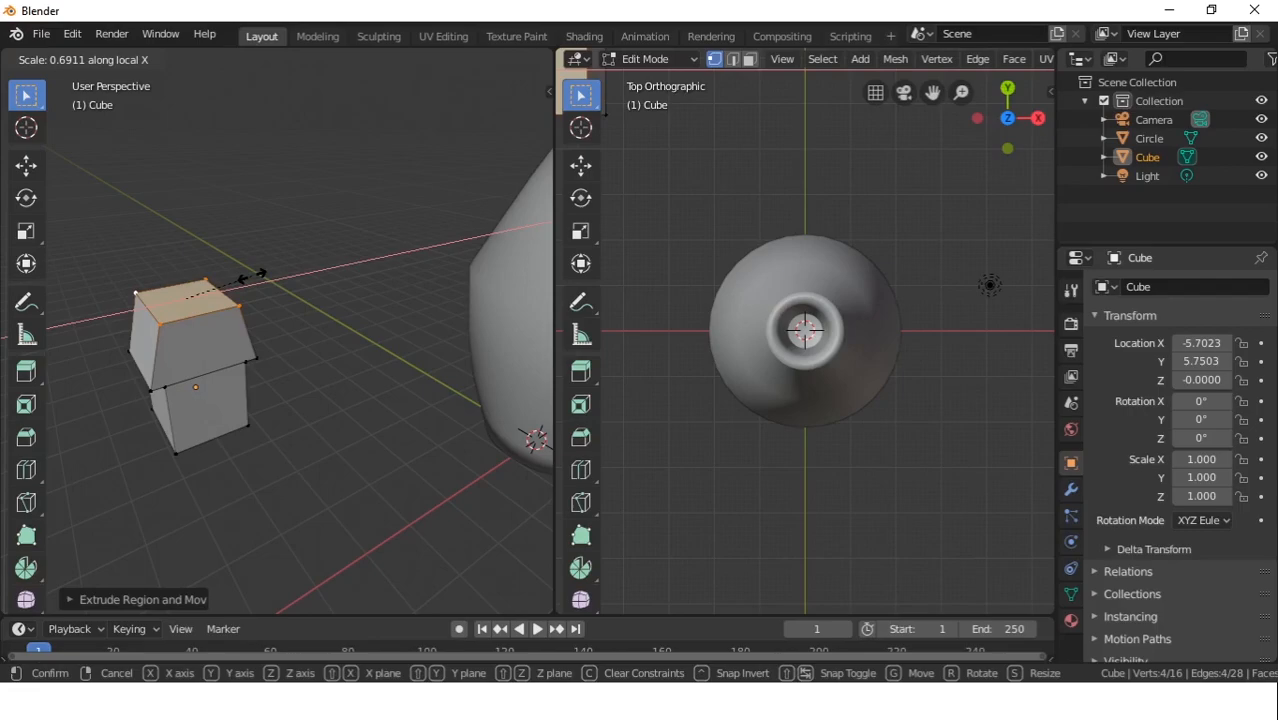
key(0)
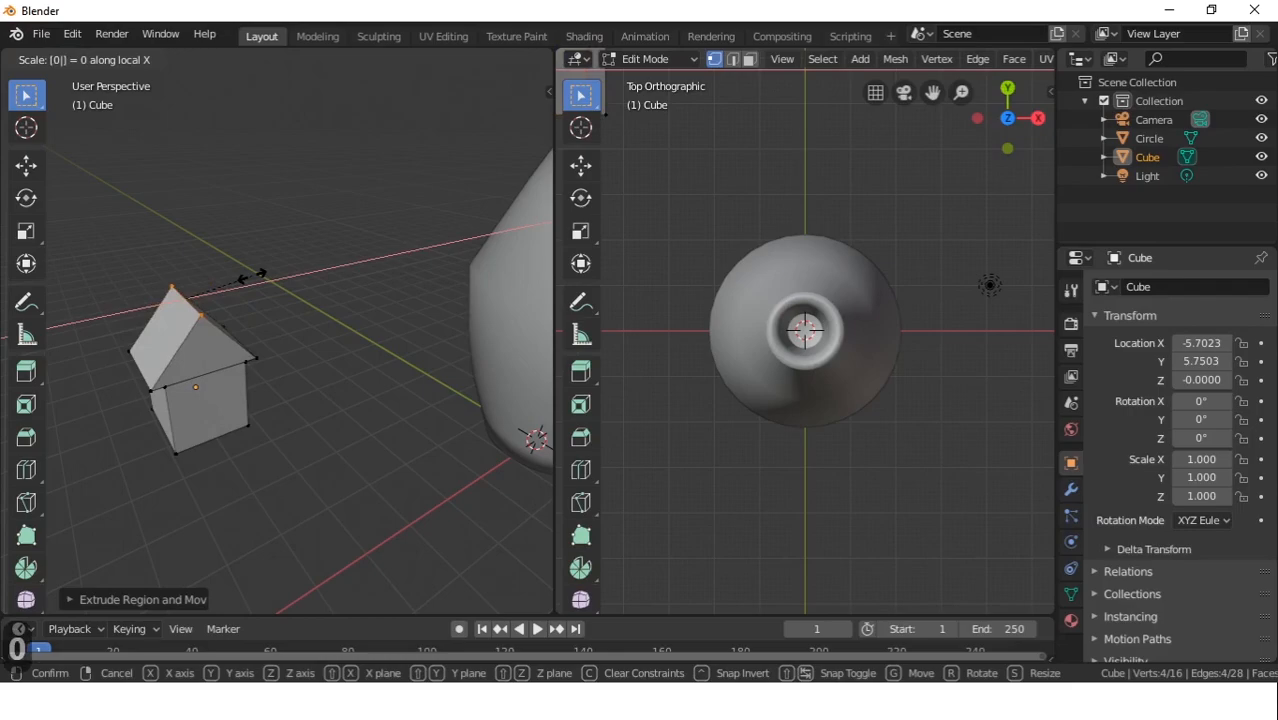
key(Return)
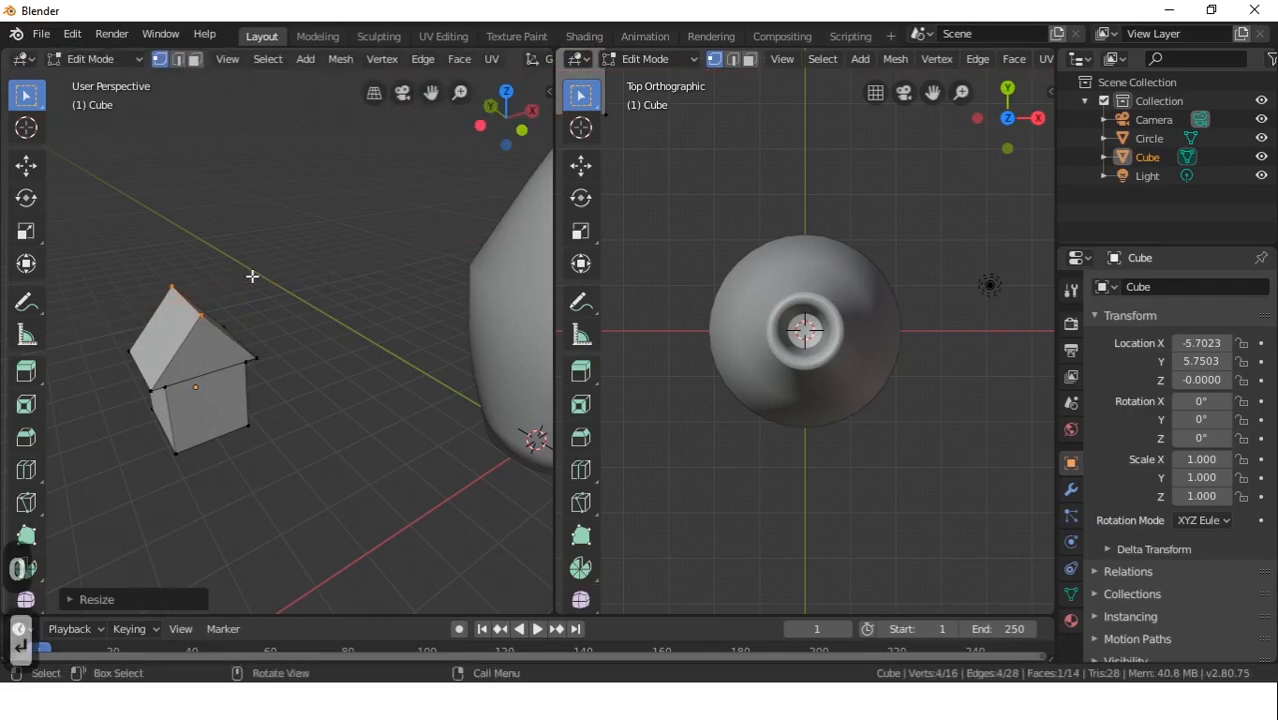
Return to Object Mode and lengthen the house-shaped cube along the Y axis to a scale of about 1.851
middle_drag(184, 420, 213, 417)
middle_drag(120, 480, 151, 460)
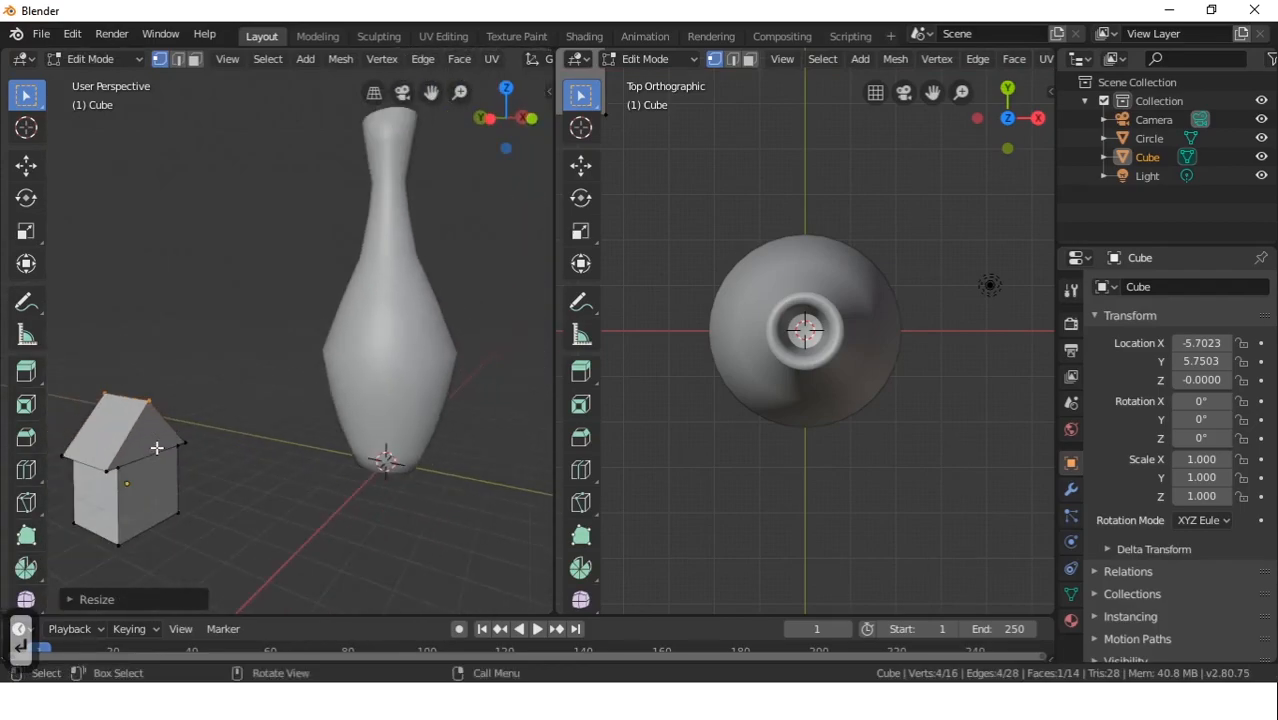
middle_drag(104, 498, 134, 485)
scroll(134, 485, down, 2)
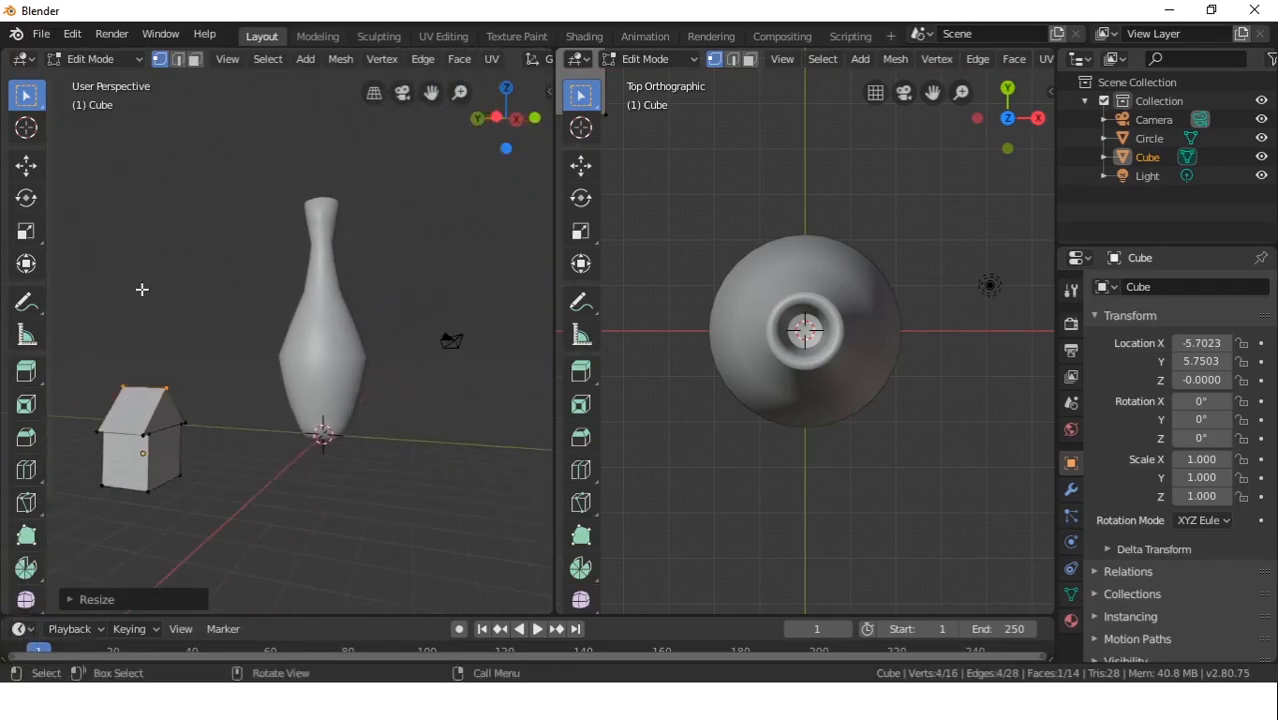
click(95, 59)
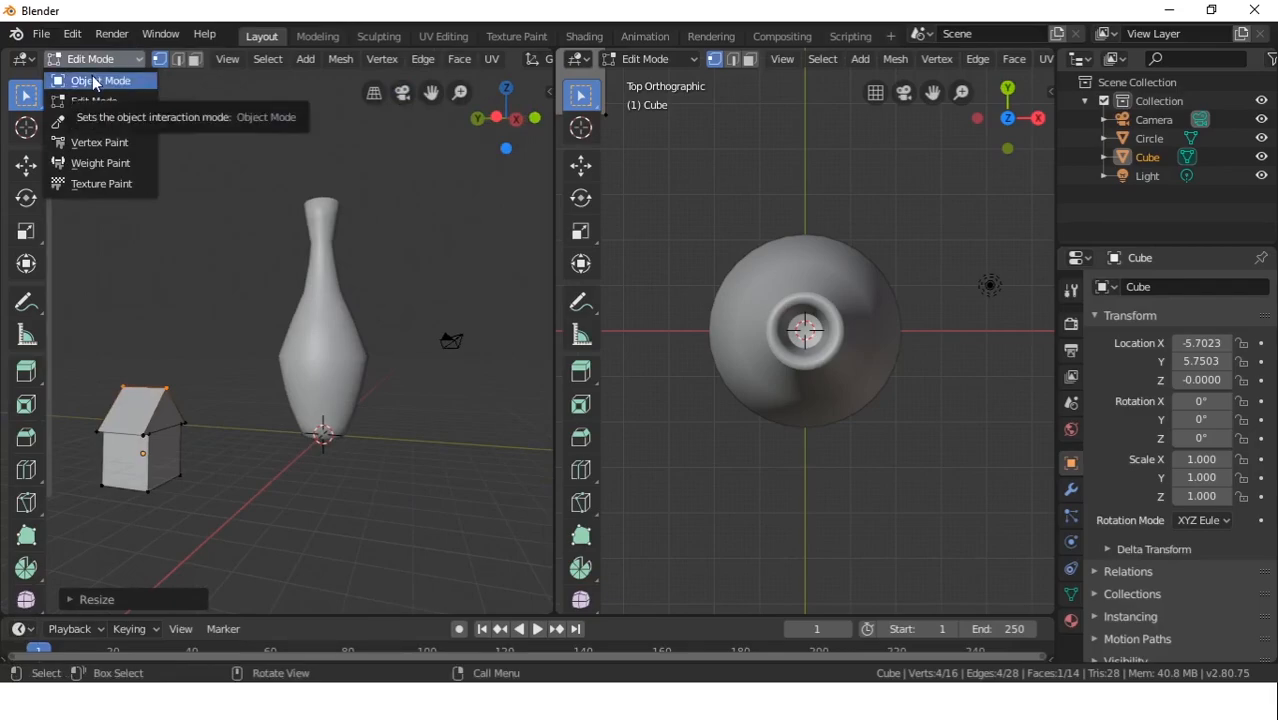
click(93, 80)
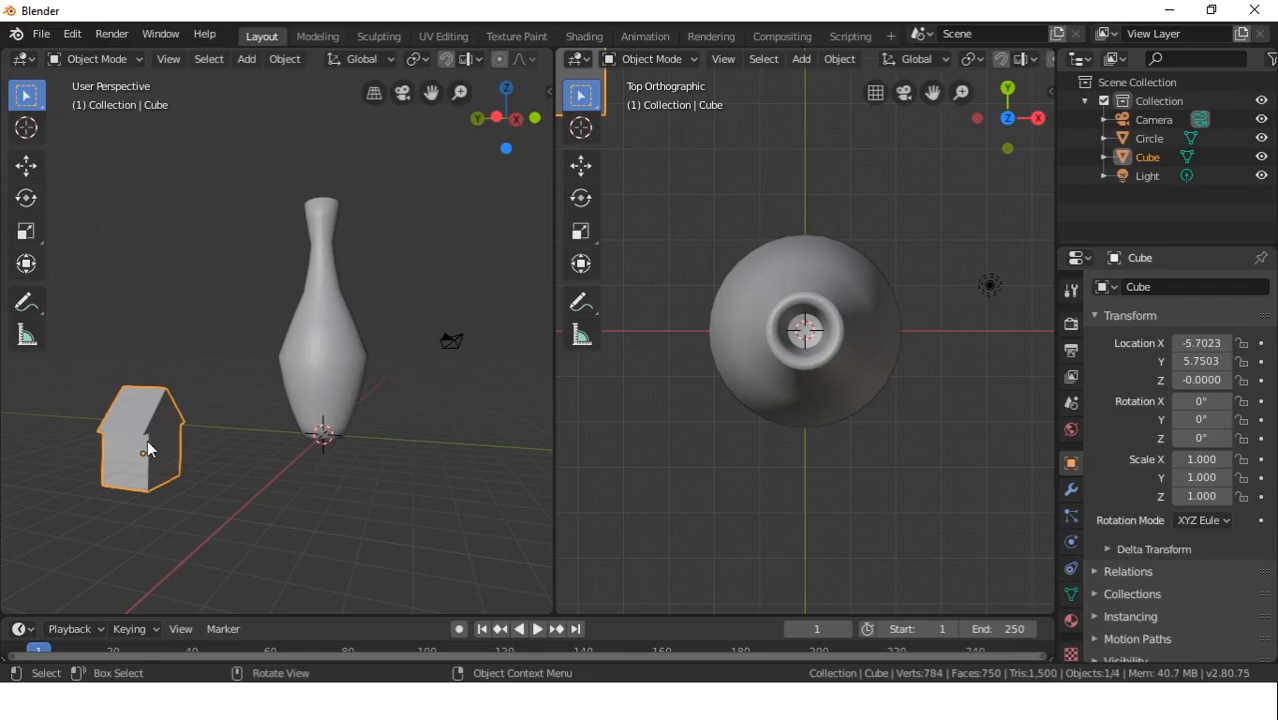
key(s)
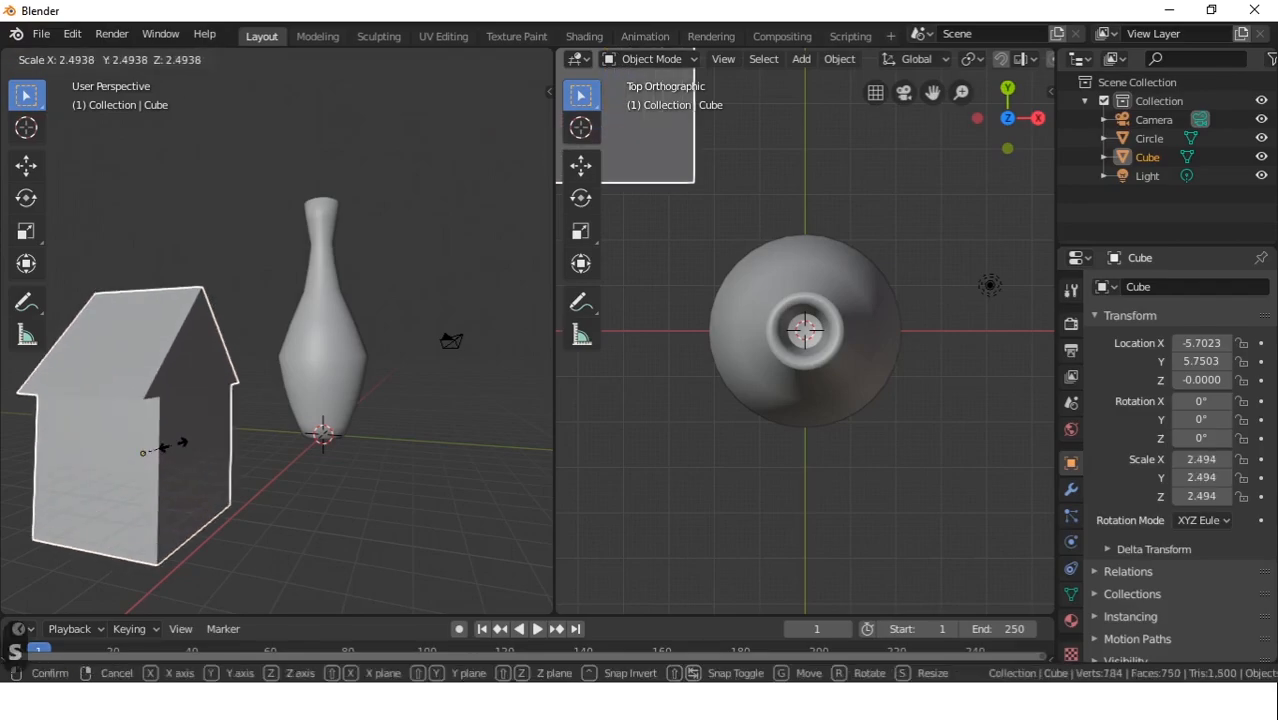
key(x)
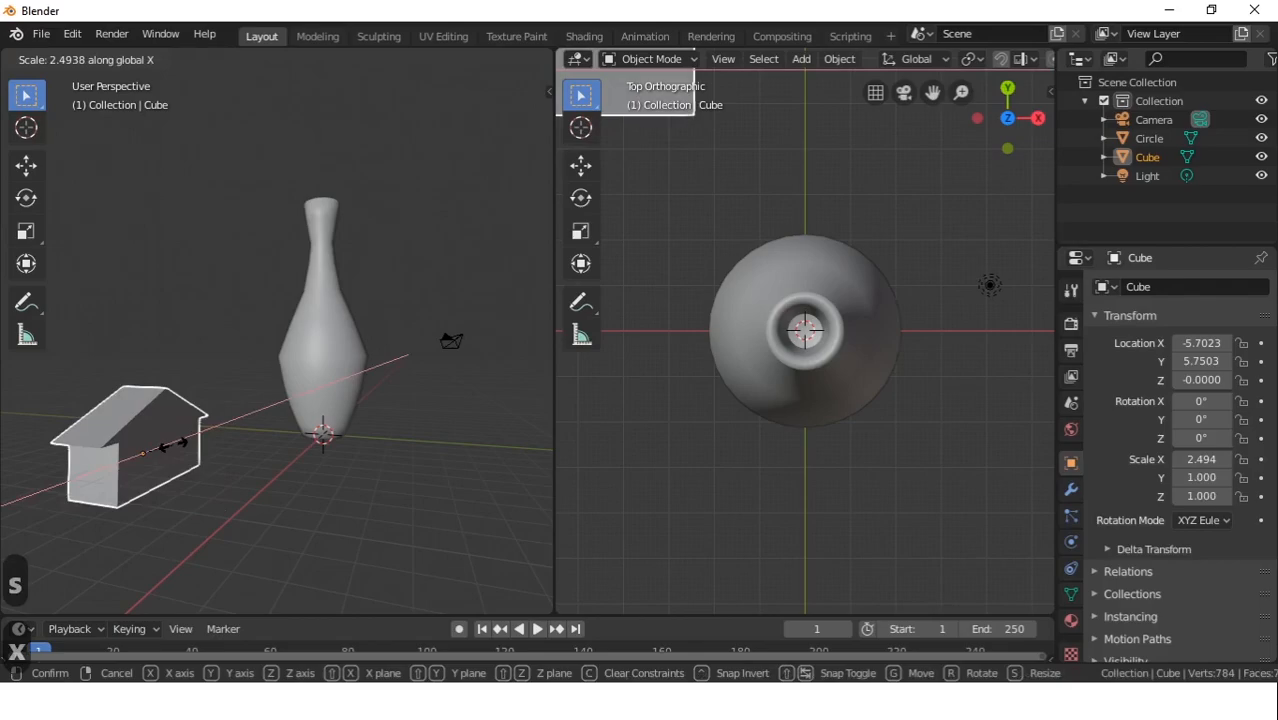
key(z)
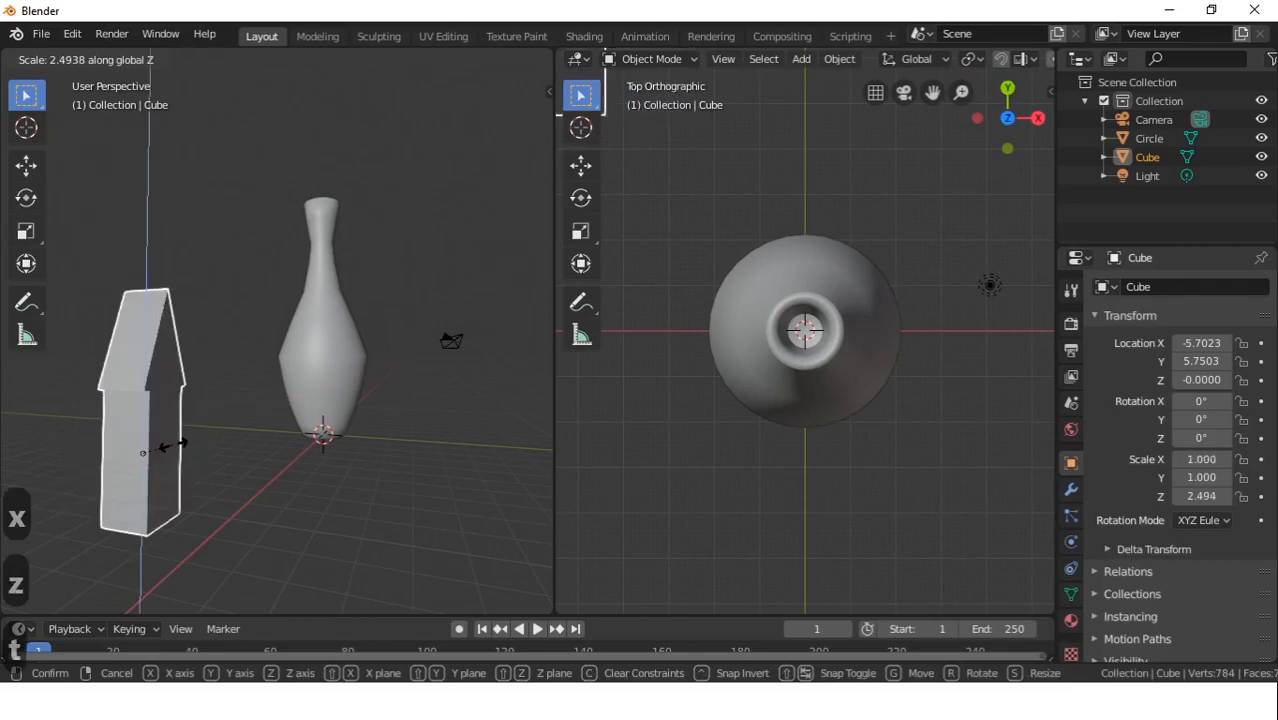
key(y)
click(163, 470)
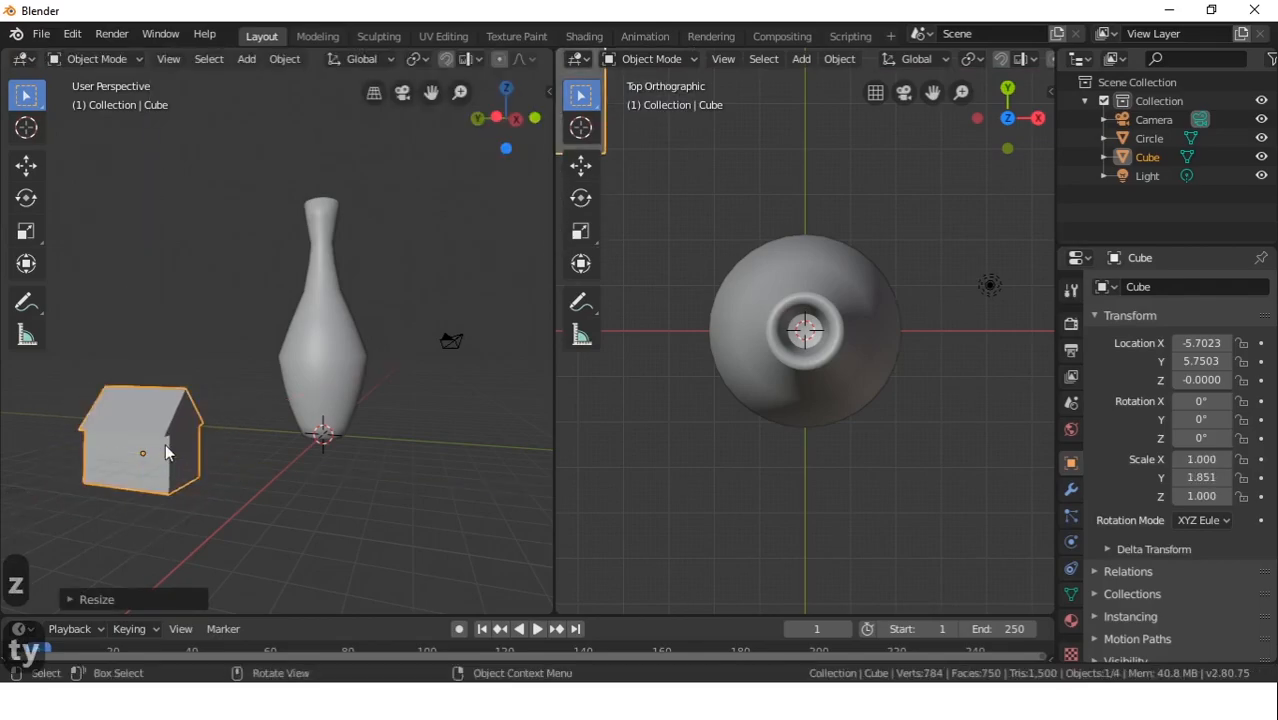
Deselect the house, add a UV sphere and move it away to about X -6.05 m, Y -12.02 m, Z 8.87 m
middle_drag(163, 472, 38, 466)
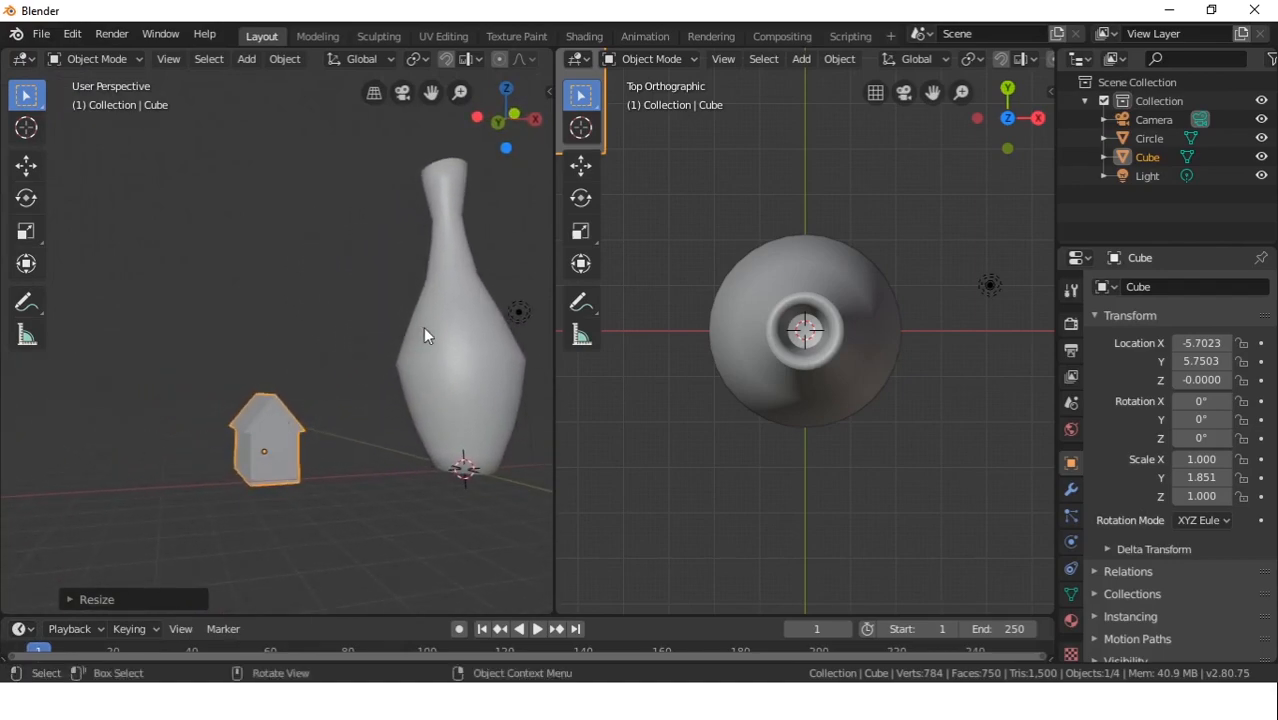
scroll(230, 372, down, 1)
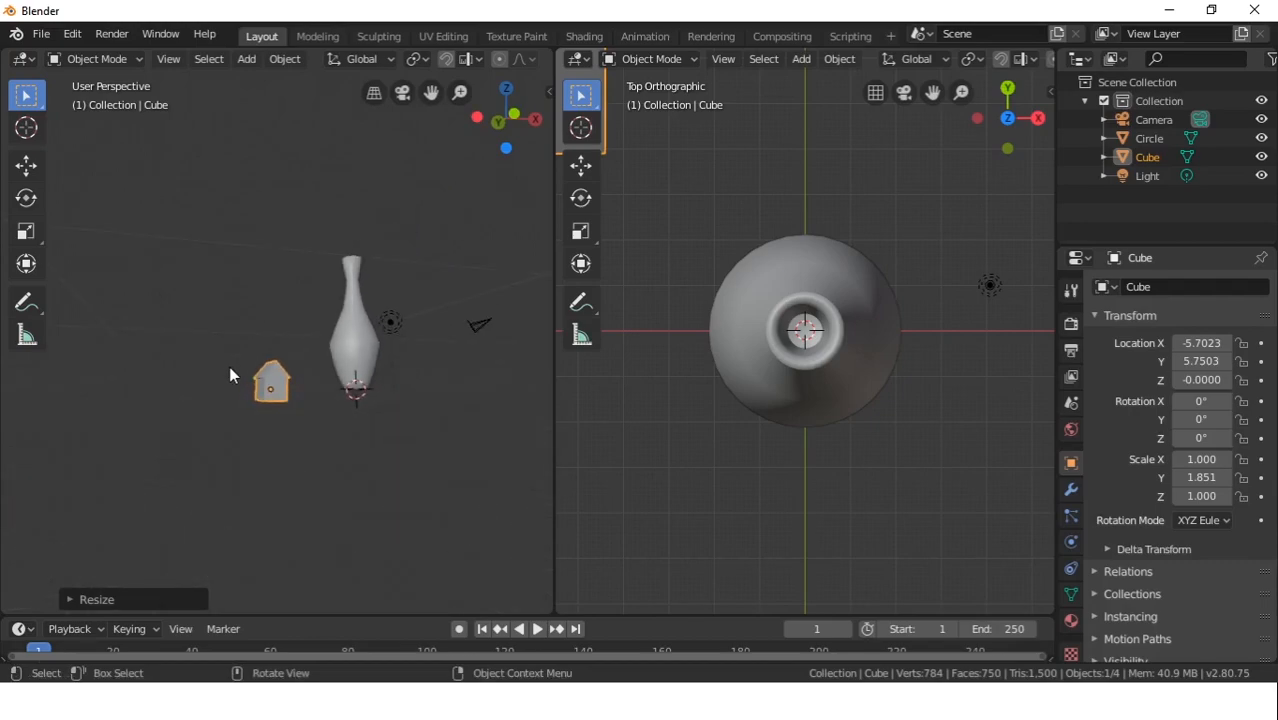
middle_drag(229, 375, 473, 403)
scroll(469, 394, up, 1)
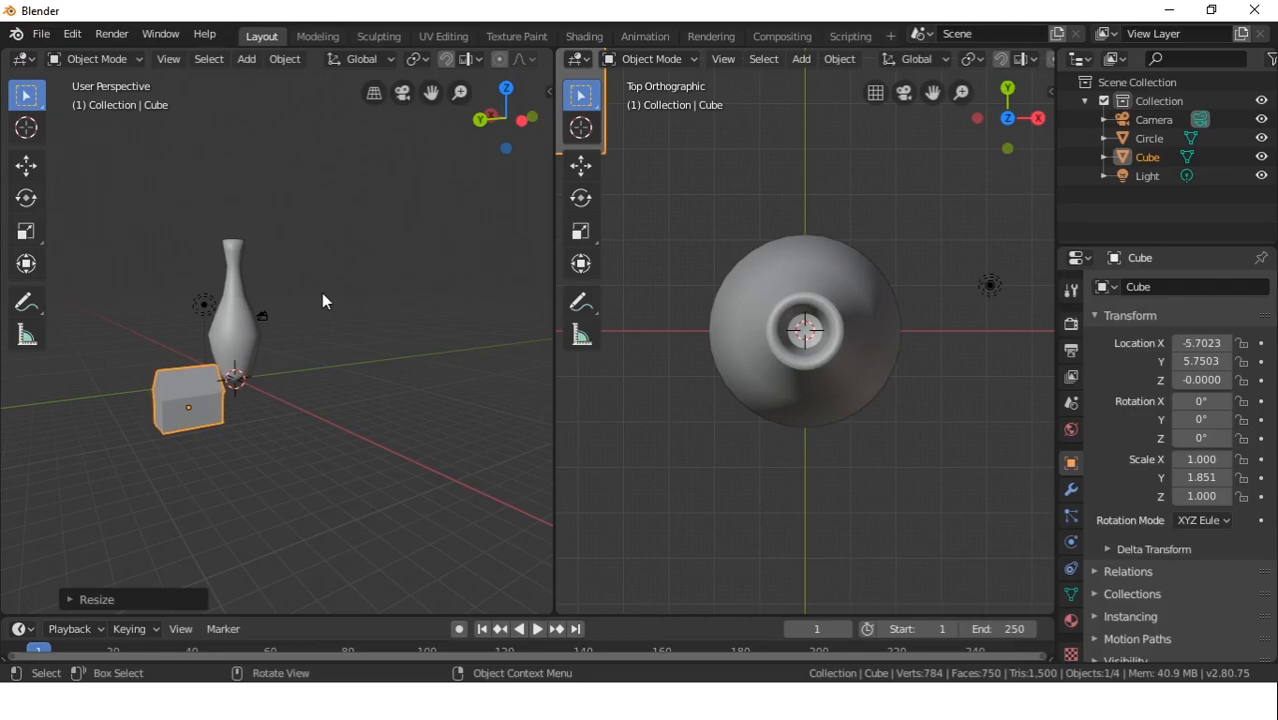
click(372, 390)
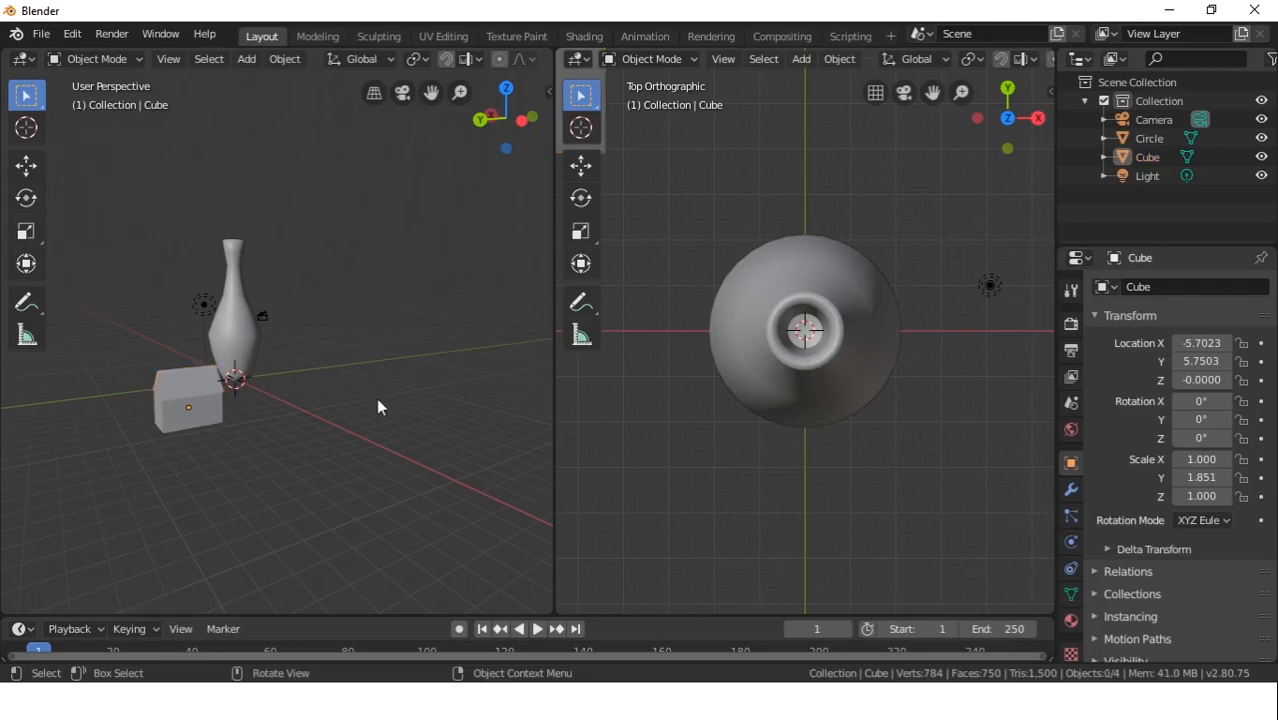
key(shift+a)
mouse_move(383, 322)
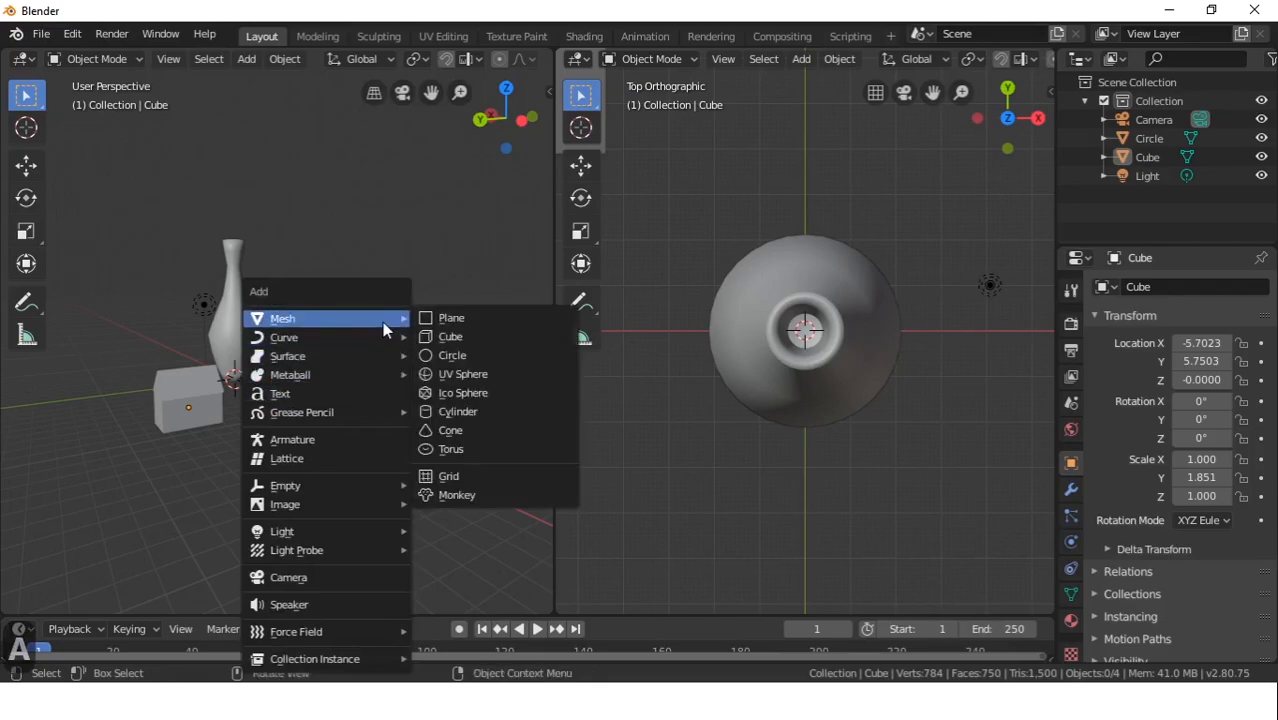
click(469, 375)
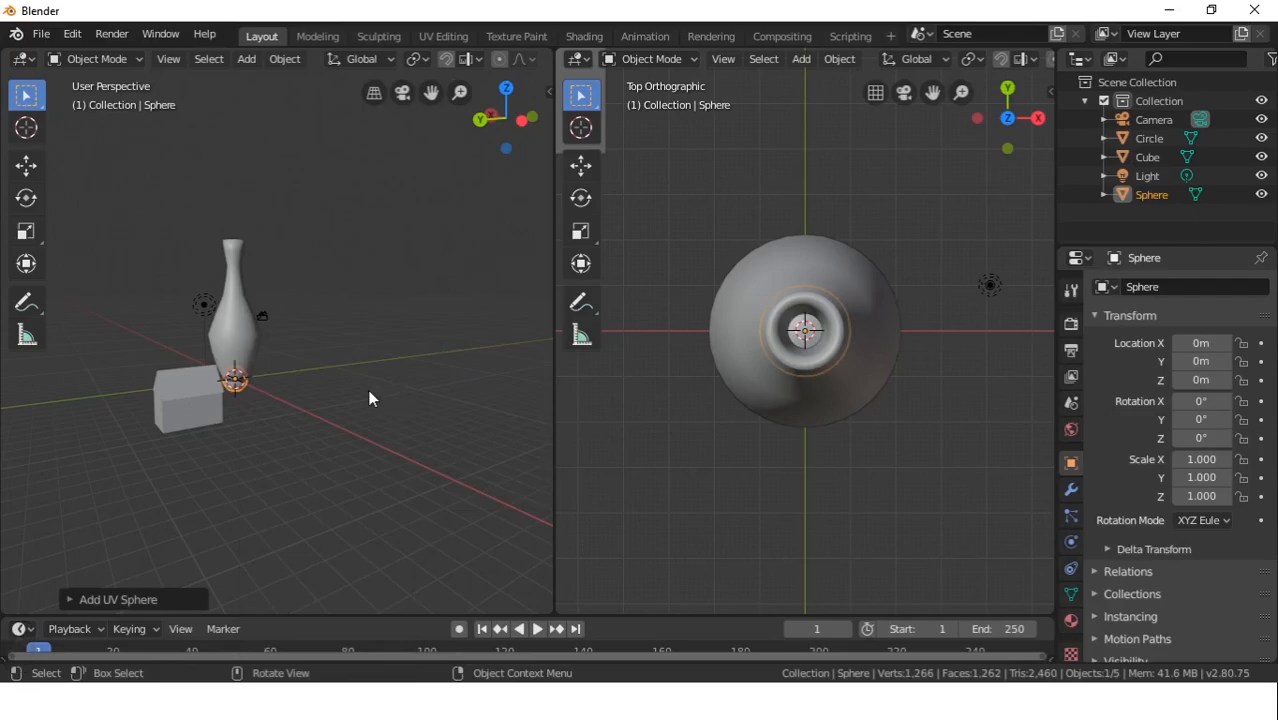
key(g)
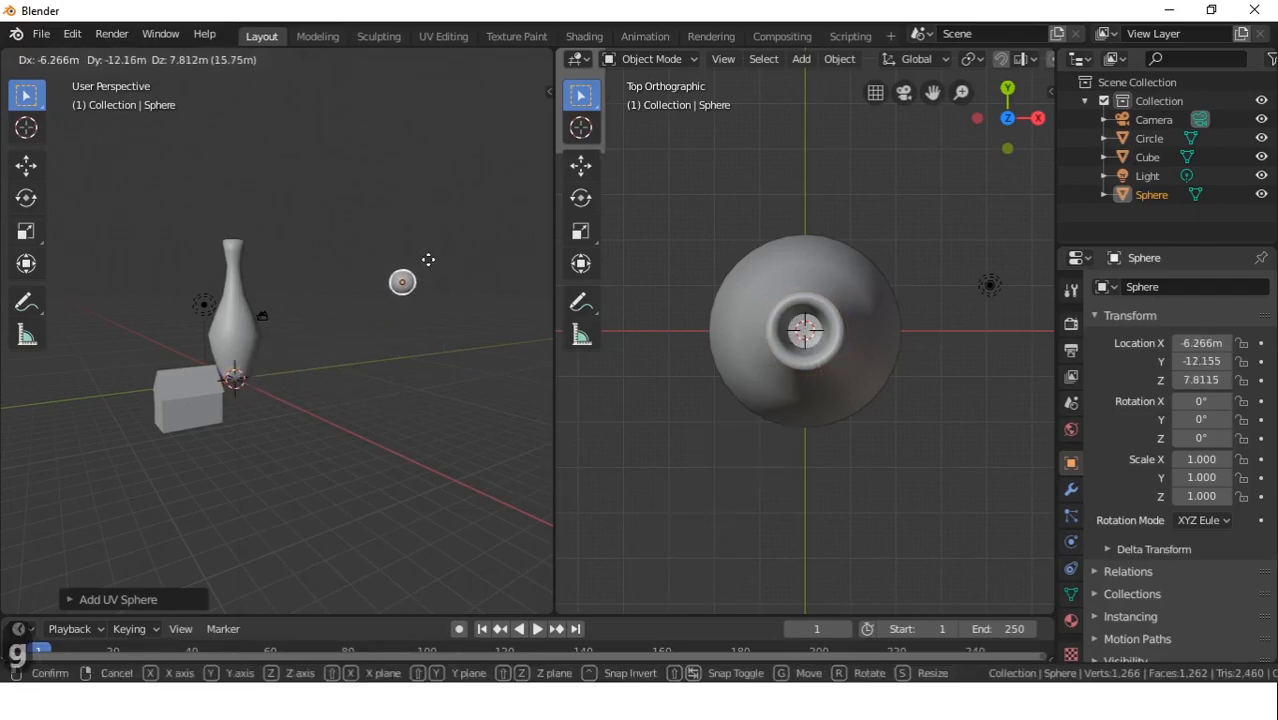
click(418, 270)
scroll(416, 269, up, 4)
middle_drag(411, 267, 374, 205)
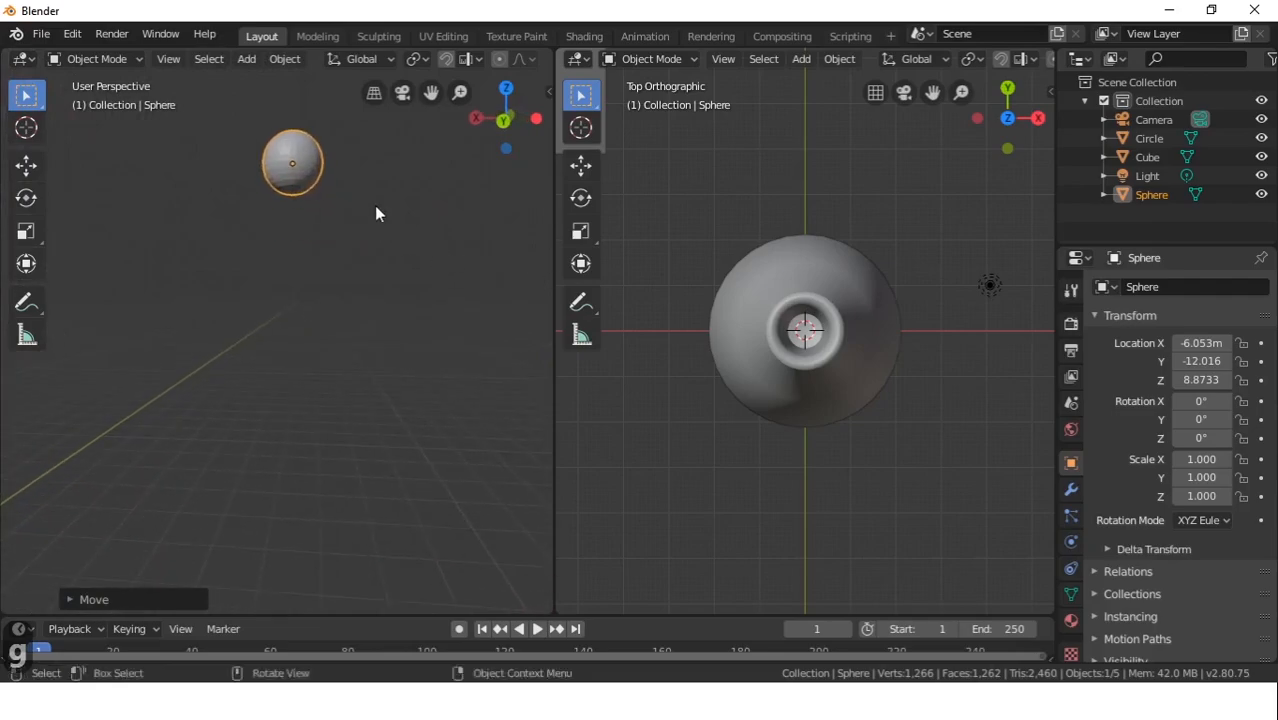
Enter Edit Mode on the UV sphere, drop the whole-mesh selection and show the sphere in the front orthographic view
key(super)
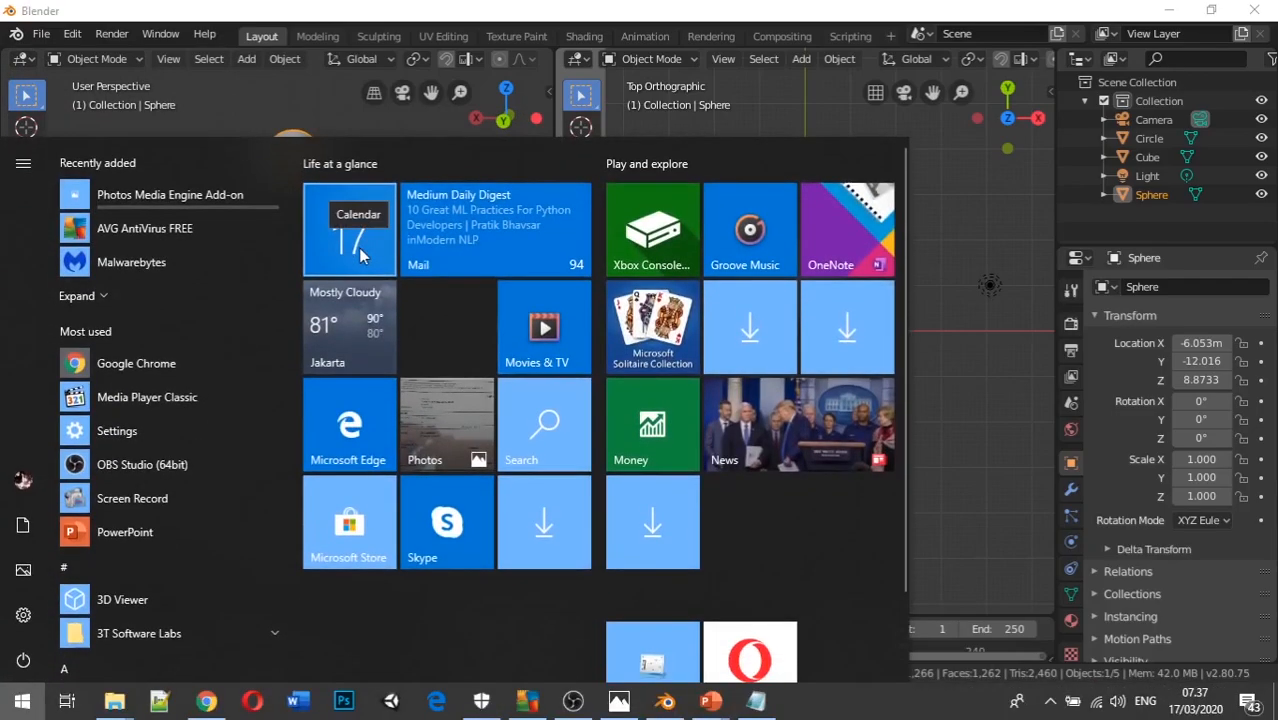
key(super)
shift+middle_drag(341, 230, 299, 50)
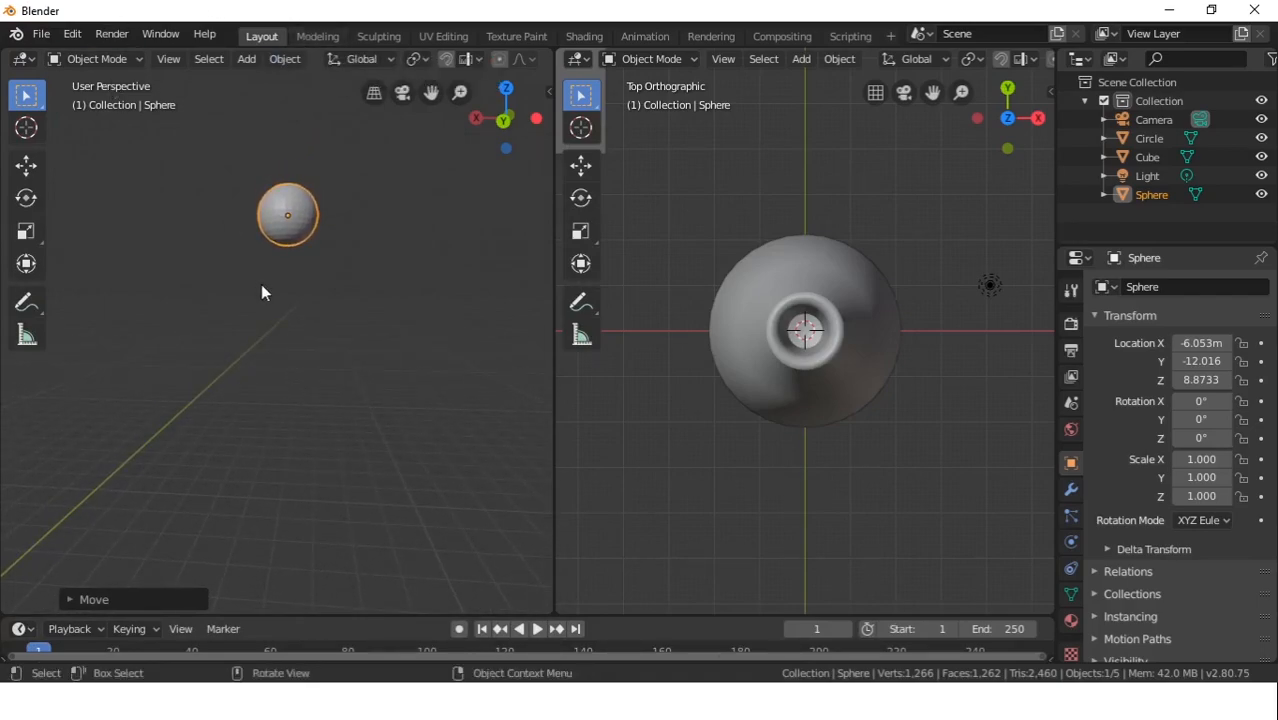
shift+middle_drag(265, 237, 262, 532)
scroll(256, 260, up, 1)
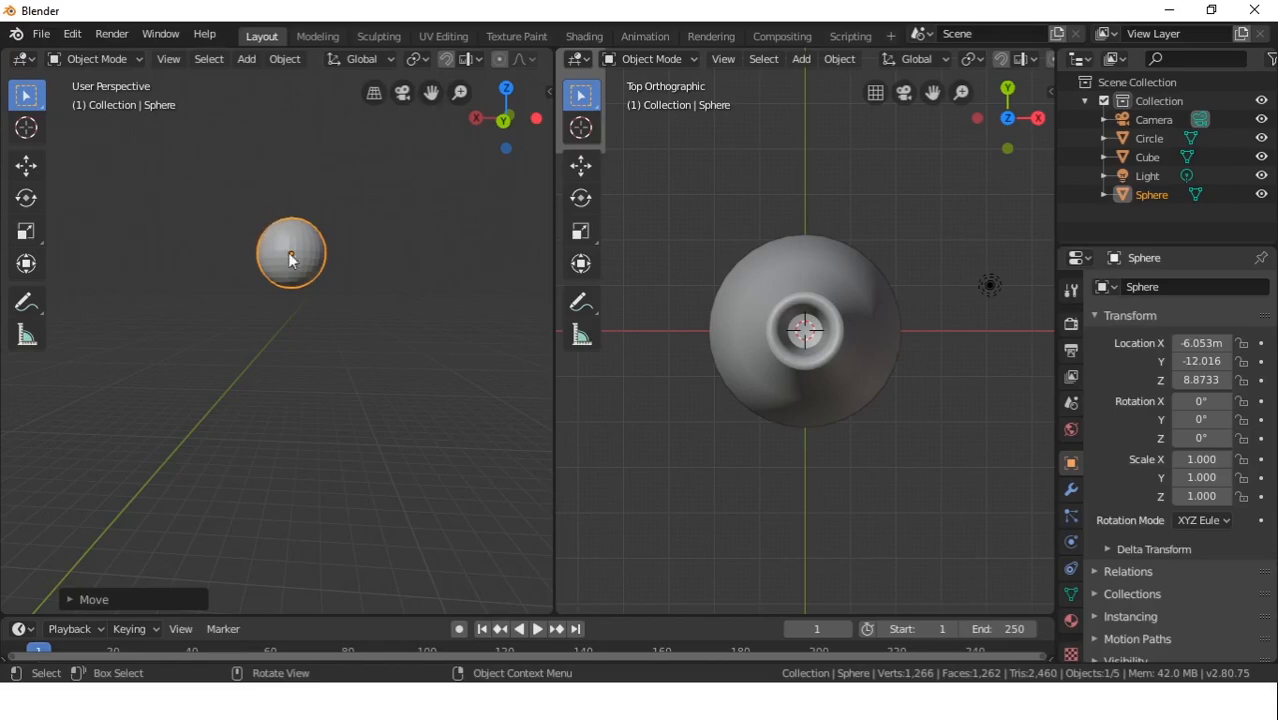
middle_drag(270, 360, 273, 322)
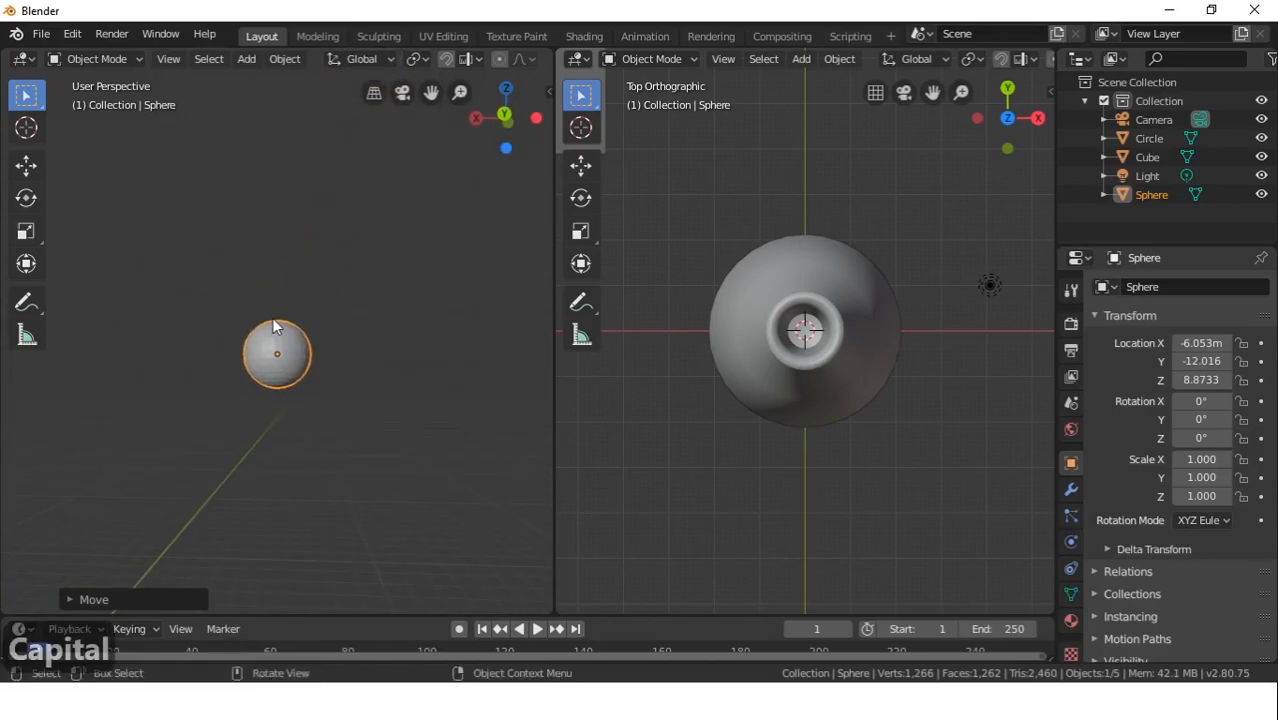
key(Caps_Lock)
key(Tab)
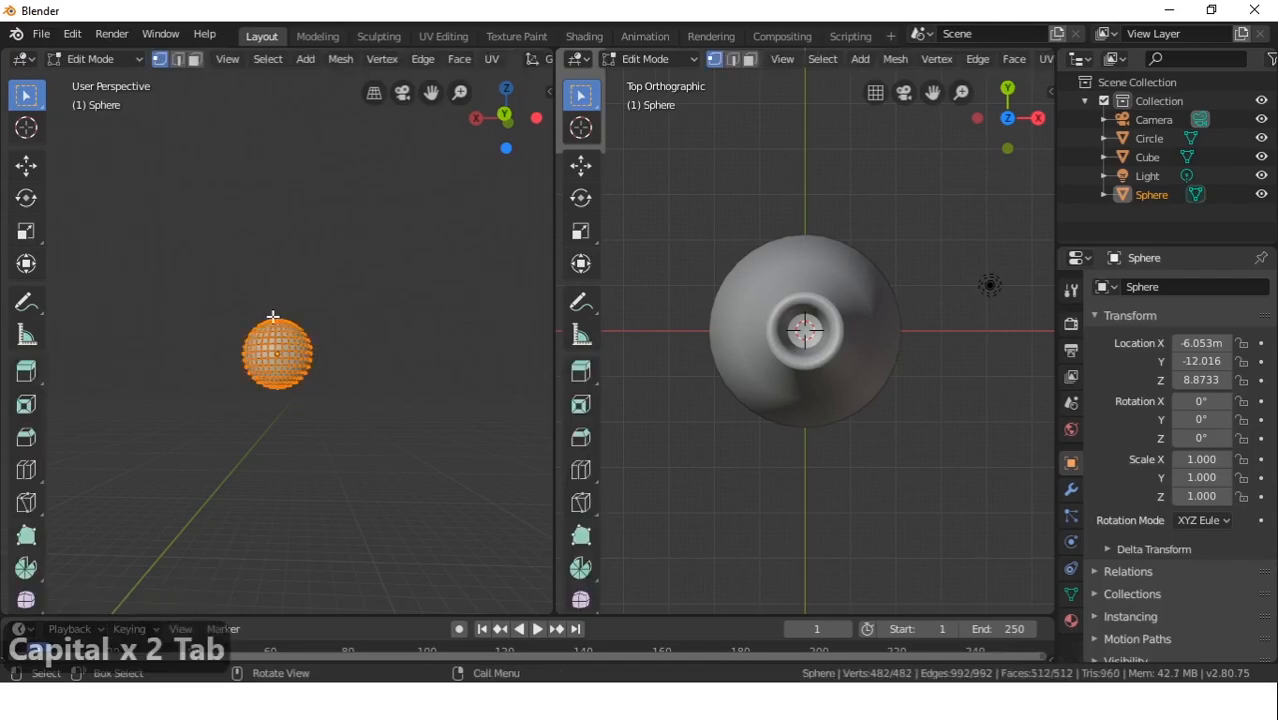
click(290, 386)
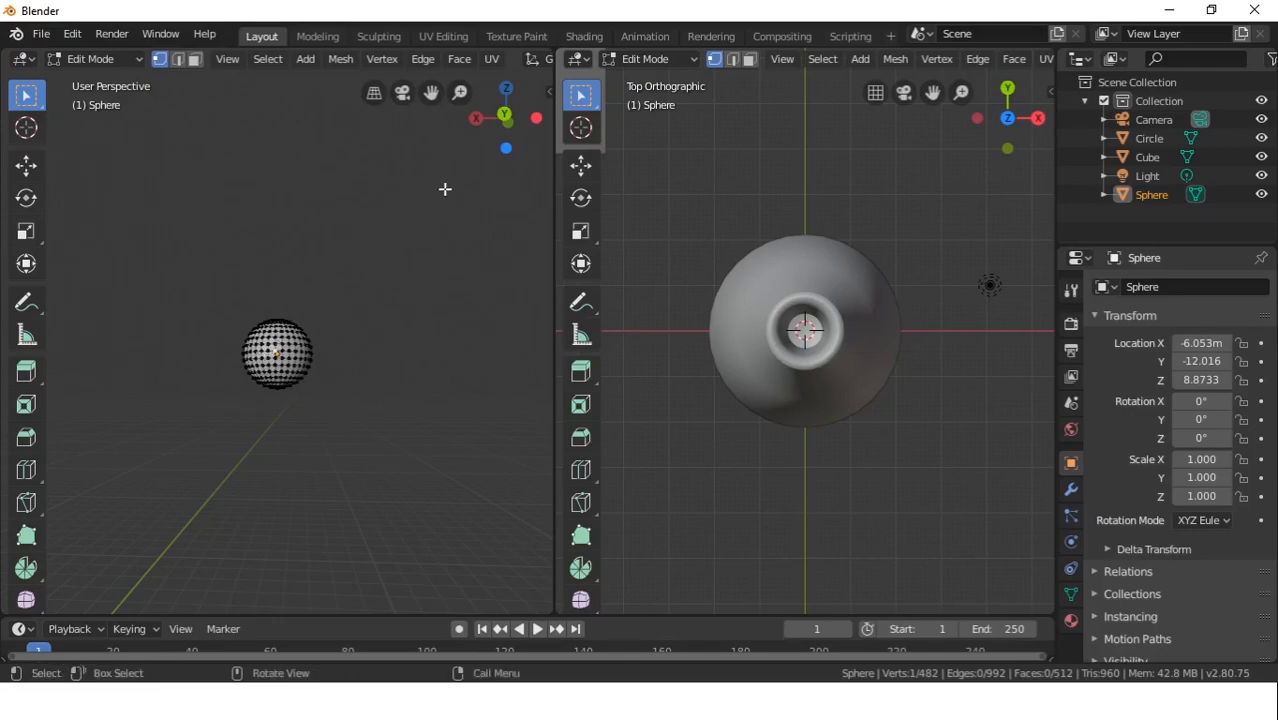
click(509, 118)
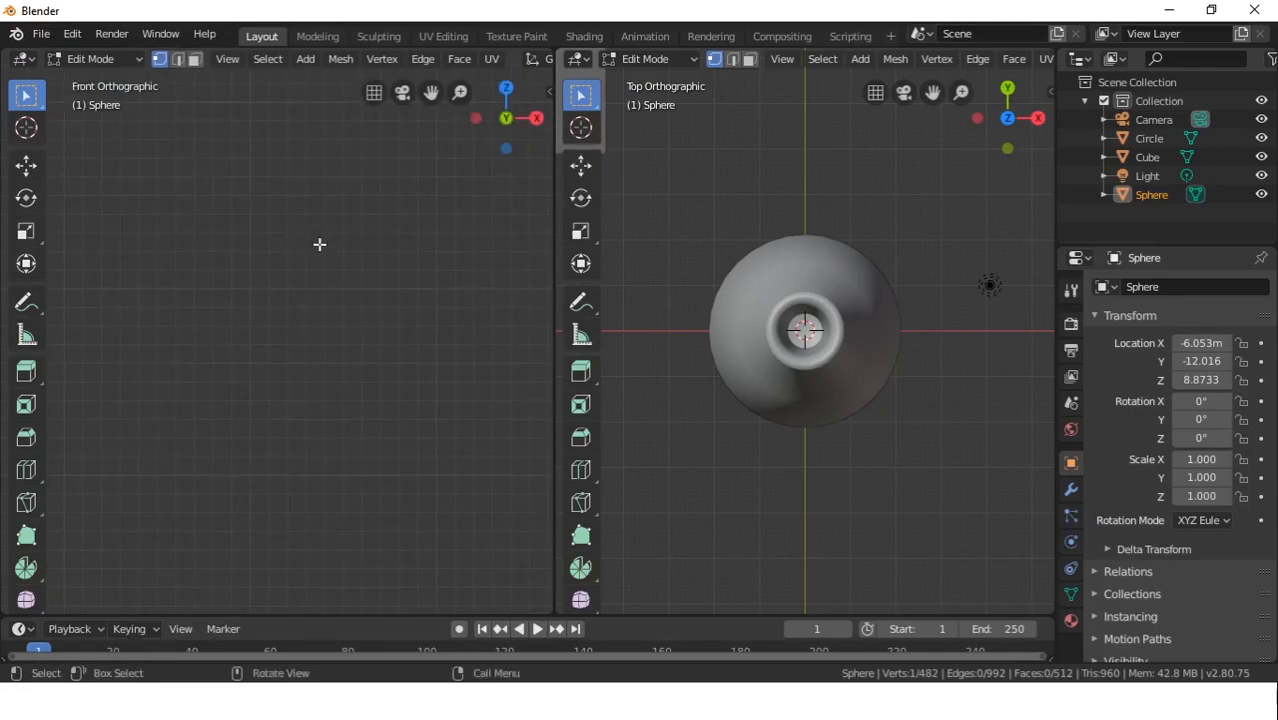
scroll(318, 248, down, 5)
scroll(316, 248, down, 4)
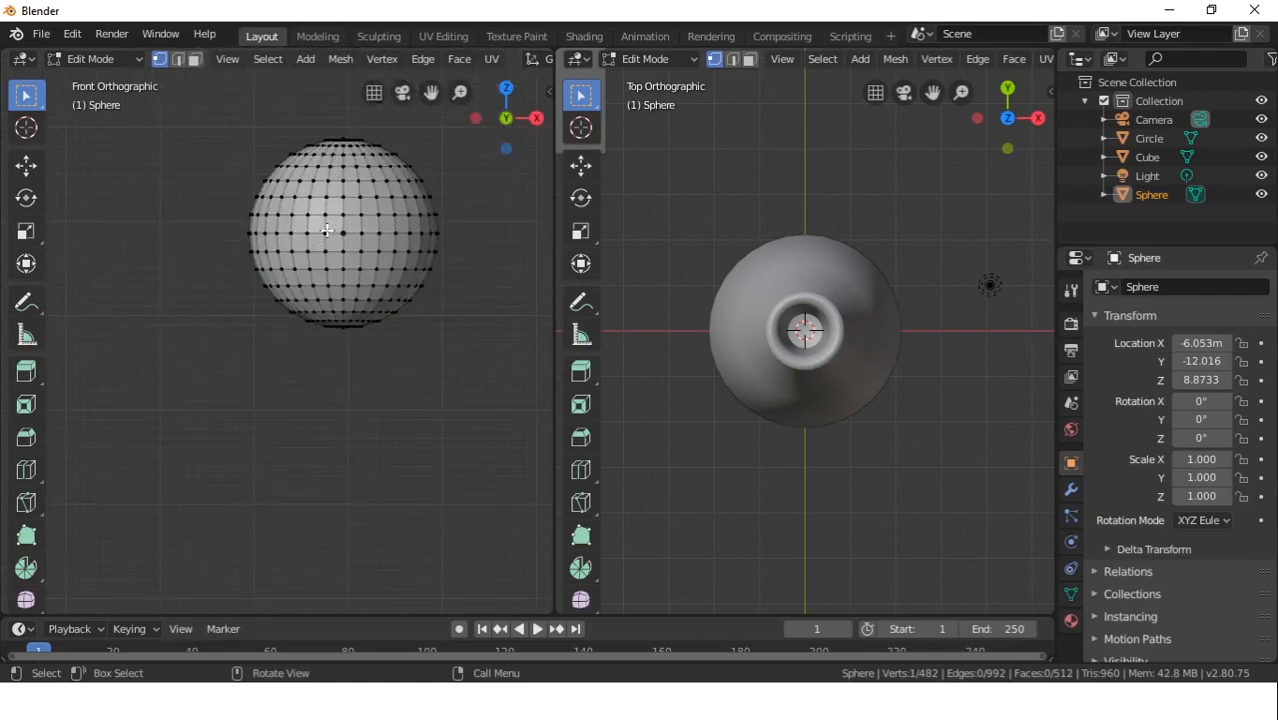
Lasso-select the vertices of the sphere's lower rows in the front view
shift+middle_drag(381, 233, 313, 354)
scroll(300, 362, up, 2)
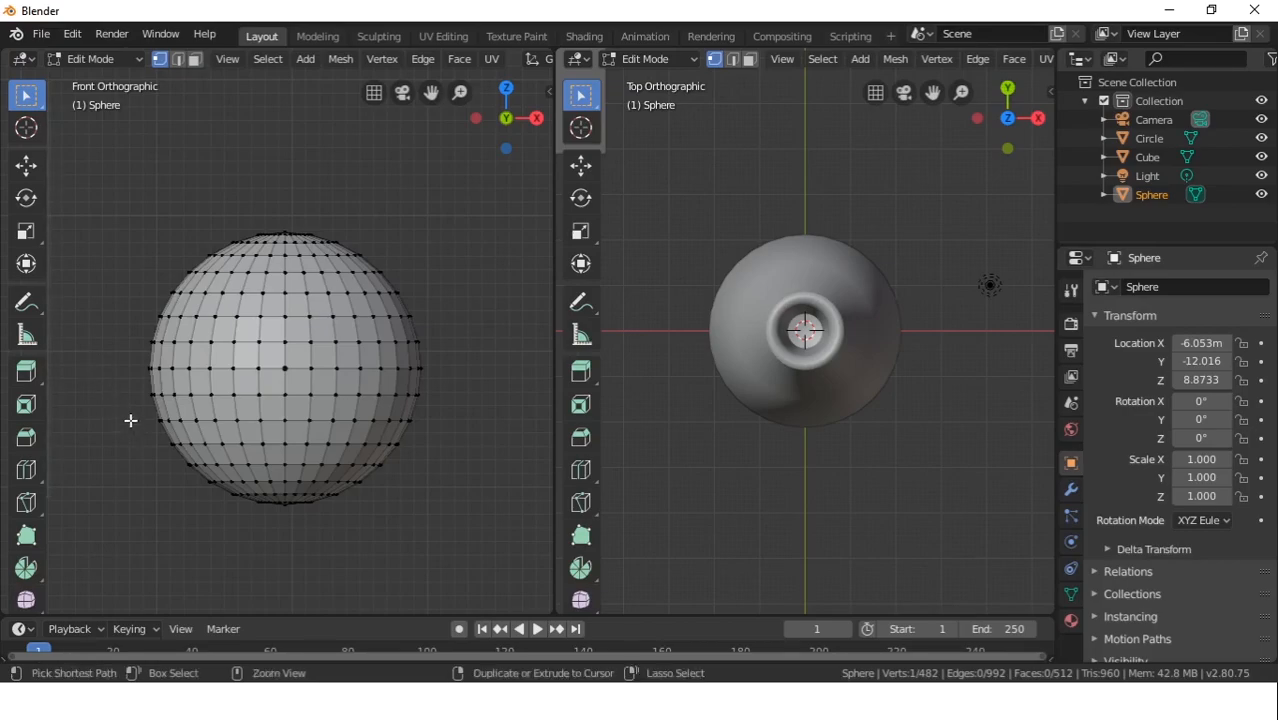
mouse_move(130, 420)
ctrl+mouse_down()
mouse_move(218, 405)
mouse_move(259, 416)
ctrl+mouse_up()
mouse_move(123, 407)
ctrl+right_down()
mouse_move(185, 422)
mouse_move(158, 422)
ctrl+right_up()
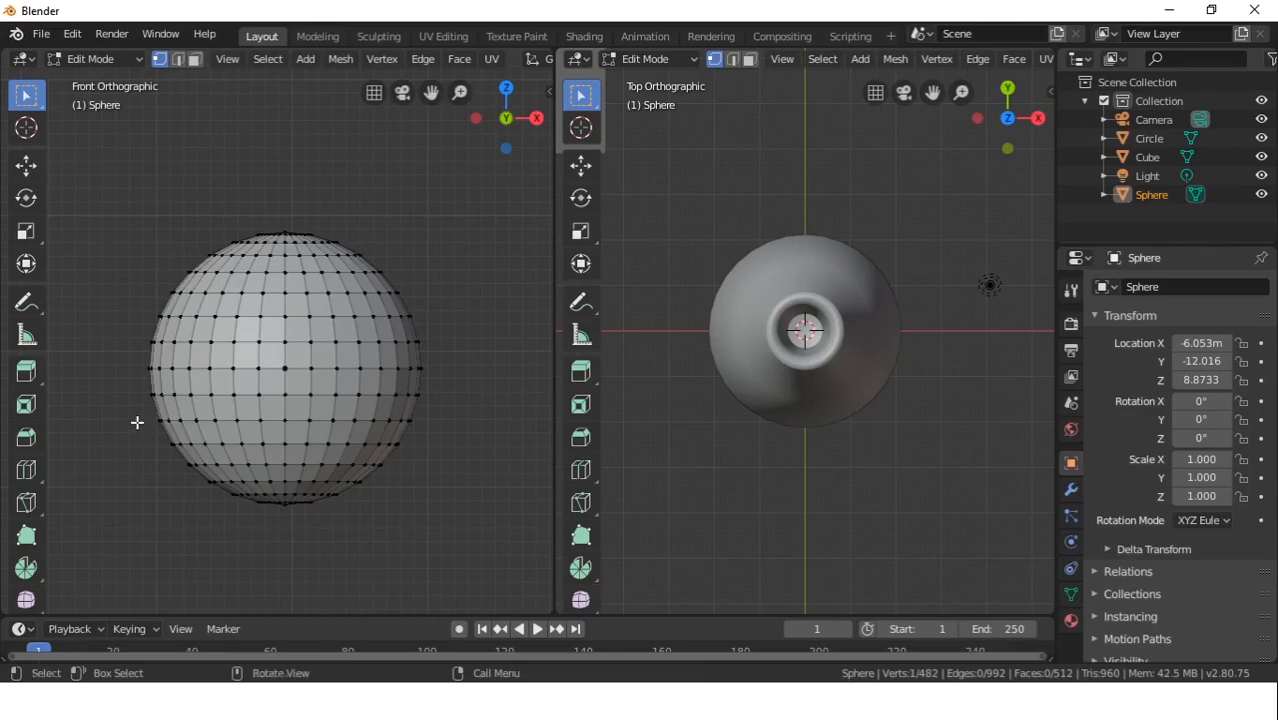
mouse_move(138, 409)
ctrl+right_down()
mouse_move(294, 428)
mouse_move(428, 402)
mouse_move(470, 466)
mouse_move(385, 536)
mouse_move(238, 545)
mouse_move(143, 517)
ctrl+right_up()
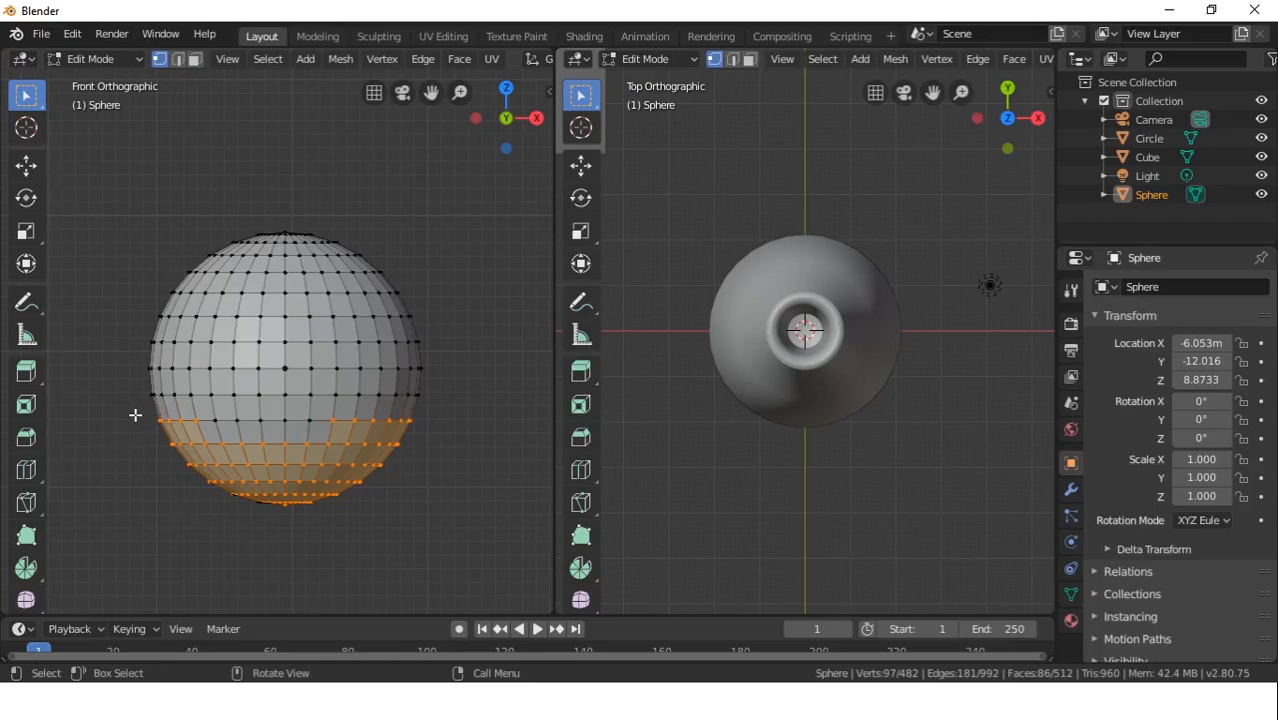
mouse_move(128, 412)
ctrl+right_down()
mouse_move(195, 430)
mouse_move(262, 405)
mouse_move(378, 413)
mouse_move(482, 493)
mouse_move(374, 574)
mouse_move(231, 557)
ctrl+right_up()
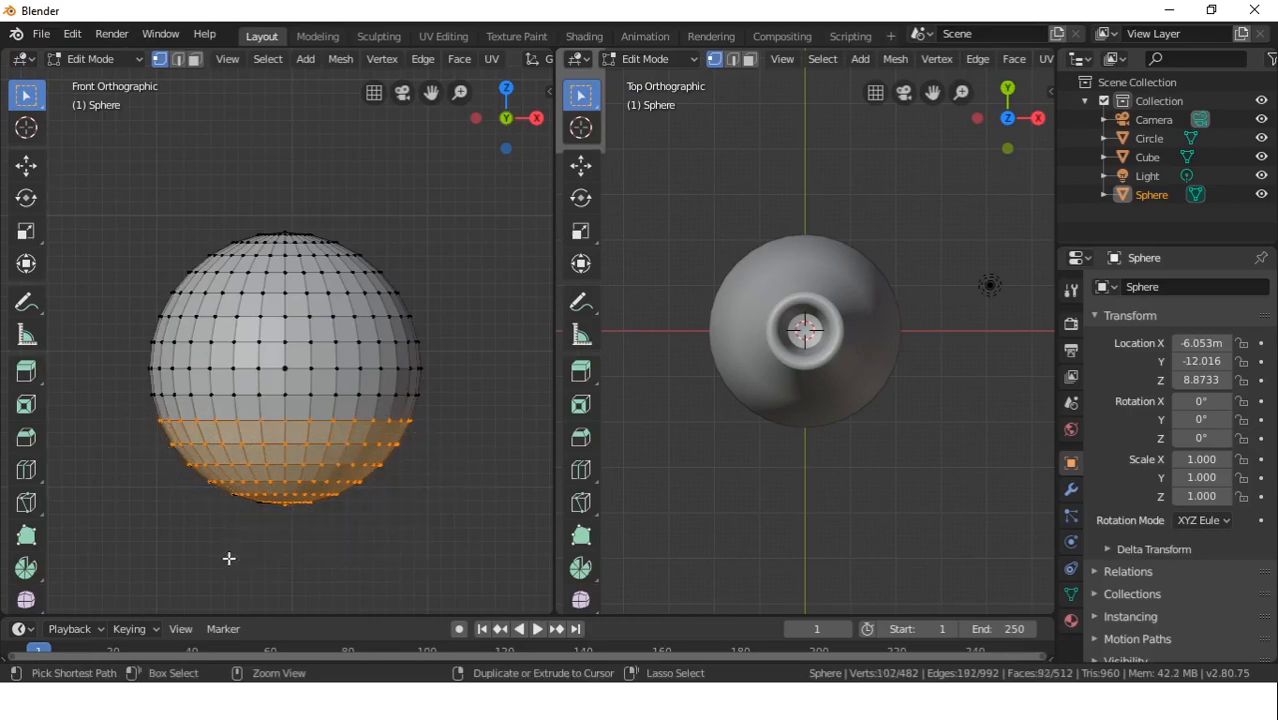
Add vertices of the sphere's upper rows to the selection with Lasso Select strokes across the crown
mouse_move(185, 187)
ctrl+right_down()
mouse_move(313, 340)
mouse_move(491, 251)
mouse_move(345, 143)
mouse_move(347, 165)
ctrl+right_up()
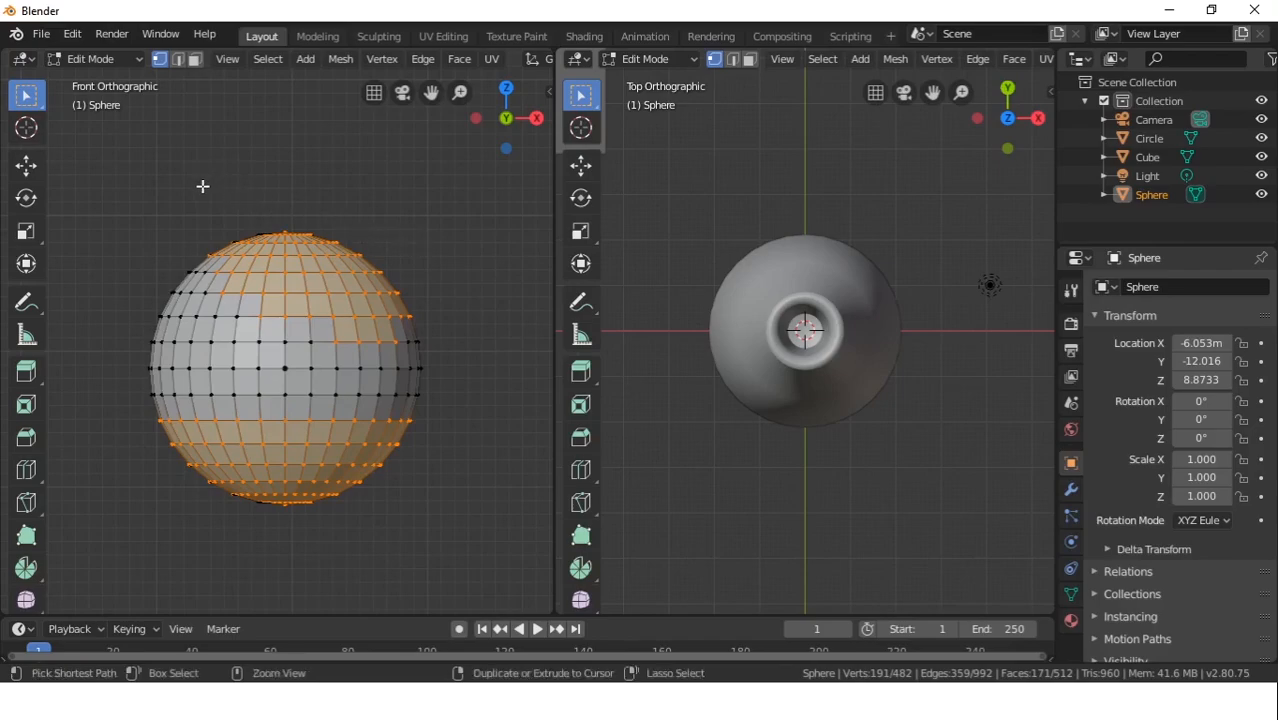
mouse_move(203, 222)
ctrl+right_down()
mouse_move(371, 262)
mouse_move(420, 213)
ctrl+right_up()
mouse_move(237, 206)
ctrl+right_down()
mouse_move(388, 262)
mouse_move(326, 202)
ctrl+right_up()
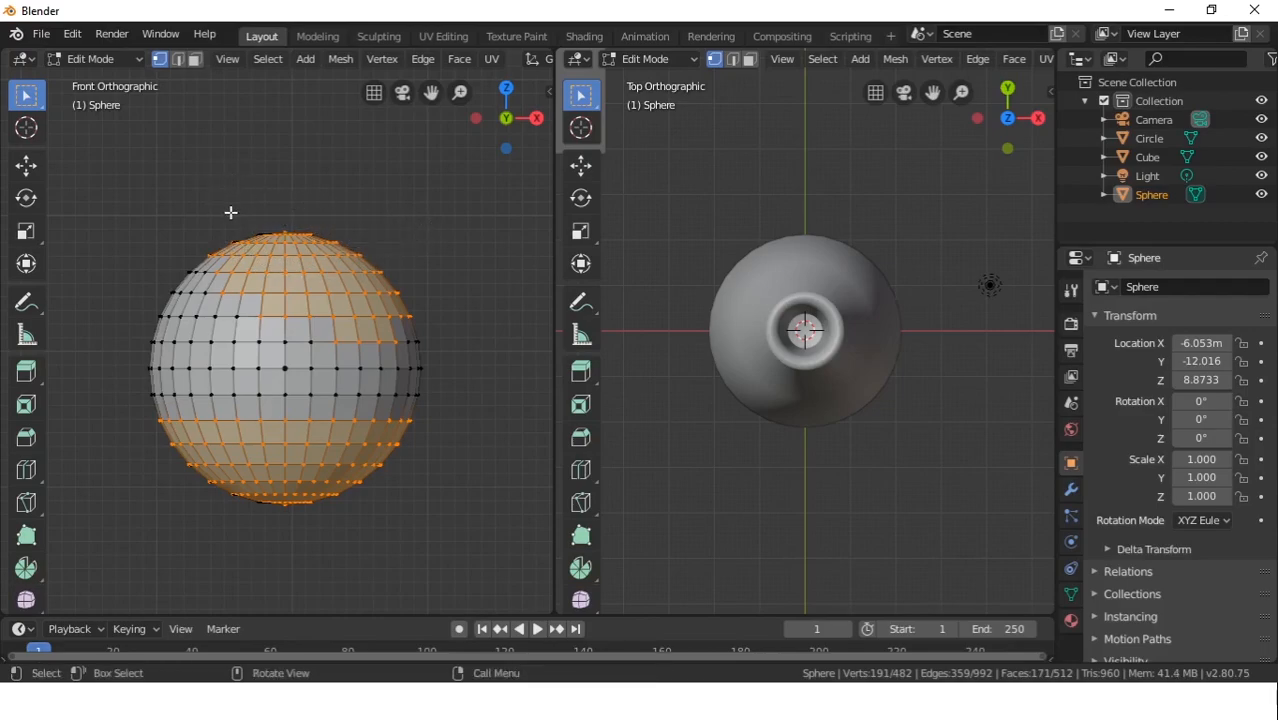
Place the 3D cursor just outside the sphere's upper-left edge in the front view
mouse_move(205, 203)
shift+right_down()
mouse_move(250, 240)
mouse_move(257, 220)
mouse_move(243, 203)
mouse_move(450, 253)
shift+right_up()
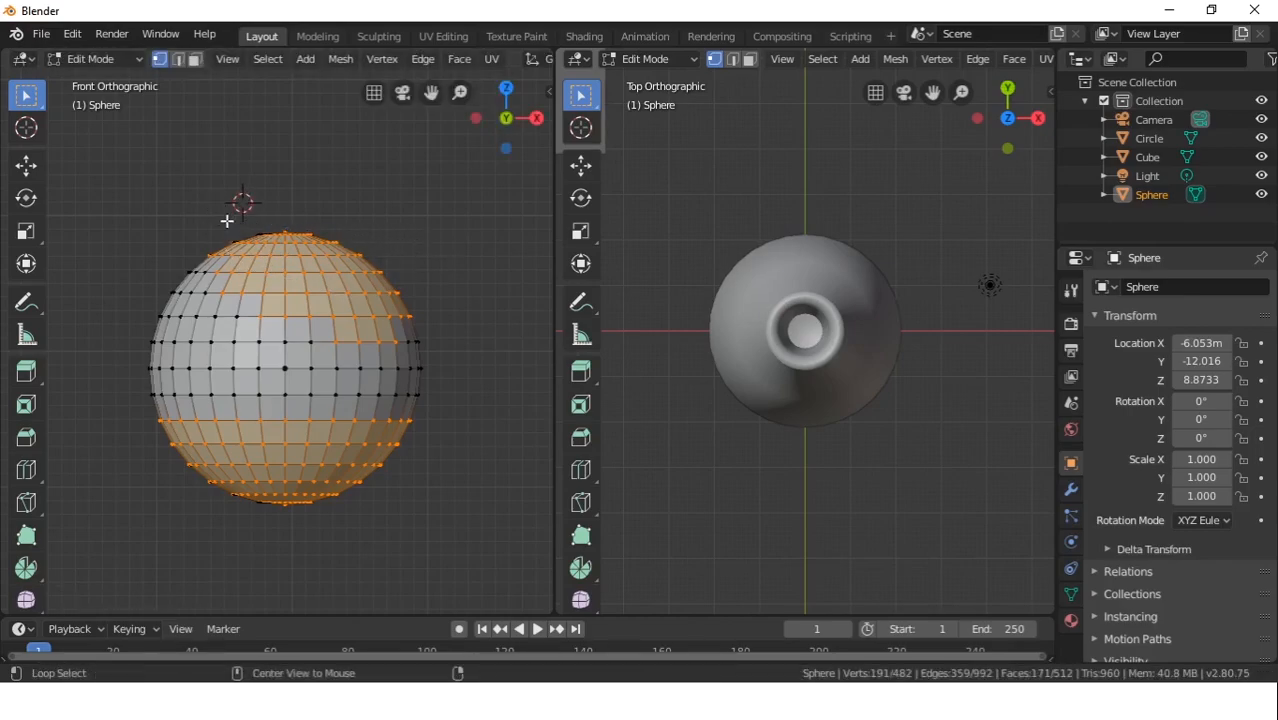
right_click(276, 268)
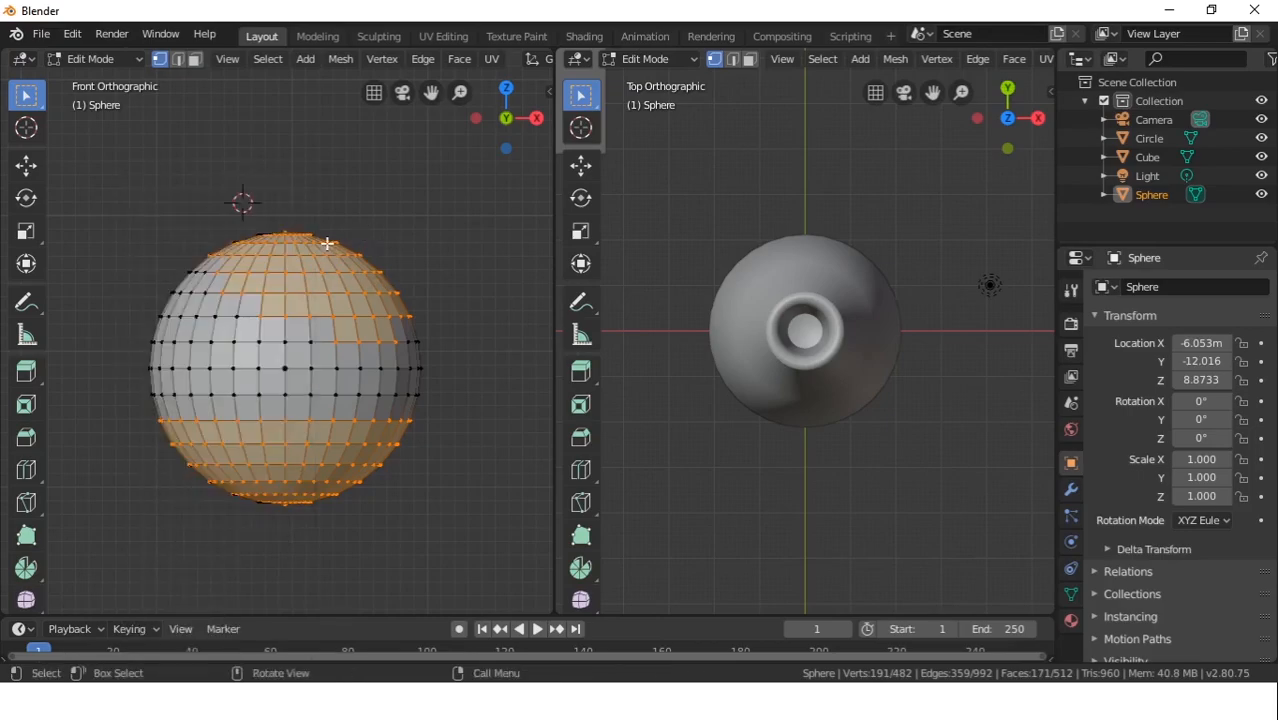
mouse_move(224, 211)
ctrl+middle_down()
mouse_move(250, 241)
mouse_move(221, 217)
ctrl+middle_up()
mouse_move(215, 226)
ctrl+mouse_down()
mouse_move(252, 266)
mouse_move(303, 253)
mouse_move(205, 221)
ctrl+mouse_up()
mouse_move(200, 228)
ctrl+right_down()
mouse_move(285, 262)
mouse_move(423, 208)
ctrl+right_up()
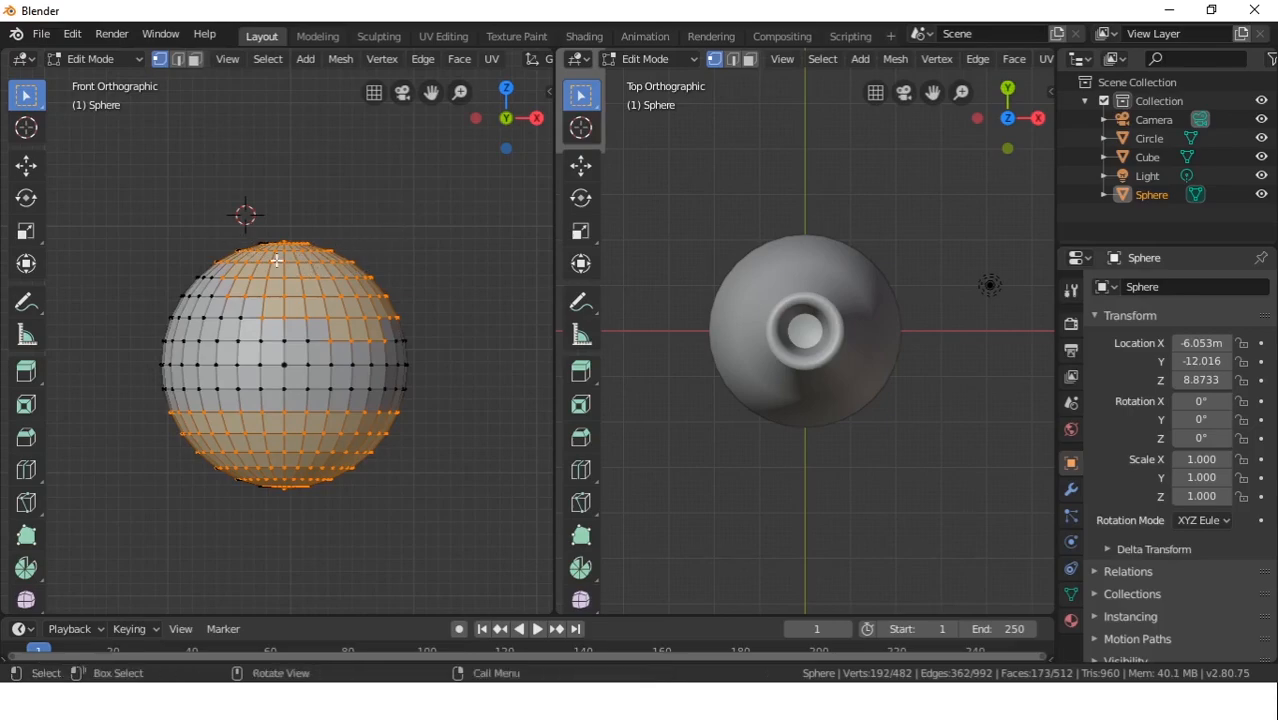
key(super)
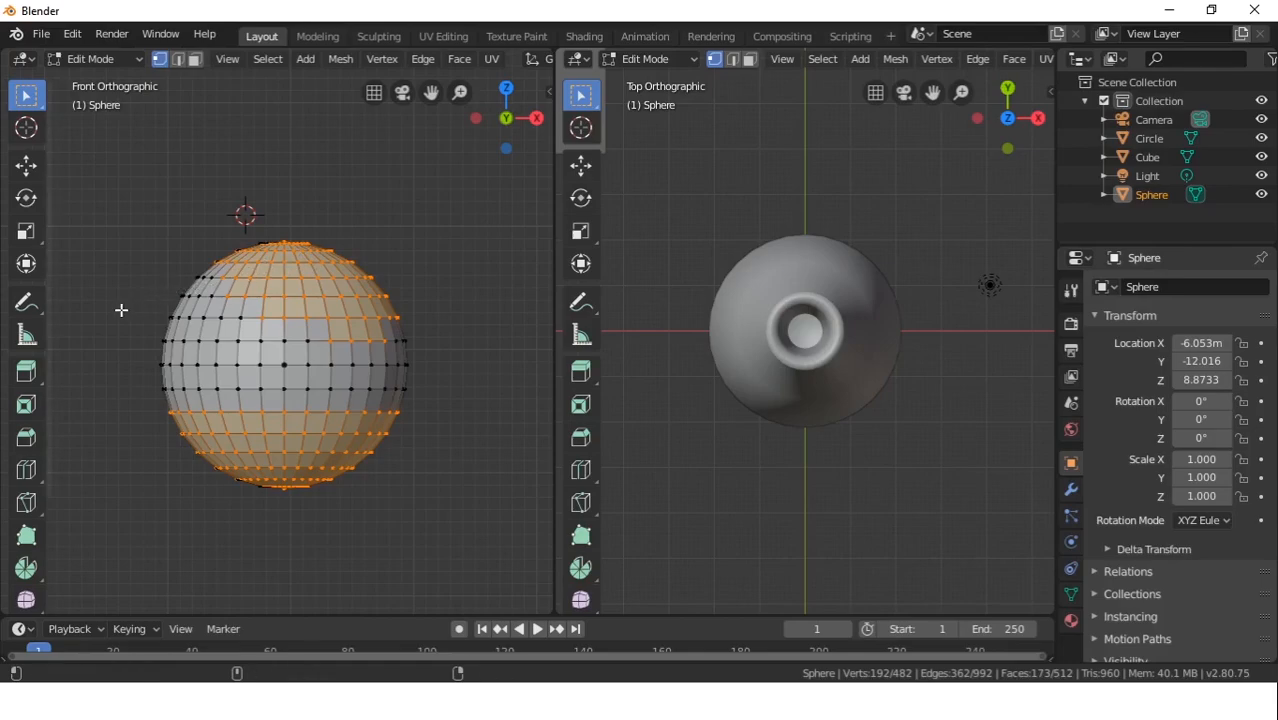
key(Escape)
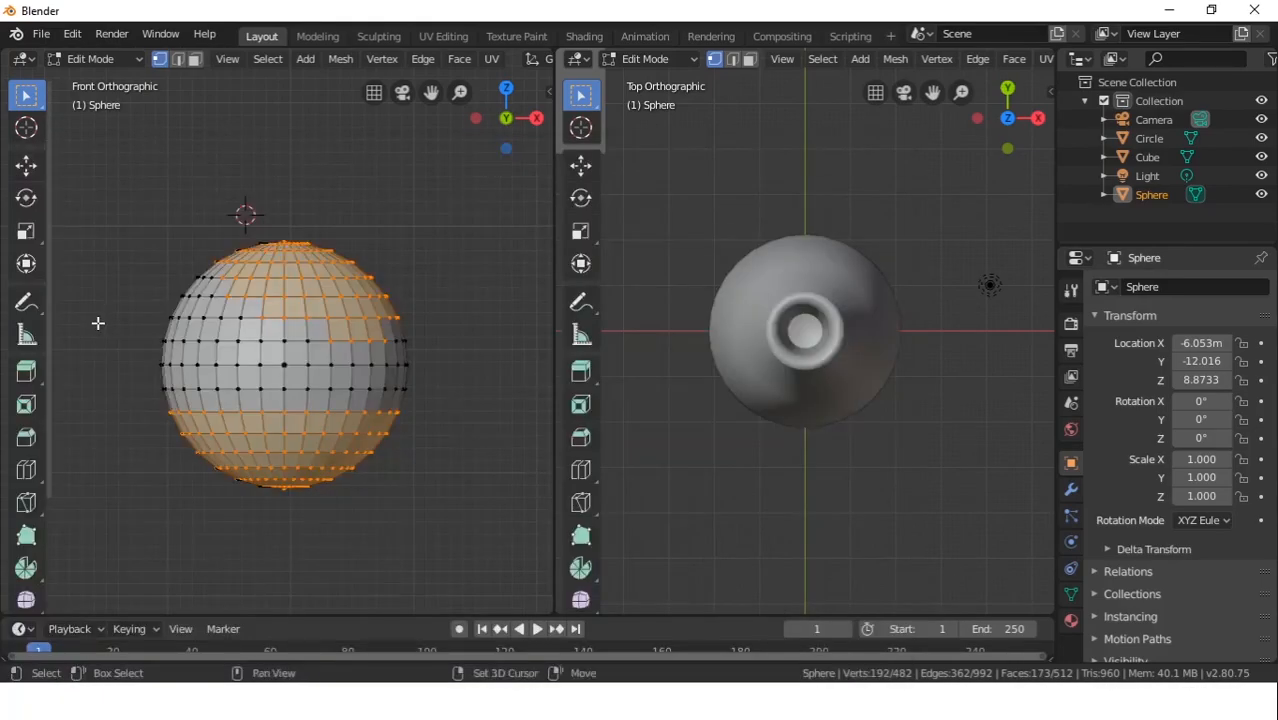
shift+right_drag(127, 316, 167, 372)
shift+right_click(184, 257)
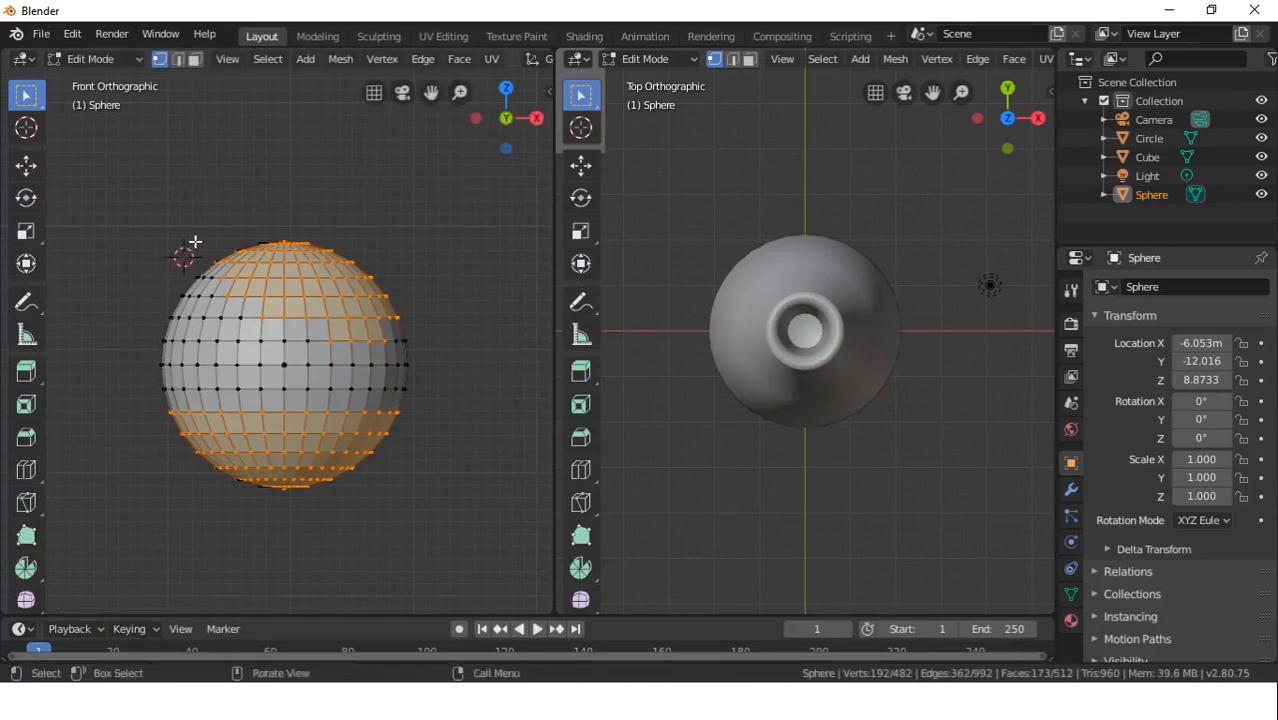
Extend the selection across the sphere's middle rows with several Lasso Select strokes from both sides
mouse_move(203, 247)
ctrl+right_down()
mouse_move(282, 234)
mouse_move(242, 240)
ctrl+right_up()
mouse_move(128, 297)
ctrl+right_down()
mouse_move(190, 368)
mouse_move(240, 356)
ctrl+right_up()
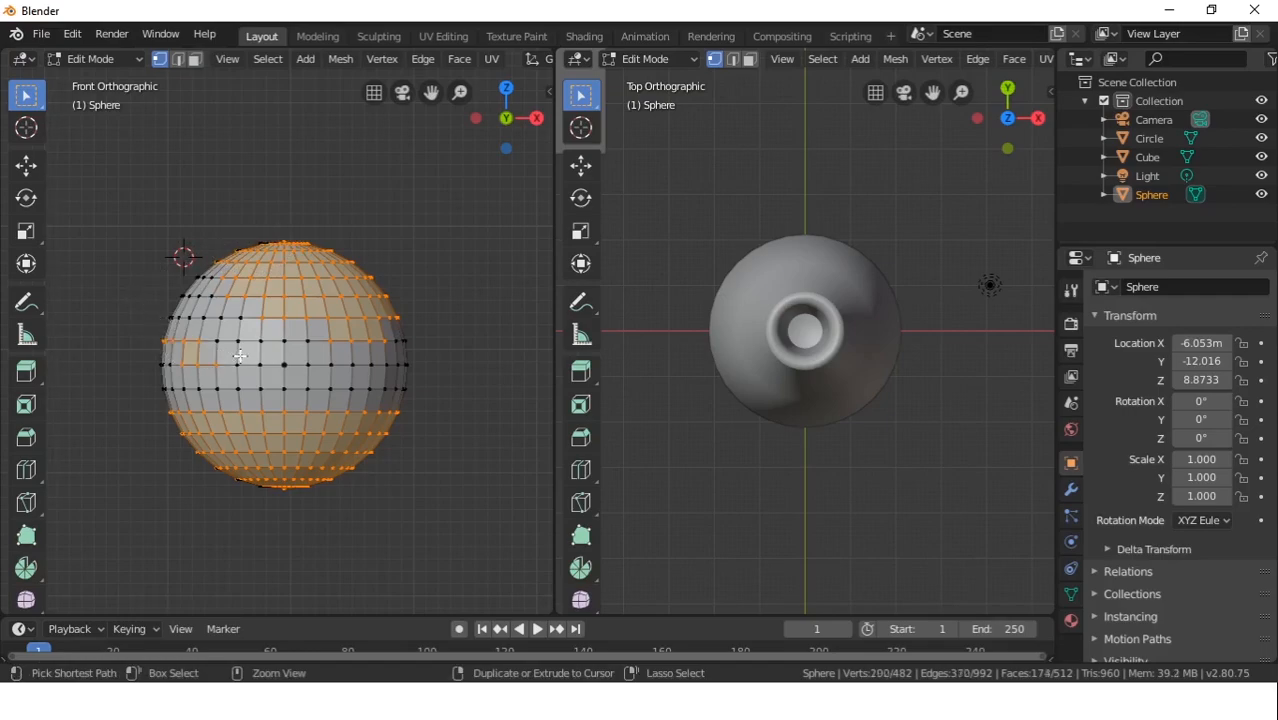
mouse_move(105, 318)
ctrl+right_down()
mouse_move(120, 354)
mouse_move(318, 388)
mouse_move(352, 356)
mouse_move(345, 347)
ctrl+right_up()
ctrl+right_drag(436, 382, 278, 297)
Examine the selected sphere vertices in perspective beside the vase and house, and frame them again in the front orthographic view
middle_drag(390, 356, 409, 361)
scroll(394, 365, down, 11)
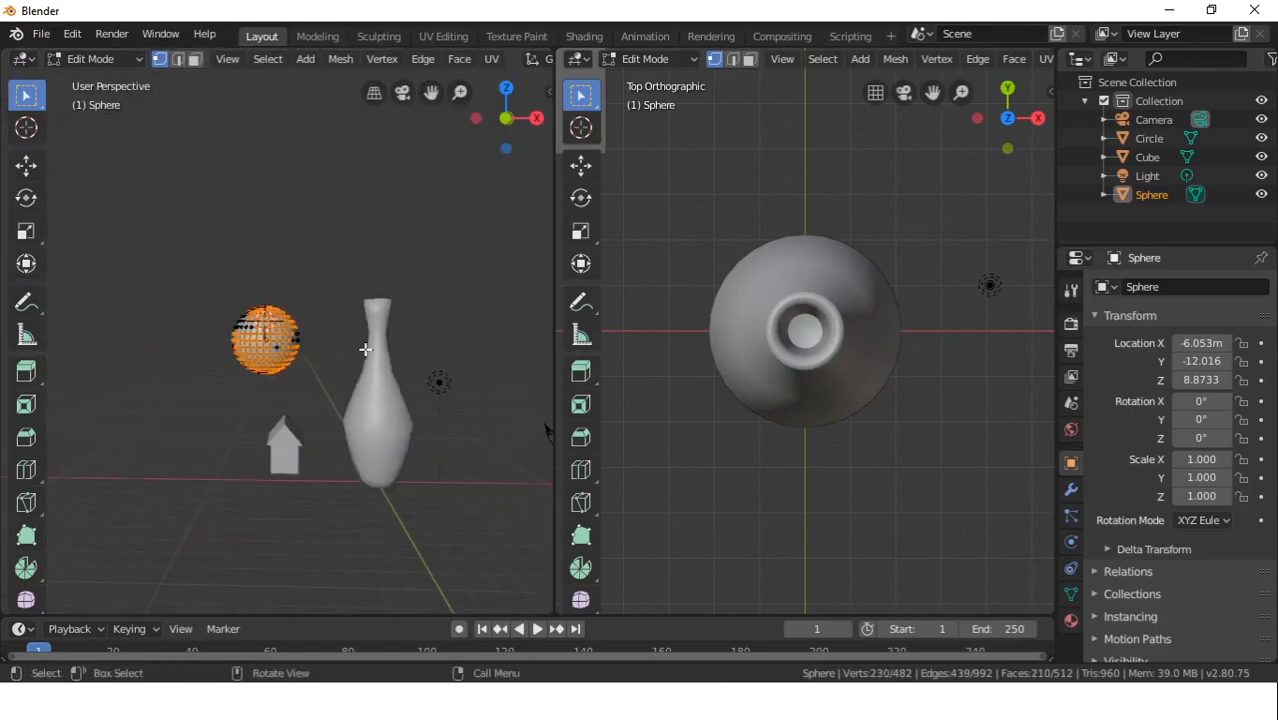
scroll(330, 364, up, 4)
scroll(281, 417, down, 6)
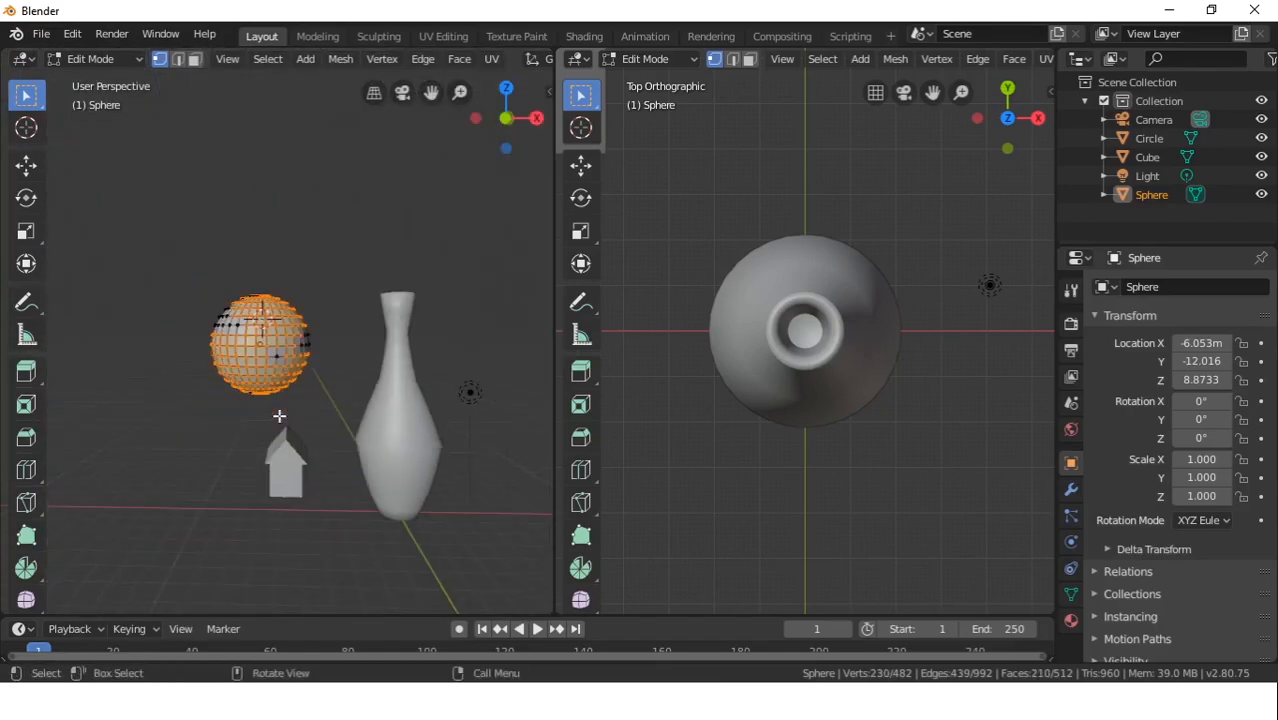
key(KP_1)
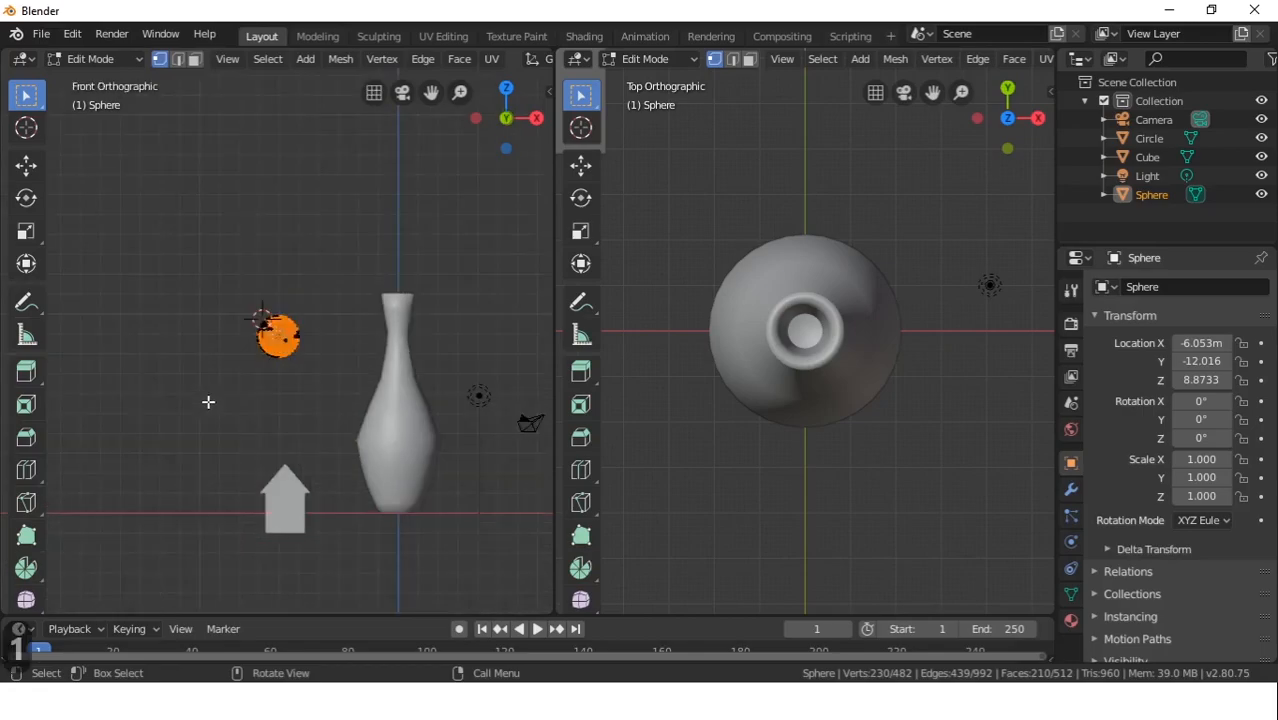
key(KP_Decimal)
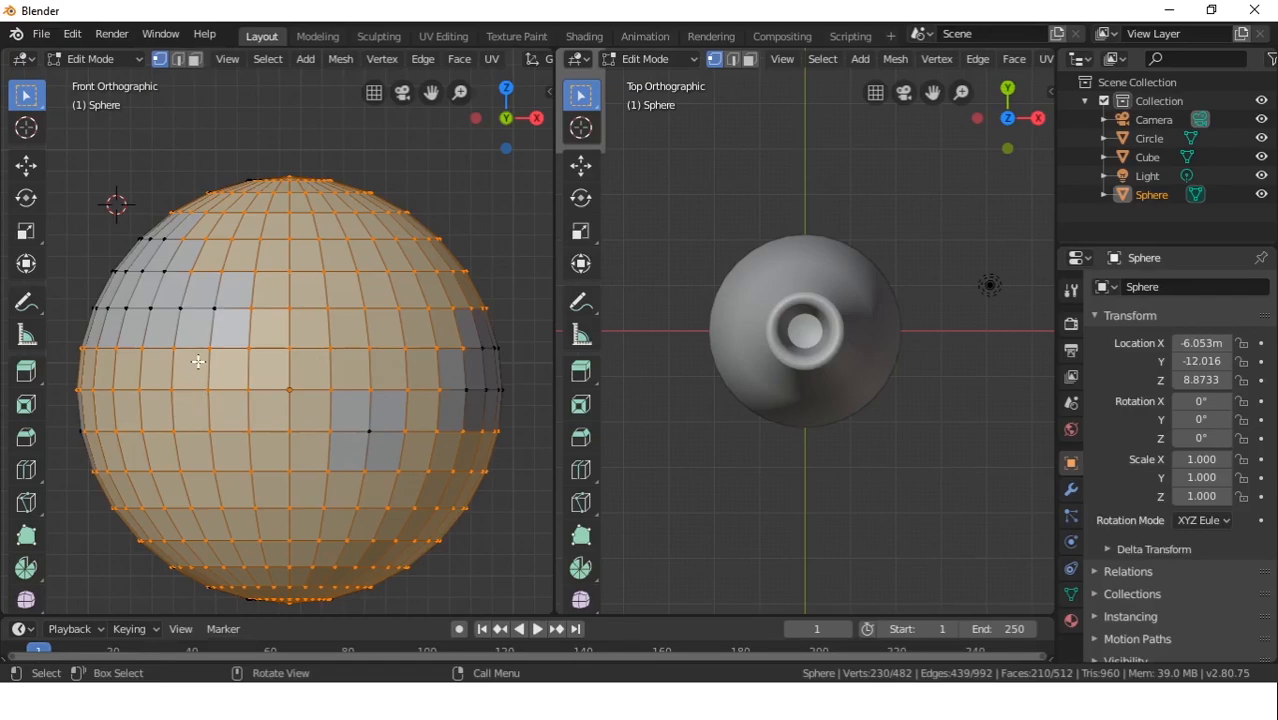
scroll(193, 370, down, 4)
scroll(207, 352, up, 1)
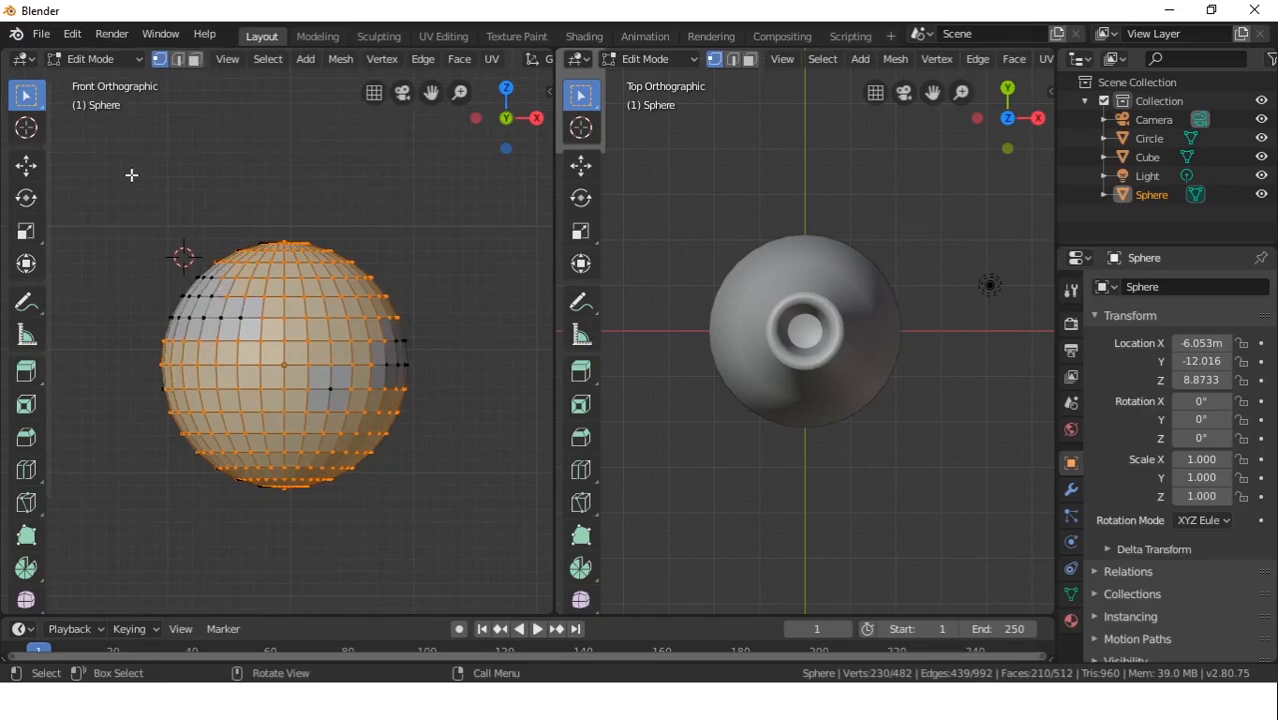
Add the sphere's upper vertex rows with a box selection and subtract those same rows with another box
key(b)
drag(131, 175, 456, 330)
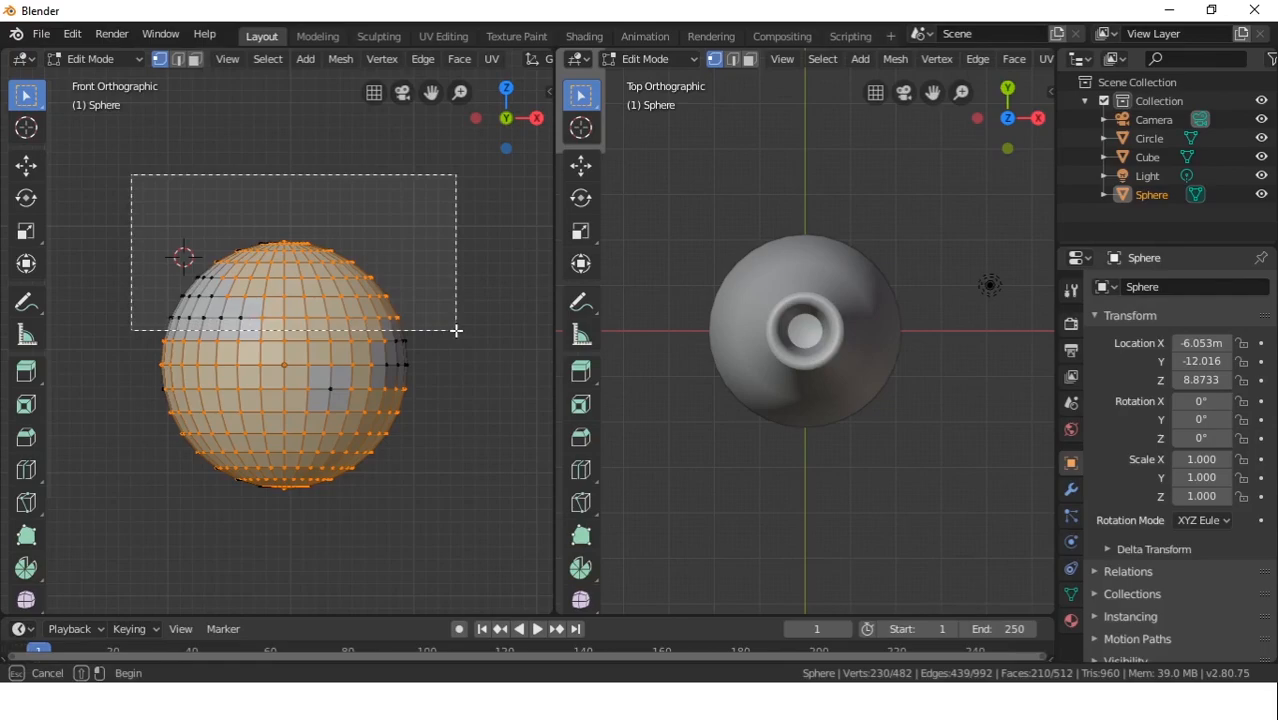
drag(456, 330, 458, 328)
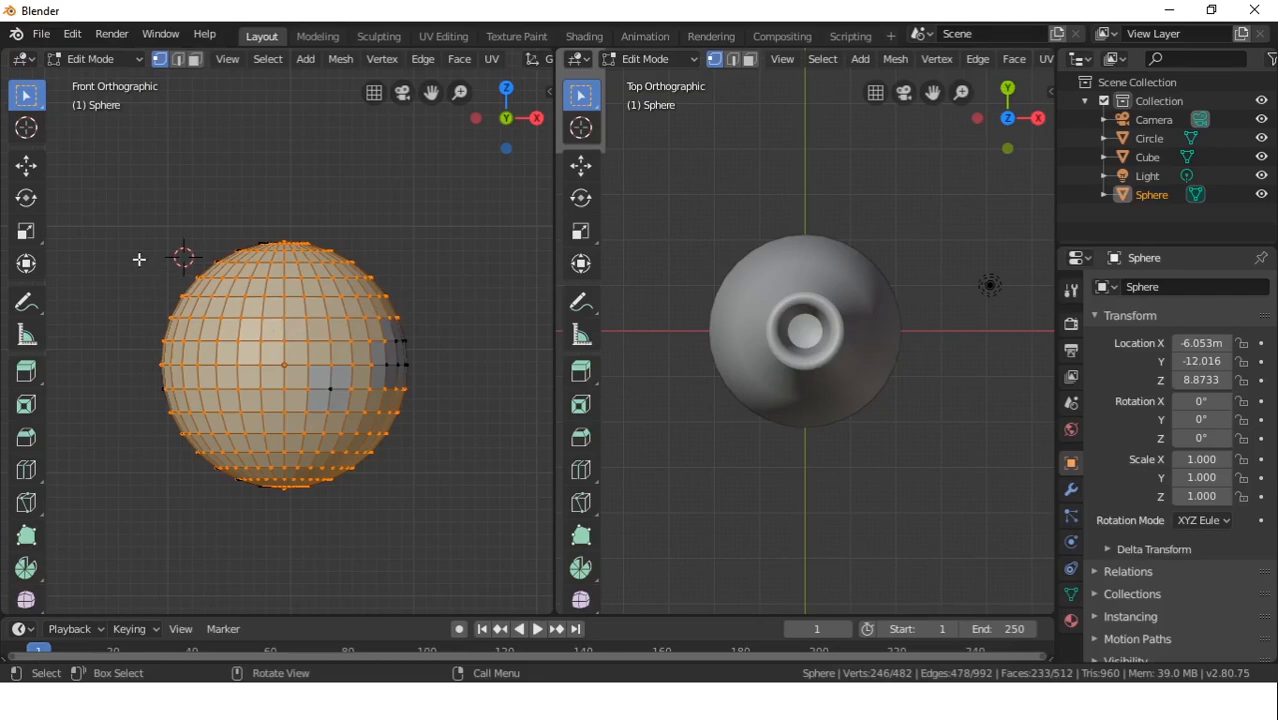
shift+drag(100, 218, 440, 334)
ctrl+drag(150, 229, 453, 316)
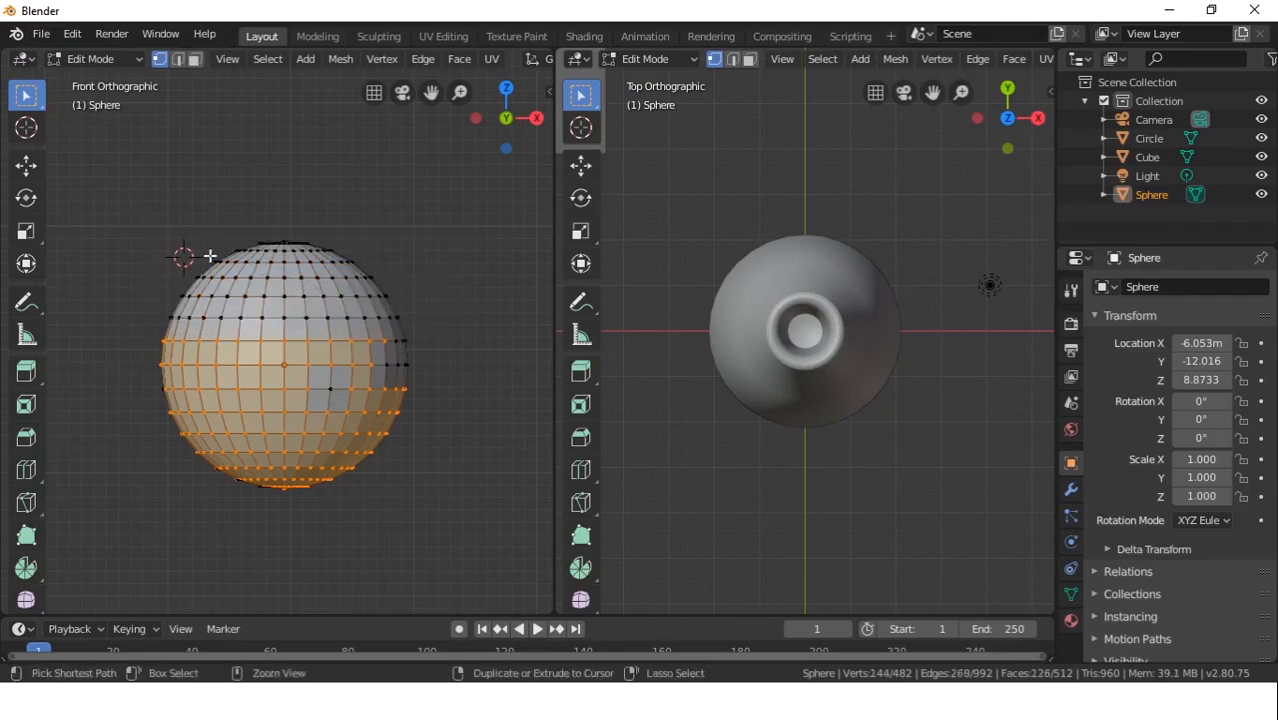
Lasso the sphere's rows above the middle back into the selection, and box-select and subtract the rows at its very top
drag(160, 250, 188, 461)
mouse_move(174, 297)
ctrl+right_down()
mouse_move(128, 348)
mouse_move(422, 277)
ctrl+right_up()
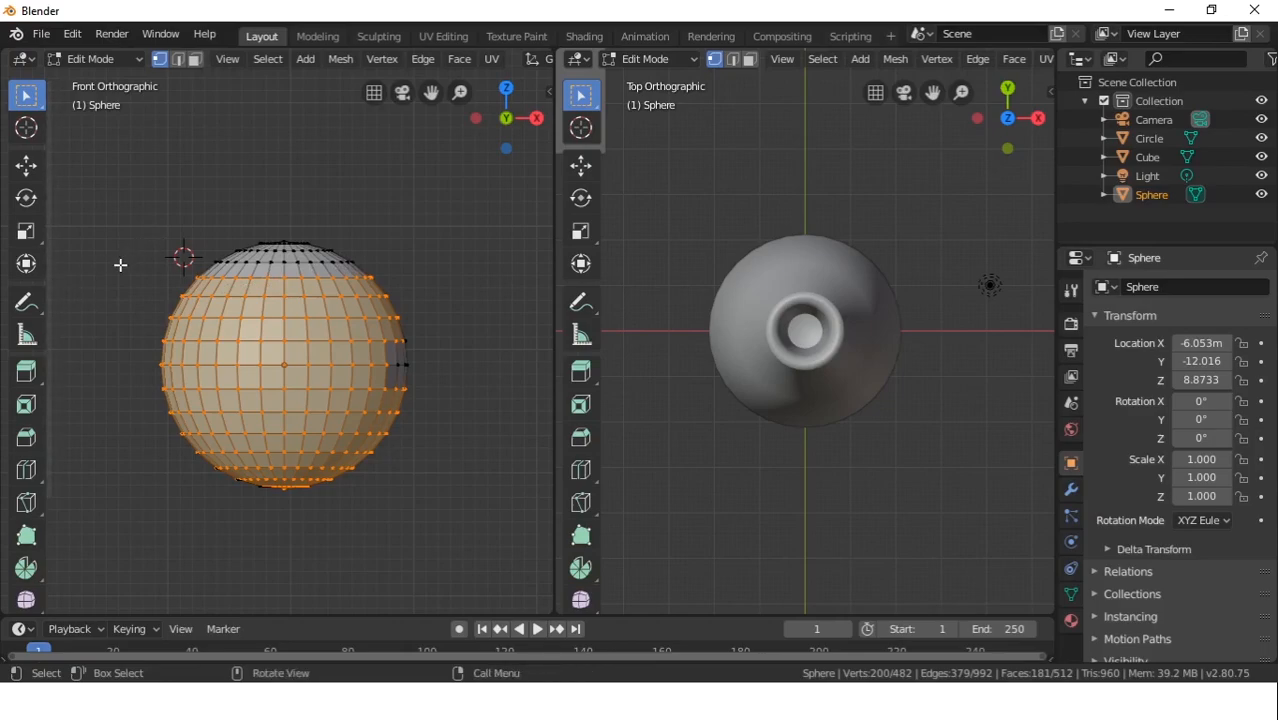
key(b)
drag(204, 195, 381, 257)
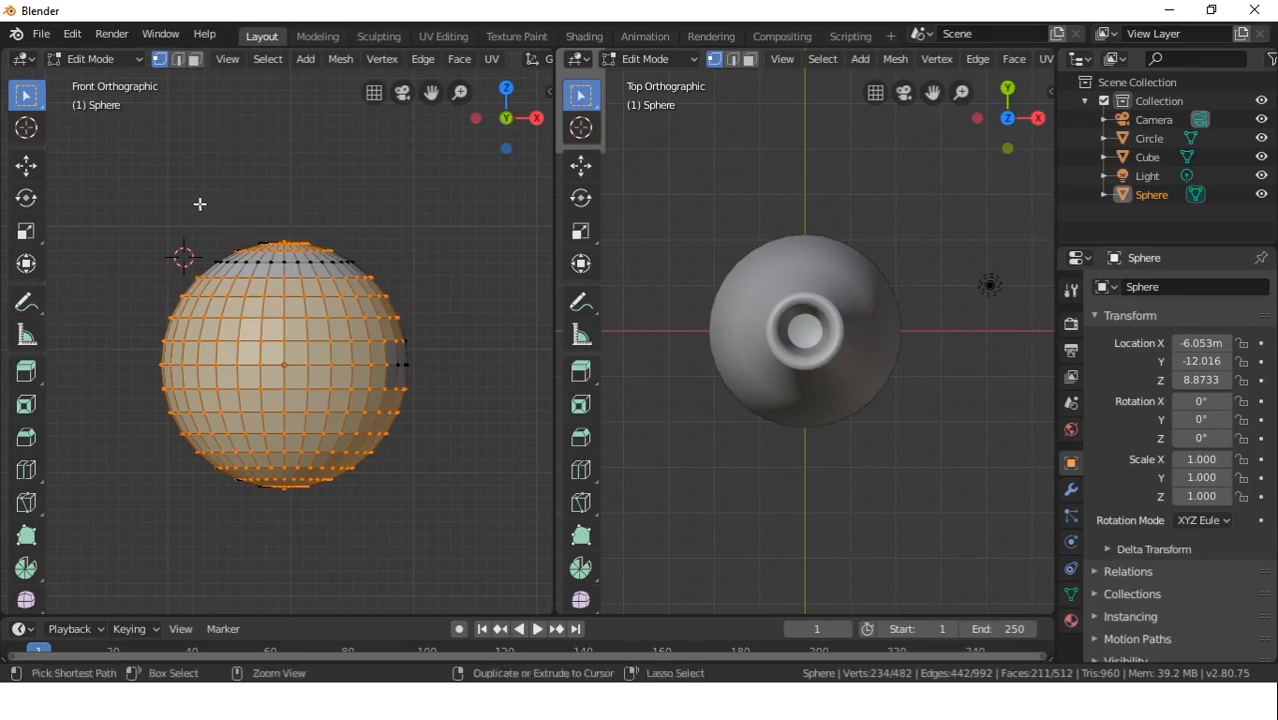
ctrl+drag(200, 203, 372, 255)
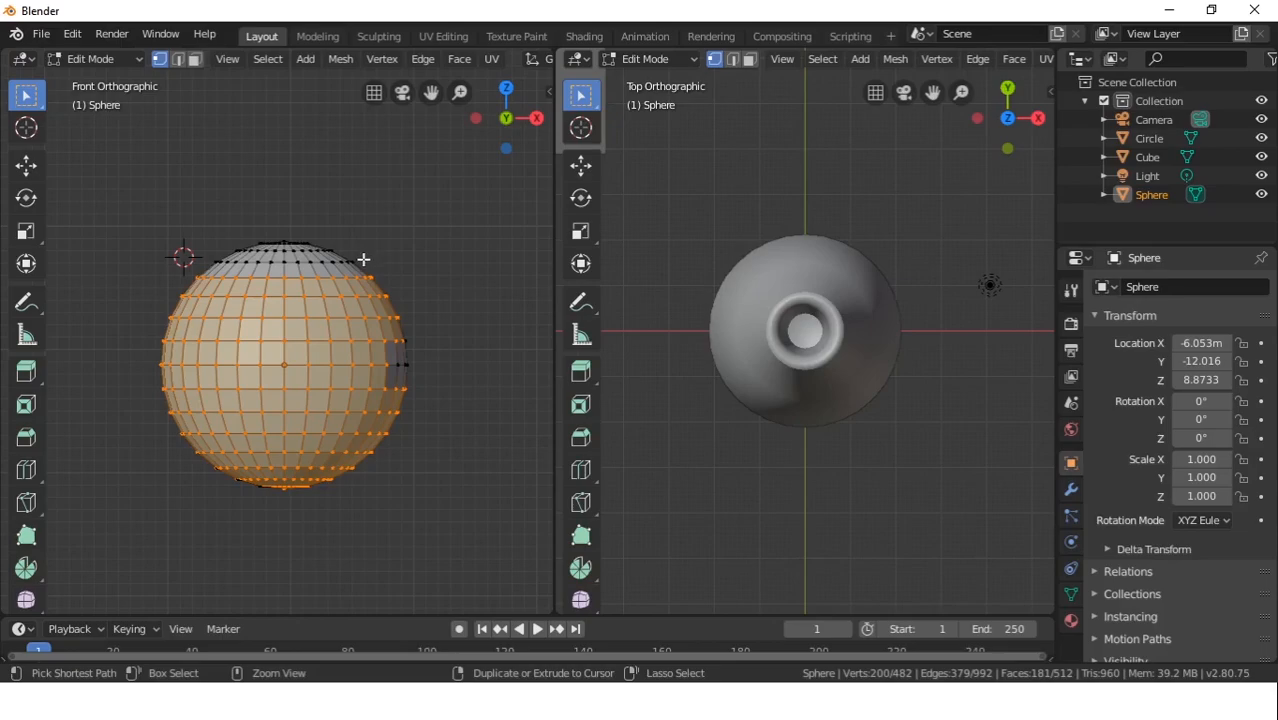
Clear the sphere's vertex selection by drawing subtracting boxes over the rows and a box over the whole mesh
ctrl+drag(152, 183, 451, 298)
ctrl+drag(111, 190, 448, 338)
ctrl+drag(123, 310, 439, 341)
drag(96, 171, 553, 577)
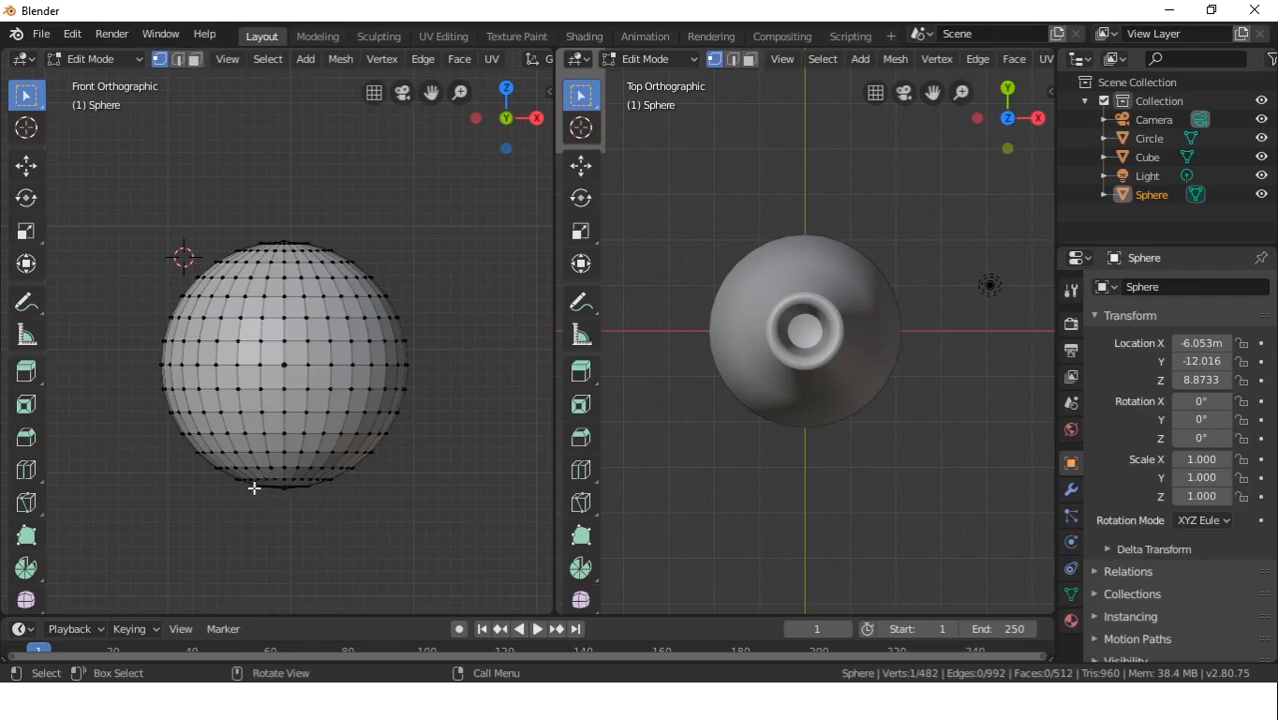
Paint over the sphere's vertices with Circle Select and erase the lower ones, leaving only the upper rows selected
key(c)
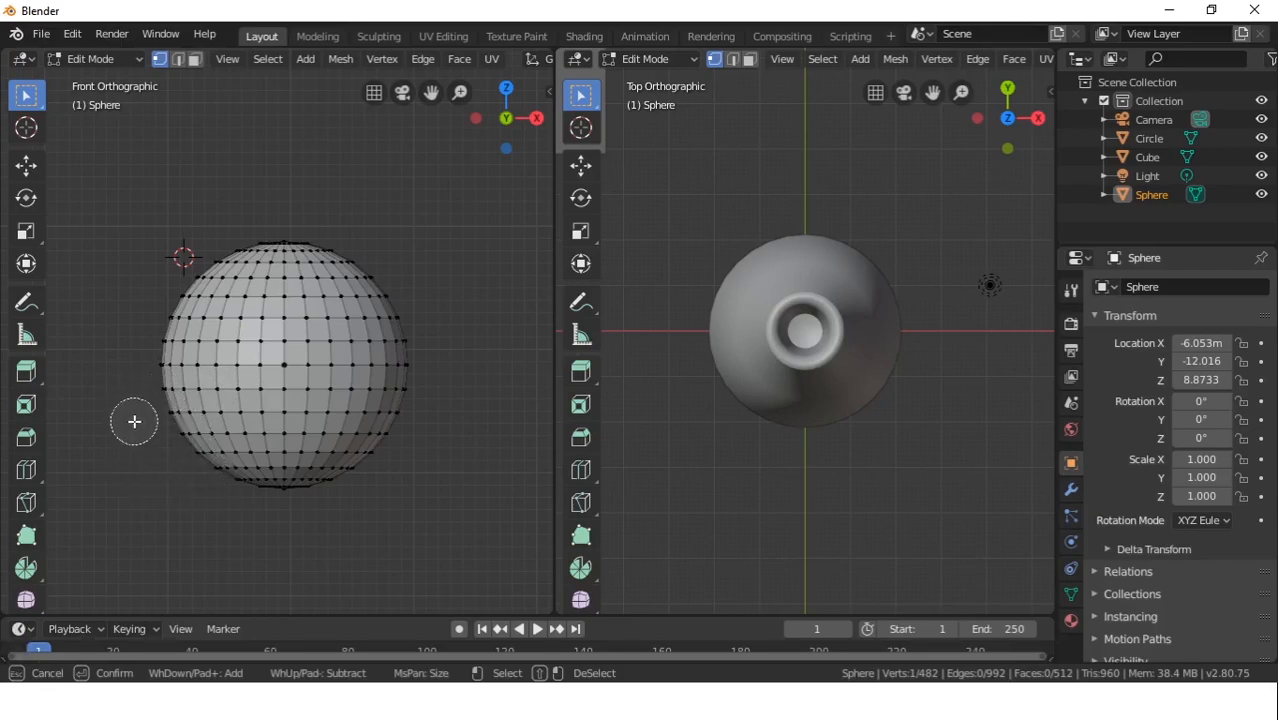
mouse_move(191, 471)
mouse_down()
mouse_move(319, 473)
mouse_move(399, 445)
mouse_move(419, 397)
mouse_move(416, 337)
mouse_move(334, 228)
mouse_move(271, 211)
mouse_move(185, 290)
mouse_move(165, 392)
mouse_move(192, 430)
mouse_move(166, 378)
mouse_move(171, 341)
mouse_up()
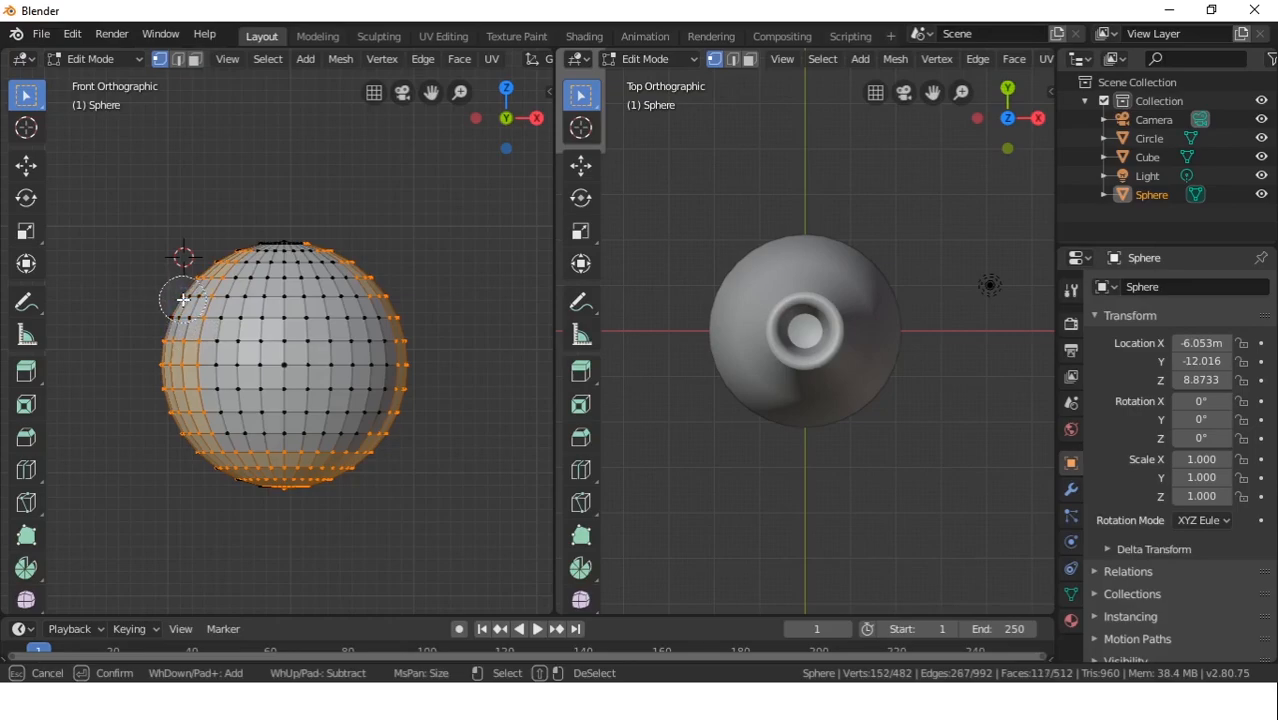
mouse_move(183, 300)
middle_down()
mouse_move(188, 318)
mouse_move(200, 284)
mouse_move(236, 260)
mouse_move(307, 260)
mouse_move(365, 288)
mouse_move(408, 374)
mouse_move(345, 456)
mouse_move(285, 482)
mouse_move(205, 430)
mouse_move(165, 357)
mouse_move(177, 454)
mouse_move(257, 438)
mouse_move(308, 462)
middle_up()
mouse_move(141, 294)
mouse_down()
mouse_move(163, 300)
mouse_move(228, 257)
mouse_move(275, 272)
mouse_move(313, 261)
mouse_move(499, 321)
mouse_move(262, 273)
mouse_move(207, 307)
mouse_move(262, 324)
mouse_move(411, 300)
mouse_move(334, 335)
mouse_move(171, 321)
mouse_move(302, 230)
mouse_move(238, 251)
mouse_move(203, 320)
mouse_move(260, 323)
mouse_up()
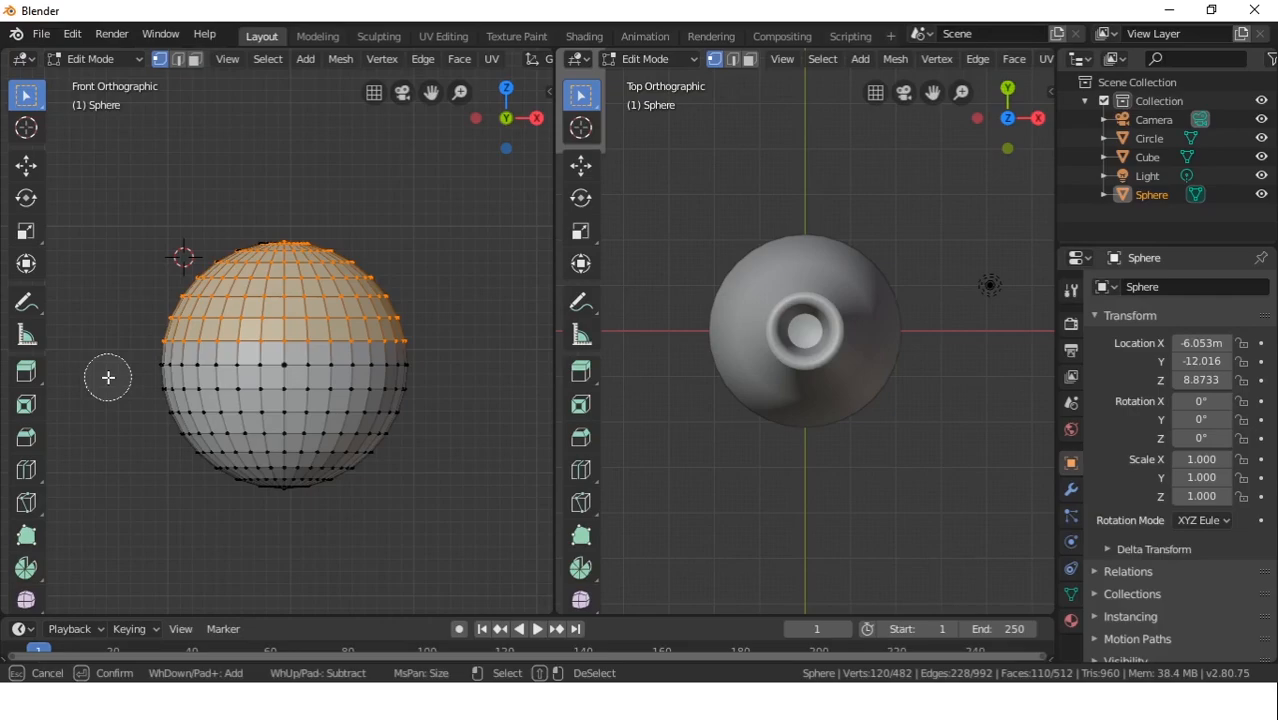
Resize the Circle Select brush until it is larger than the sphere and select all its visible vertices at once
scroll(108, 377, up, 4)
scroll(108, 377, down, 6)
scroll(107, 378, up, 2)
scroll(107, 378, up, 3)
scroll(108, 371, down, 4)
scroll(165, 353, up, 7)
scroll(171, 352, down, 6)
scroll(171, 352, up, 6)
scroll(171, 352, down, 6)
scroll(171, 350, down, 4)
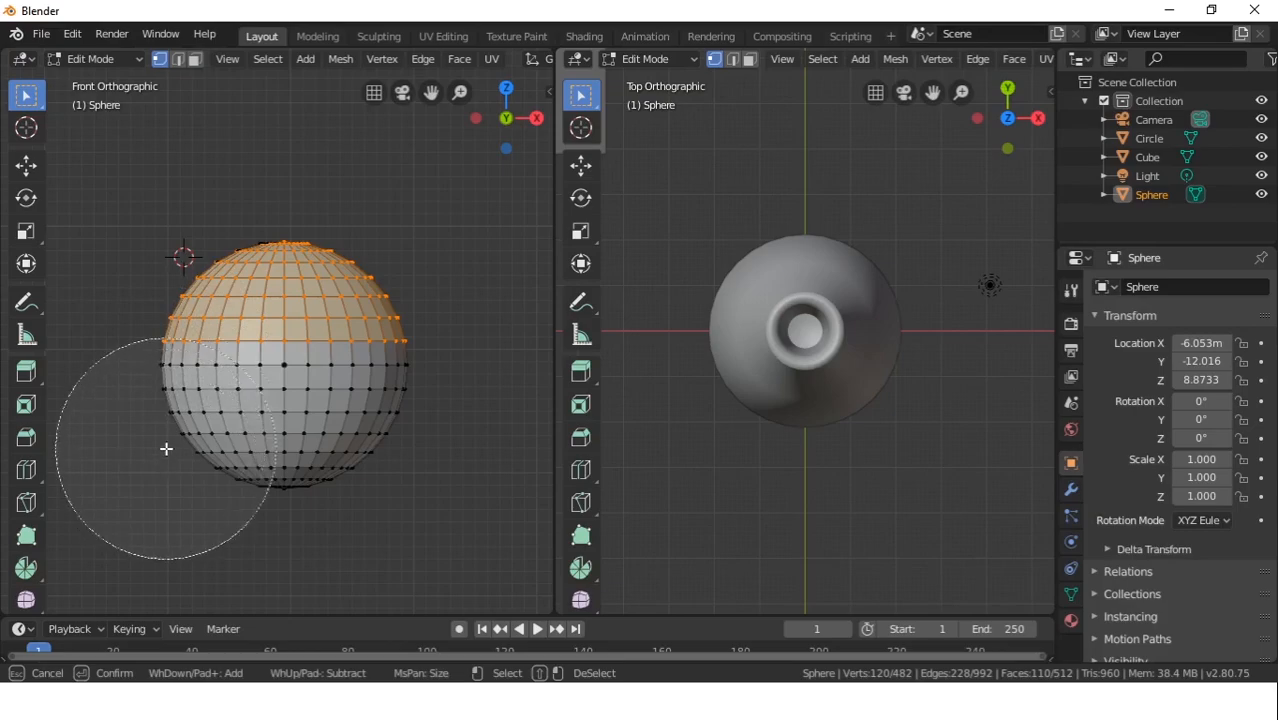
scroll(330, 400, down, 5)
click(288, 362)
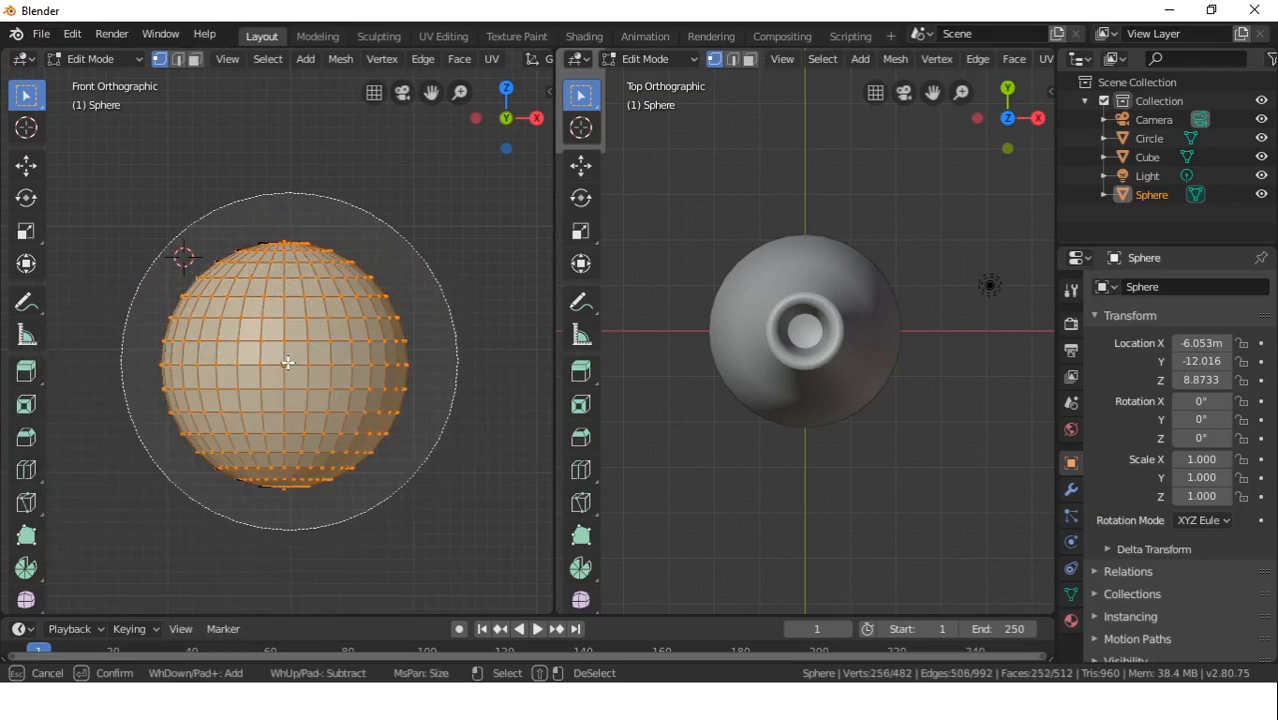
Shrink the Circle Select brush and deselect the sphere's middle and lower rows
scroll(305, 368, up, 7)
scroll(305, 368, up, 3)
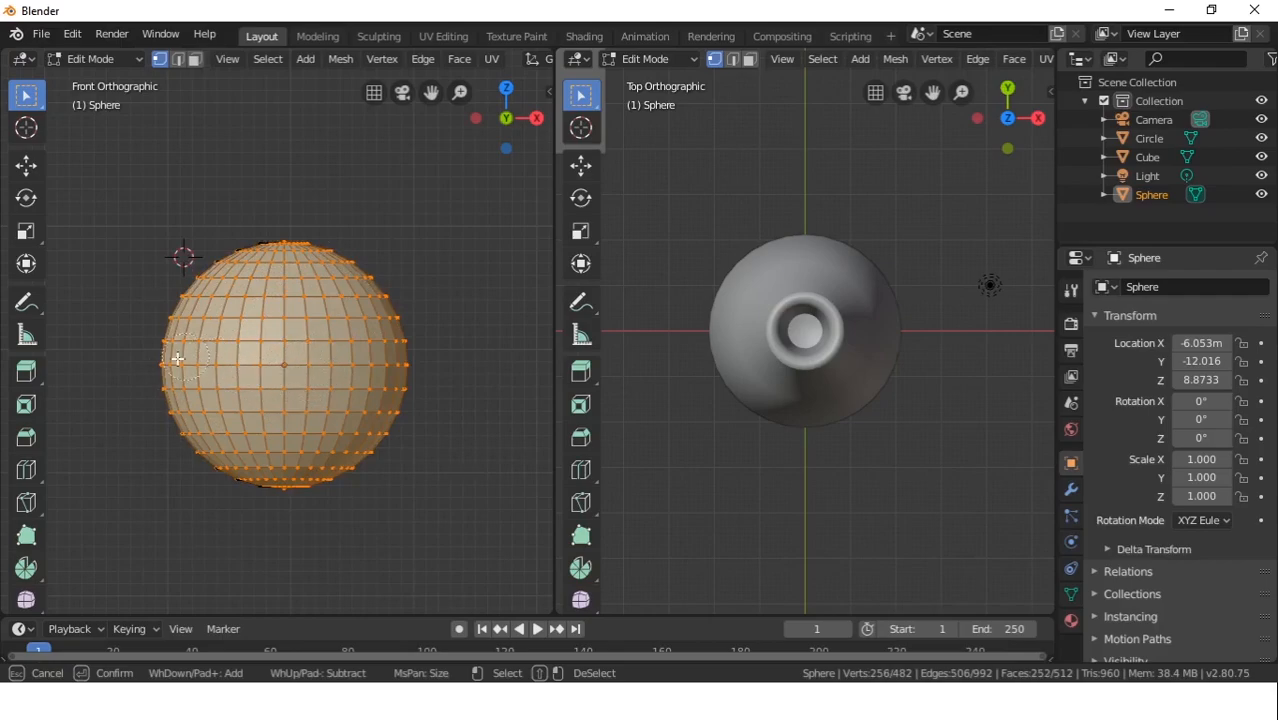
mouse_move(148, 374)
middle_down()
mouse_move(205, 387)
mouse_move(305, 379)
mouse_move(397, 405)
mouse_move(316, 389)
mouse_move(391, 374)
mouse_move(422, 391)
mouse_move(357, 434)
mouse_move(199, 423)
mouse_move(217, 474)
mouse_move(322, 462)
mouse_move(348, 474)
mouse_move(259, 483)
middle_up()
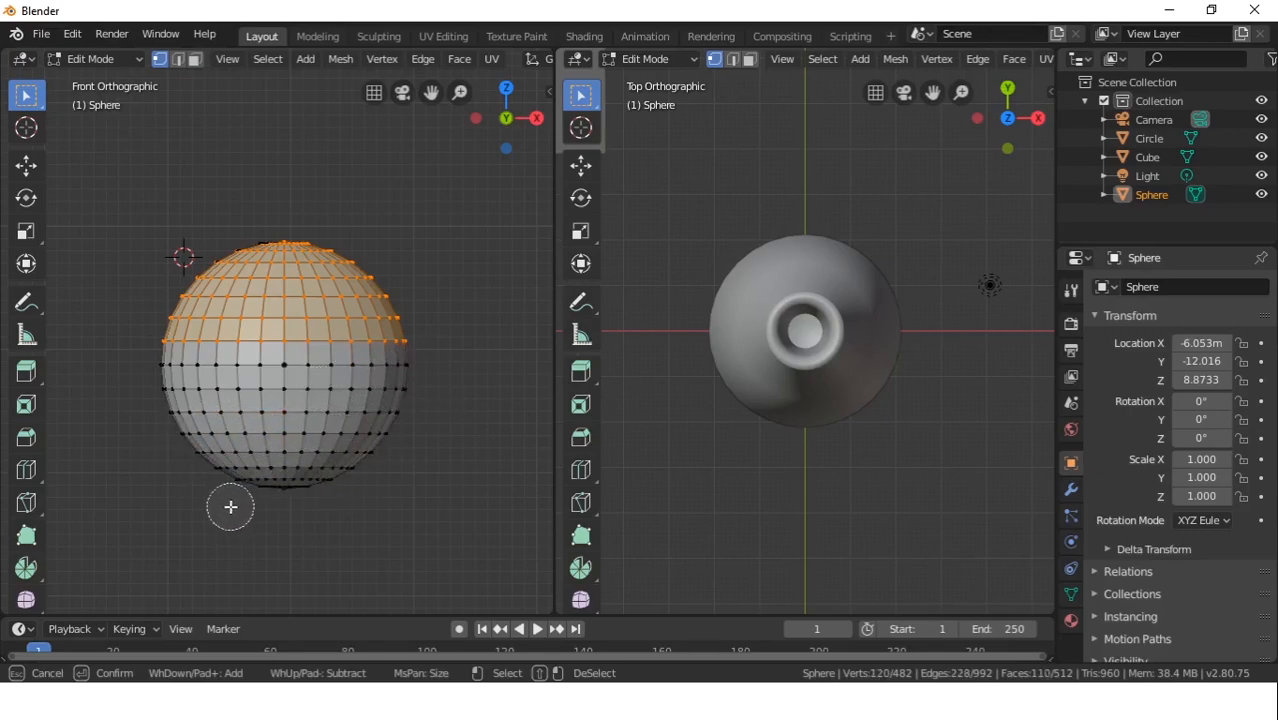
Add a few vertices below the selected upper rows, and select the whole visible sphere with a Circle Select brush enlarged beyond it
click(199, 352)
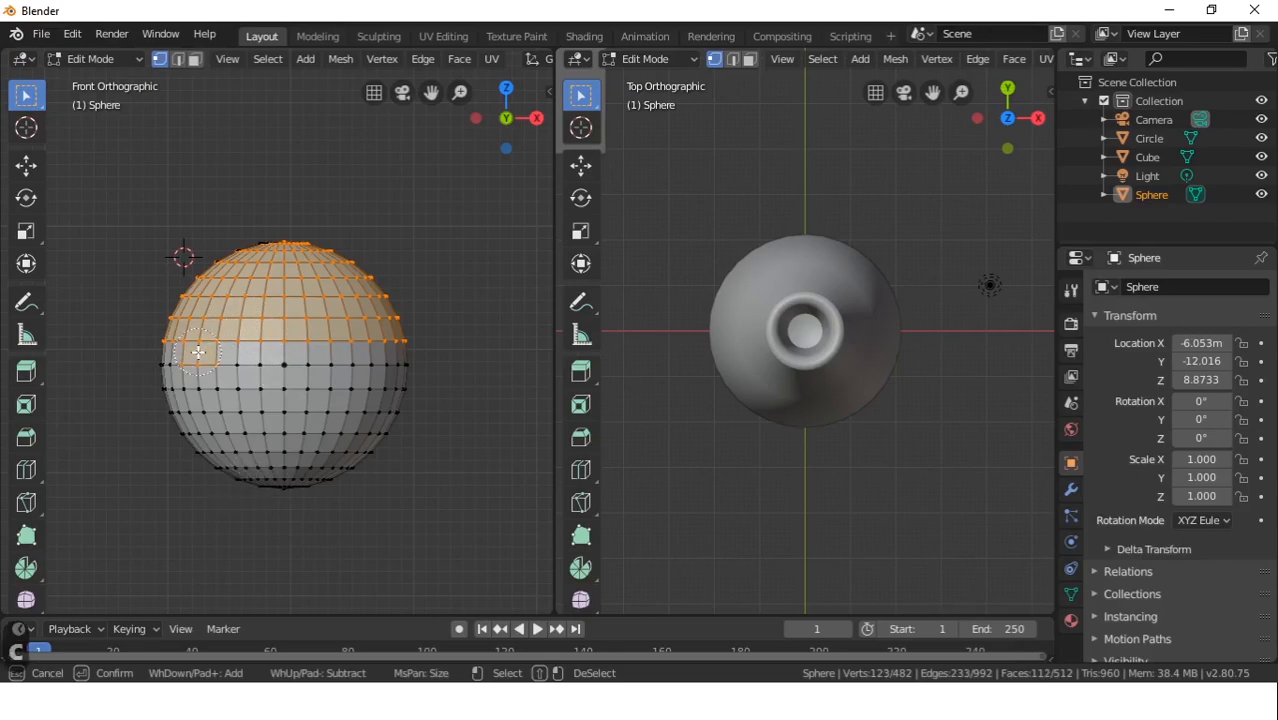
scroll(176, 313, down, 10)
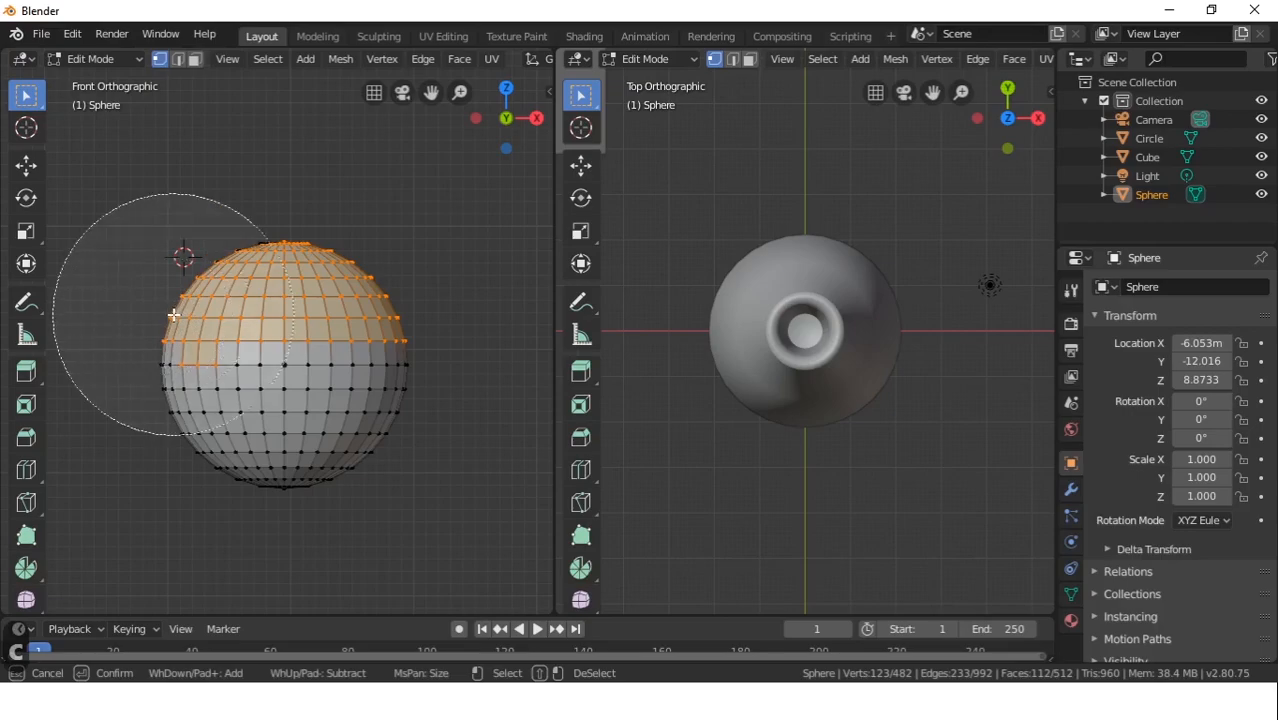
click(282, 352)
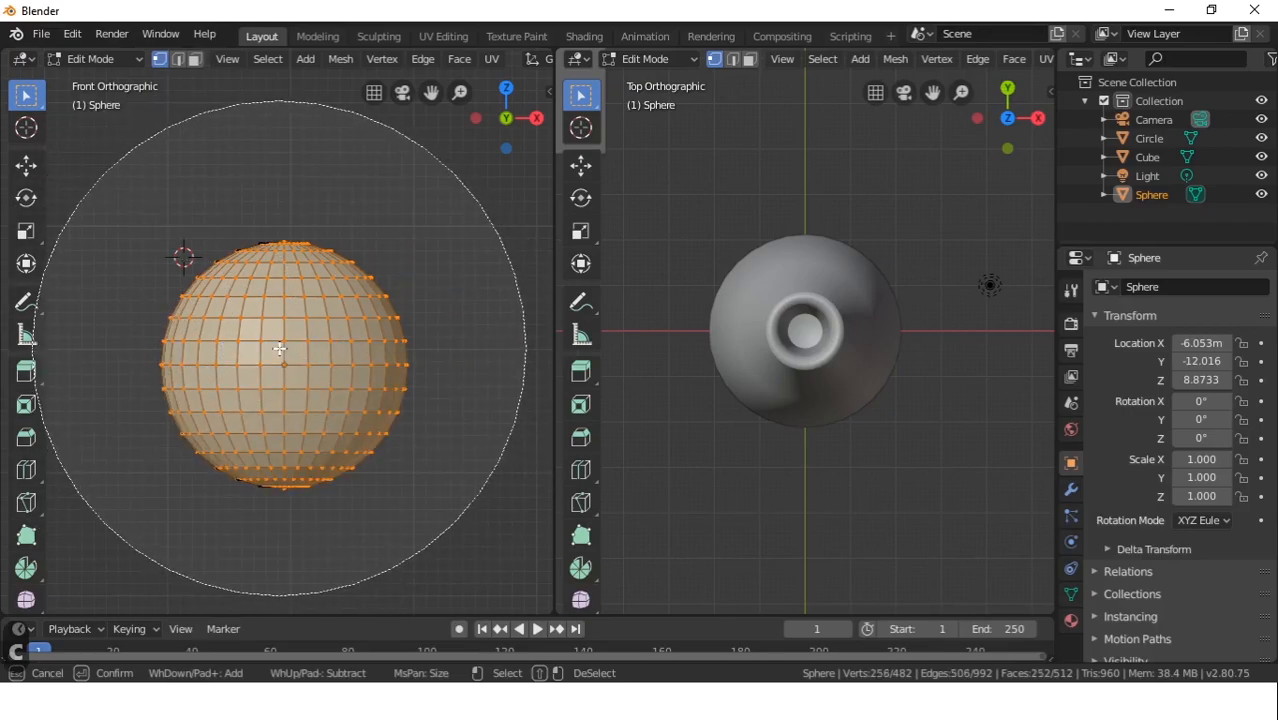
Deselect, reselect and again deselect the sphere's visible vertices using a Circle Select brush larger than the sphere
right_click(279, 349)
key(c)
middle_click(279, 349)
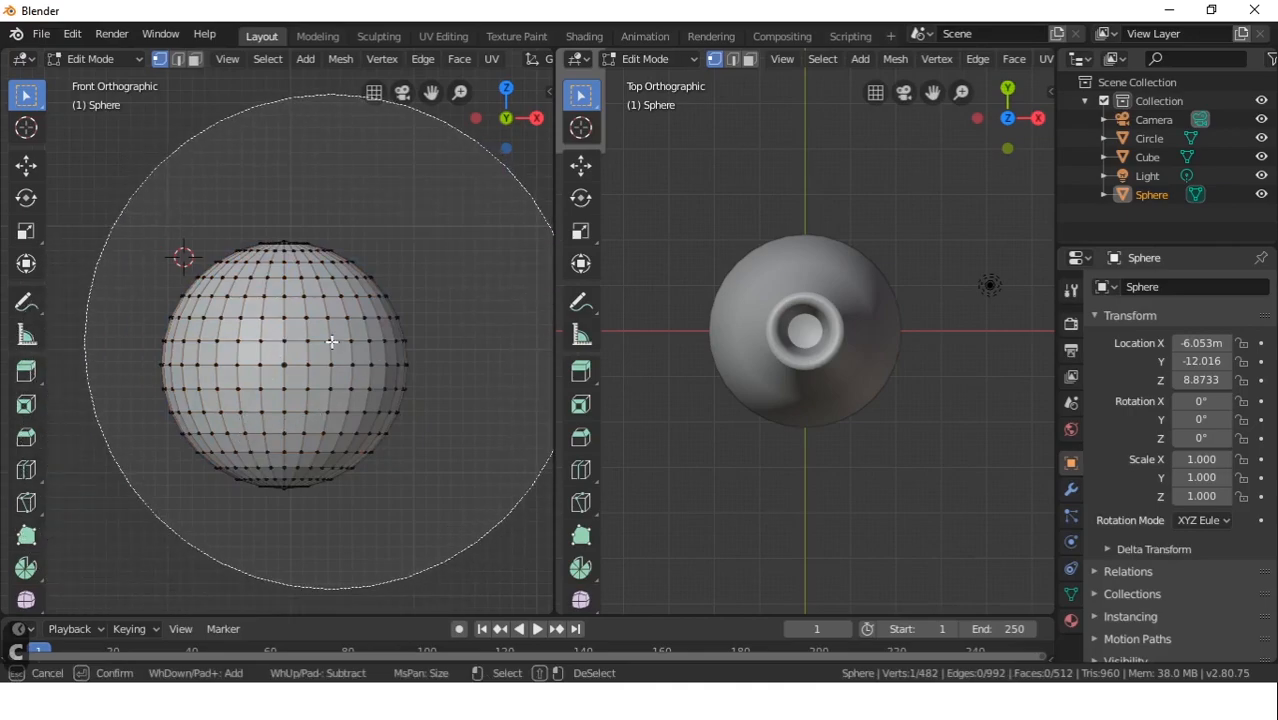
click(296, 314)
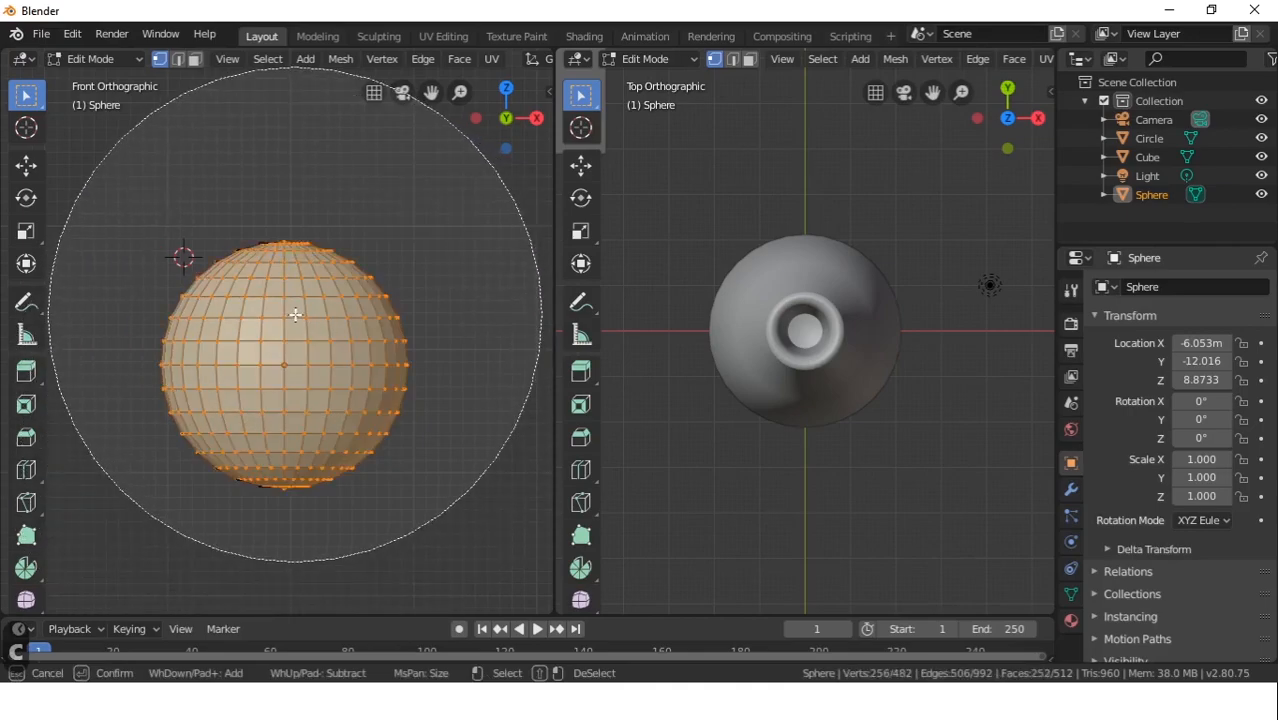
middle_click(289, 322)
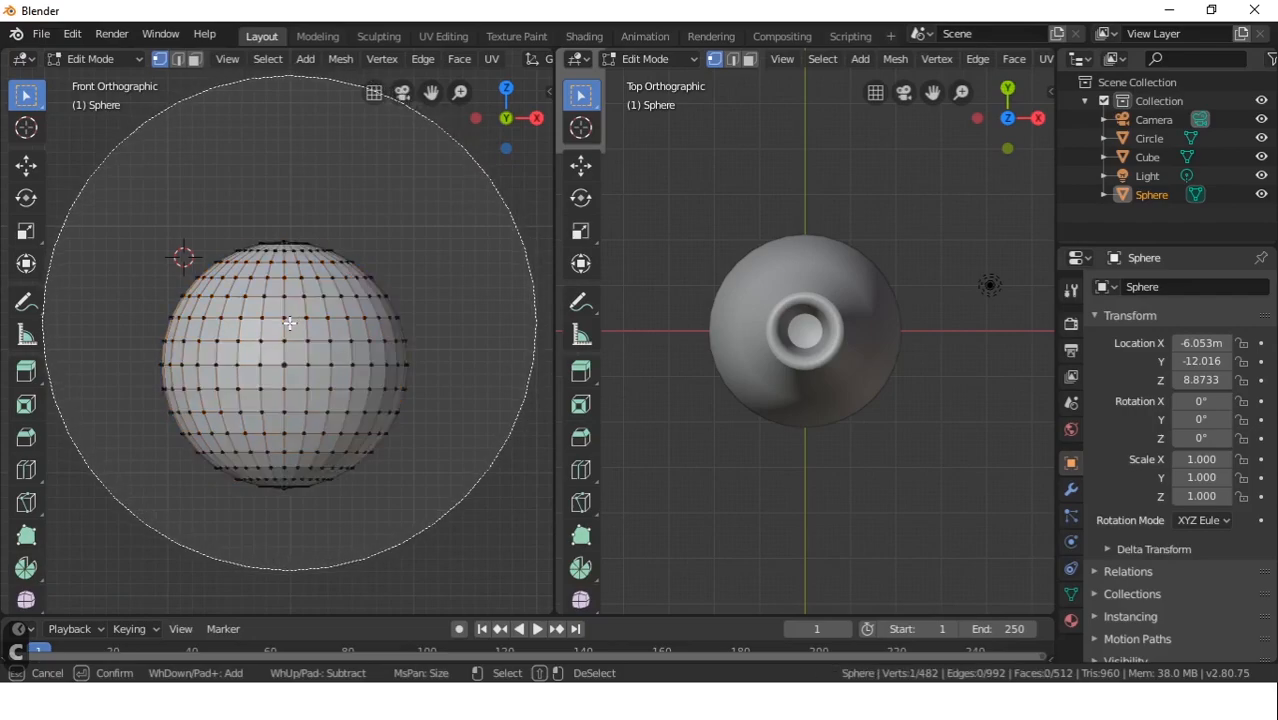
right_click(226, 212)
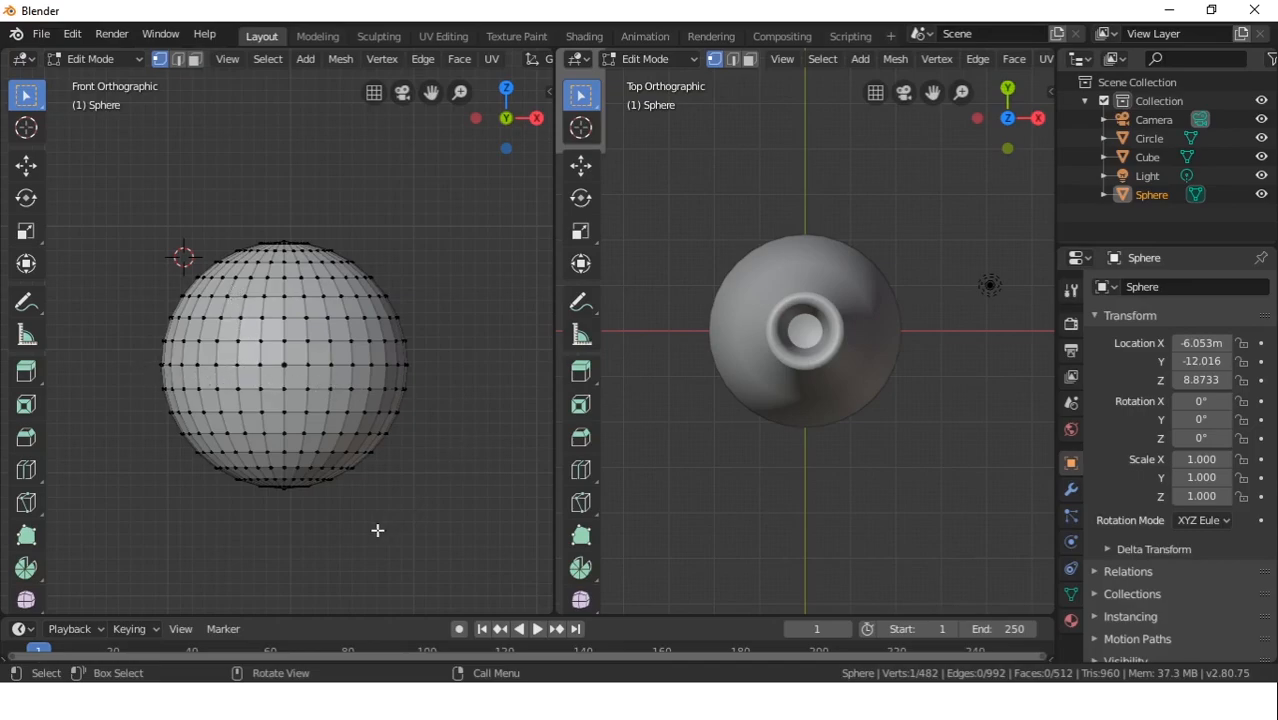
Shrink the Circle Select brush and select the sphere's lower rows of vertices in the front view
key(c)
scroll(291, 479, up, 5)
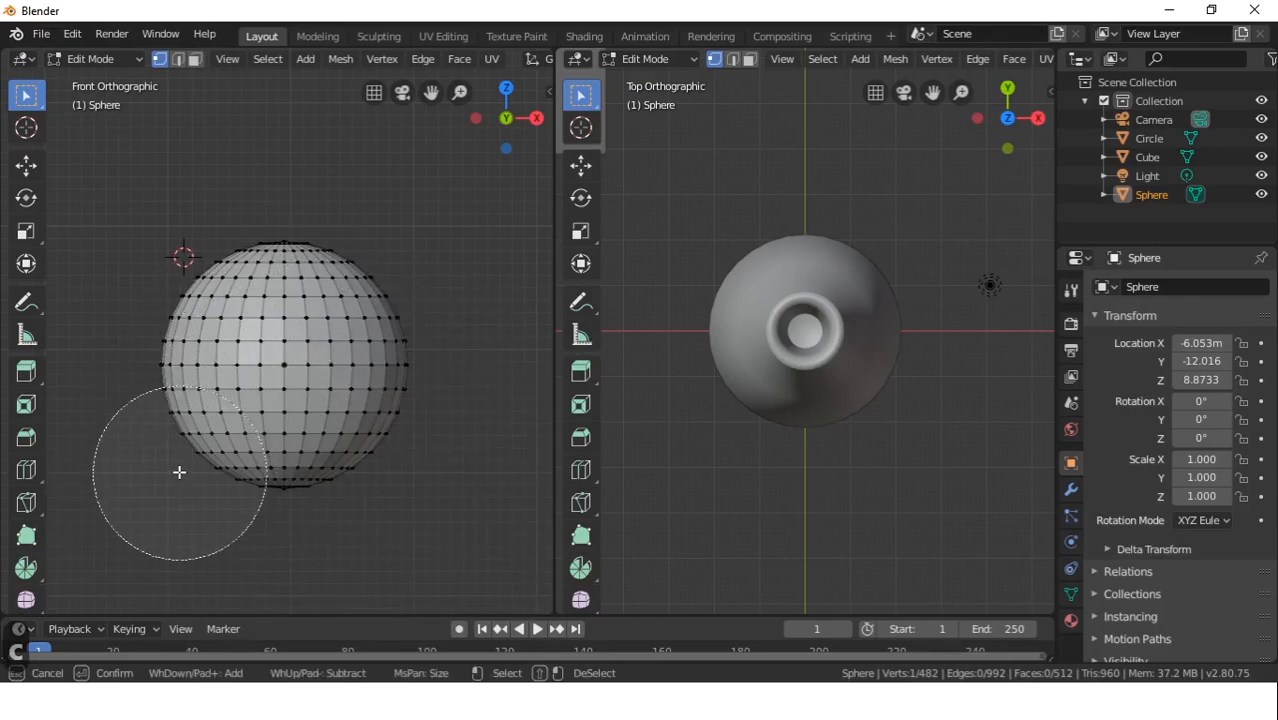
drag(171, 465, 387, 470)
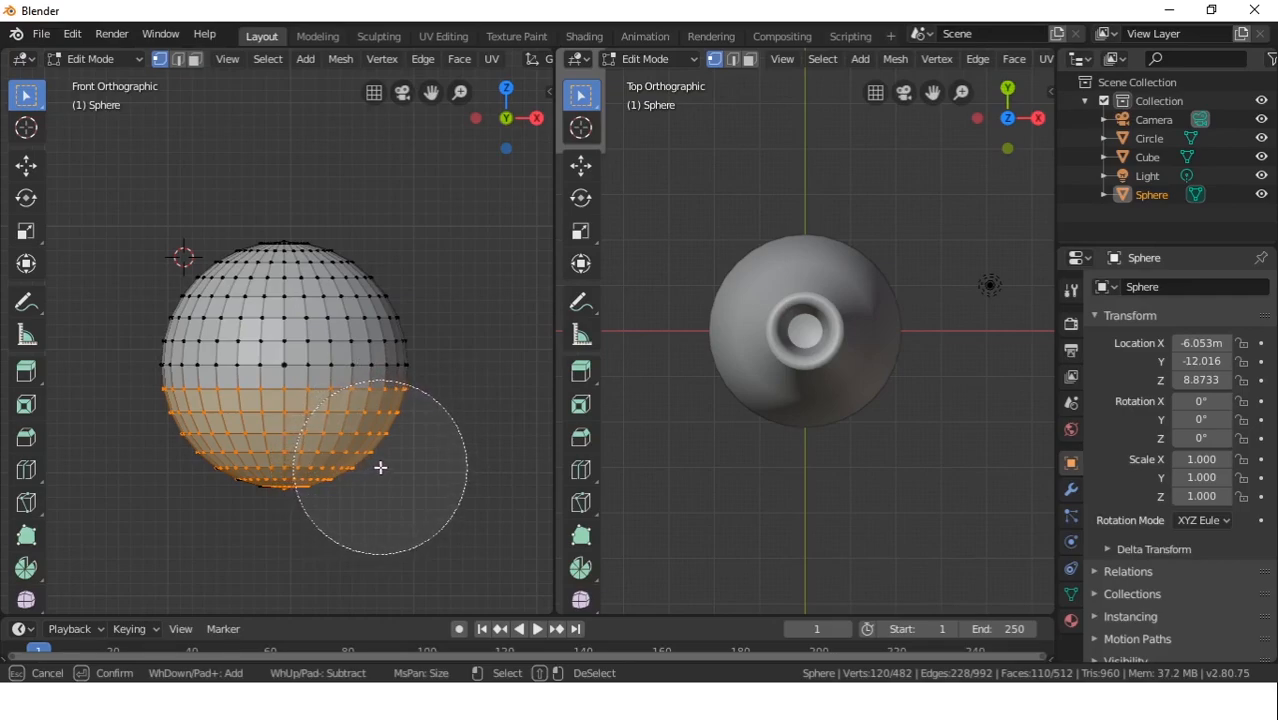
key(ctrl+1)
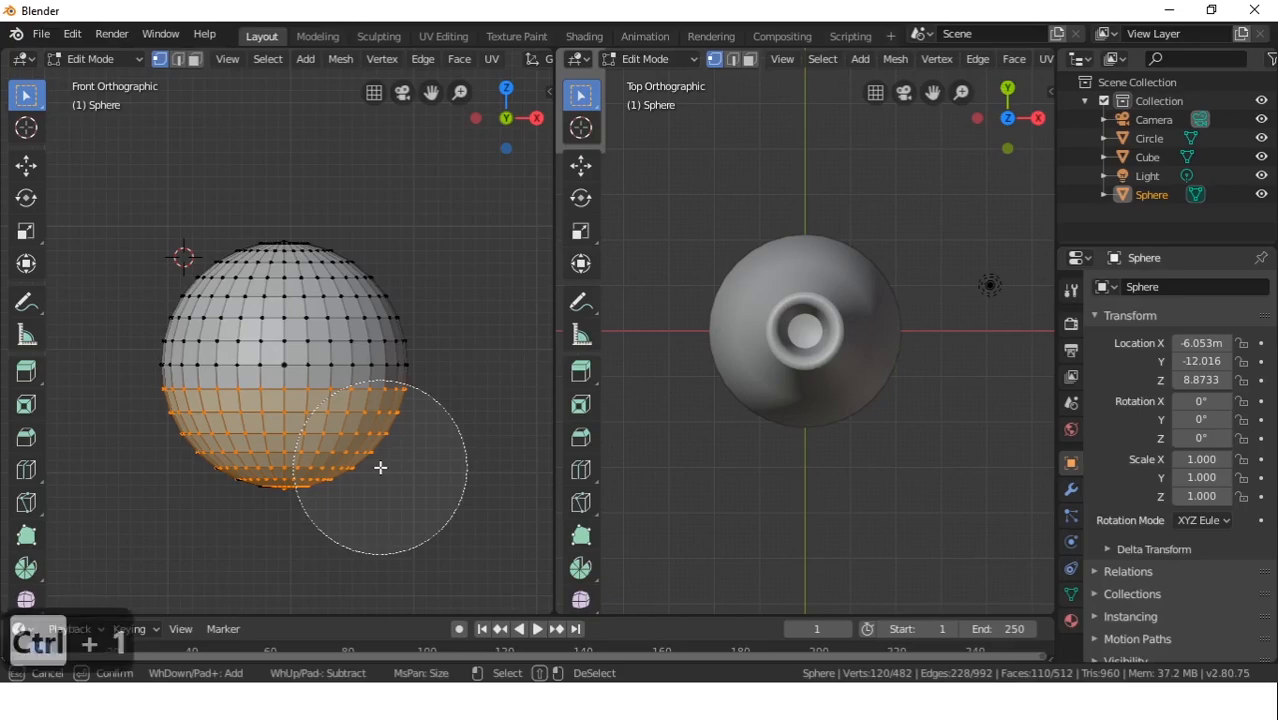
key(1)
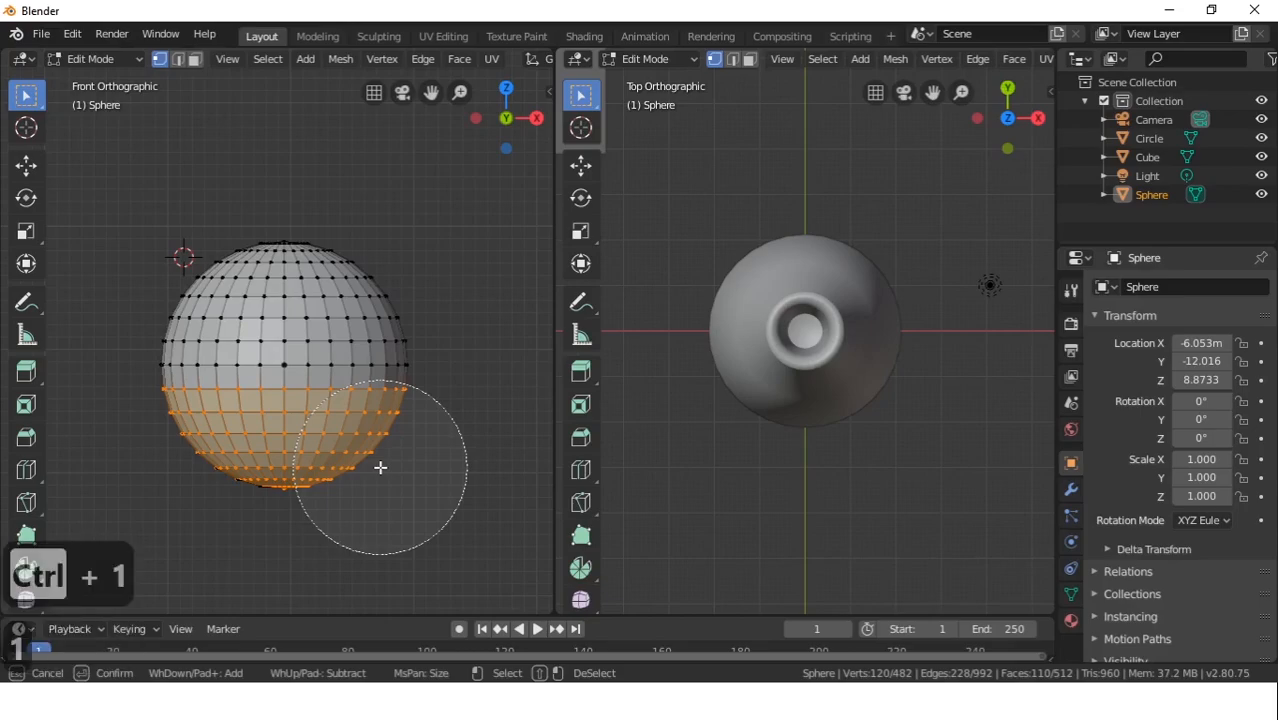
key(1)
key(ctrl+1)
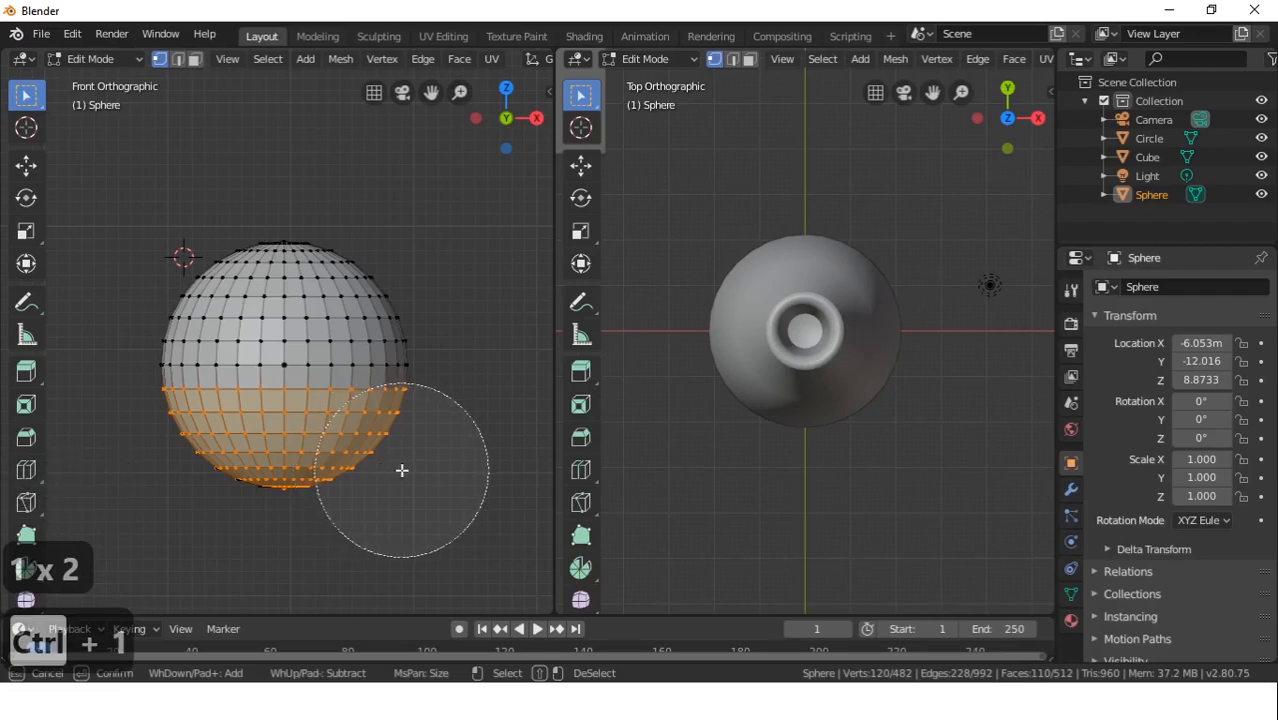
right_click(402, 471)
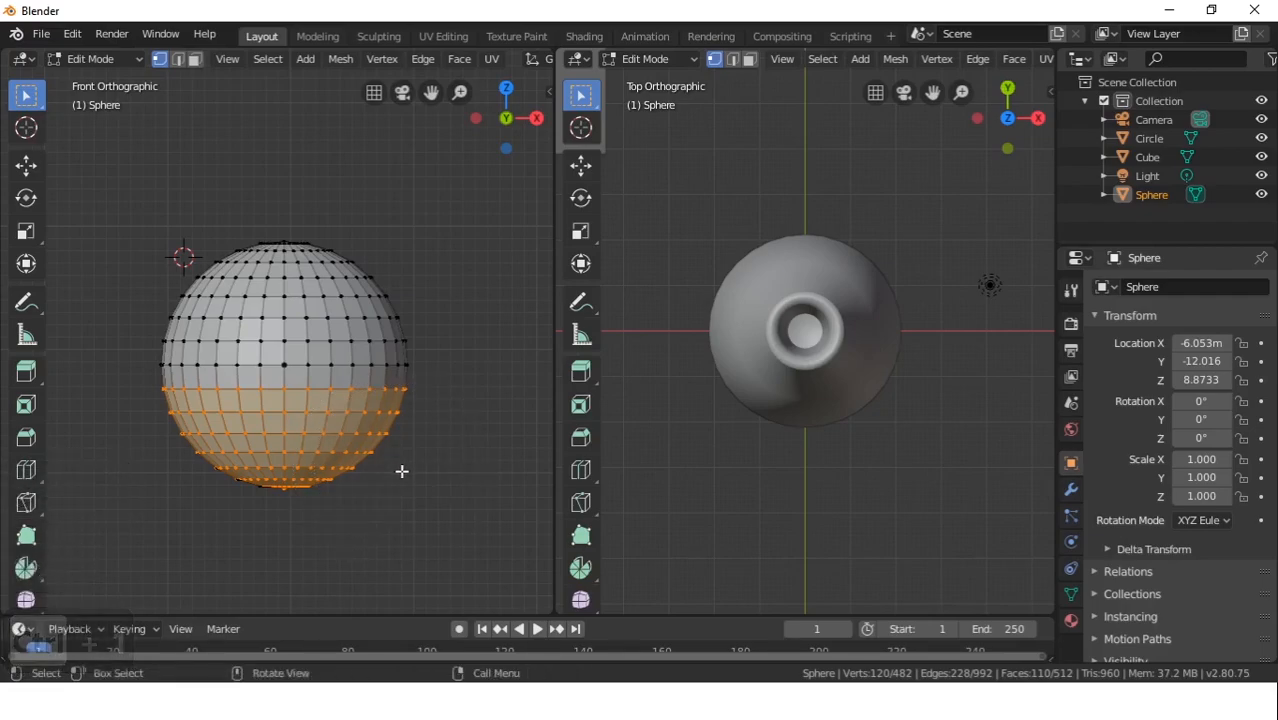
Switch to the back view and add the far side's lower rows to the selection with Circle Select
key(ctrl+KP_1)
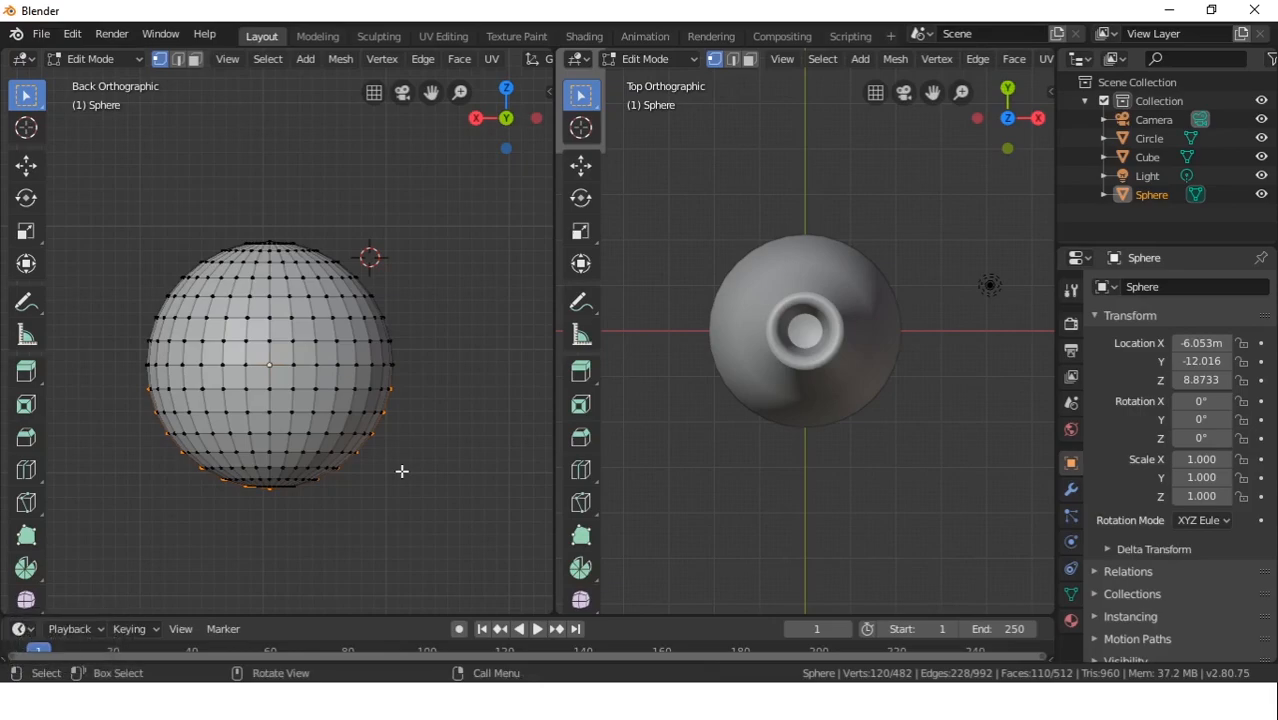
key(c)
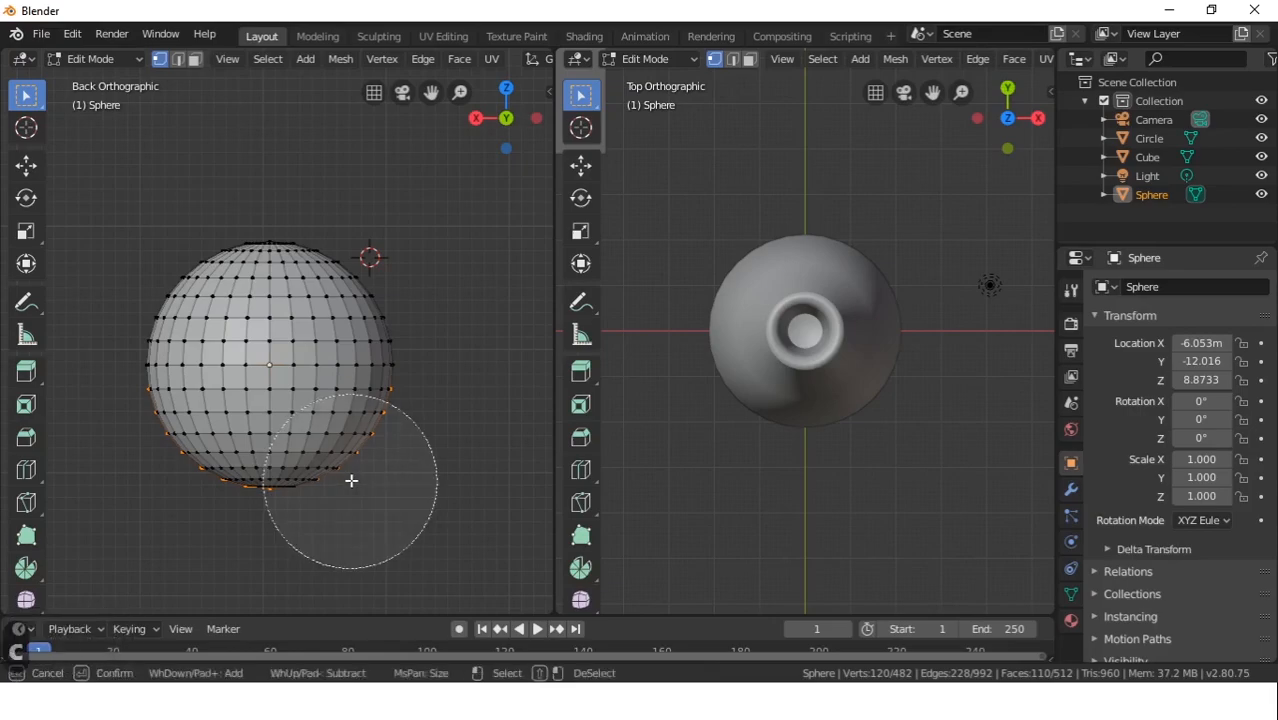
click(368, 469)
mouse_move(368, 469)
mouse_down()
mouse_move(285, 457)
mouse_move(161, 471)
mouse_up()
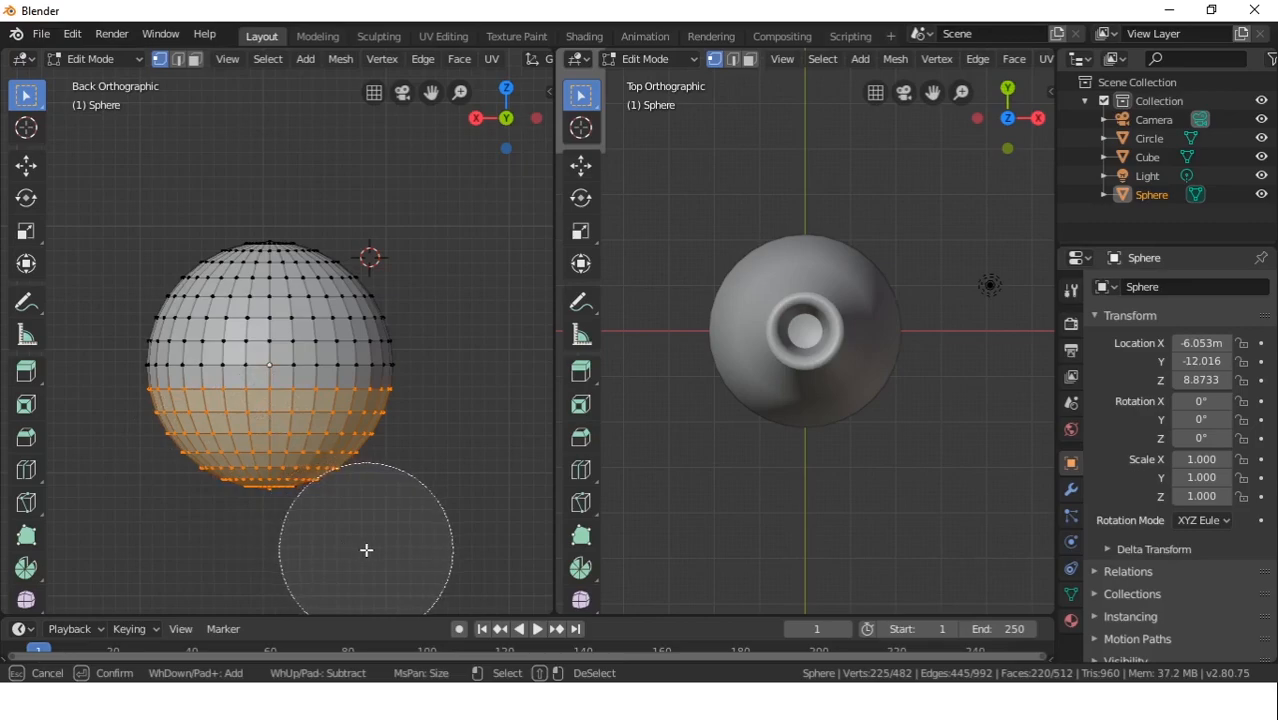
key(Escape)
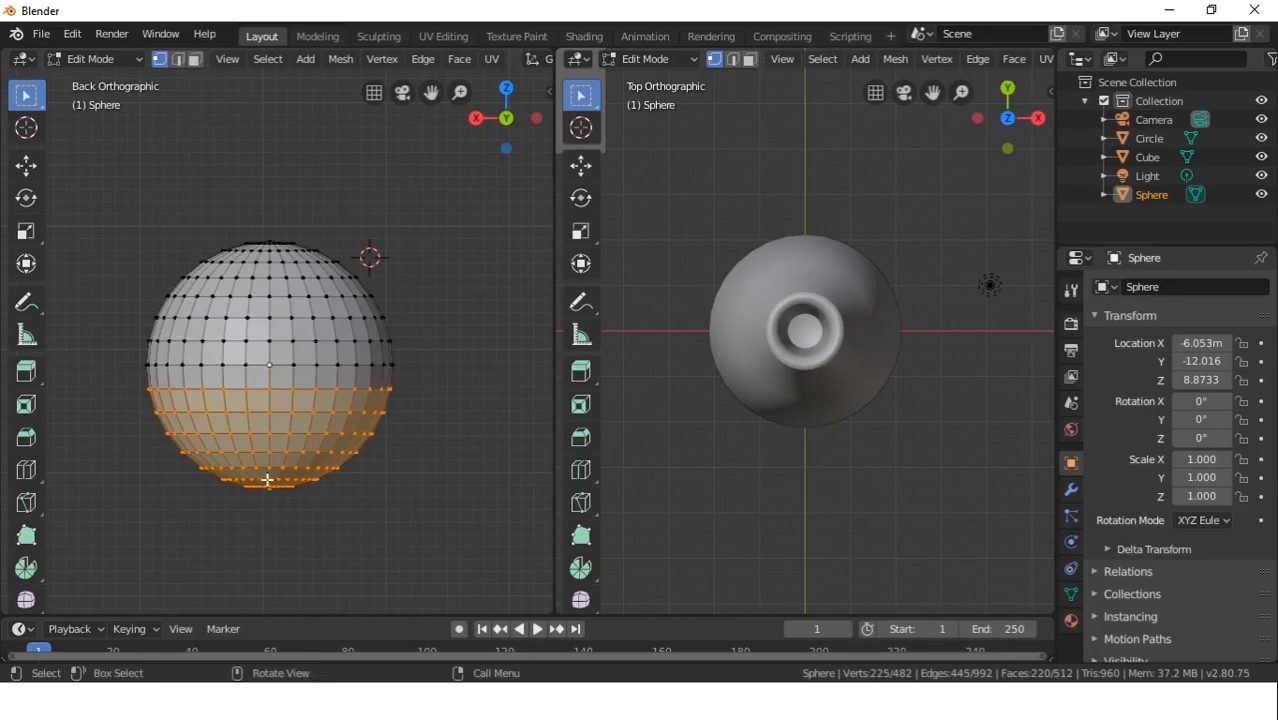
Delete the selected lower vertices of the sphere and undo the deletion
key(x)
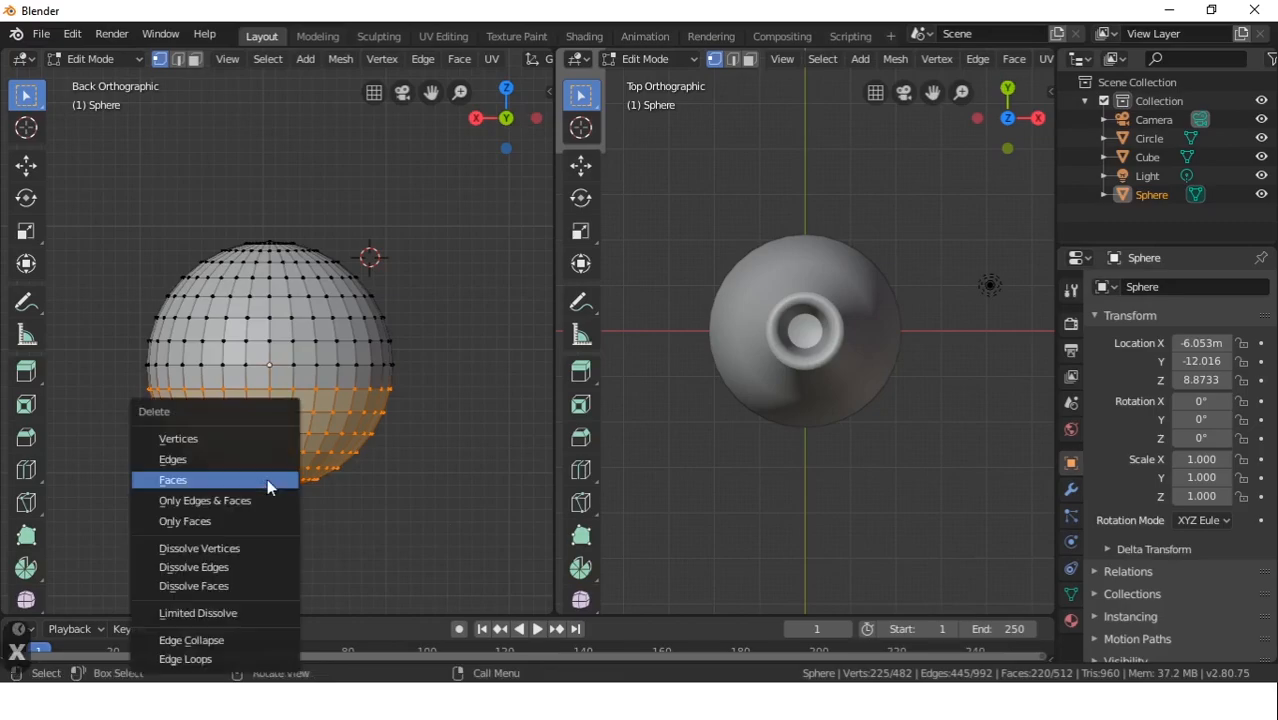
click(225, 441)
mouse_move(203, 431)
middle_down()
mouse_move(198, 409)
mouse_move(210, 429)
middle_up()
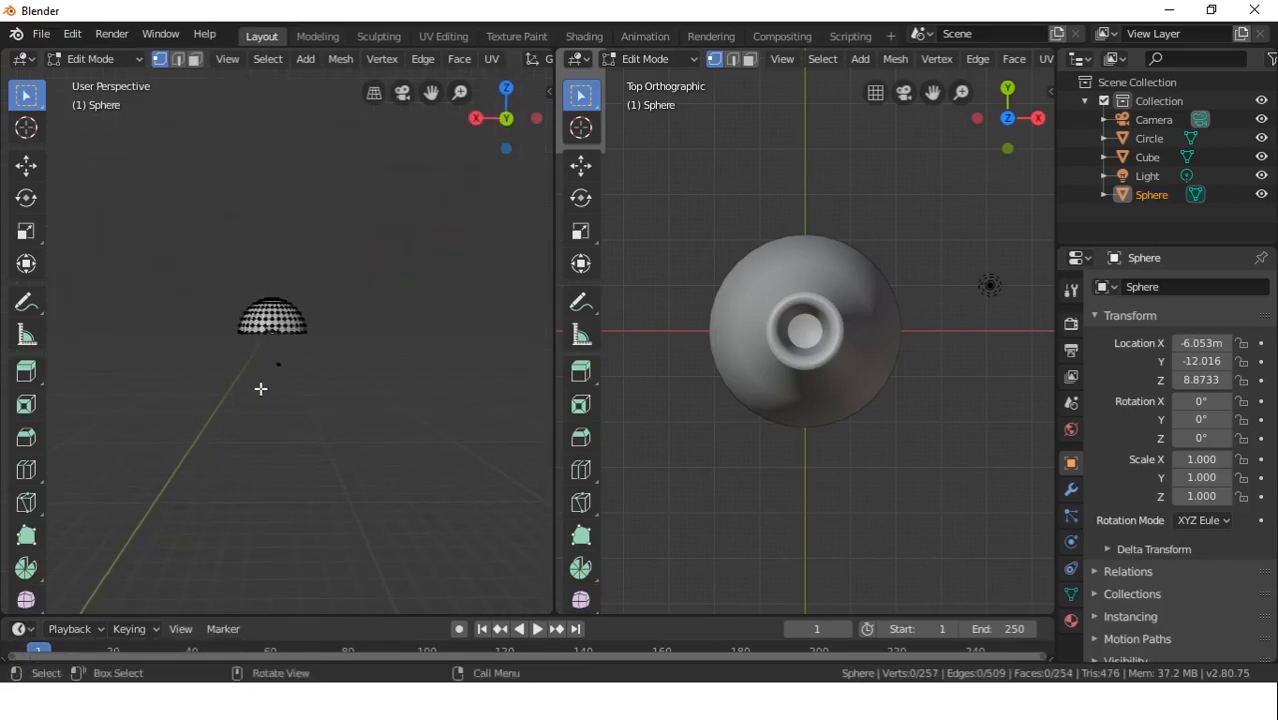
key(ctrl+z)
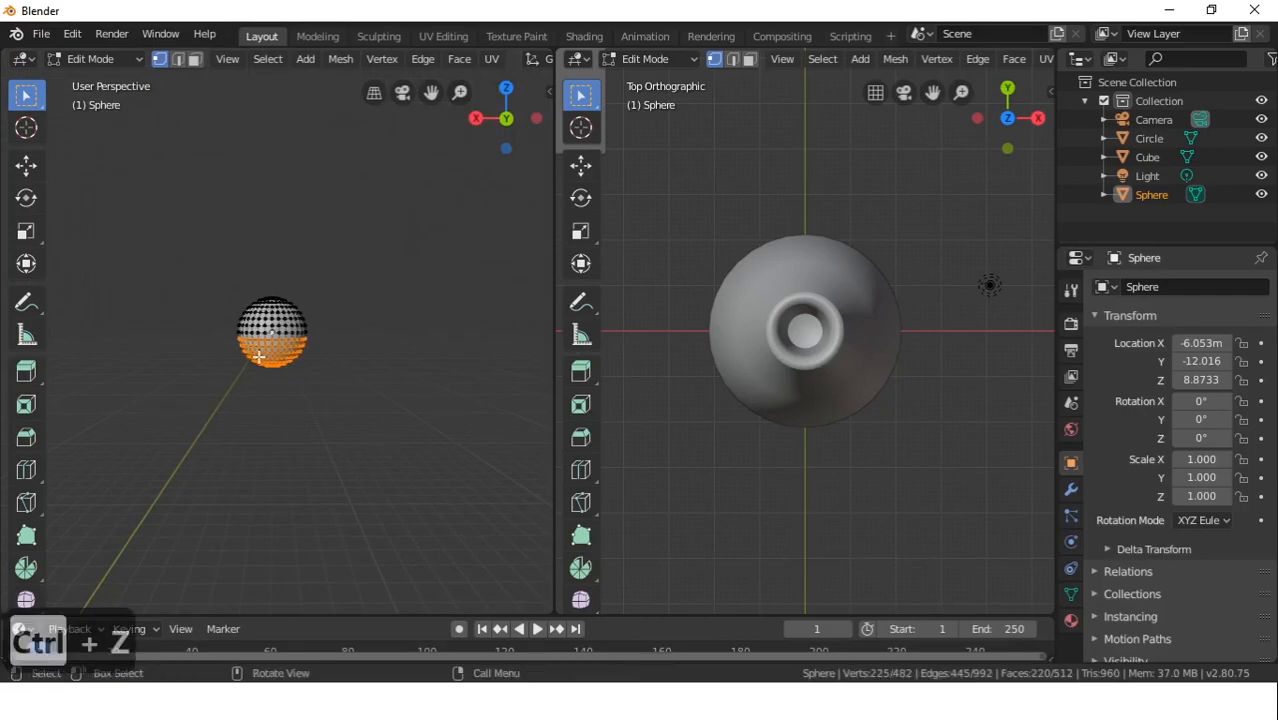
Examine the sphere's selected lower half from the front and from rotated viewing angles
key(KP_1)
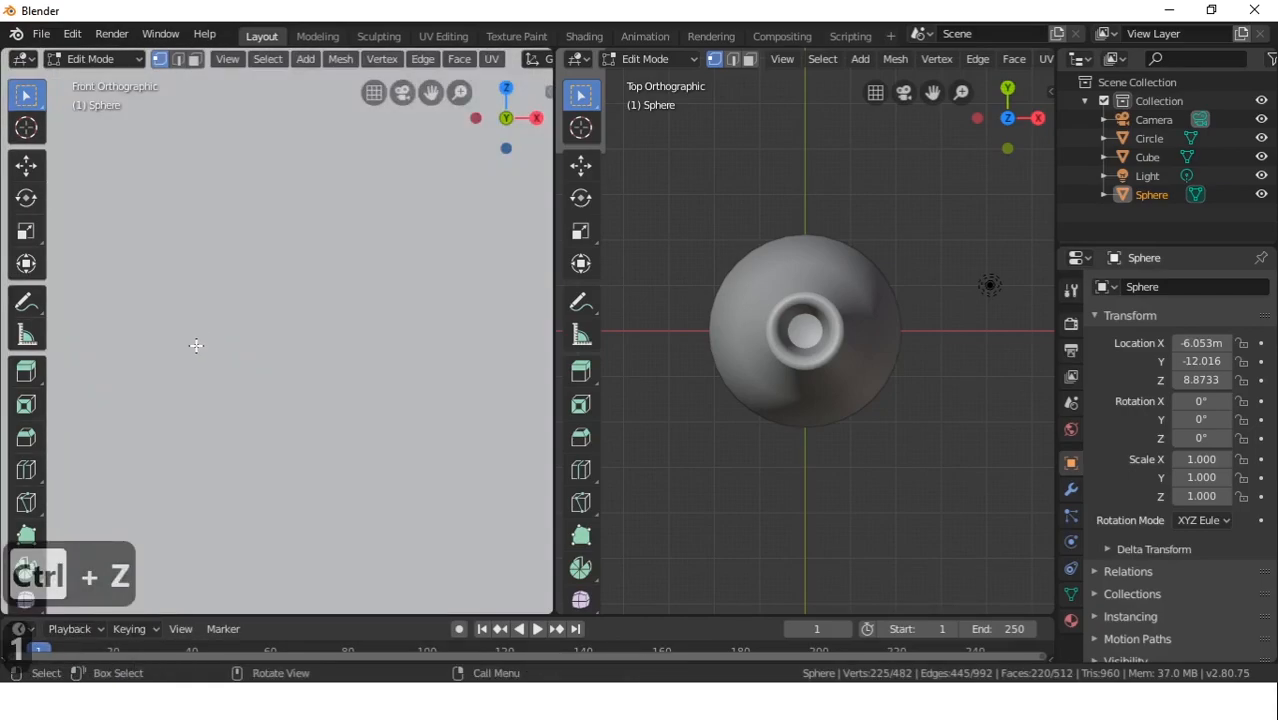
scroll(196, 345, down, 8)
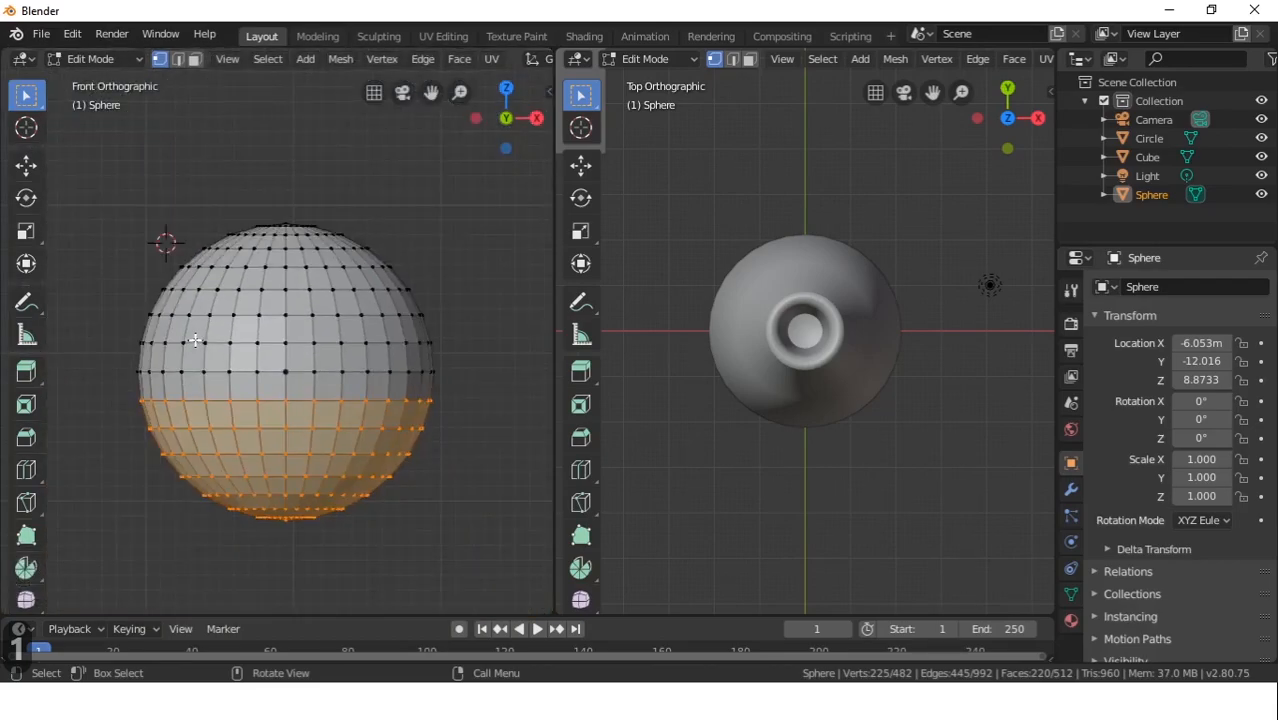
scroll(196, 341, up, 1)
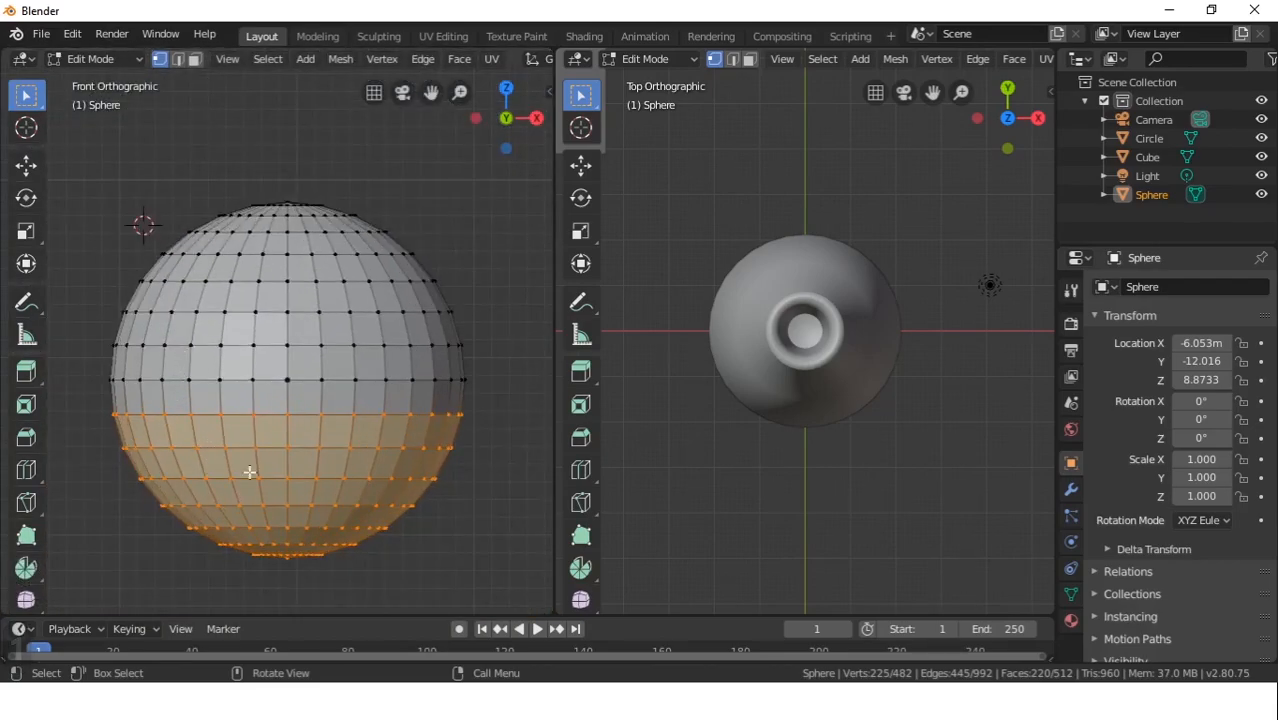
middle_drag(316, 491, 471, 411)
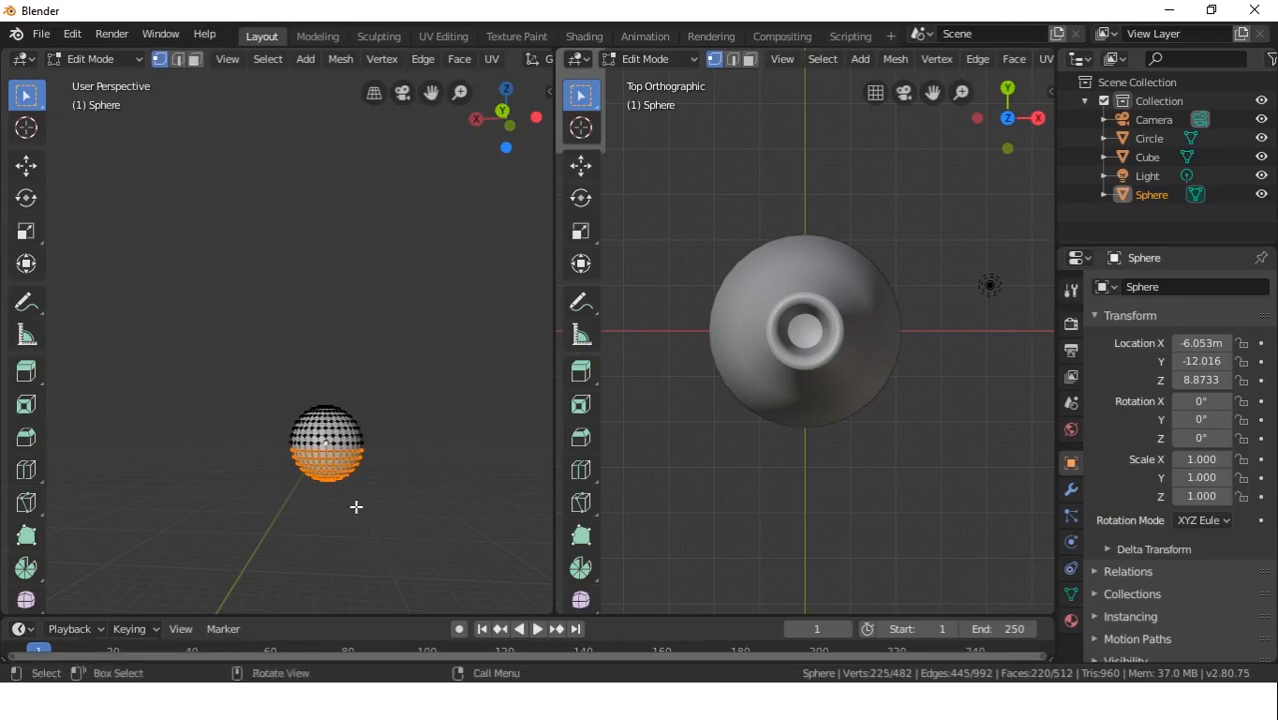
key(KP_6)
key(KP_4)
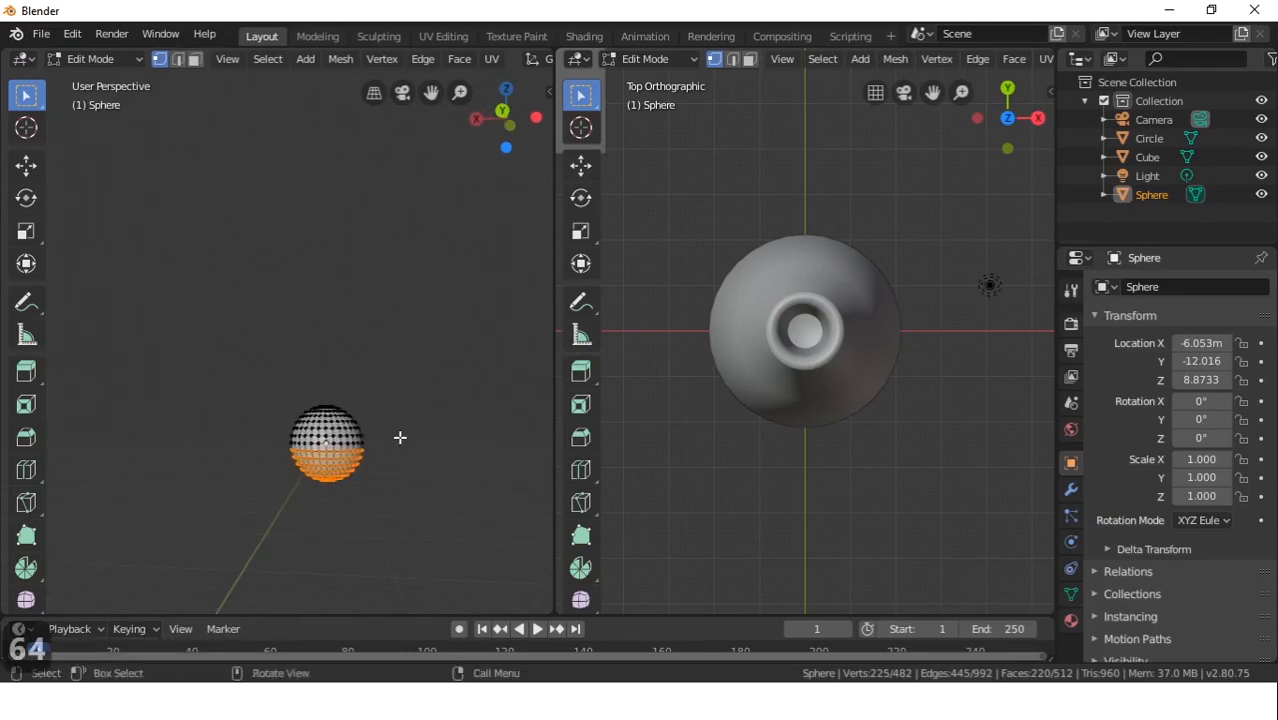
key(KP_4)
key(KP_4)
key(KP_6)
key(KP_6)
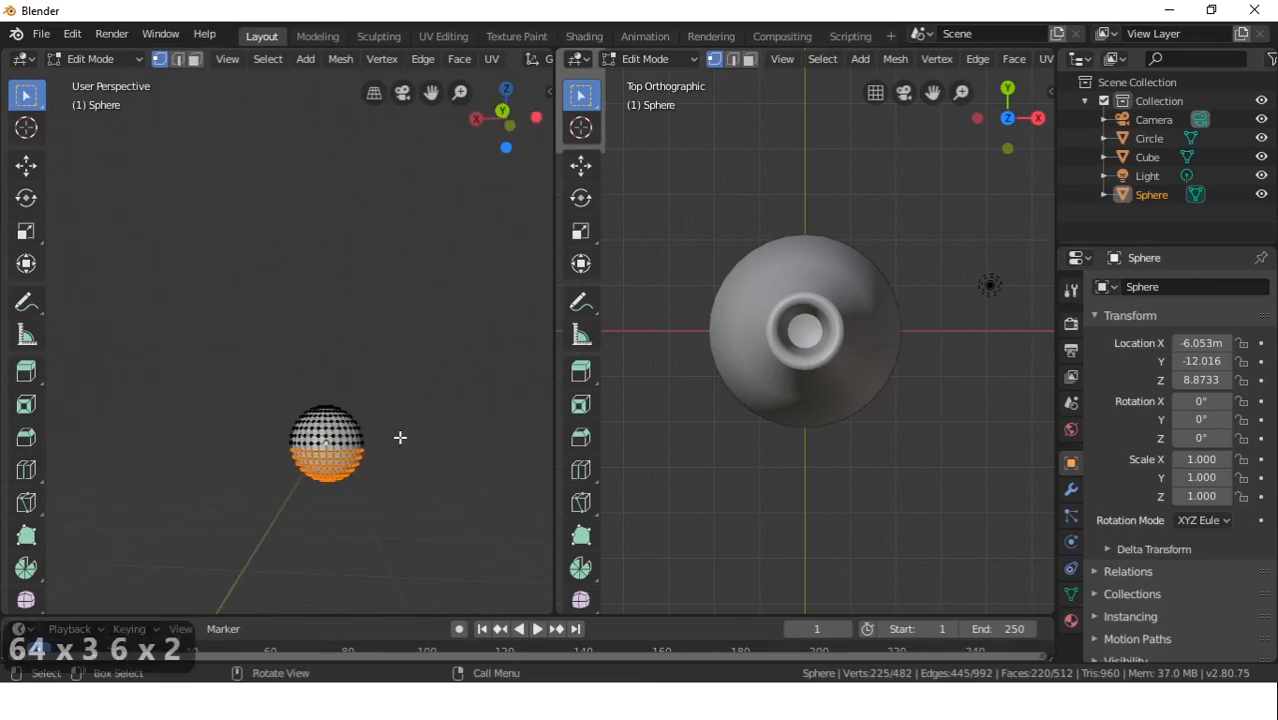
key(KP_6)
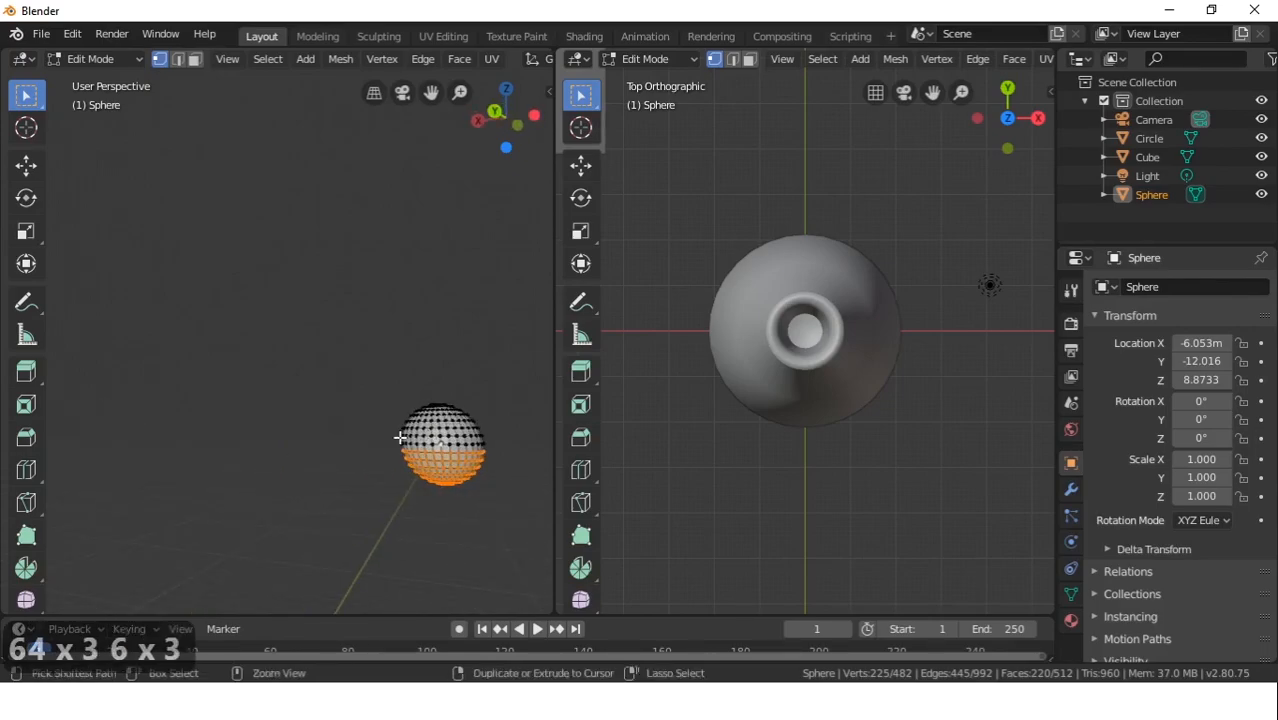
key(ctrl+KP_4)
key(ctrl+KP_6)
key(ctrl+KP_6)
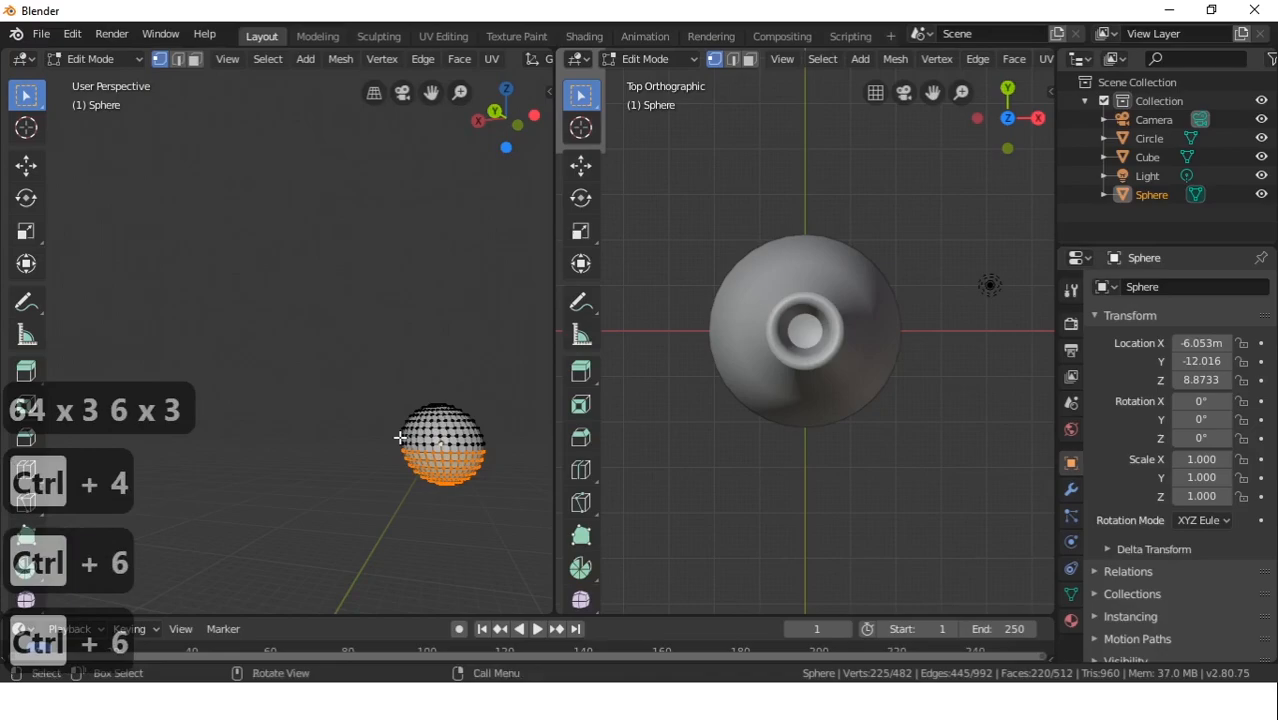
Clear the lower-half selection and reselect the sphere's lower rows in the front view with Circle Select
click(438, 438)
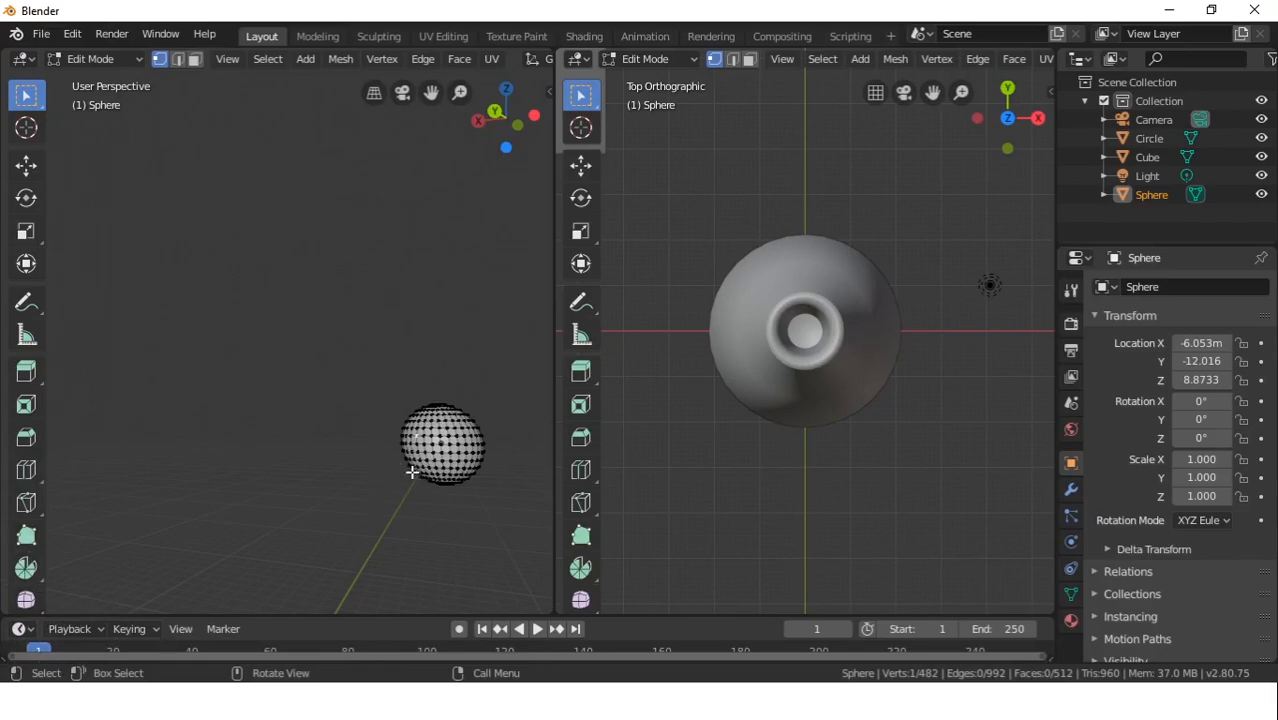
key(KP_1)
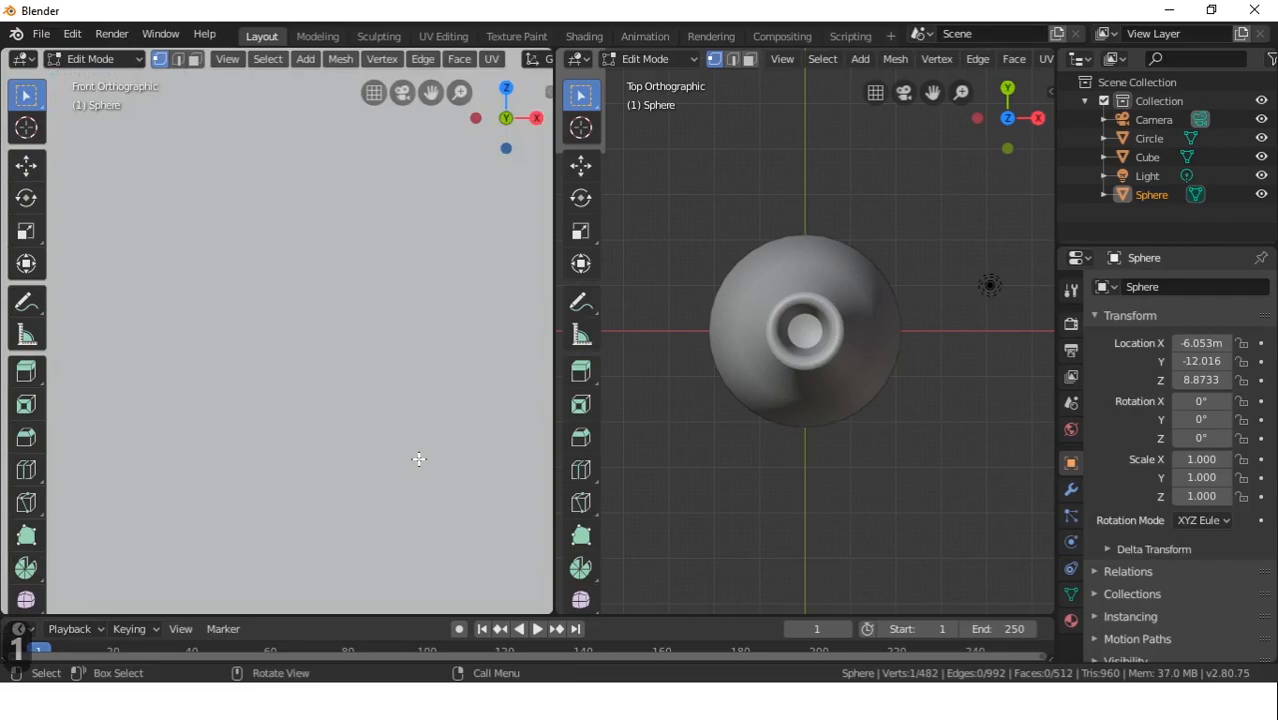
scroll(386, 441, down, 8)
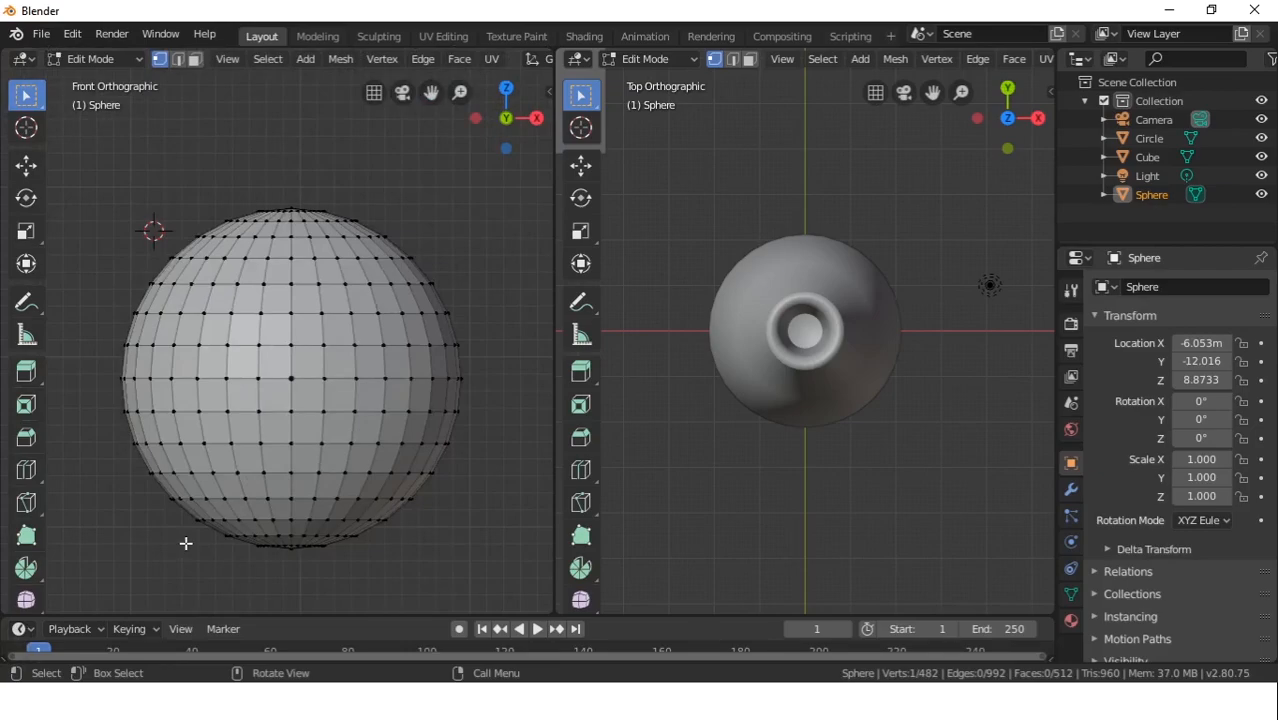
key(c)
mouse_move(157, 490)
mouse_down()
mouse_move(351, 513)
mouse_move(408, 479)
mouse_move(245, 490)
mouse_move(171, 472)
mouse_up()
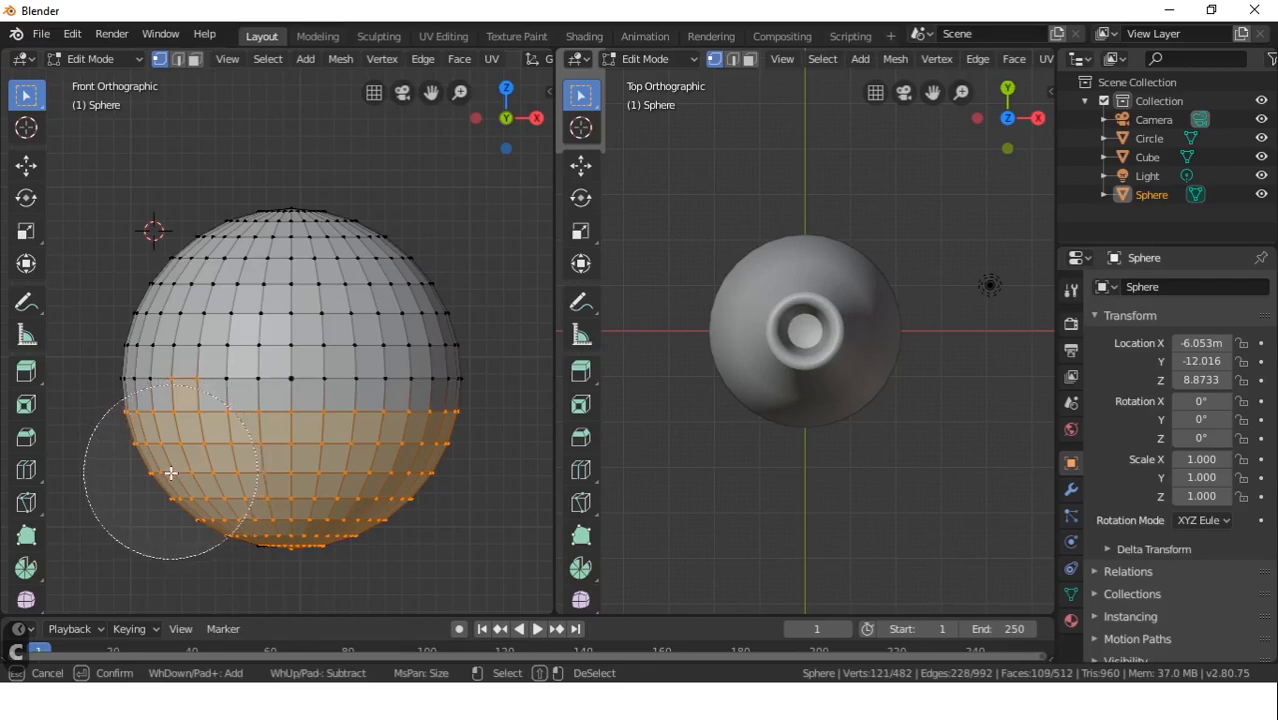
scroll(201, 388, up, 5)
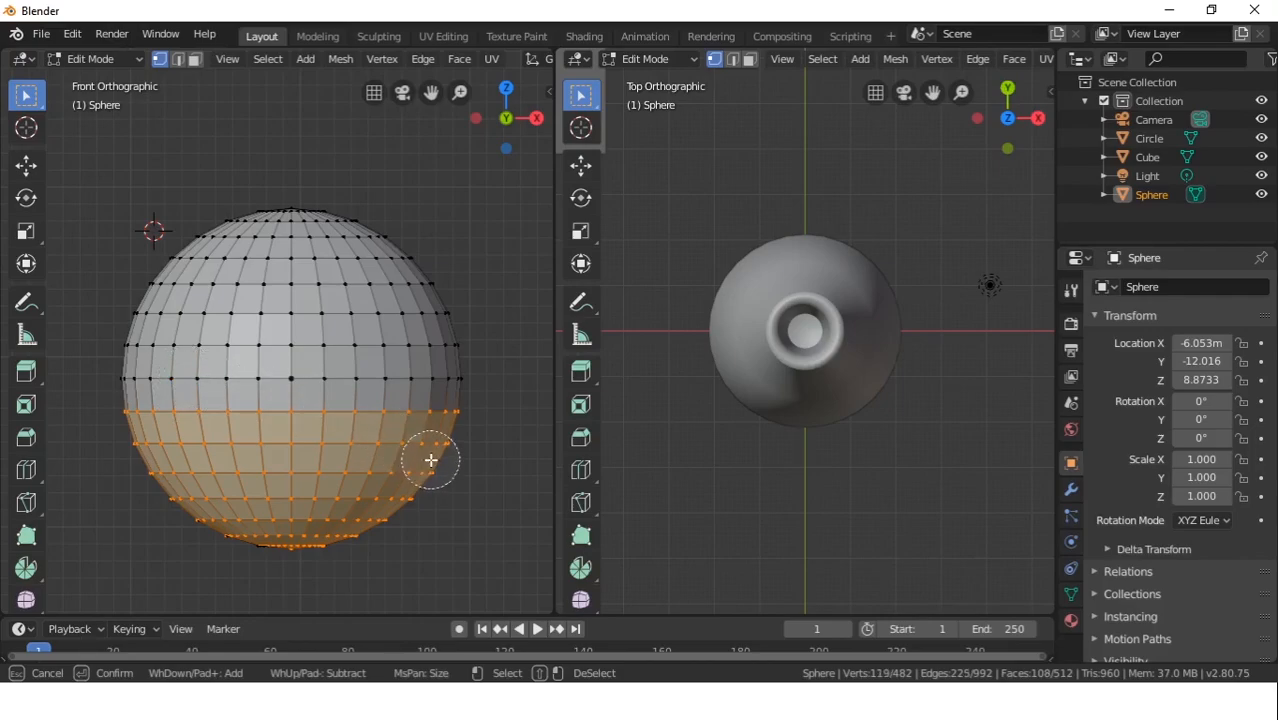
key(ctrl+1)
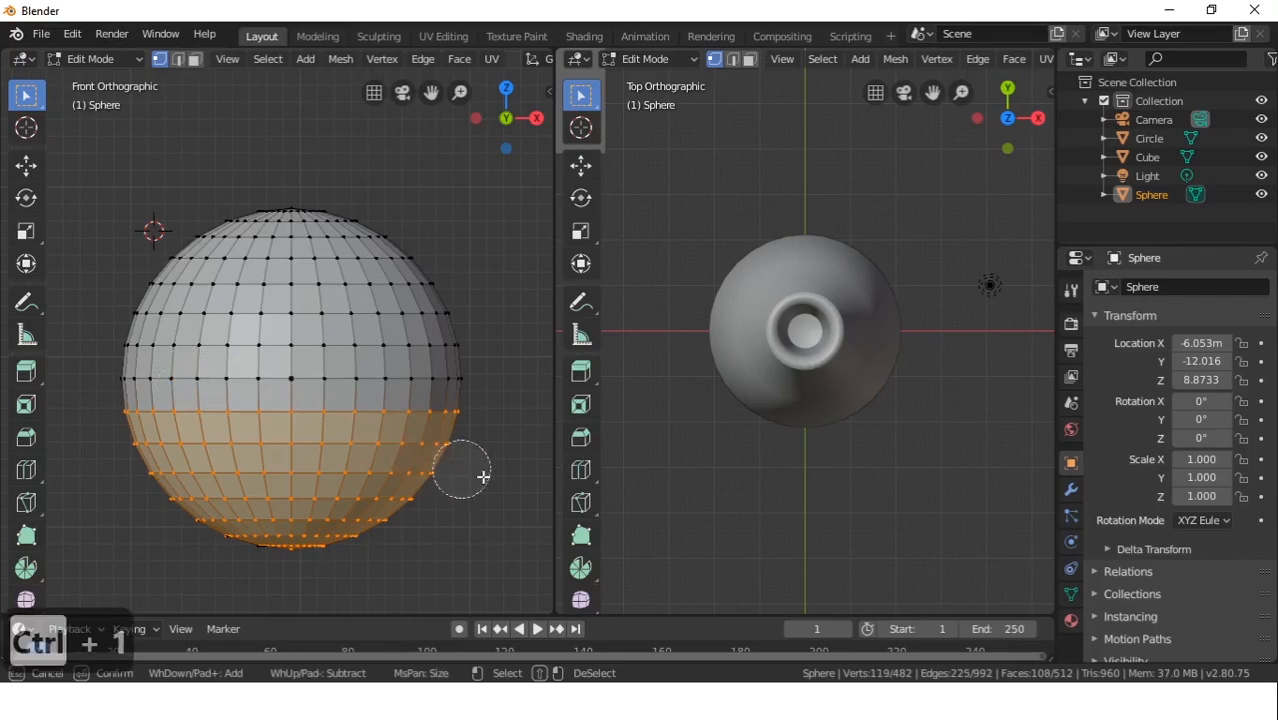
right_click(486, 480)
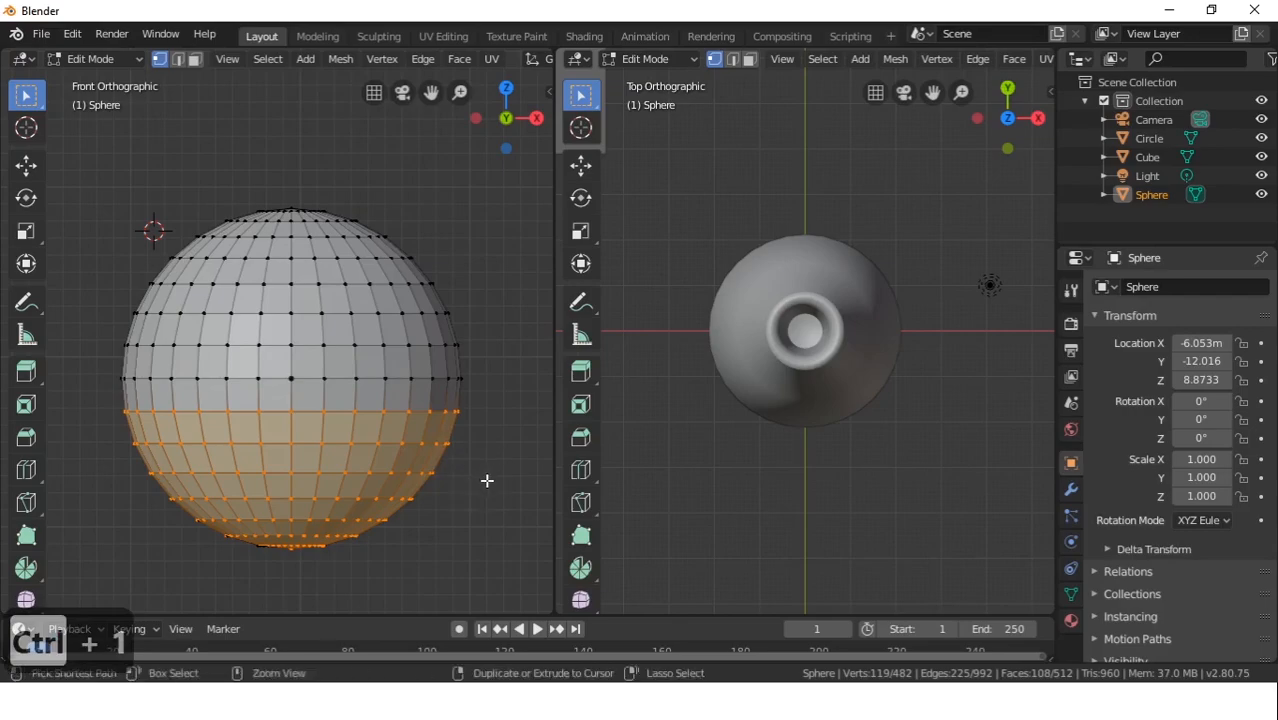
Switch to the back view and add the sphere's lower rows there to the selection with Box Select
key(ctrl+KP_1)
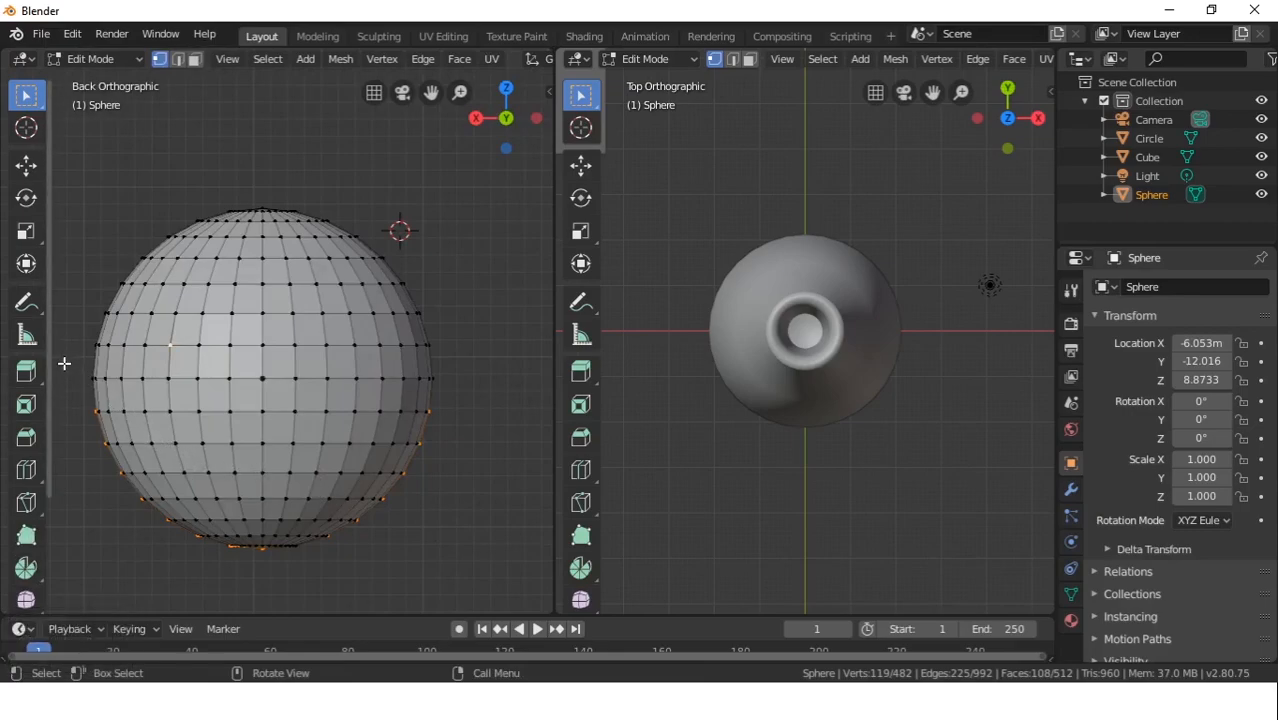
key(b)
drag(79, 400, 466, 565)
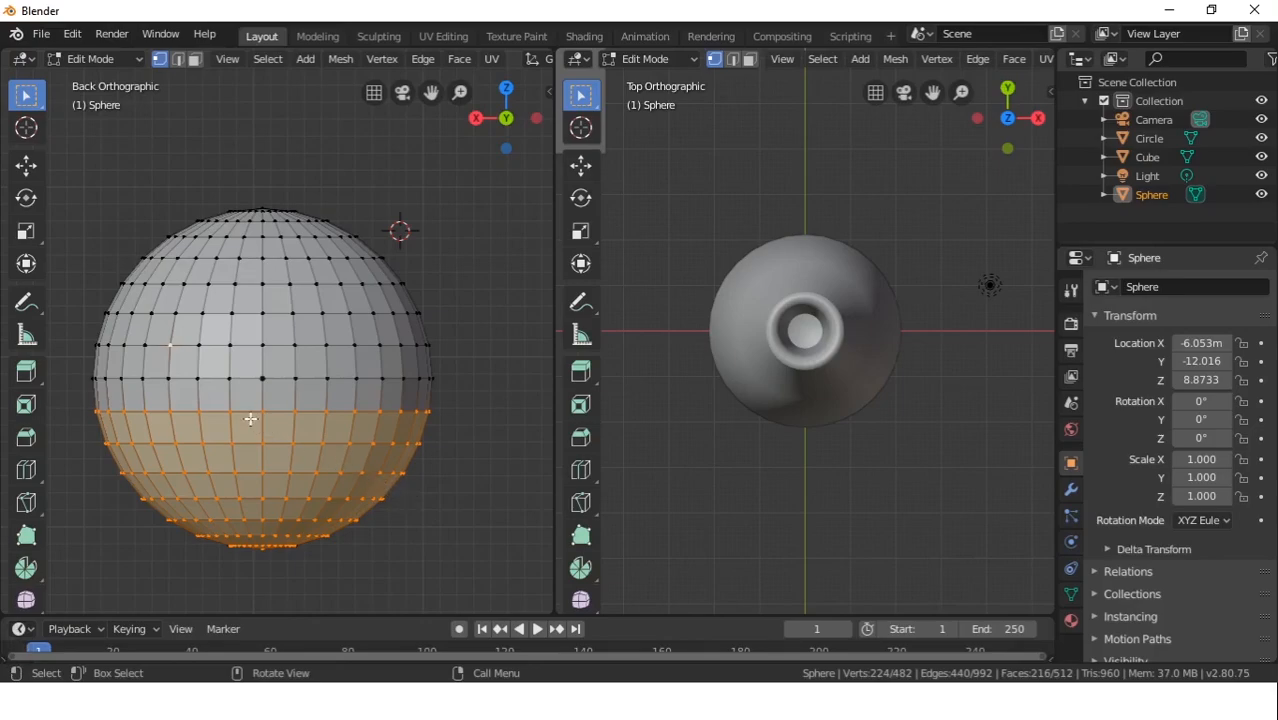
Extrude the selected vertices to the cursor at the stray selected vertex above the equator
ctrl+right_click(169, 346)
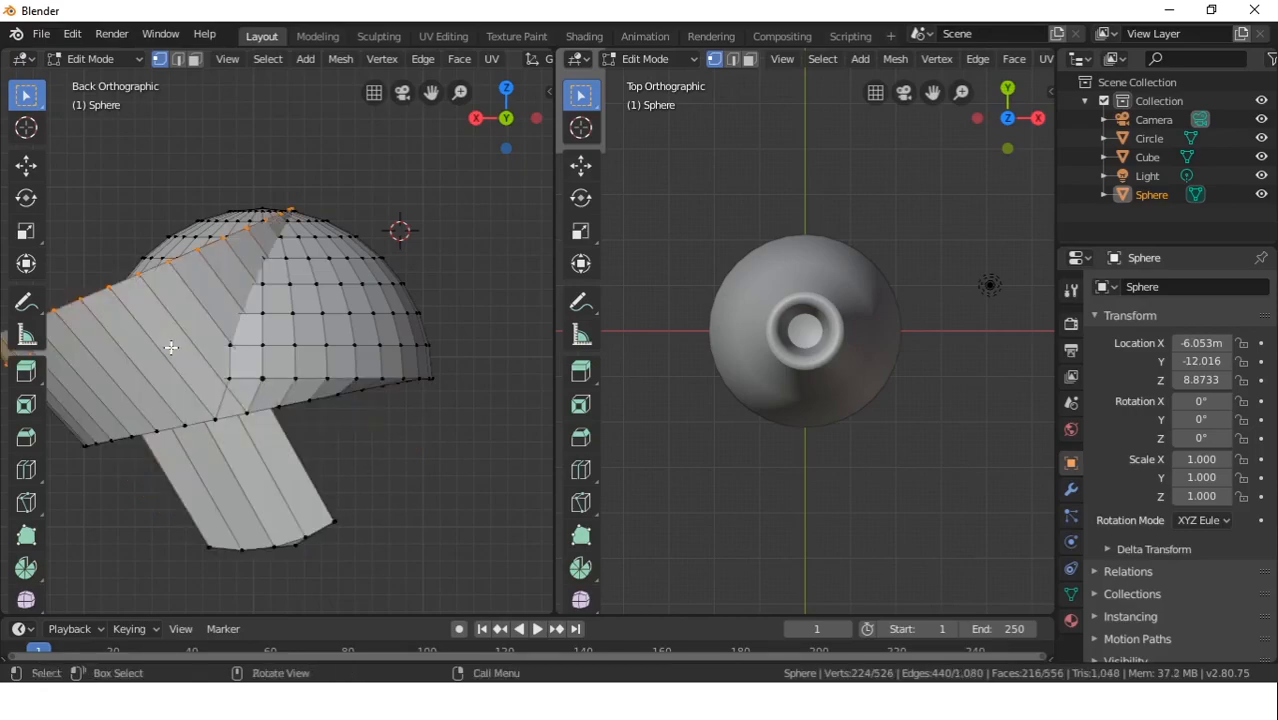
Undo the extrusion of the selected lower rows, including a second extrusion tried on the sphere
key(ctrl+z)
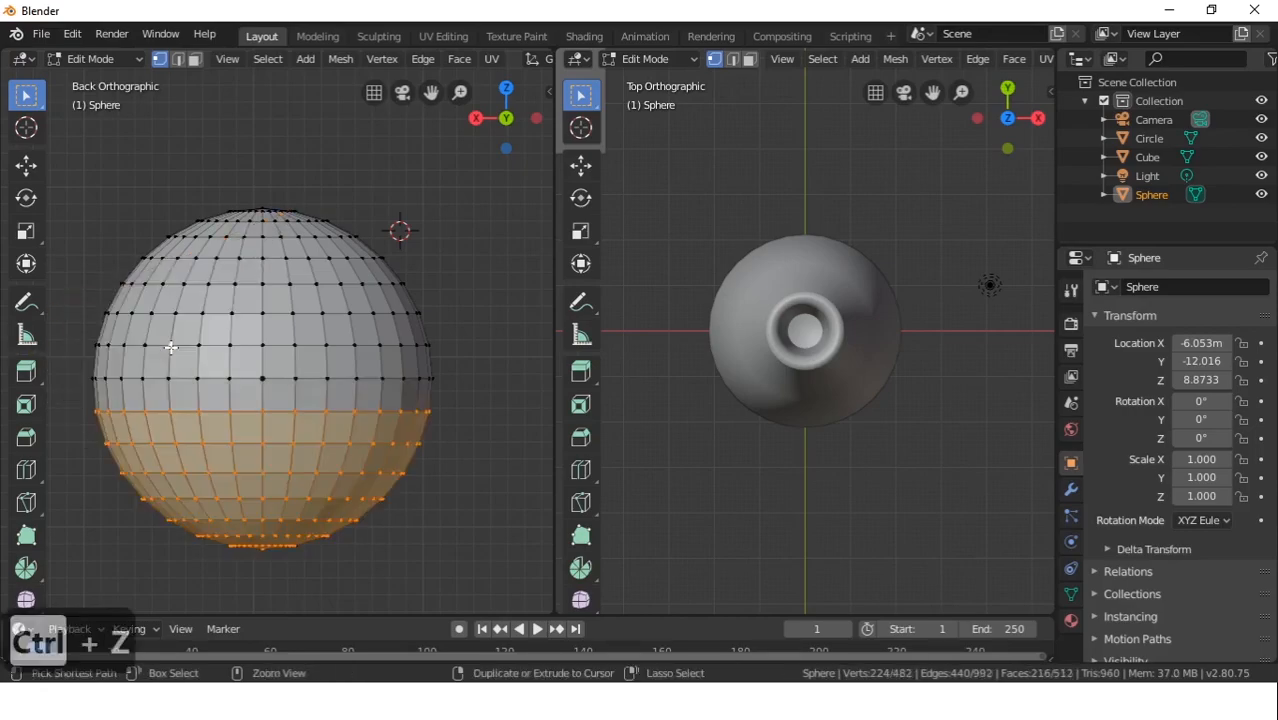
ctrl+right_click(201, 410)
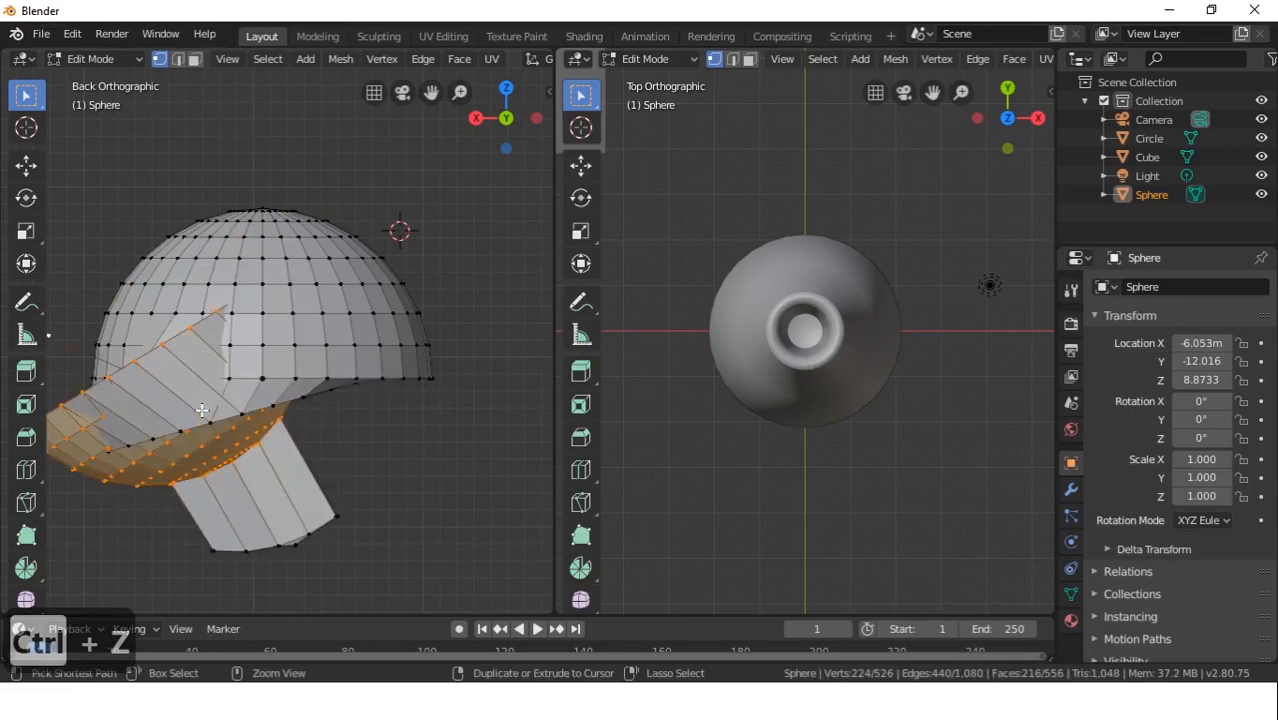
key(ctrl+z)
Delete the selected vertices of the sphere's lower half from the front view
scroll(197, 385, down, 6)
middle_drag(197, 385, 160, 342)
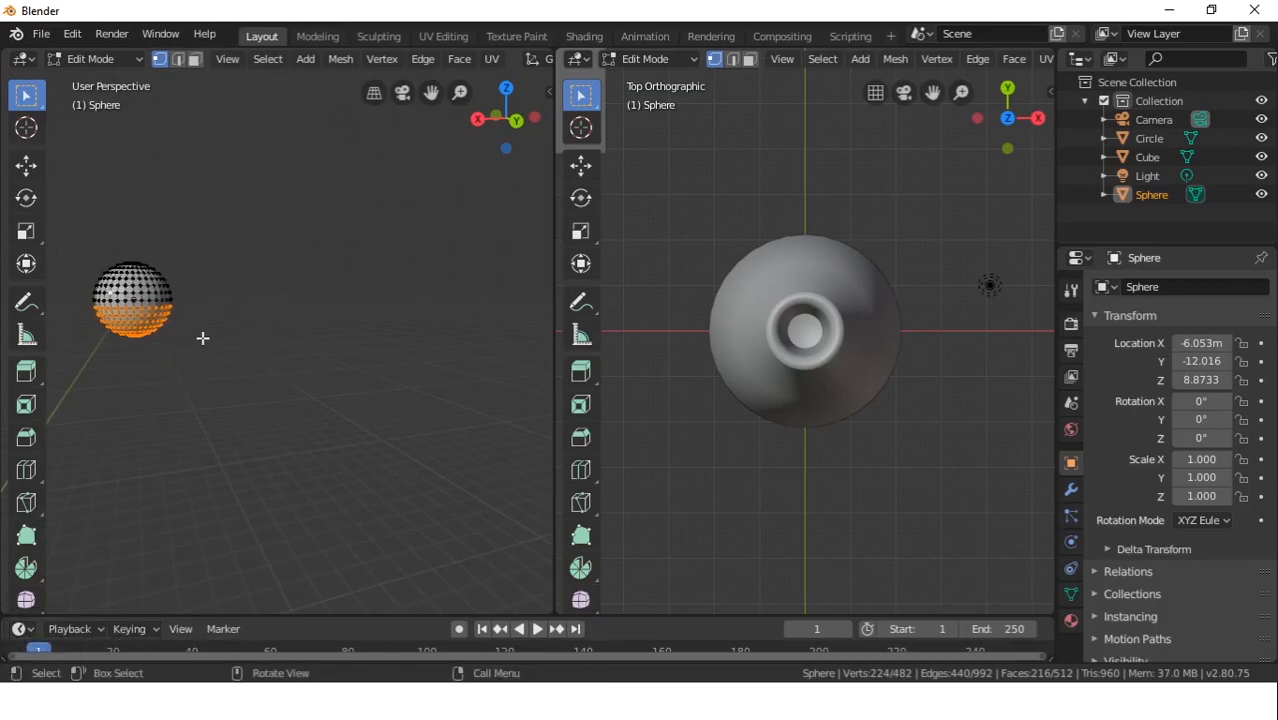
key(KP_1)
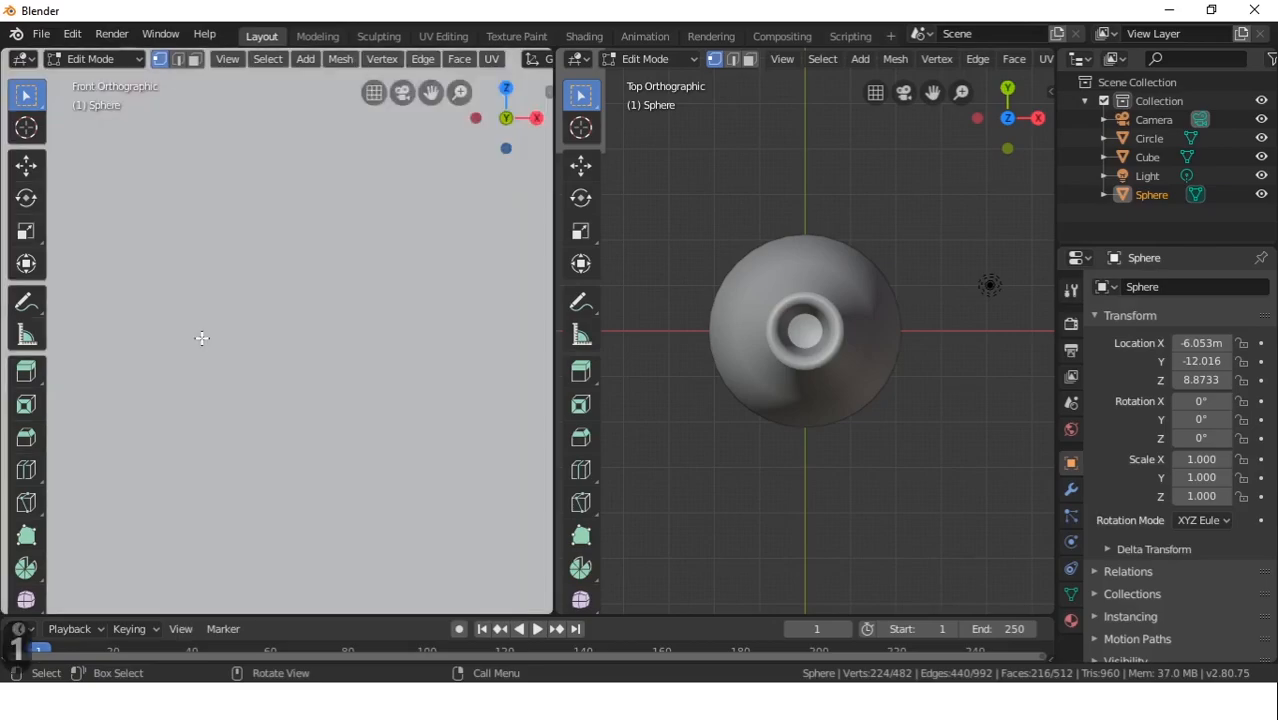
scroll(123, 268, down, 10)
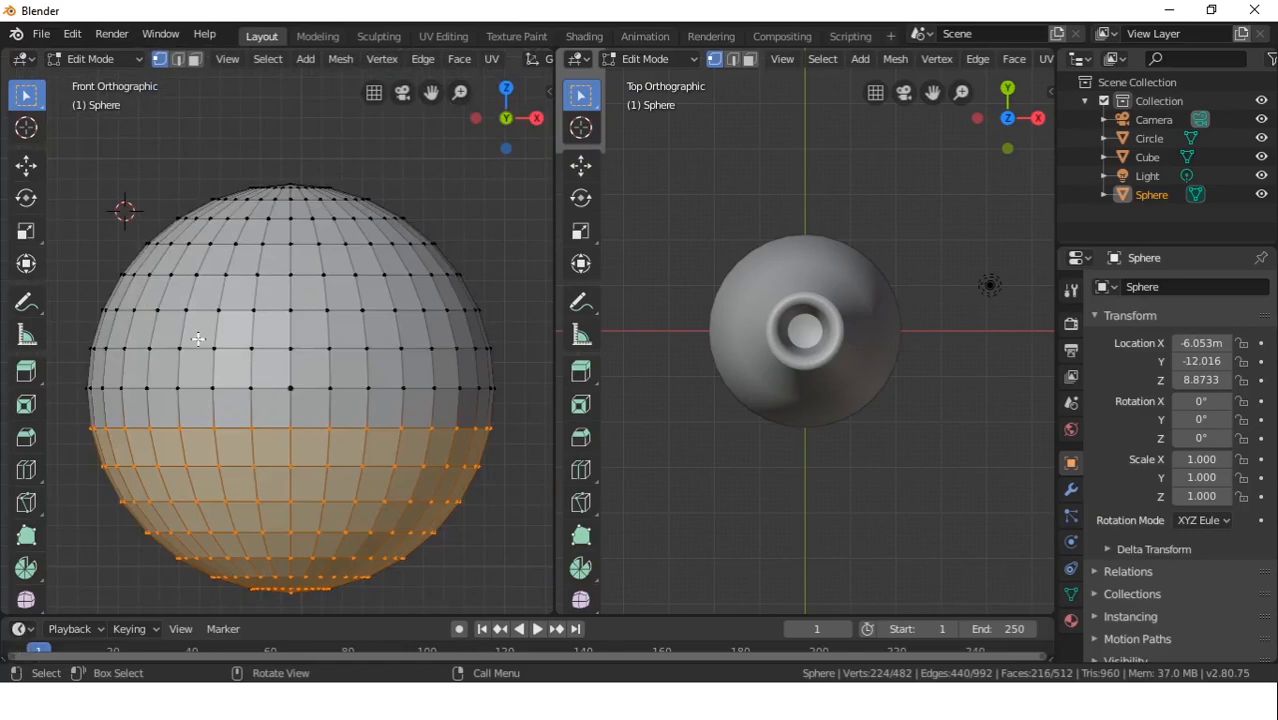
key(x)
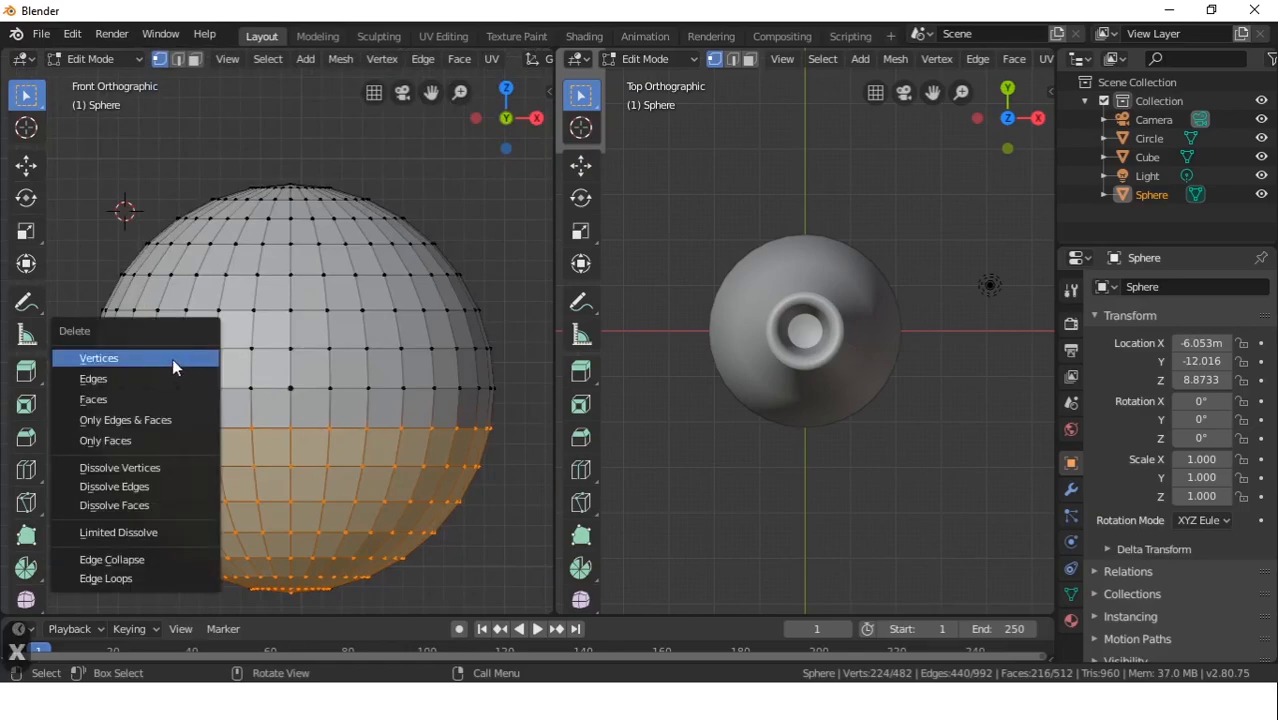
click(172, 358)
Select the two stray vertices floating below the remaining dome and delete them
scroll(322, 455, up, 1)
middle_drag(322, 455, 262, 430)
scroll(148, 394, down, 6)
scroll(147, 396, up, 5)
scroll(147, 396, down, 2)
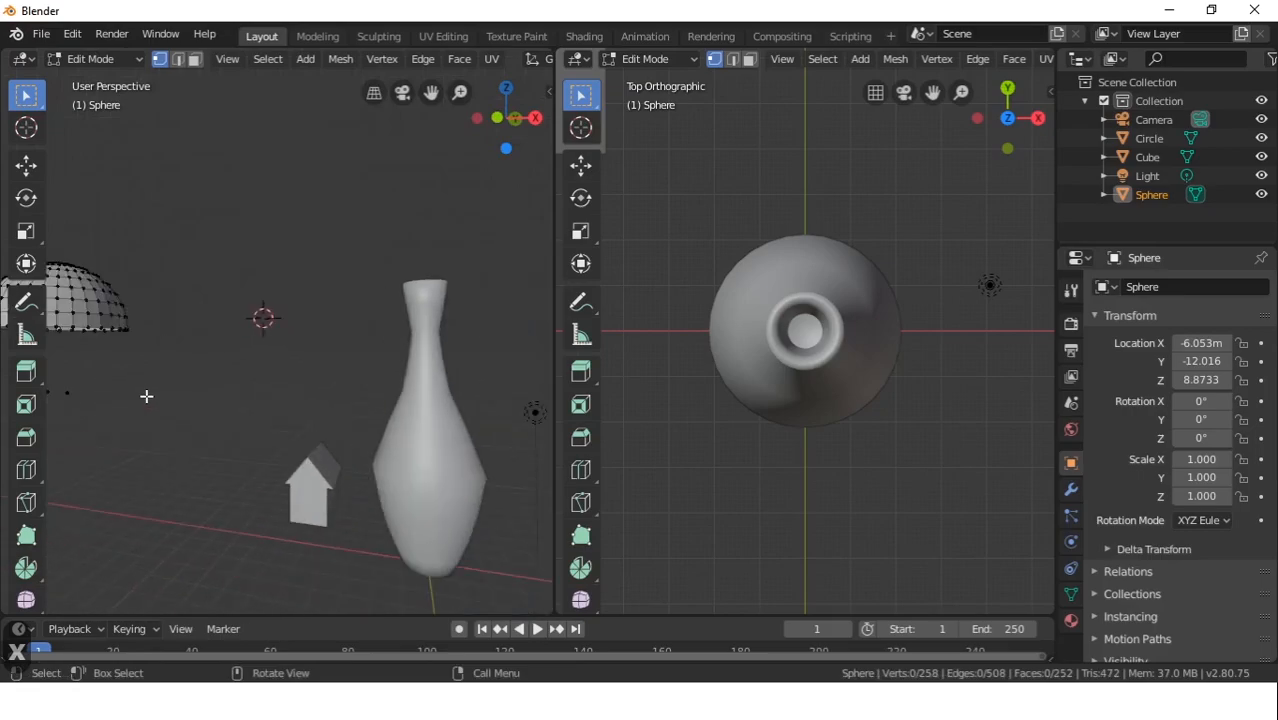
middle_drag(124, 375, 181, 366)
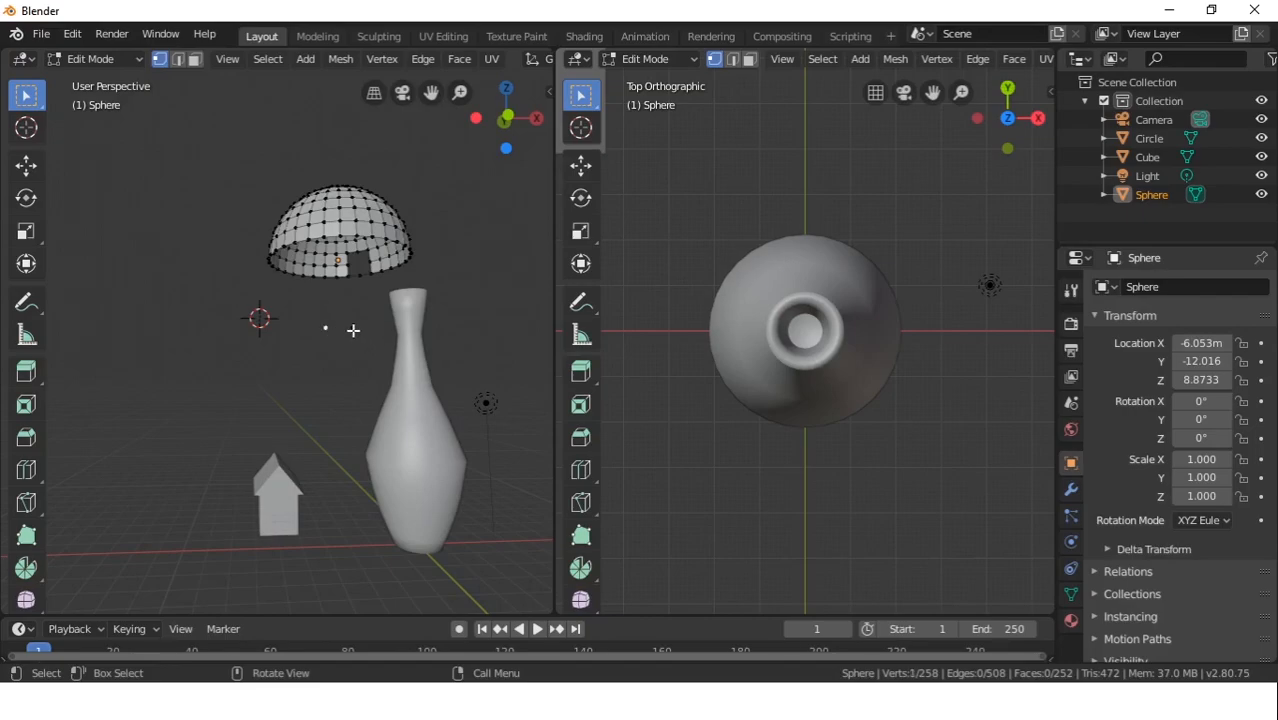
shift+click(352, 328)
key(x)
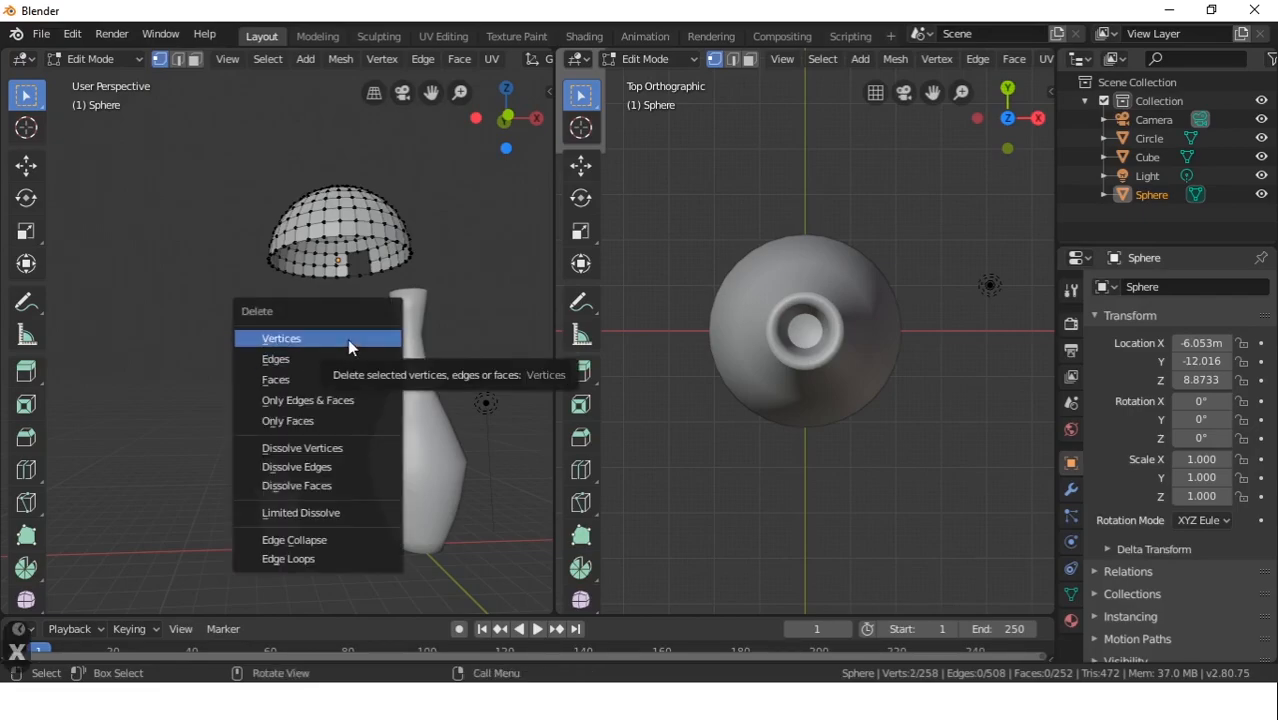
click(347, 338)
Examine the remaining dome beside the vase and house from different angles and zoom distances
middle_drag(419, 261, 411, 287)
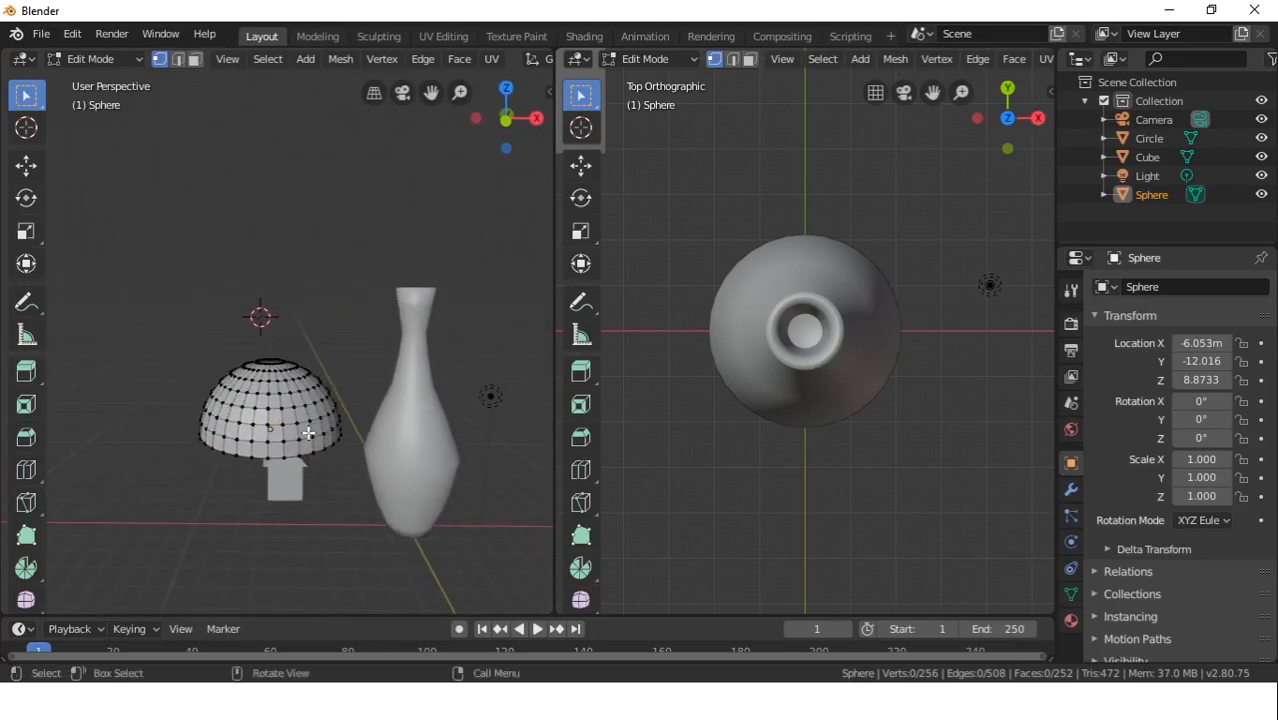
middle_drag(282, 438, 28, 437)
scroll(72, 388, up, 2)
scroll(72, 388, up, 2)
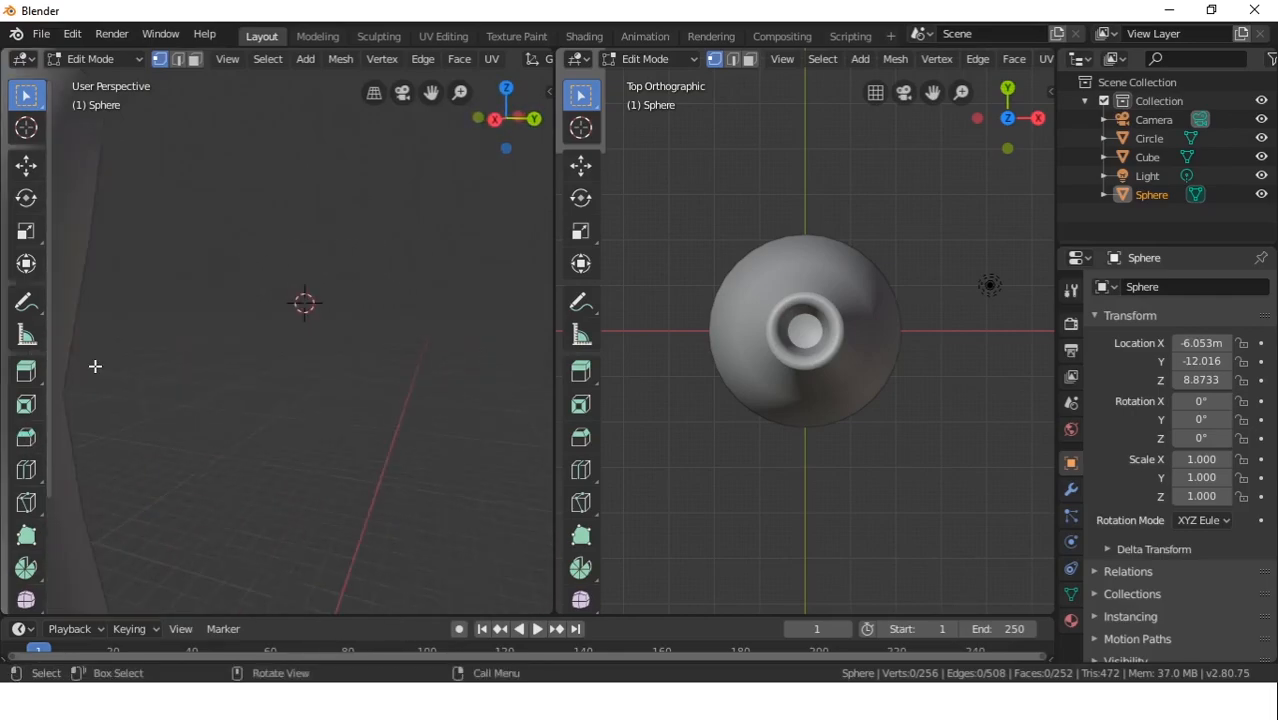
scroll(90, 368, down, 6)
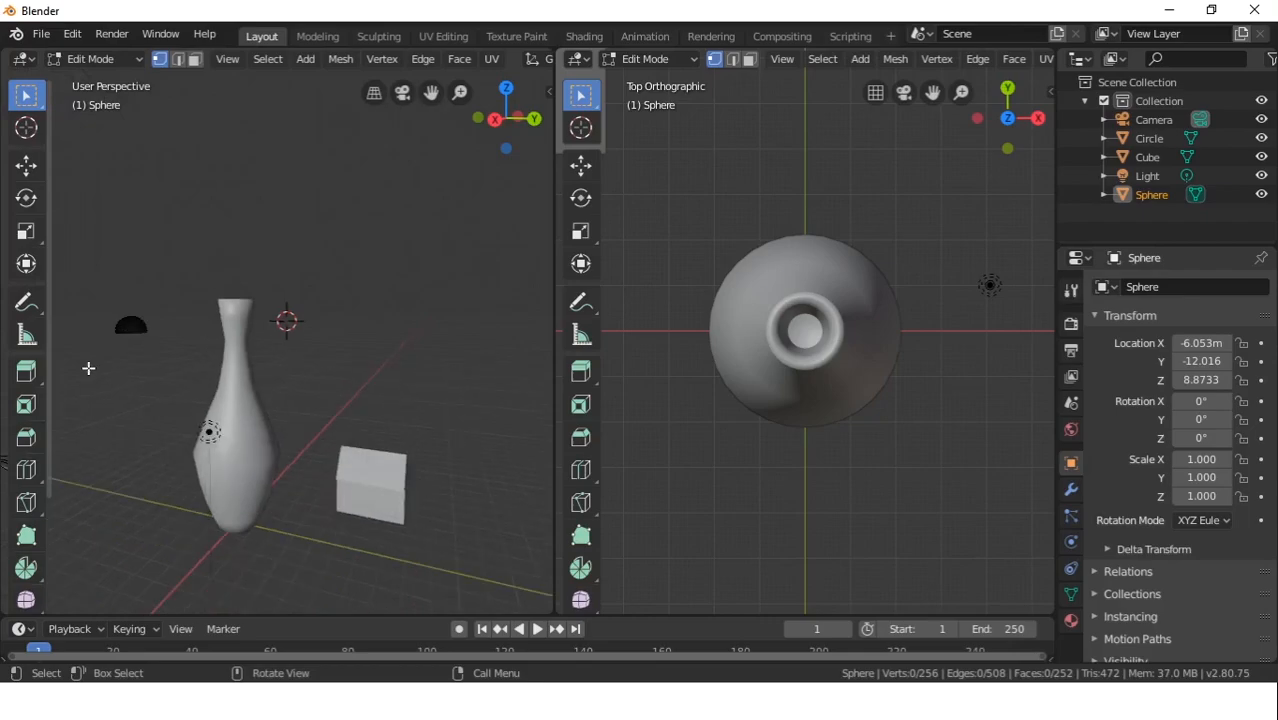
scroll(120, 357, up, 3)
scroll(120, 357, down, 3)
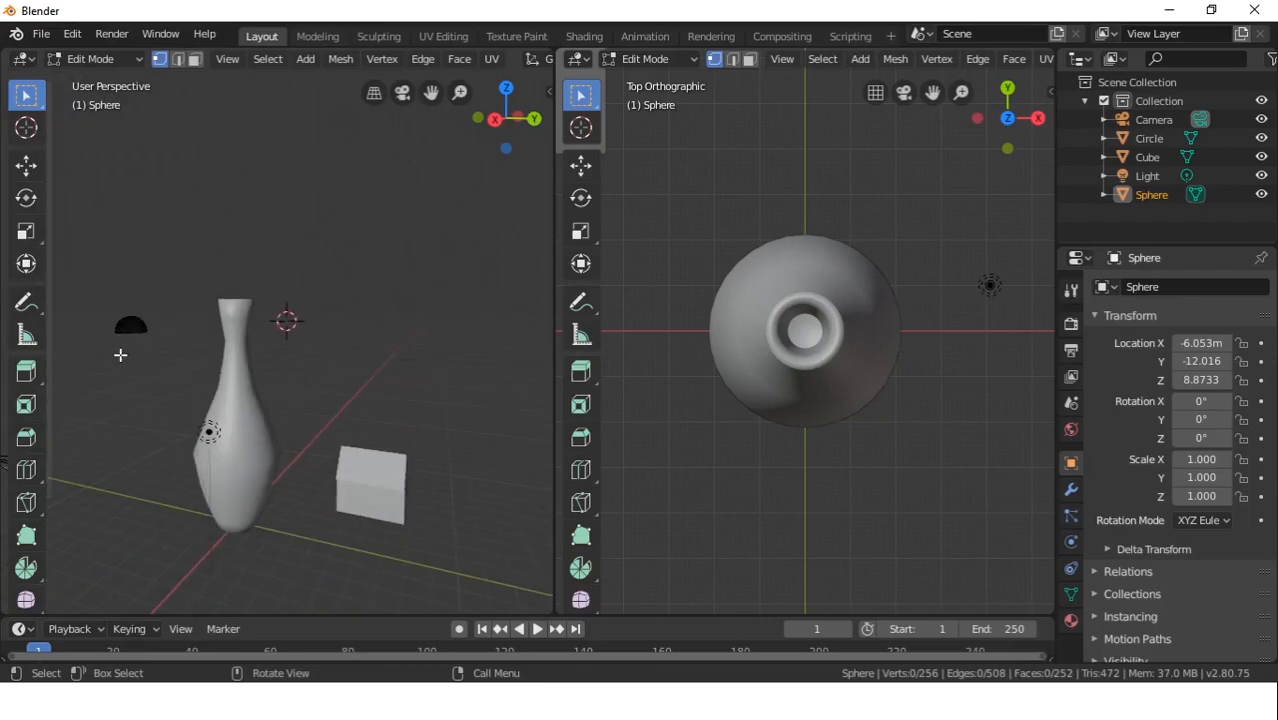
scroll(120, 355, up, 3)
scroll(120, 355, down, 6)
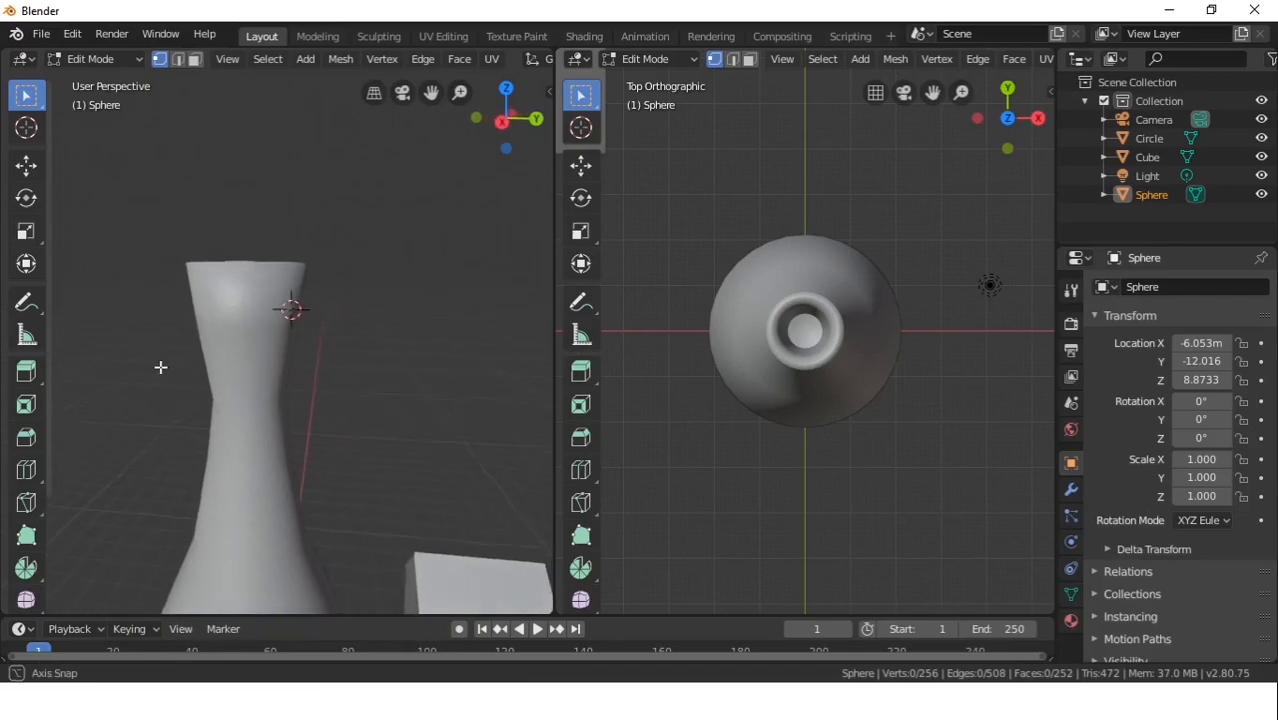
scroll(125, 348, down, 2)
scroll(125, 348, up, 4)
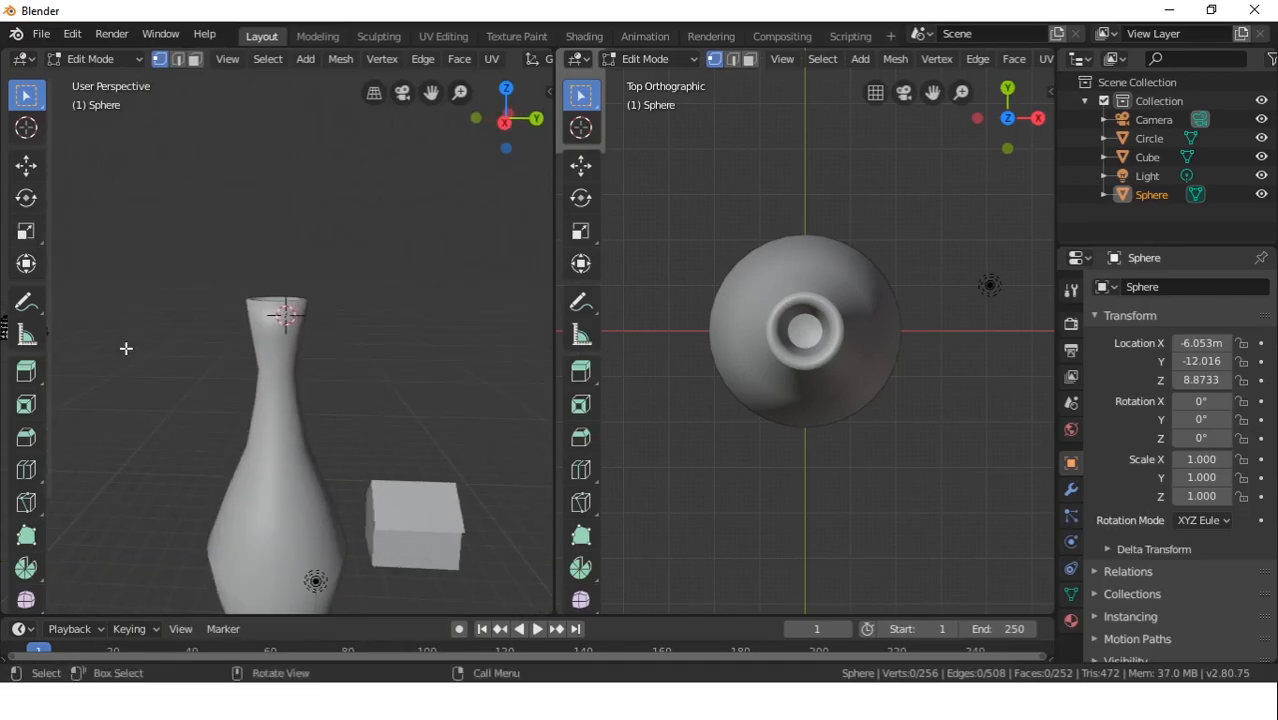
scroll(124, 349, down, 2)
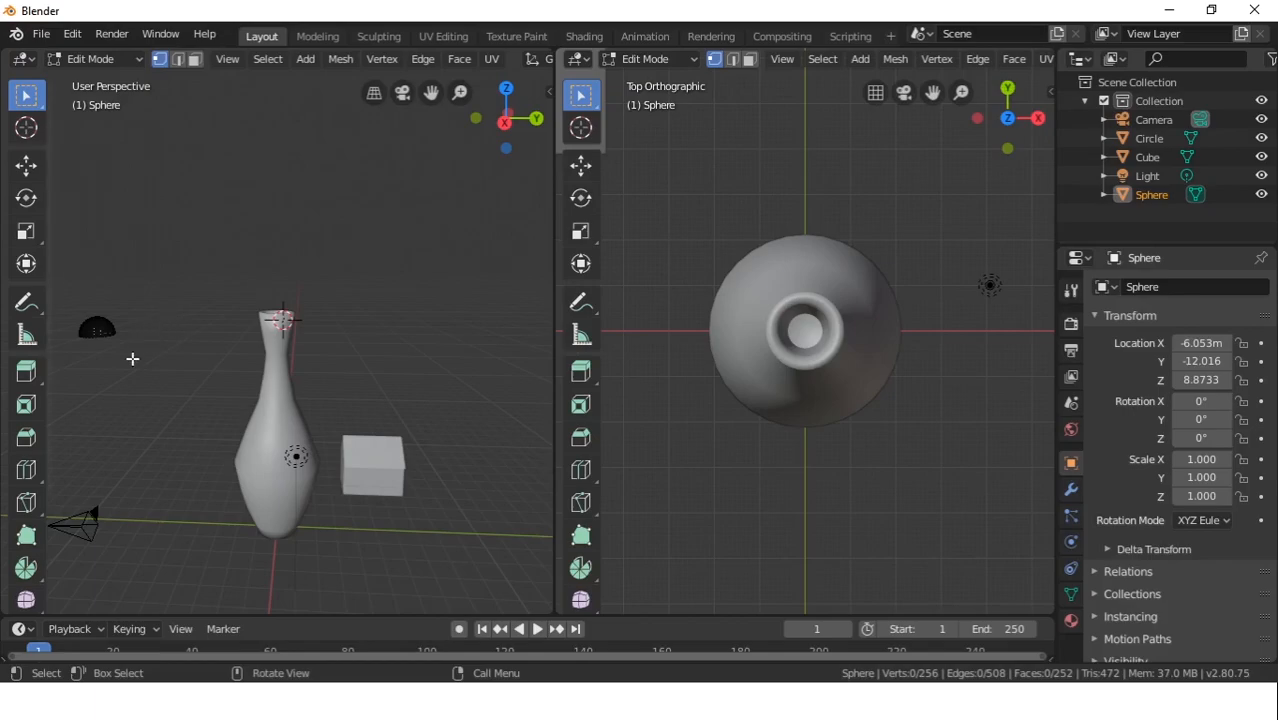
scroll(114, 371, up, 2)
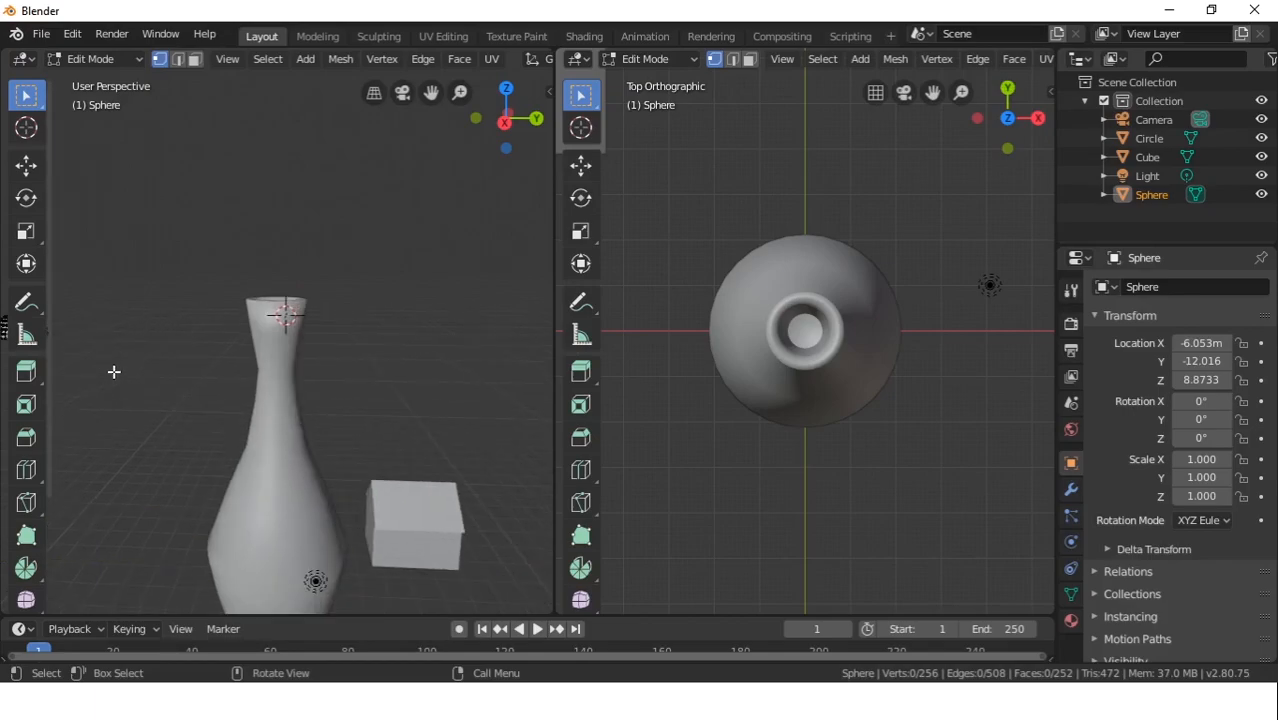
scroll(114, 371, down, 3)
Return to Object Mode and delete the half-sphere object
key(Tab)
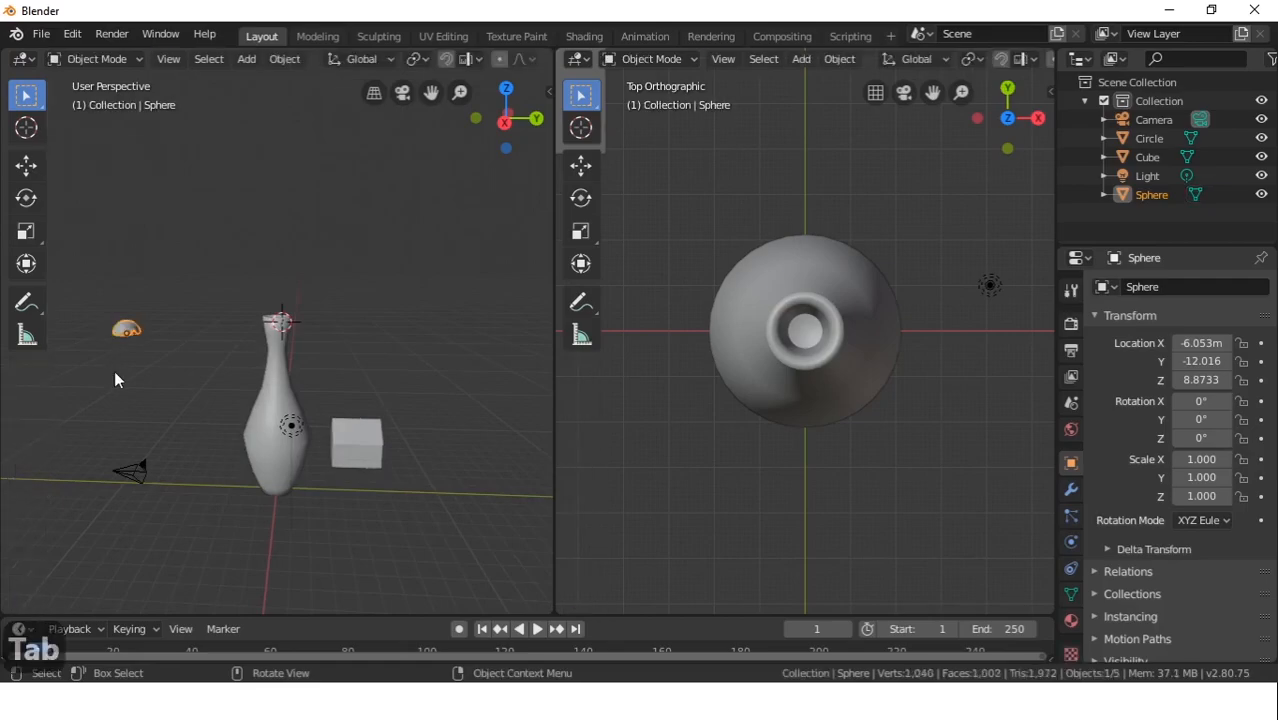
key(x)
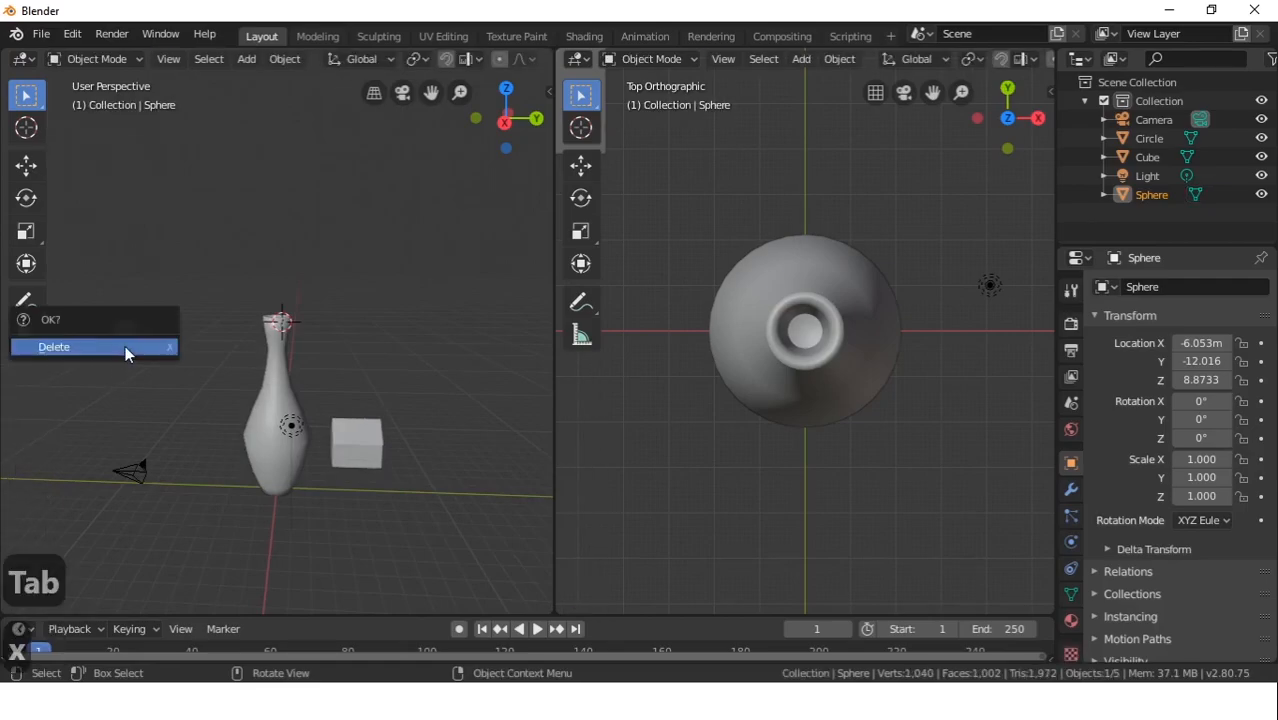
click(126, 345)
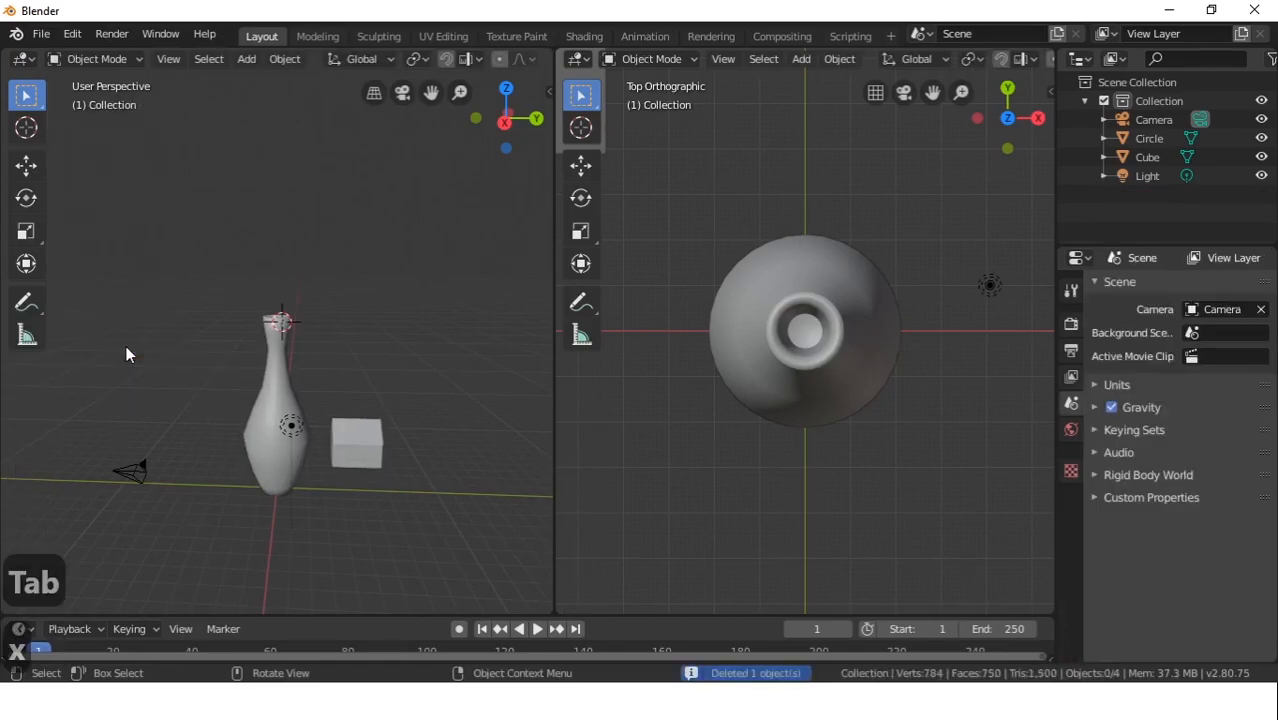
middle_drag(120, 266, 382, 263)
middle_drag(234, 334, 430, 340)
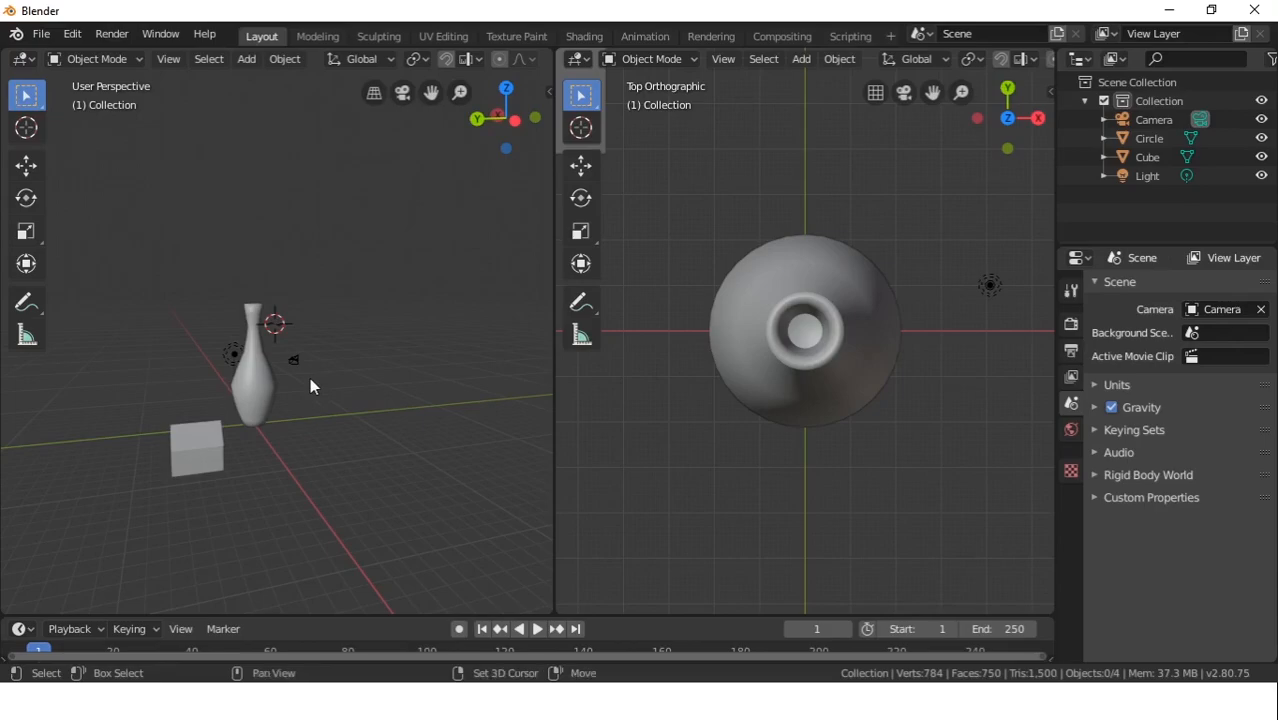
scroll(293, 420, down, 3)
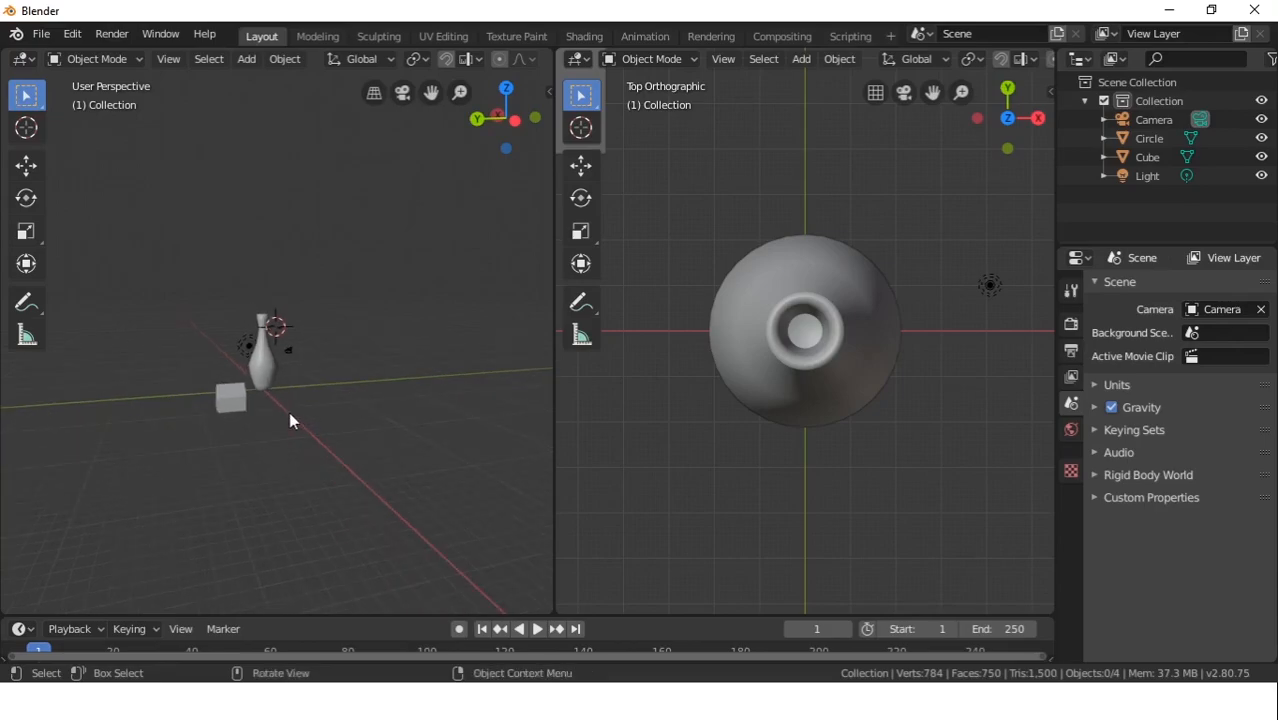
scroll(287, 410, up, 4)
key(shift+a)
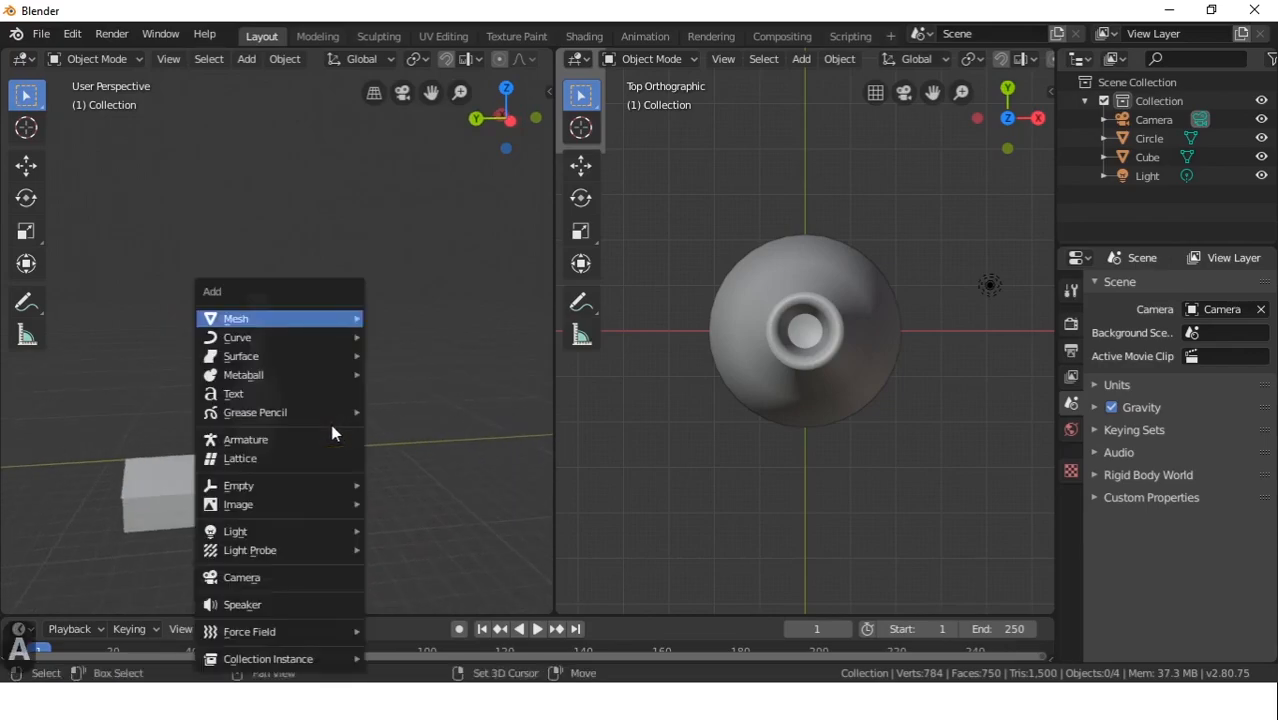
mouse_move(303, 356)
mouse_move(316, 320)
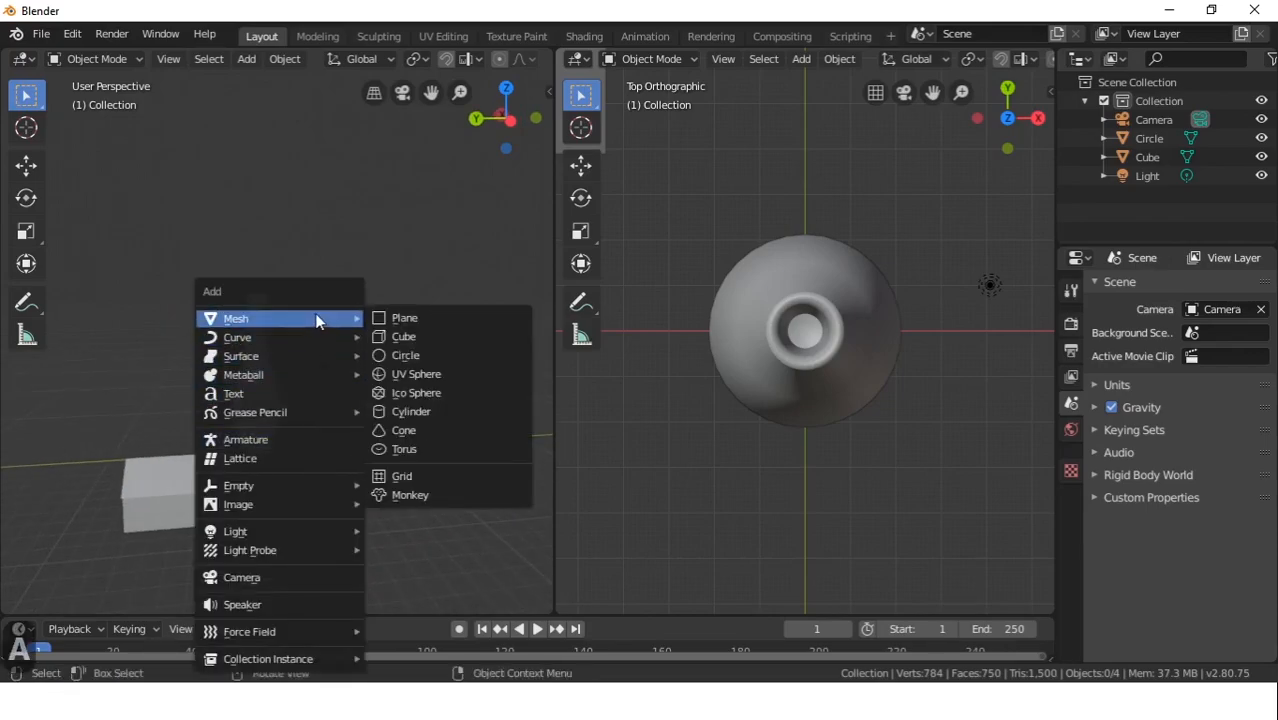
click(405, 355)
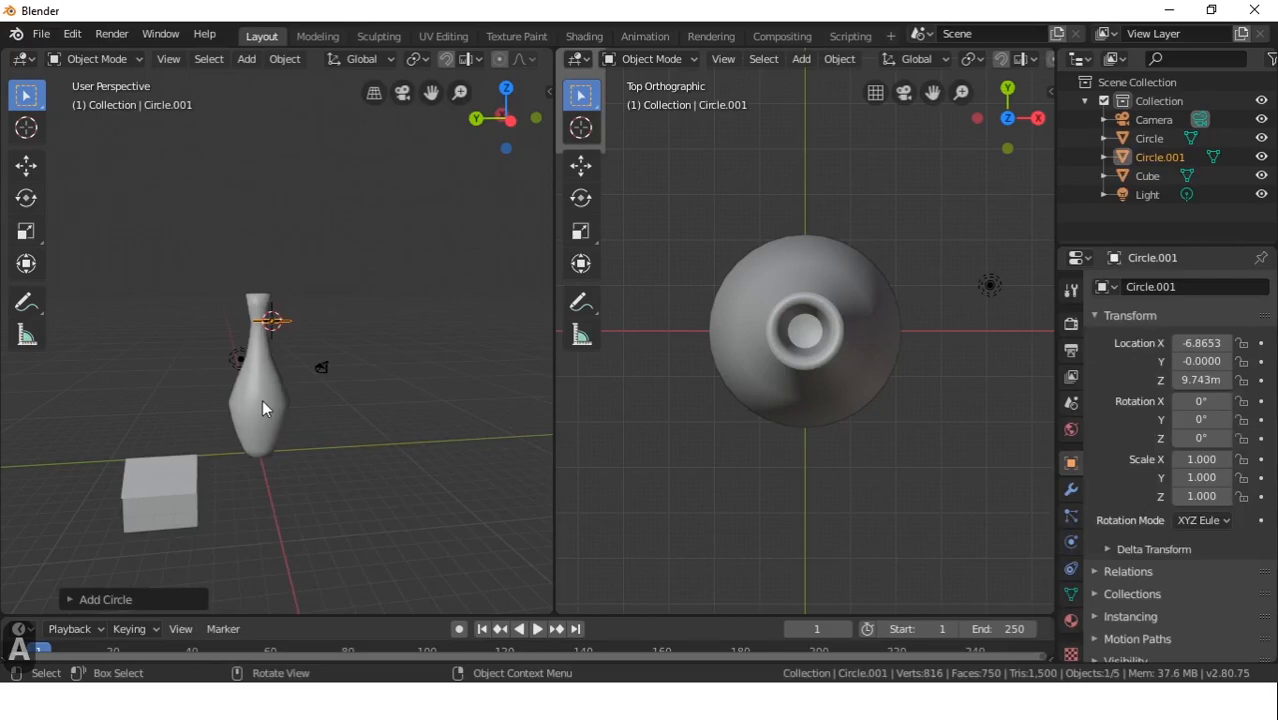
key(f)
key(f)
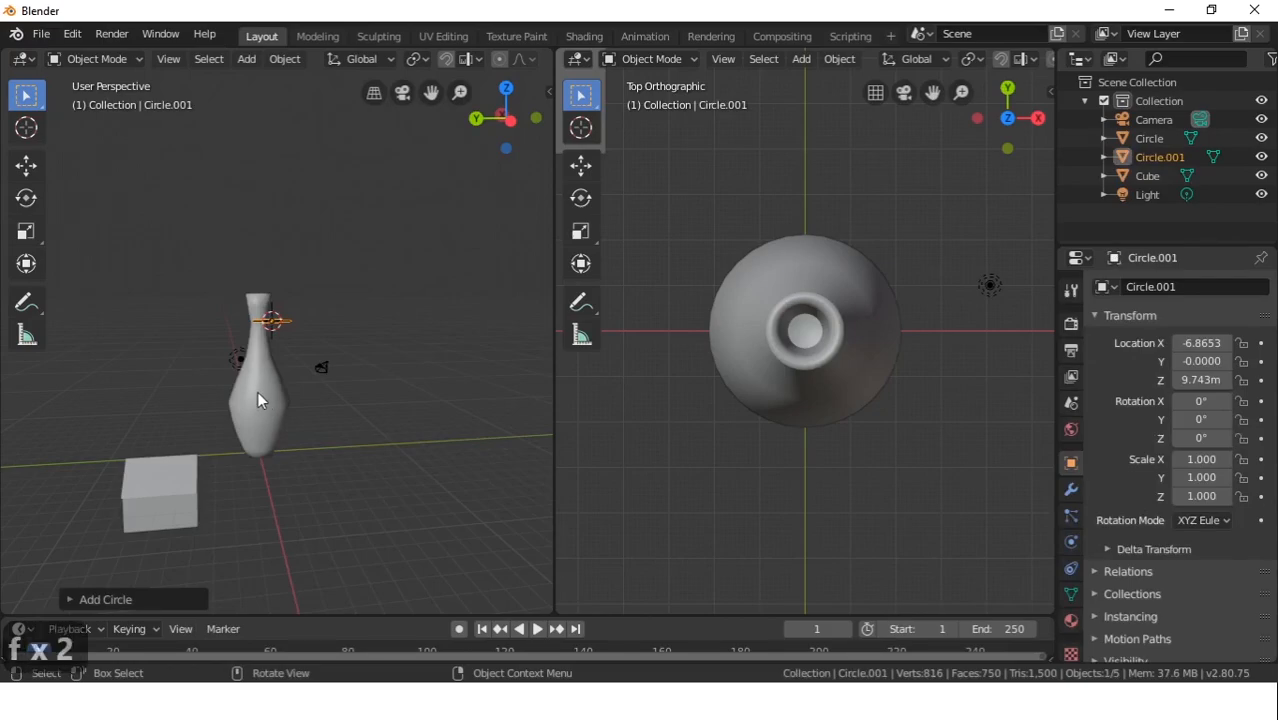
middle_drag(246, 397, 172, 408)
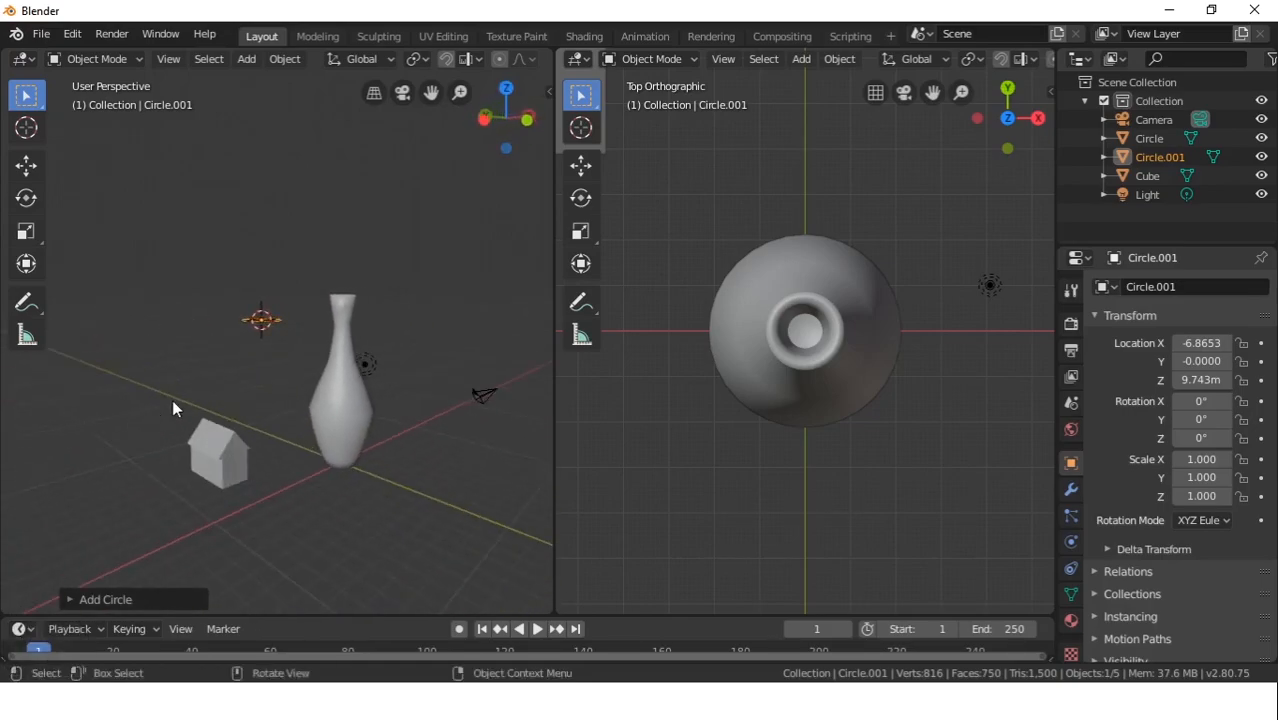
key(ctrl+z)
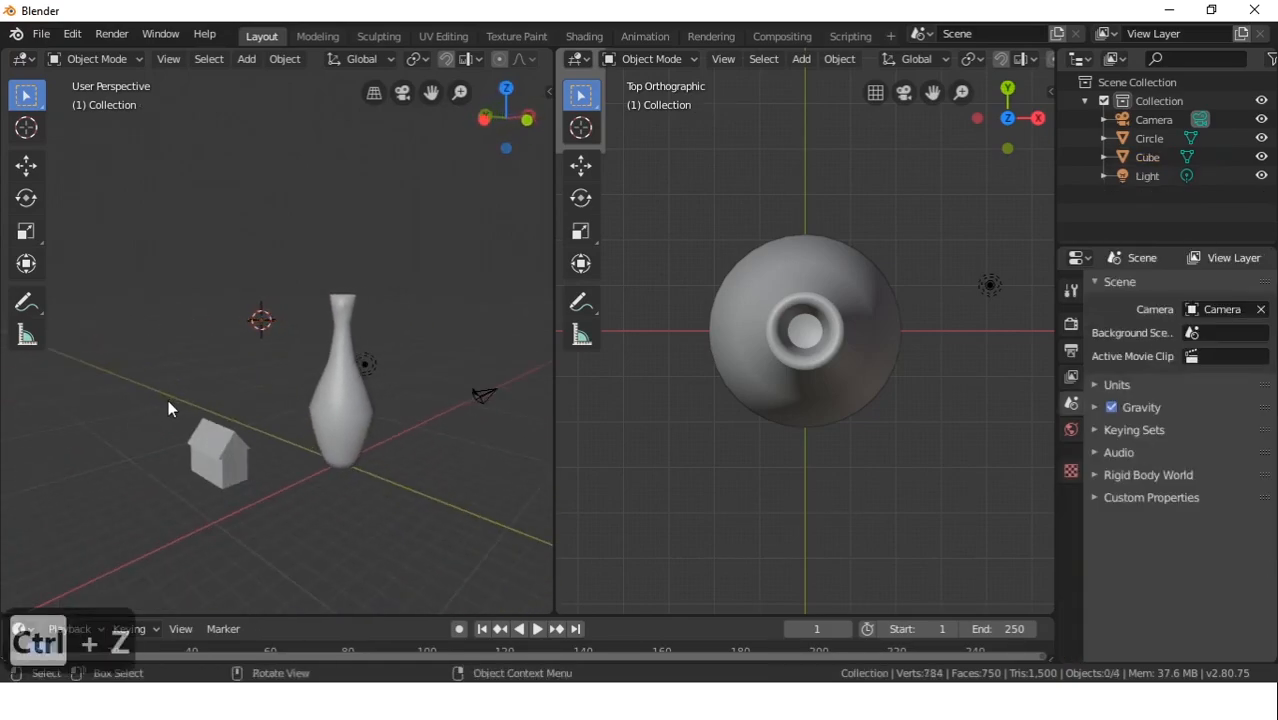
Add a UV sphere mesh and clear its location so it sits at the world origin
key(shift+a)
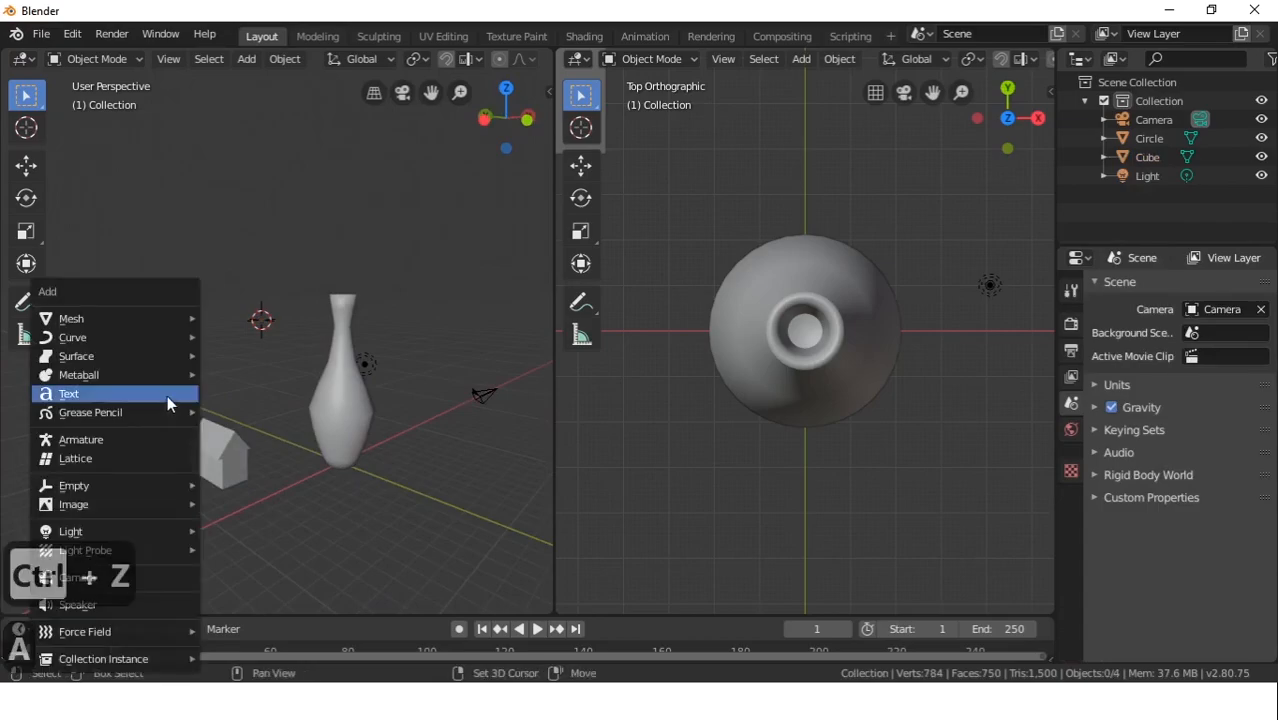
mouse_move(155, 336)
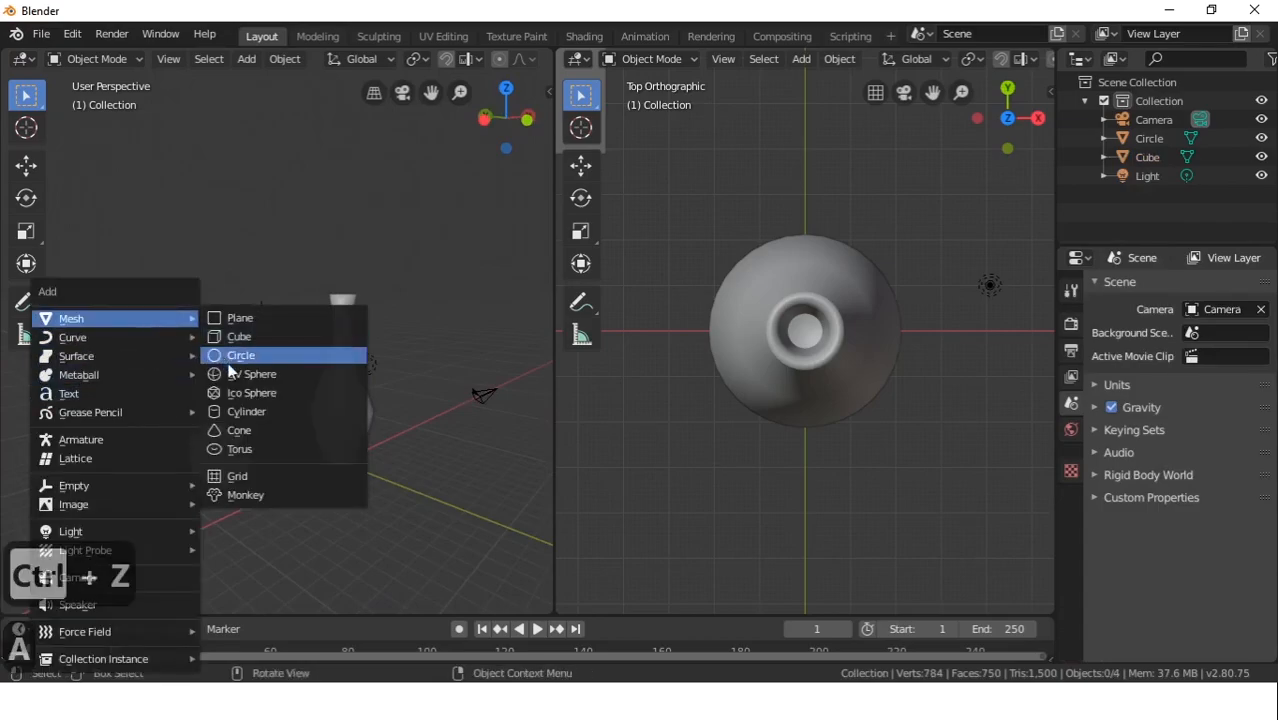
click(242, 376)
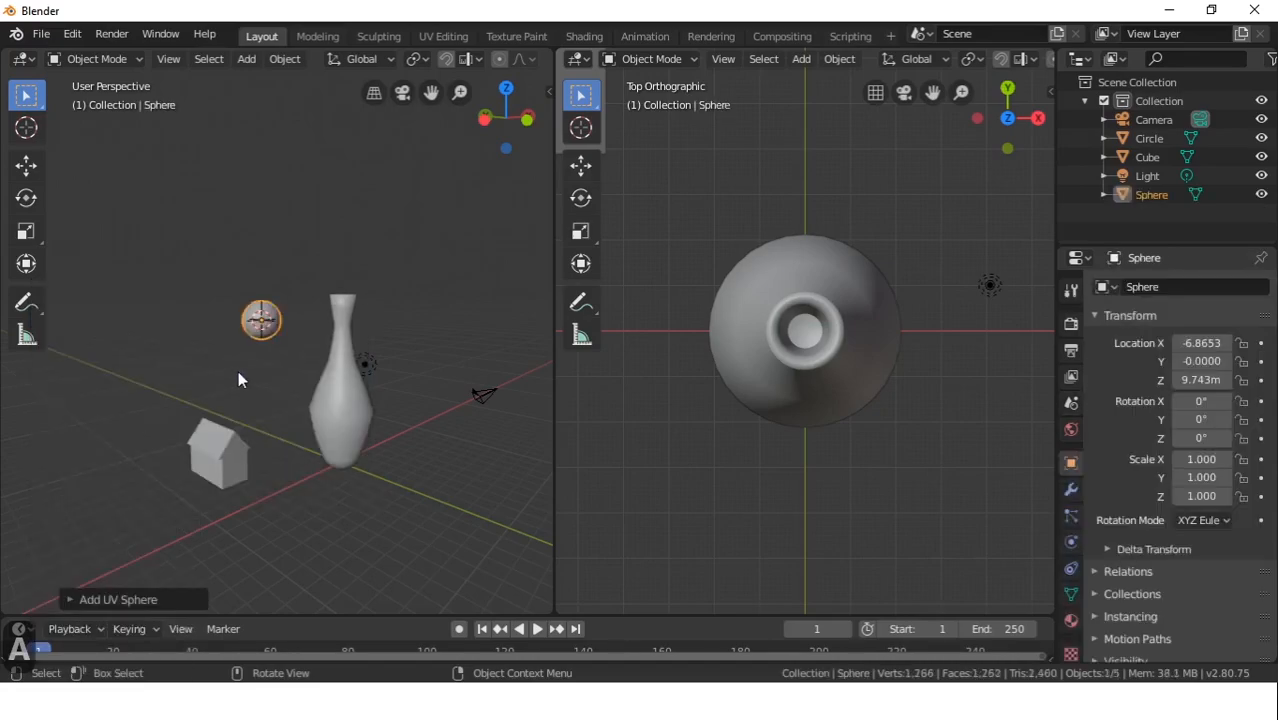
key(alt+g)
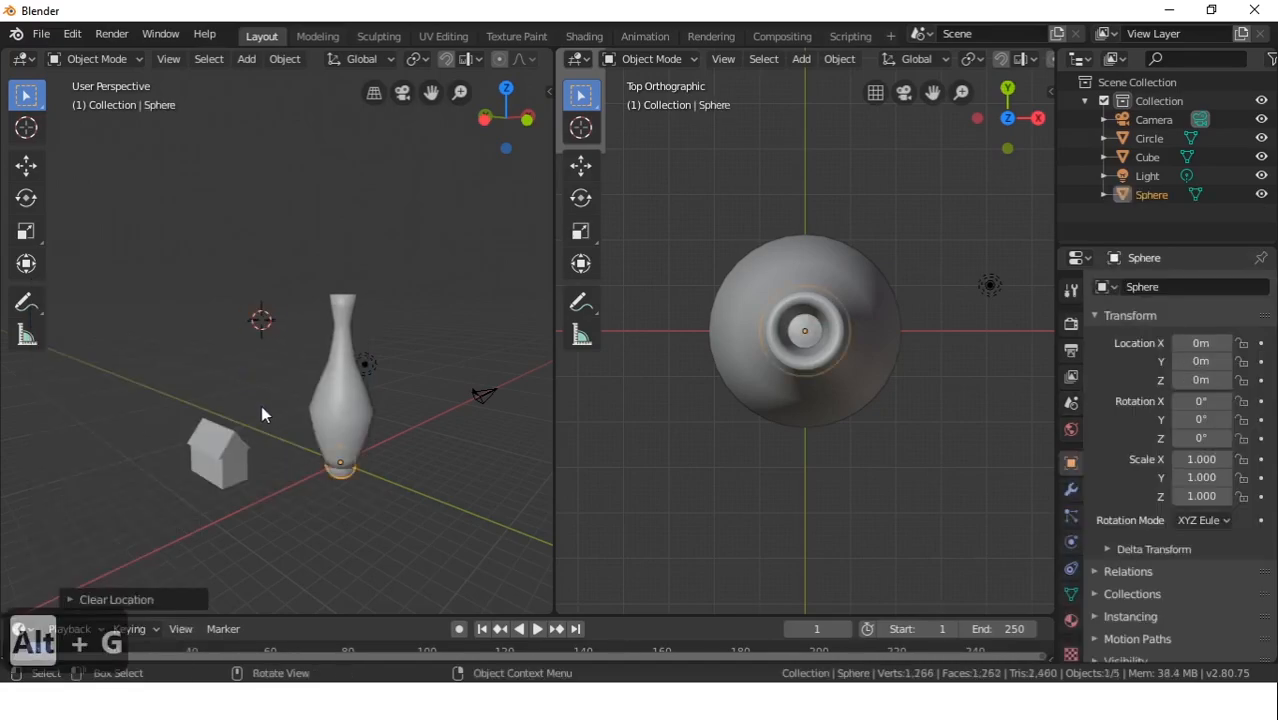
Move the sphere up along the Z axis to about 21.58 m, above the vase, and show it in the front view
key(g)
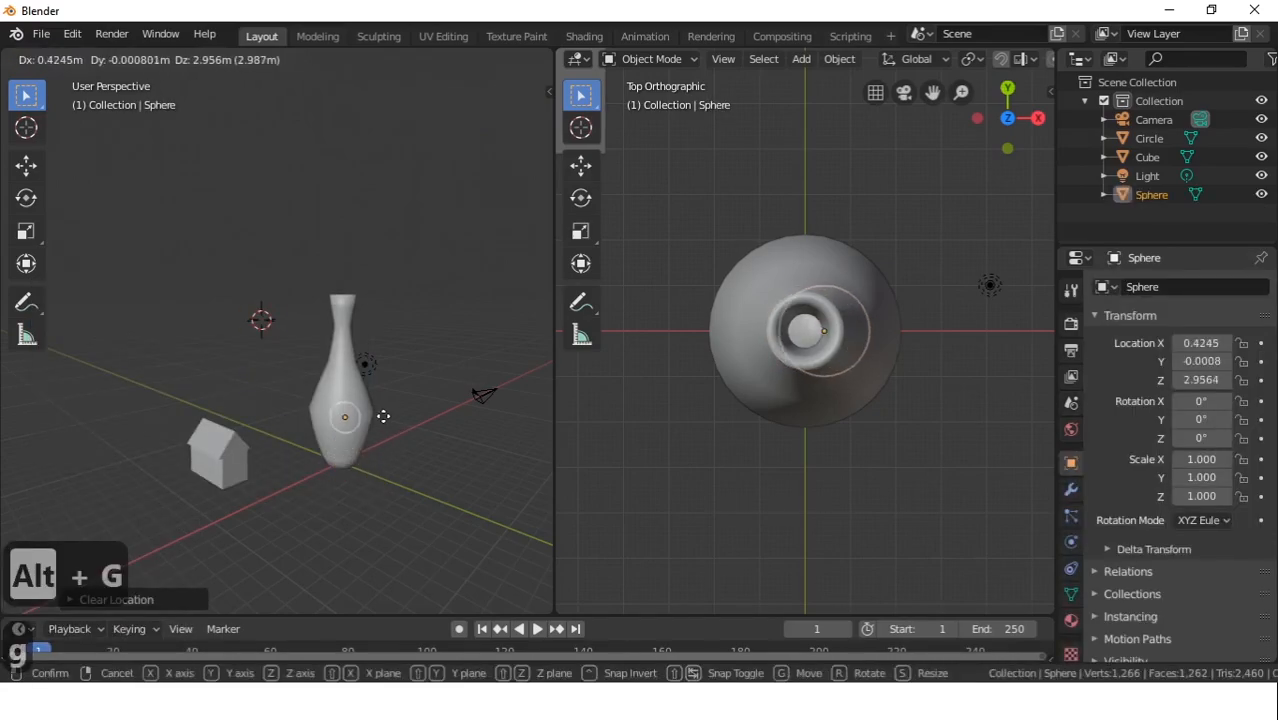
key(z)
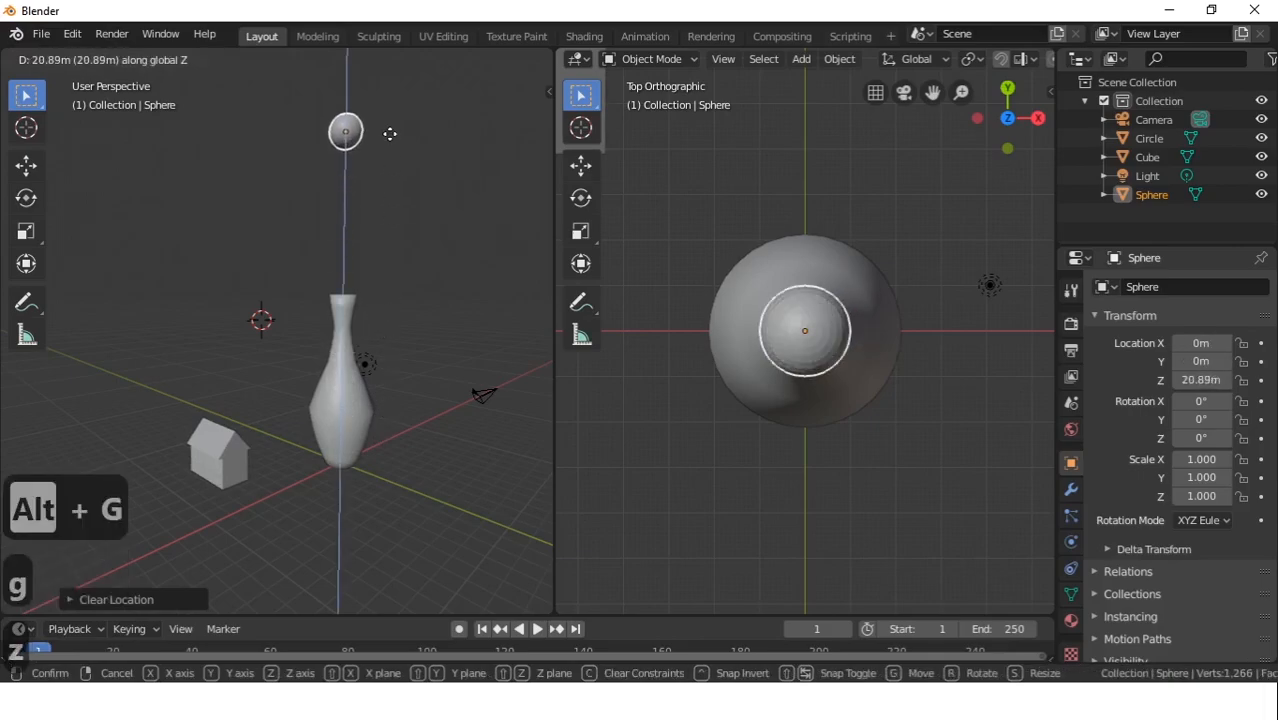
click(393, 128)
middle_drag(391, 175, 312, 386)
scroll(342, 479, up, 8)
key(KP_1)
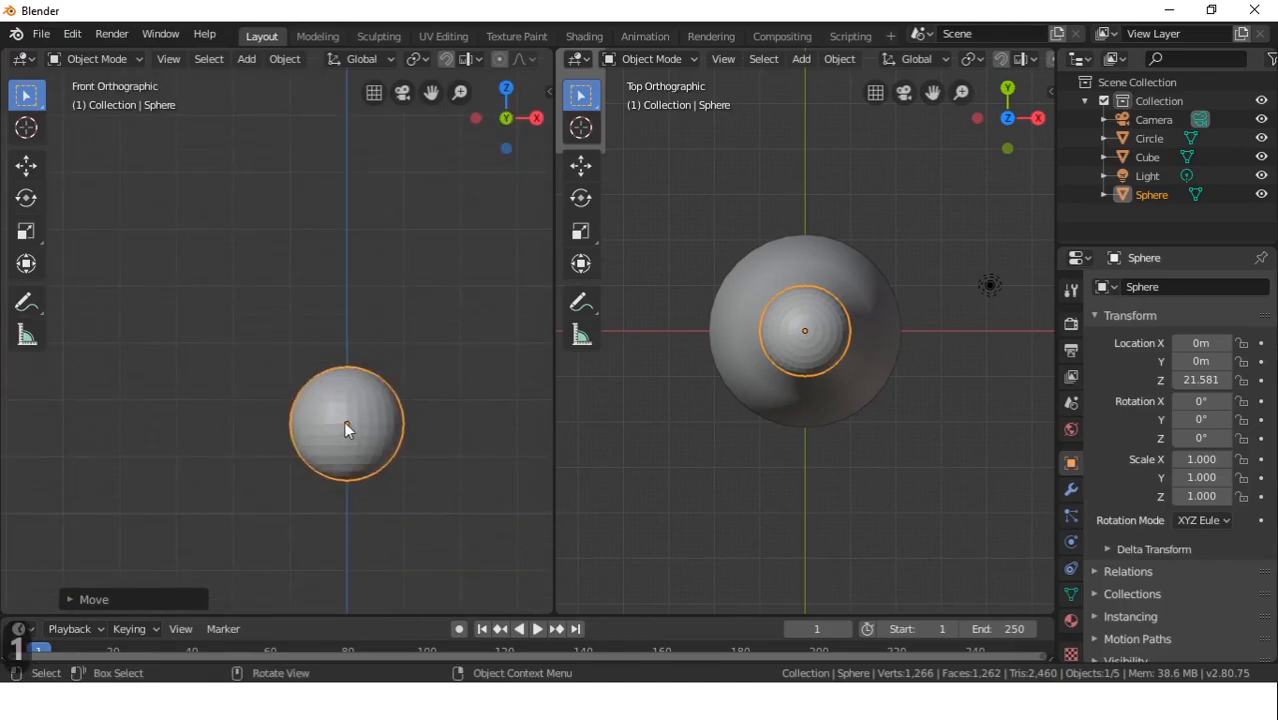
Enter Edit Mode on the sphere with it centred in the front view
shift+middle_drag(411, 468, 364, 391)
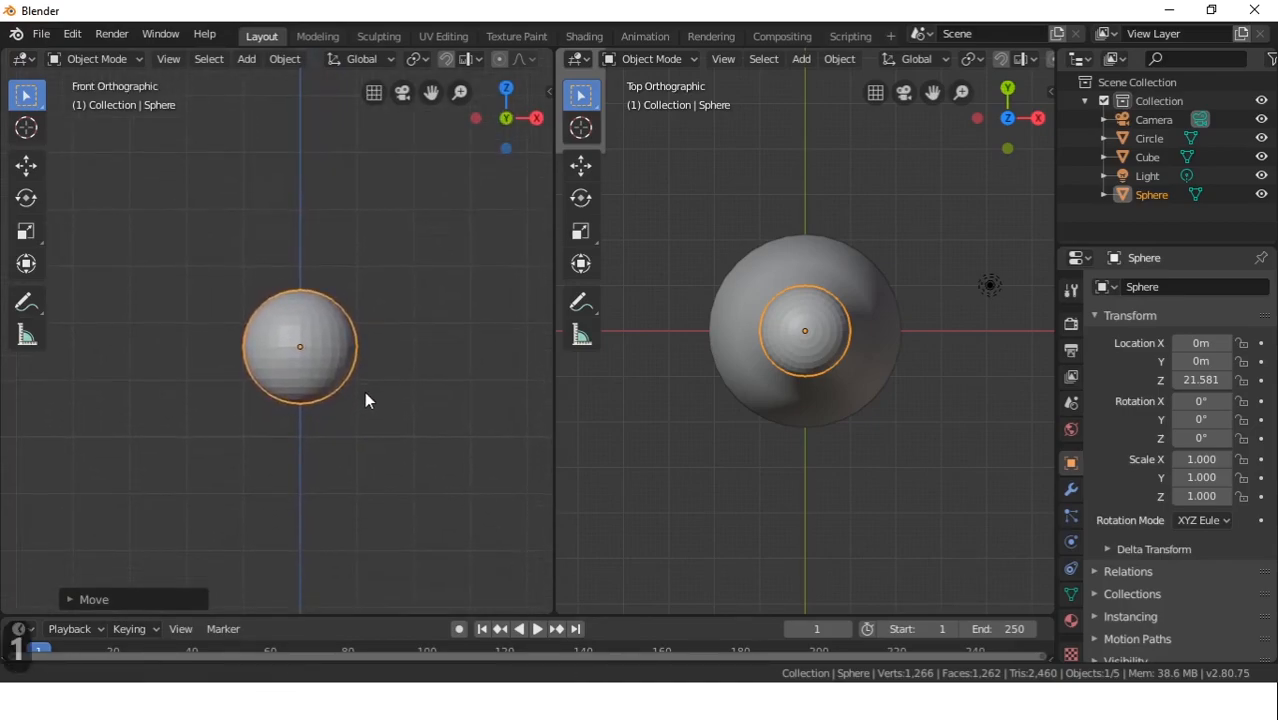
scroll(336, 359, up, 4)
shift+middle_drag(413, 439, 380, 424)
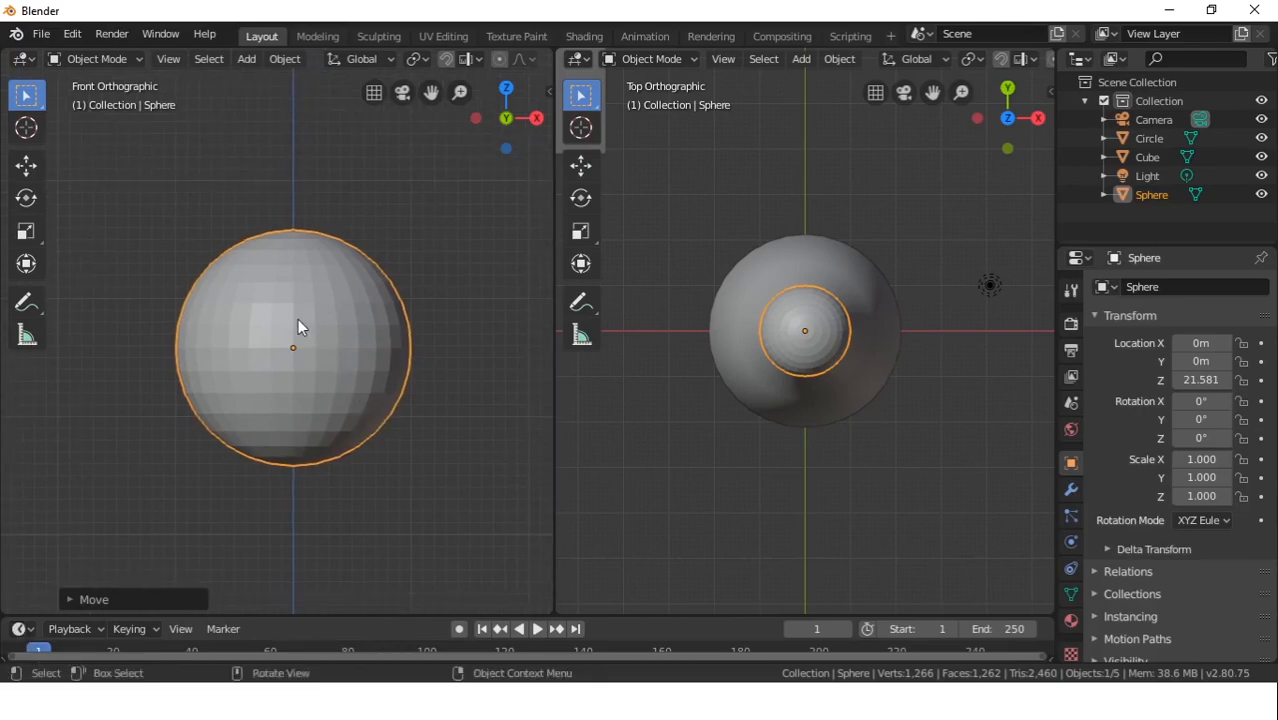
key(Tab)
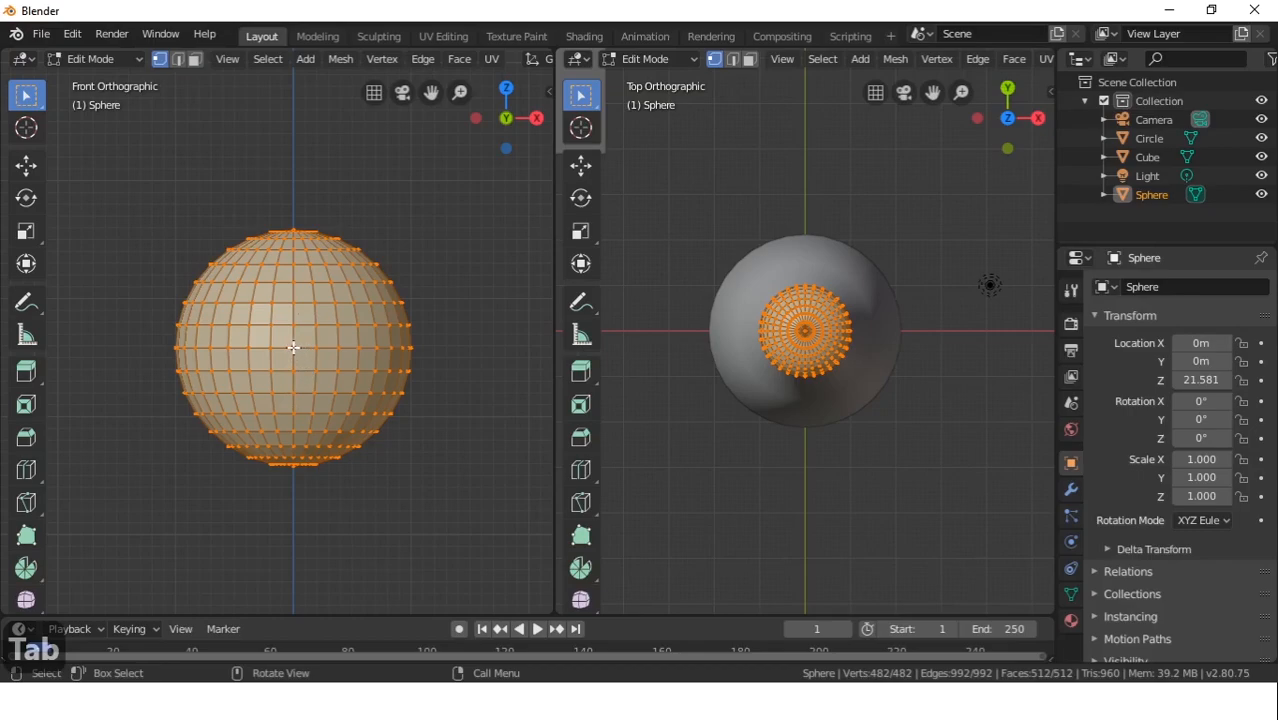
key(b)
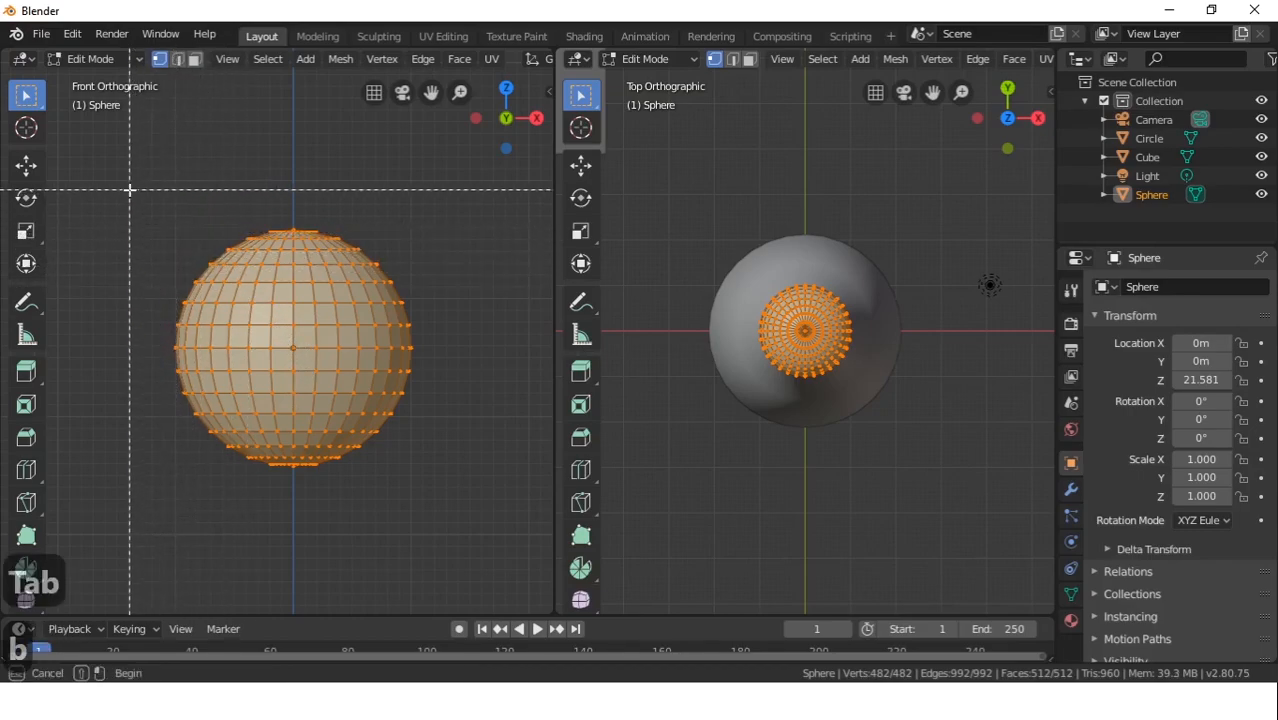
drag(109, 177, 542, 357)
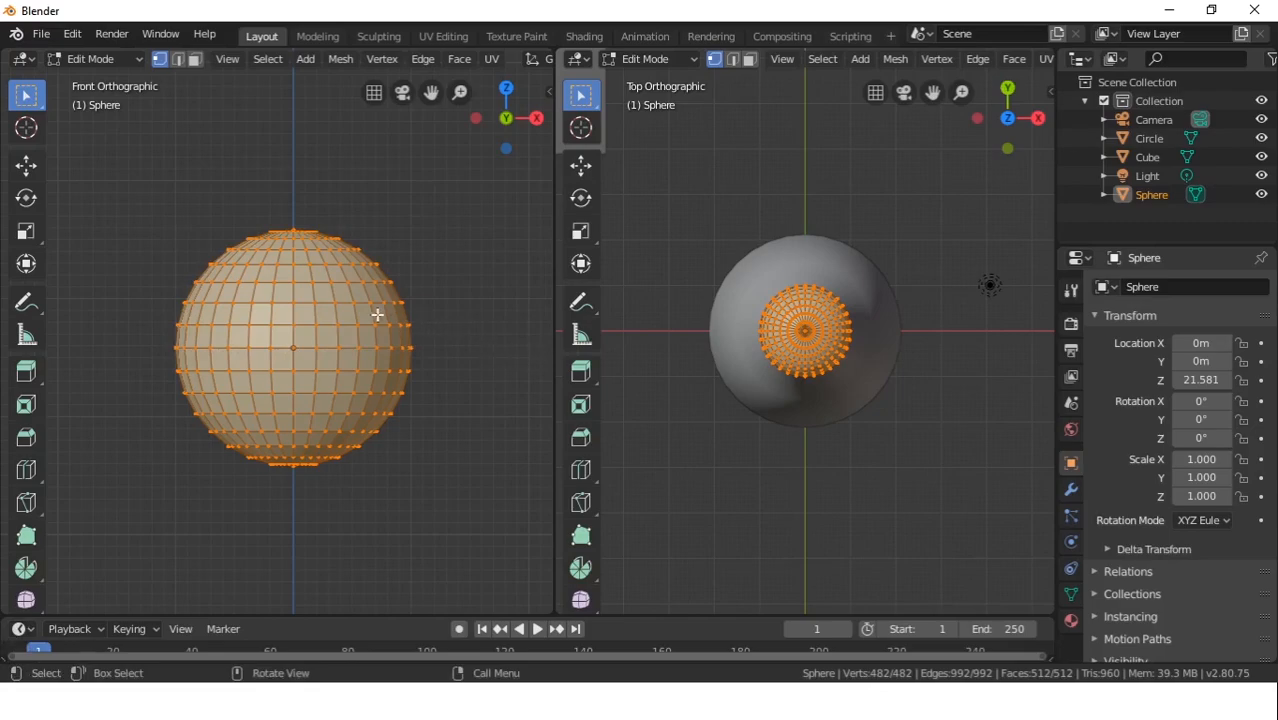
key(b)
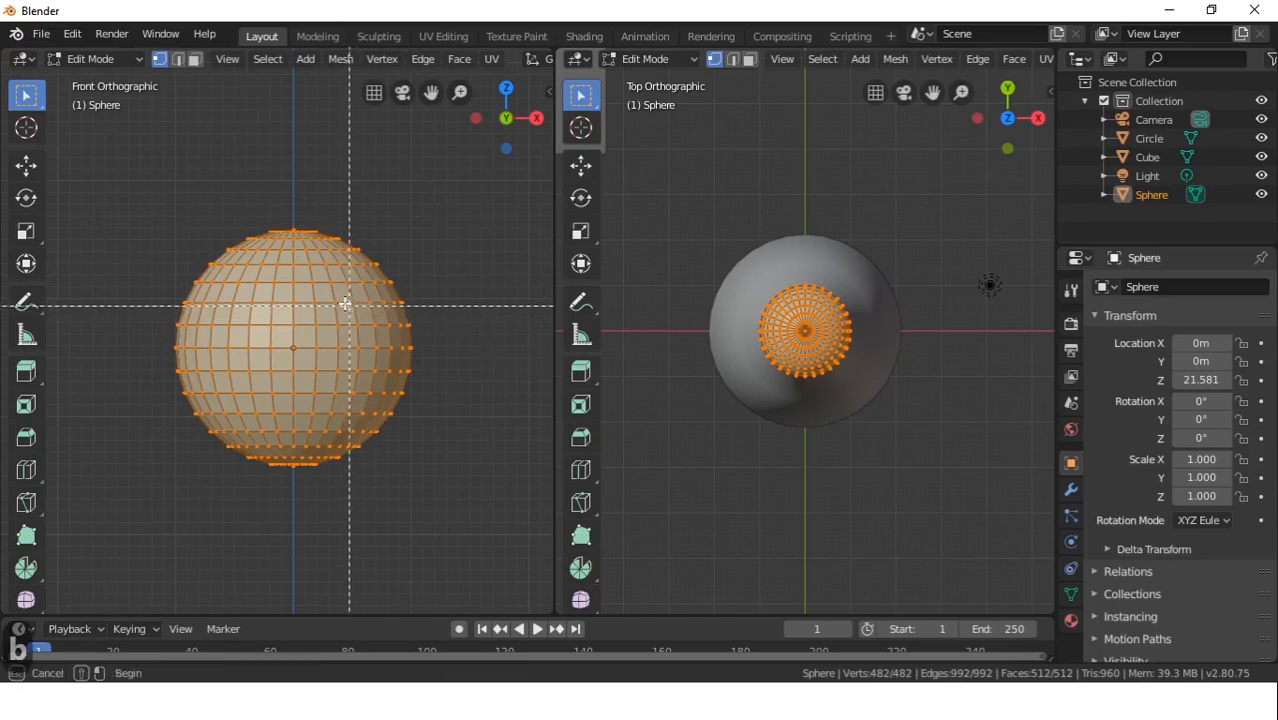
right_click(131, 212)
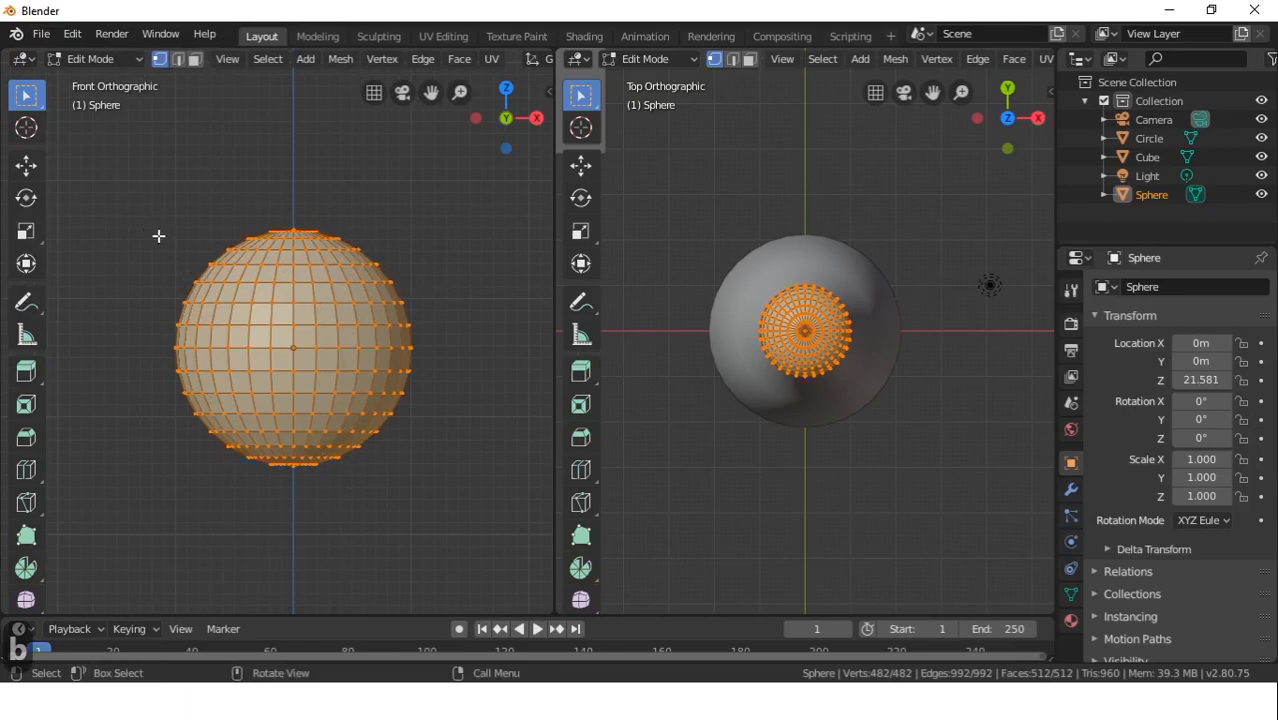
key(b)
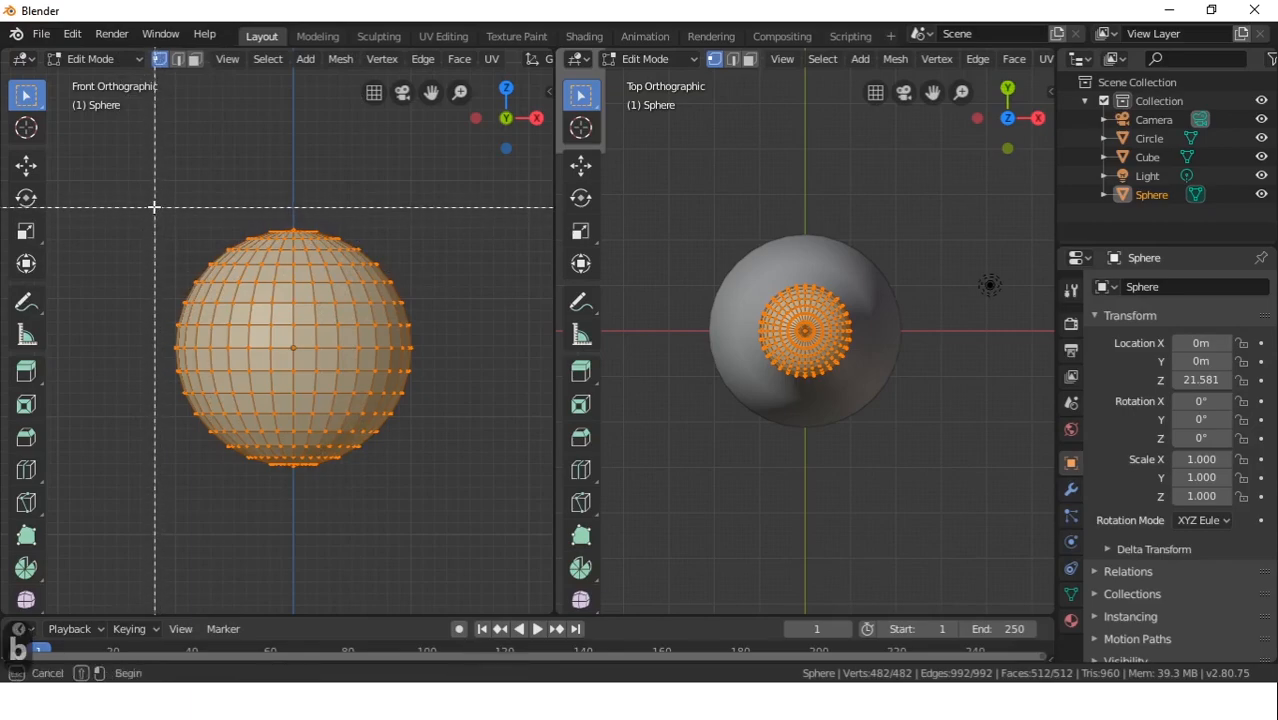
key(Escape)
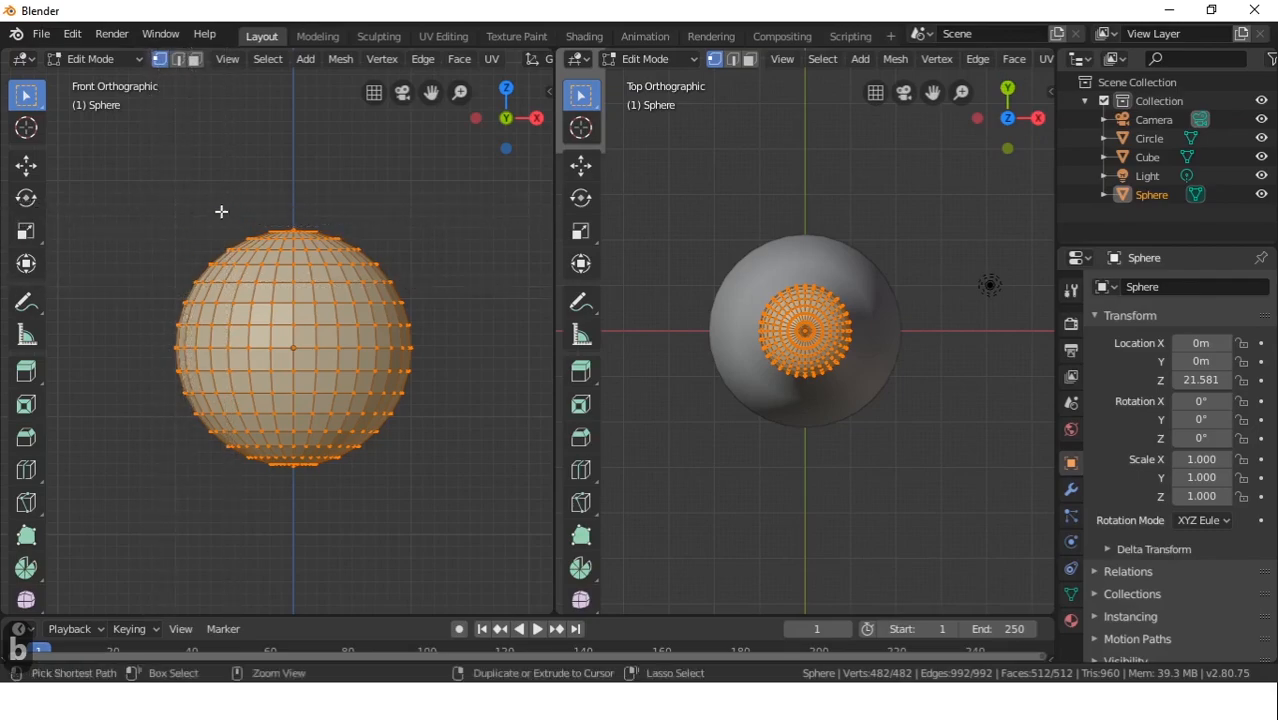
key(b)
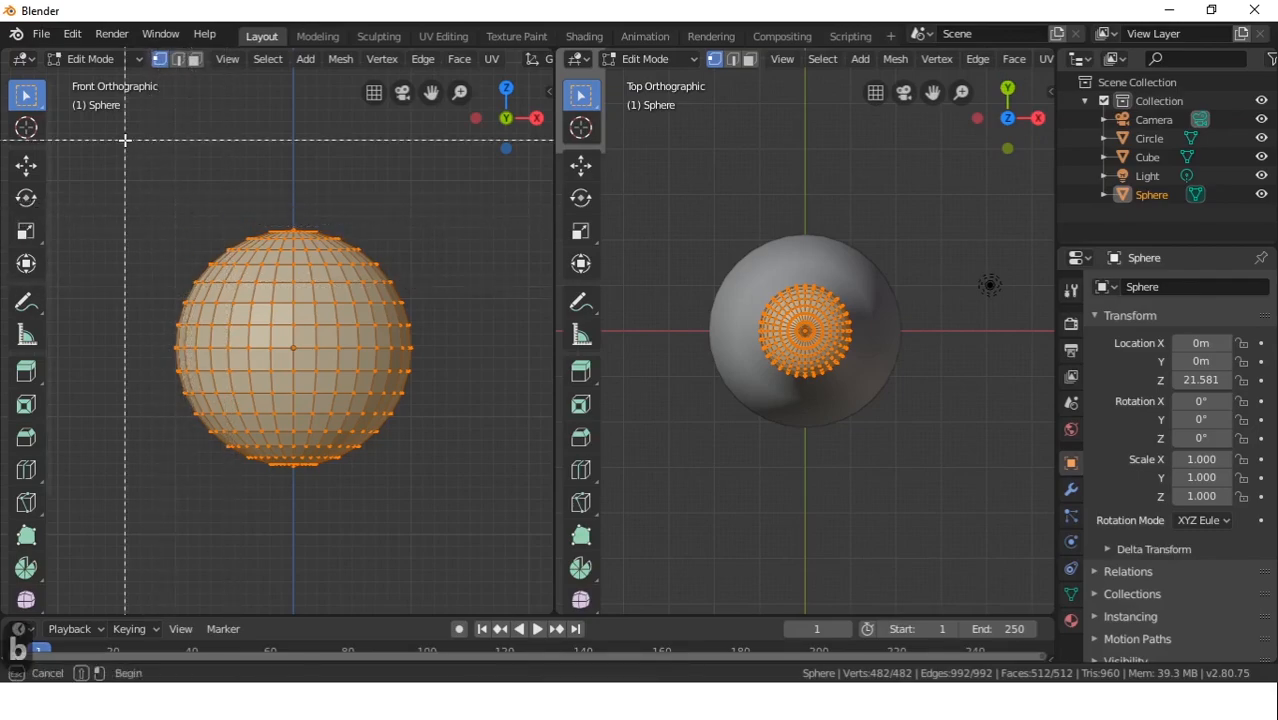
drag(125, 163, 459, 311)
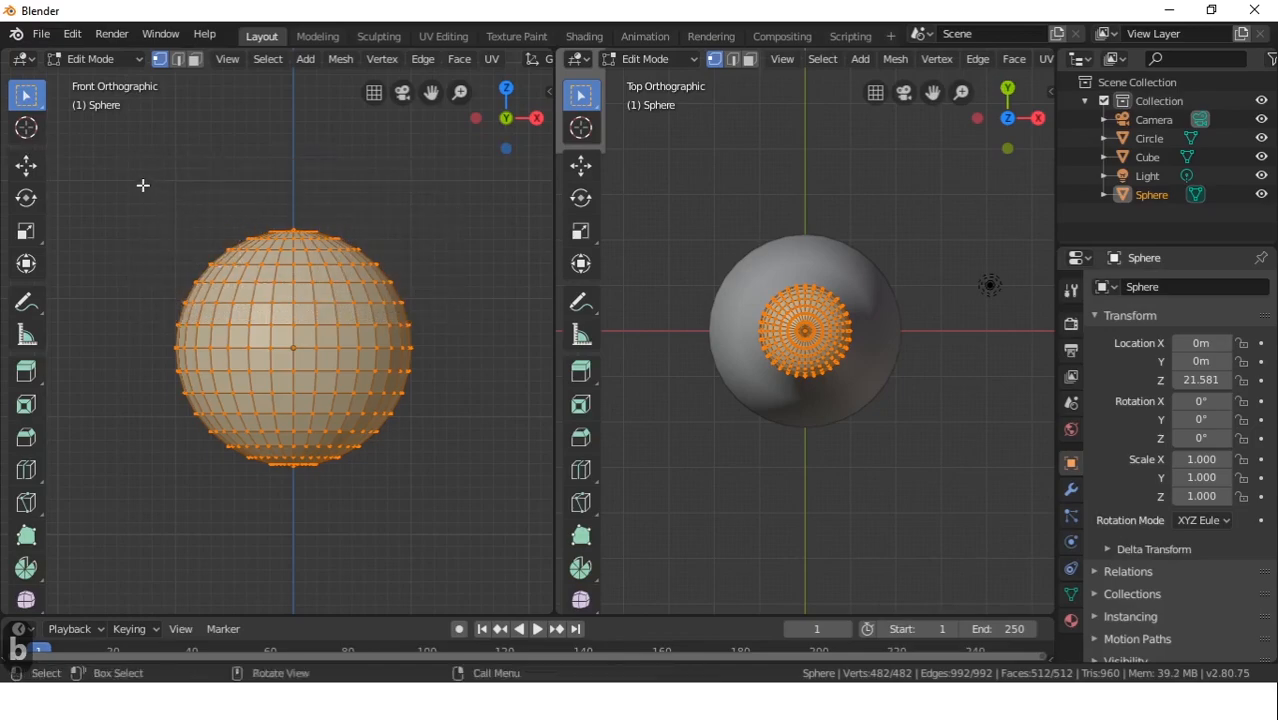
Try to box-deselect the upper rows of vertices on the front of the sphere
key(b)
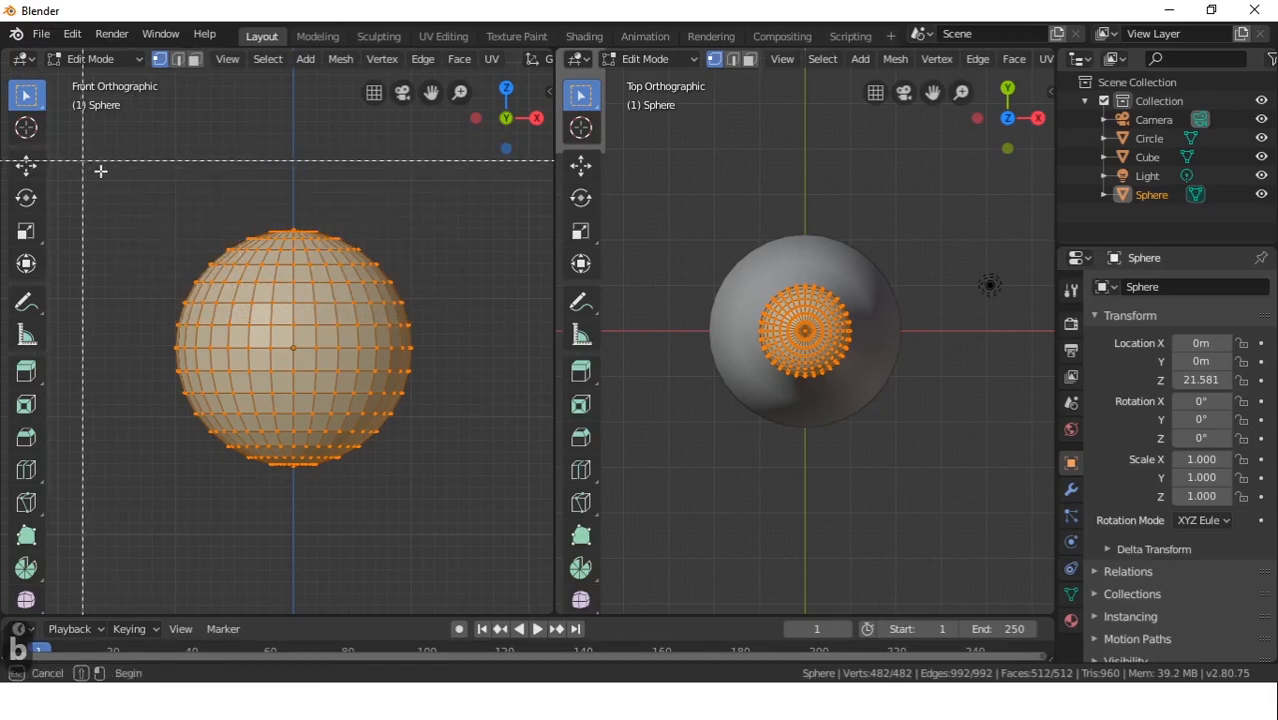
drag(146, 185, 418, 311)
middle_drag(418, 311, 418, 311)
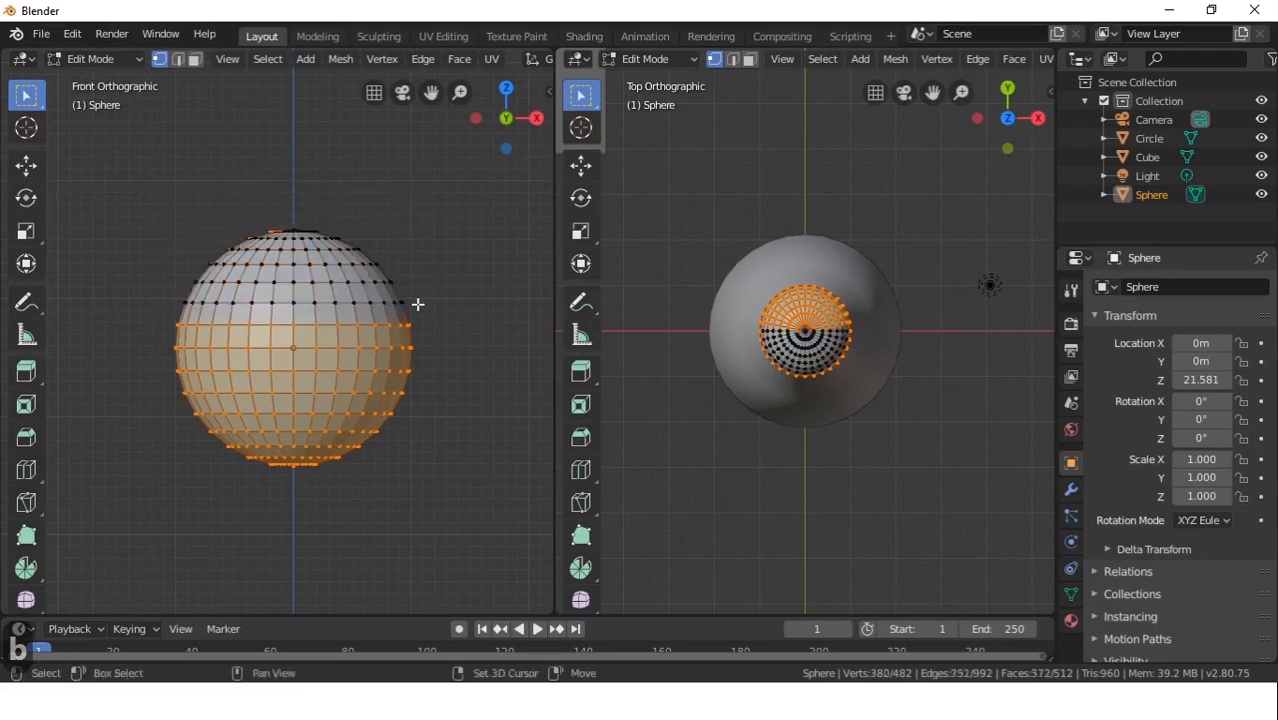
key(b)
drag(158, 190, 442, 320)
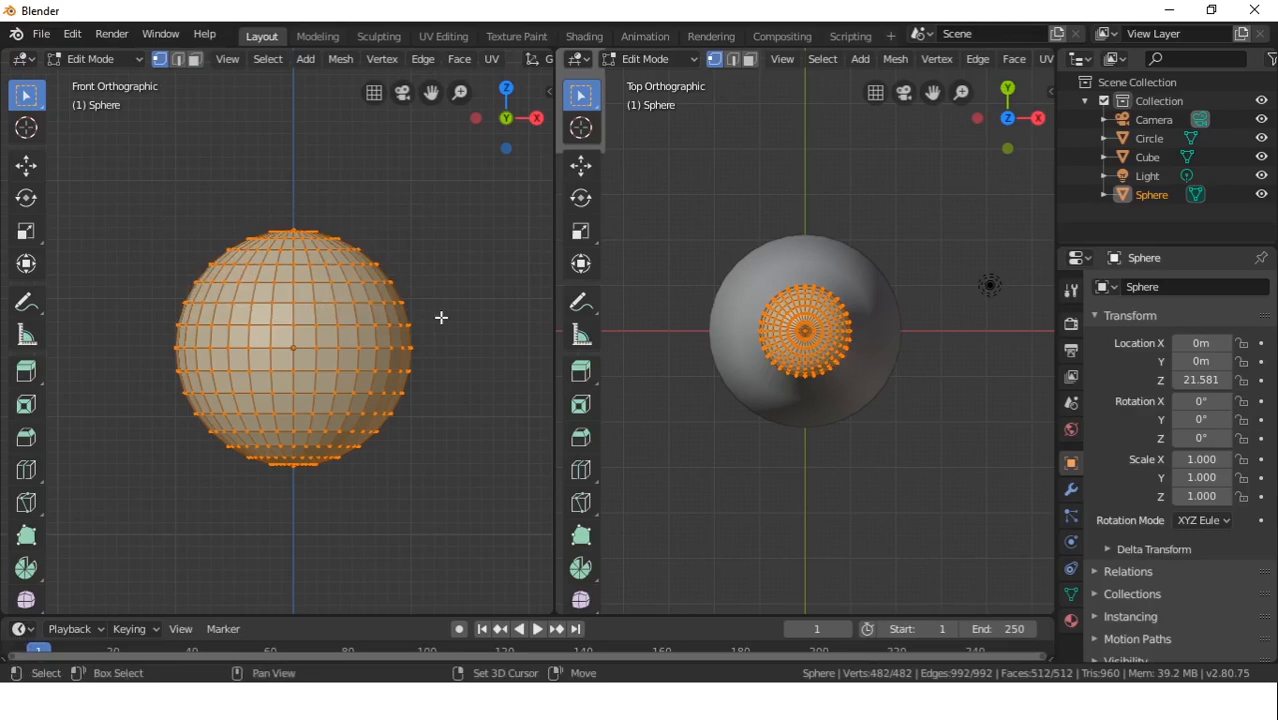
Box-deselect the front vertices above the sphere's equator, keeping the equator row and everything below selected
key(b)
drag(170, 187, 434, 308)
ctrl+drag(121, 160, 458, 324)
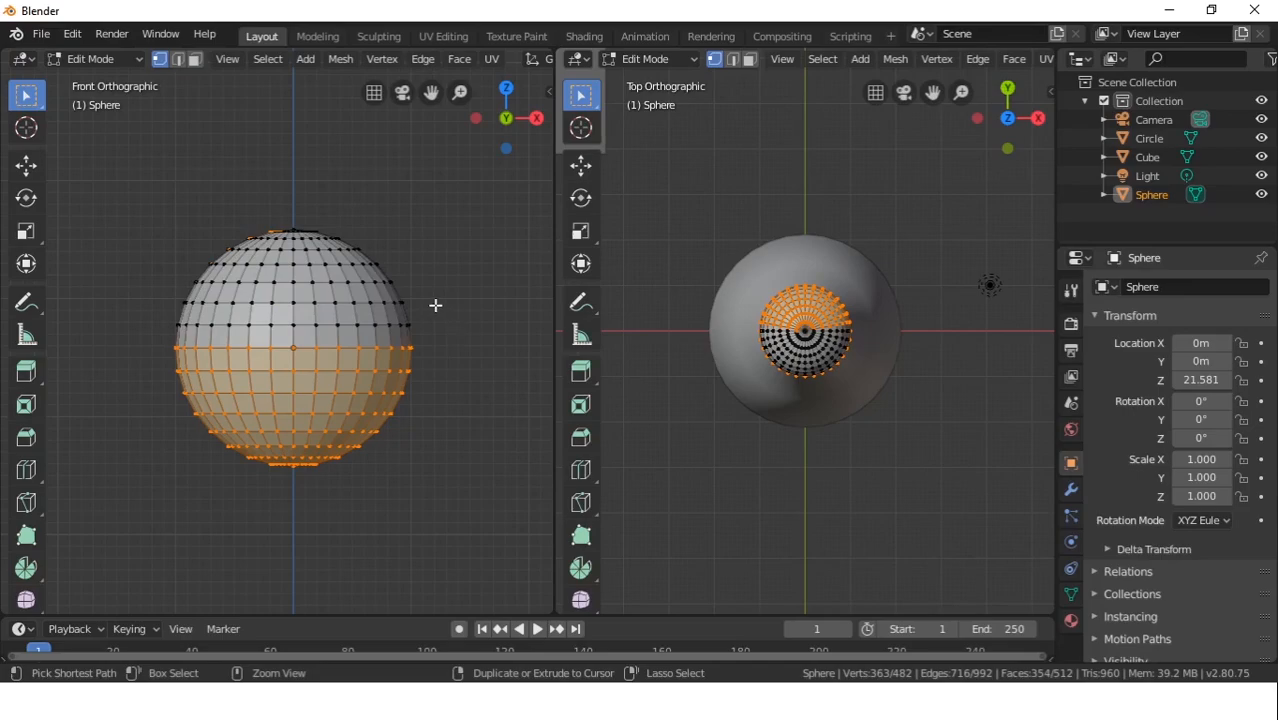
Box-deselect the vertices above the equator on the sphere's back side from the back view
middle_click(436, 303)
scroll(434, 303, down, 4)
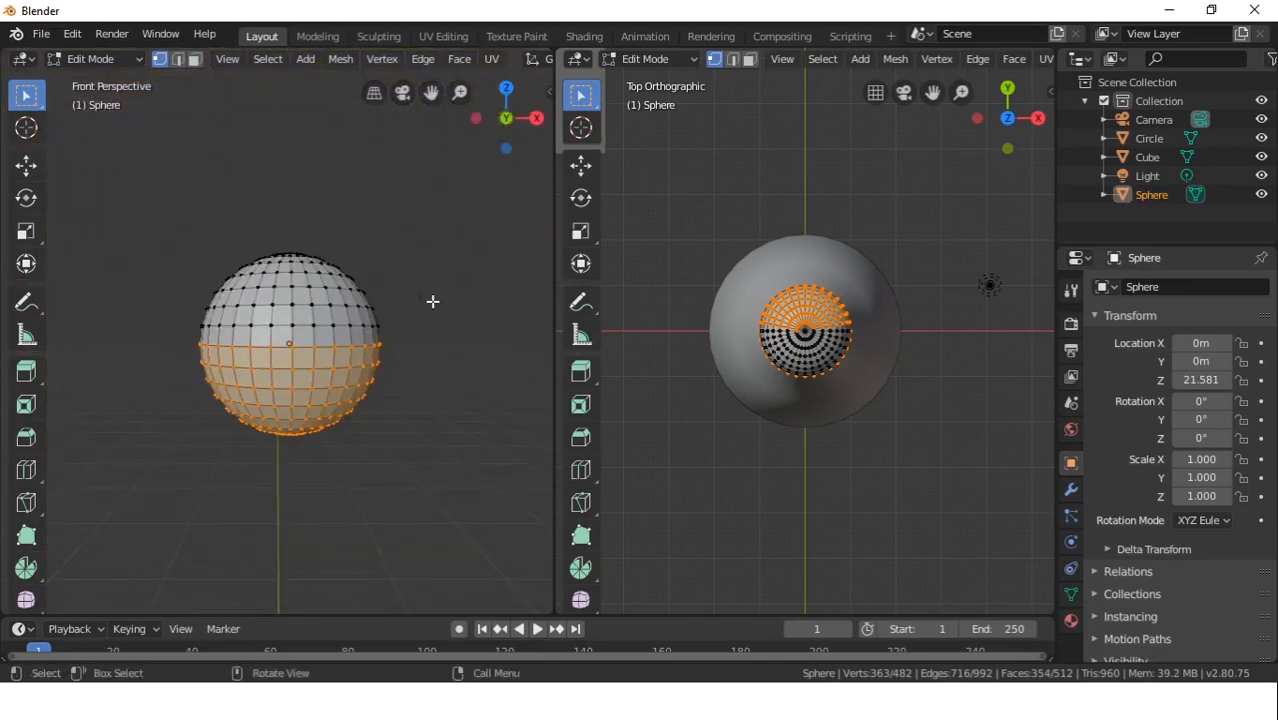
middle_drag(437, 326, 340, 335)
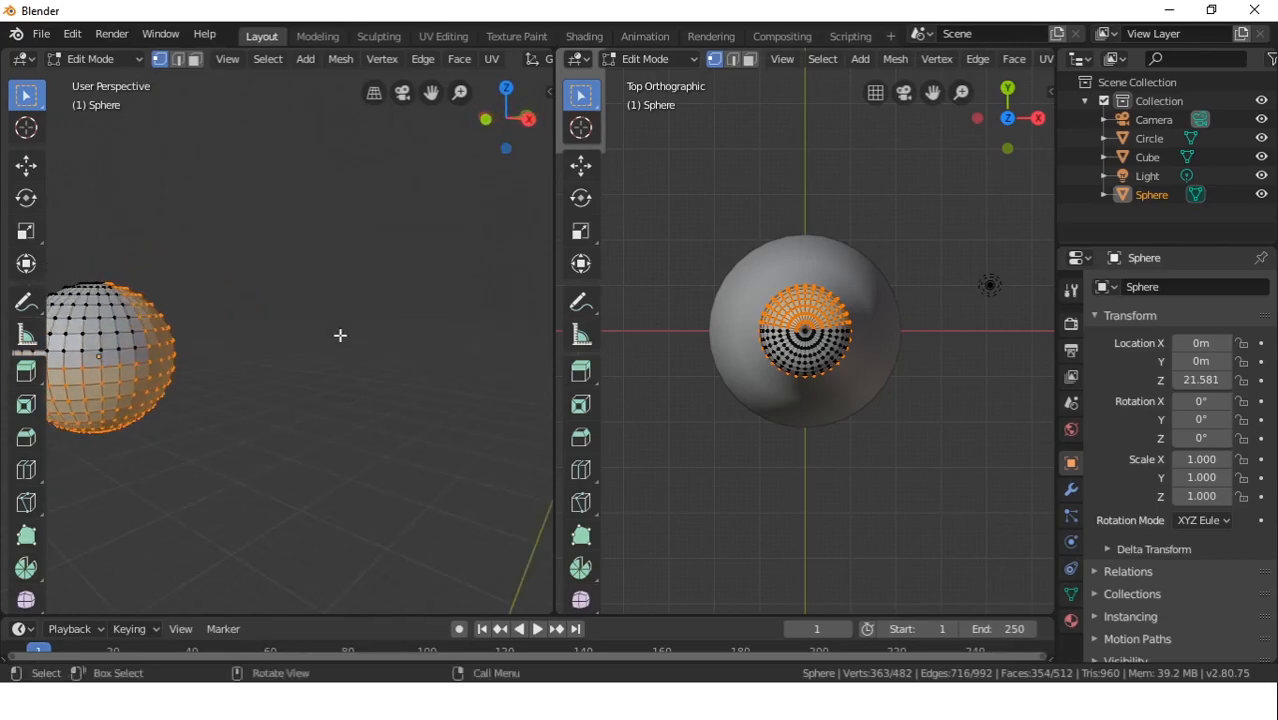
key(KP_1)
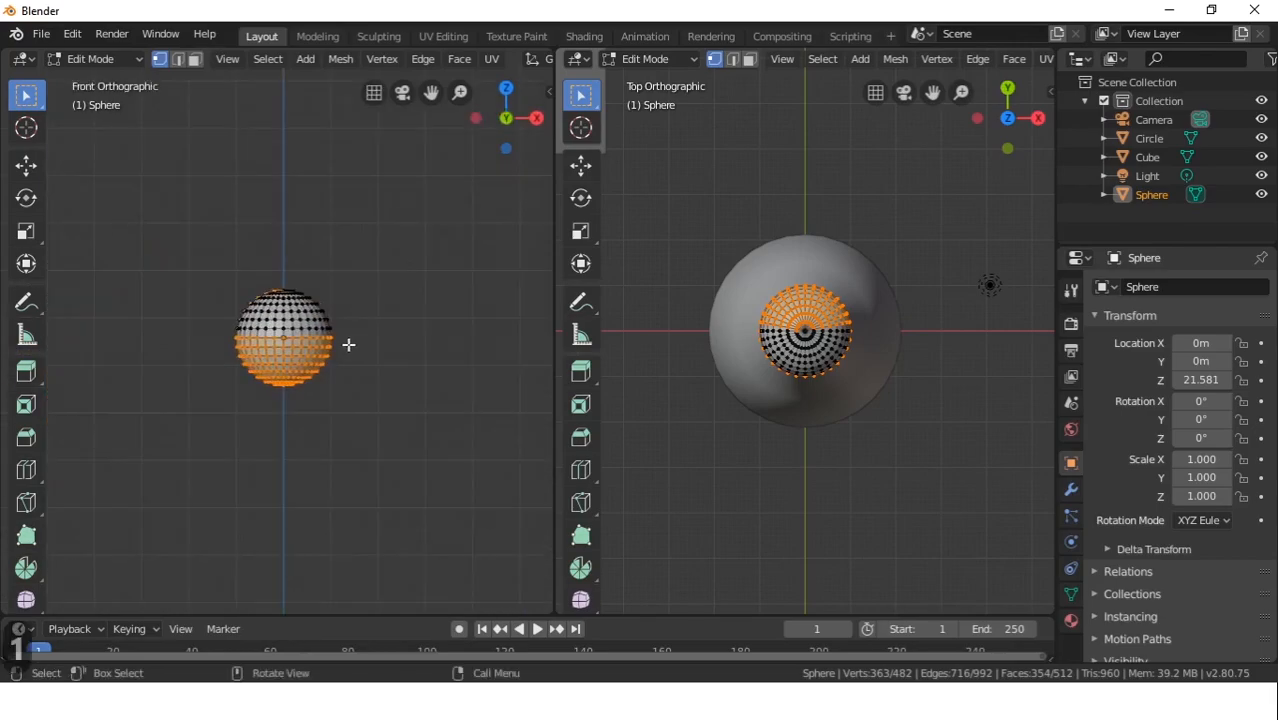
key(ctrl+KP_1)
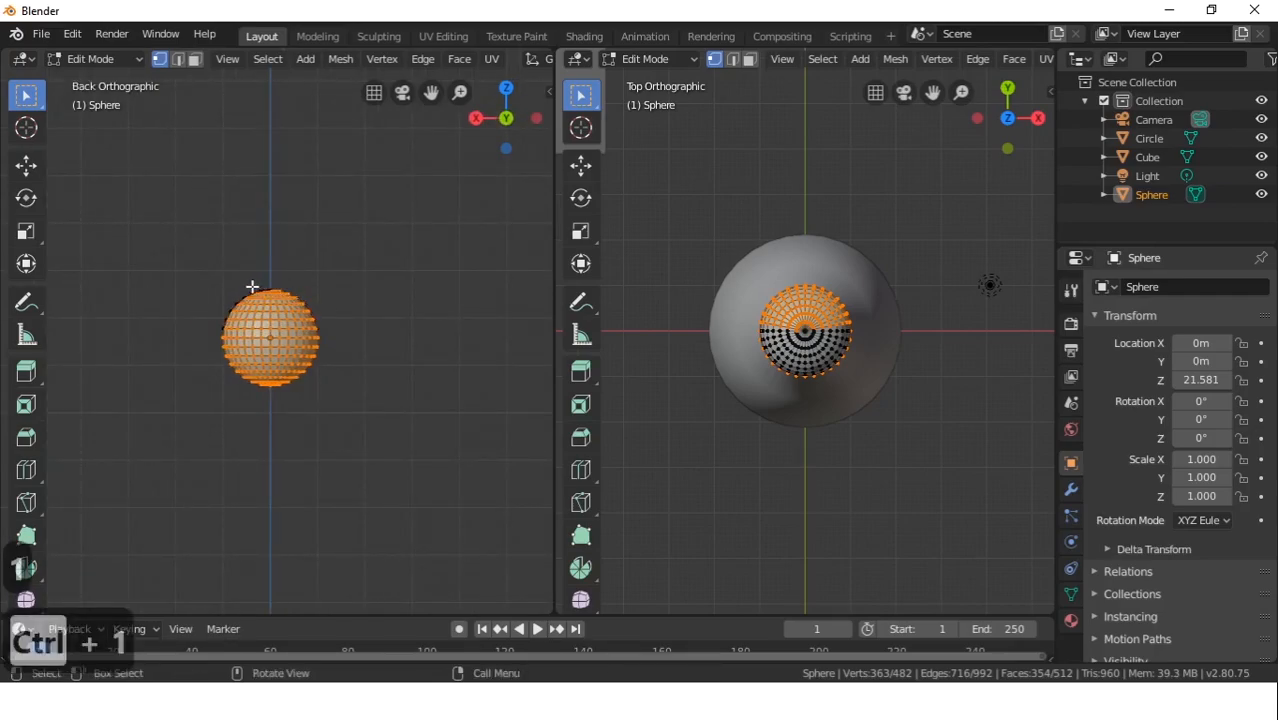
drag(200, 278, 355, 331)
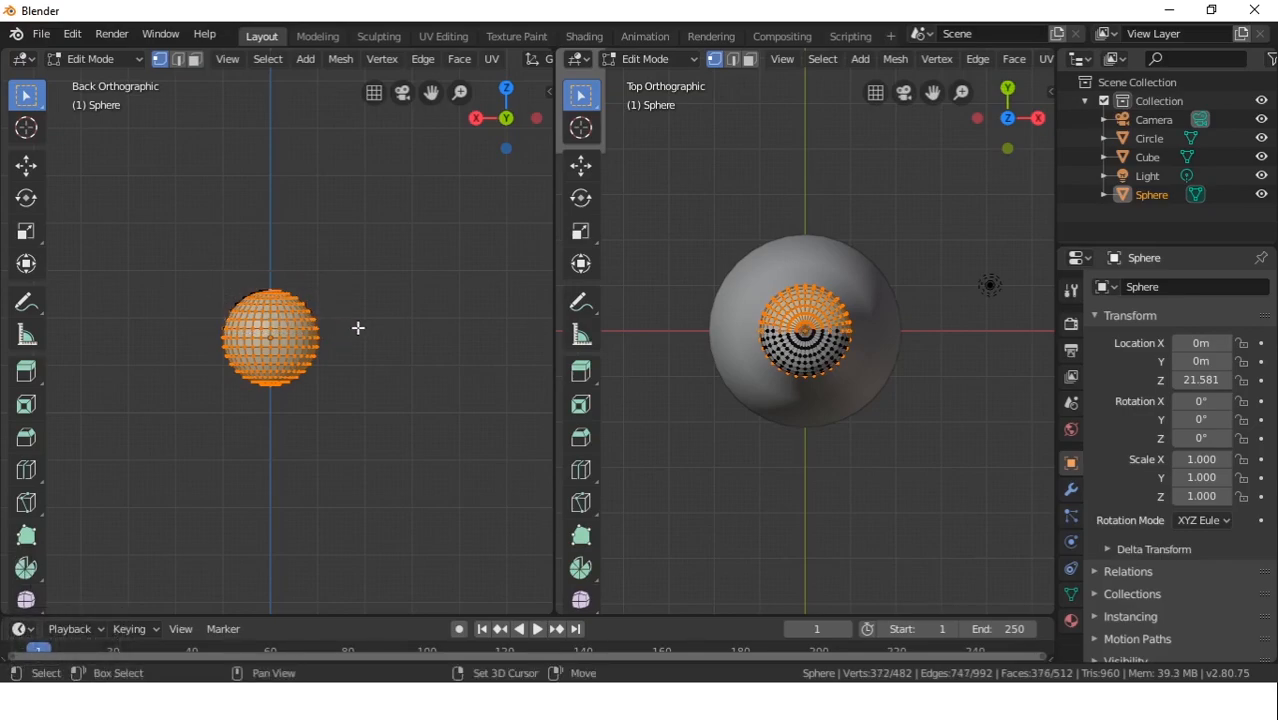
ctrl+drag(222, 276, 359, 328)
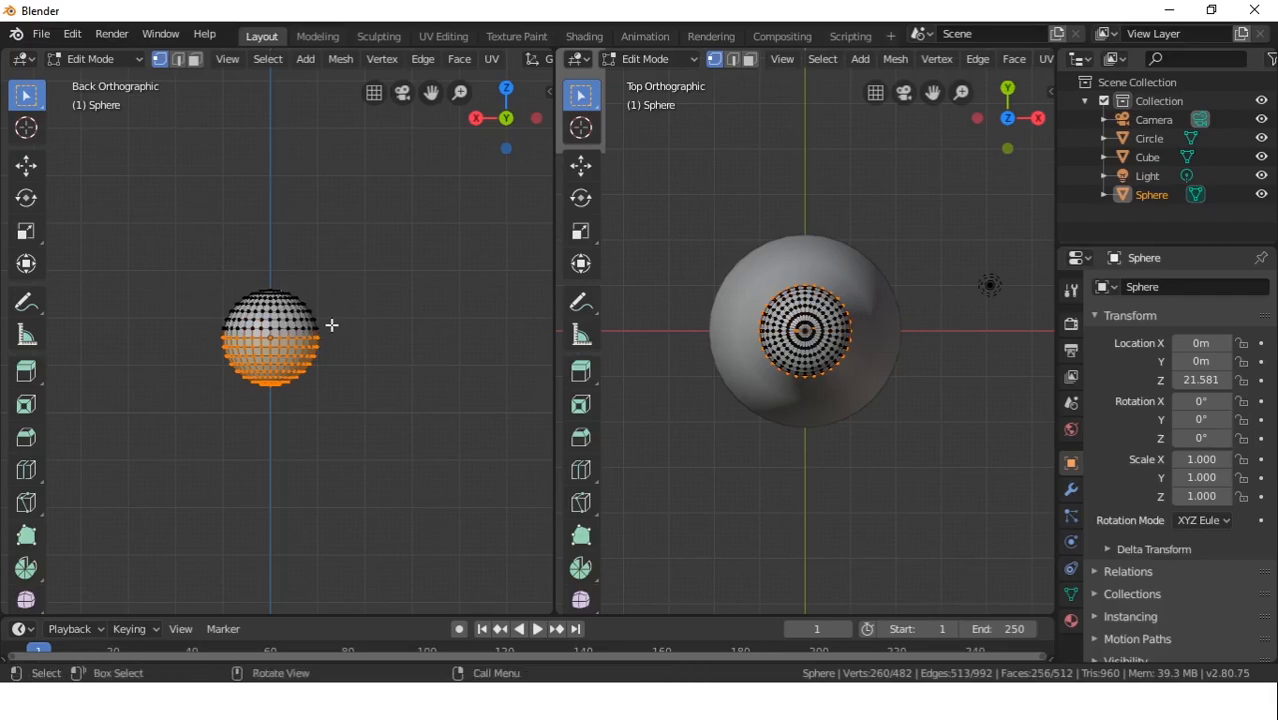
ctrl+drag(214, 236, 351, 308)
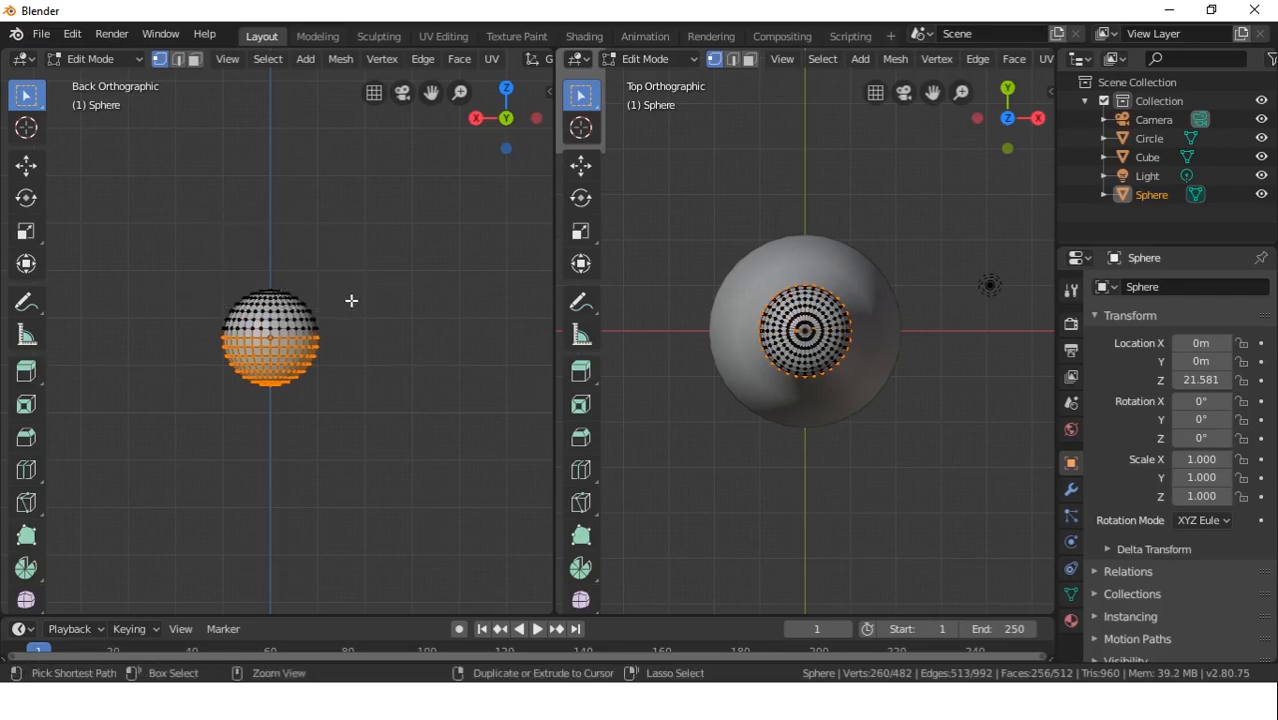
Deselect the stray vertices still selected around the sphere's top pole
key(ctrl+1)
key(KP_1)
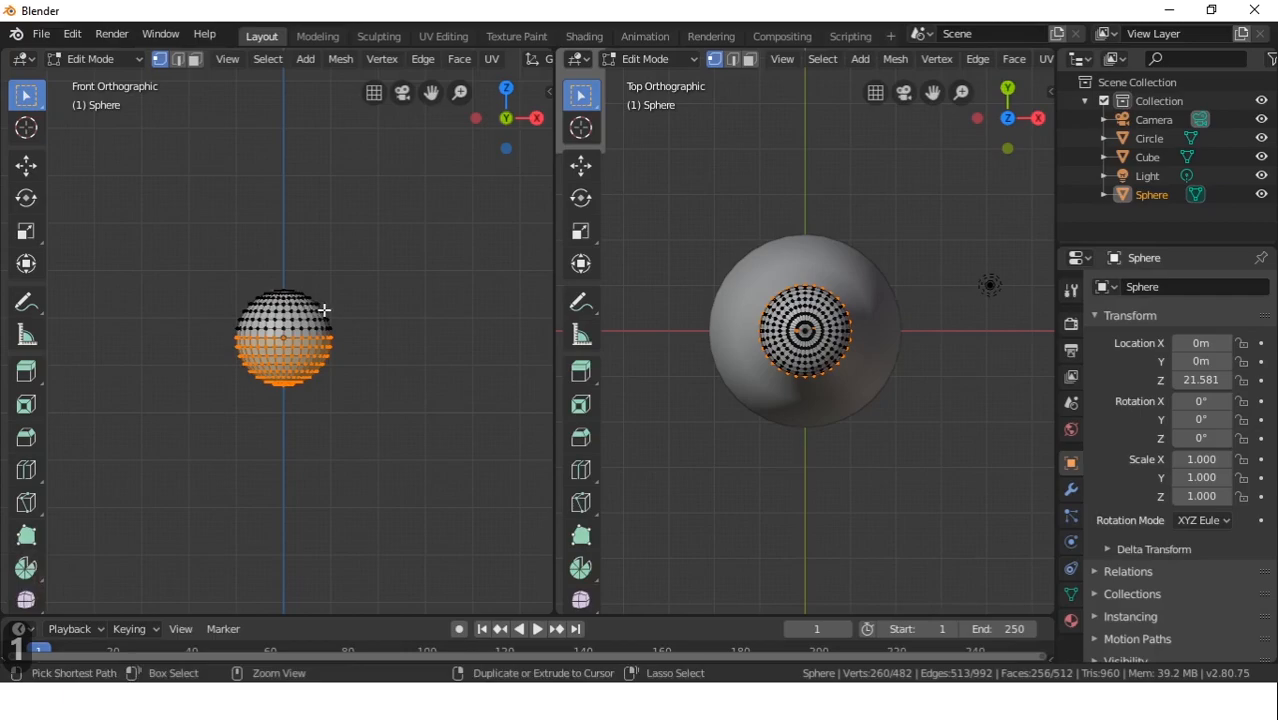
ctrl+drag(257, 254, 321, 300)
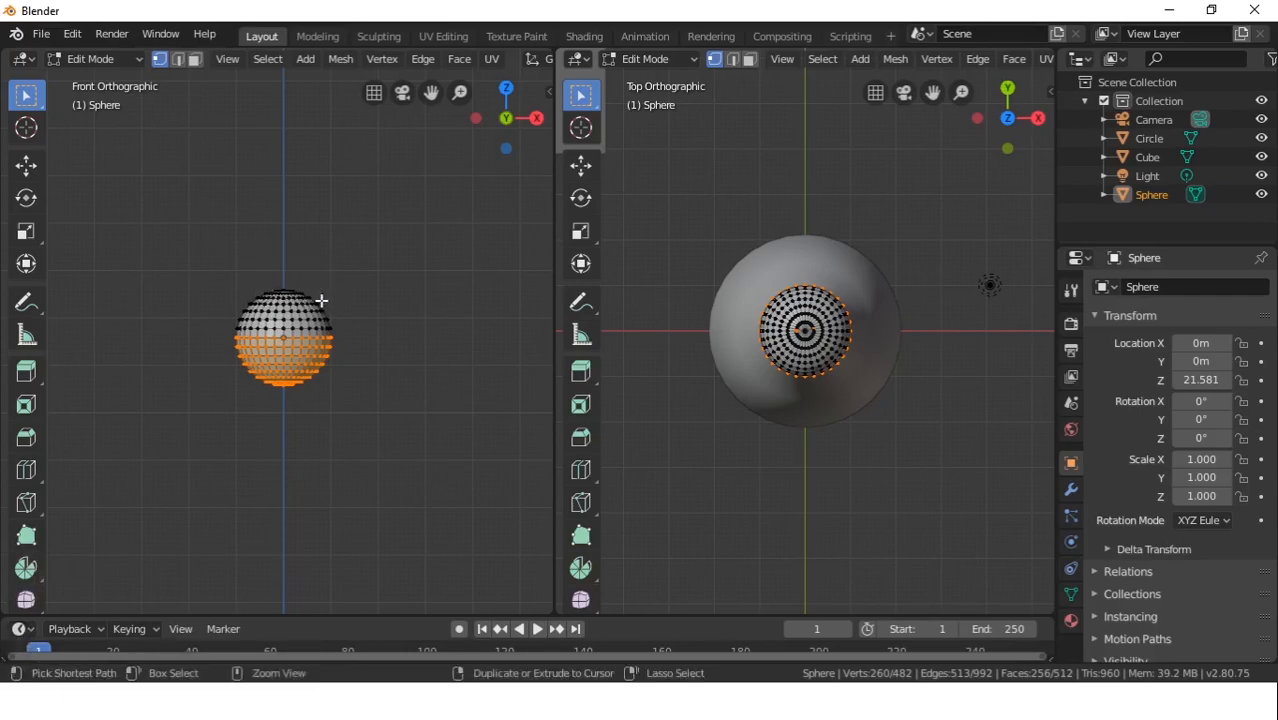
middle_drag(242, 286, 282, 364)
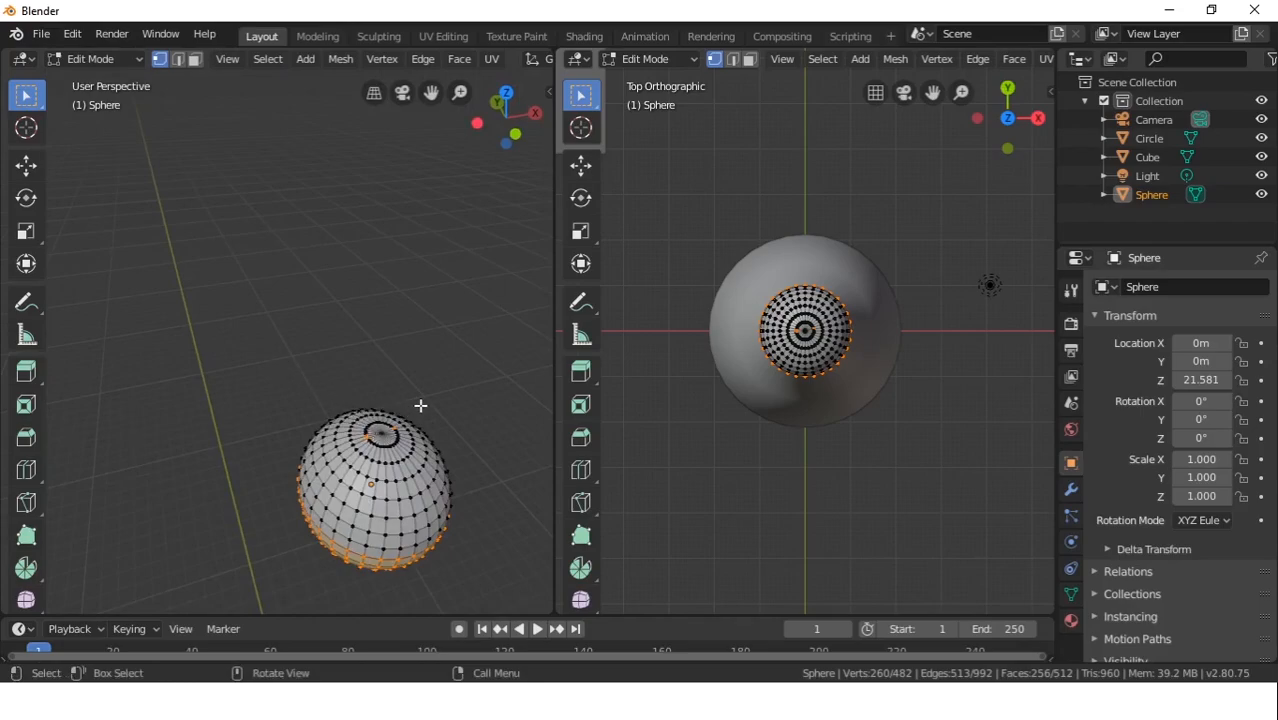
key(b)
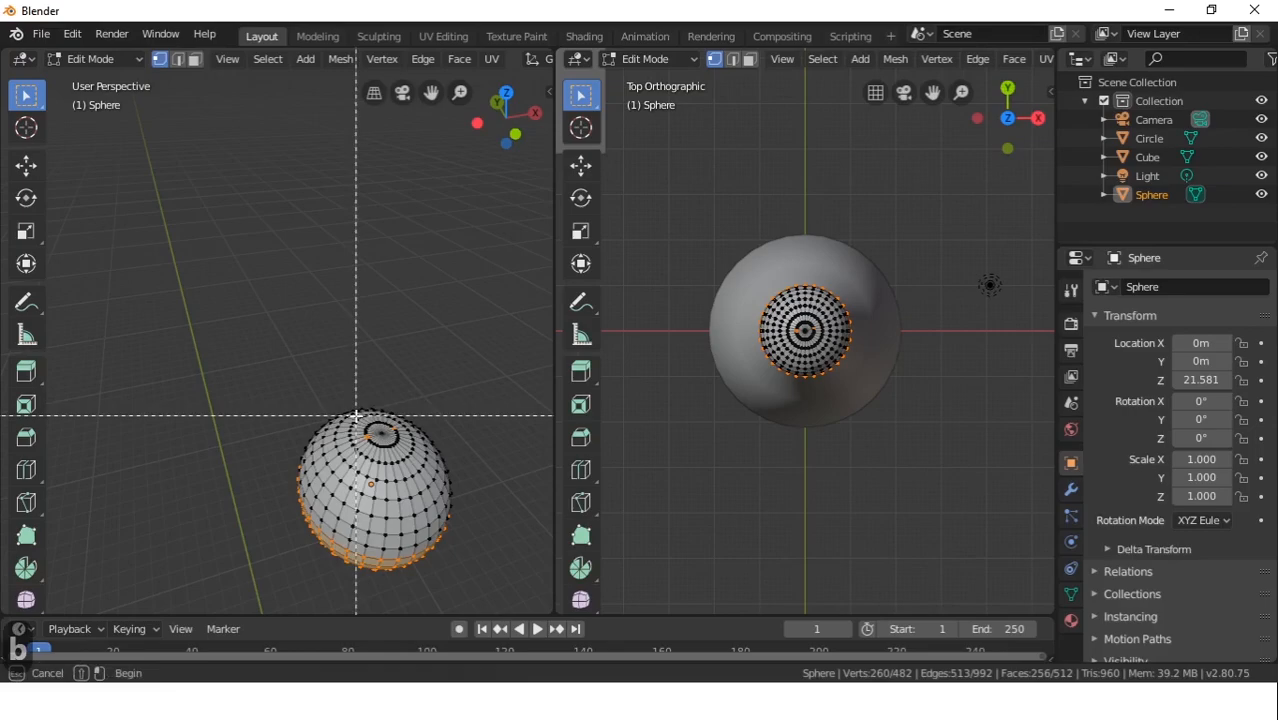
right_click(394, 437)
ctrl+drag(358, 424, 420, 452)
middle_drag(371, 485, 376, 404)
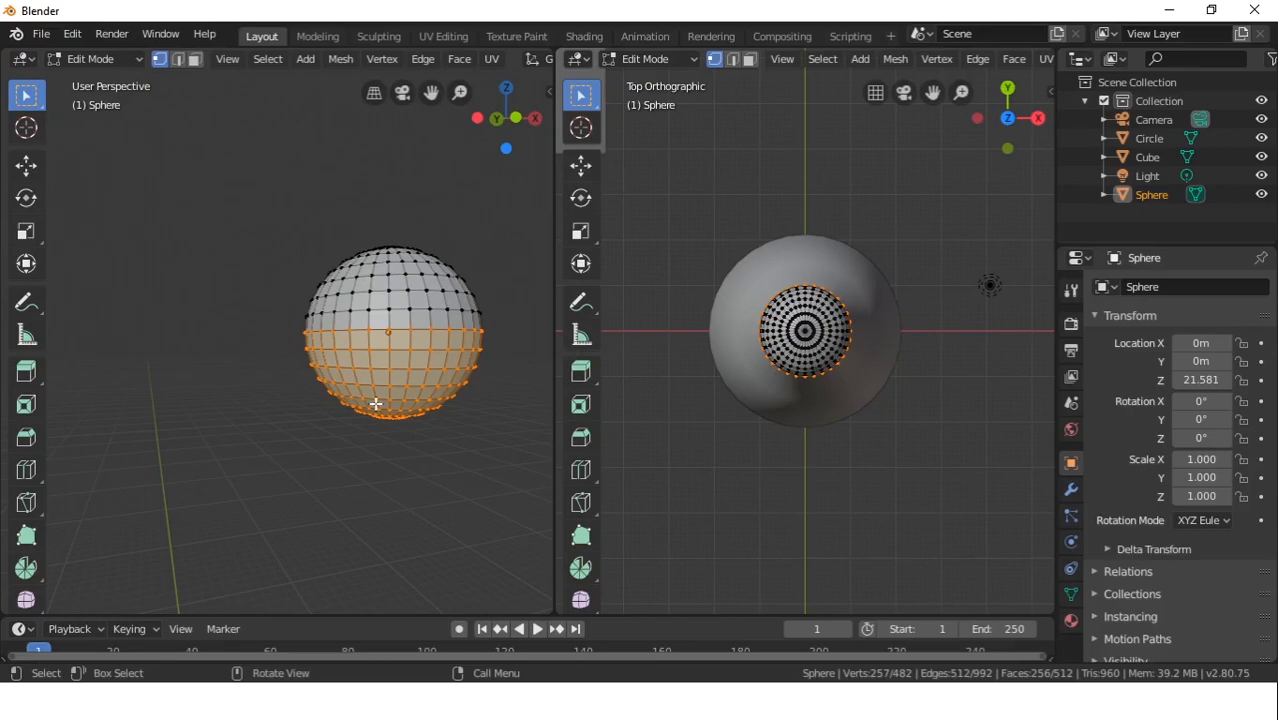
Delete the selected vertices of the sphere's lower half, including the equator row
key(KP_1)
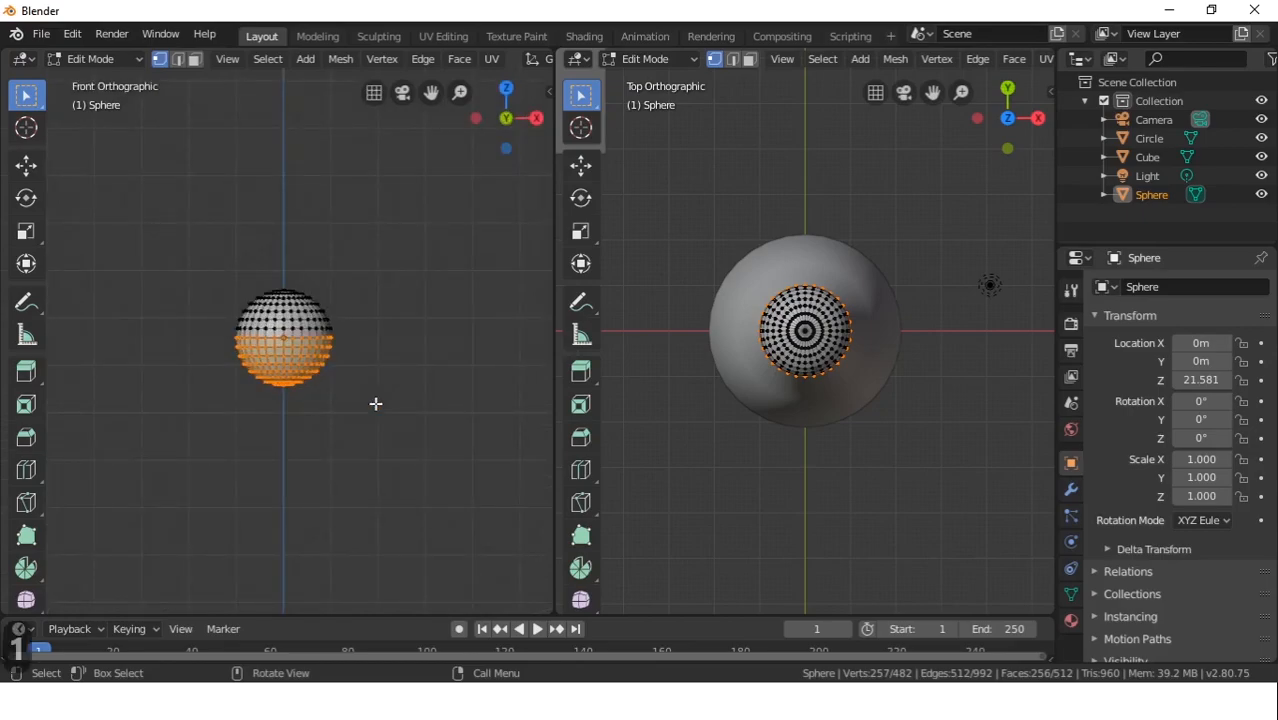
key(x)
click(342, 404)
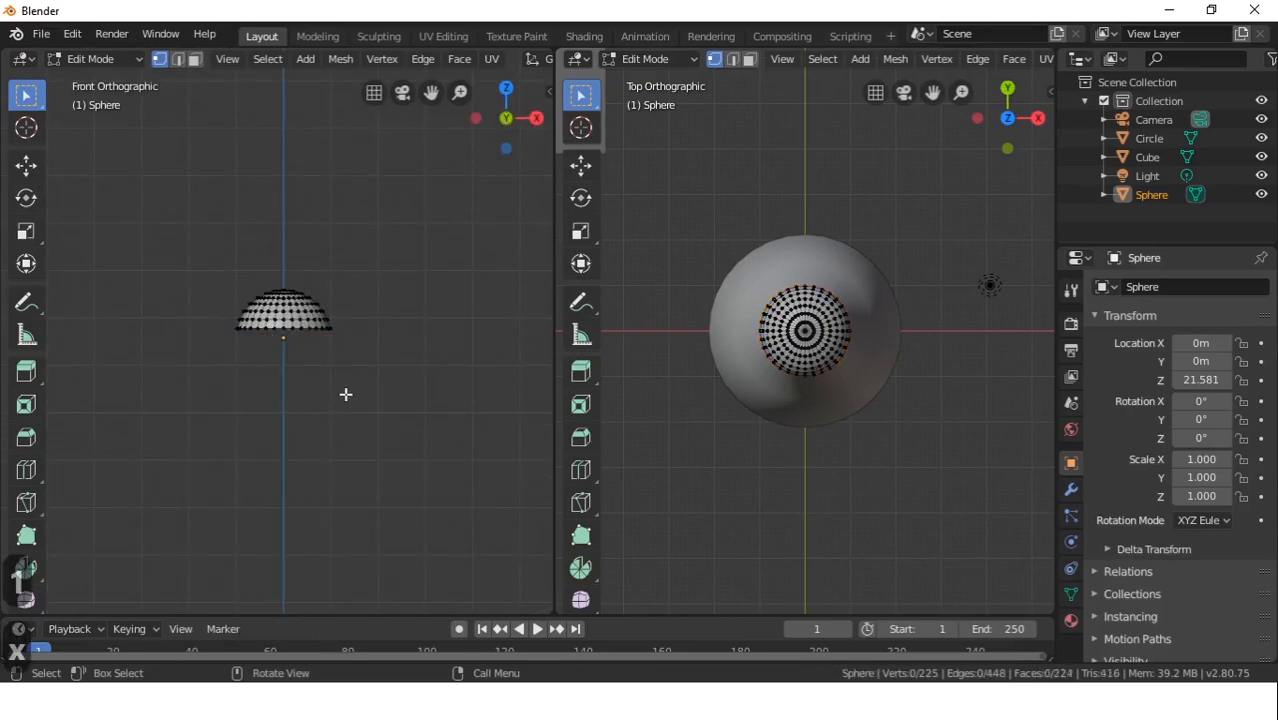
Select the dome's open bottom edge loop and extrude it slightly downward along Z to the level of the sphere's origin
middle_drag(340, 365, 378, 373)
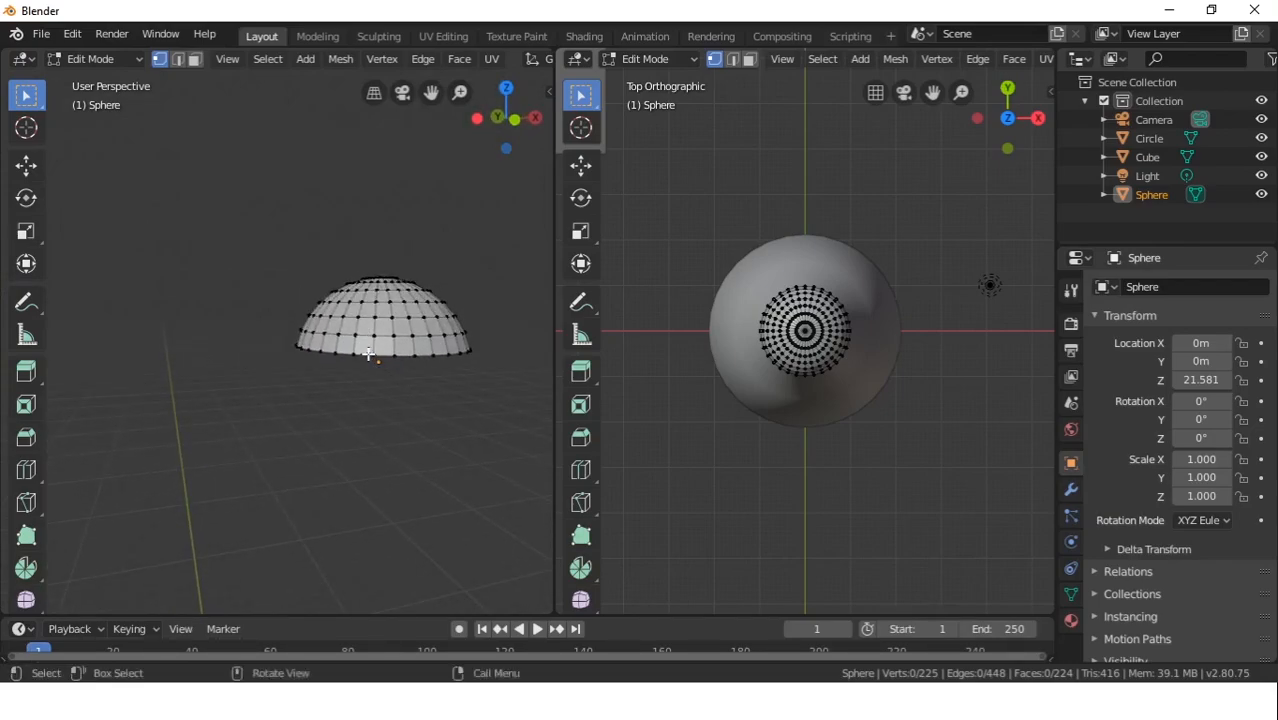
alt+click(362, 352)
middle_drag(362, 352, 339, 383)
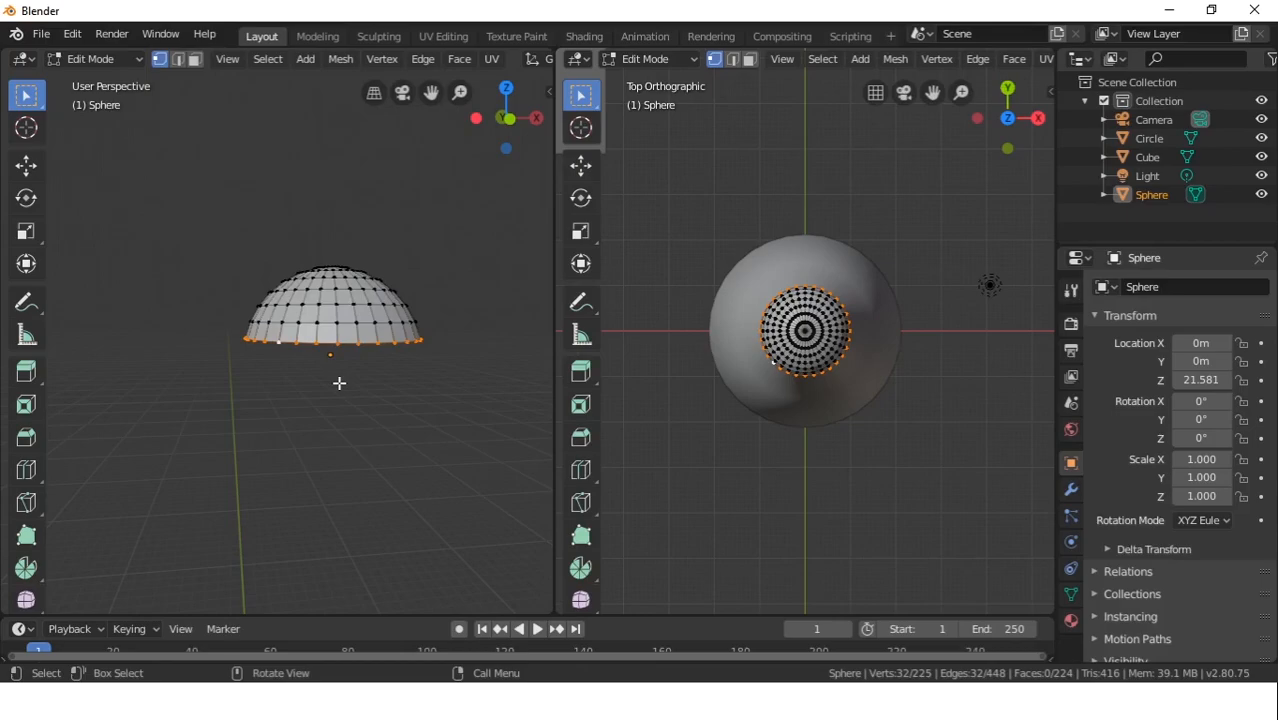
key(KP_1)
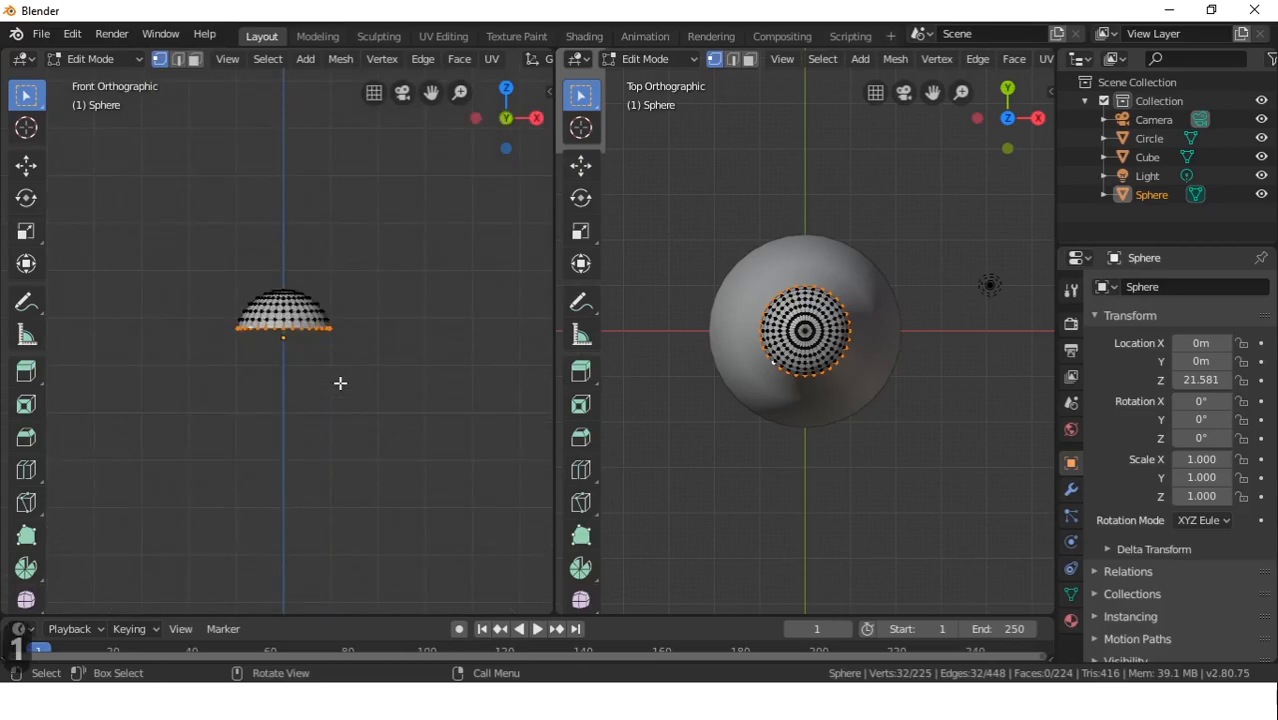
key(e)
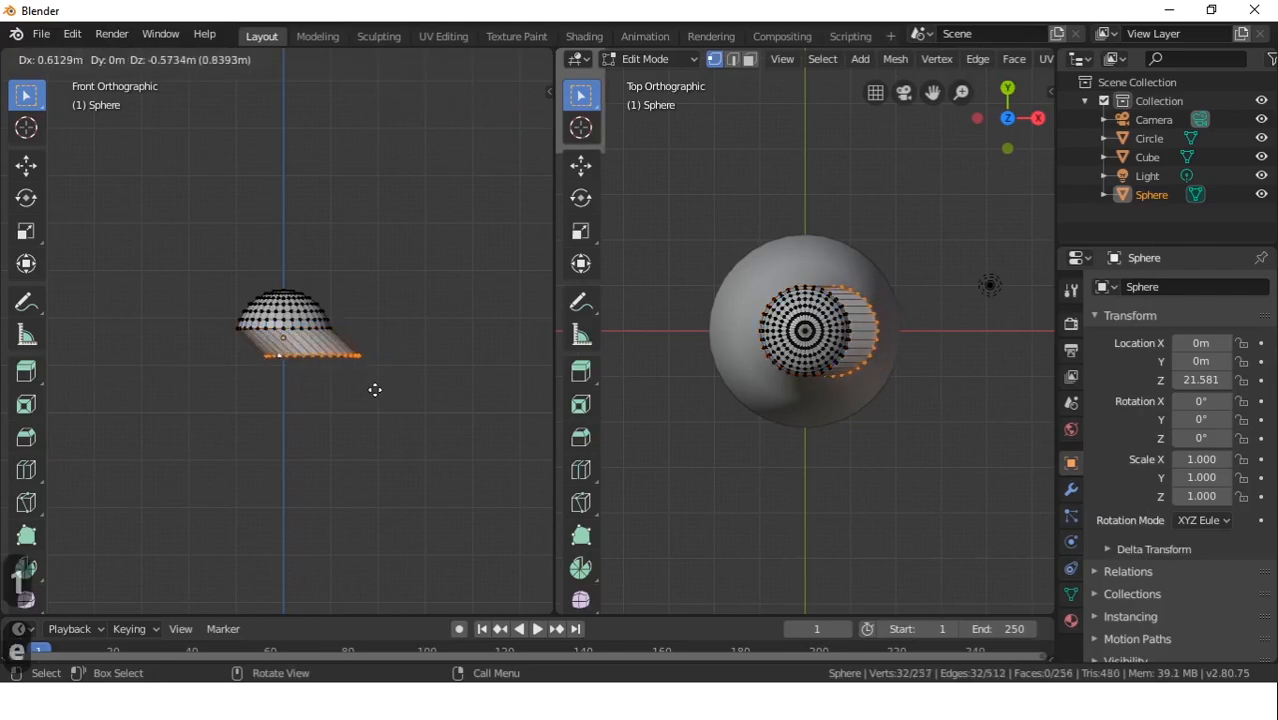
key(z)
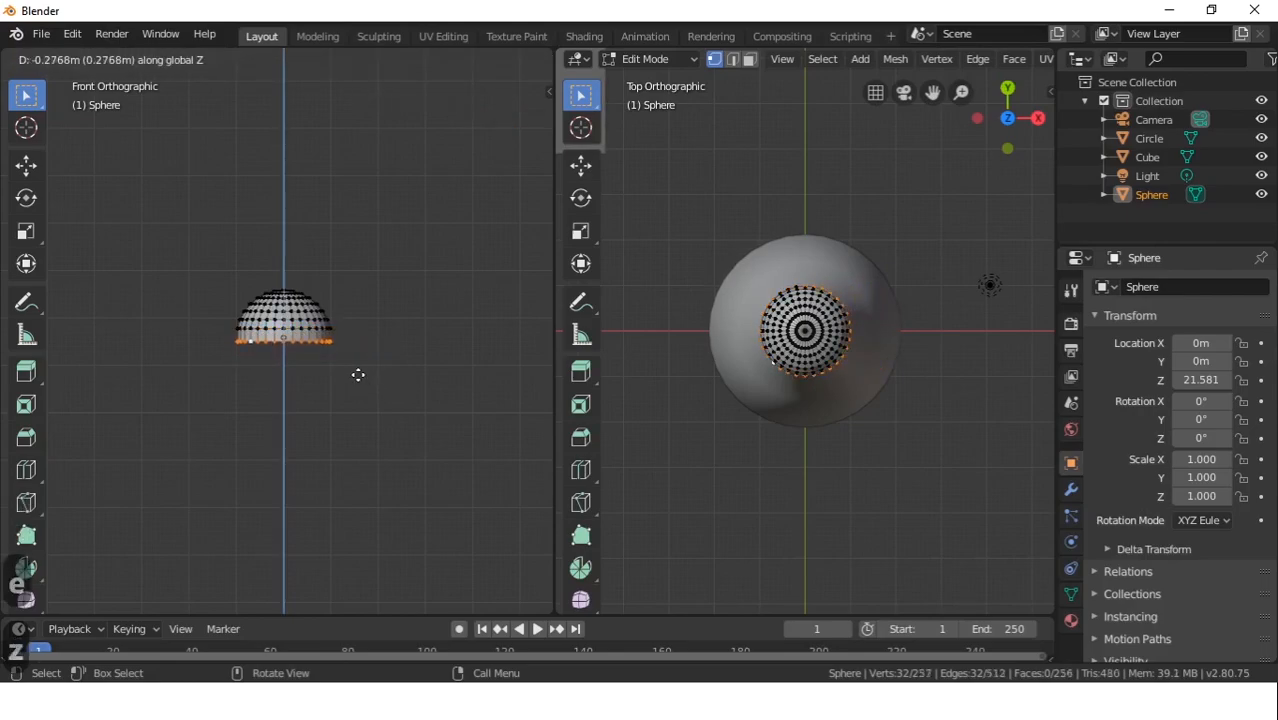
click(356, 372)
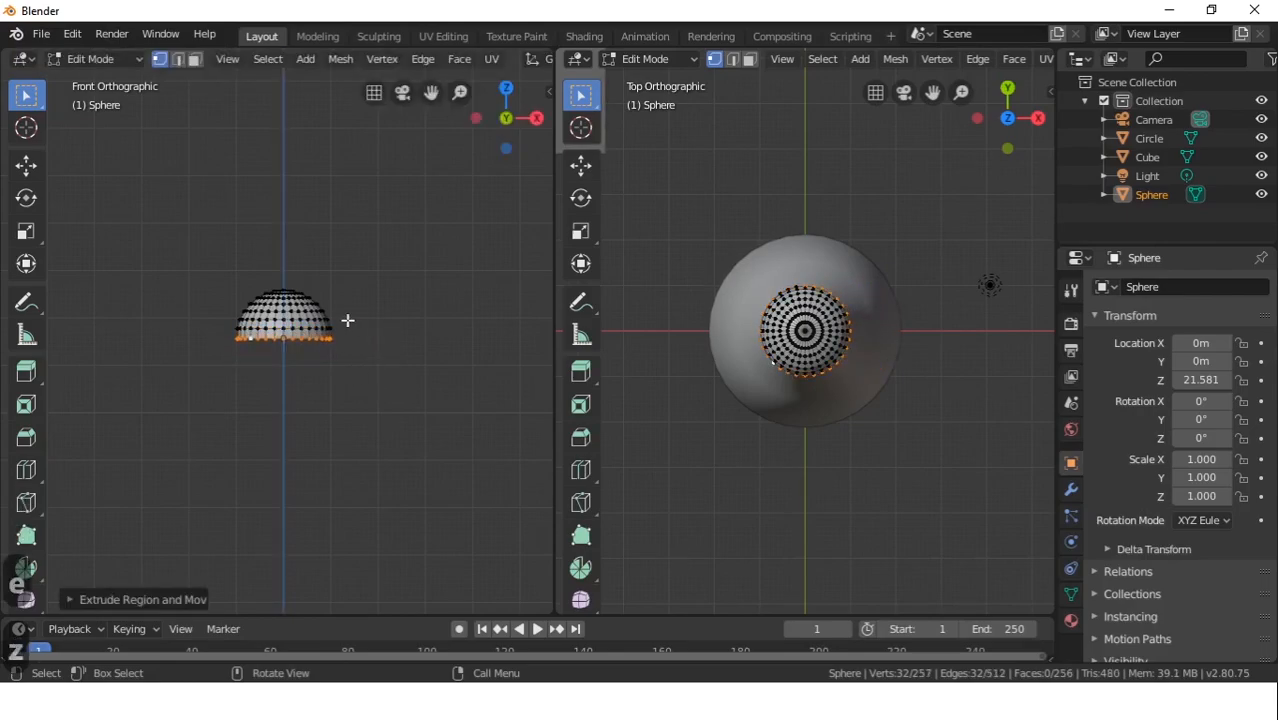
Scale the dome's extruded bottom edge loop outward by a factor of about 3.55 to form a wide brim
key(s)
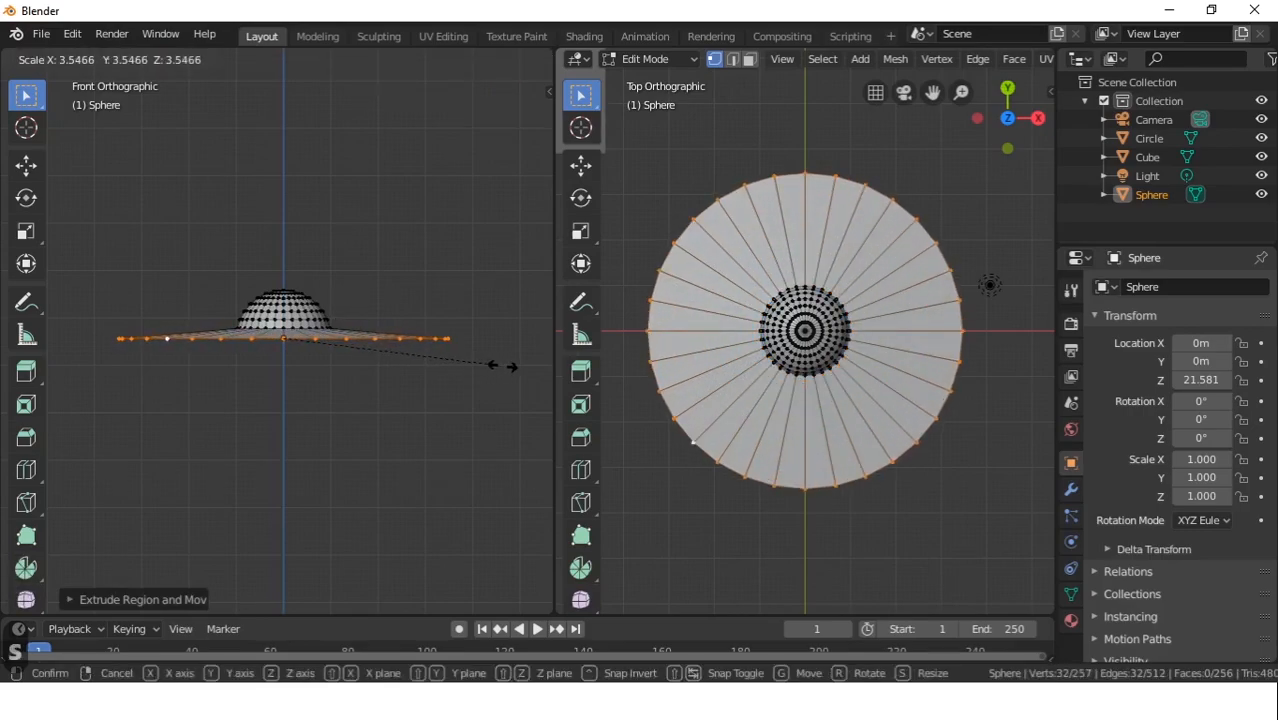
click(503, 366)
middle_drag(351, 314, 362, 245)
scroll(359, 307, down, 3)
scroll(340, 303, up, 3)
scroll(310, 295, down, 1)
middle_drag(304, 279, 302, 300)
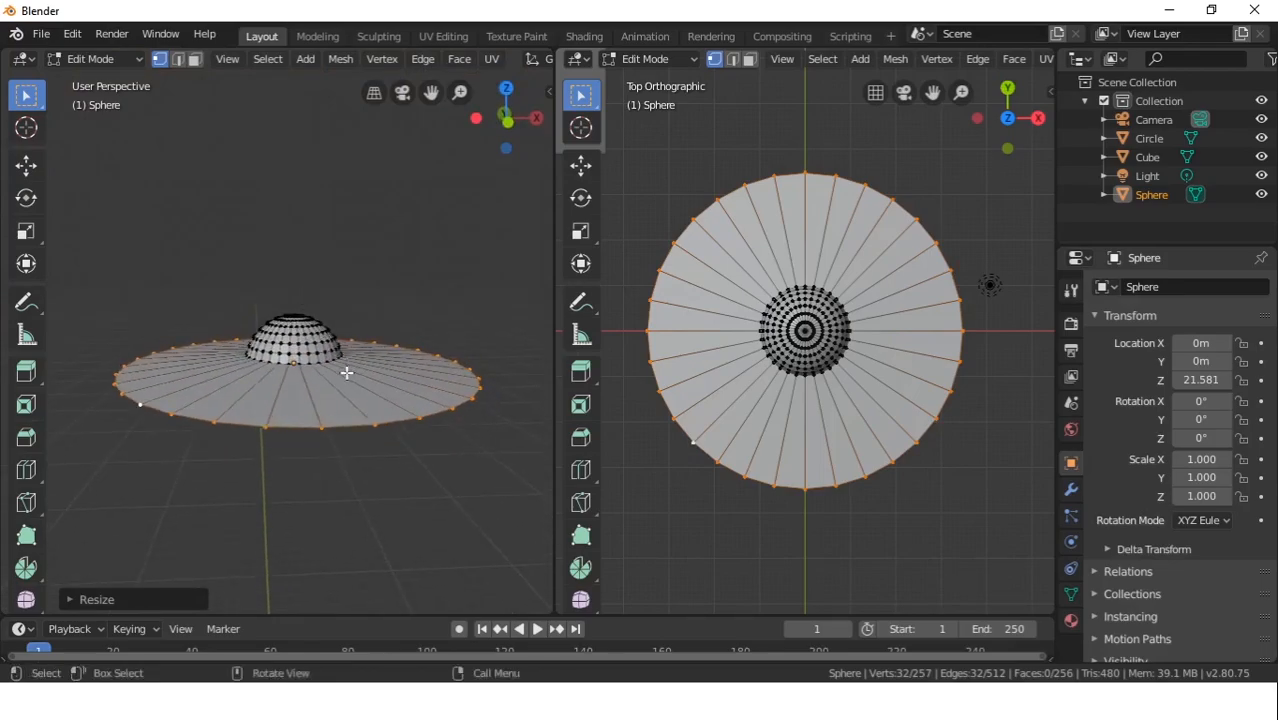
Move the brim's outer edge loop slightly down along the Z axis so the brim slopes away from the dome
key(KP_1)
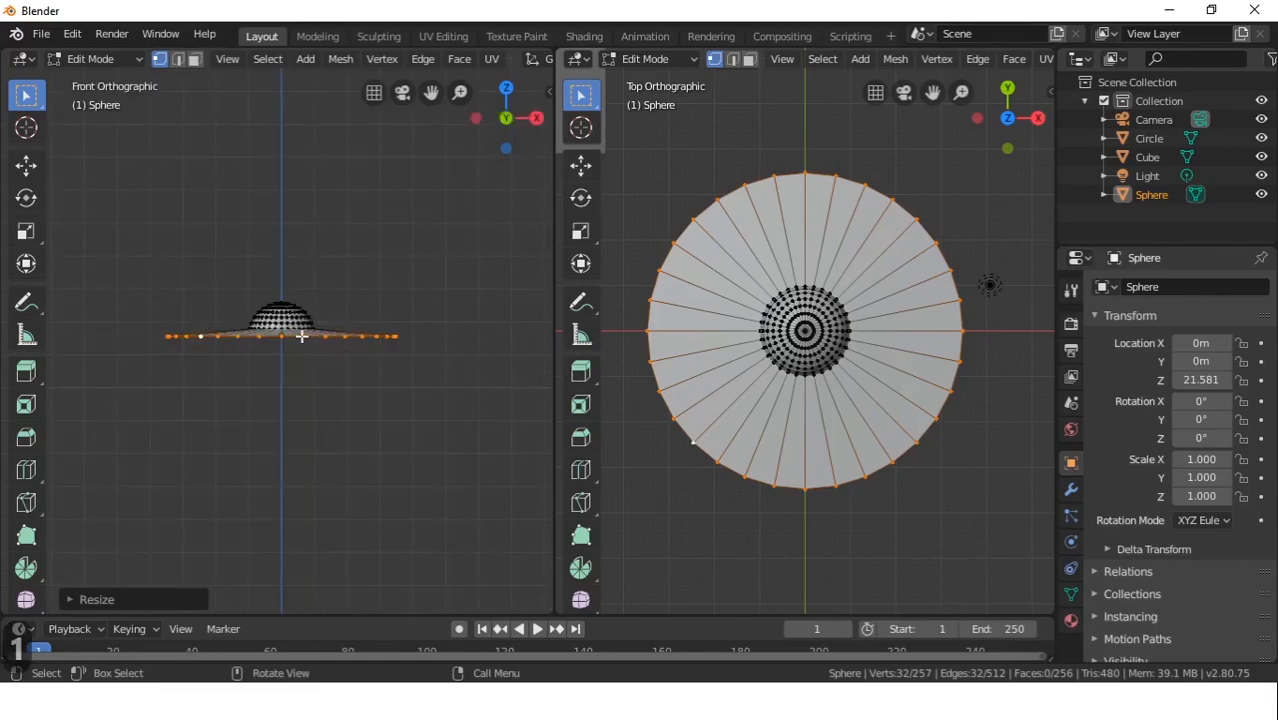
scroll(284, 312, up, 3)
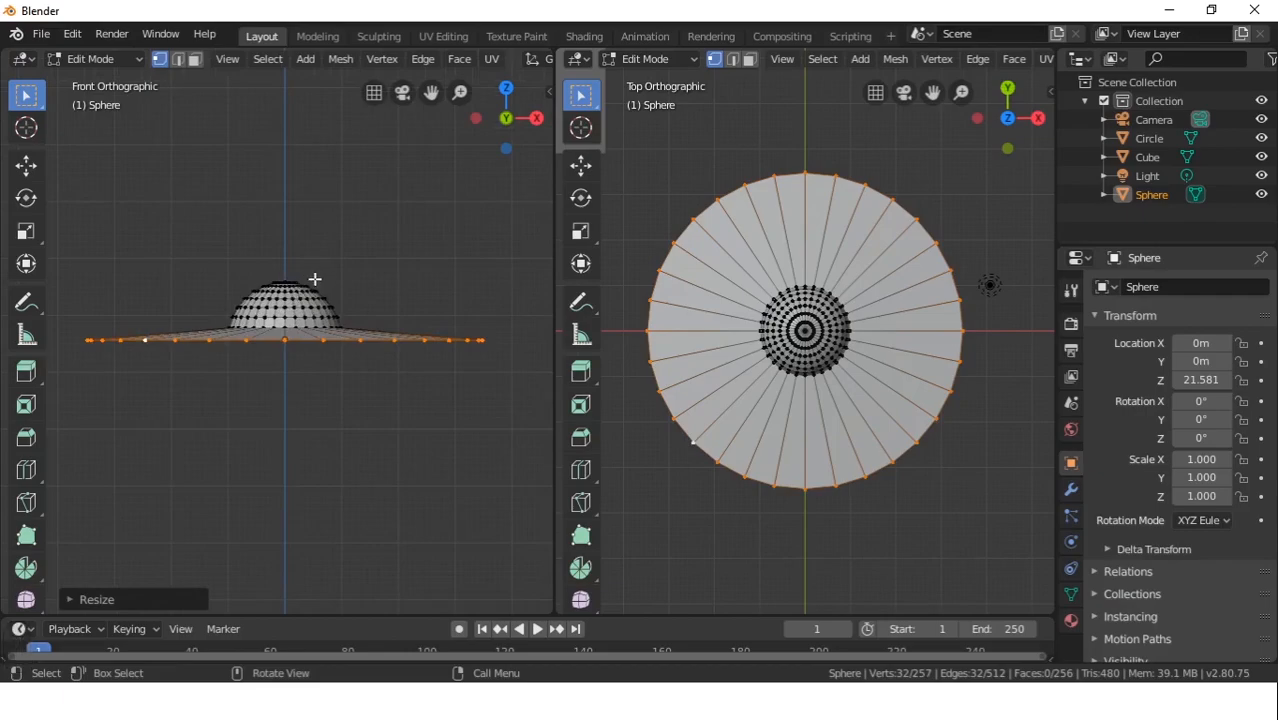
key(g)
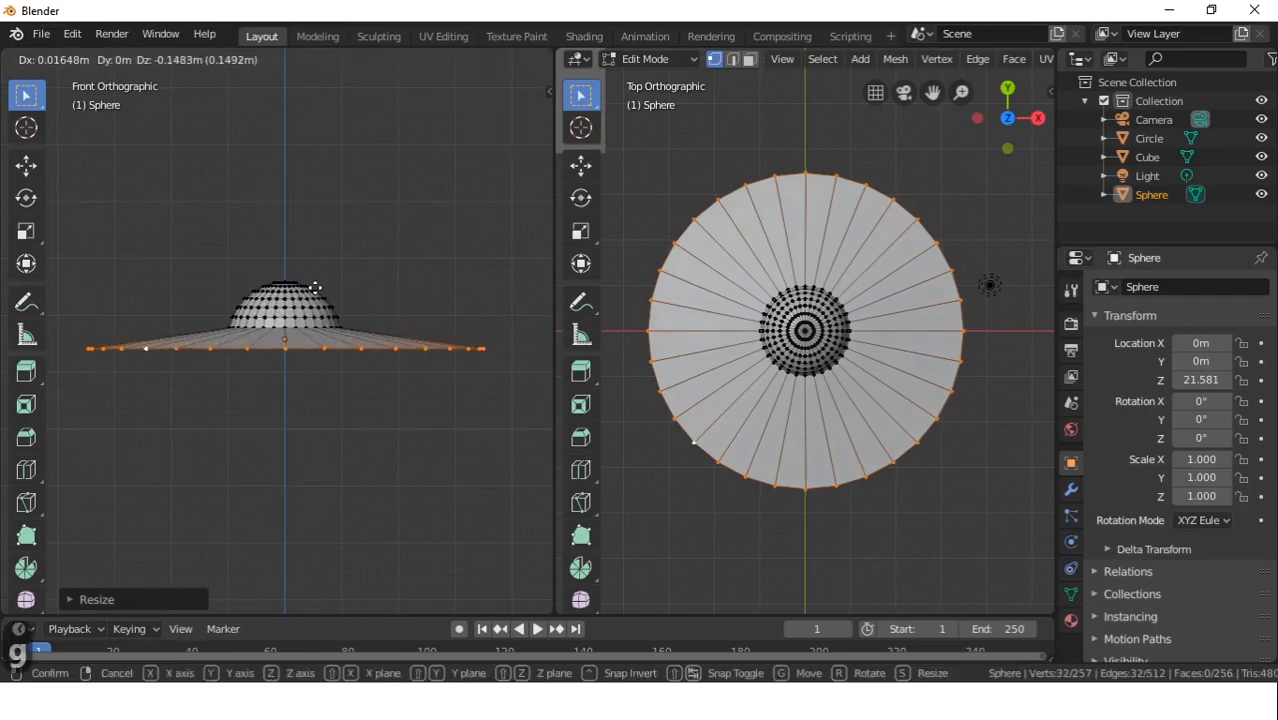
key(z)
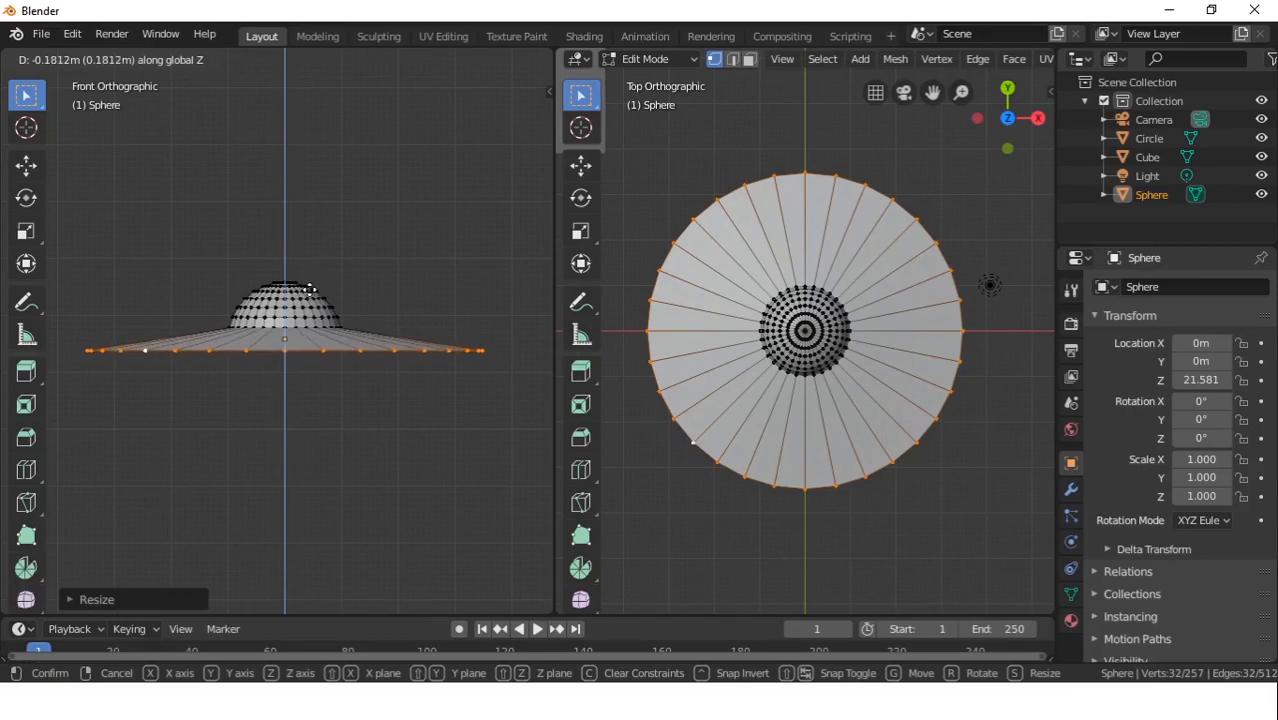
click(310, 287)
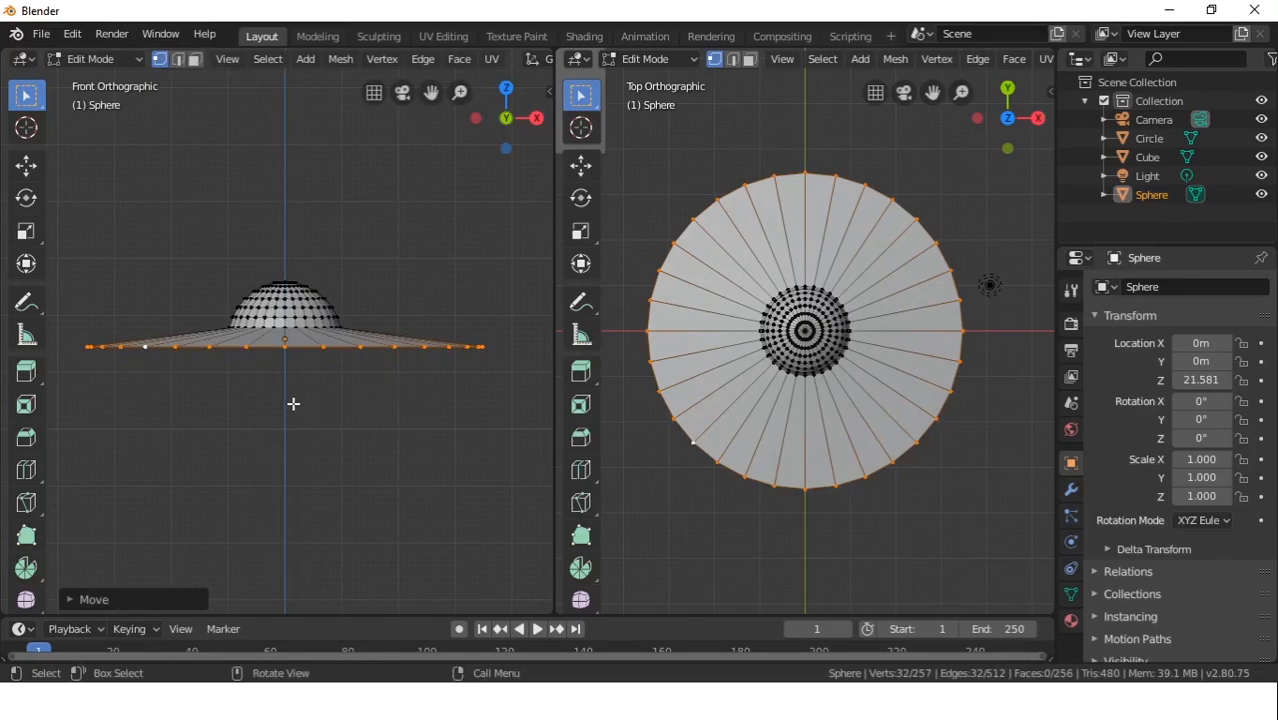
middle_drag(295, 392, 316, 369)
scroll(333, 347, down, 3)
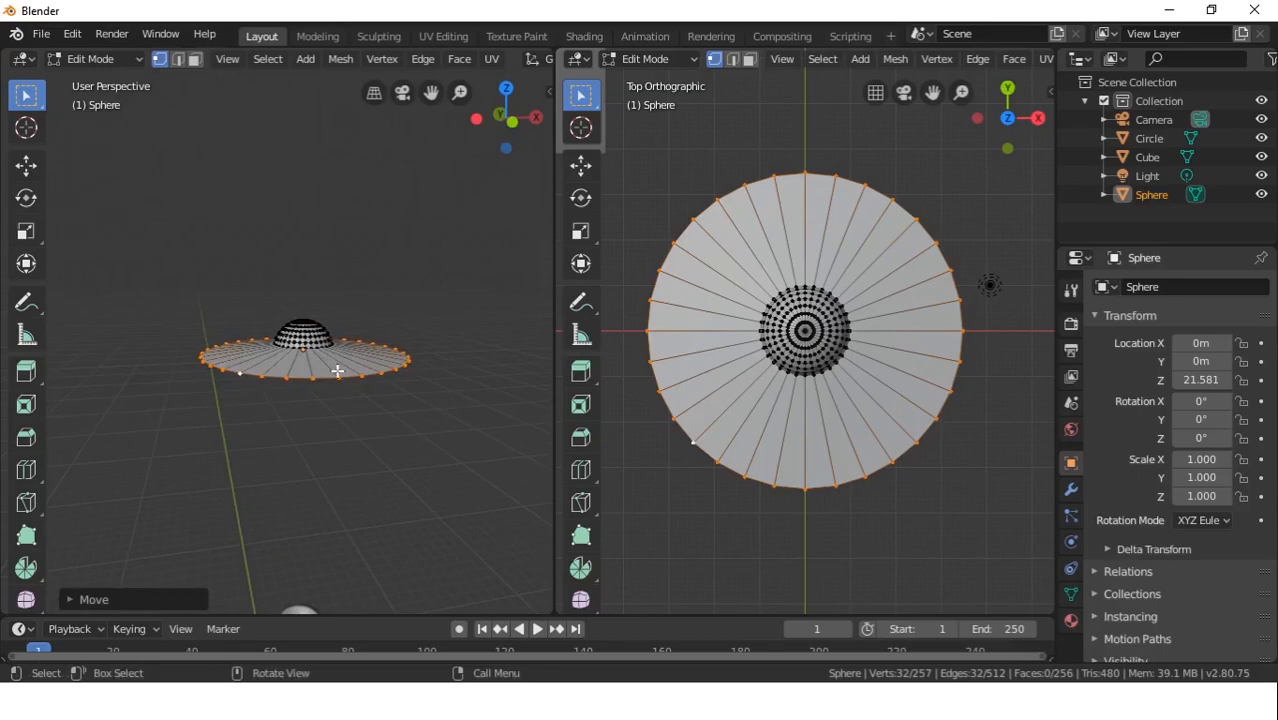
Extrude the brim's outer edge loop and scale it to 0 to close the underside at its centre
key(KP_1)
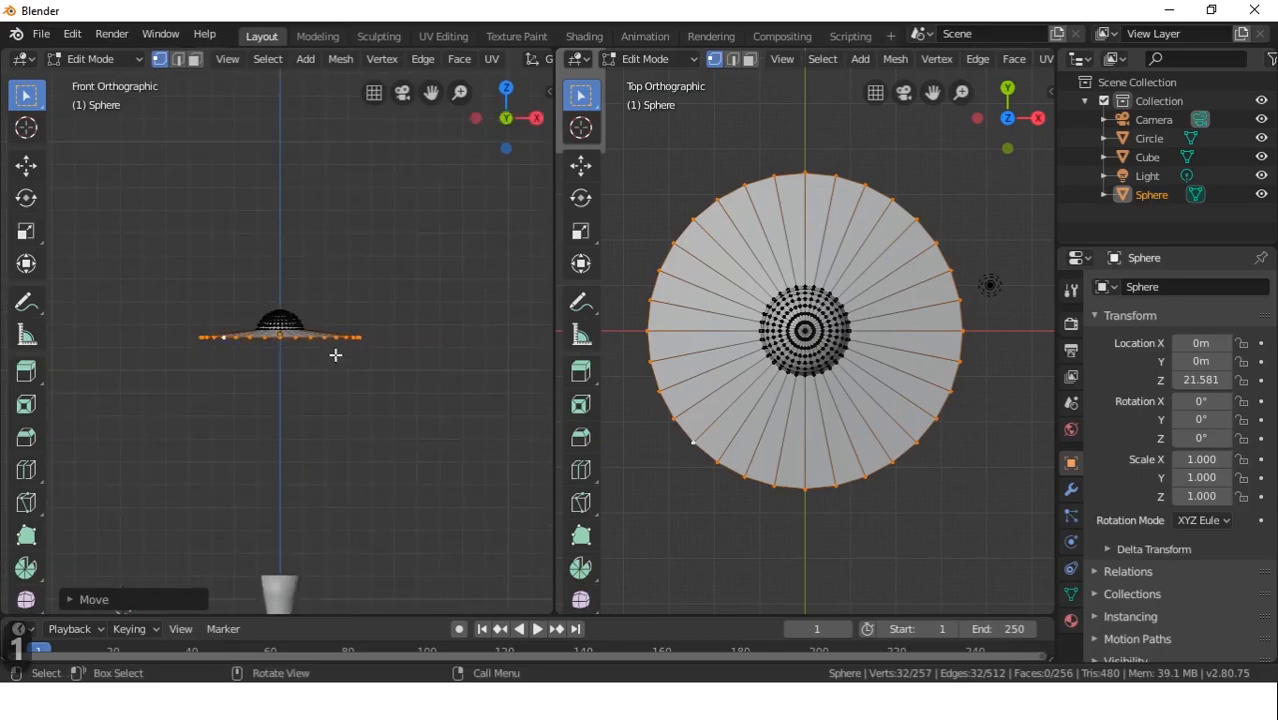
middle_drag(627, 329, 785, 586)
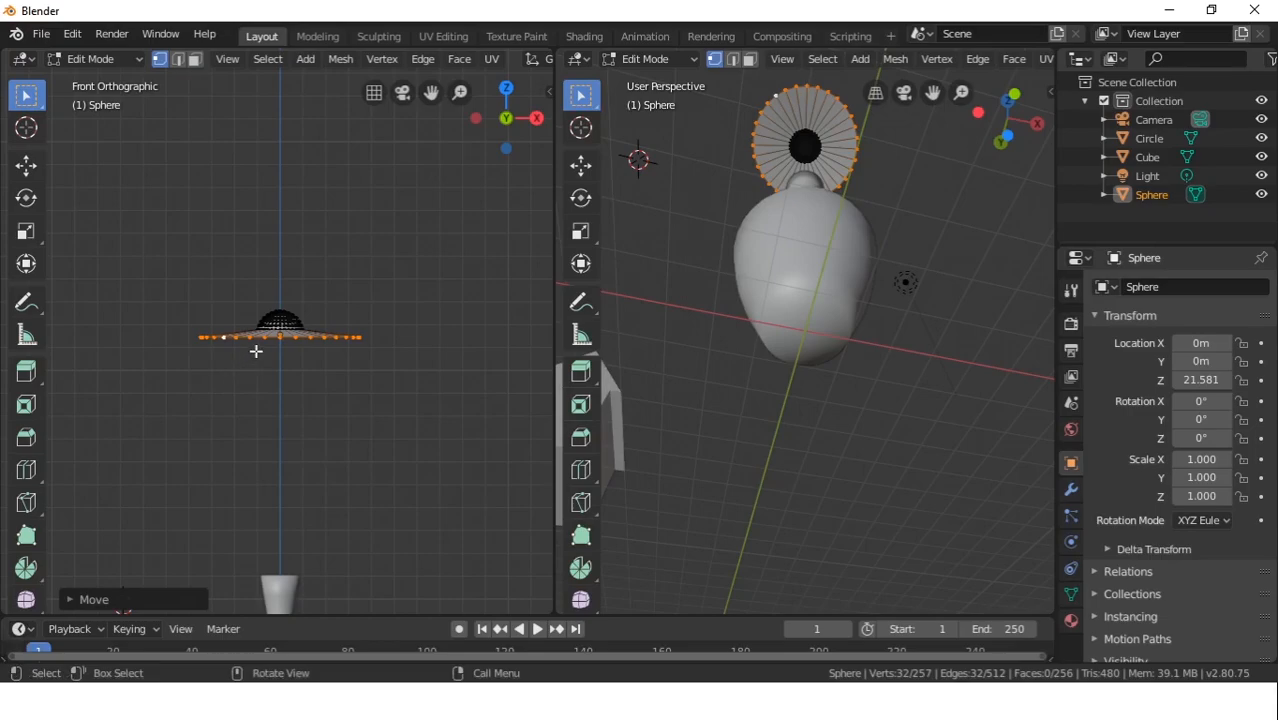
key(e)
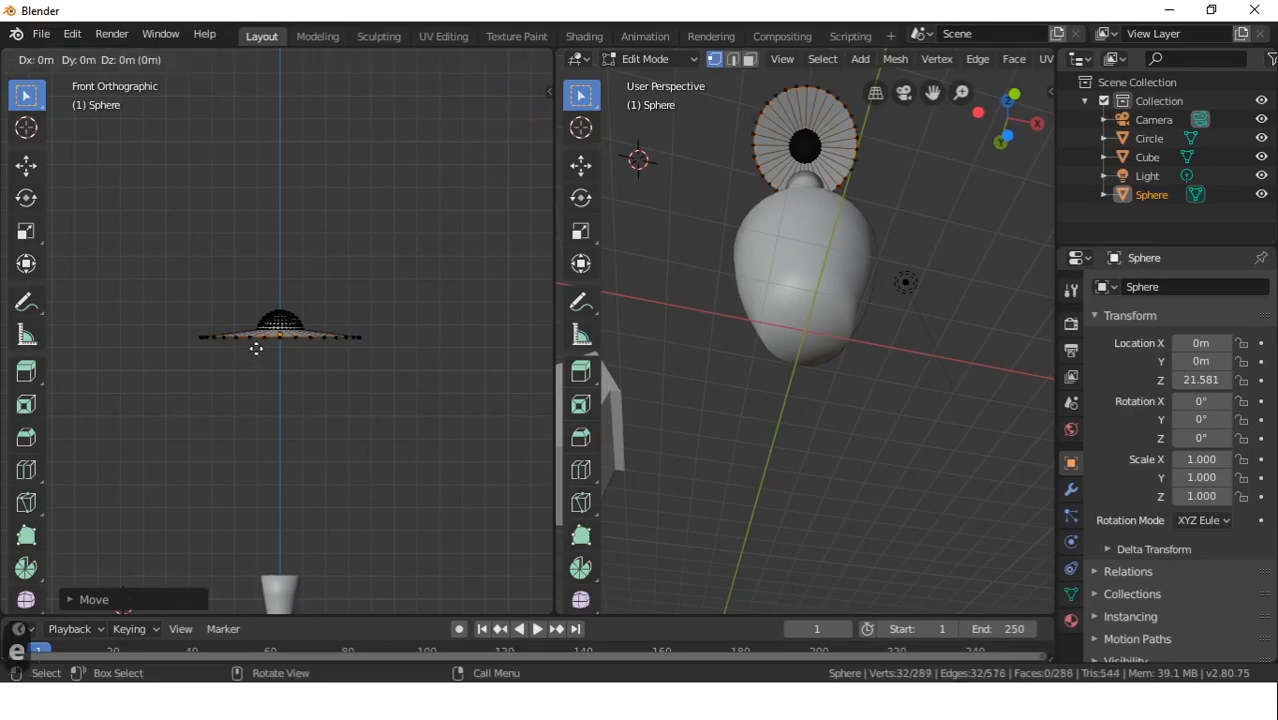
key(s)
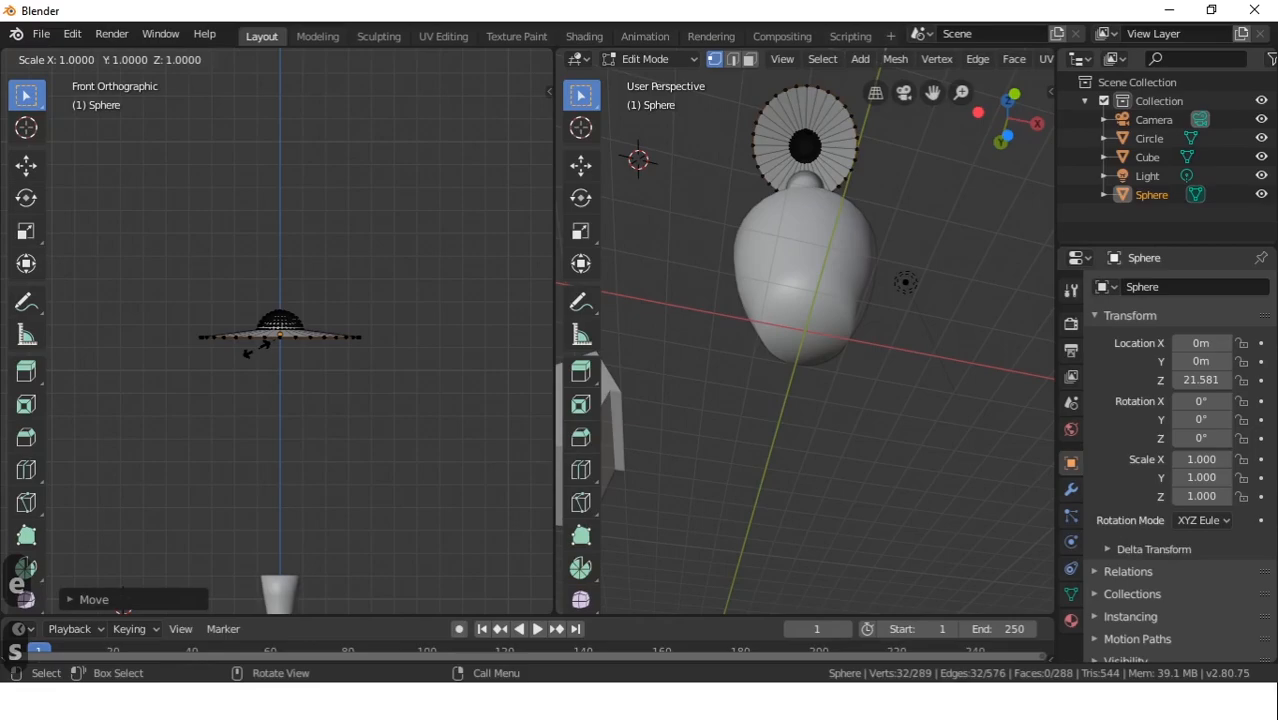
text(0)
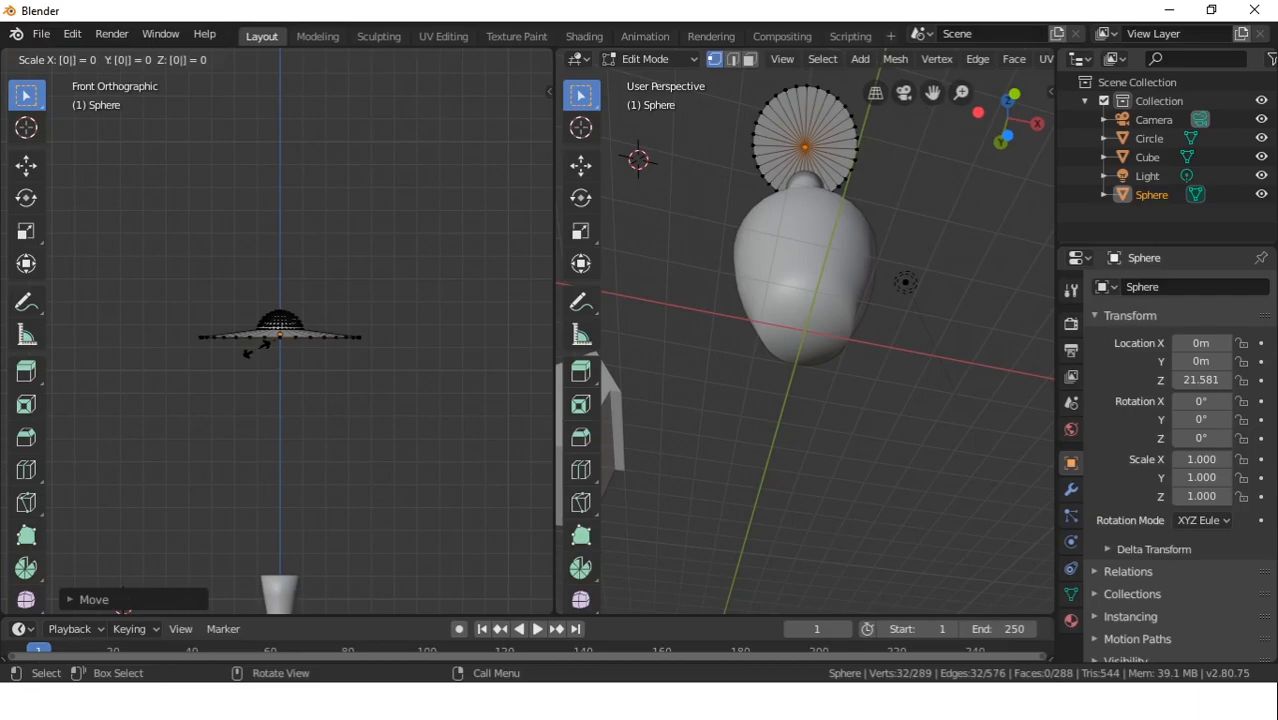
key(Return)
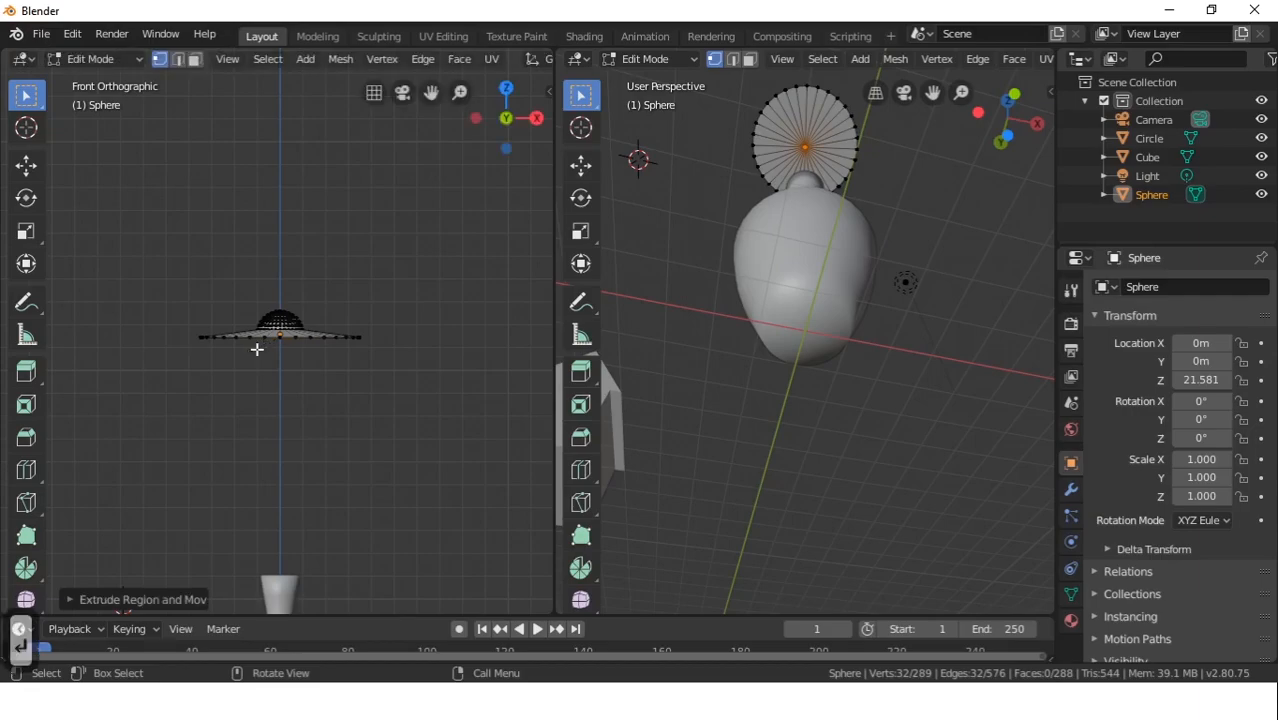
middle_drag(257, 349, 508, 375)
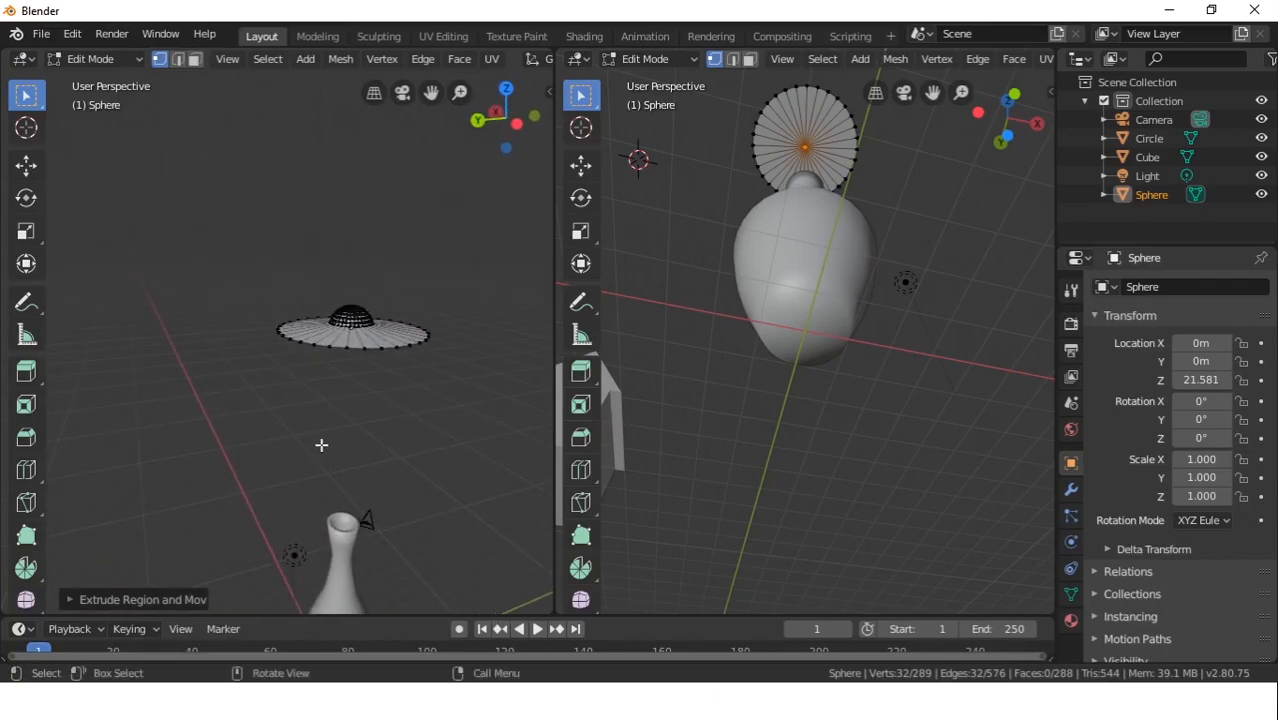
middle_drag(365, 423, 428, 306)
middle_drag(254, 402, 442, 534)
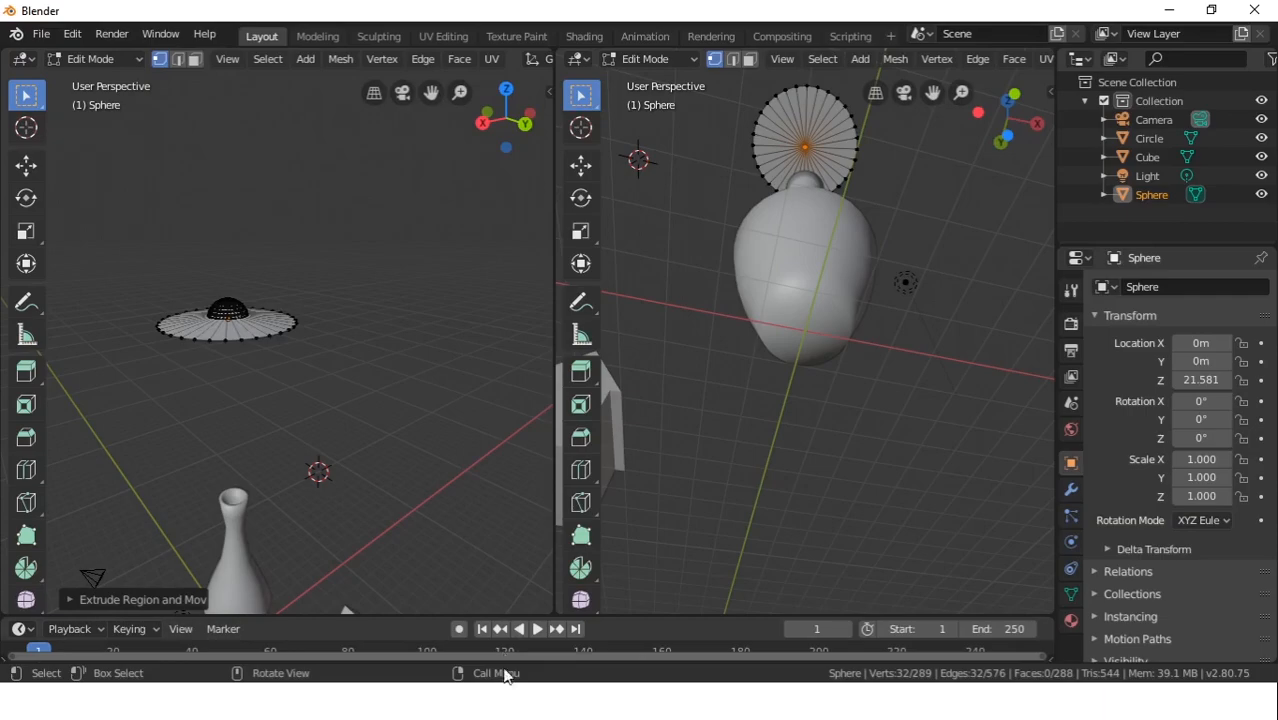
Switch to AVG AntiVirus Free and dismiss the completed deep scan results
key(alt+Tab)
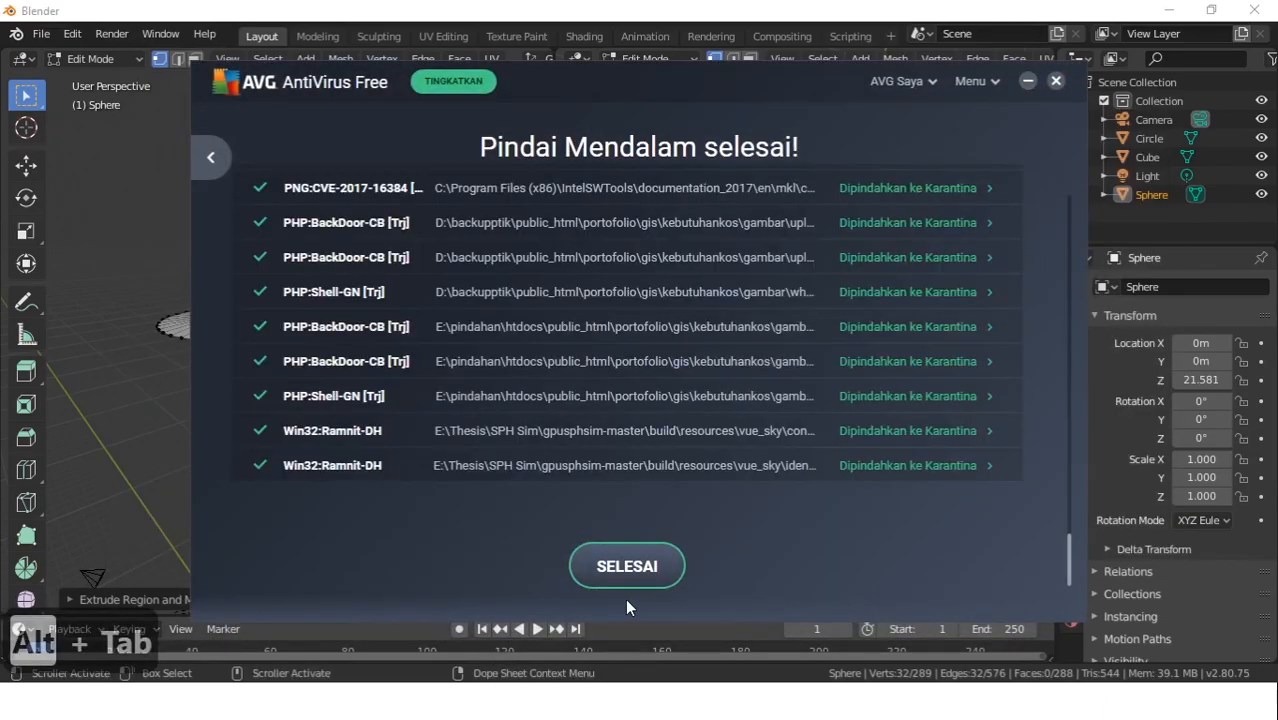
click(614, 576)
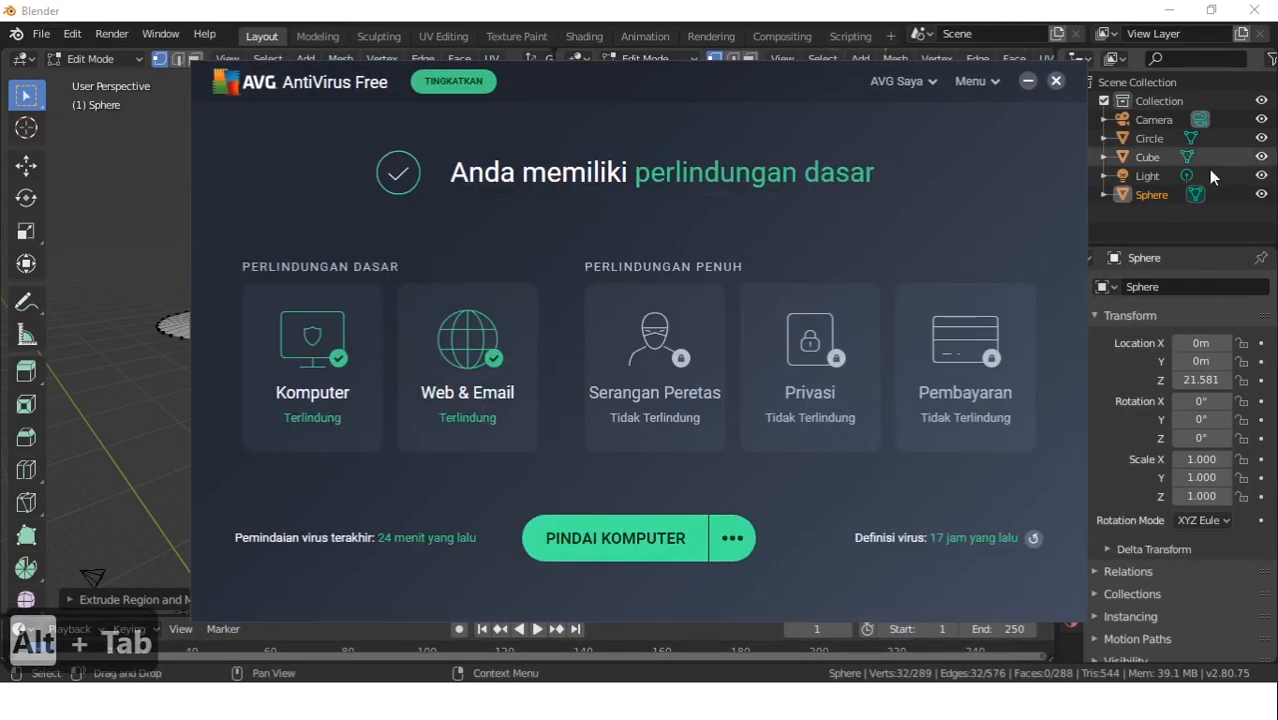